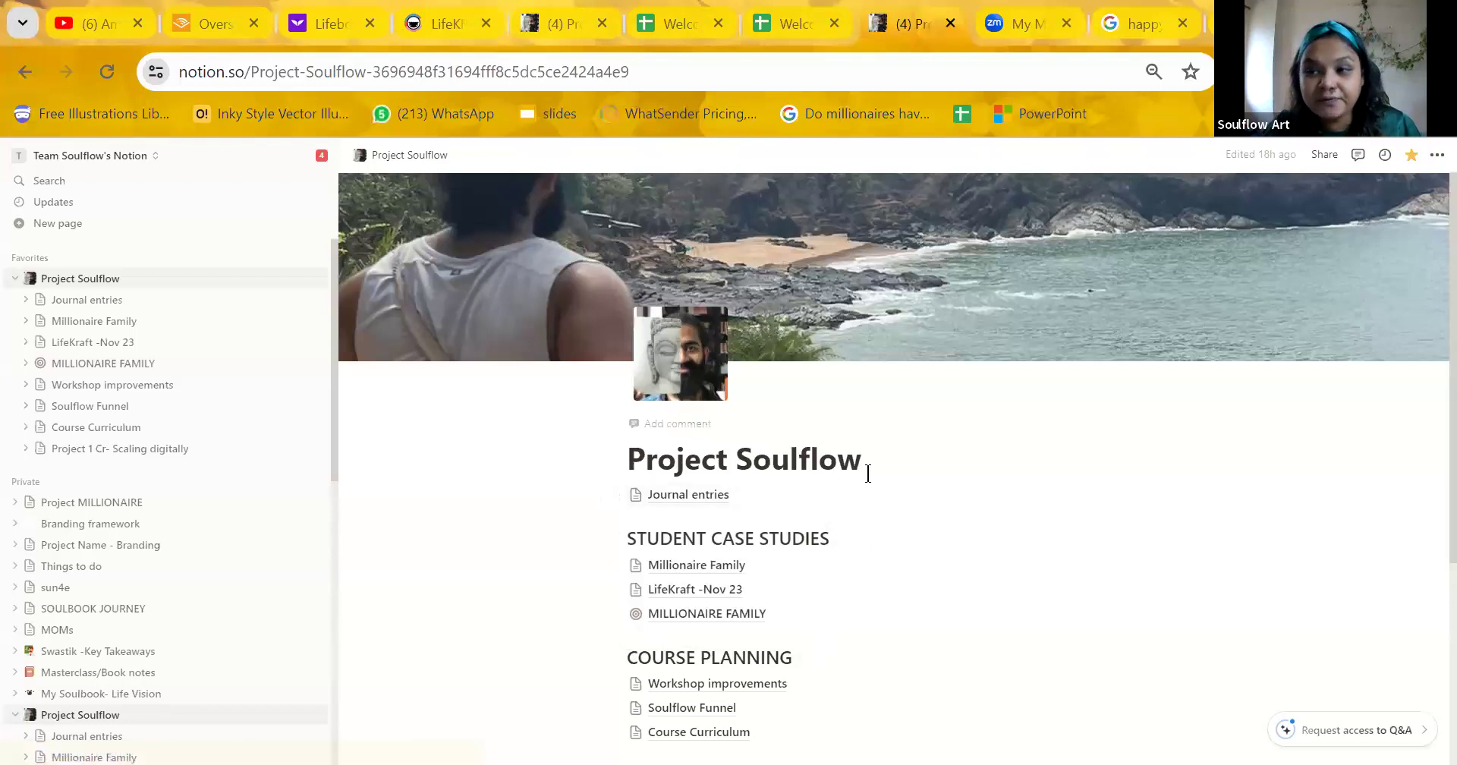
Open the MILLIONAIRE FAMILY page listed under Student Case Studies and go to its Tasks database.
scroll(868, 474, "down", 1)
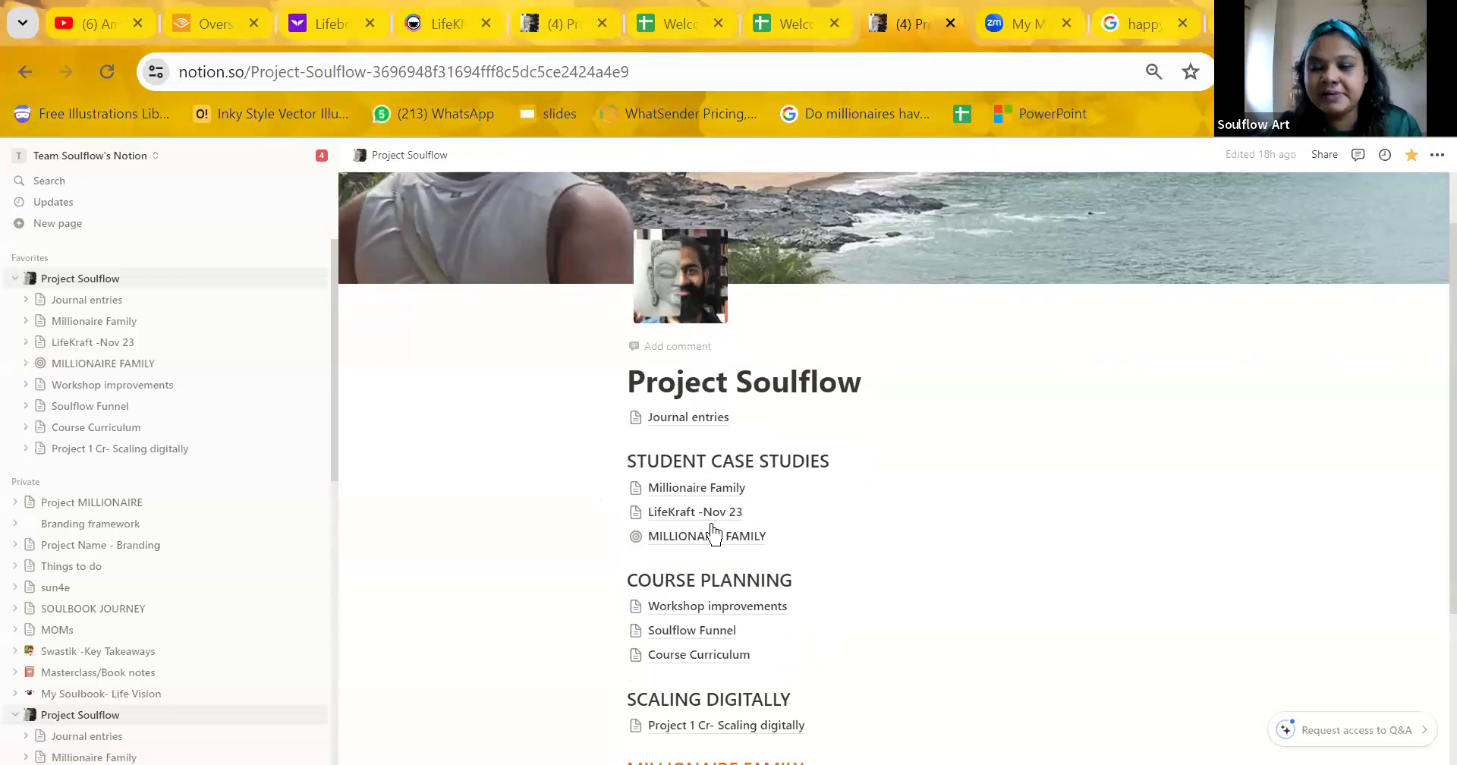
mouse_move(715, 543)
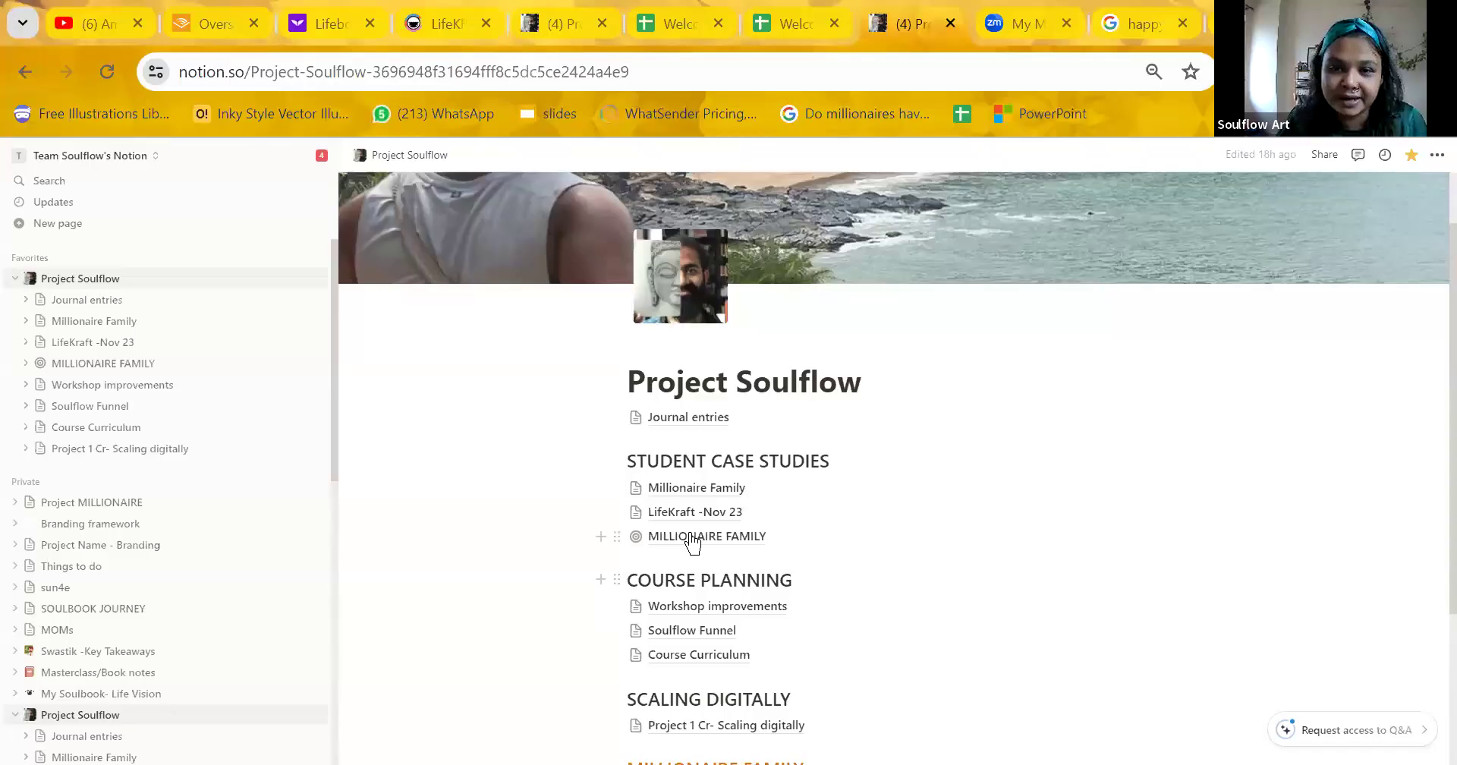
left_click(690, 532)
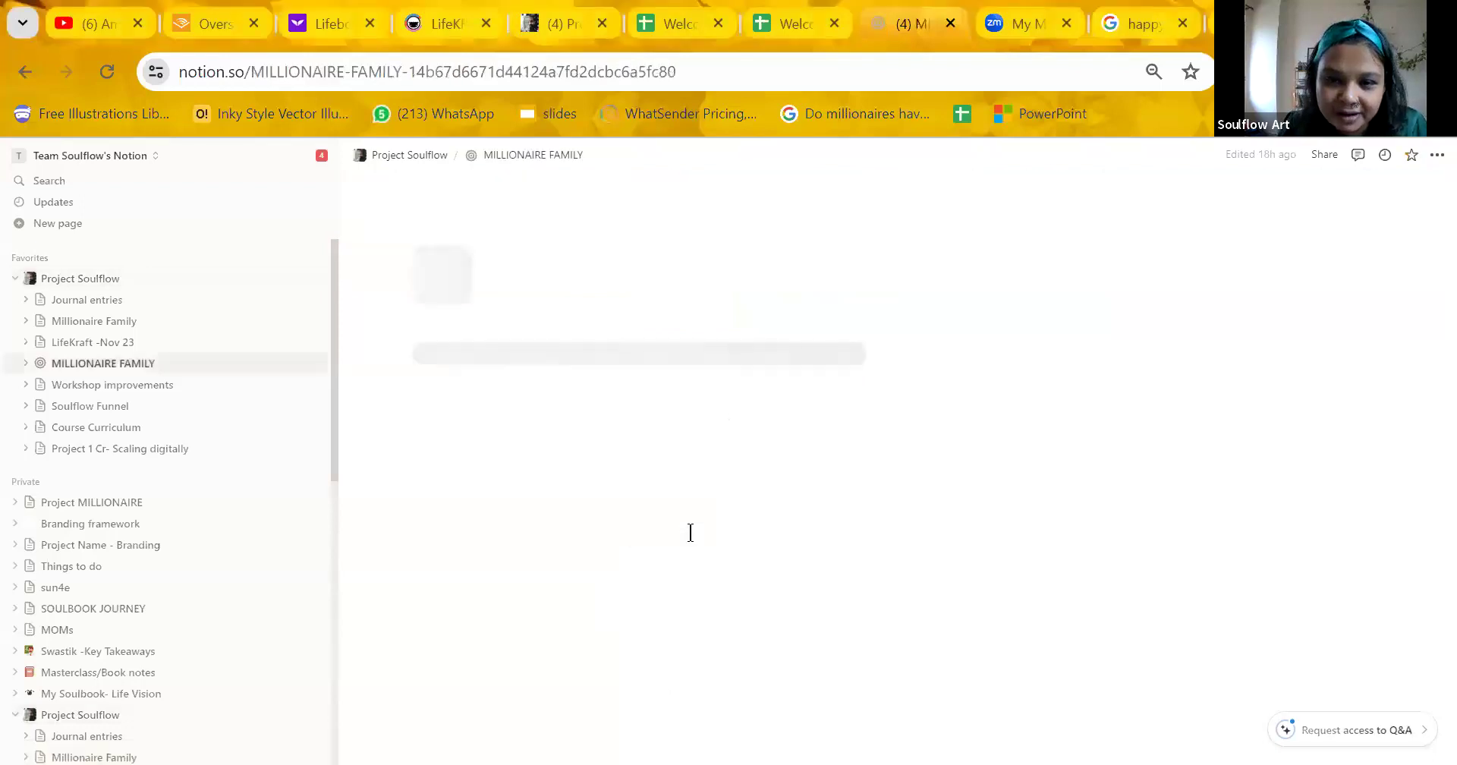
scroll(690, 532, "down", 2)
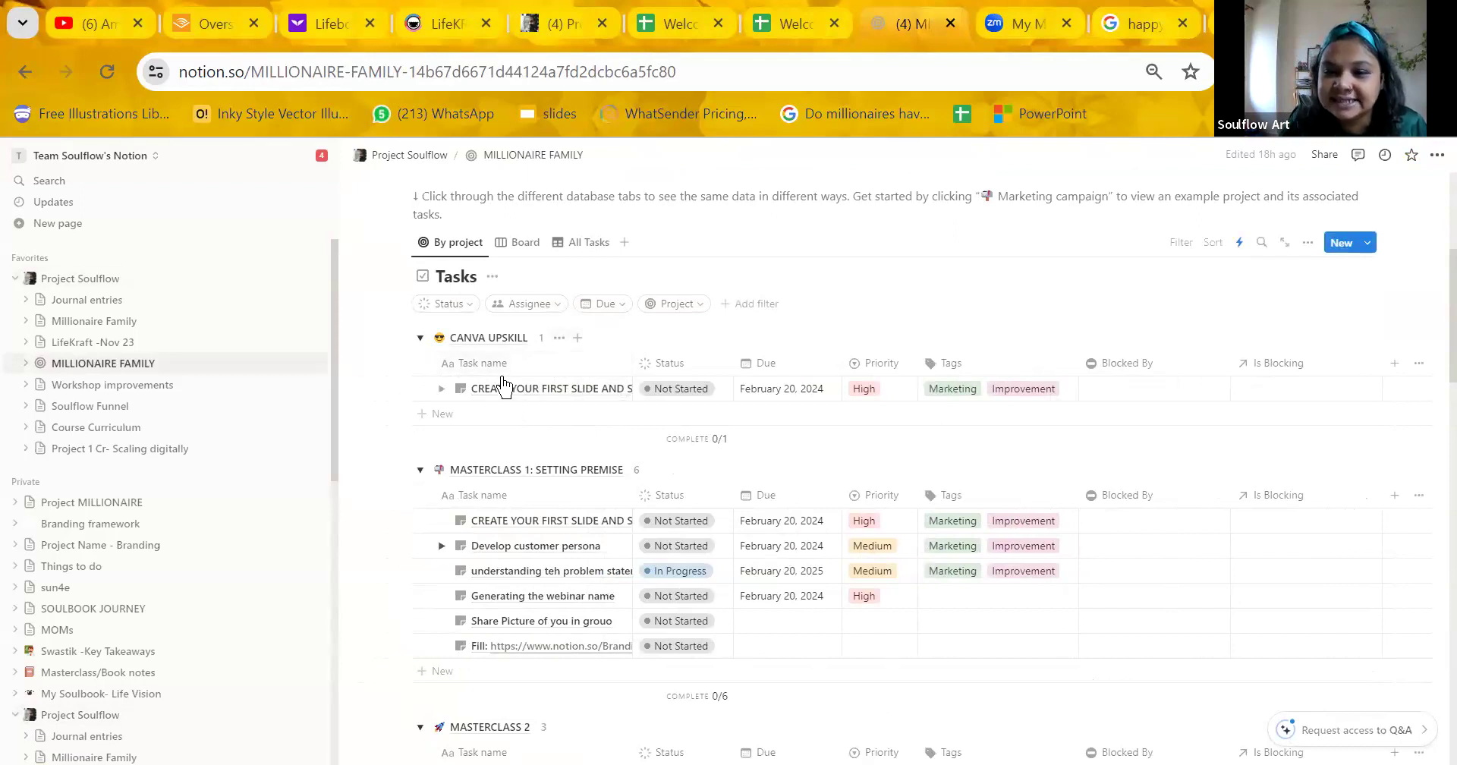
Switch the Canva Upskill task "CREATE YOUR FIRST SLIDE AND SHARE" to In Progress and finally set its status to Done.
left_click(673, 390)
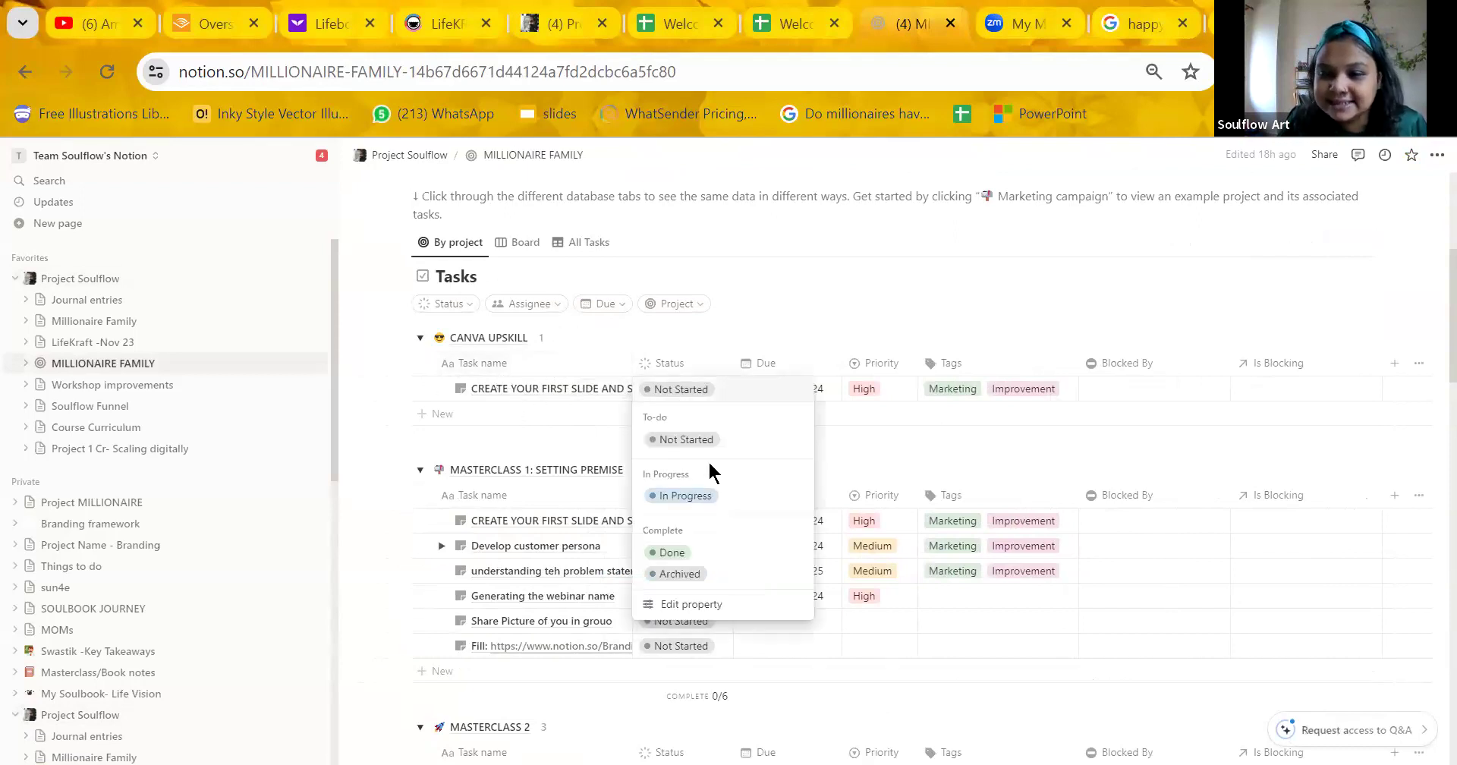
left_click(674, 497)
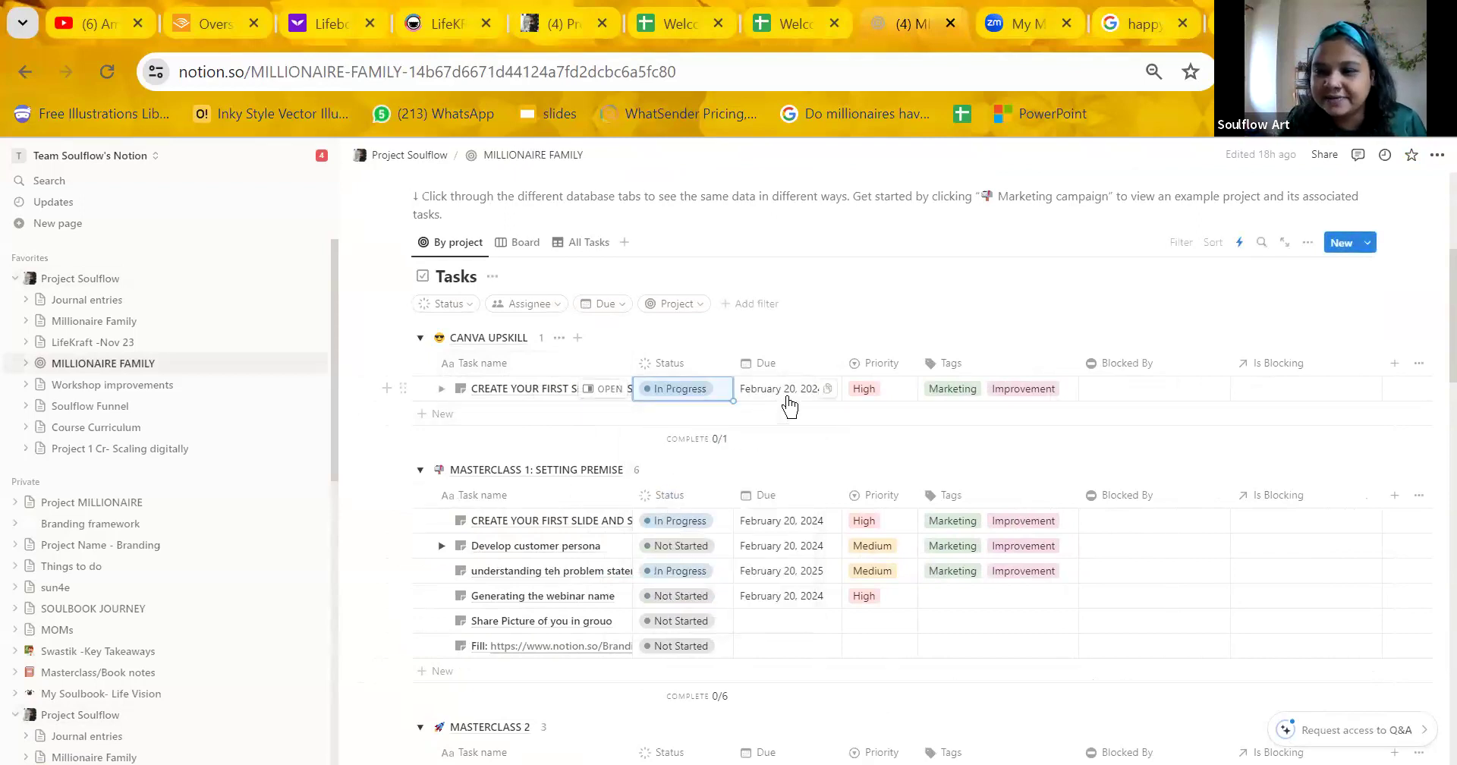
scroll(938, 406, "right", 2)
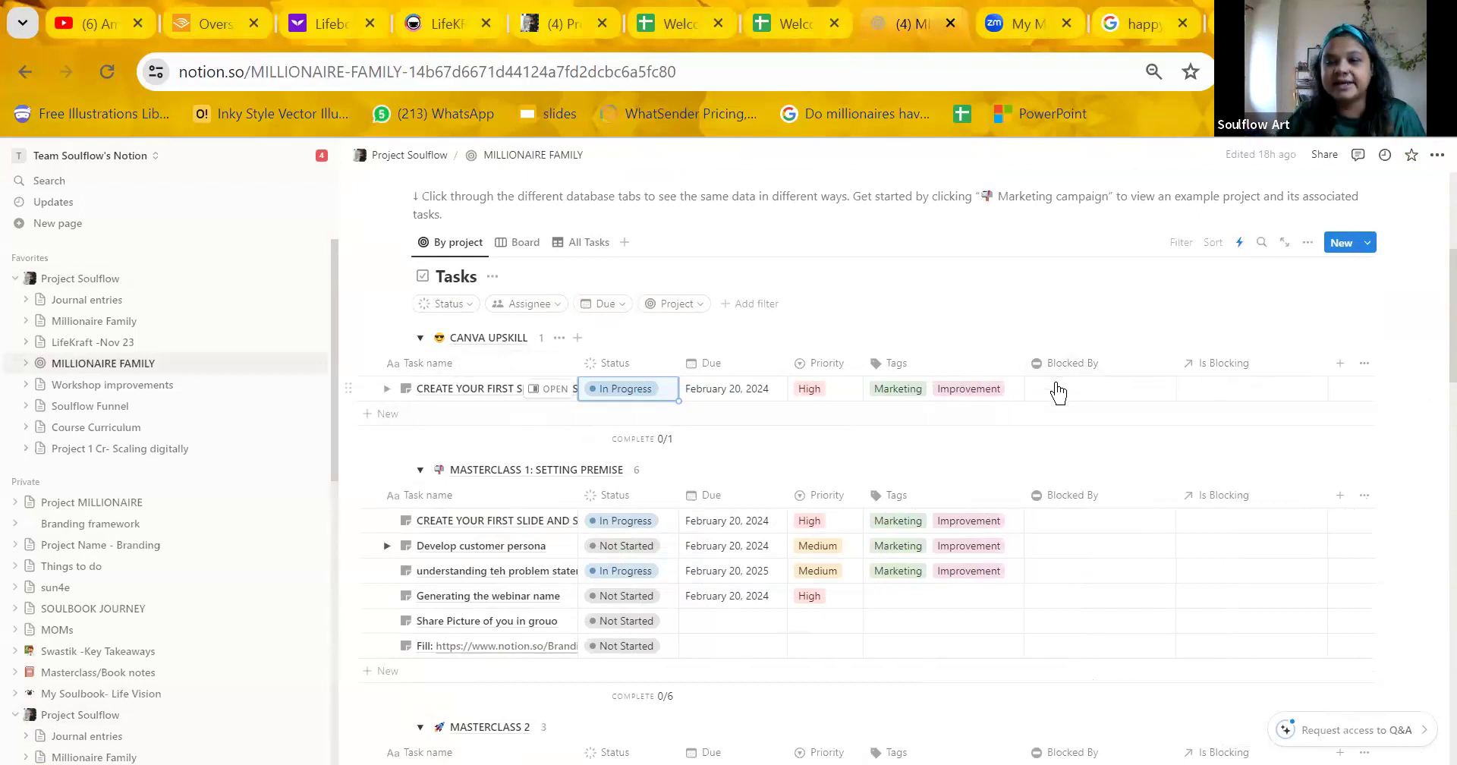
left_click(615, 390)
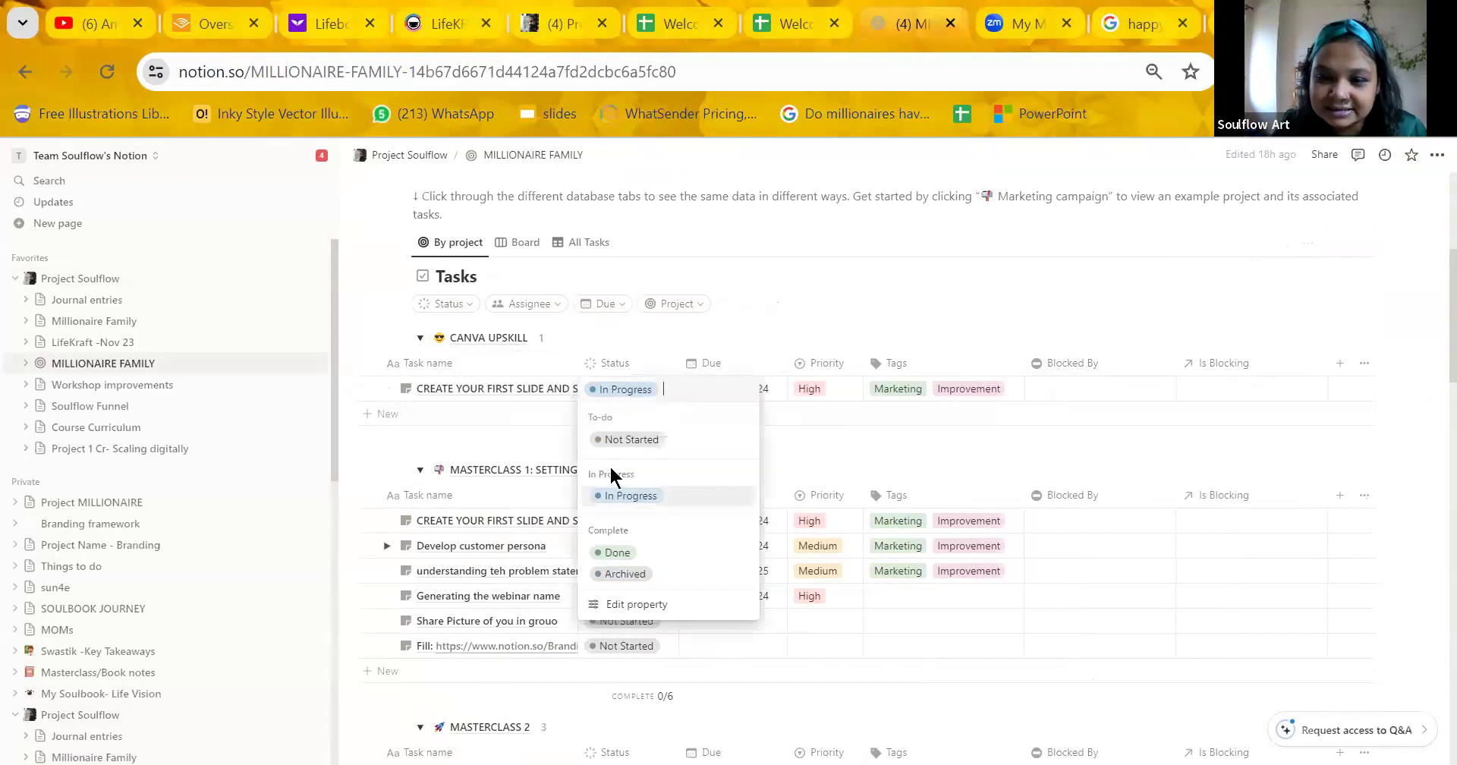
left_click(624, 562)
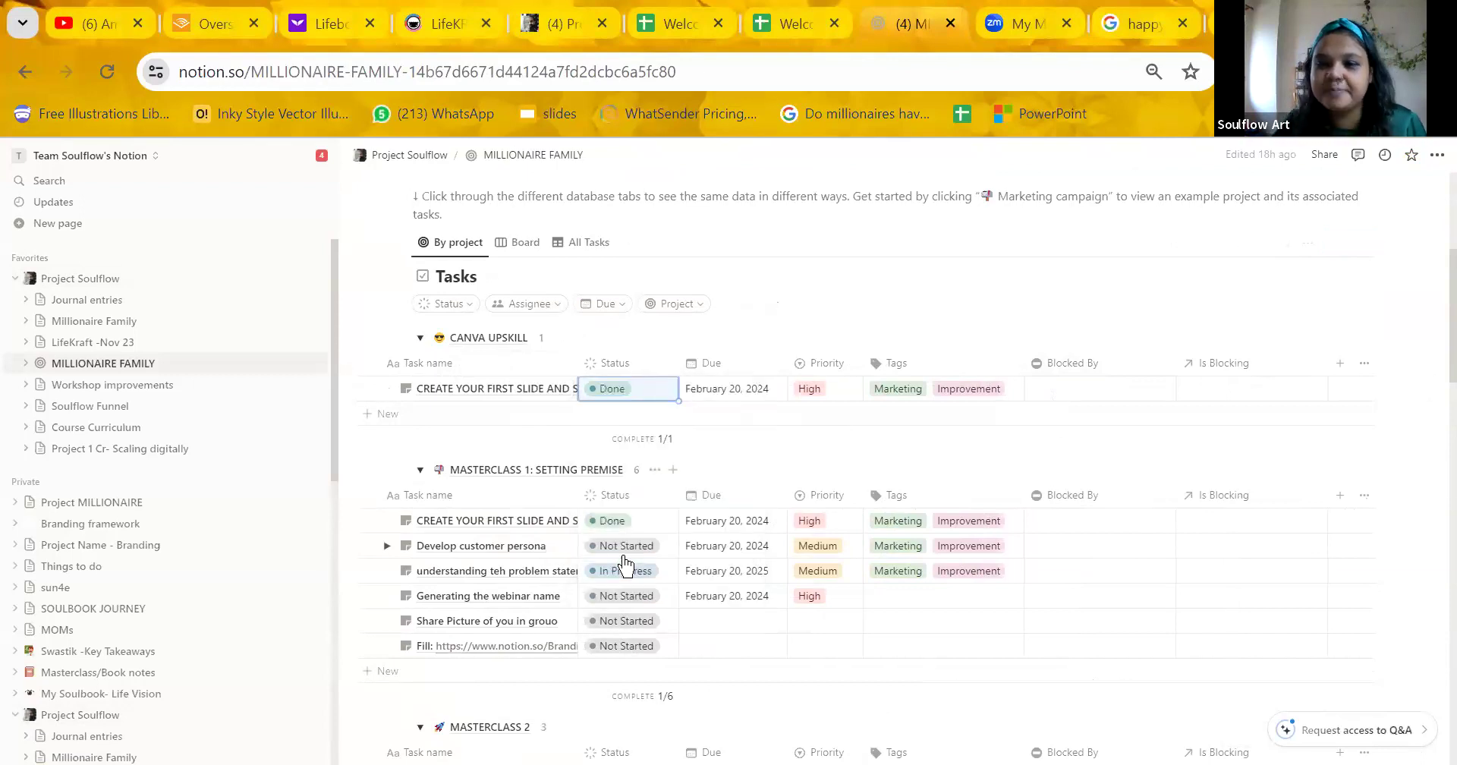
Add a new task named "Task" below the first task in the Canva Upskill group.
left_click(512, 389)
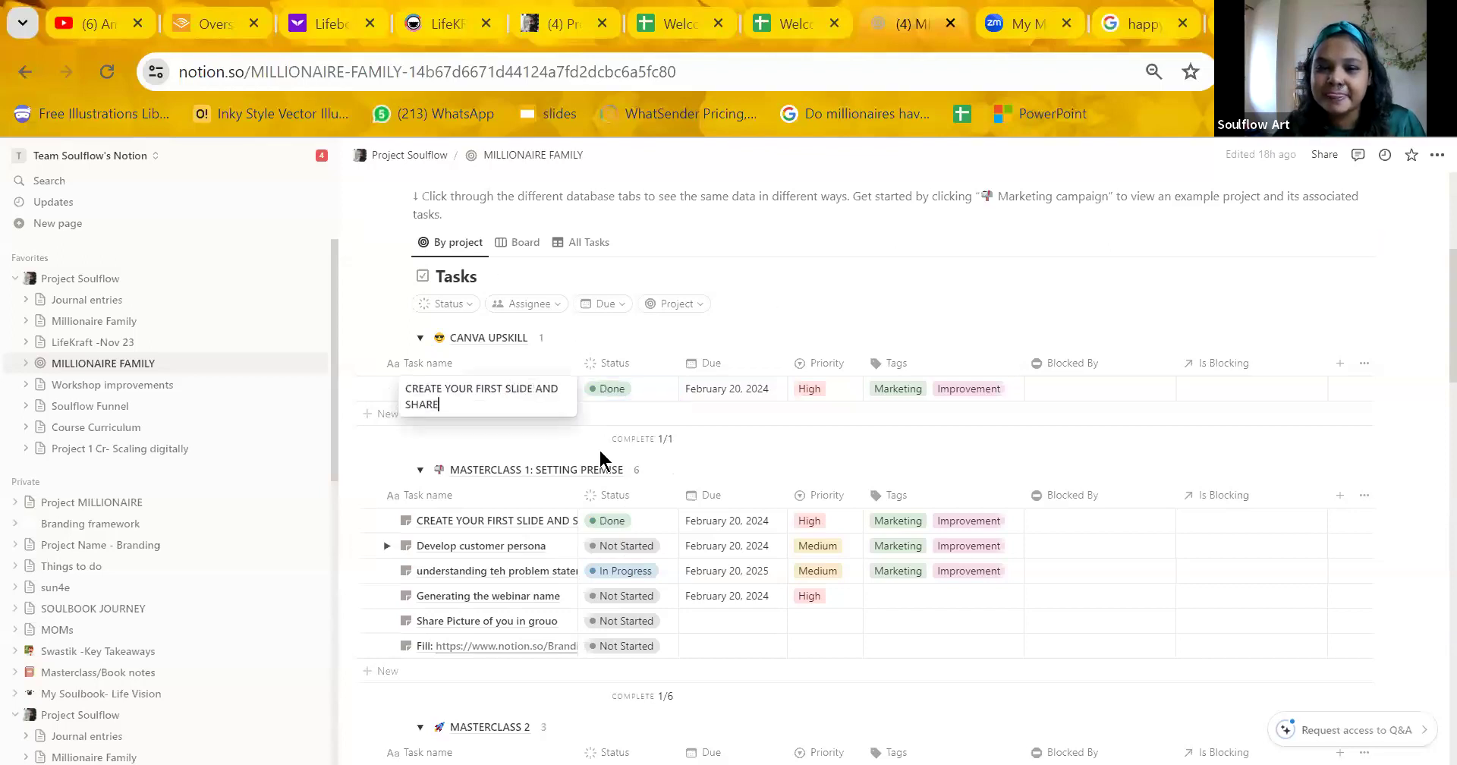
key("Return")
type("Task")
key("Escape")
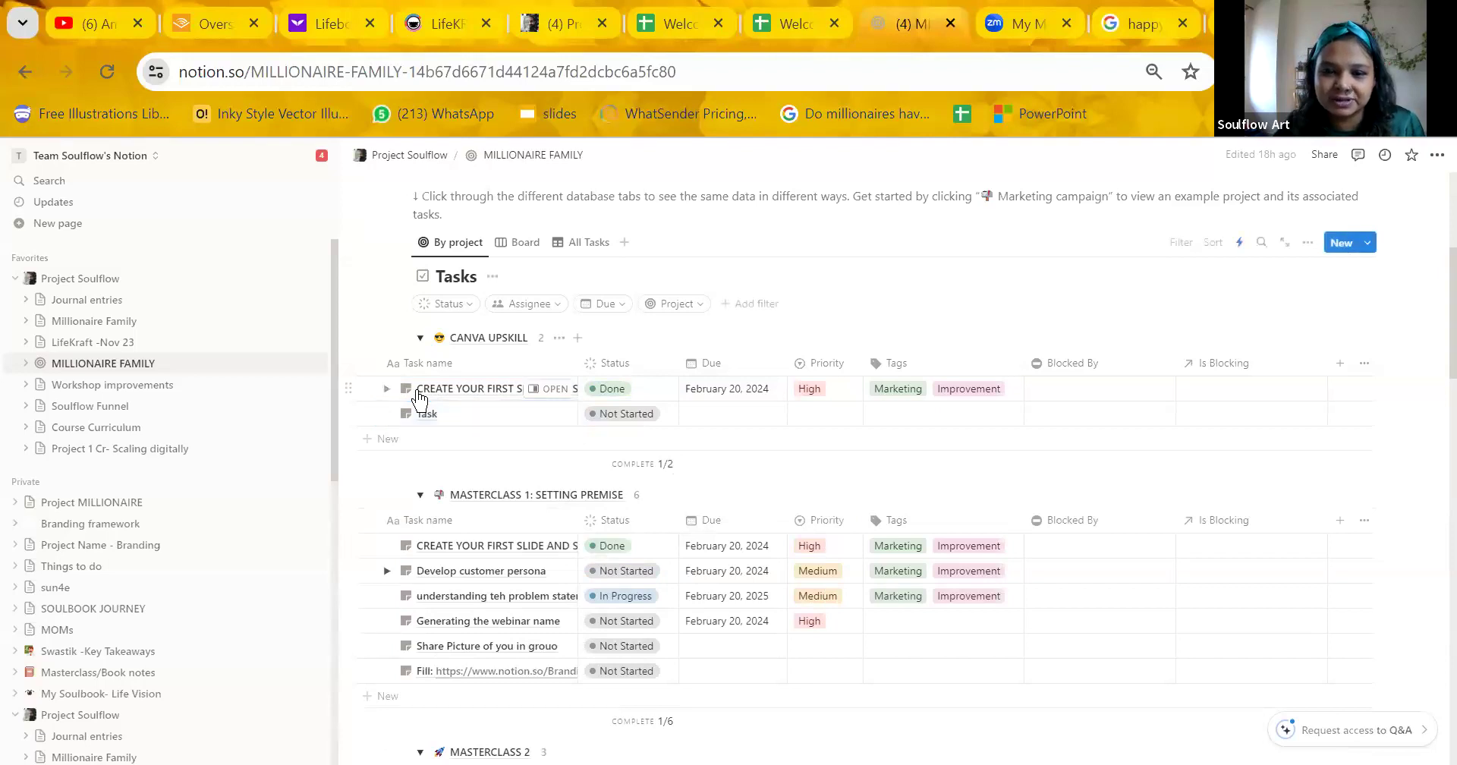
Open the "CREATE YOUR FIRST SLIDE AND SHARE" task in side peek and review its properties and template options.
left_click(555, 389)
key("Escape")
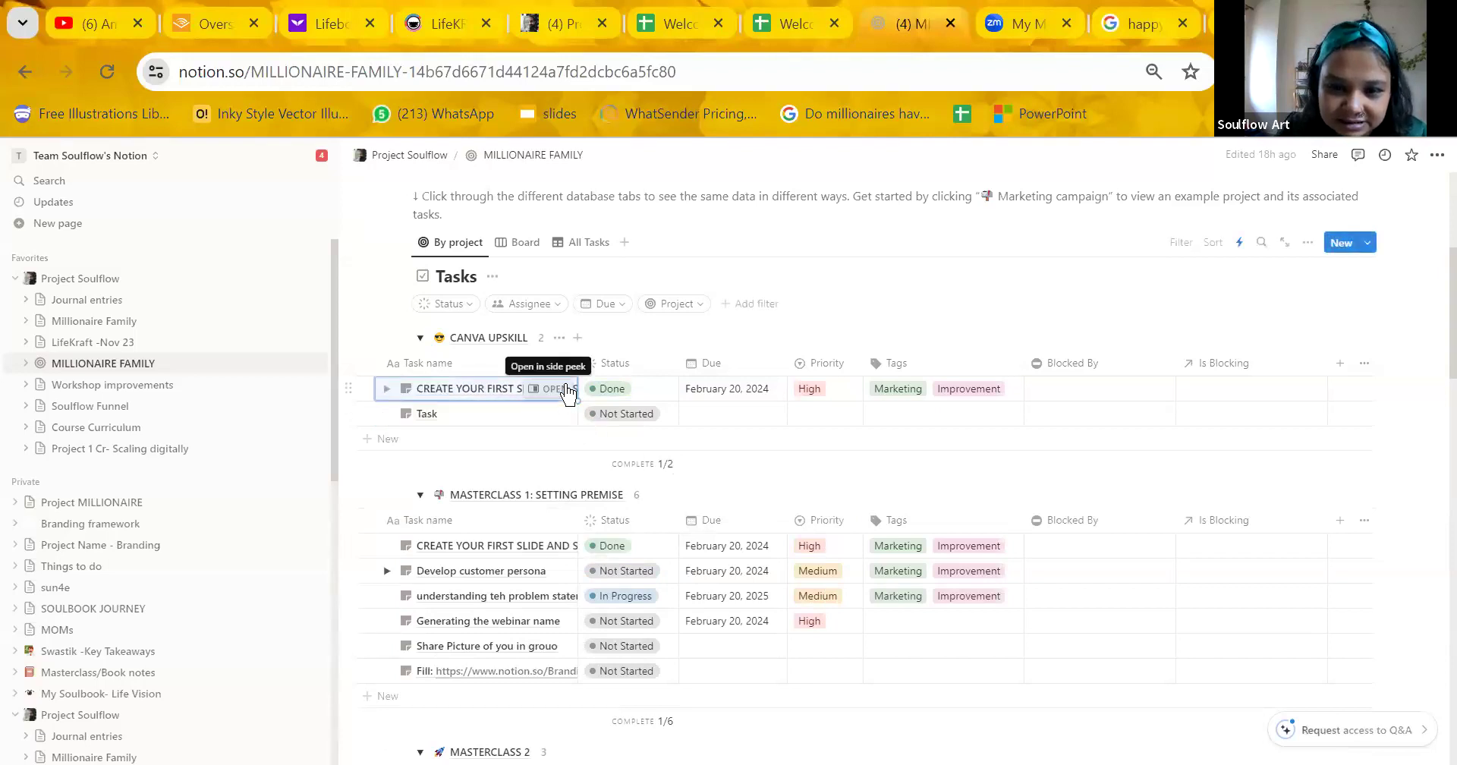
left_click(548, 388)
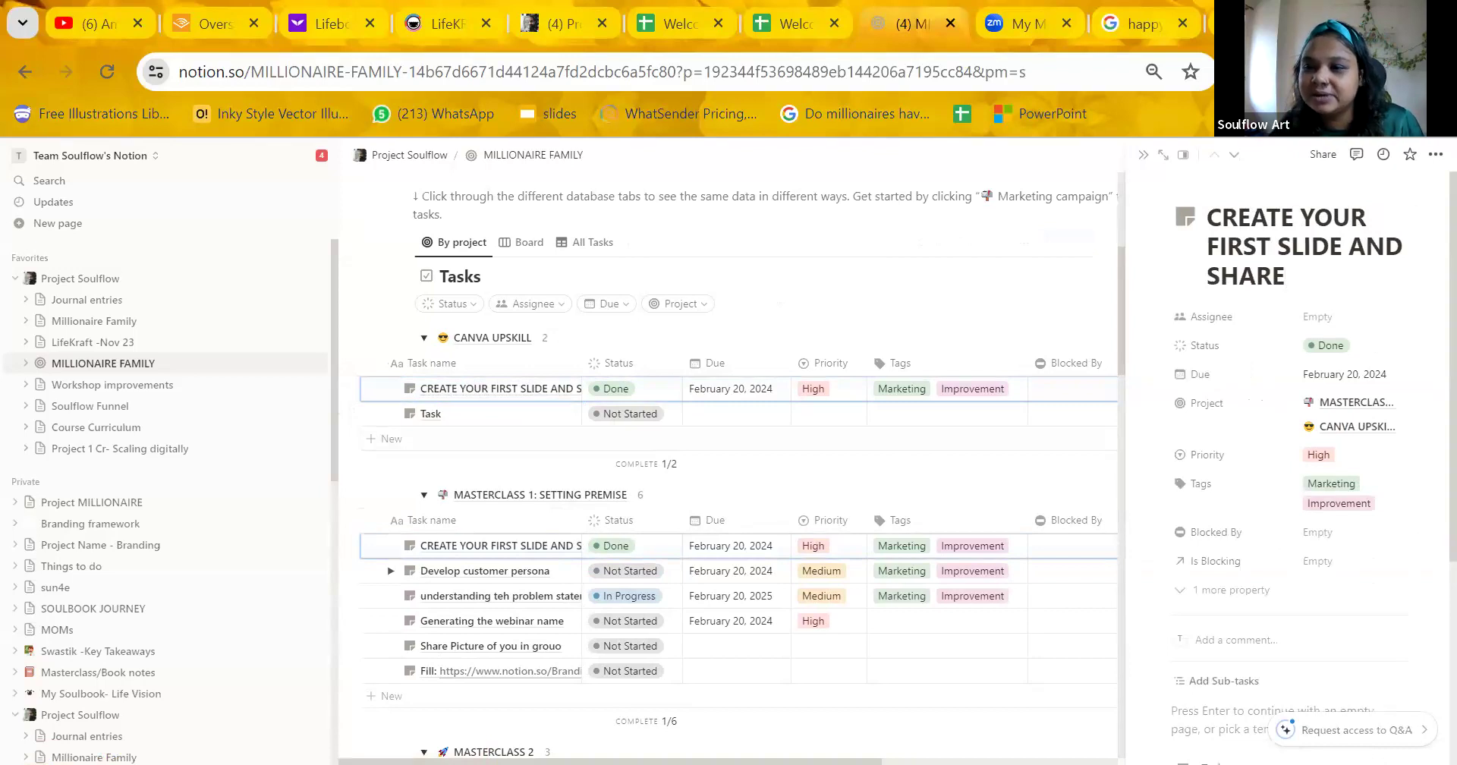
scroll(1378, 491, "down", 4)
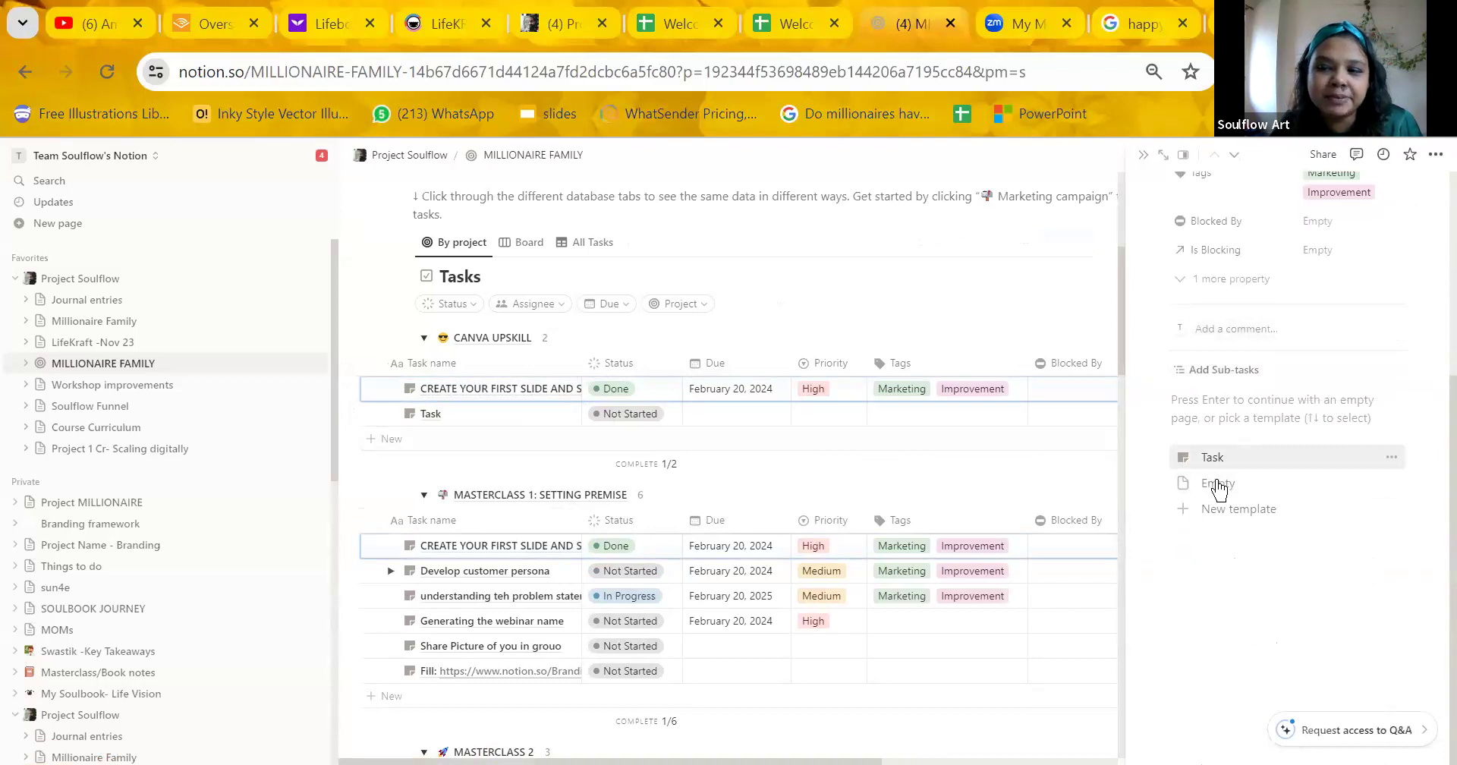
Examine the task groups of the MILLIONAIRE FAMILY page and the status and completion of the entries in its Projects database.
scroll(1086, 537, "down", 4)
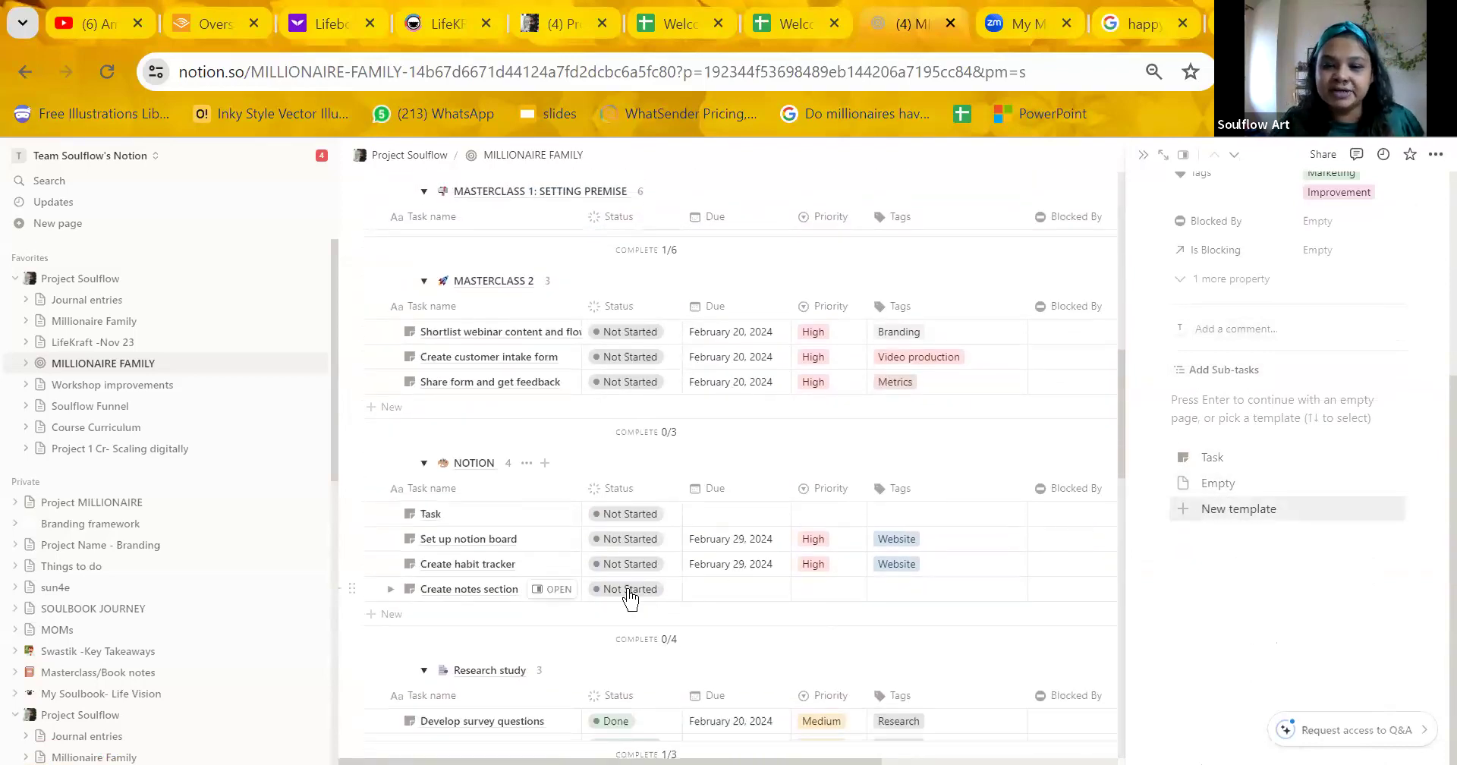
scroll(493, 467, "down", 2)
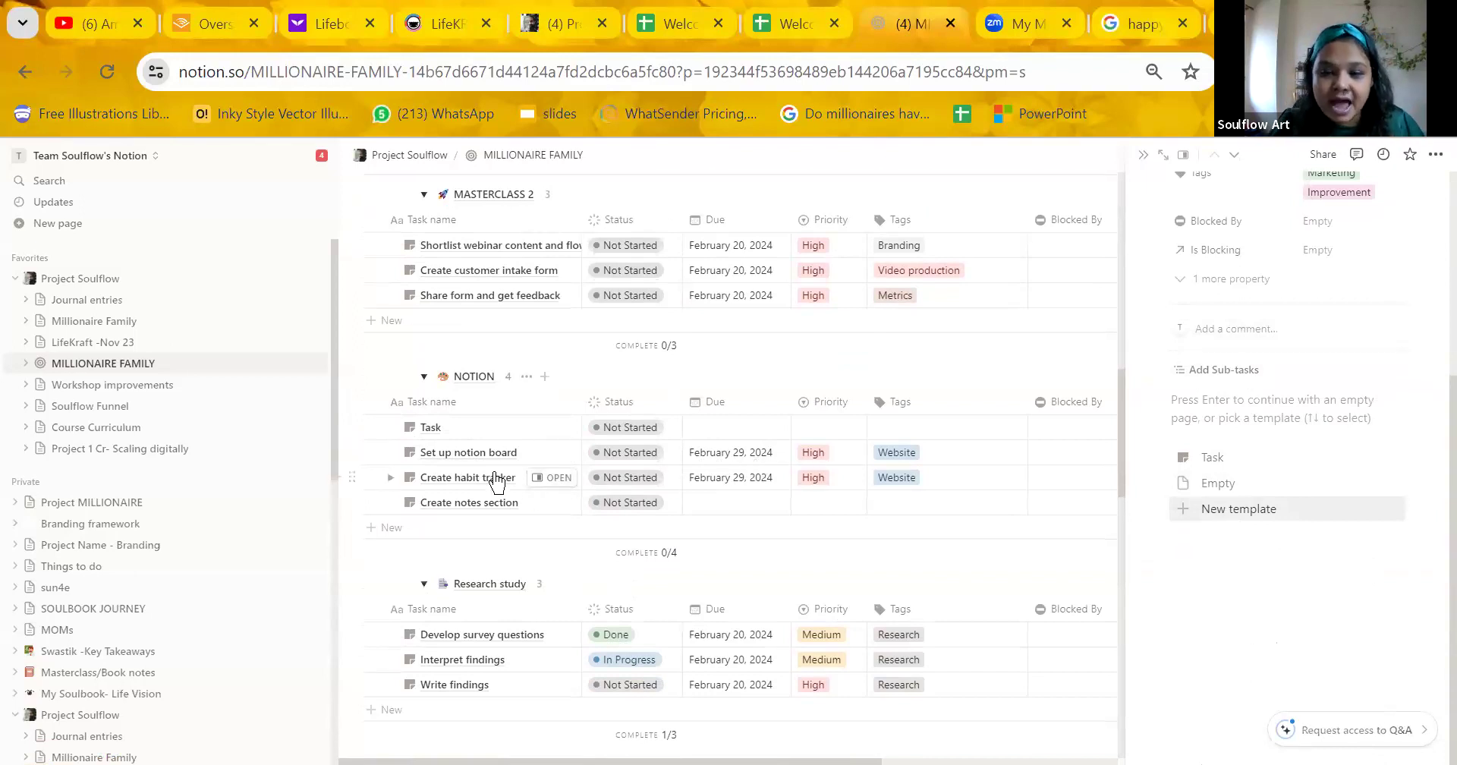
scroll(527, 497, "down", 3)
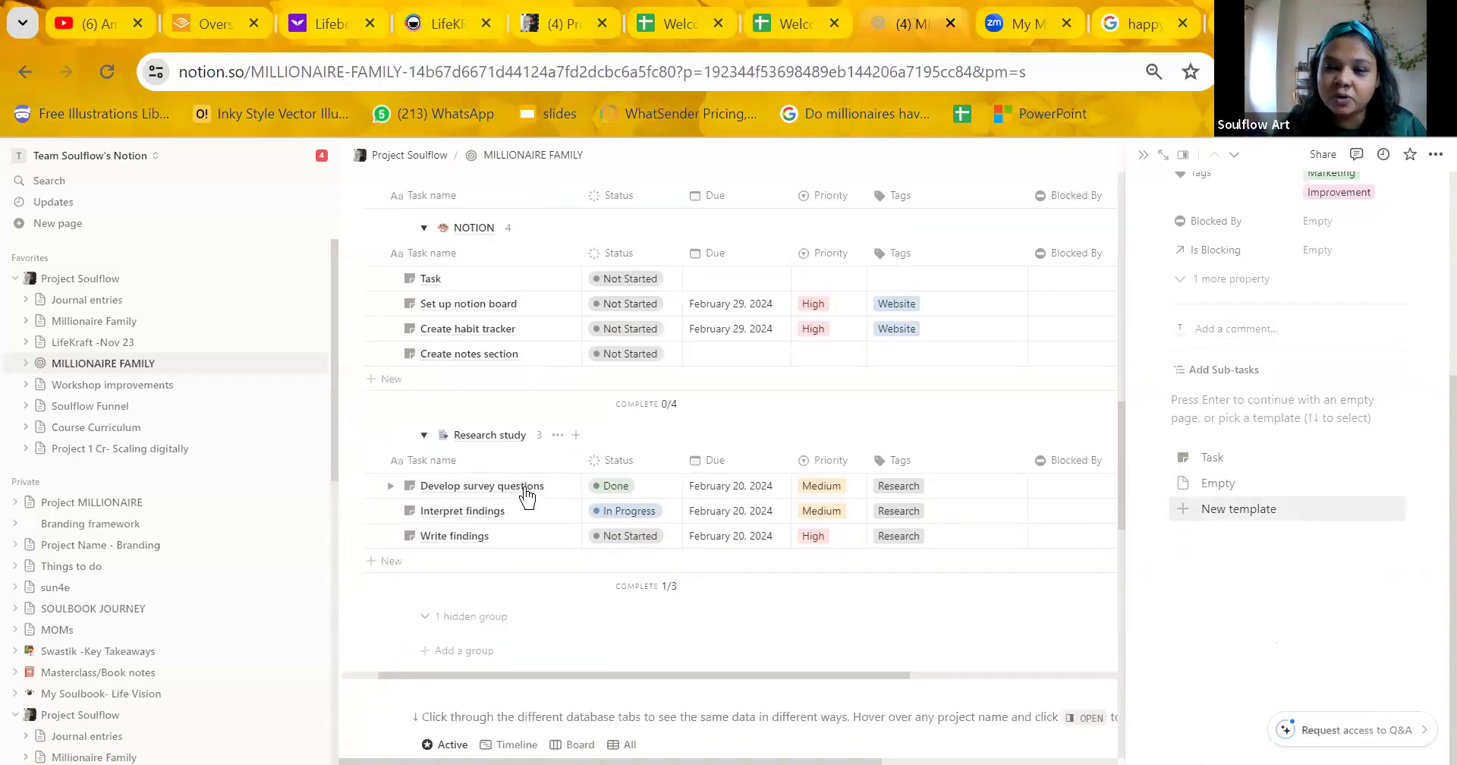
scroll(527, 497, "down", 2)
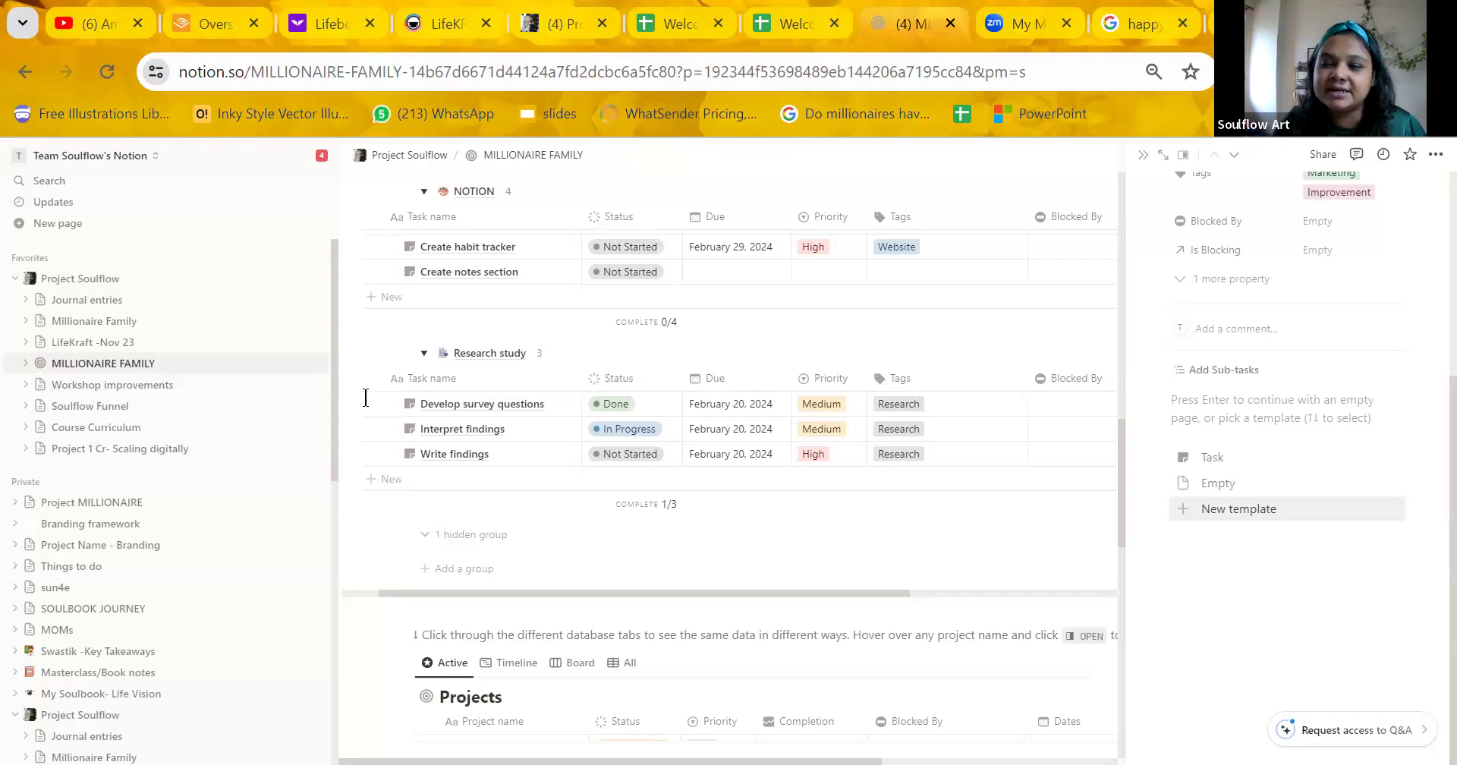
scroll(543, 425, "down", 3)
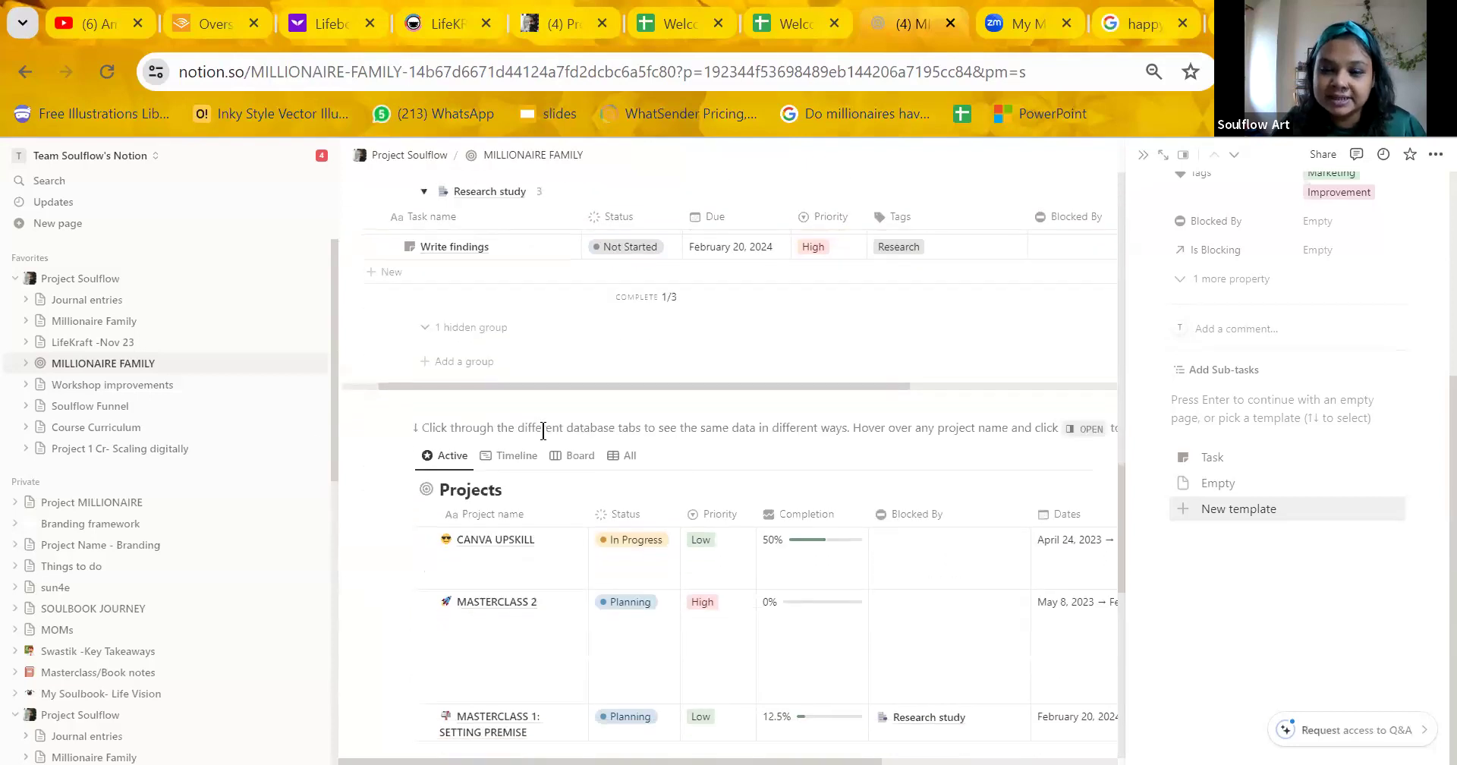
scroll(543, 431, "down", 4)
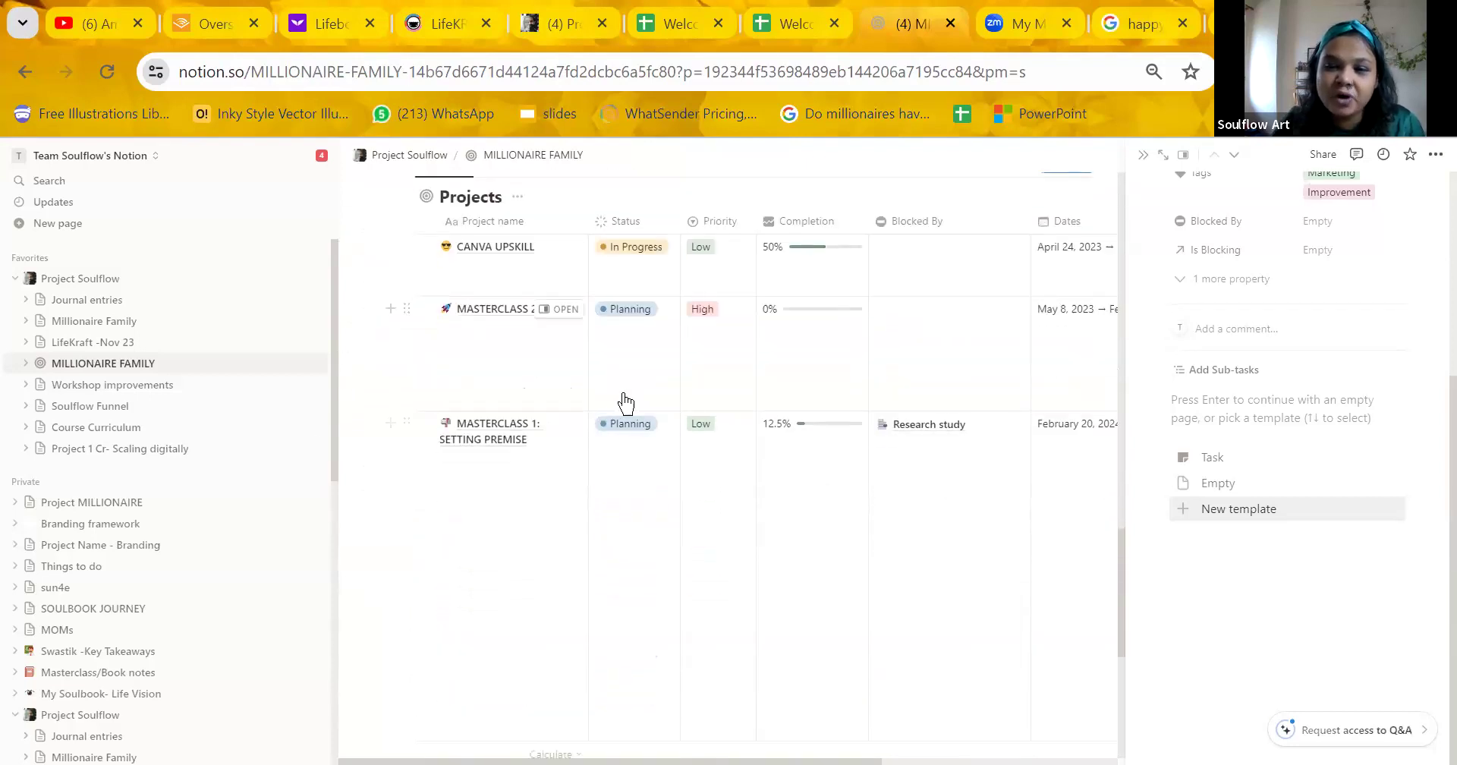
scroll(623, 402, "up", 2)
scroll(623, 402, "up", 1)
scroll(623, 403, "down", 8)
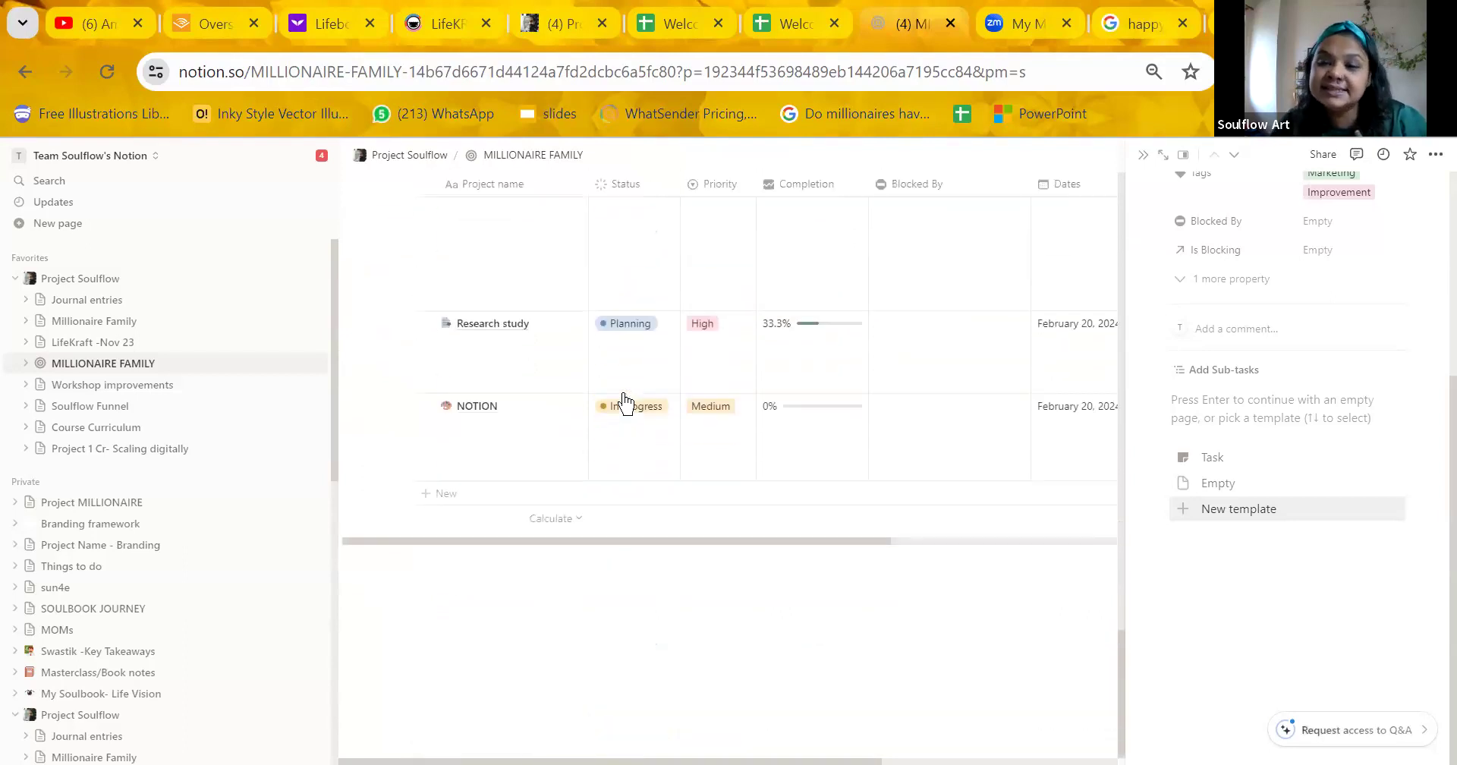
scroll(623, 403, "up", 10)
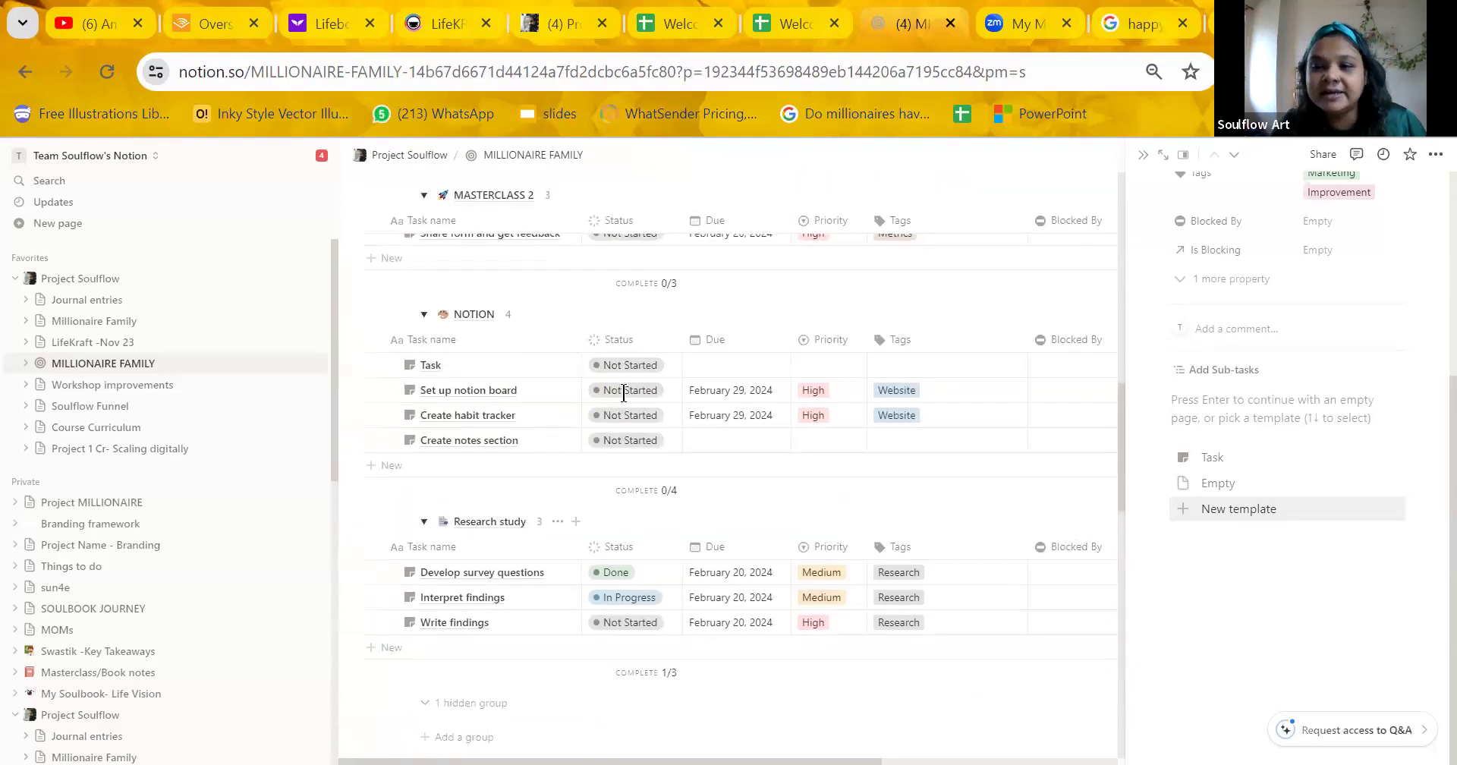
scroll(624, 402, "up", 7)
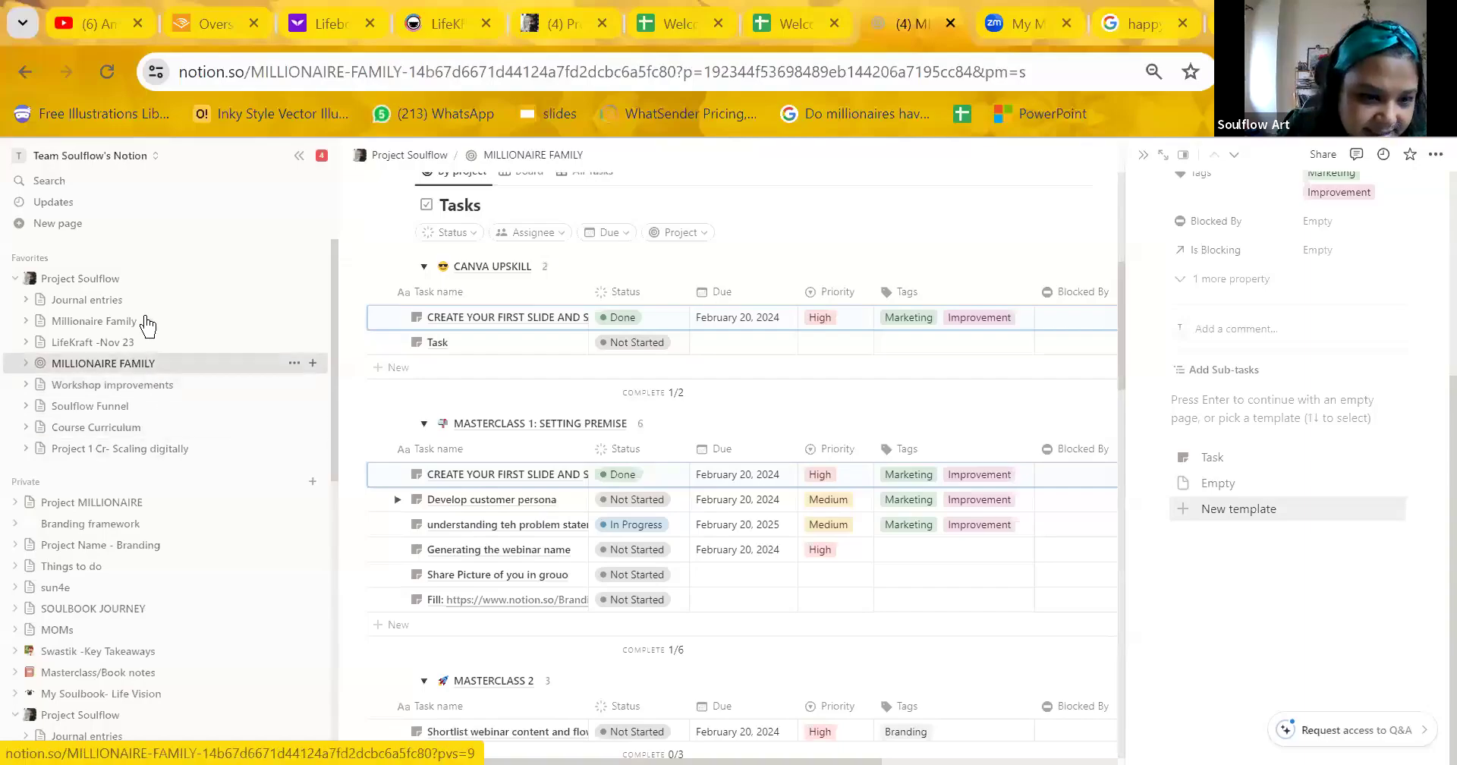
Open the Project Name - Branding page, look through its dashboard cards, and open the Brand Research card.
scroll(91, 474, "down", 1)
left_click(93, 466)
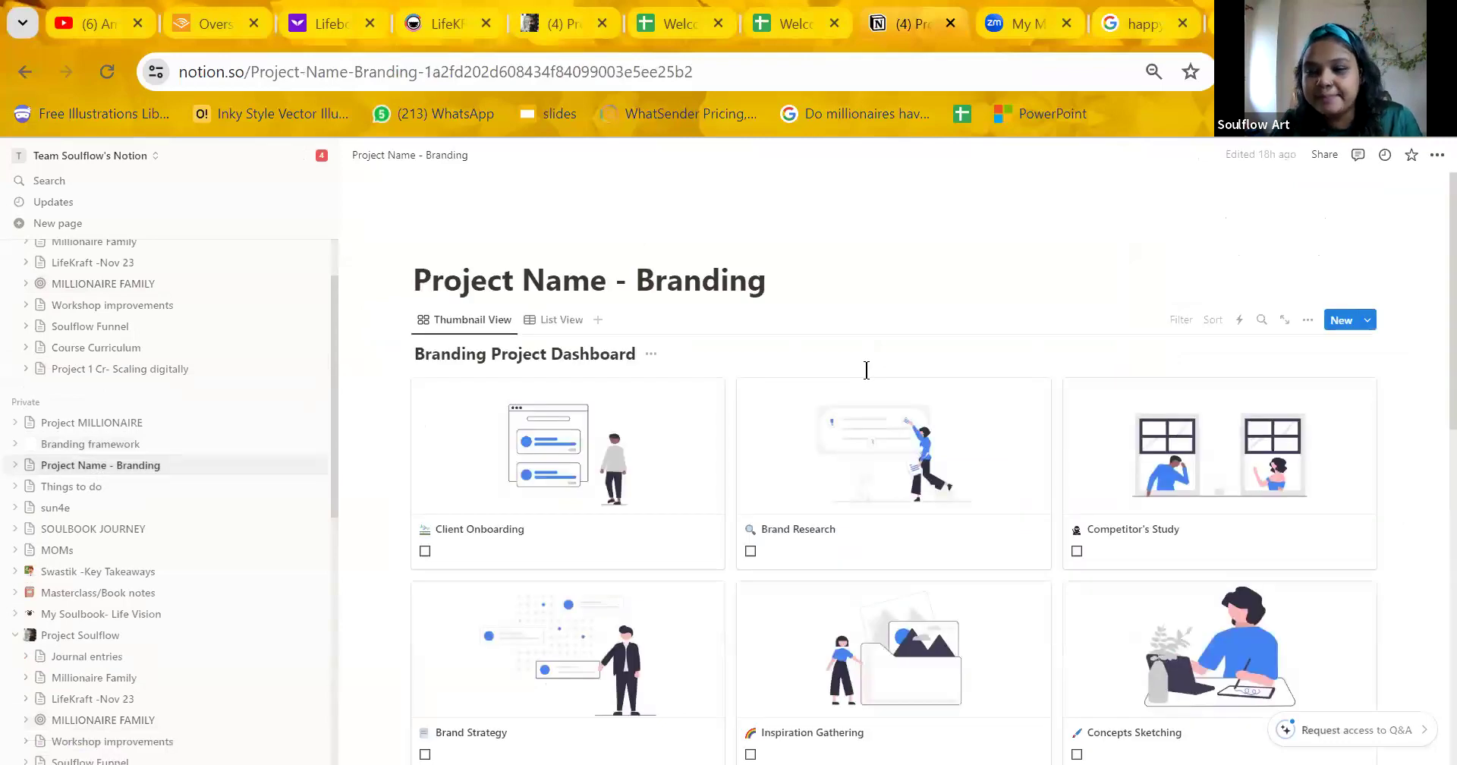
scroll(867, 370, "down", 10)
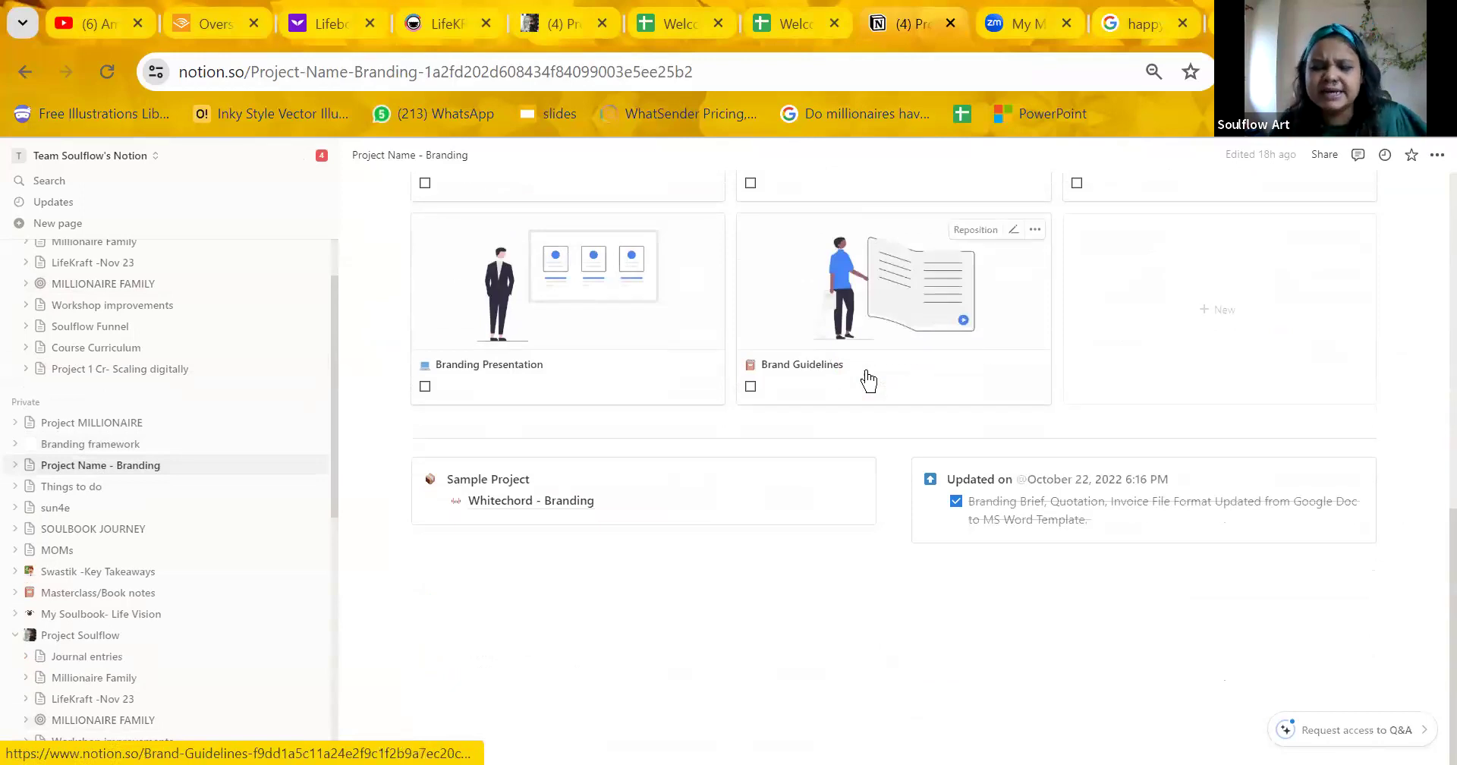
scroll(869, 379, "up", 10)
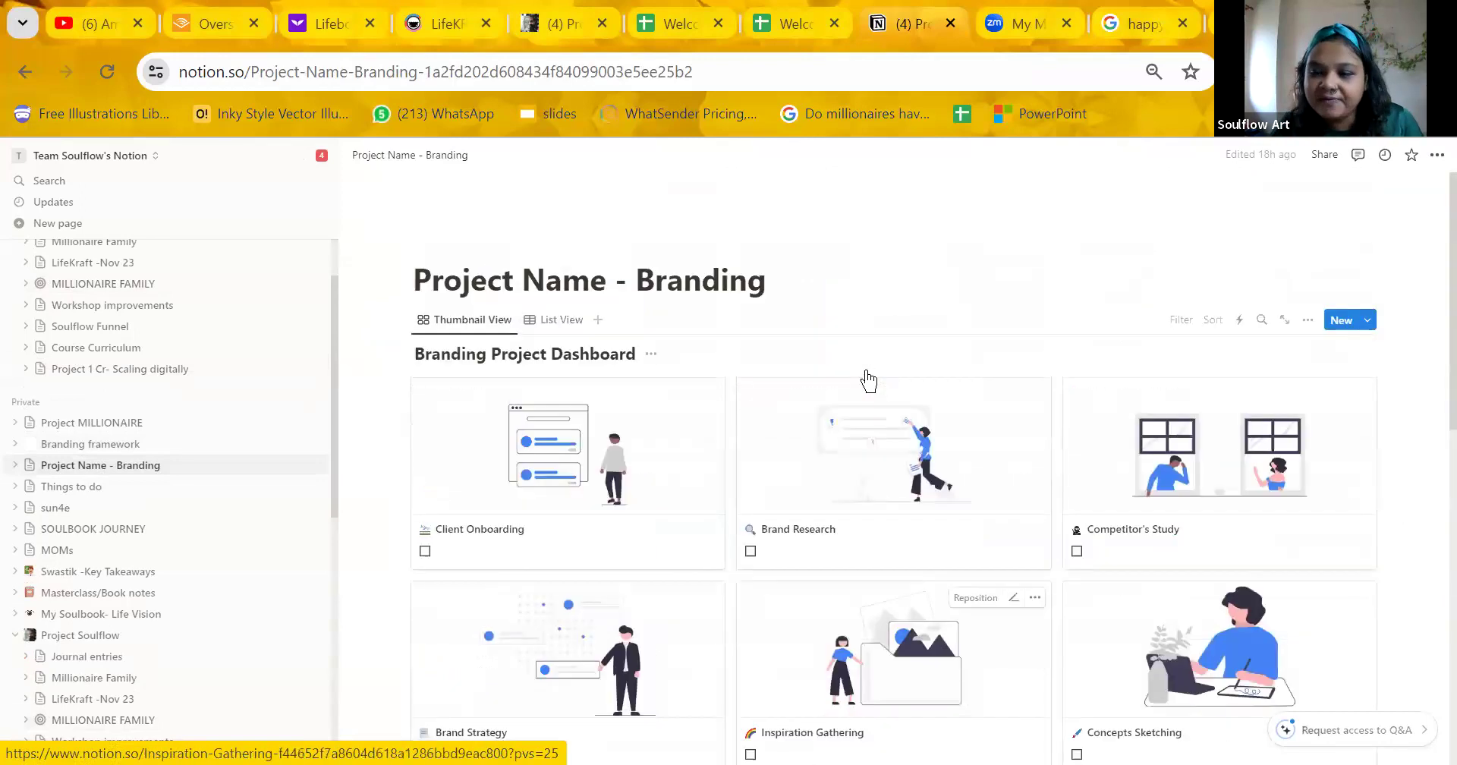
scroll(869, 380, "down", 2)
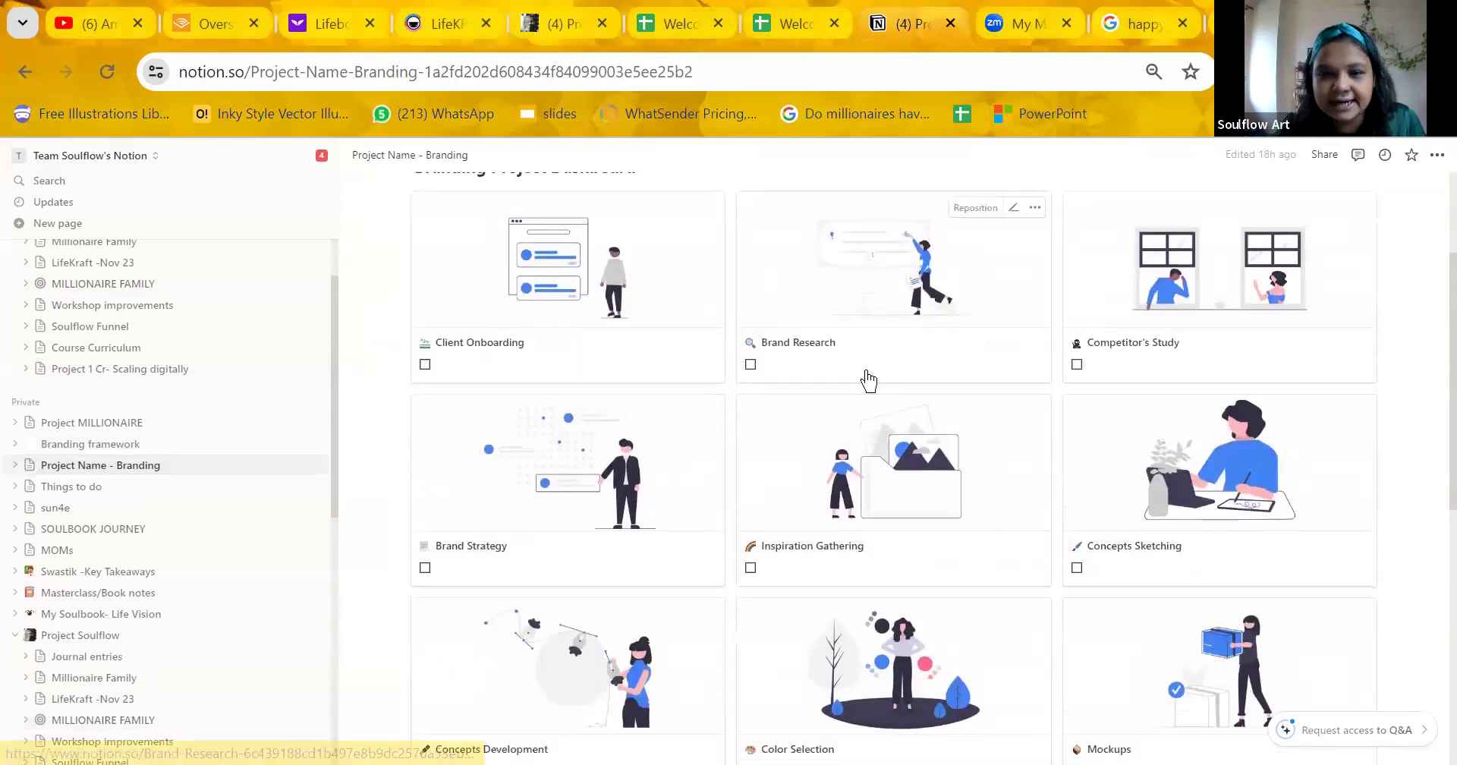
left_click(870, 310)
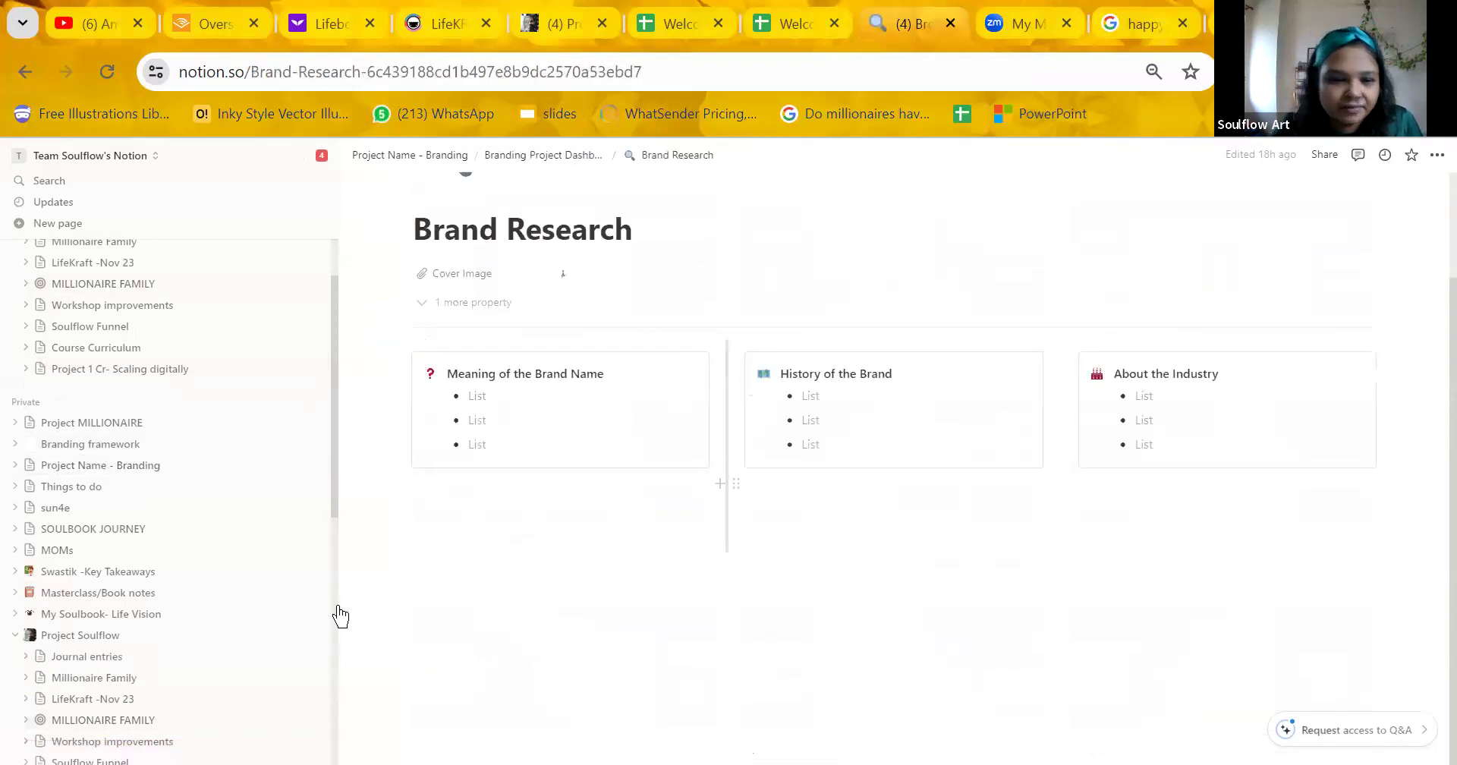
Visit the Project MILLIONAIRE page, and examine the Branding framework page's positioning model questions and branding pyramid section.
left_click(95, 421)
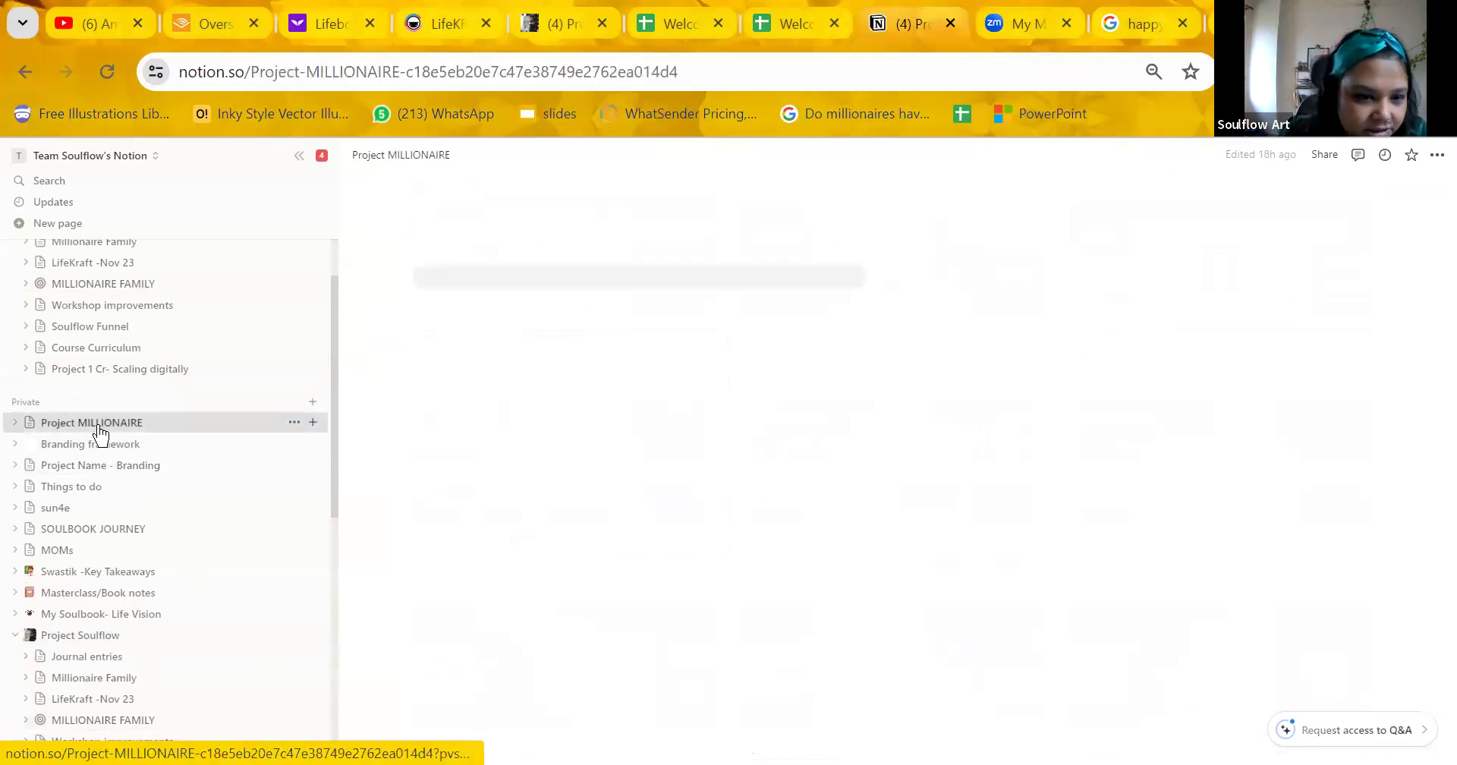
left_click(99, 446)
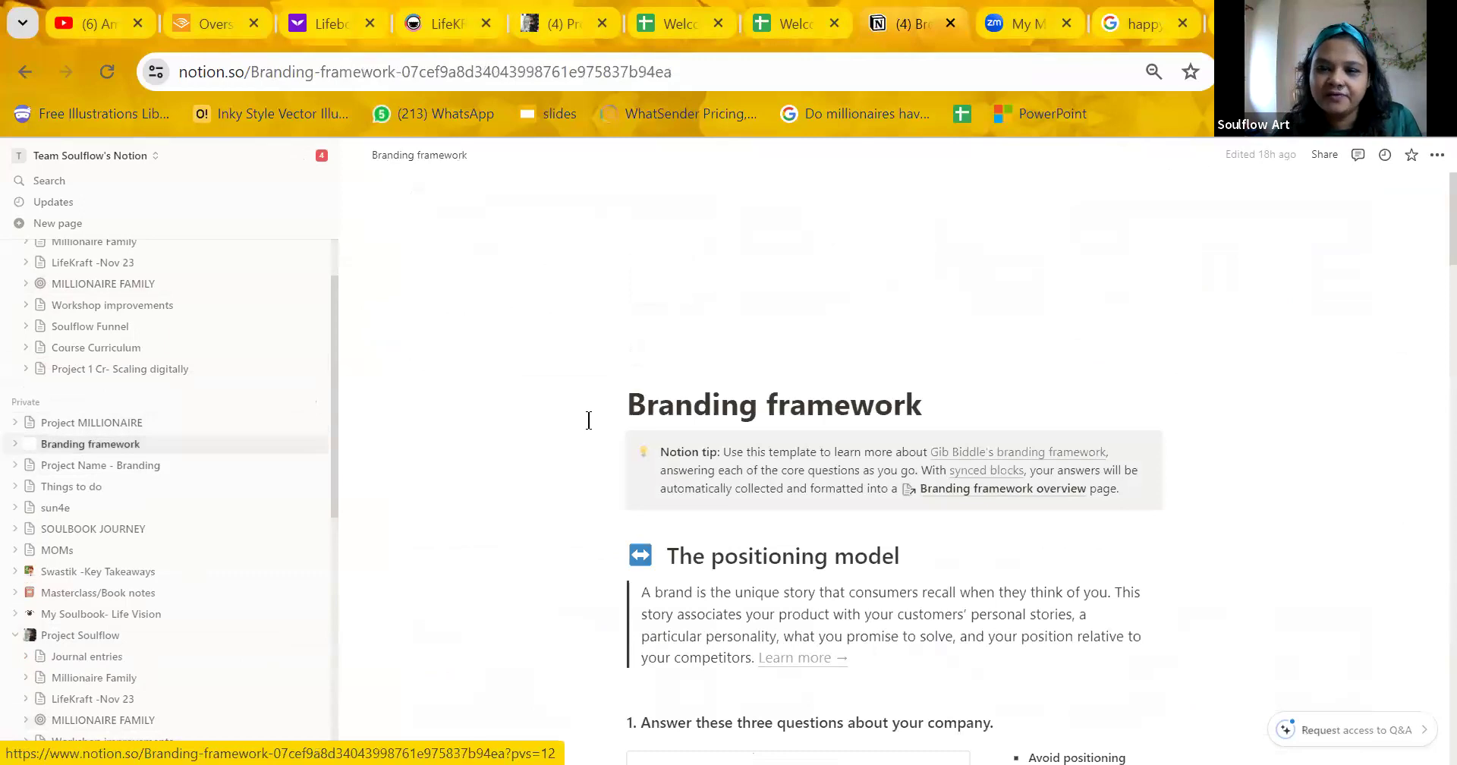
scroll(588, 420, "down", 4)
scroll(588, 420, "up", 5)
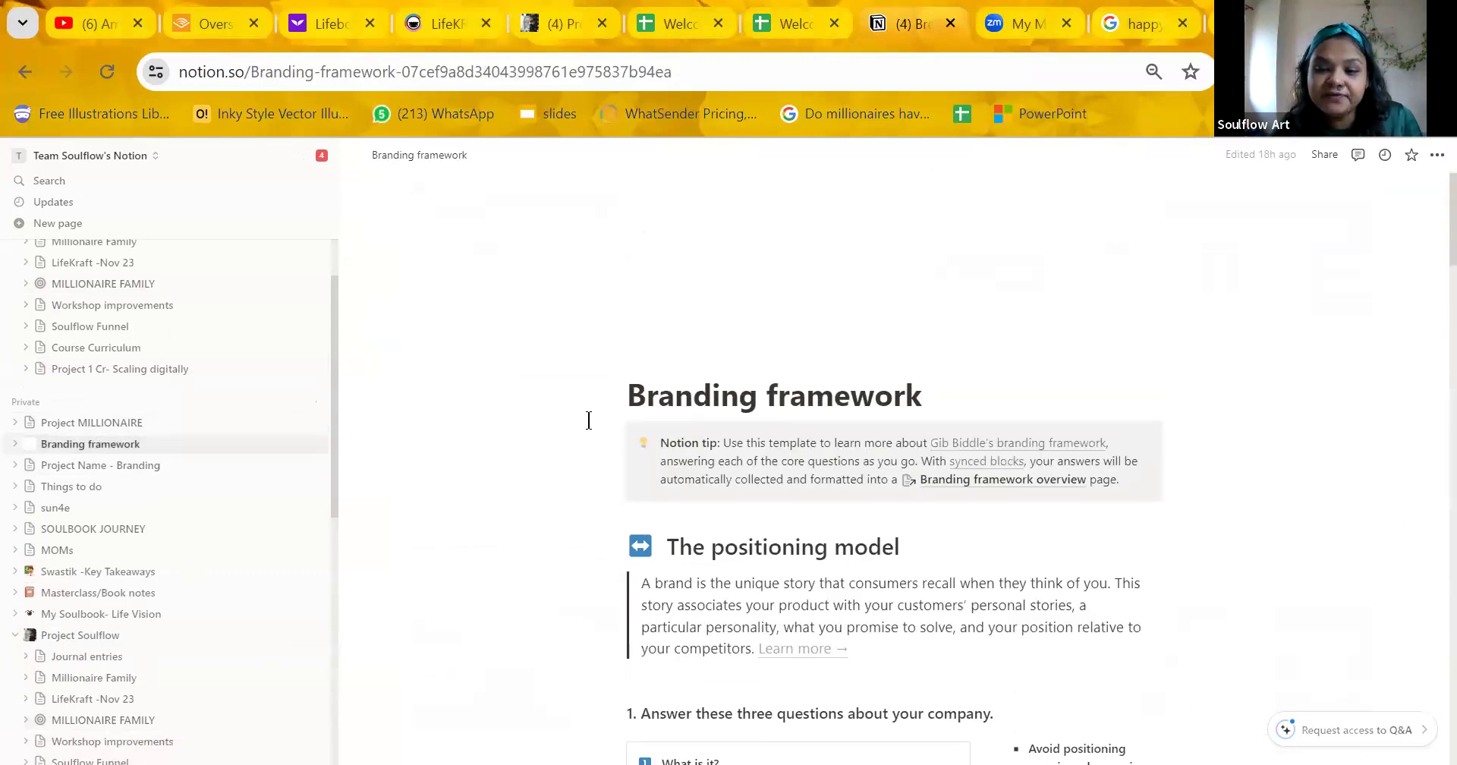
scroll(589, 420, "down", 4)
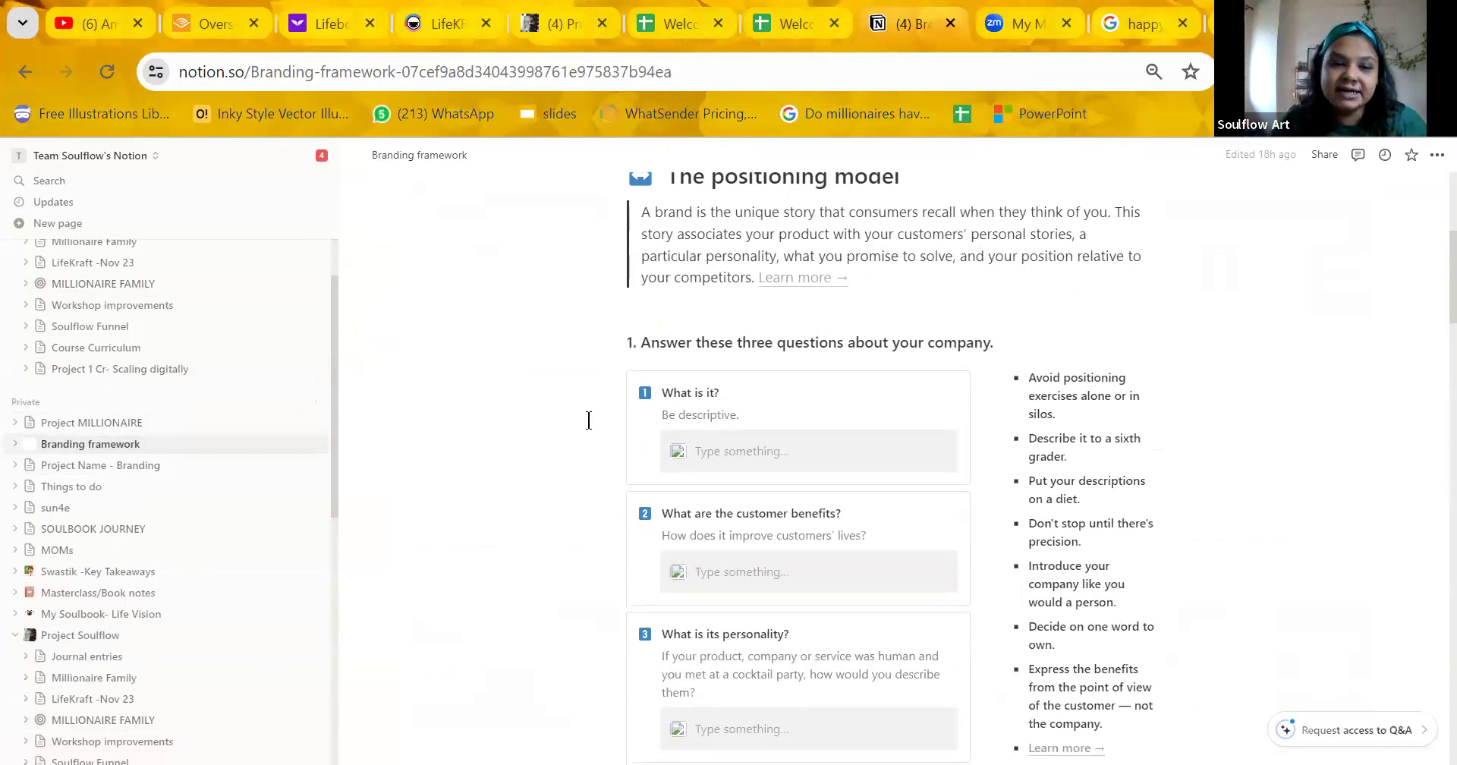
scroll(755, 469, "down", 1)
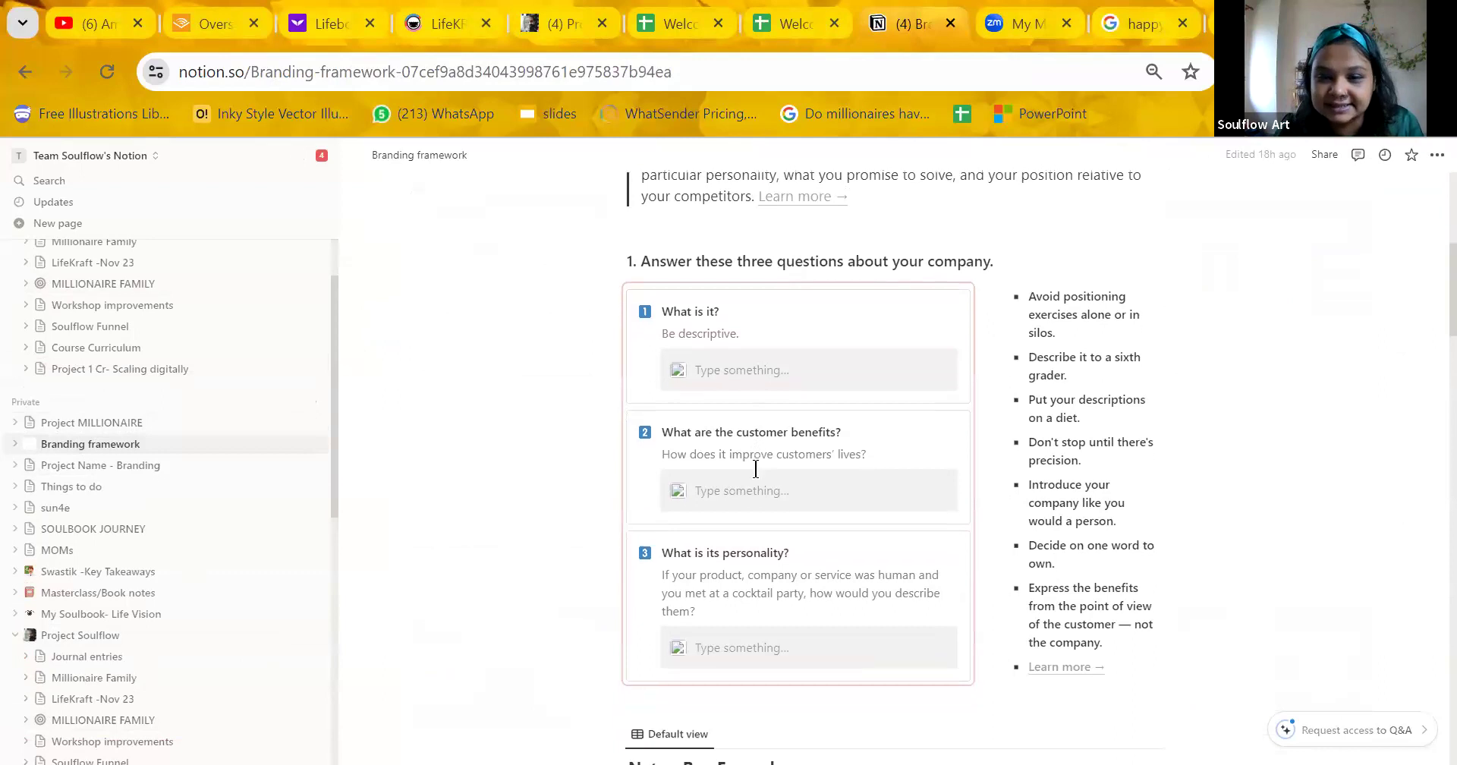
scroll(756, 469, "down", 1)
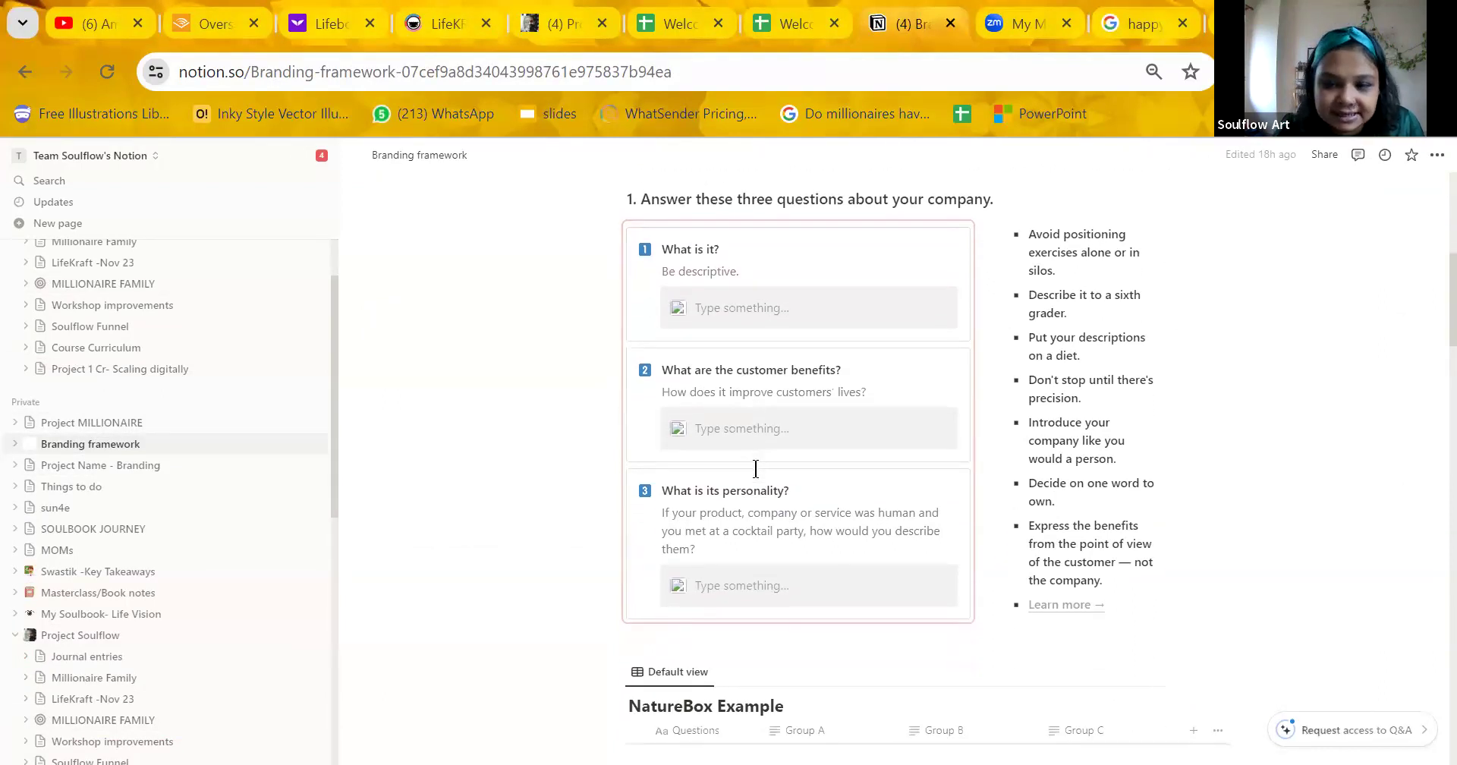
scroll(756, 468, "down", 5)
scroll(758, 478, "down", 6)
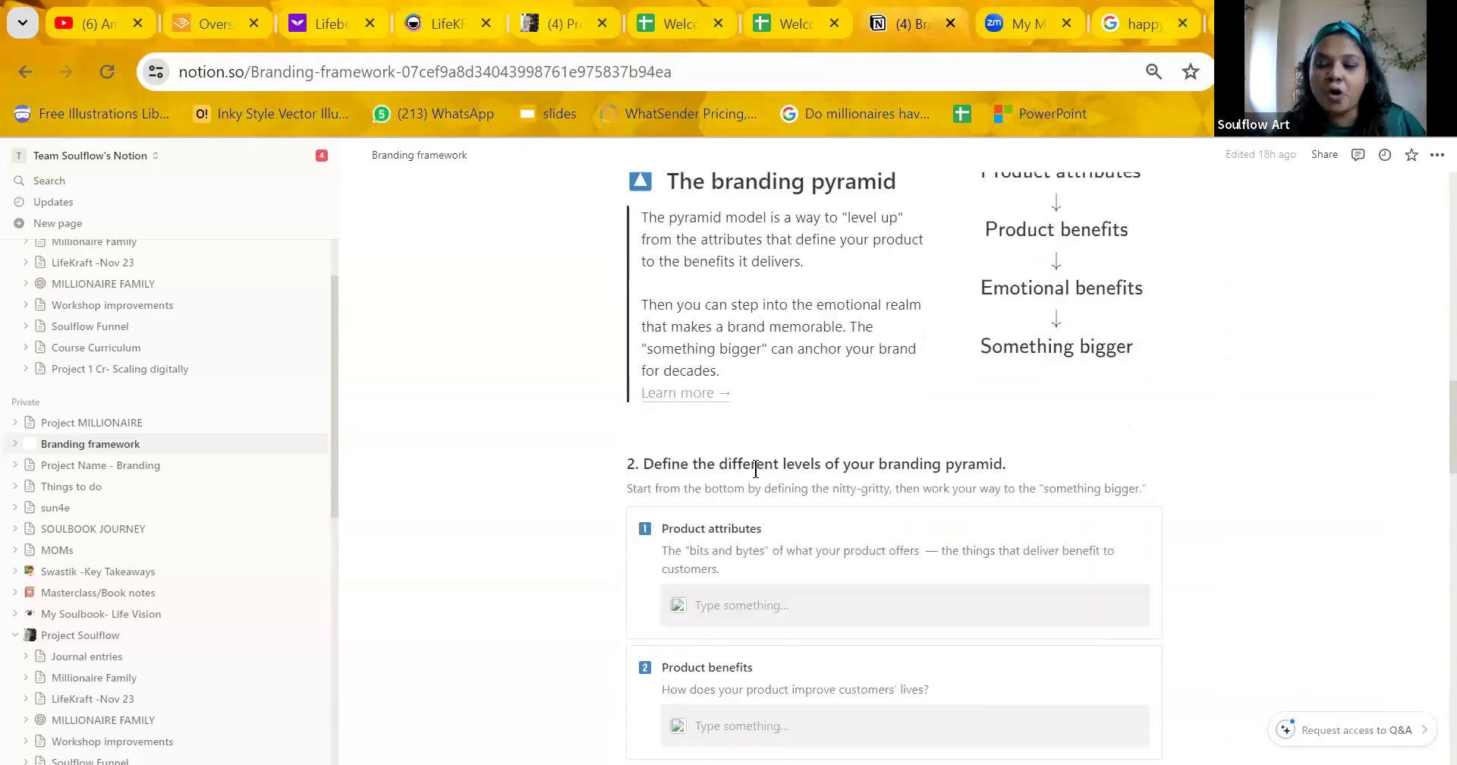
Review the branding pyramid levels on the Branding framework page and place the cursor in the Product attributes answer field.
scroll(756, 468, "down", 1)
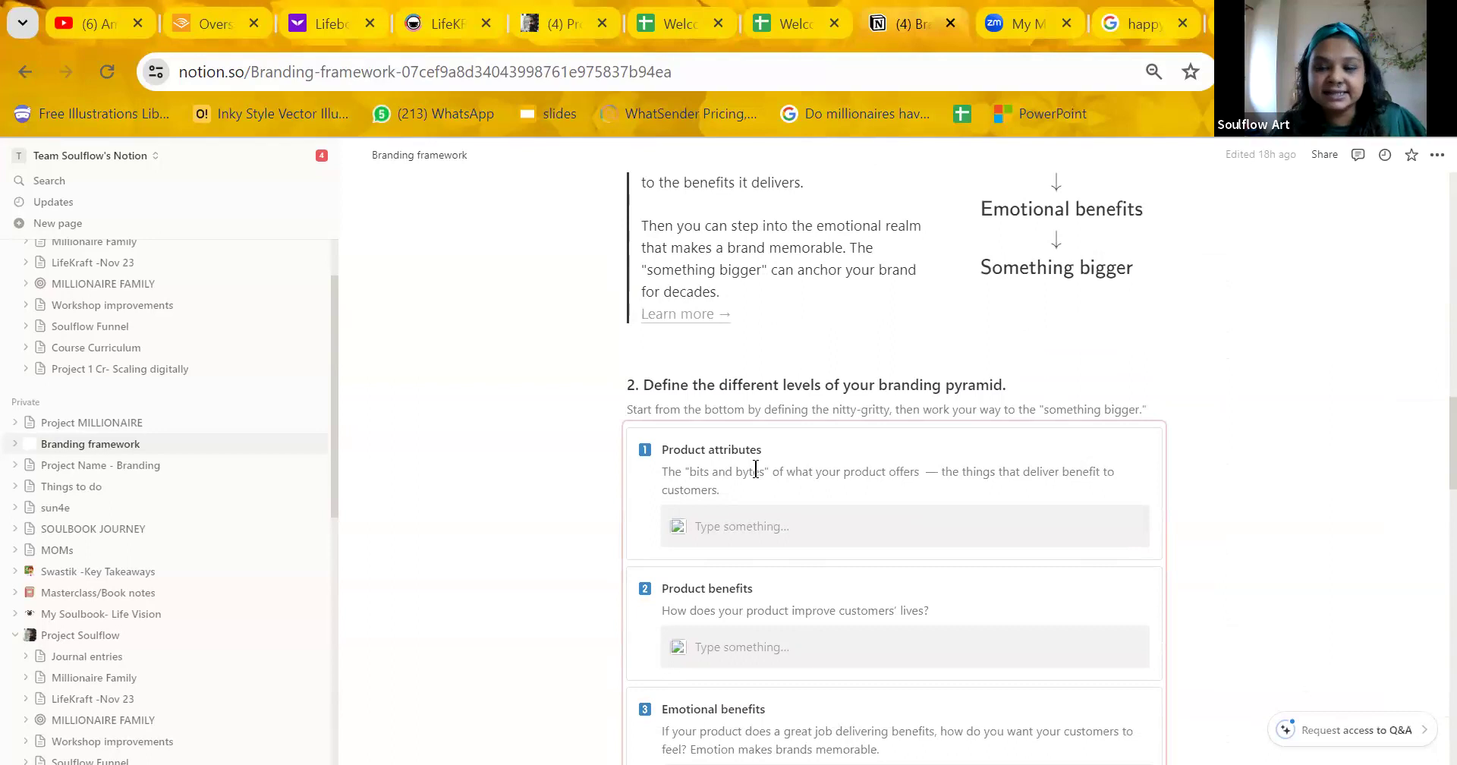
scroll(756, 469, "down", 5)
scroll(756, 469, "down", 3)
scroll(756, 468, "up", 6)
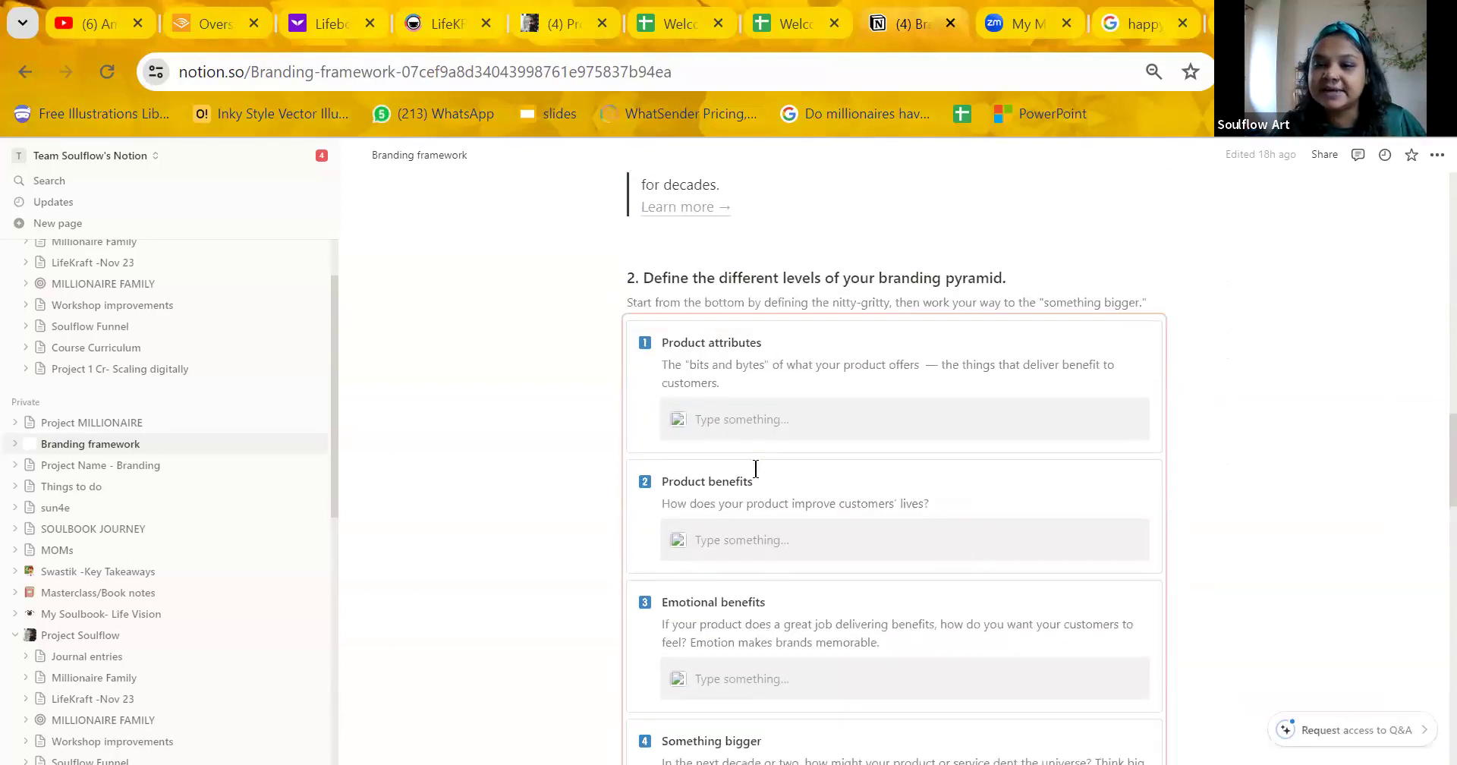
scroll(756, 468, "up", 1)
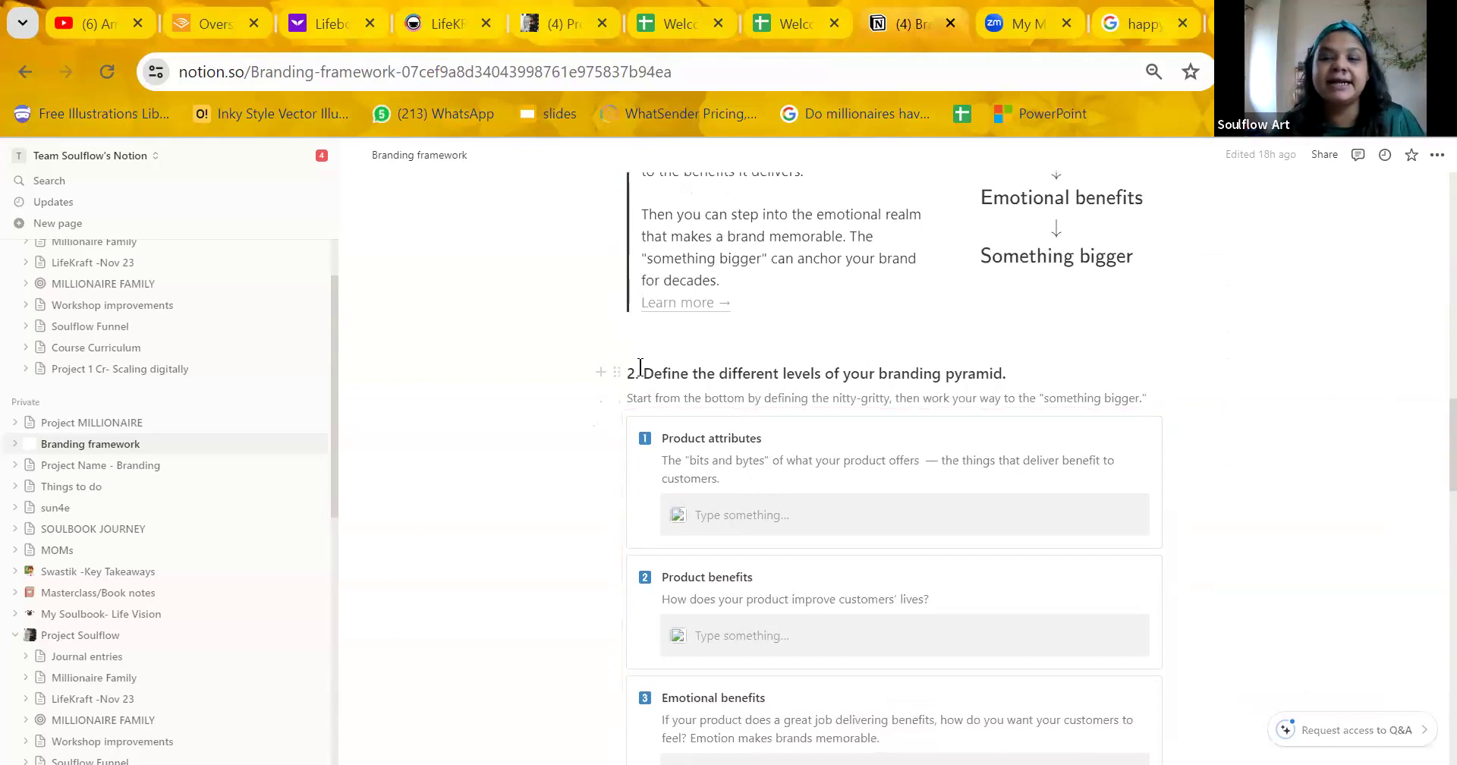
left_click(748, 515)
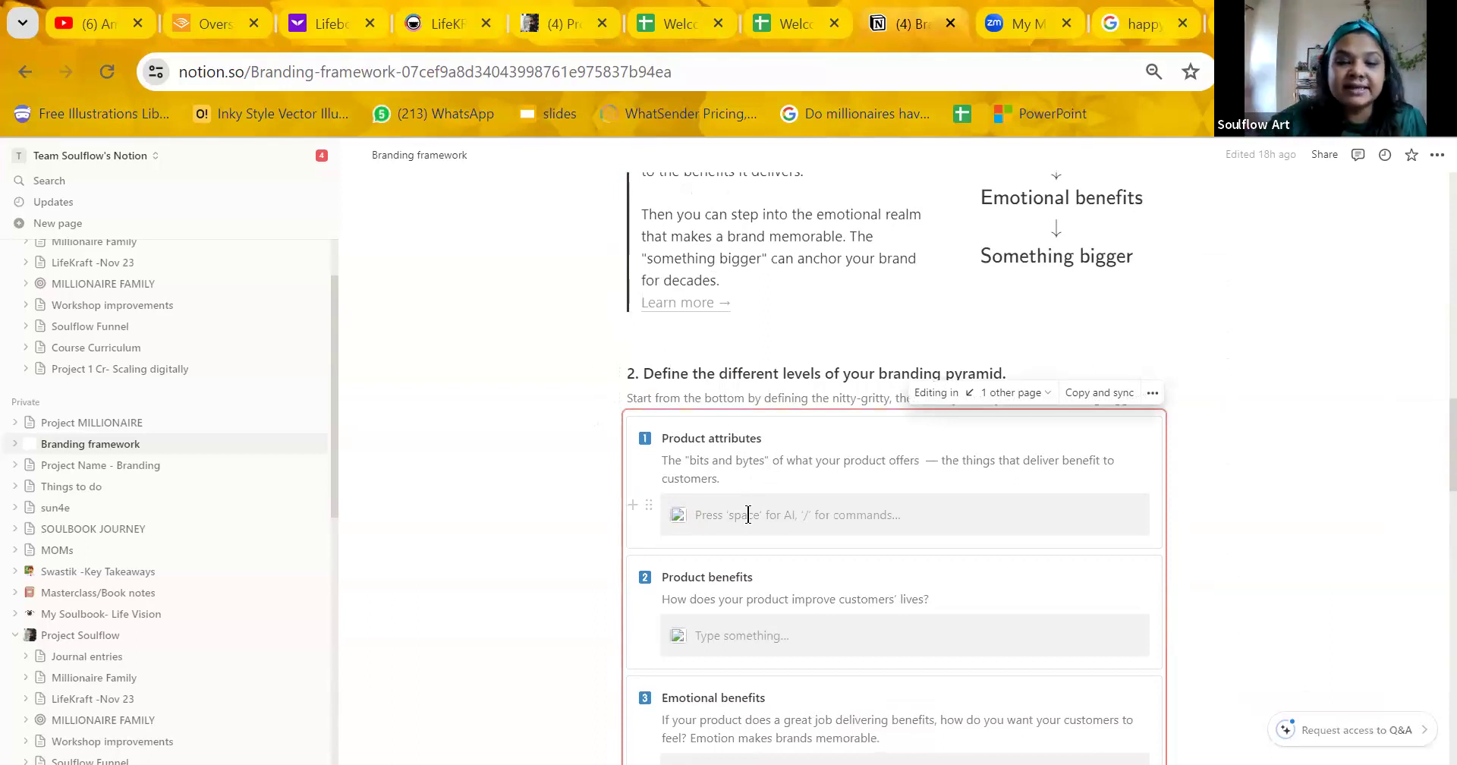
Return to the Project Name - Branding page, open its Brand Strategy card, and review the brand purpose, values and target audience sections.
scroll(186, 608, "down", 4)
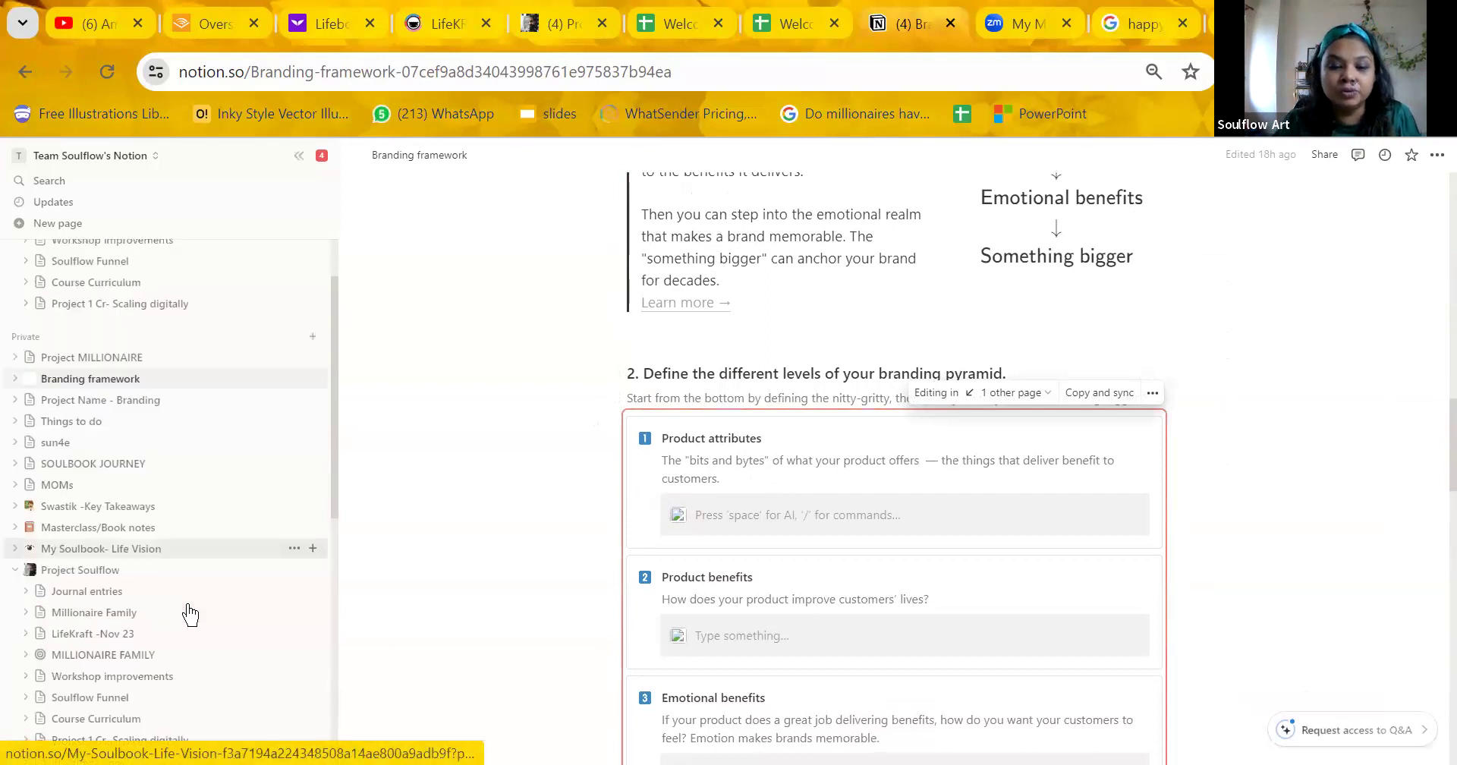
scroll(188, 611, "up", 5)
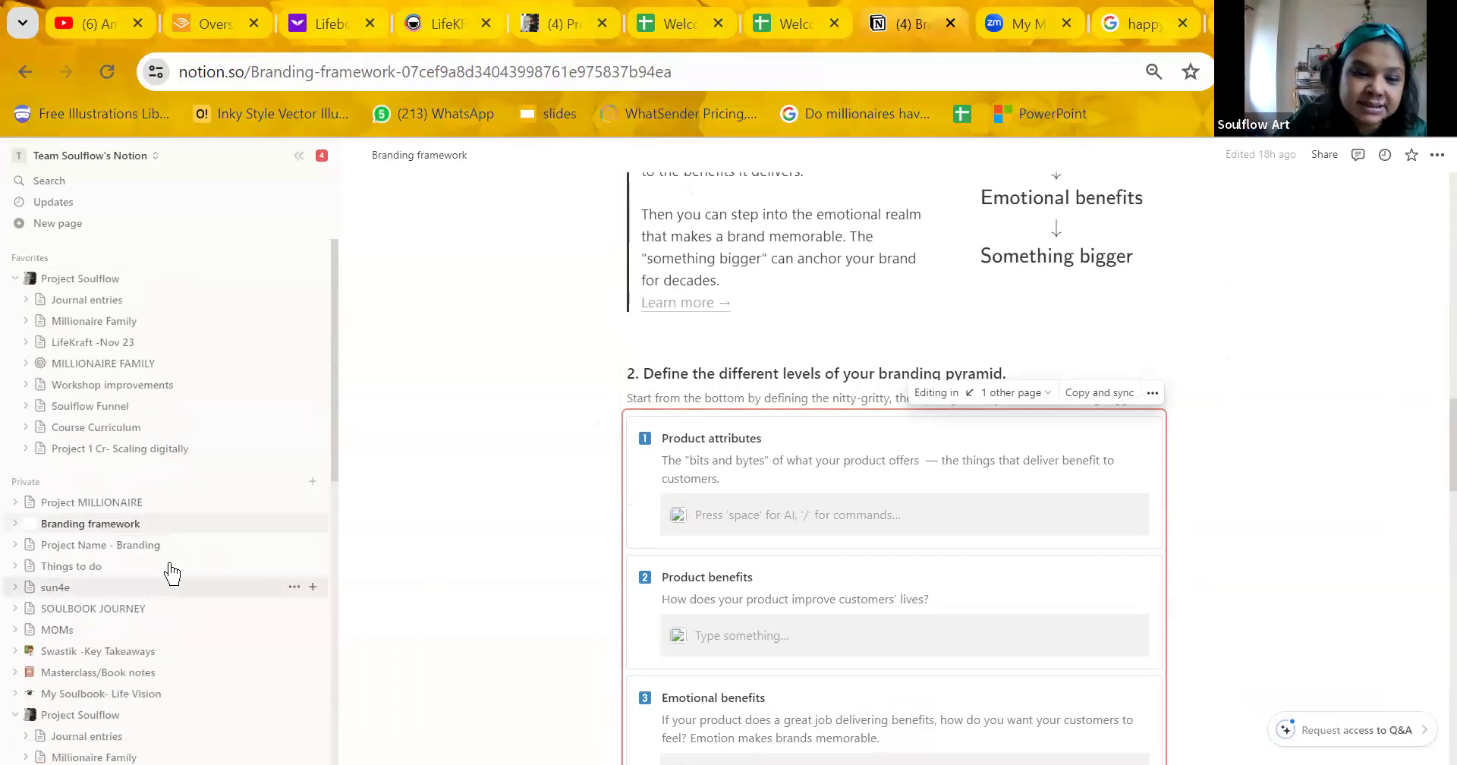
left_click(140, 564)
left_click(134, 546)
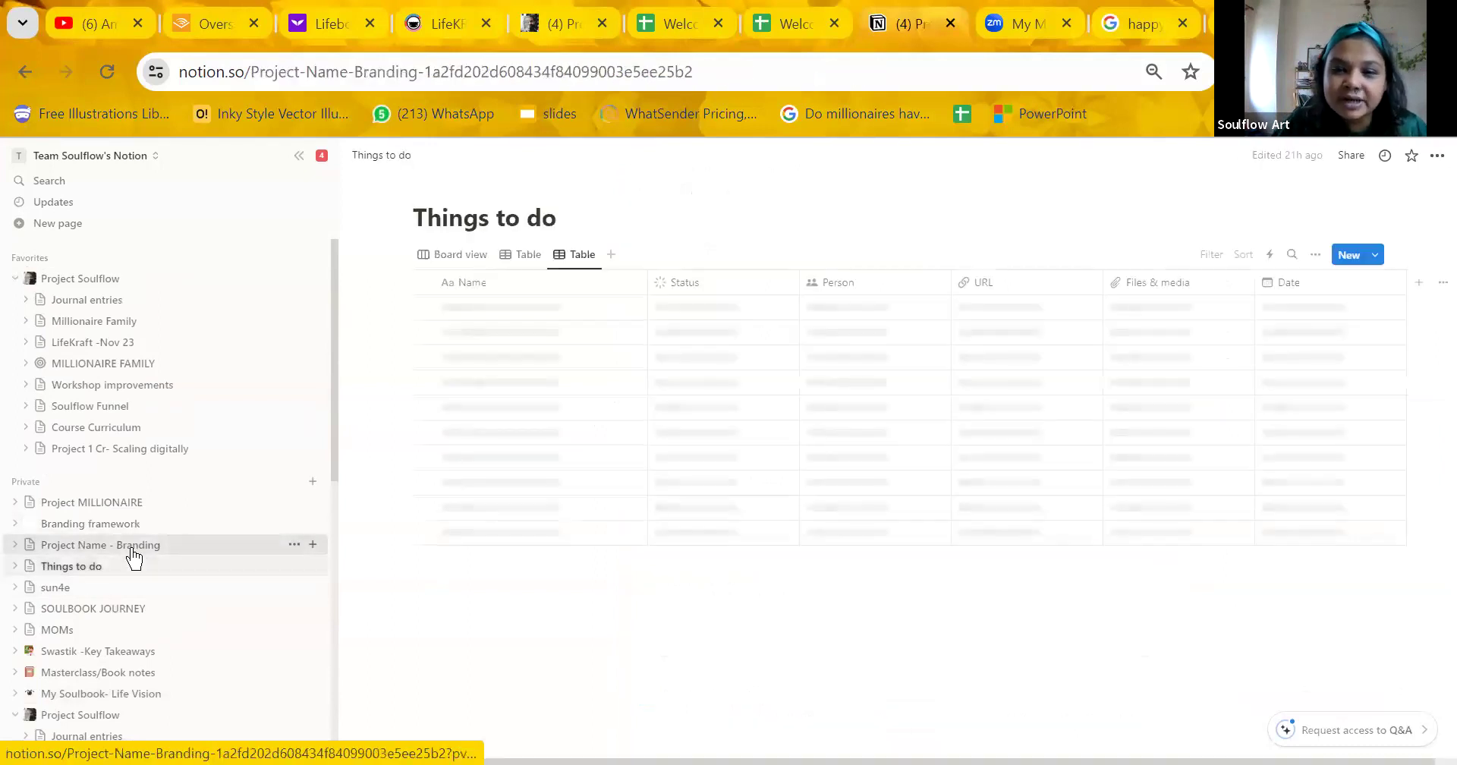
scroll(768, 416, "down", 4)
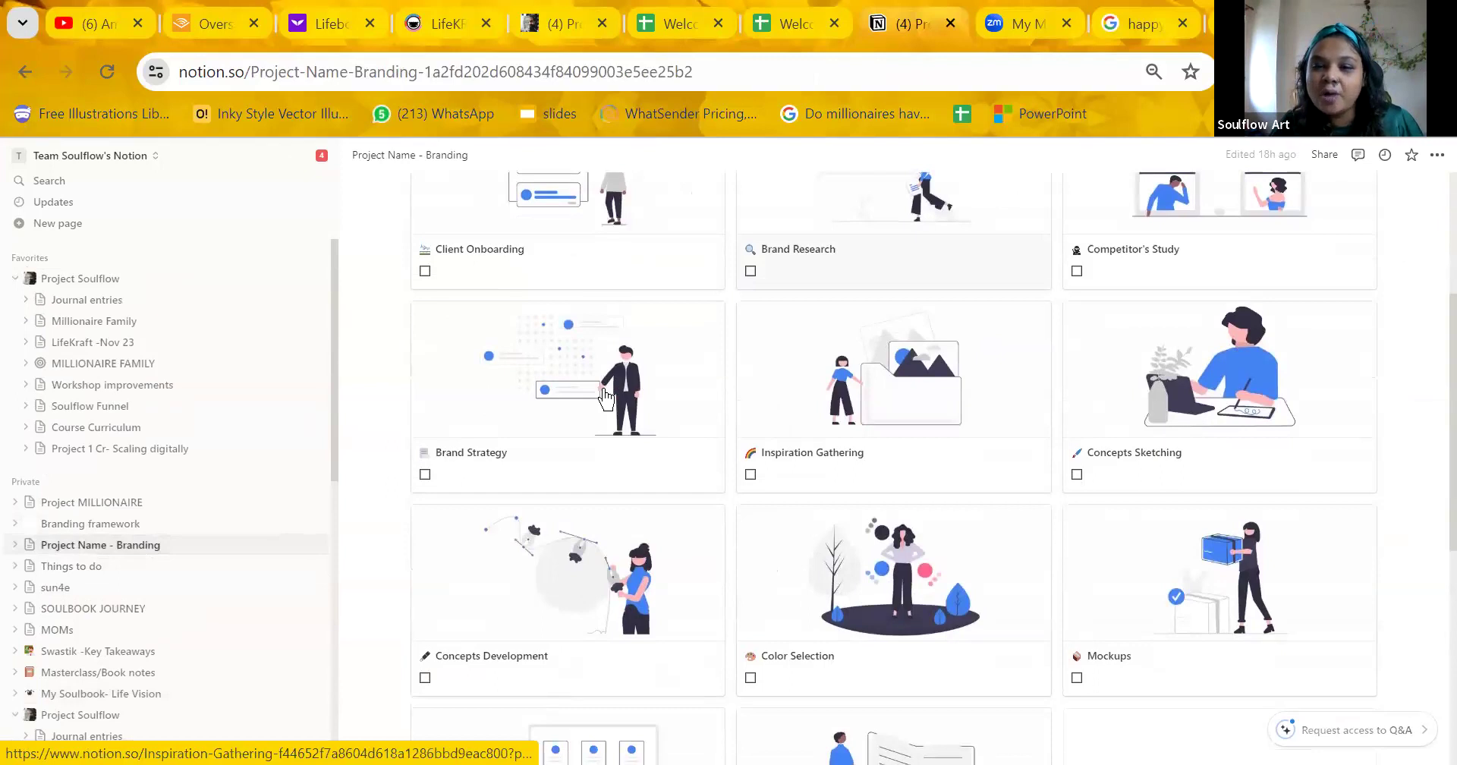
left_click(605, 397)
scroll(604, 388, "down", 4)
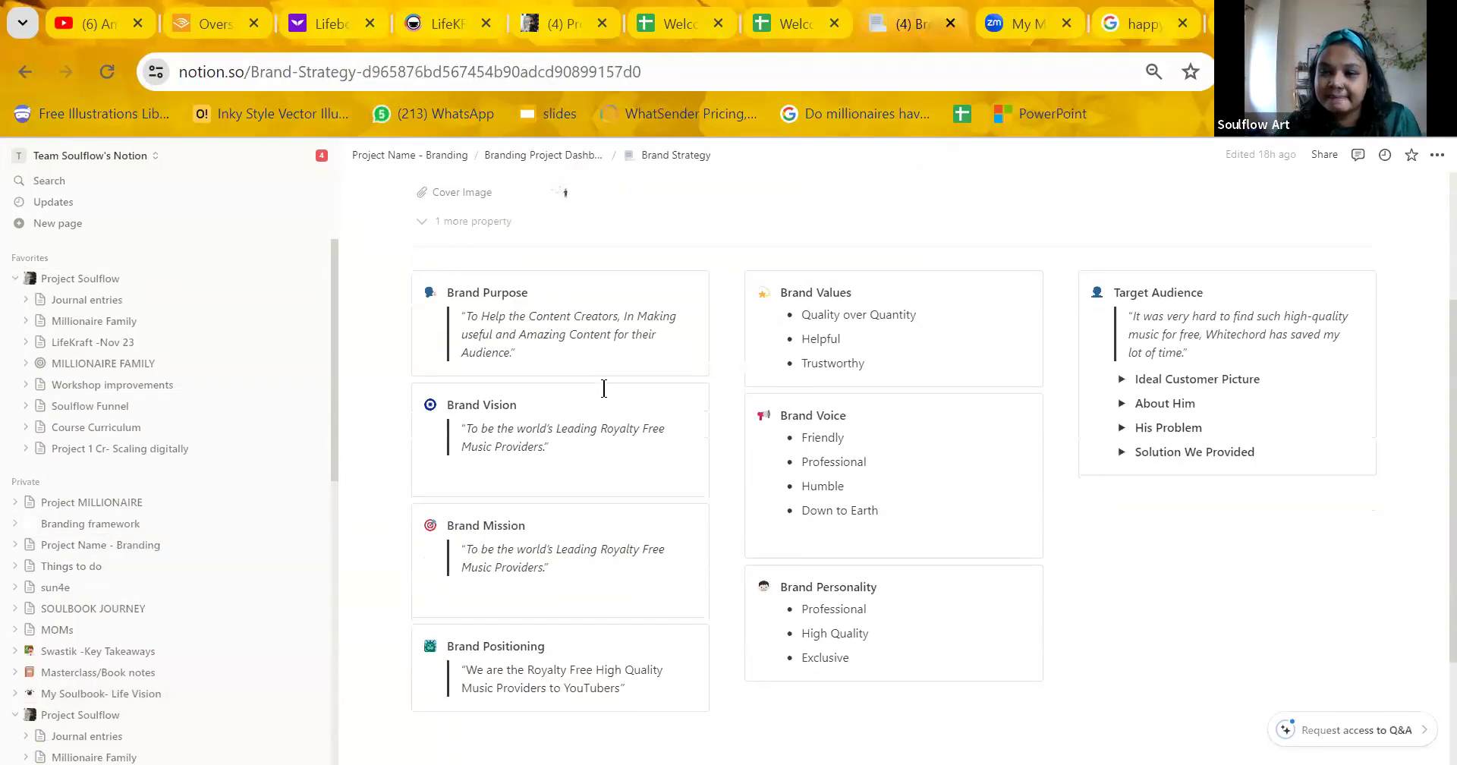
scroll(604, 389, "down", 2)
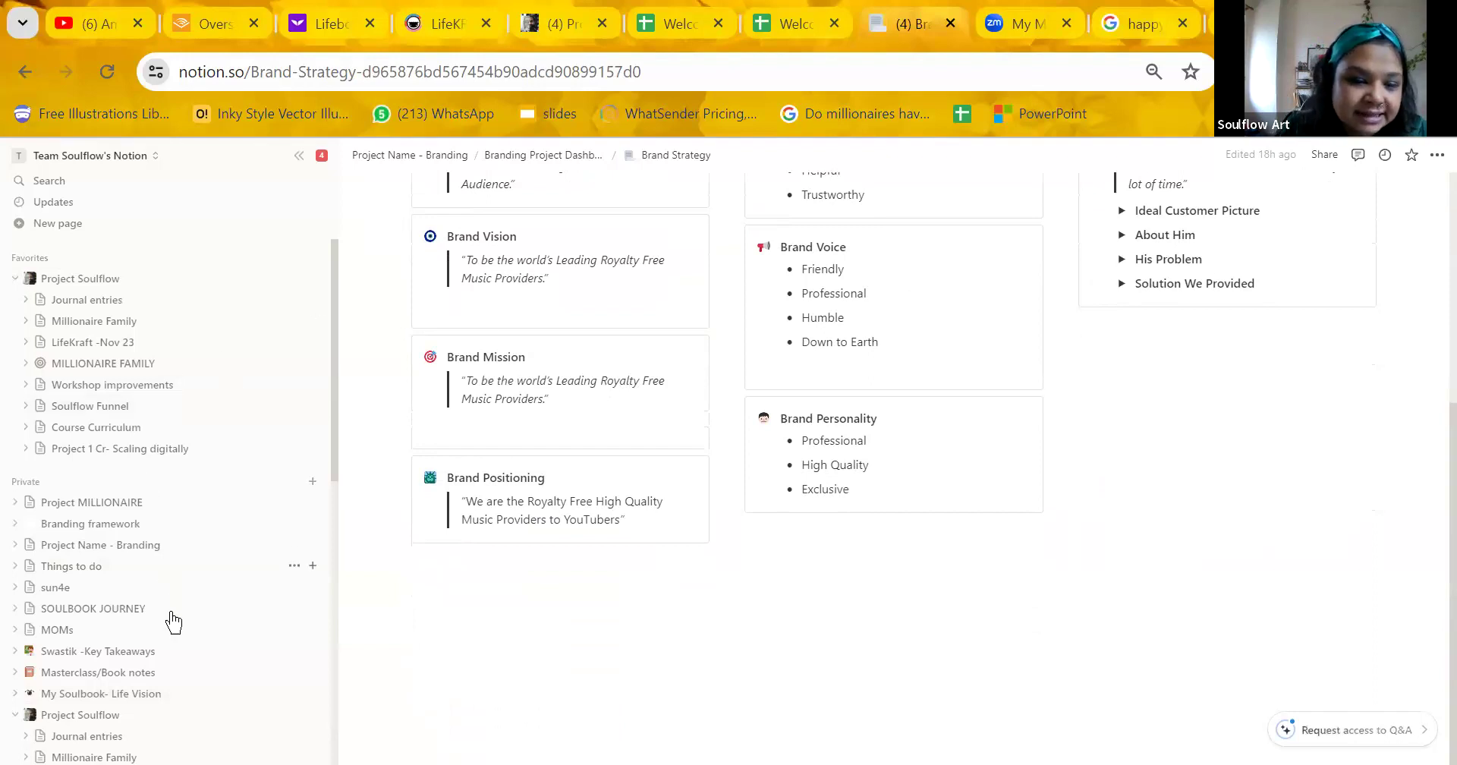
Open the My Soulbook- Life Vision page and read through its Emotional Life subpage.
scroll(173, 622, "down", 3)
left_click(117, 512)
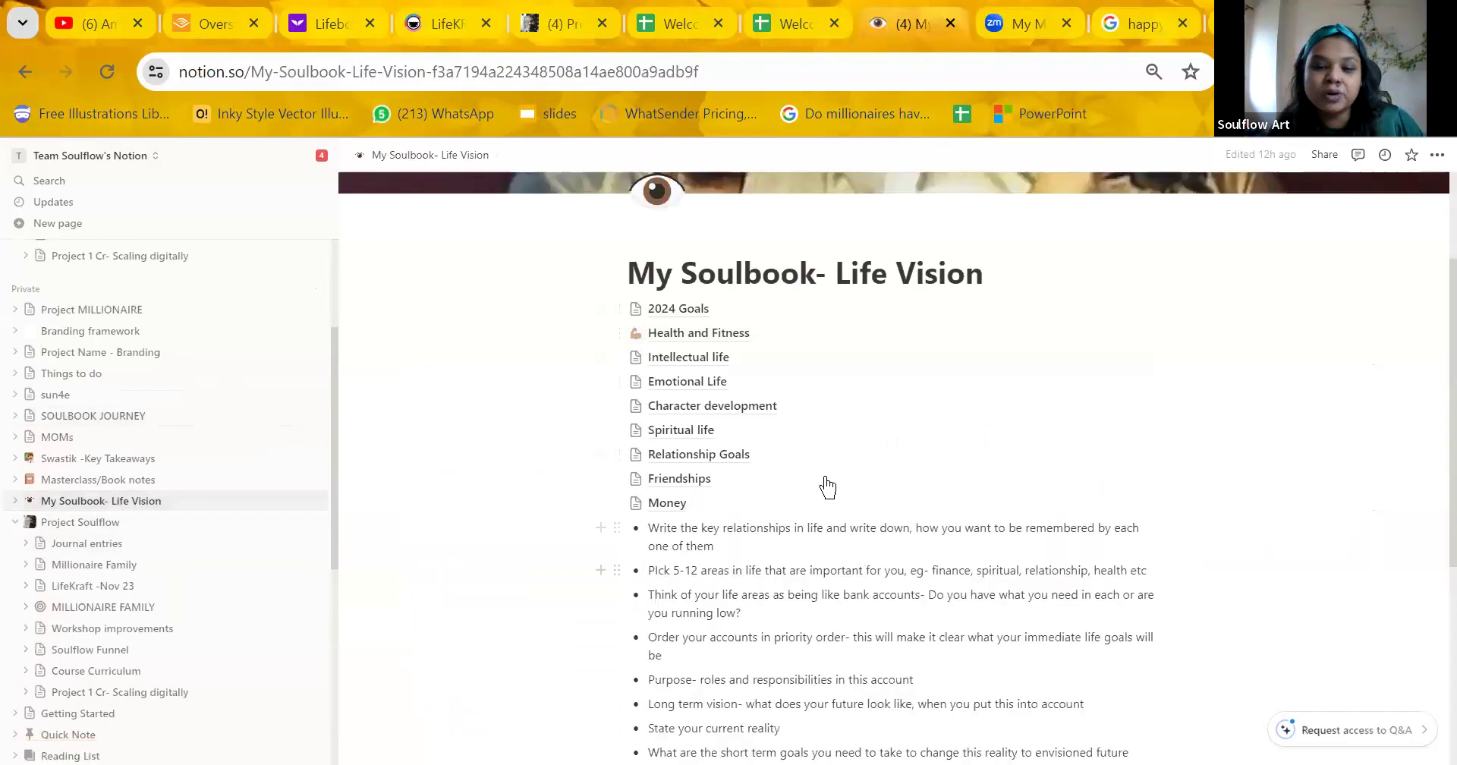
left_click(647, 378)
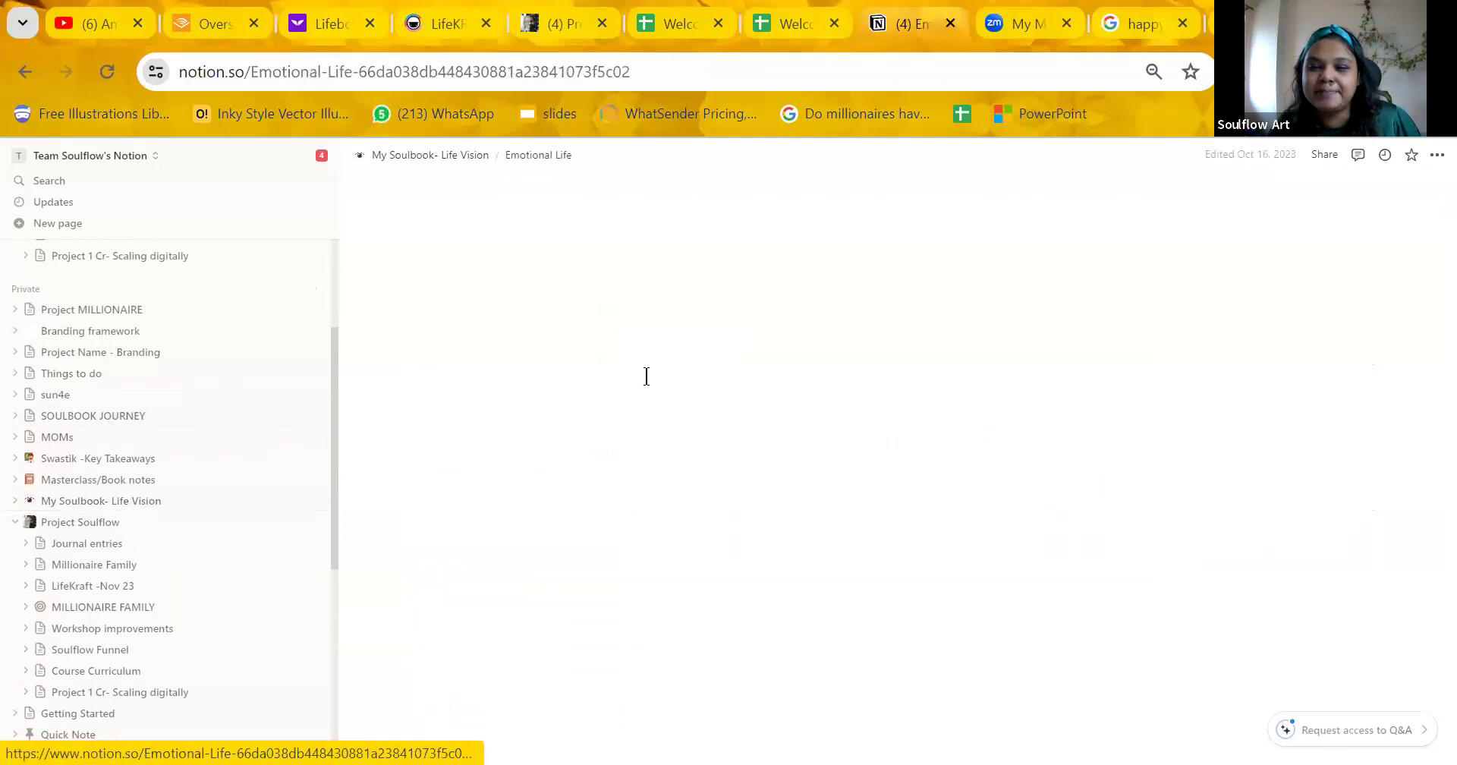
scroll(646, 377, "down", 15)
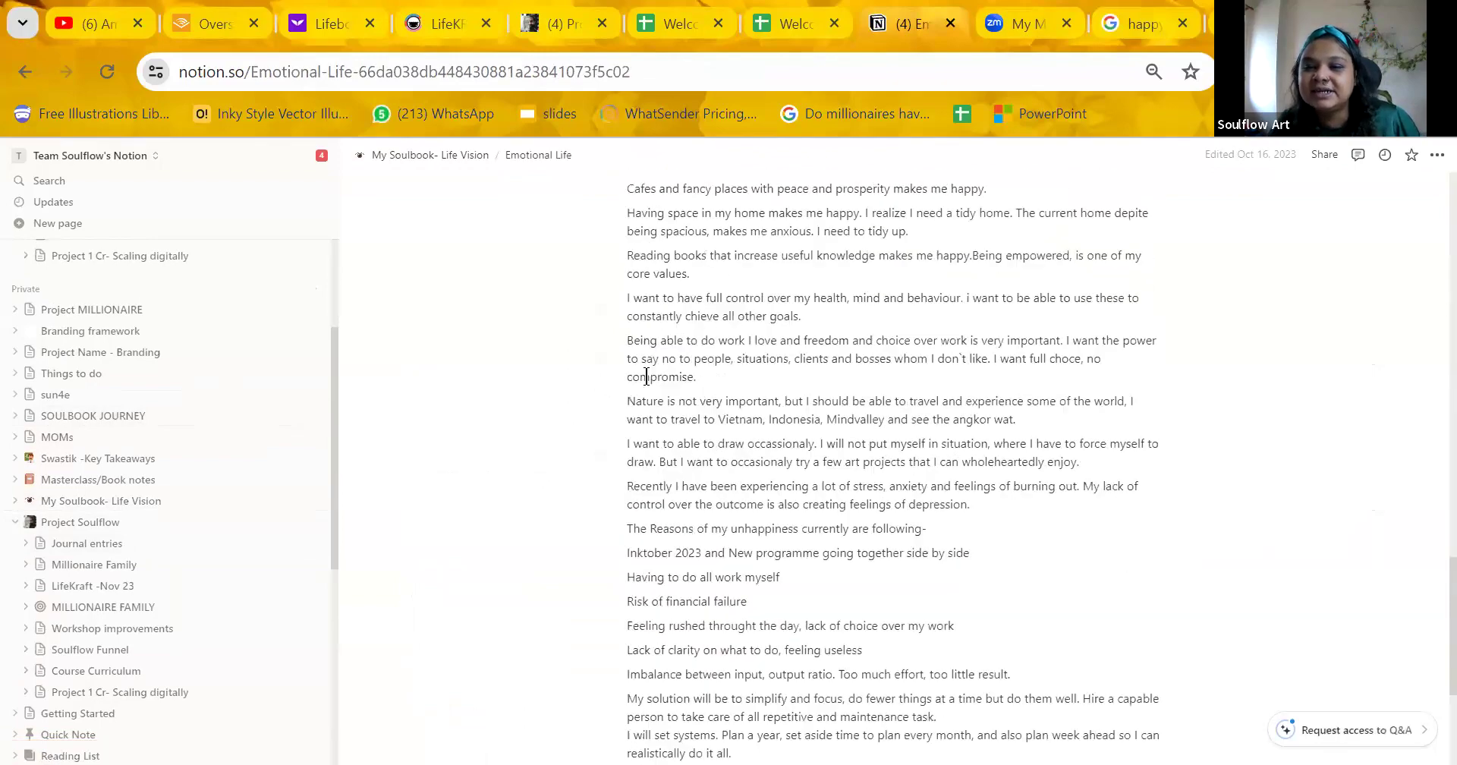
scroll(646, 376, "down", 4)
scroll(647, 377, "up", 20)
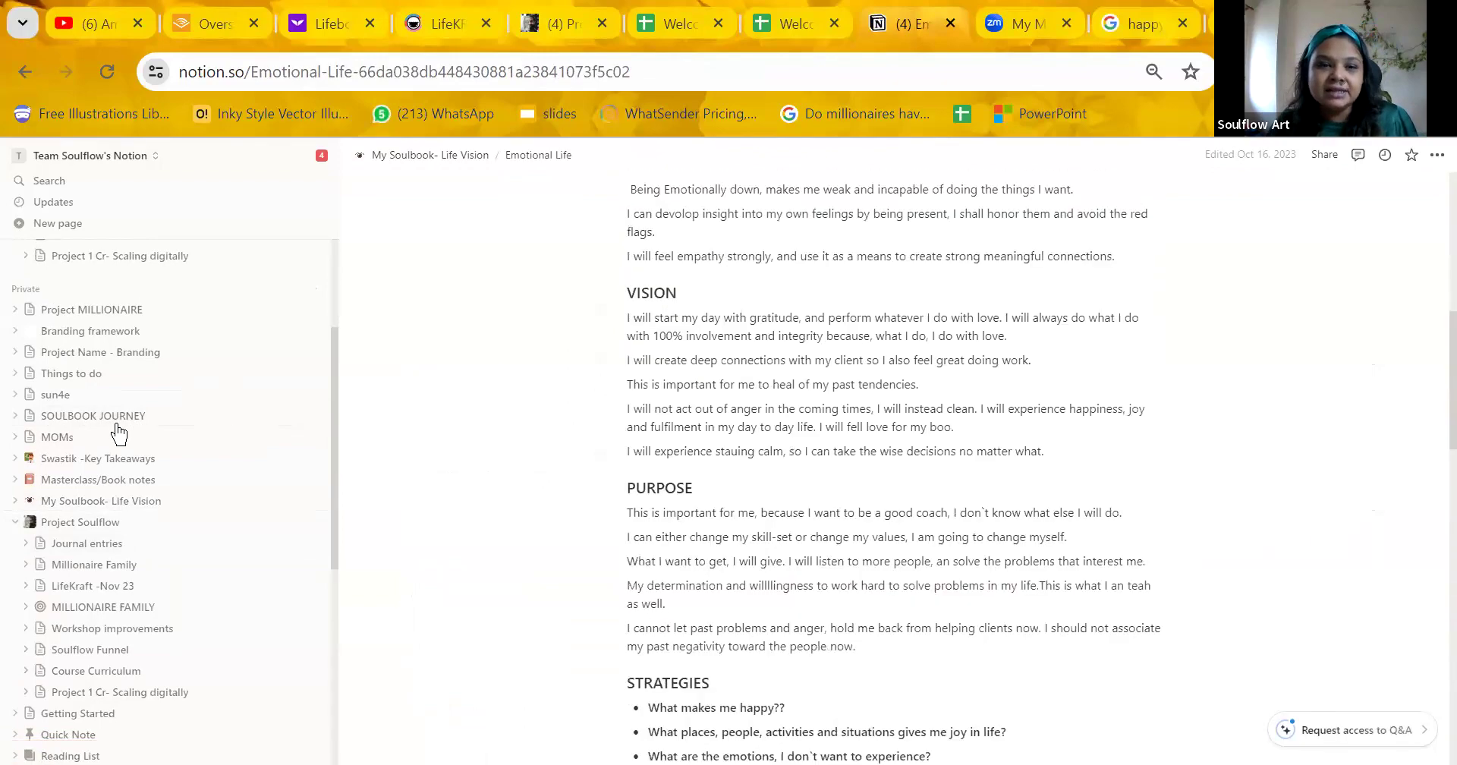
scroll(215, 365, "up", 3)
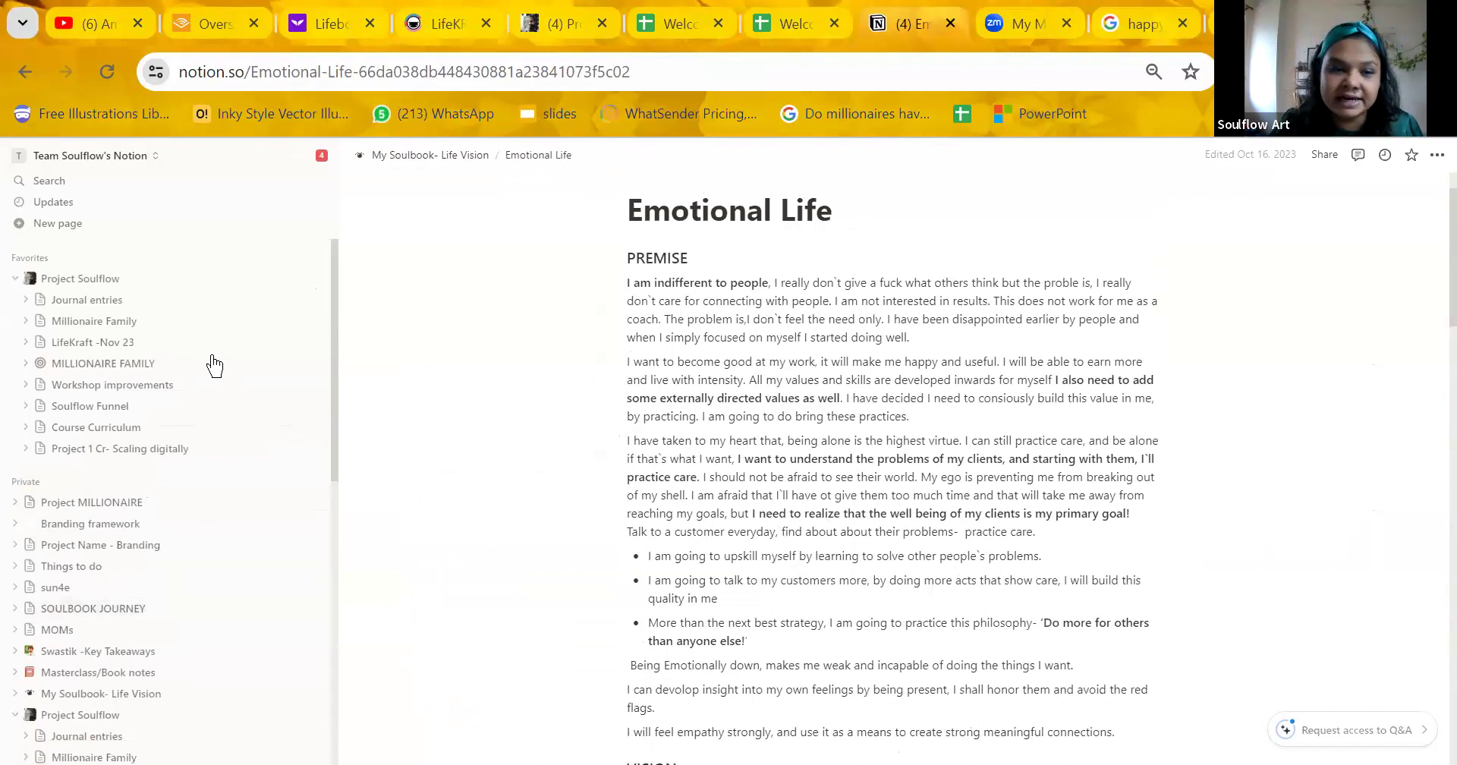
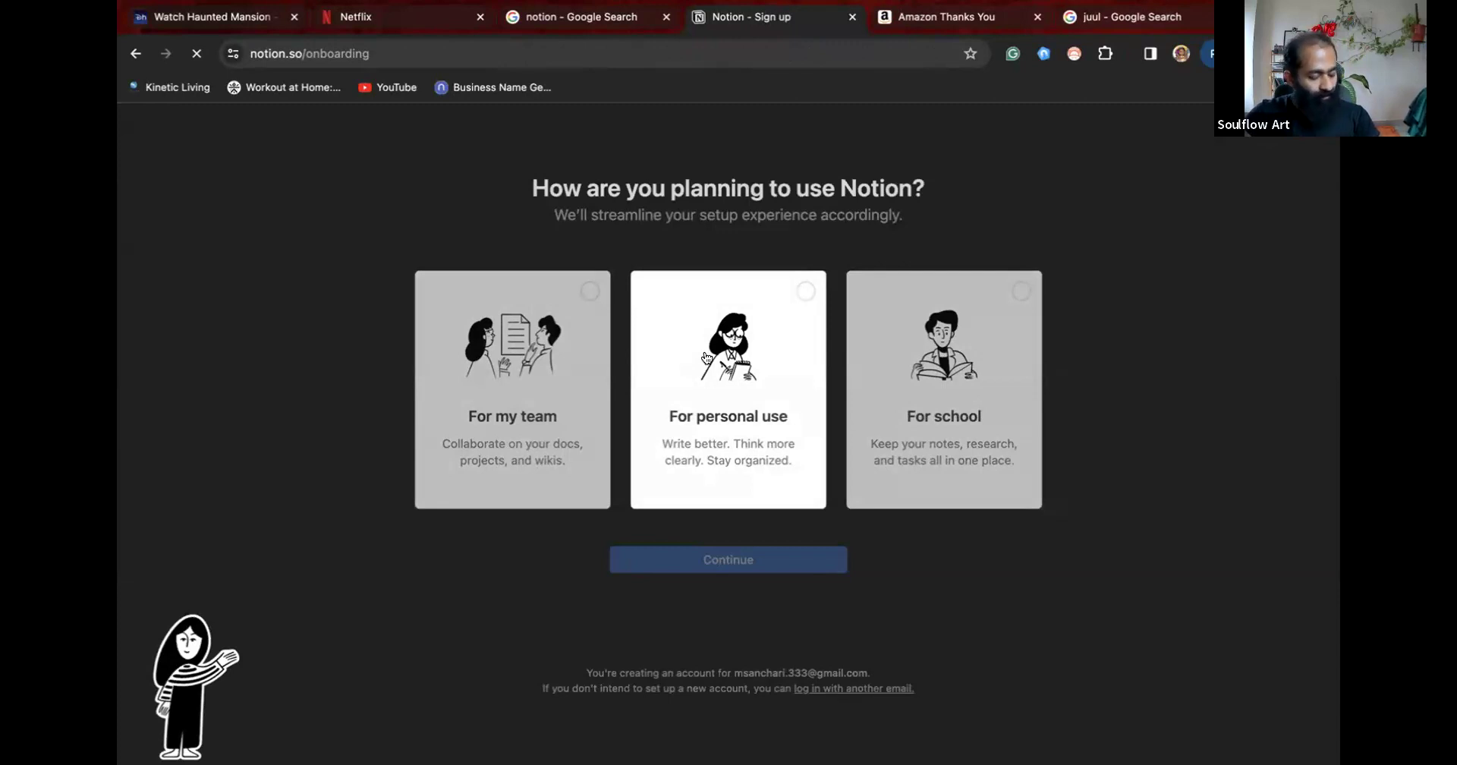
Set up the new Notion account for personal use, dismiss the Notion Calendar offer, and accept the starter templates.
left_click(706, 358)
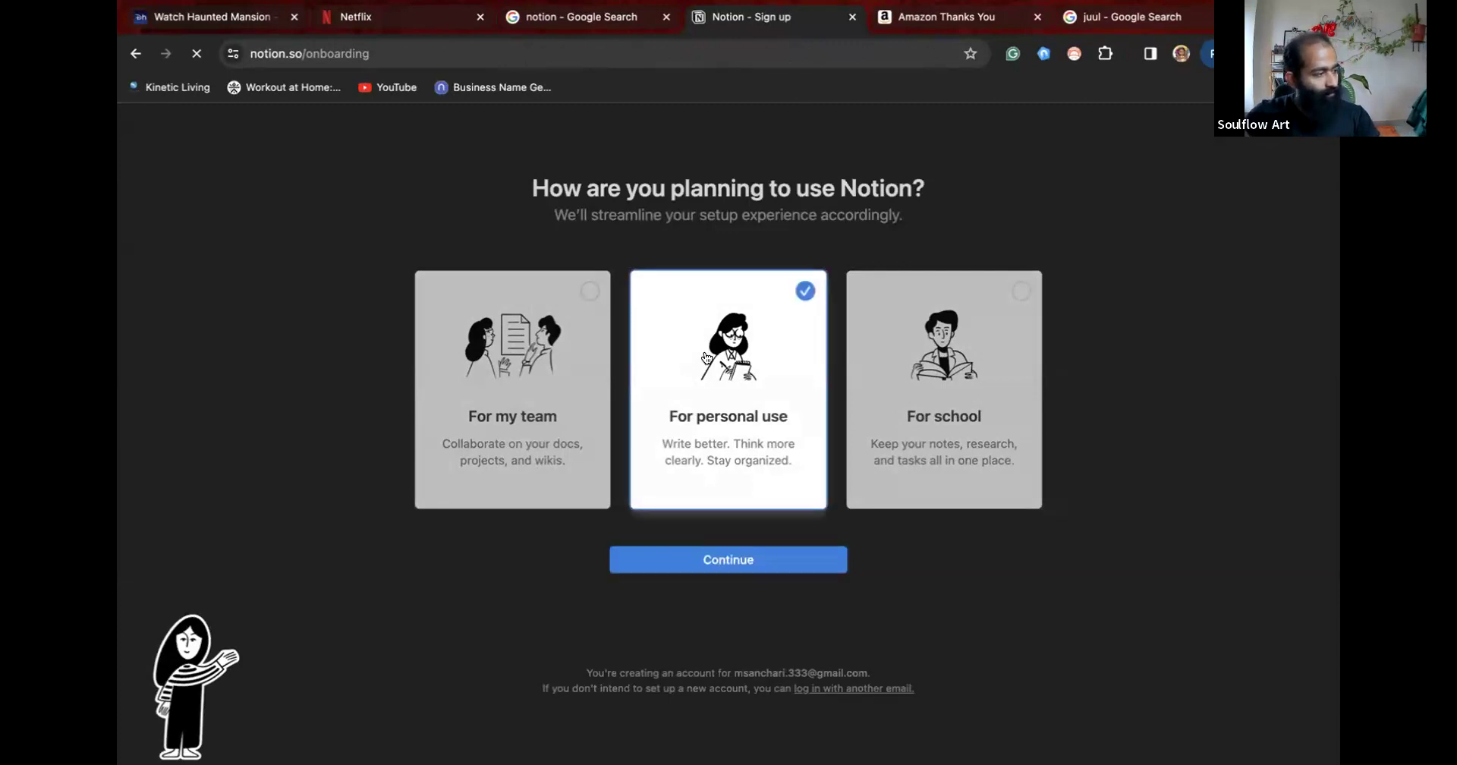
left_click(700, 560)
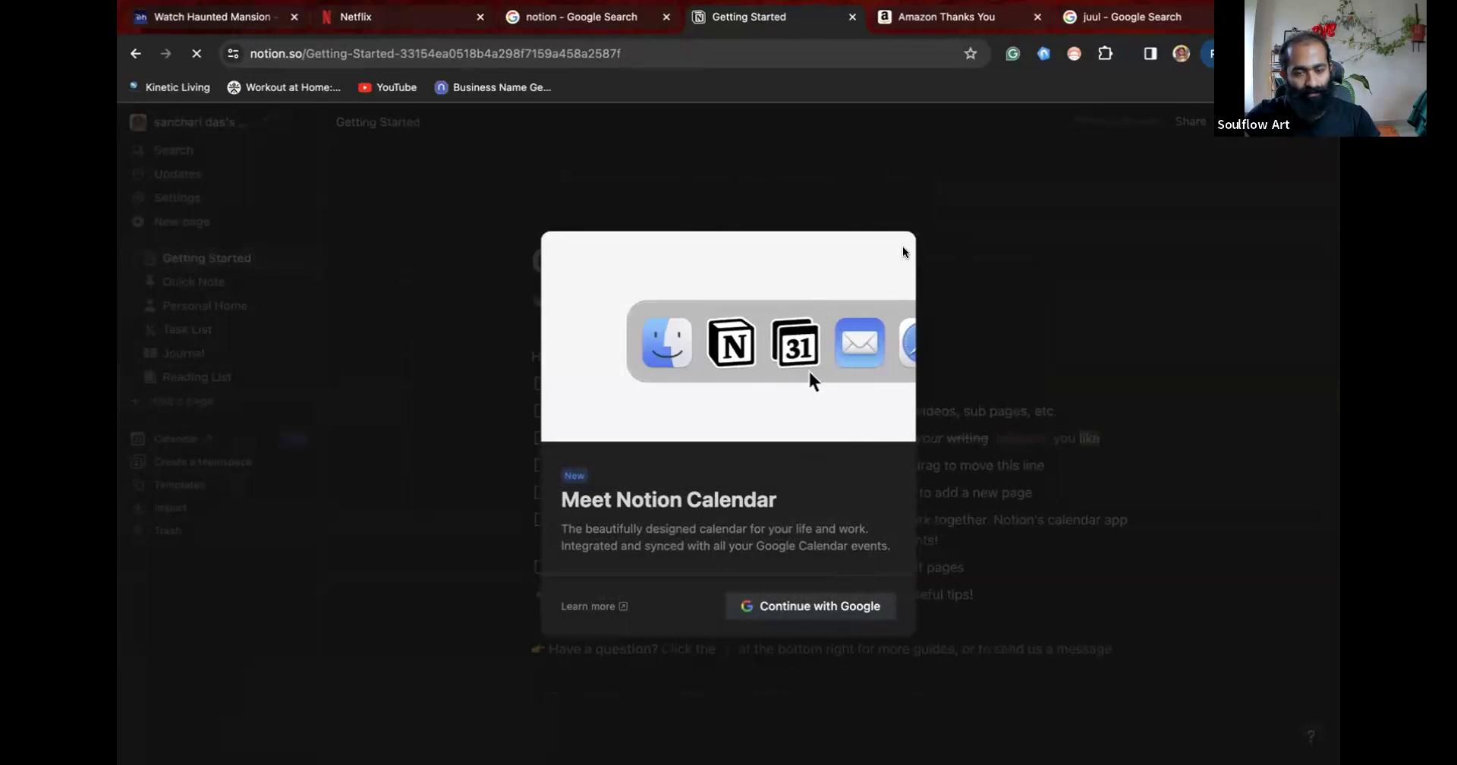
left_click(894, 251)
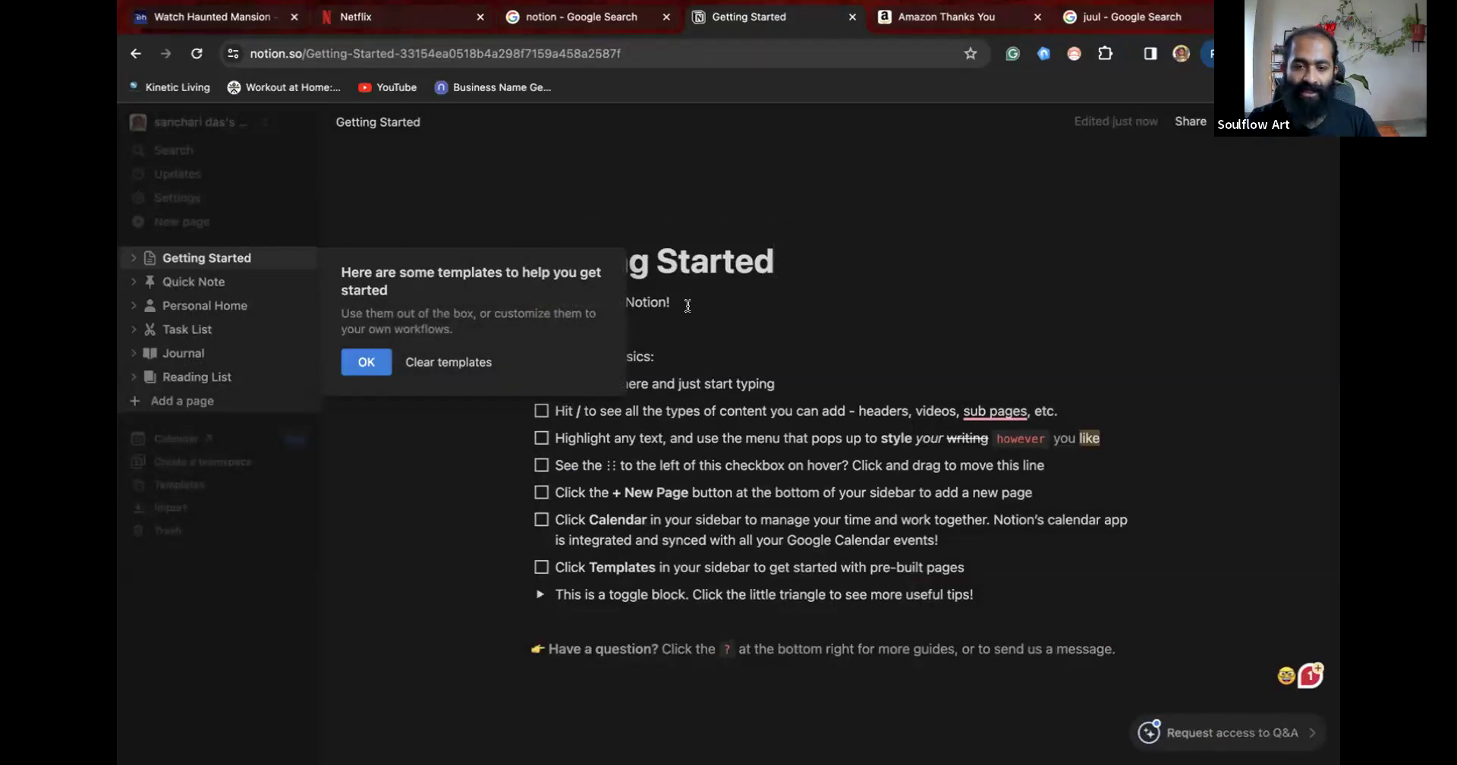
left_click(366, 362)
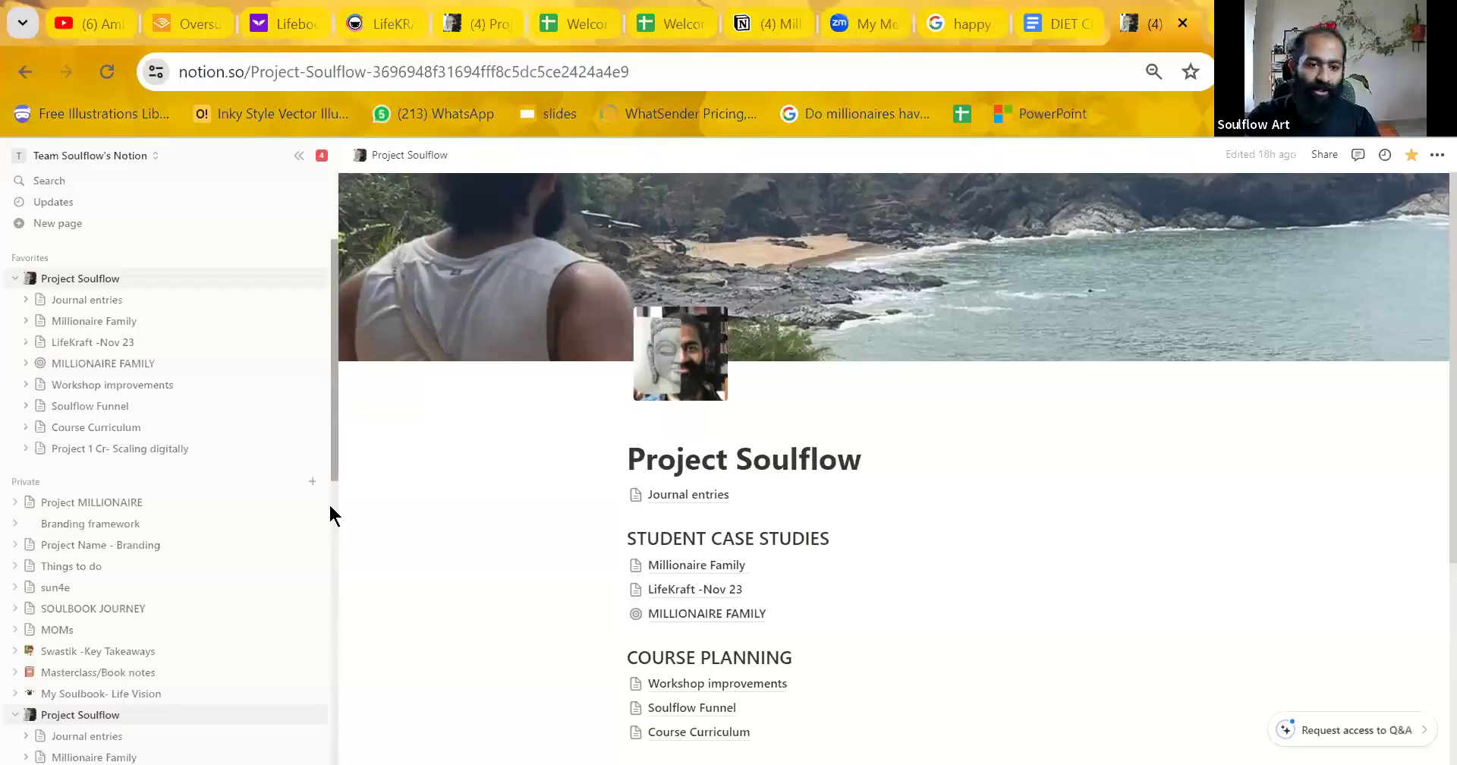
Switch to the Team Soulflow workspace and look through its full list of favourite and private pages.
scroll(326, 486, "down", 3)
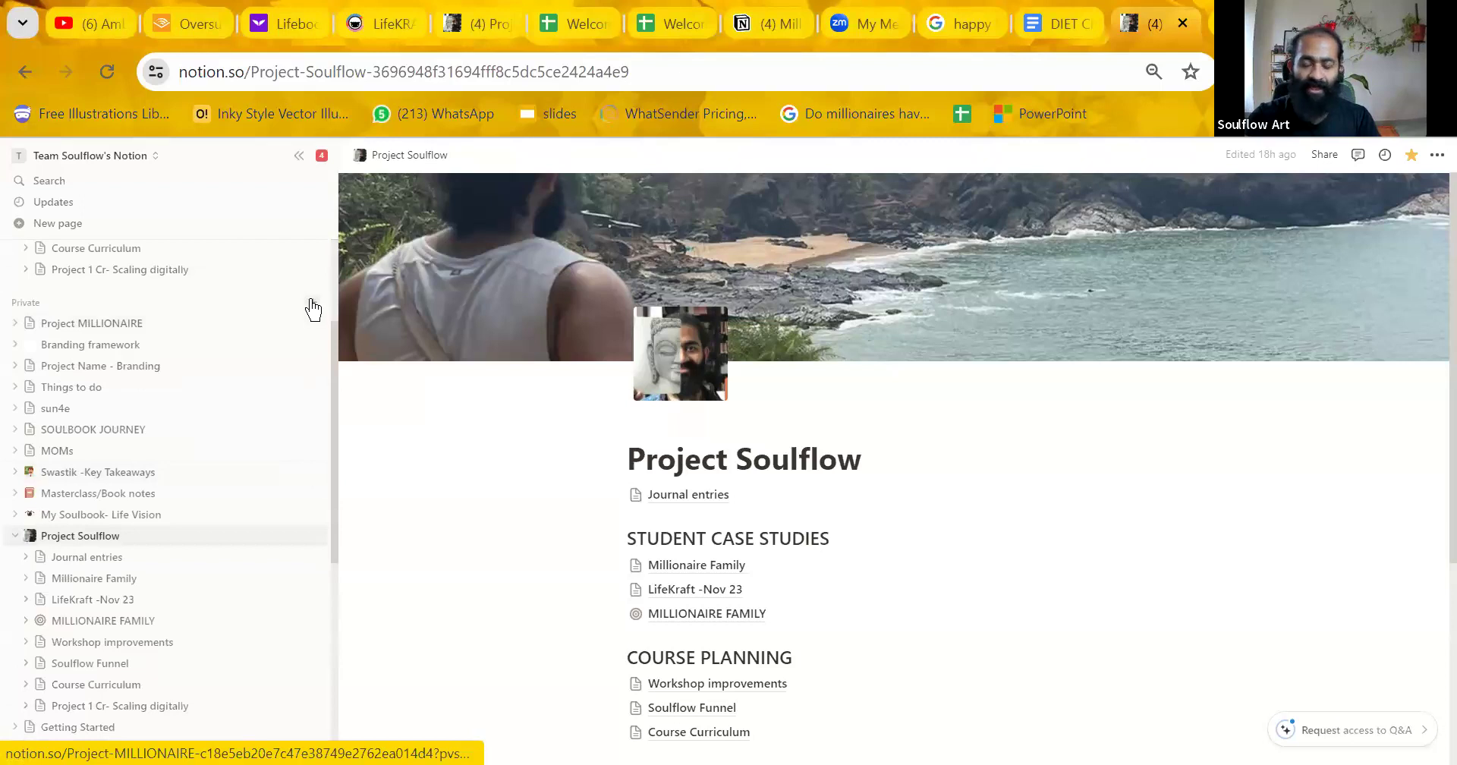
left_click_drag(336, 415, 333, 463)
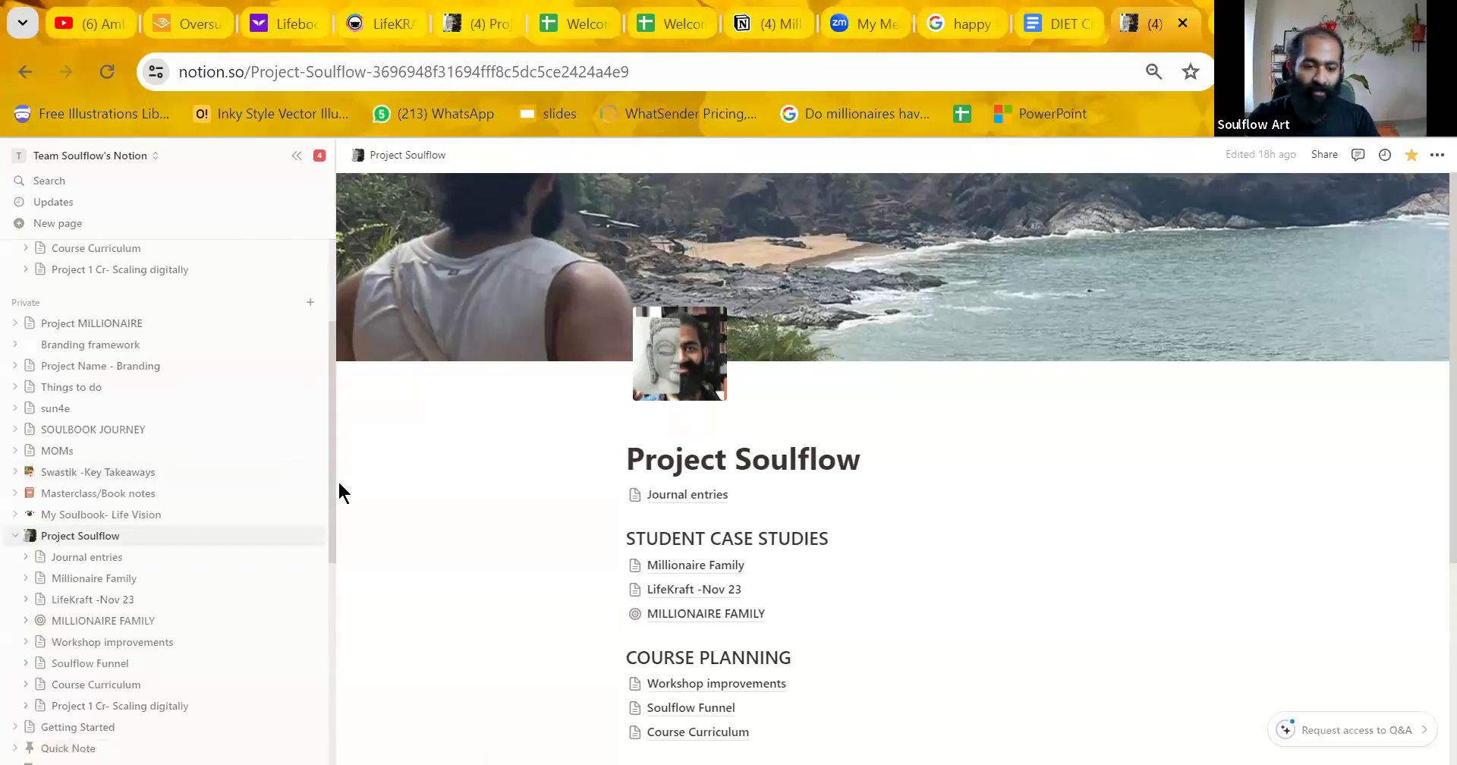
left_click_drag(329, 537, 332, 736)
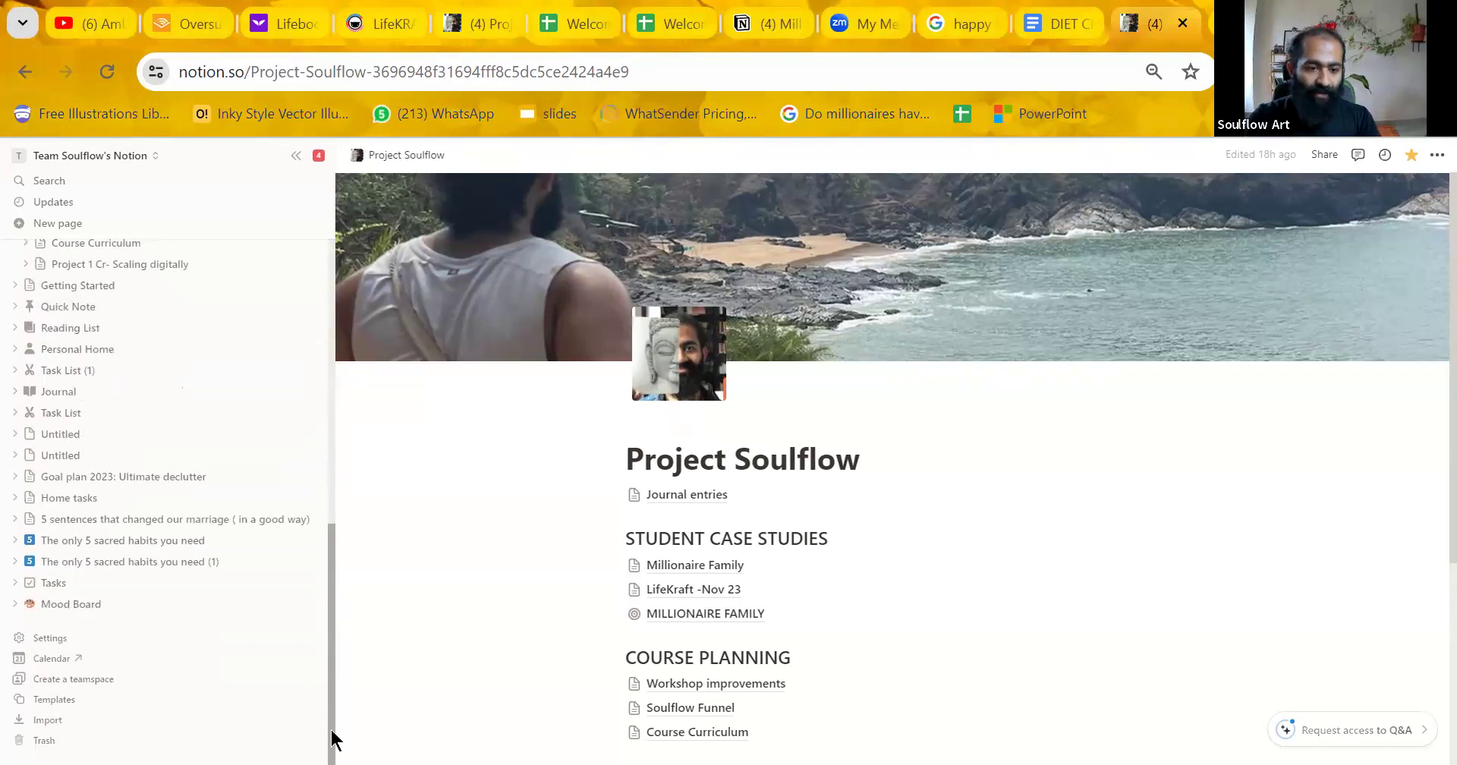
scroll(332, 740, "up", 5)
scroll(329, 608, "up", 2)
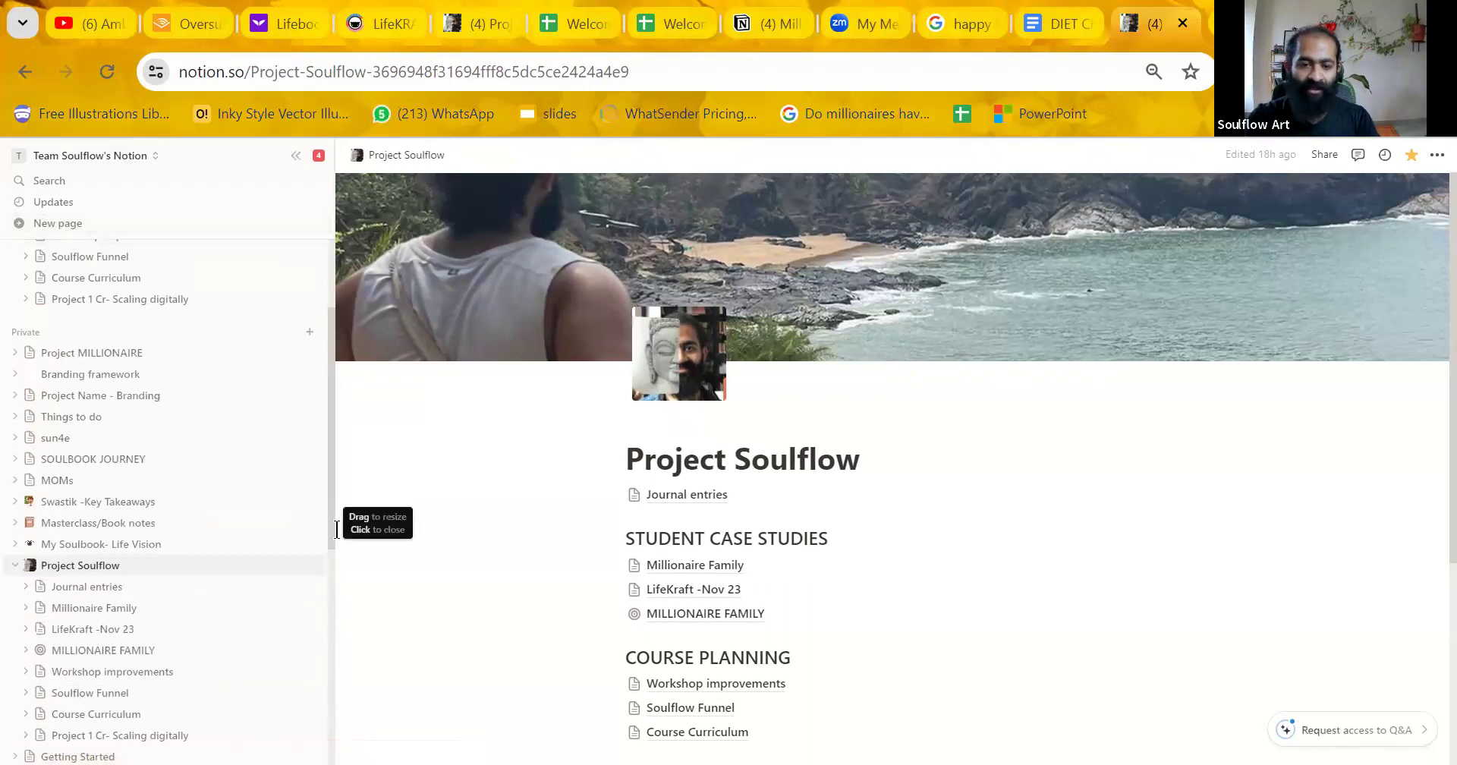
scroll(334, 456, "up", 2)
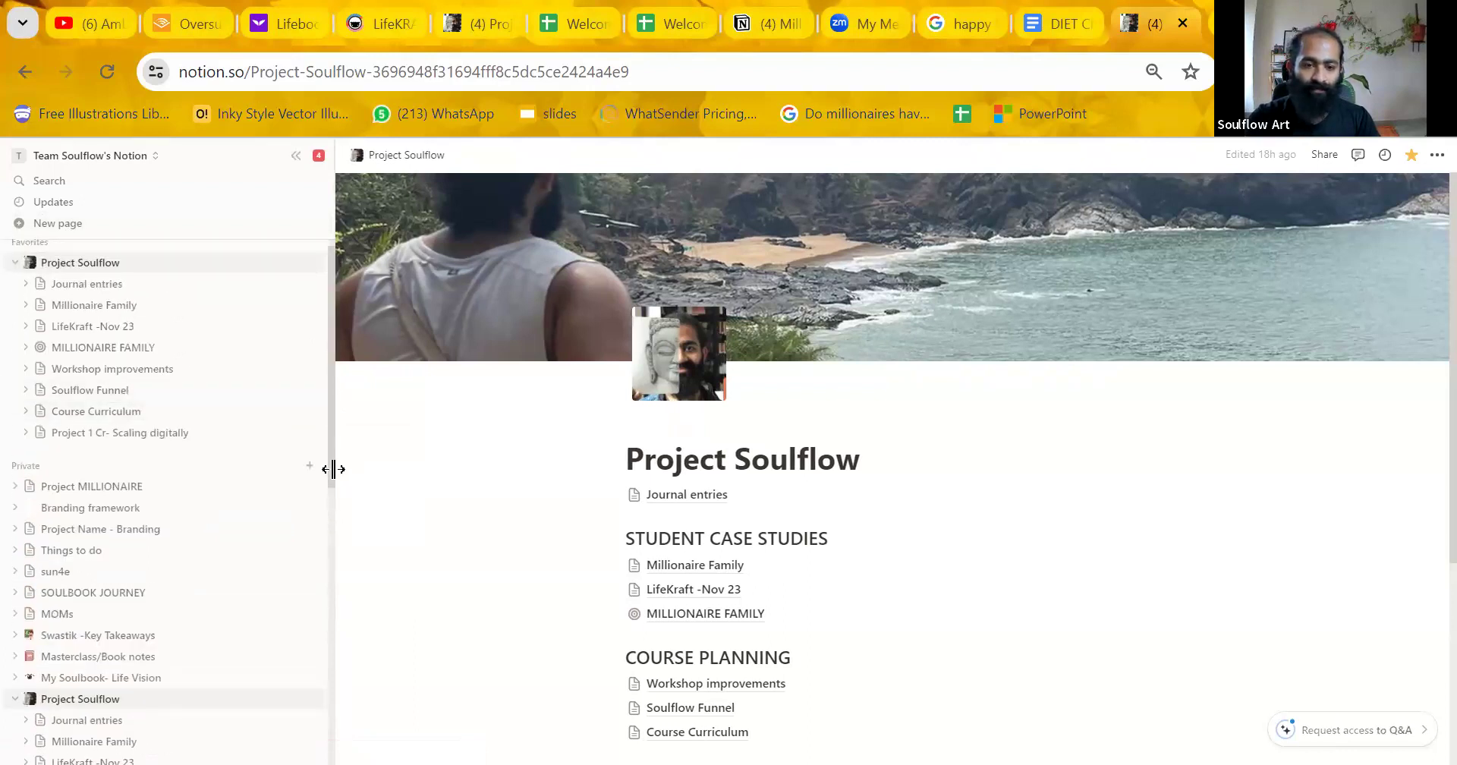
left_click(79, 225)
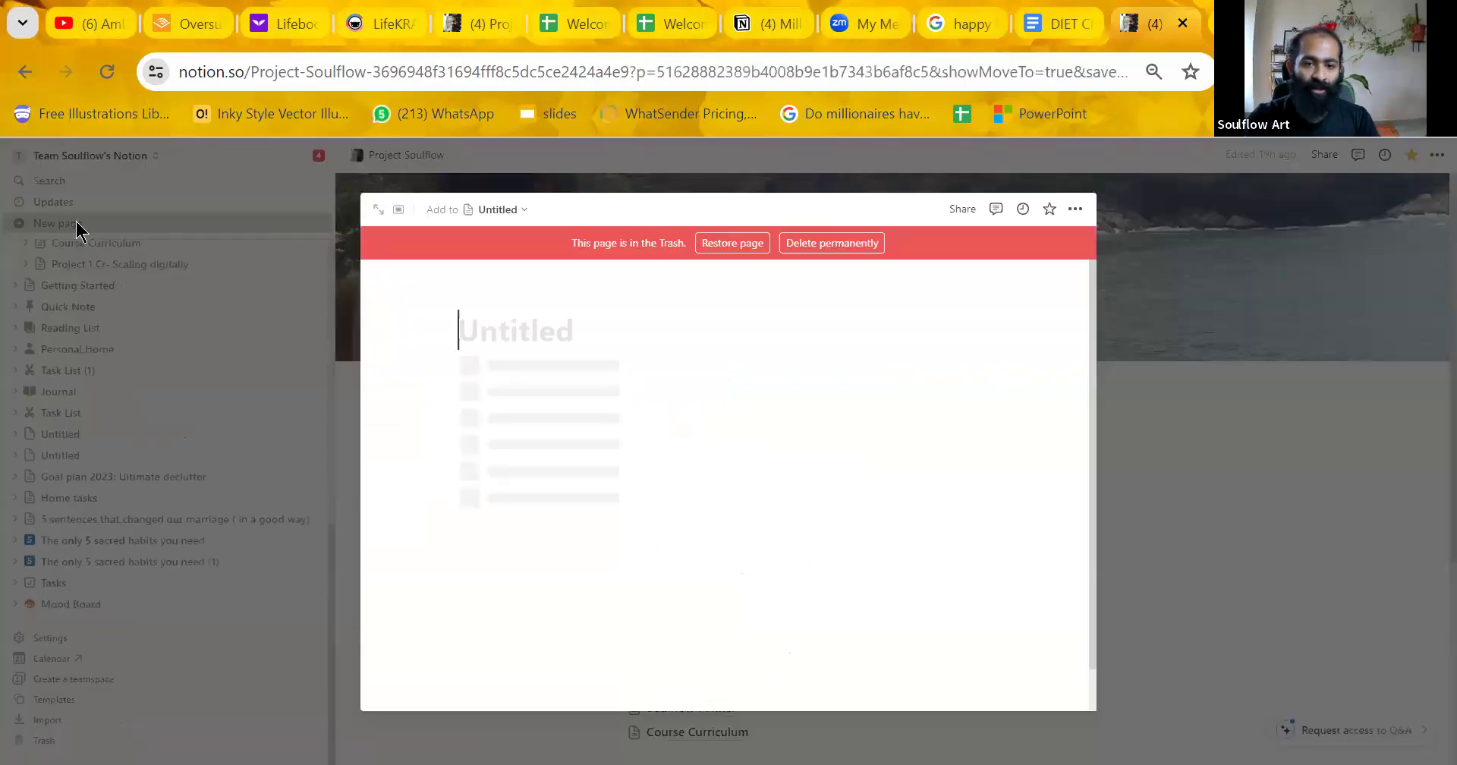
left_click(1074, 210)
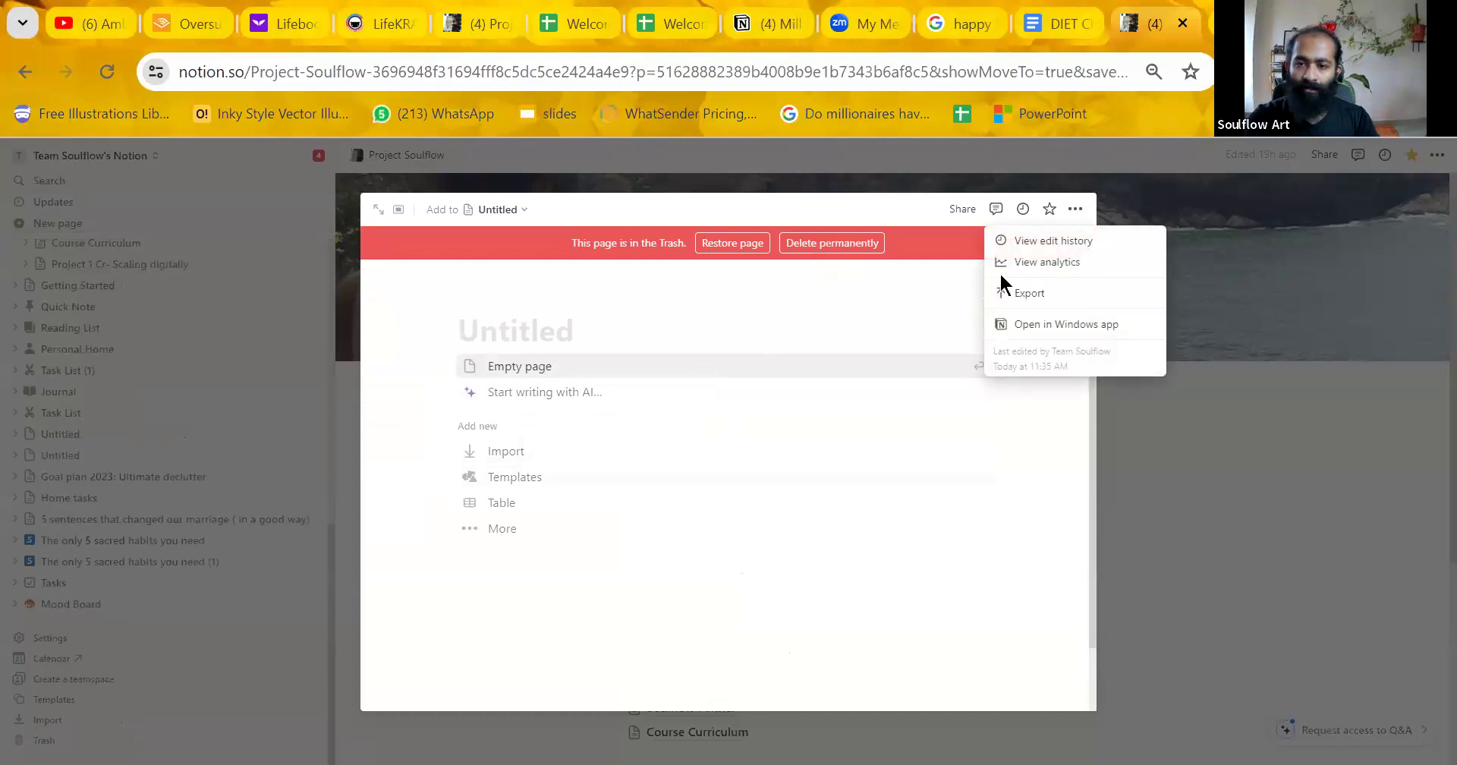
left_click(1348, 406)
key("Down")
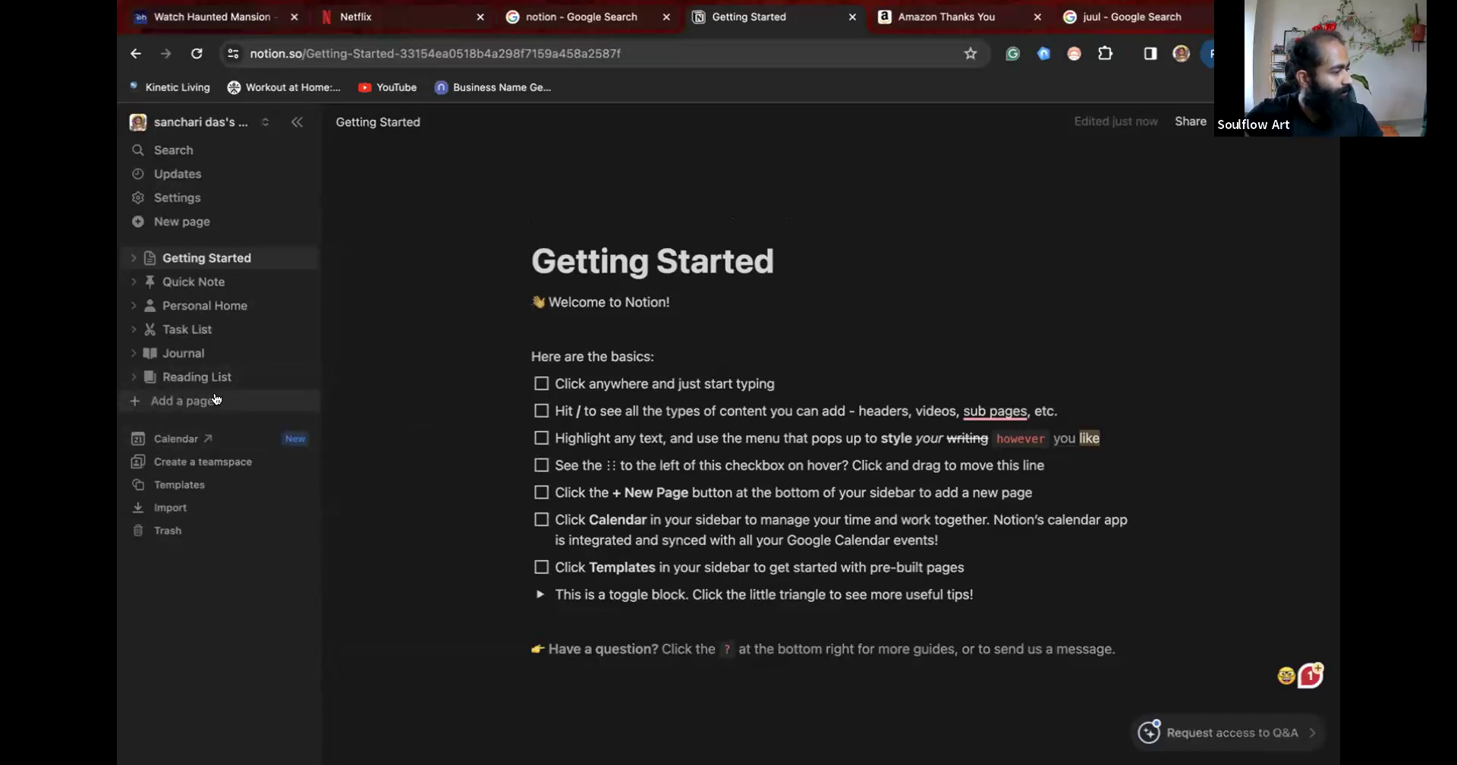
left_click(157, 223)
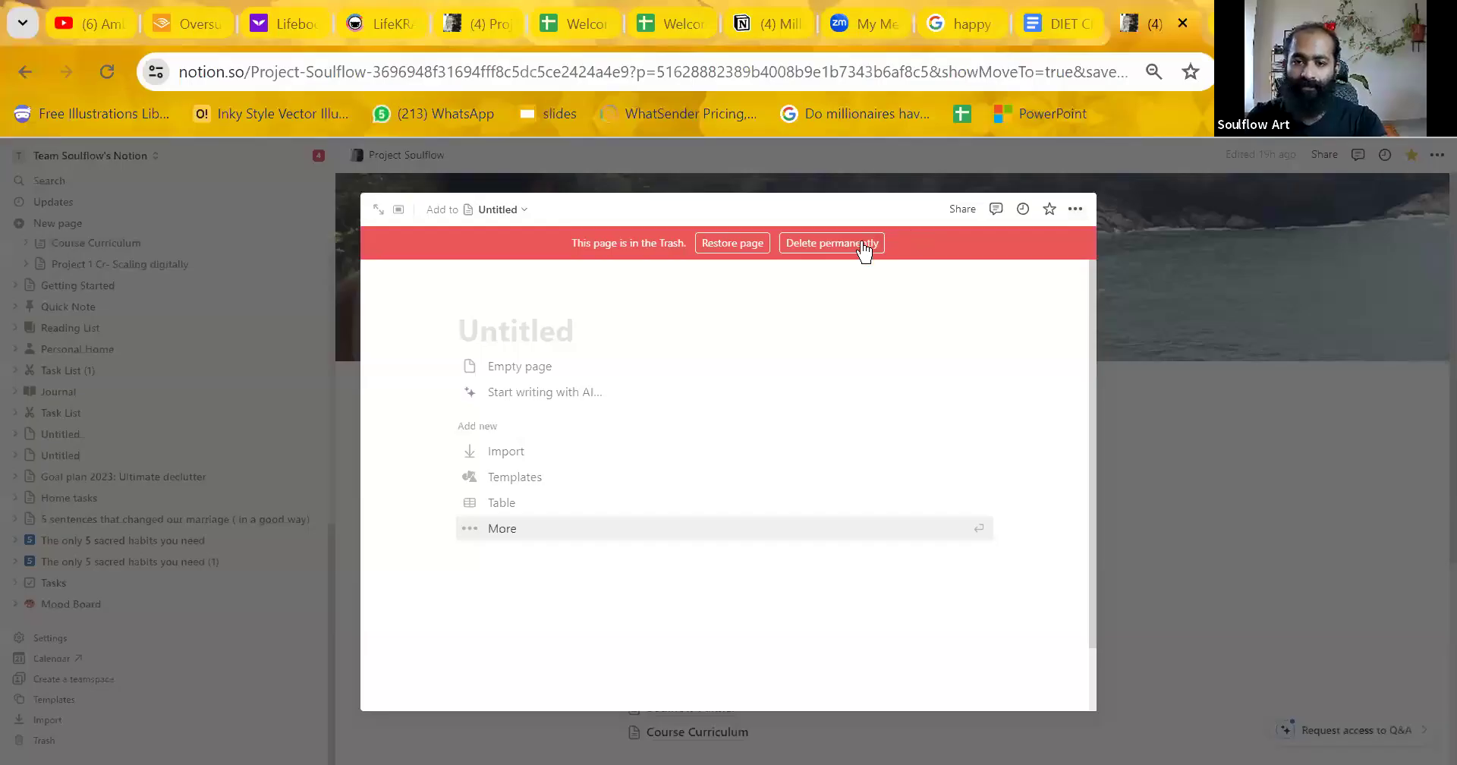
left_click(864, 244)
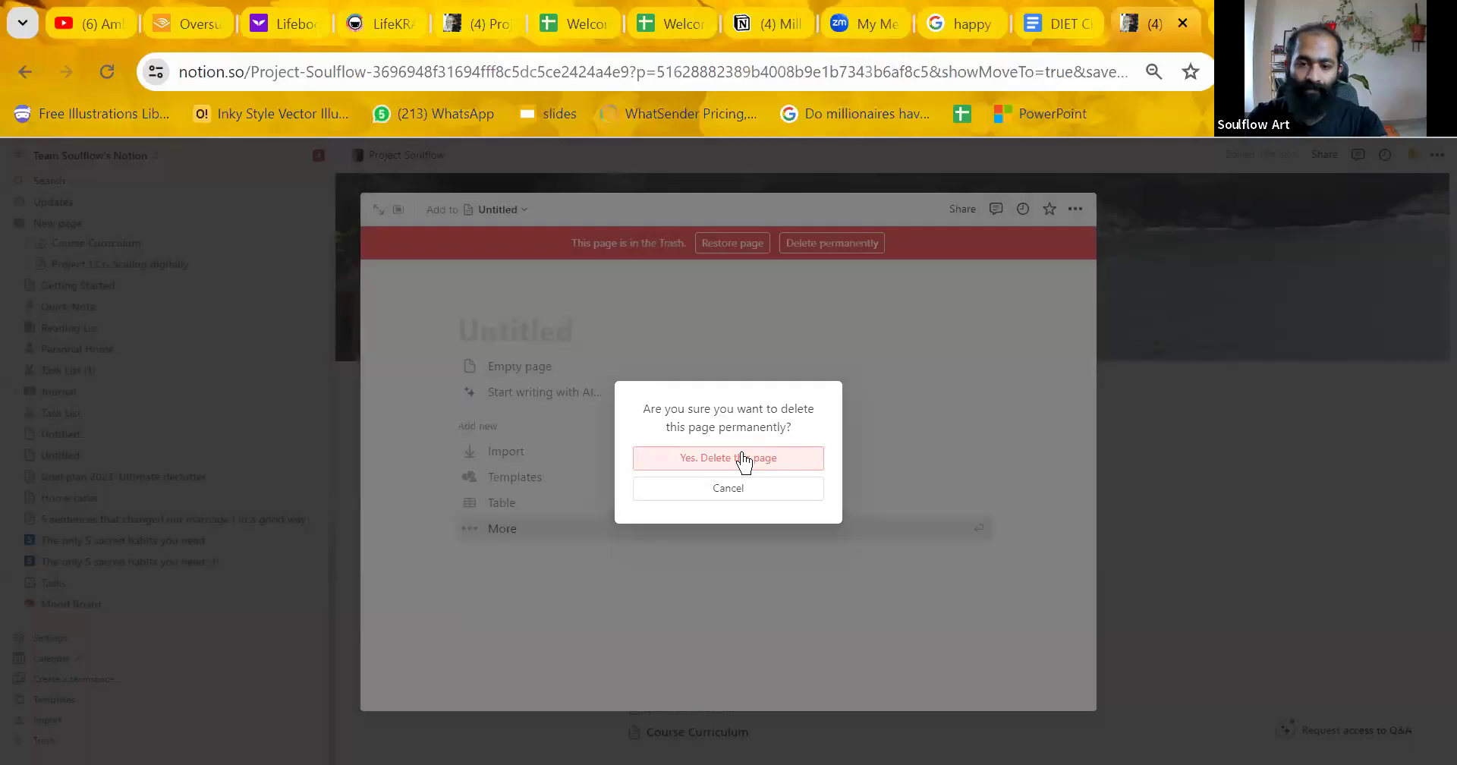
left_click(743, 459)
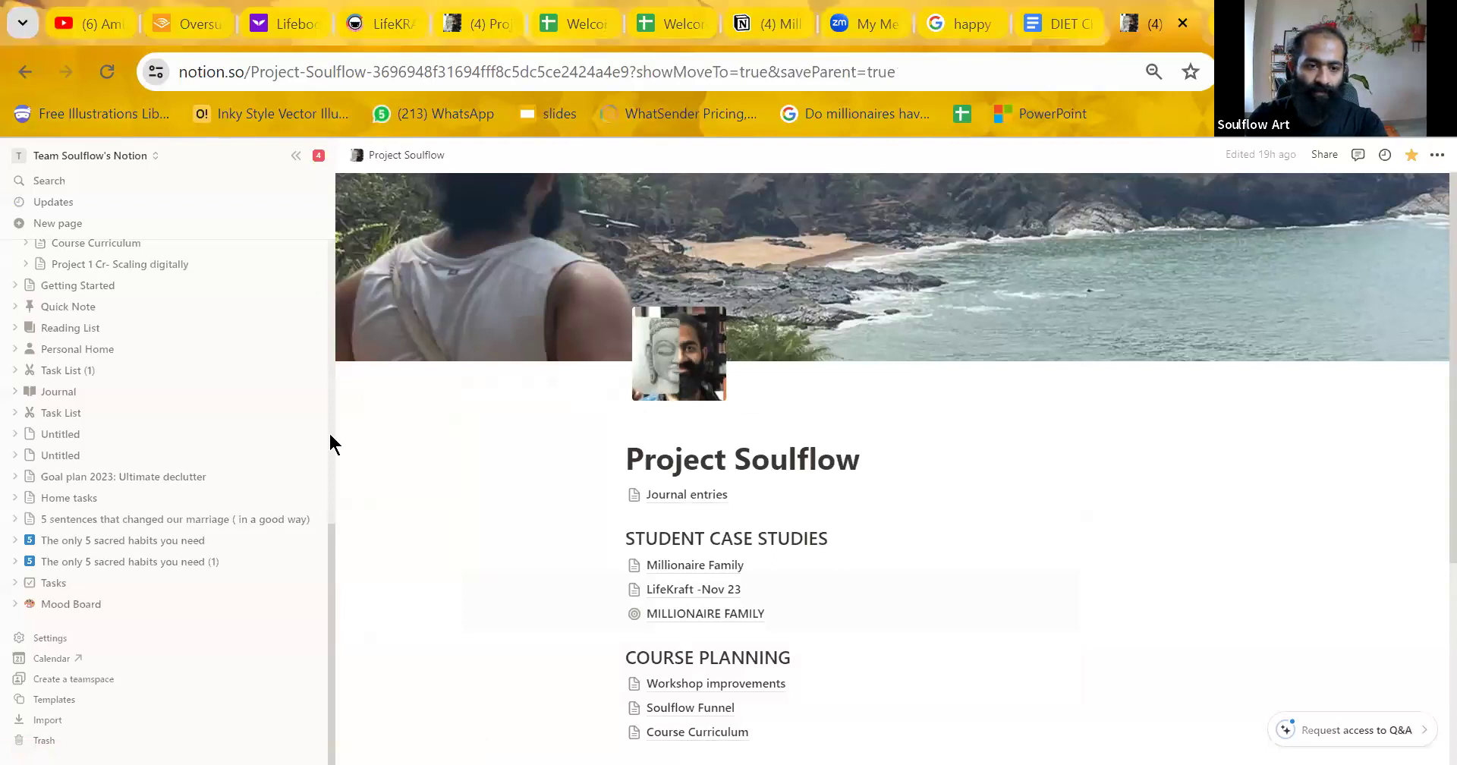
Create a new private page titled "Notion class by Soulflow (21-2-24)" and start its empty body.
scroll(331, 392, "up", 6)
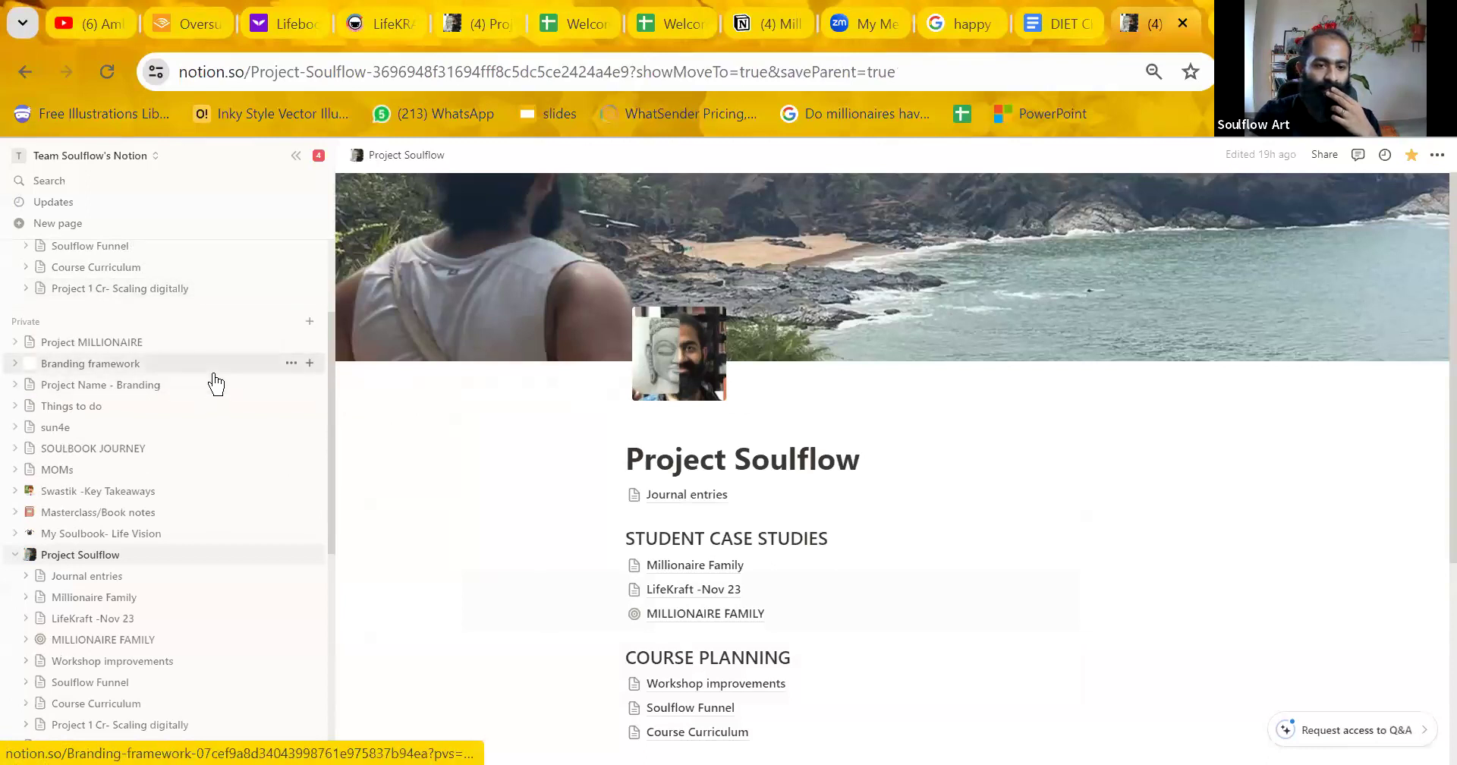
left_click(312, 321)
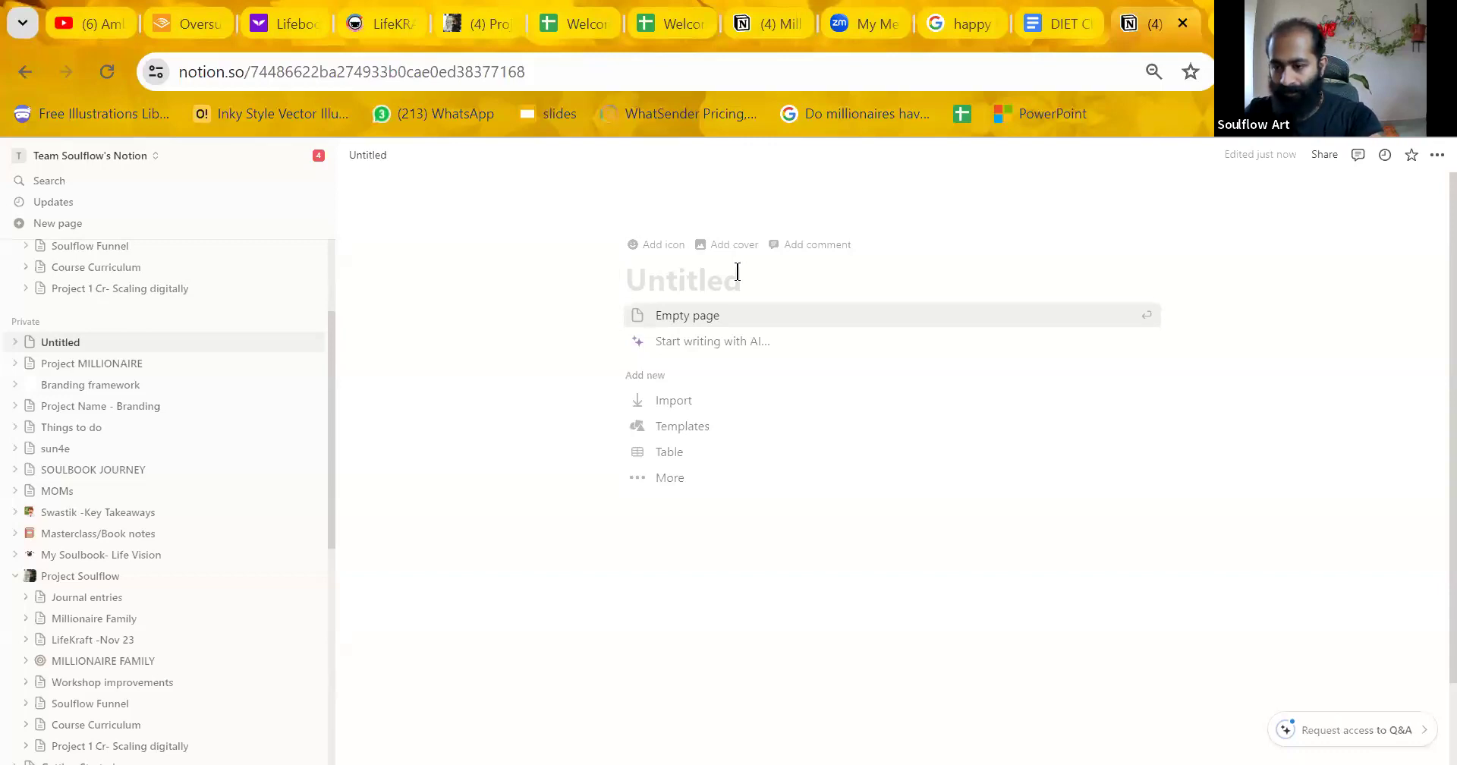
type("Notion ")
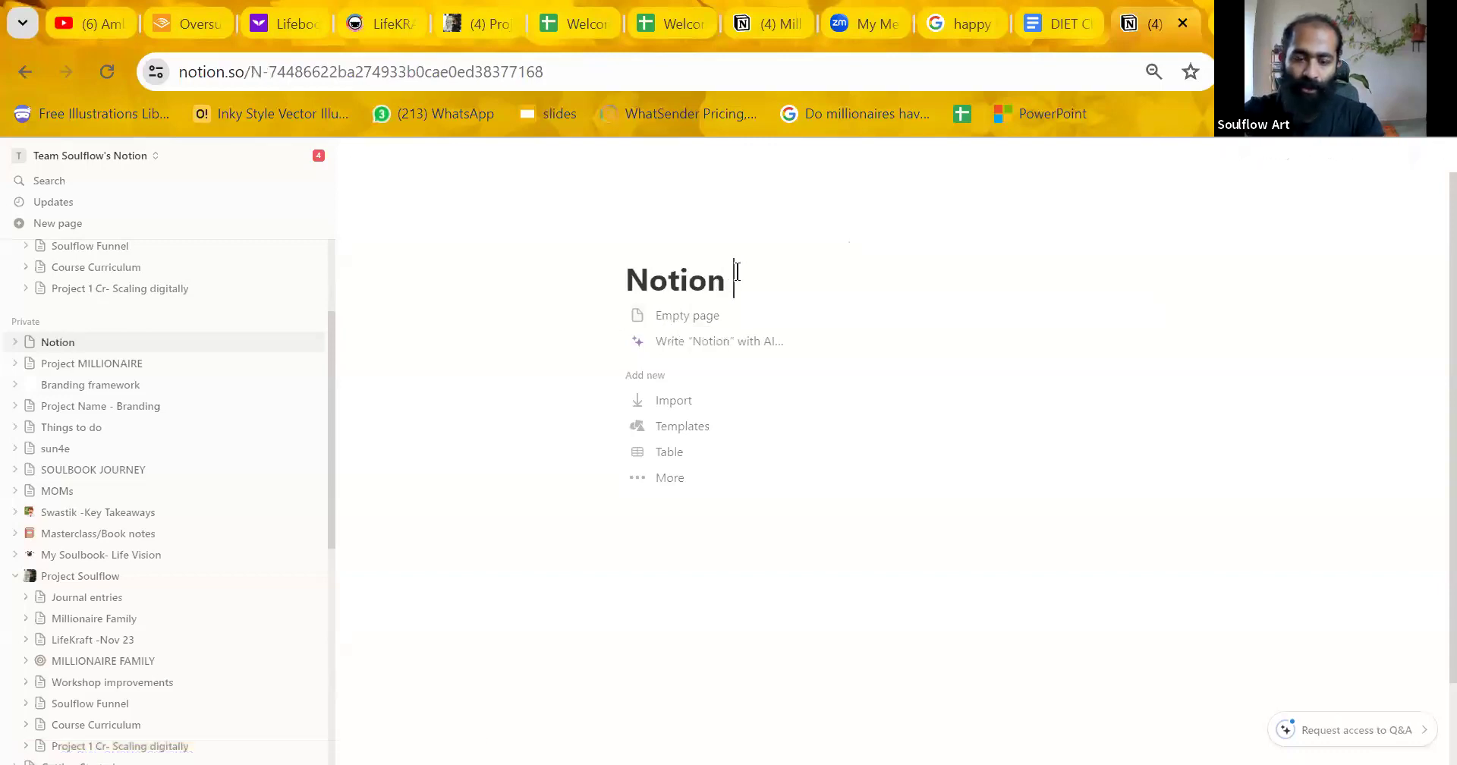
type("class ")
type("by SOulf")
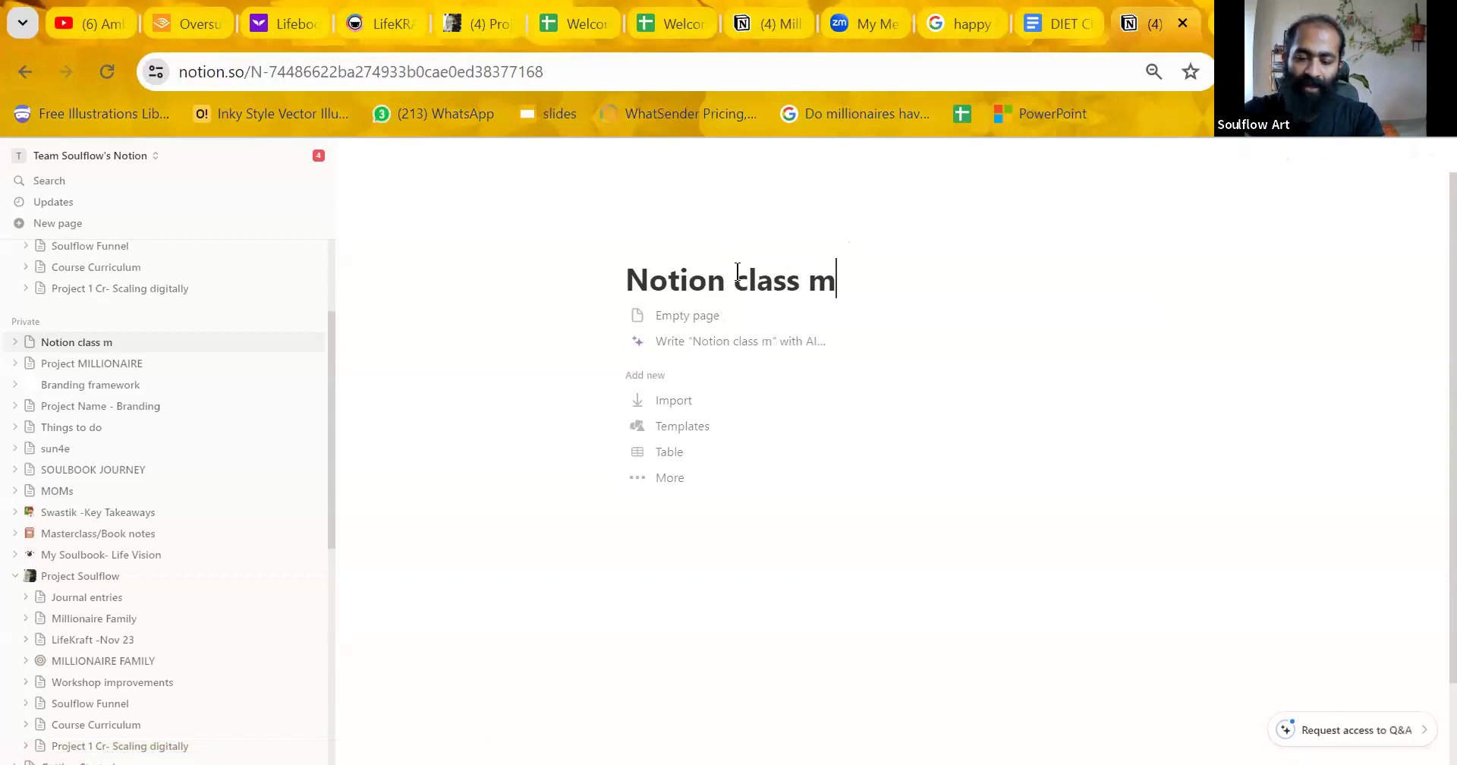
key("BackSpace")
key("BackSpace")
key("BackSpace")
key("BackSpace")
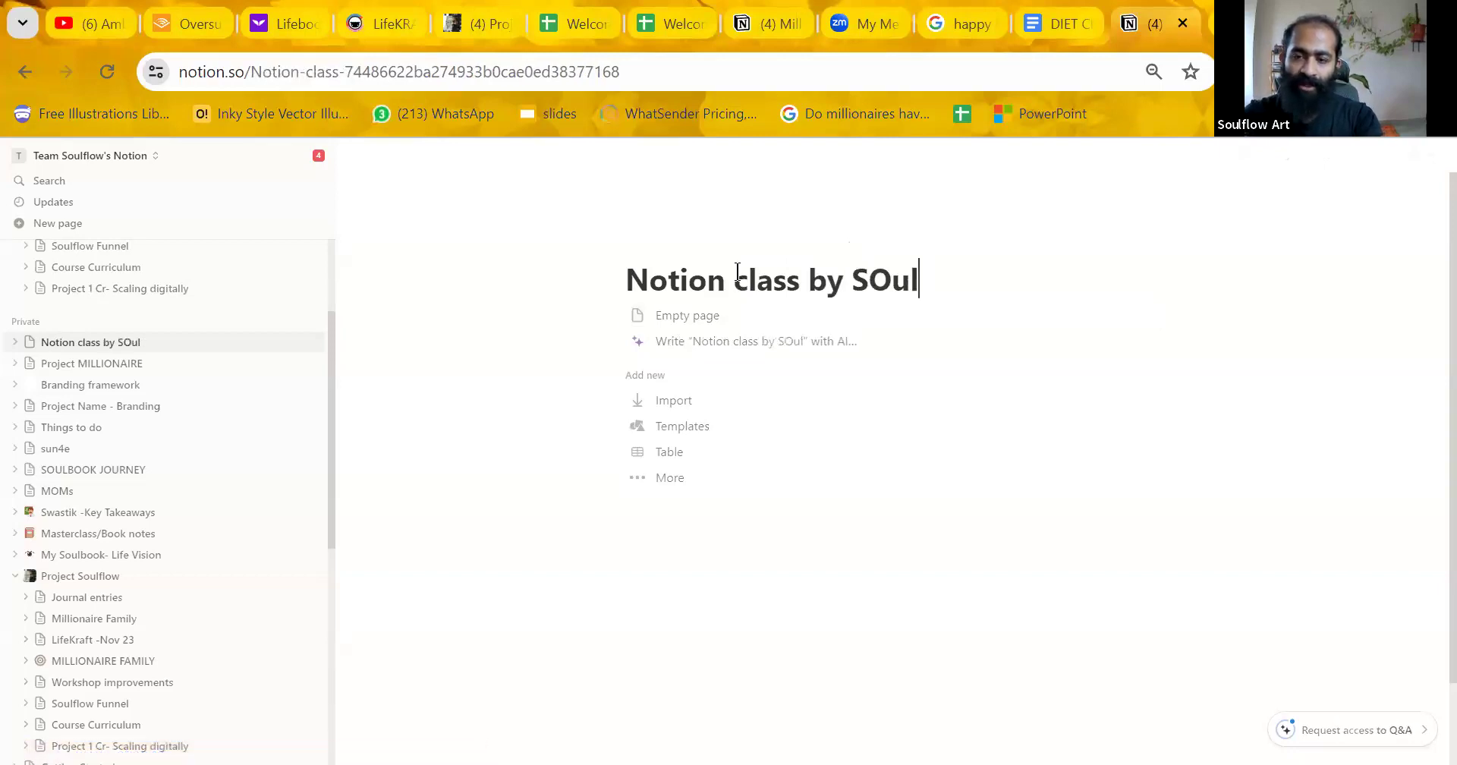
type("ould")
key("BackSpace")
type("flow (")
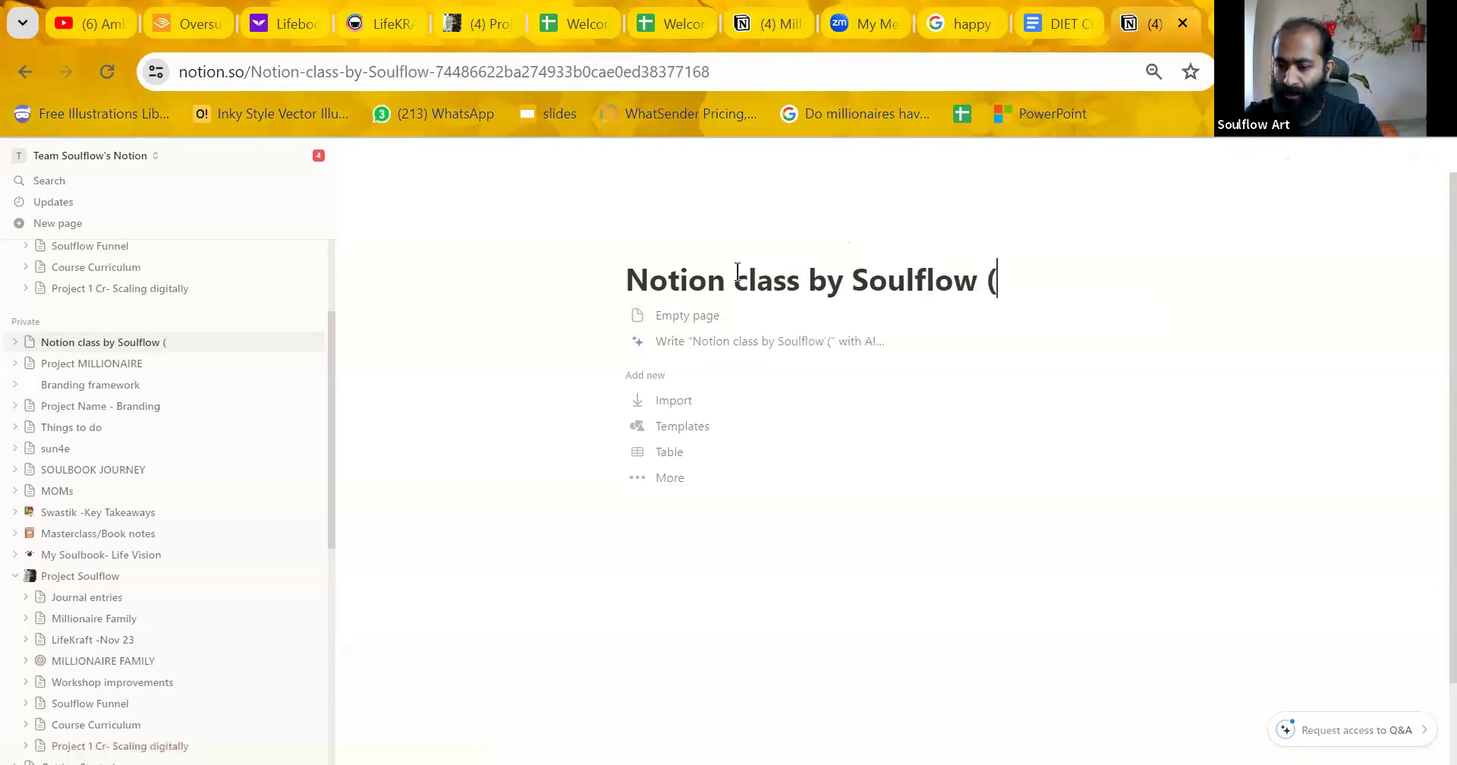
type("21-1")
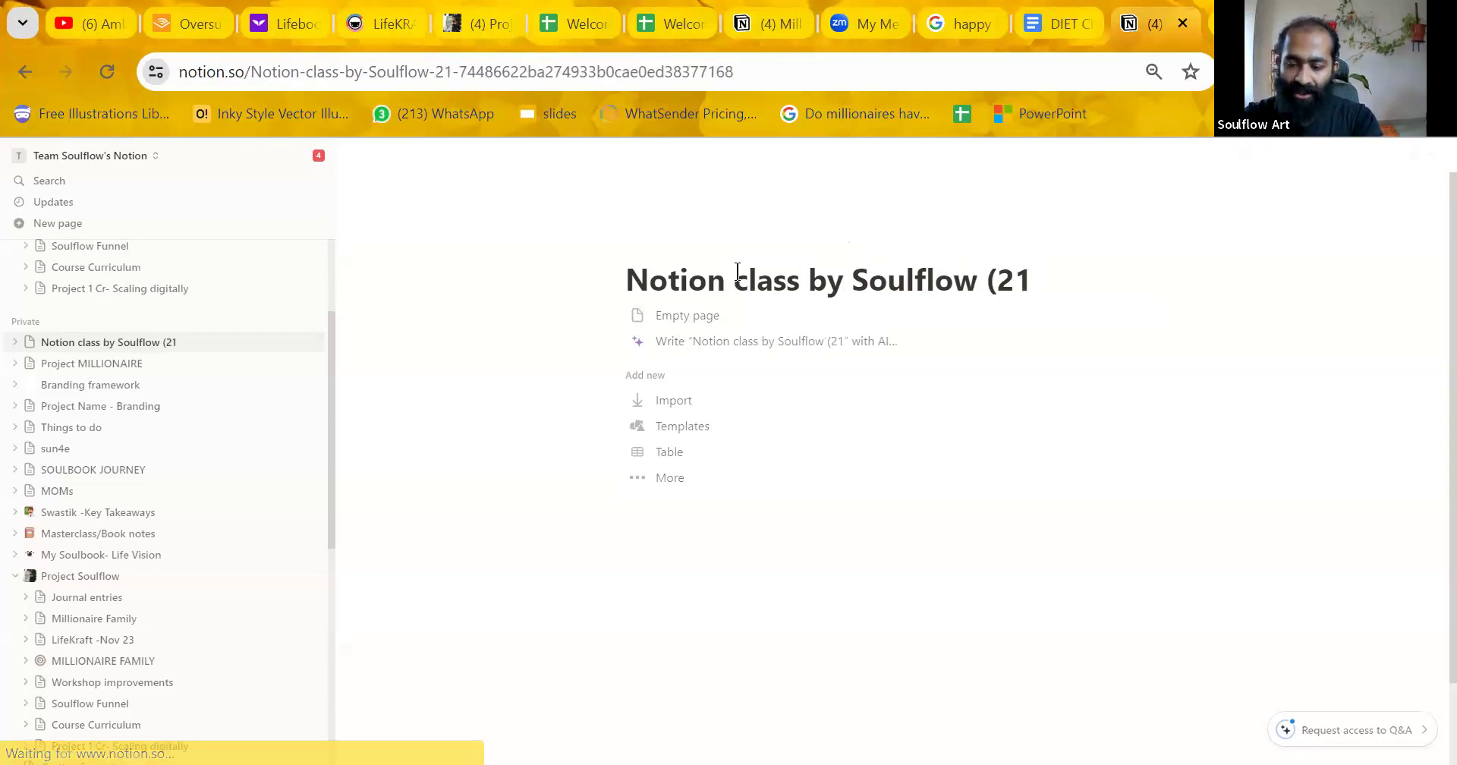
key("BackSpace")
type("2-24)")
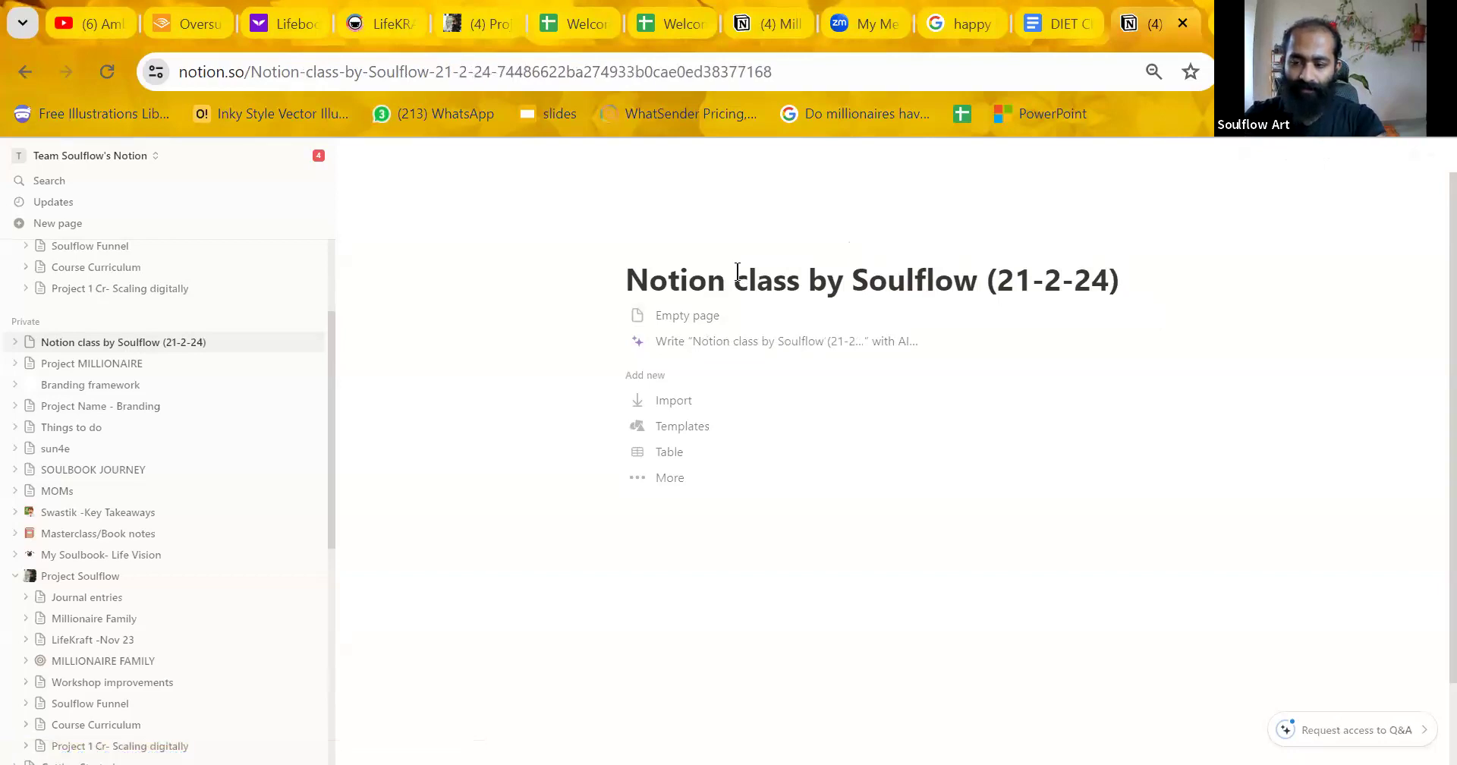
key("Return")
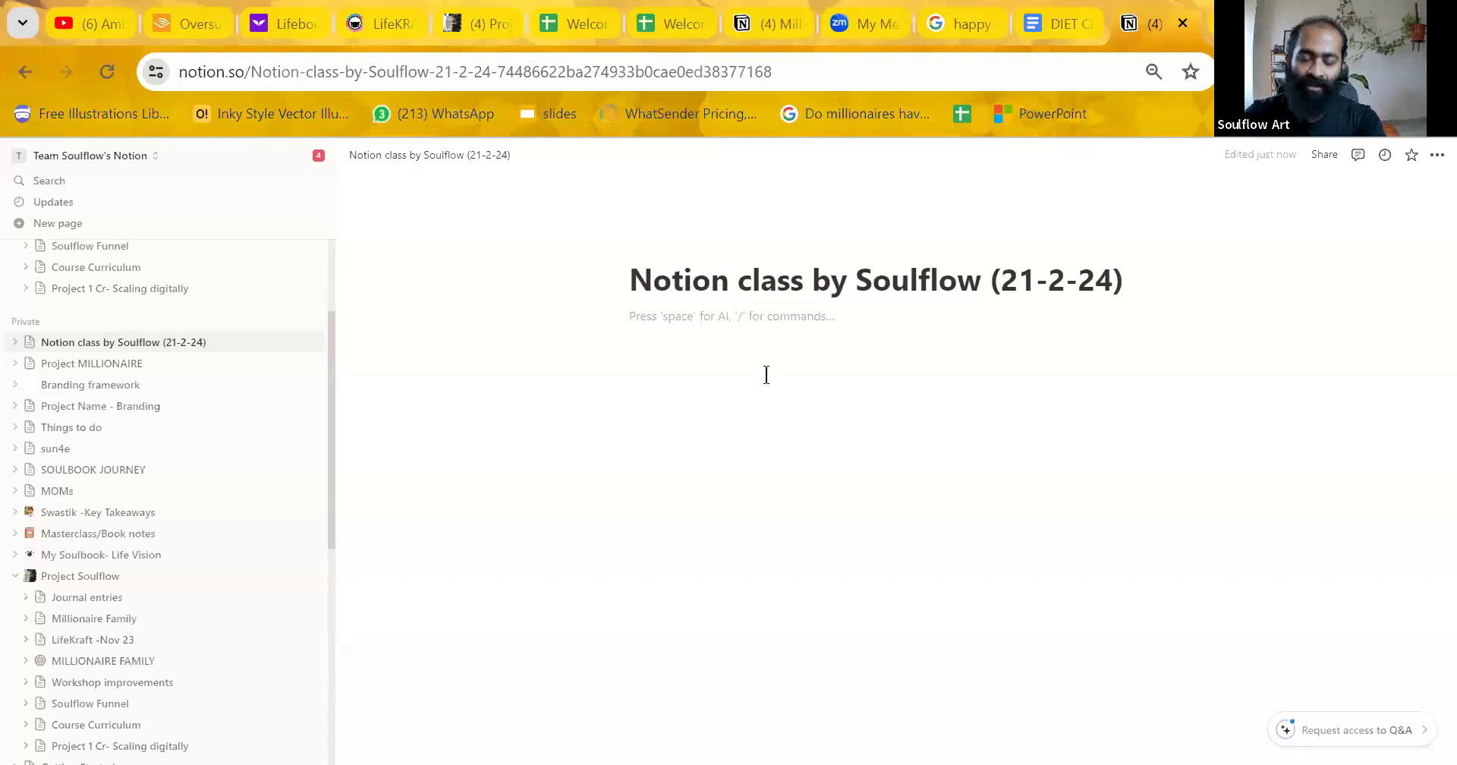
Write "I am so grateful to be part of this session." as the first body line of the class page.
left_click(735, 325)
type("Thi")
key("BackSpace")
key("BackSpace")
key("BackSpace")
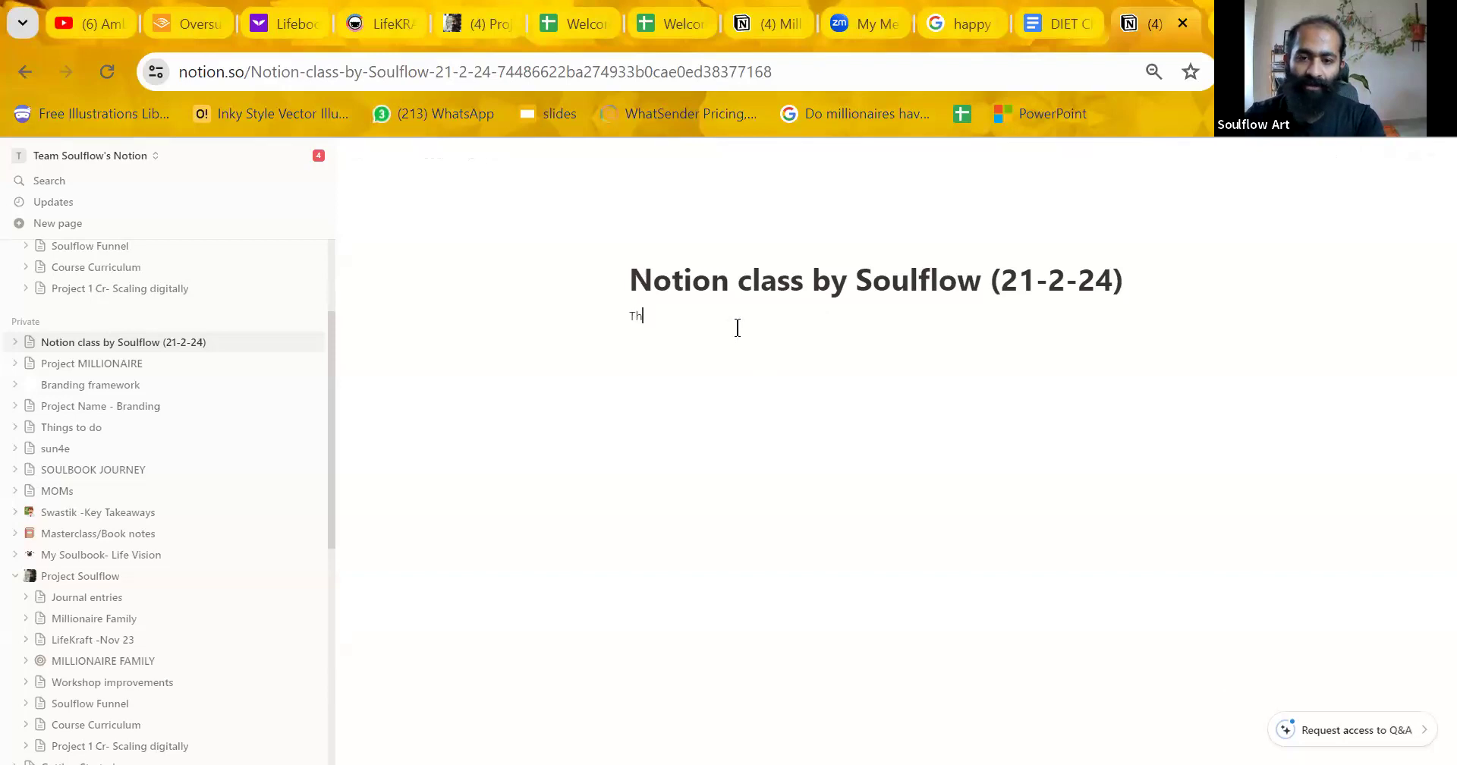
type("I am so ")
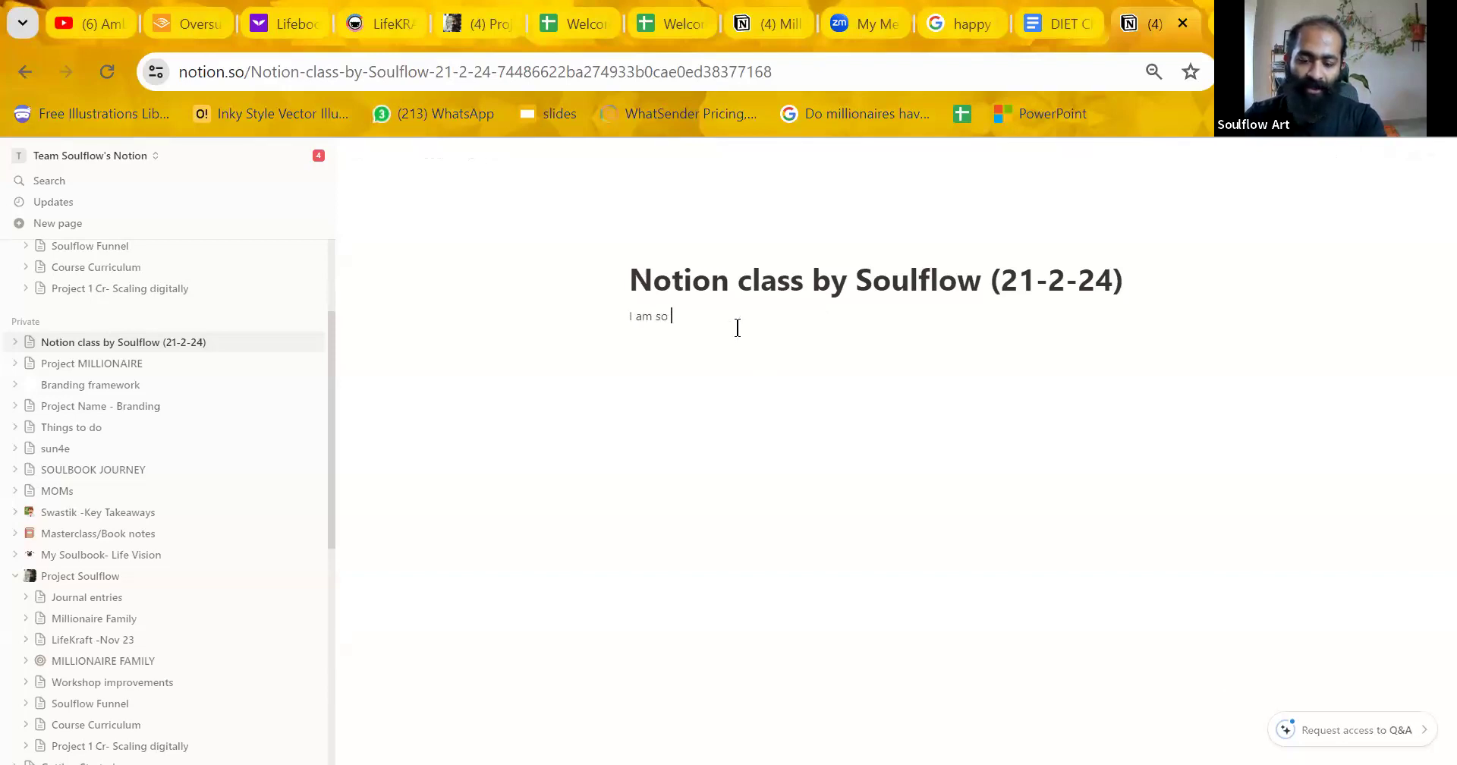
type("grateful o")
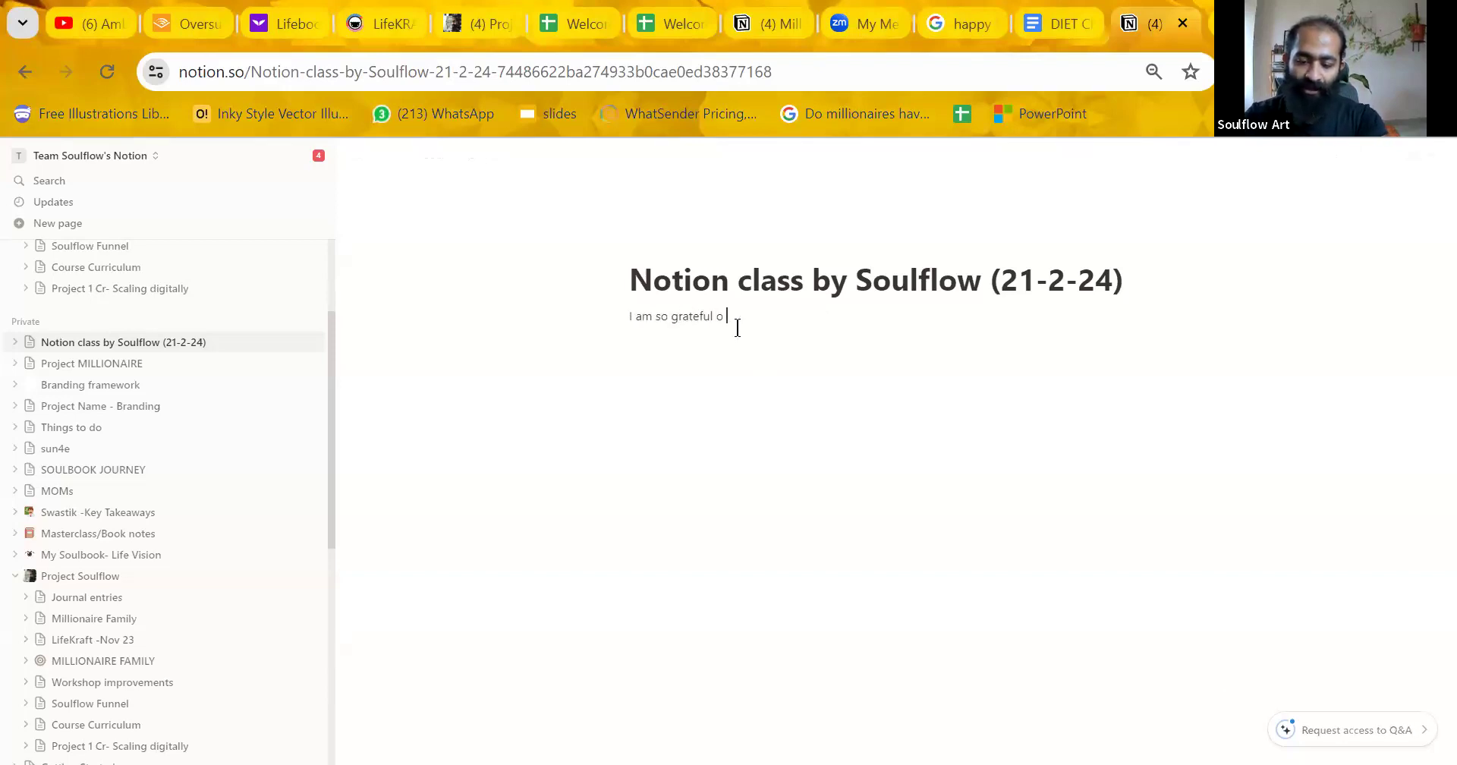
key("BackSpace")
key("BackSpace")
type("to be")
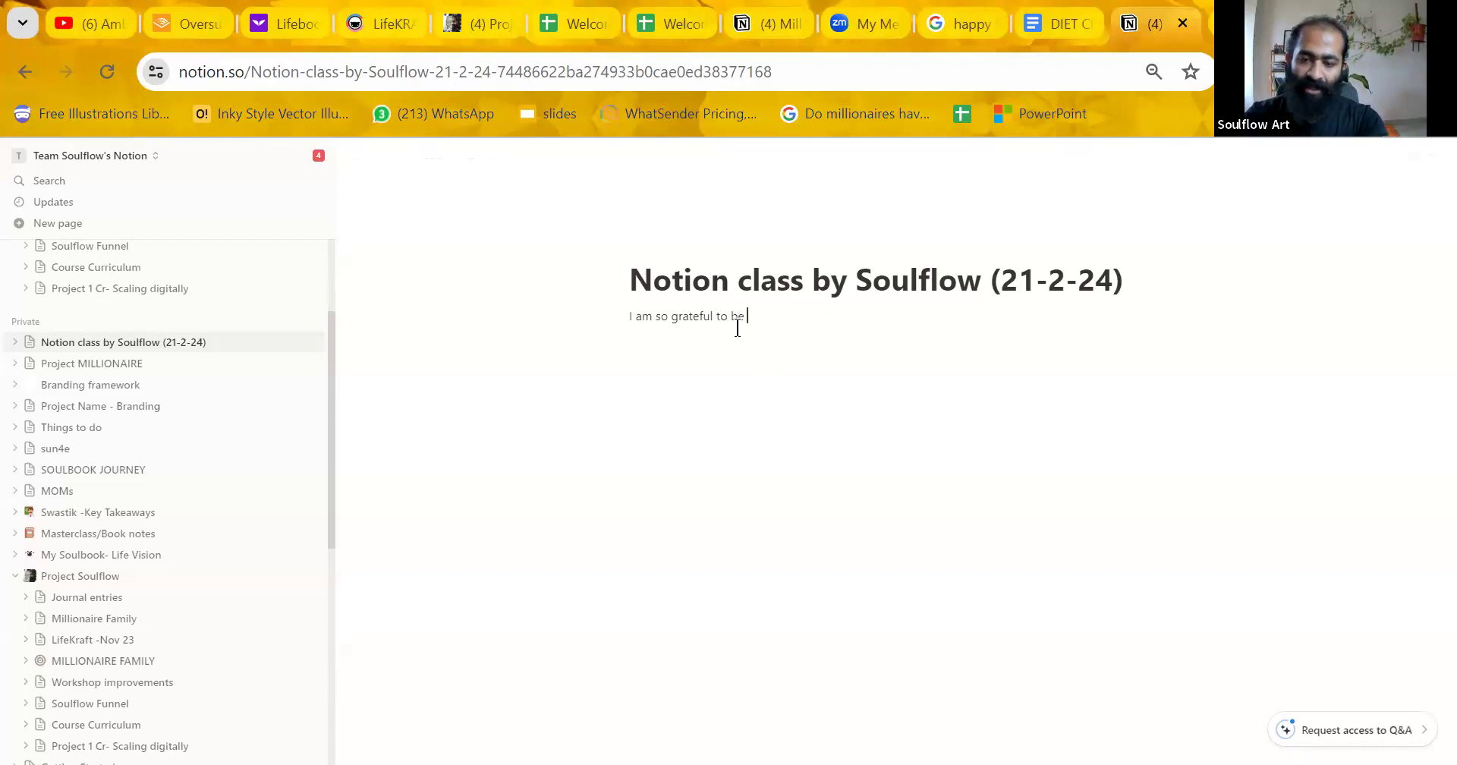
type(" part of ")
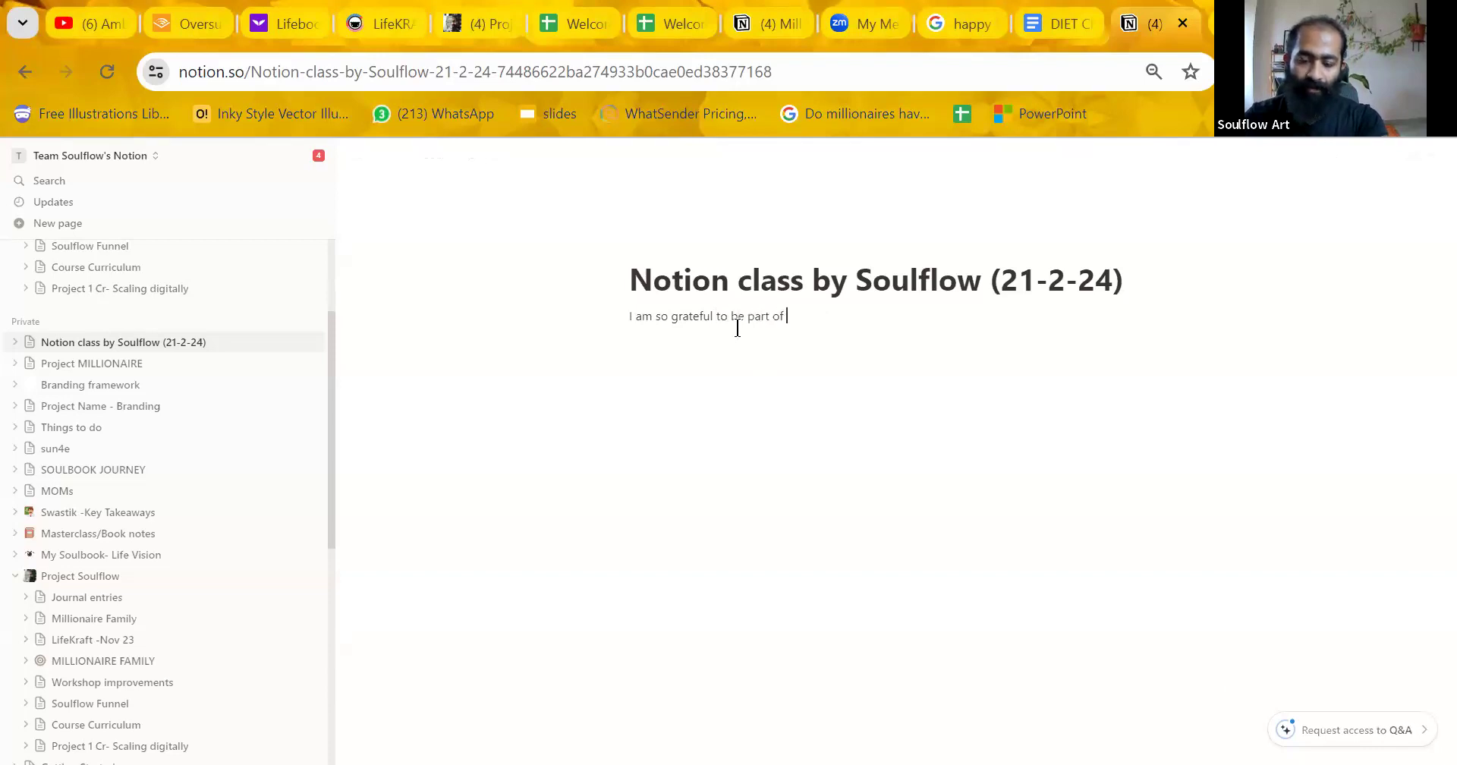
type("this session. ")
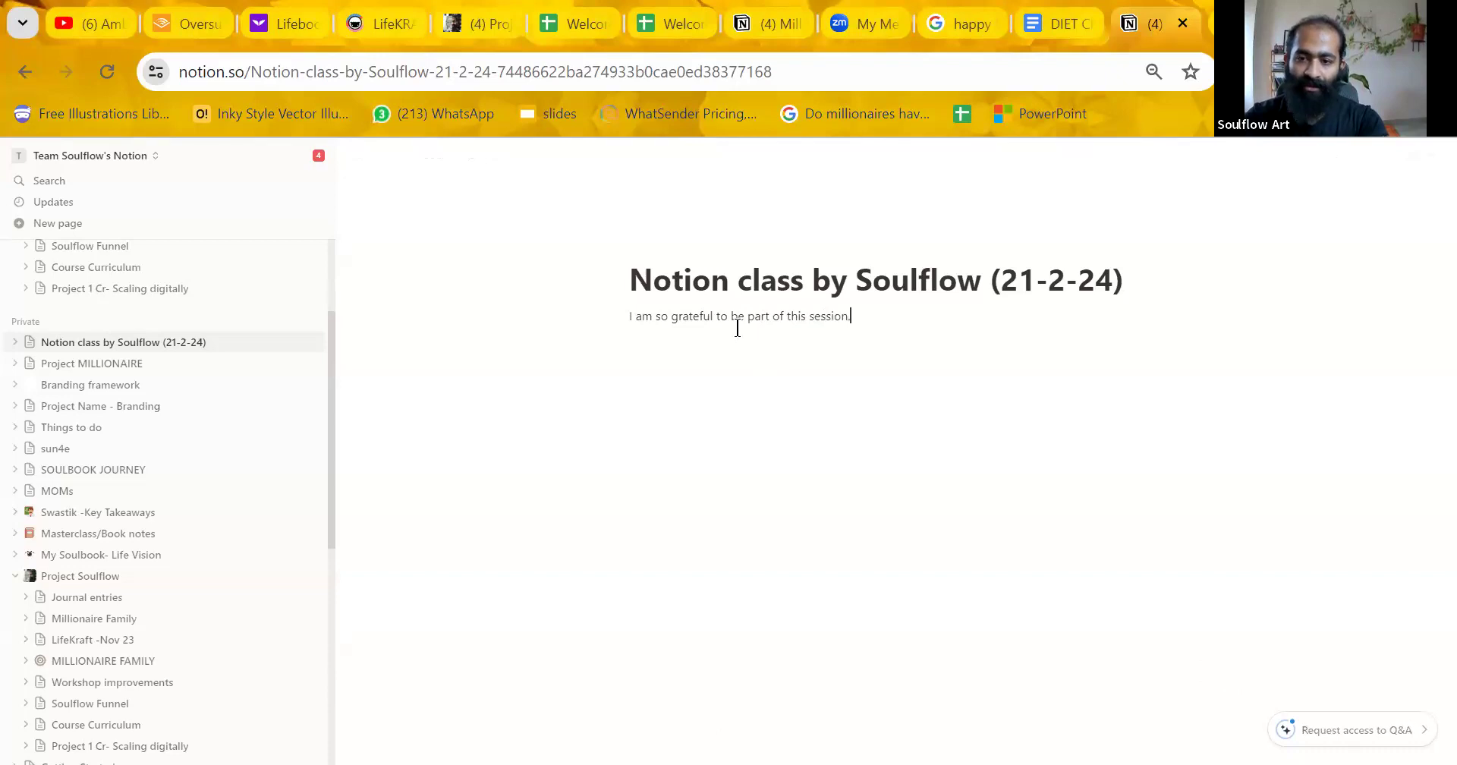
Continue the gratitude line with "I love my ability to keep growing and raising myself.".
type("I love m")
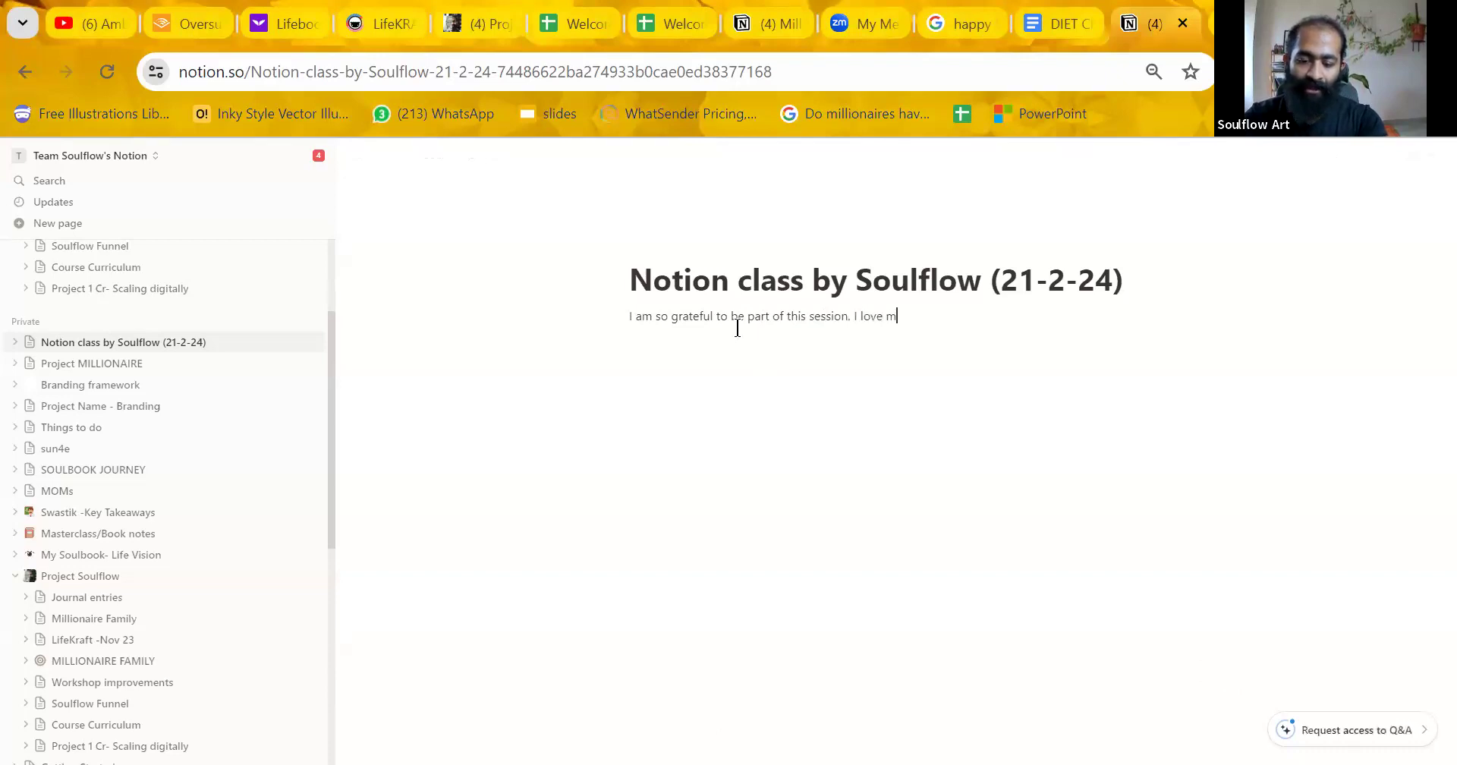
type("y ability to keep growing.")
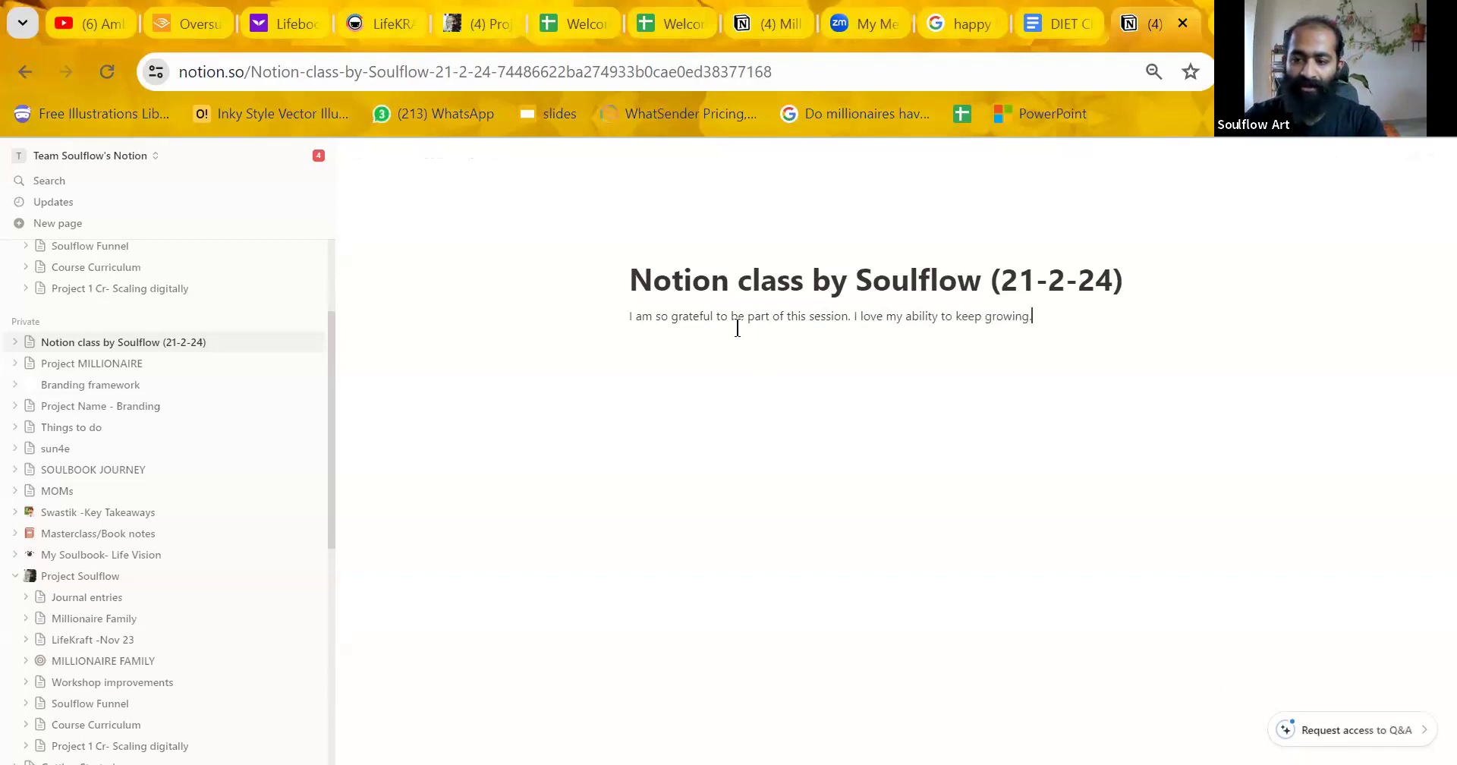
key("BackSpace")
type("a")
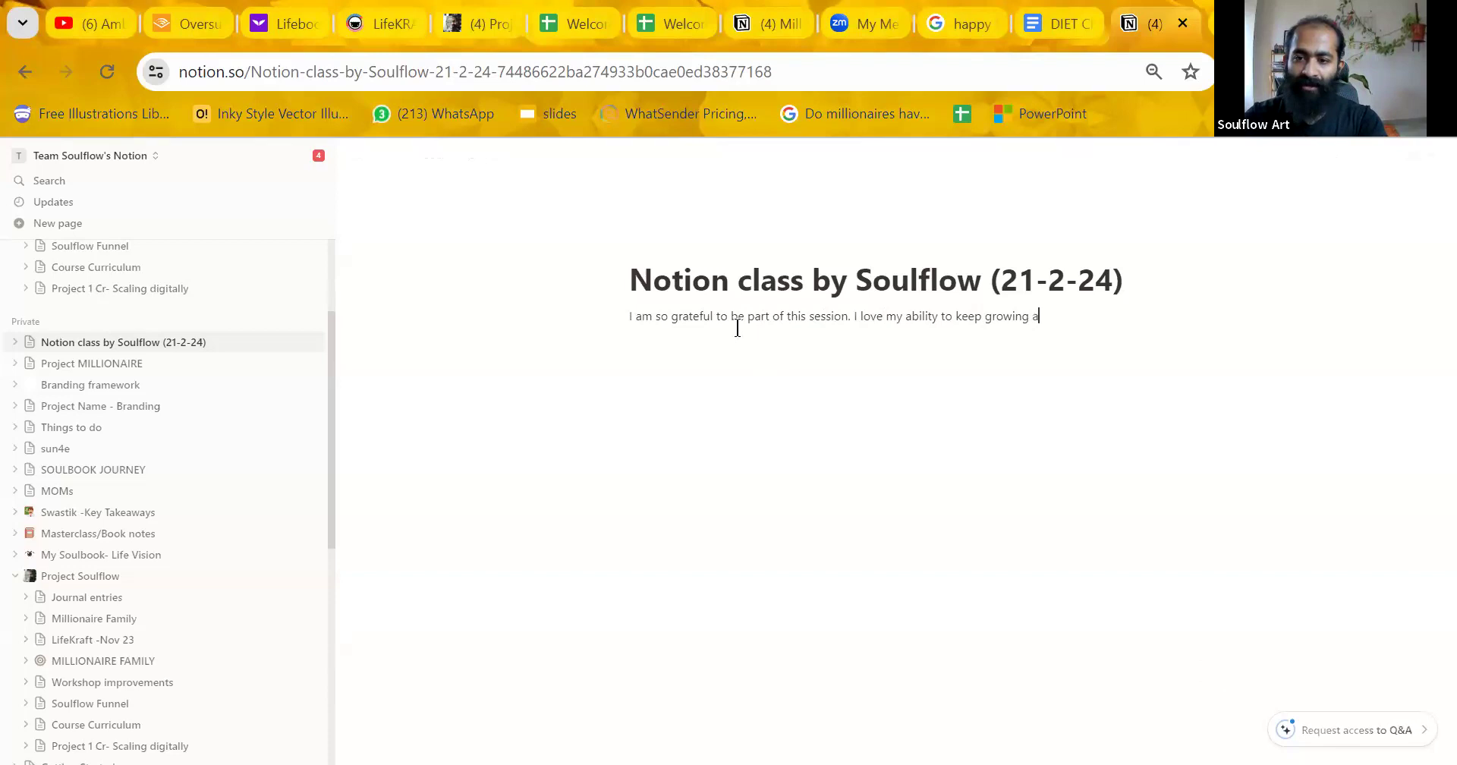
type("nd raising m")
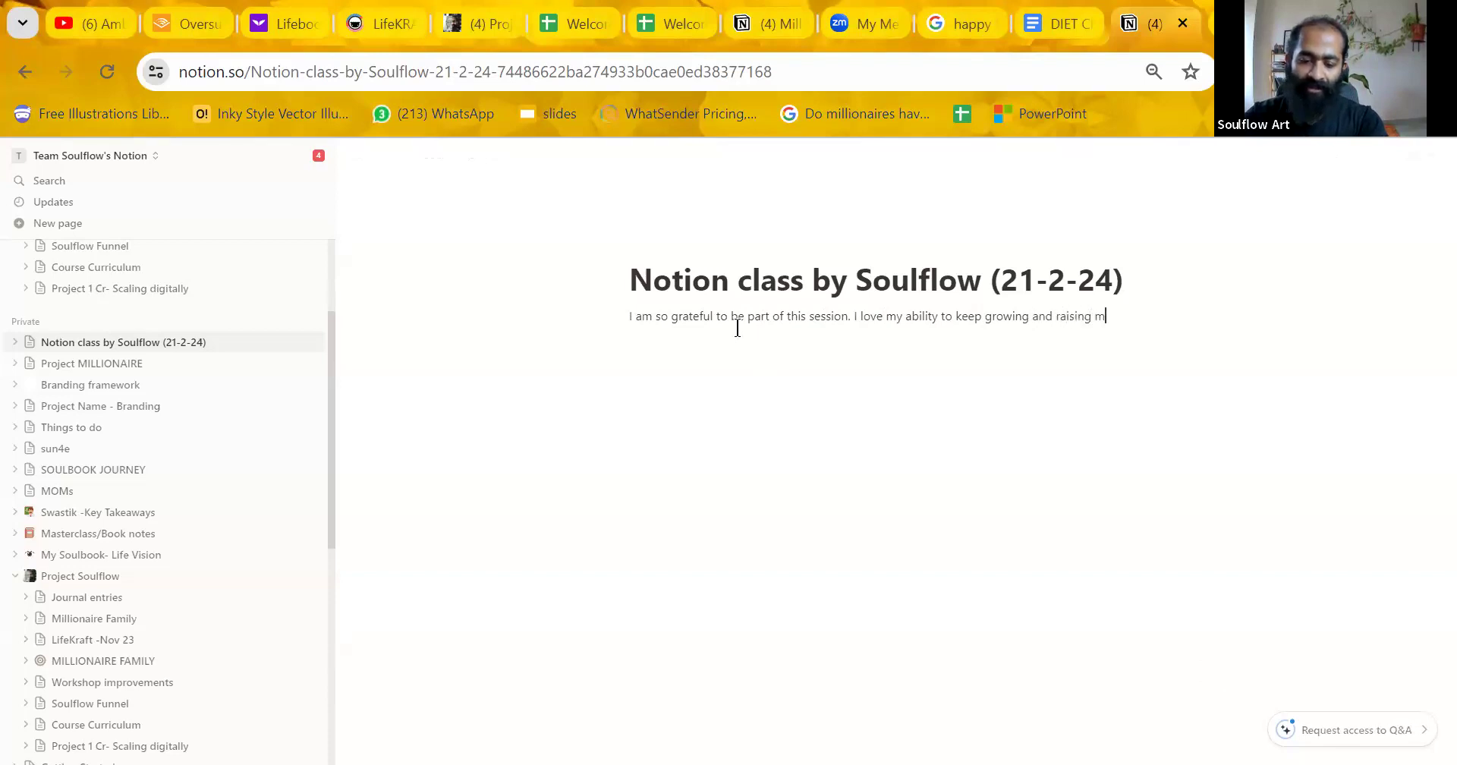
type("yself.")
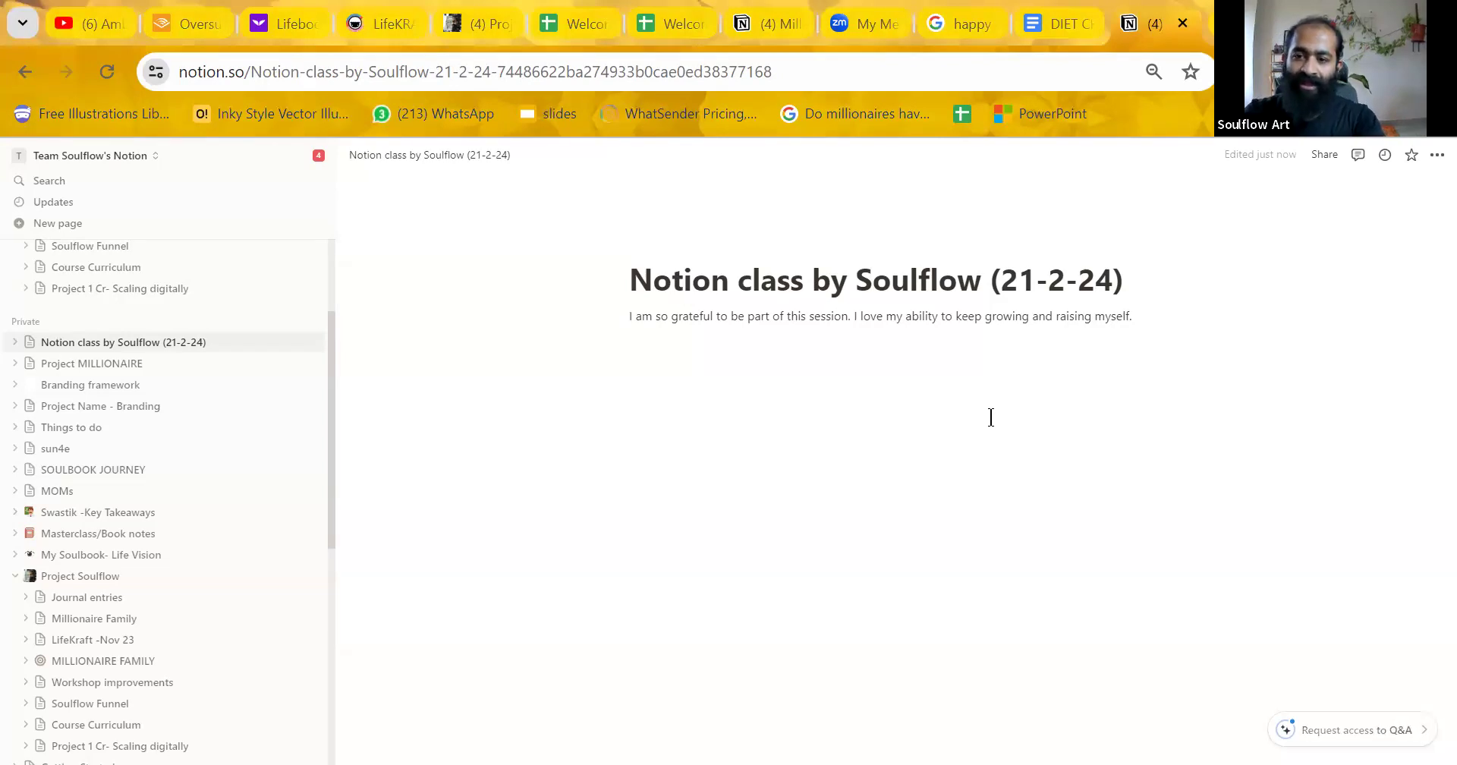
Add two separate lines below the gratitude text, reading "WOW MOMENTS" and "THINGS TO DO".
left_click(1146, 317)
key("Return")
type("WOW MOM")
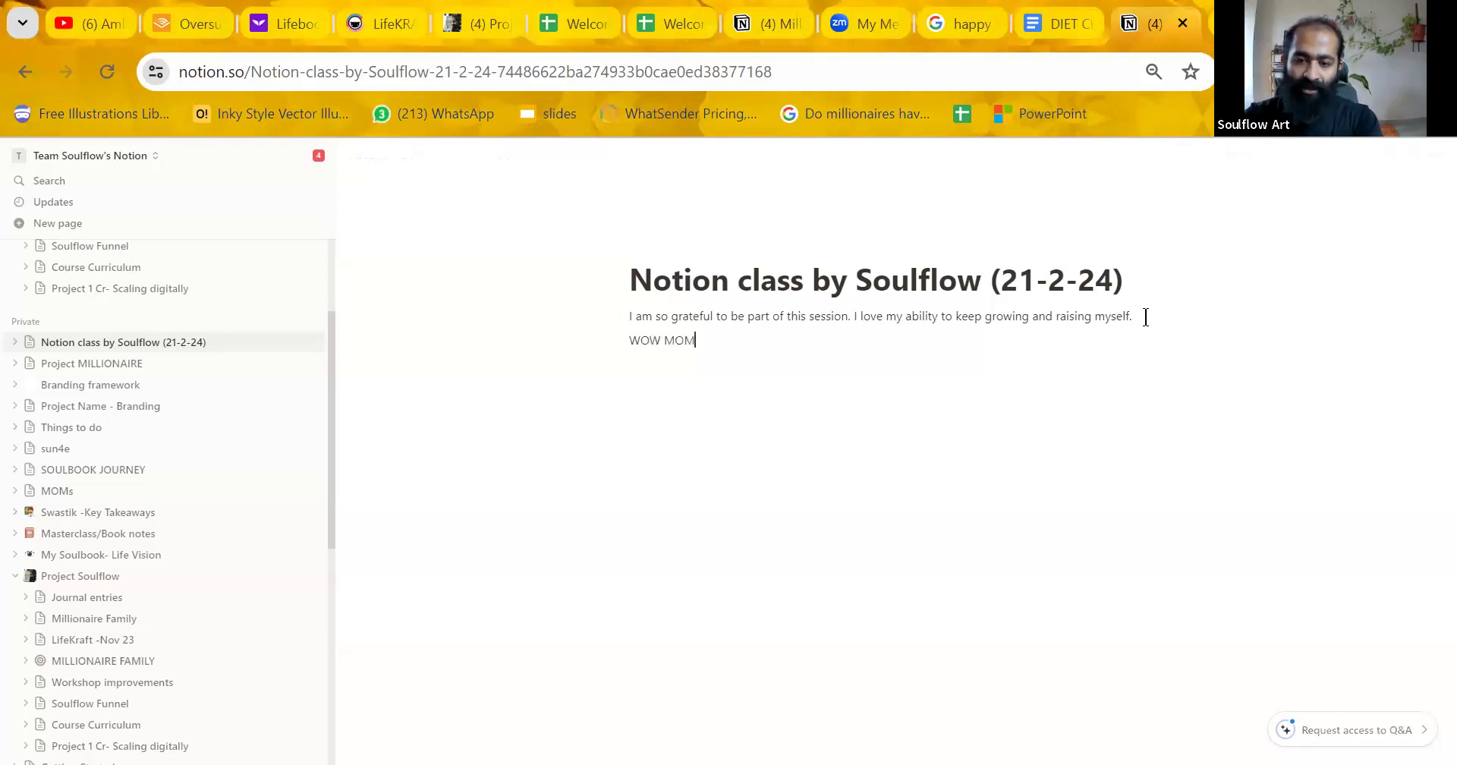
type("ENTS")
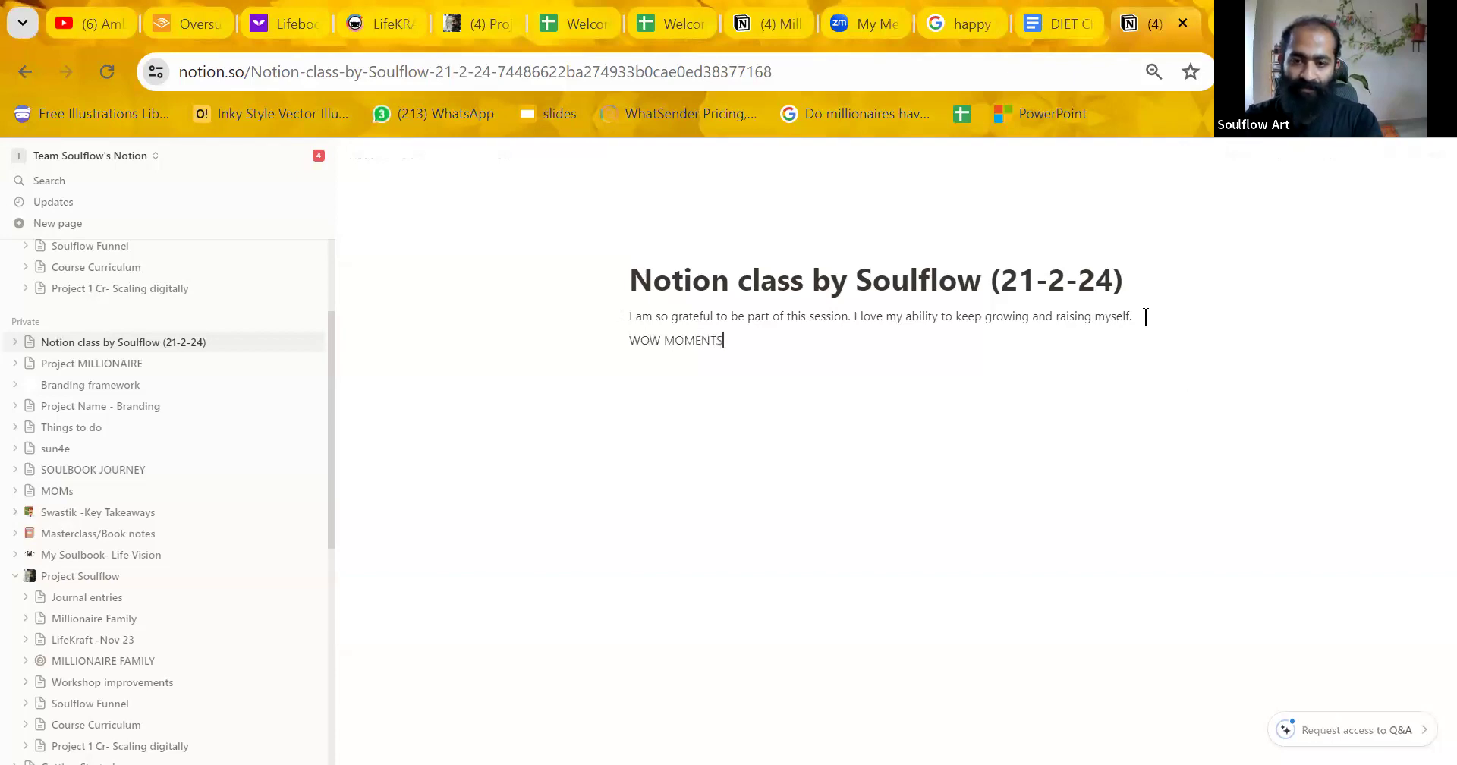
key("Return")
type("THINGS TO DO")
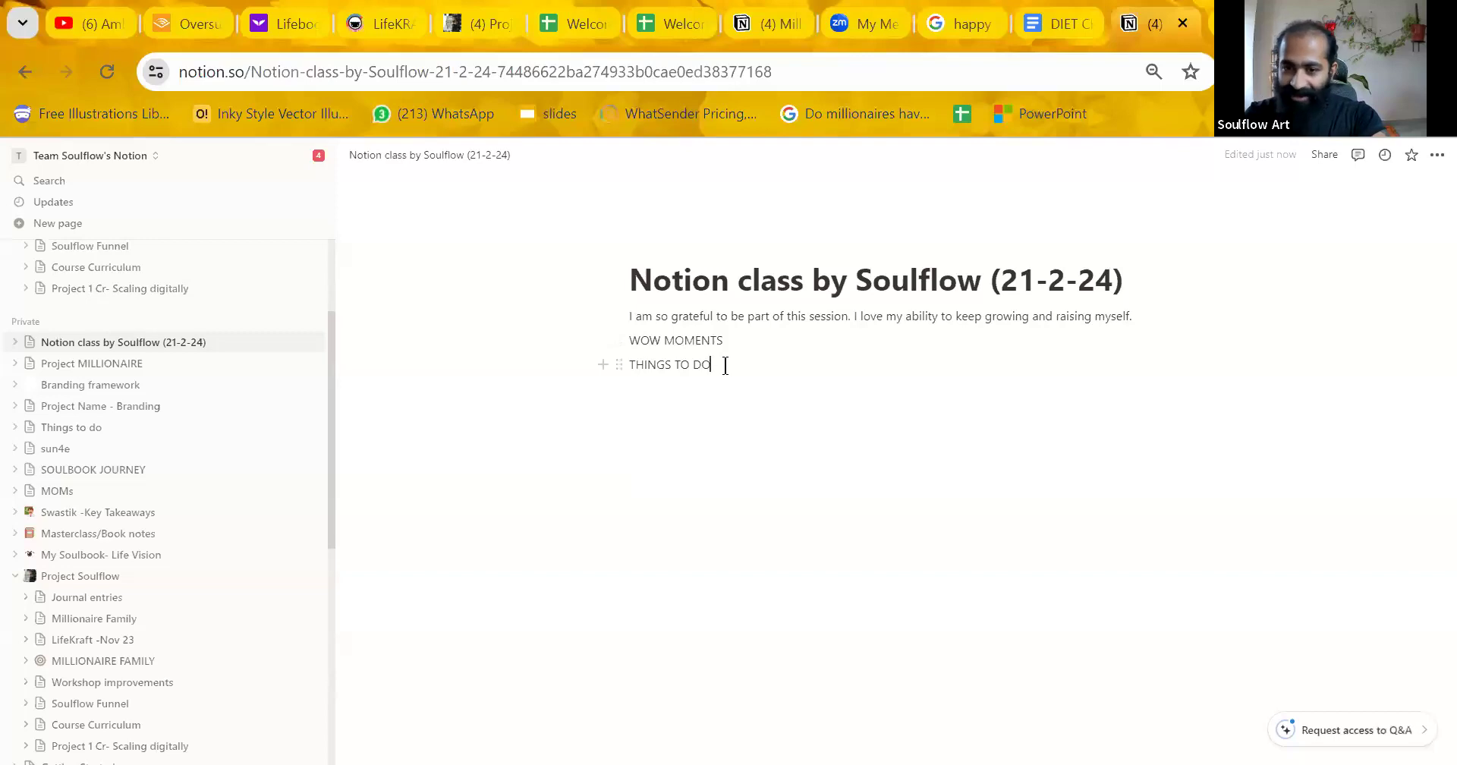
Try bold formatting on the WOW MOMENTS and THINGS TO DO lines and remove it again.
left_click_drag(688, 353, 624, 342)
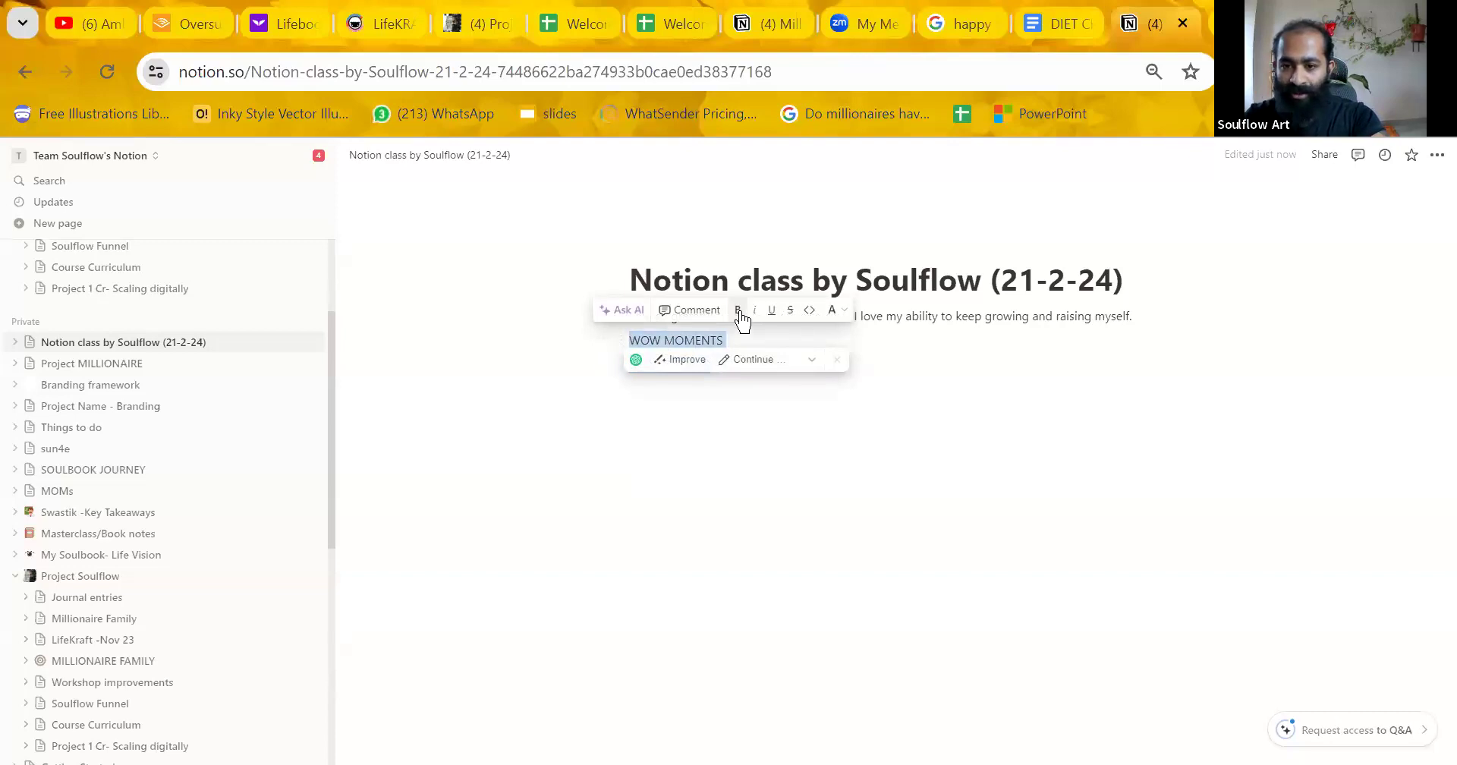
left_click(740, 312)
left_click(756, 356)
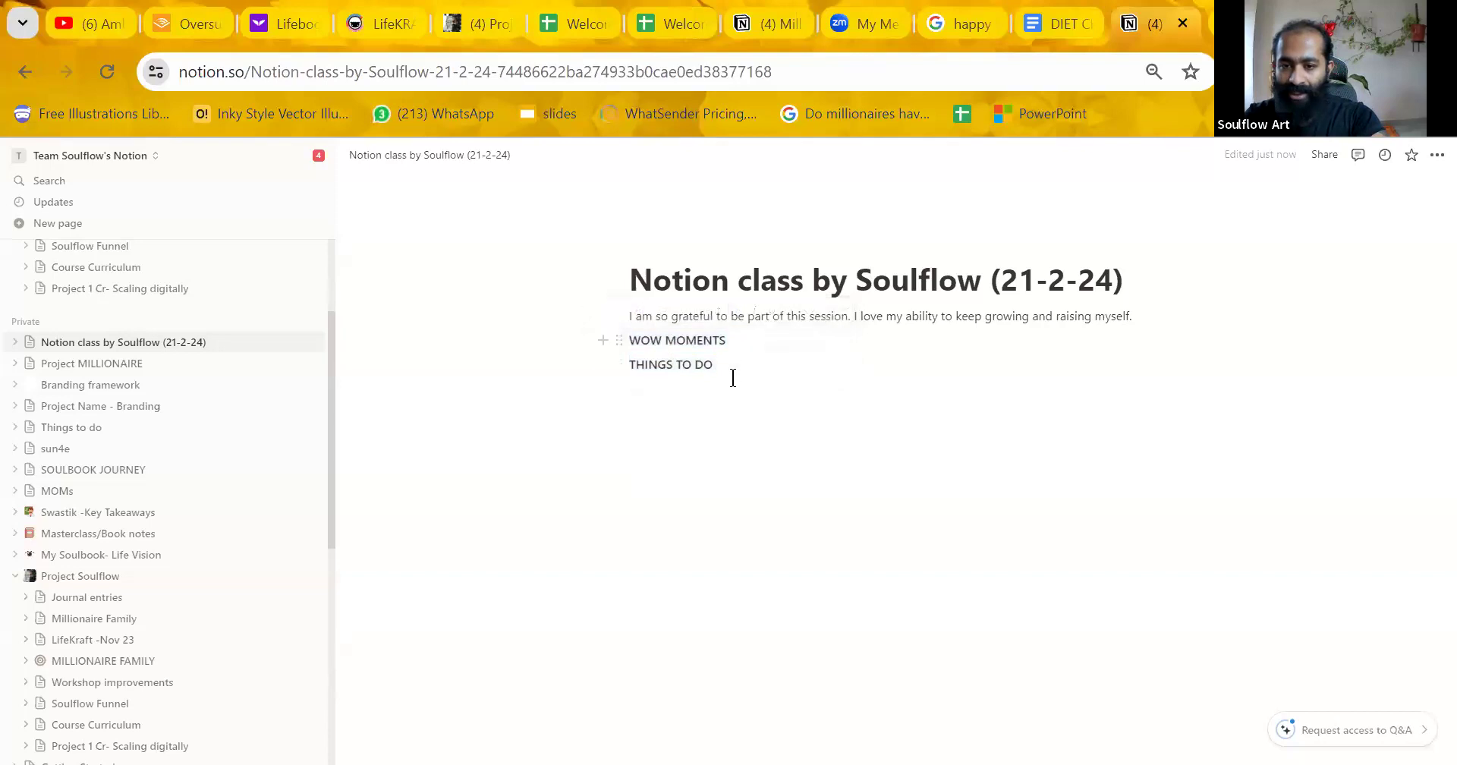
left_click_drag(713, 364, 611, 340)
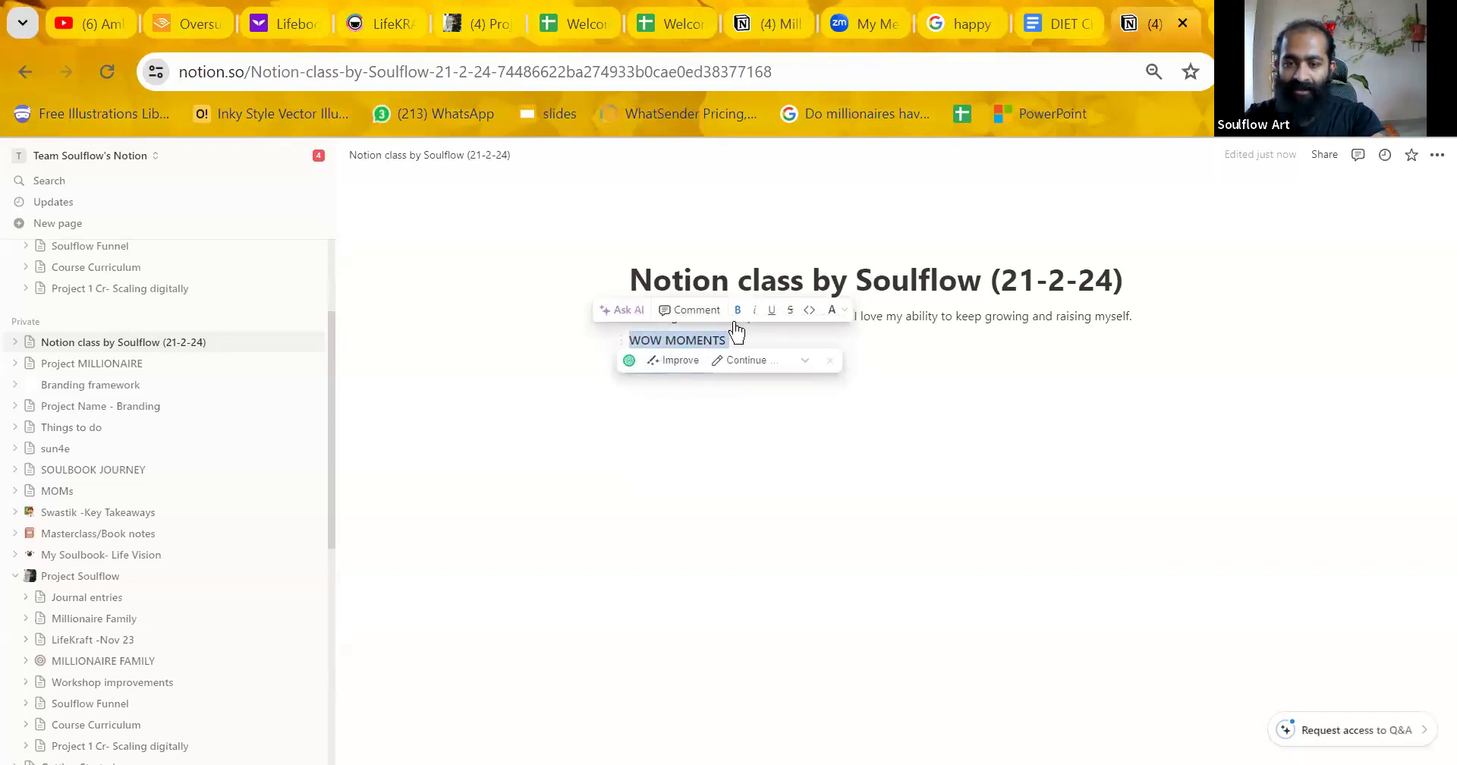
left_click(740, 313)
left_click(751, 369)
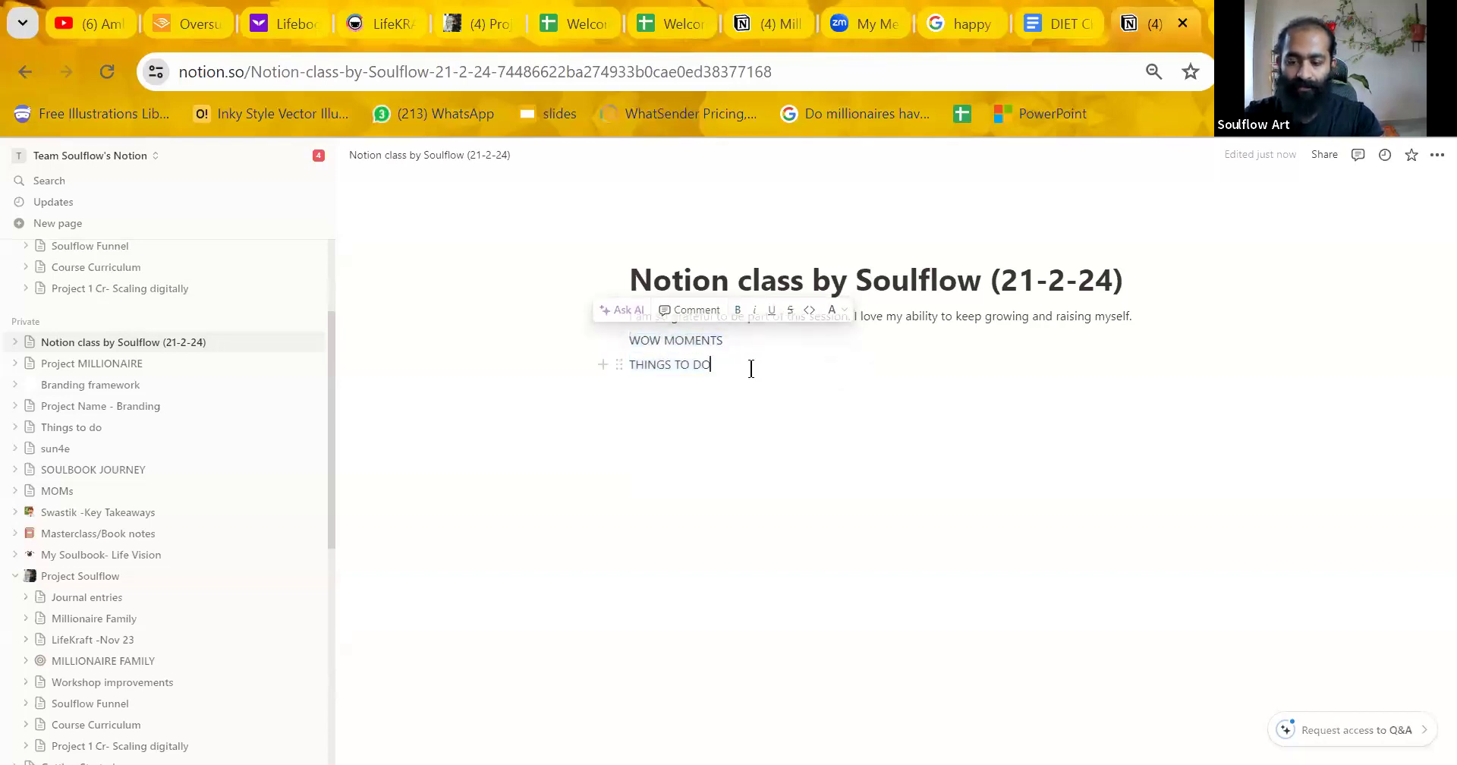
Format the WOW MOMENTS and THINGS TO DO lines as bold and italic.
key("ctrl+plus")
key("ctrl+plus")
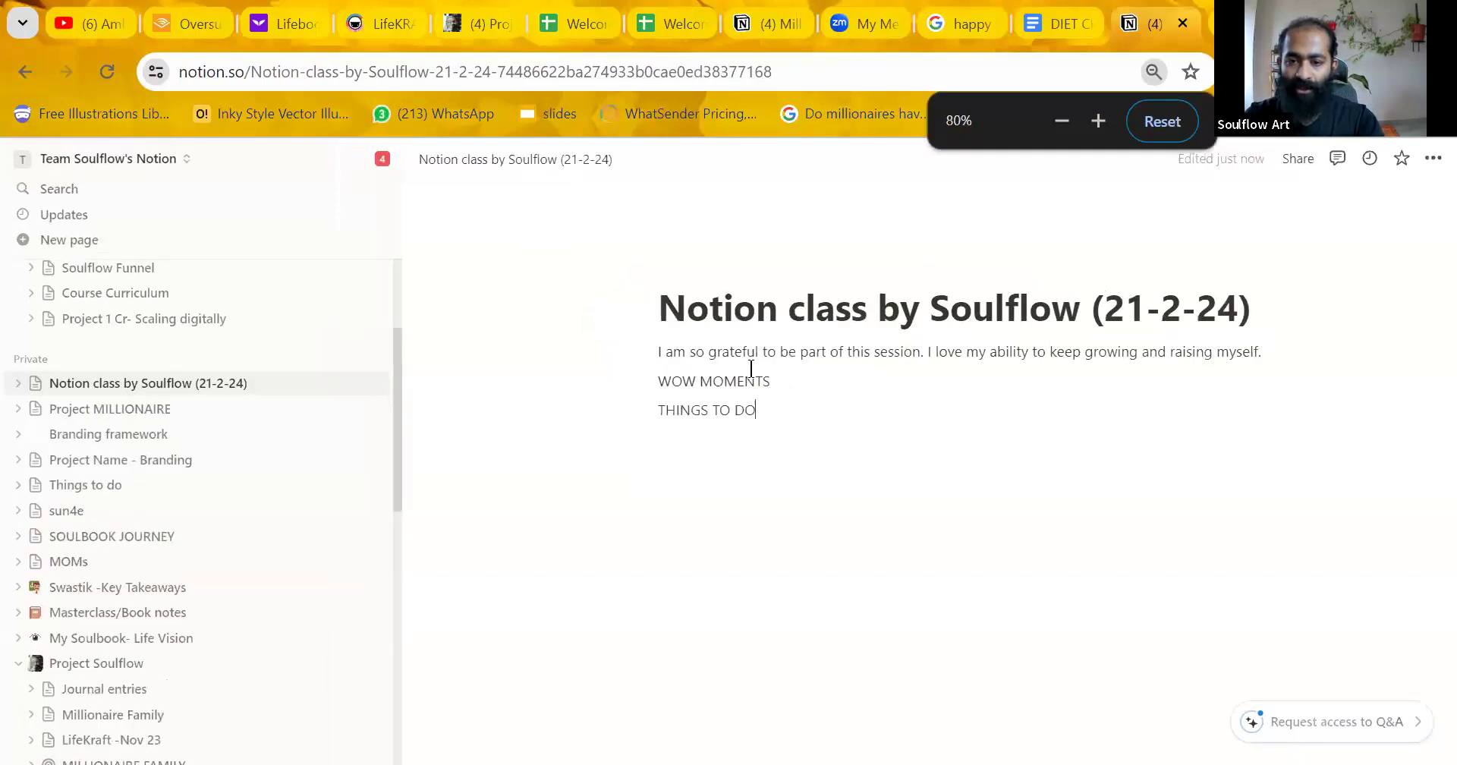
left_click_drag(751, 410, 609, 380)
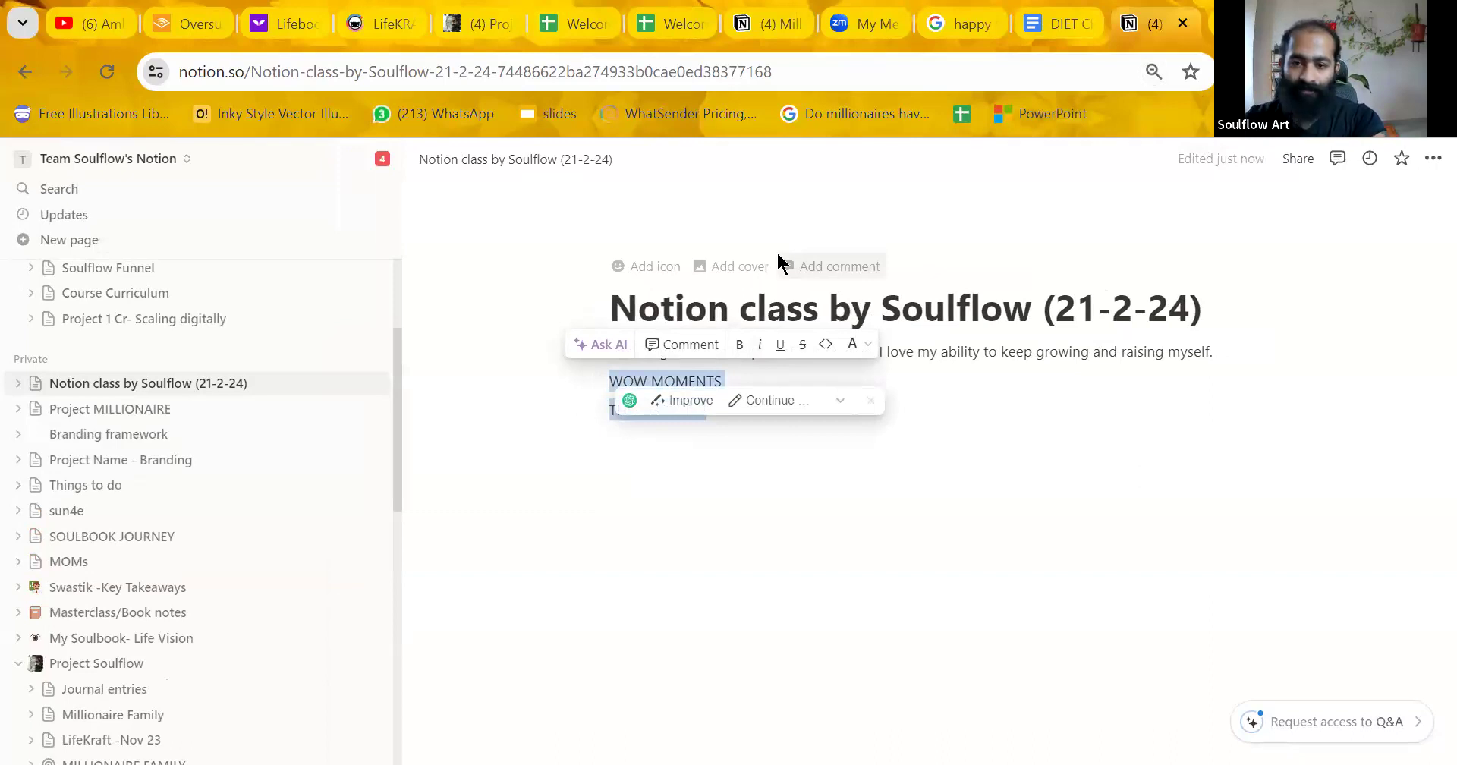
left_click(739, 345)
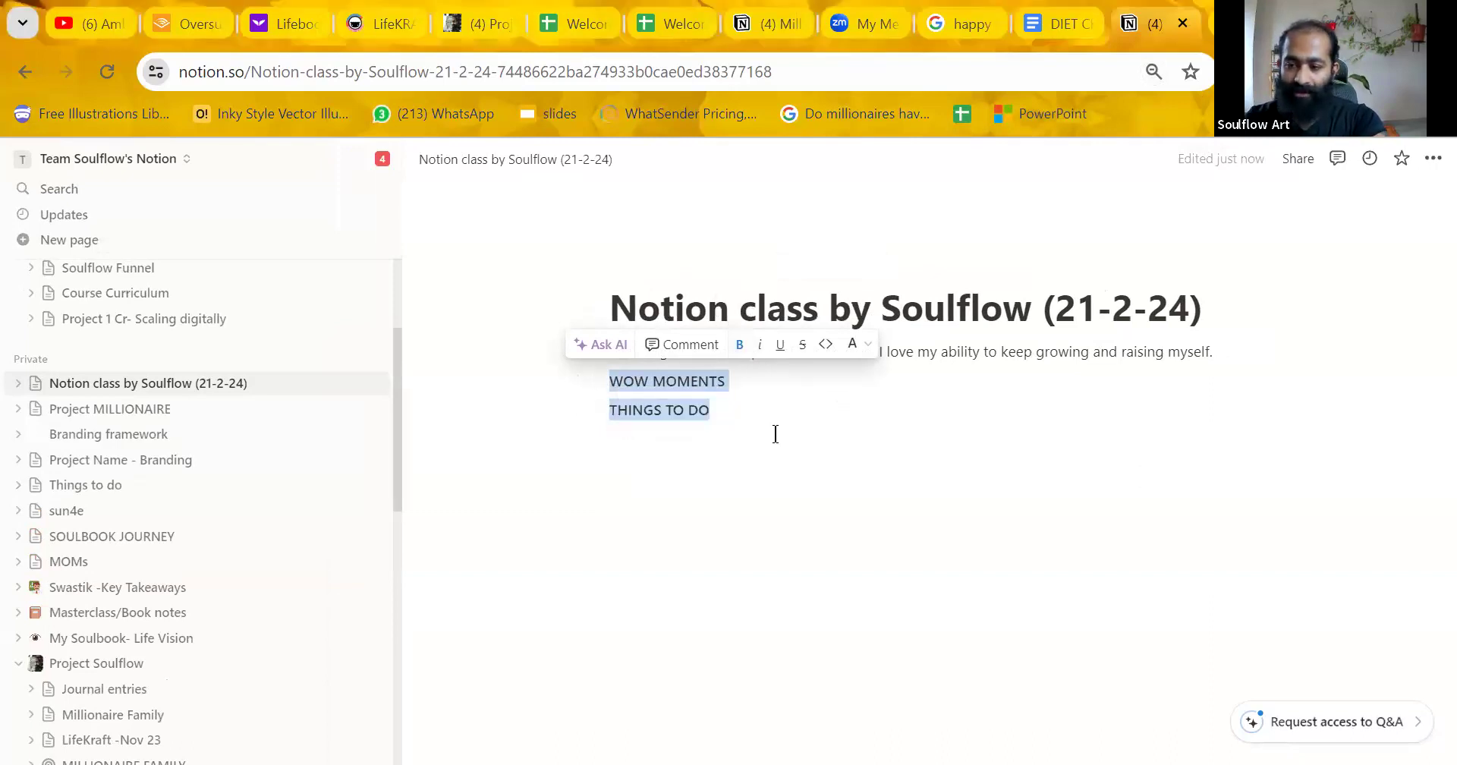
left_click(773, 430)
left_click_drag(733, 410, 600, 379)
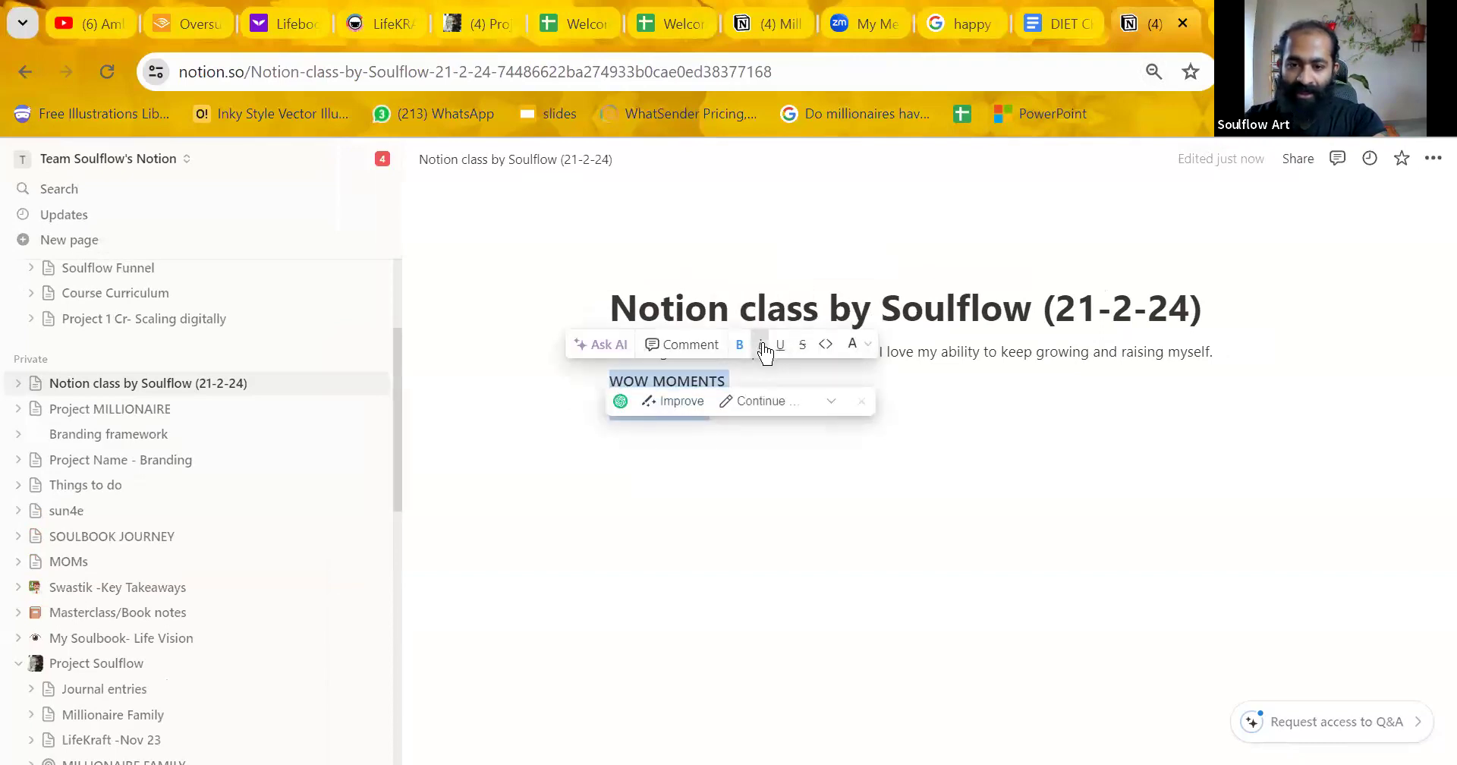
left_click(760, 344)
left_click(745, 417)
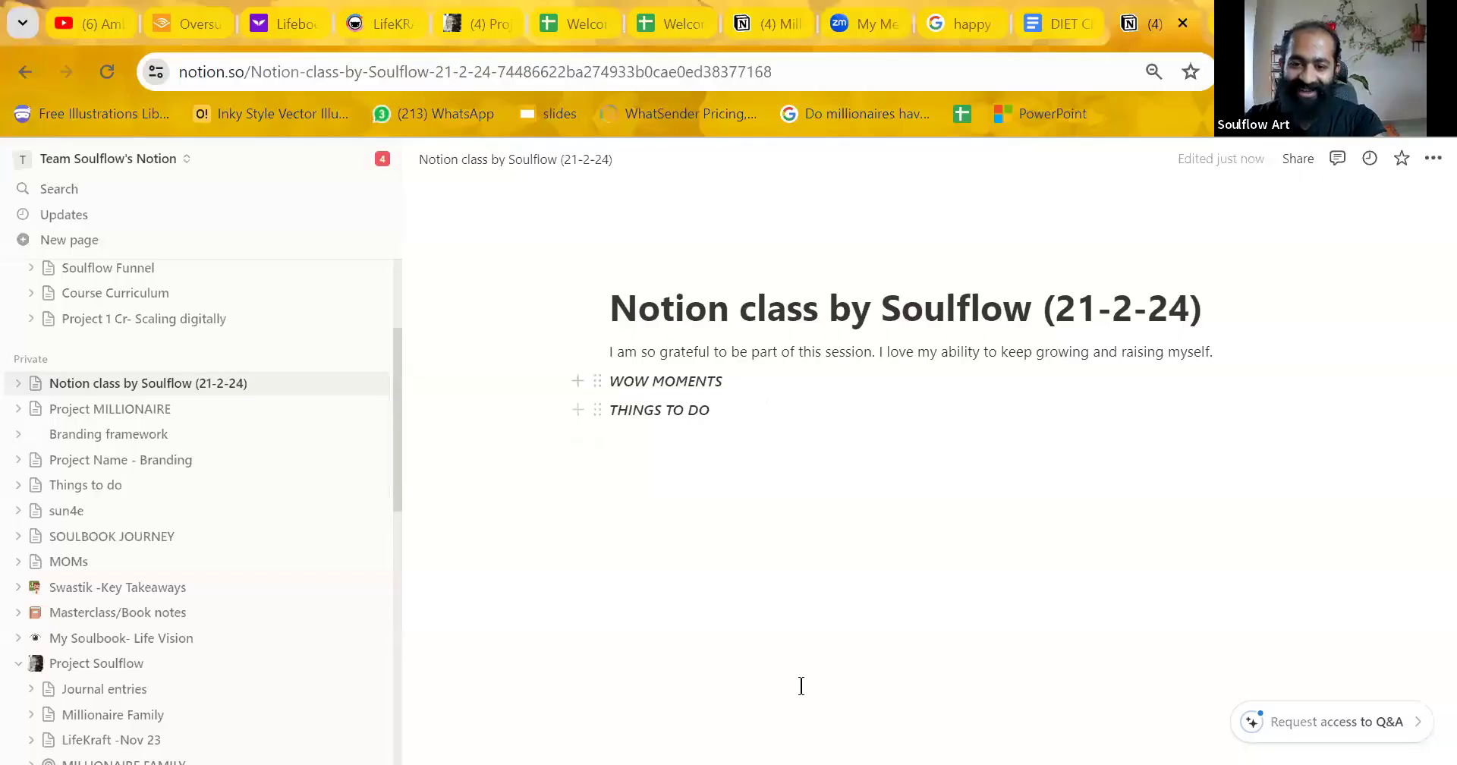
Underline the WOW MOMENTS and THINGS TO DO lines and mark them as inline code.
left_click_drag(712, 410, 612, 386)
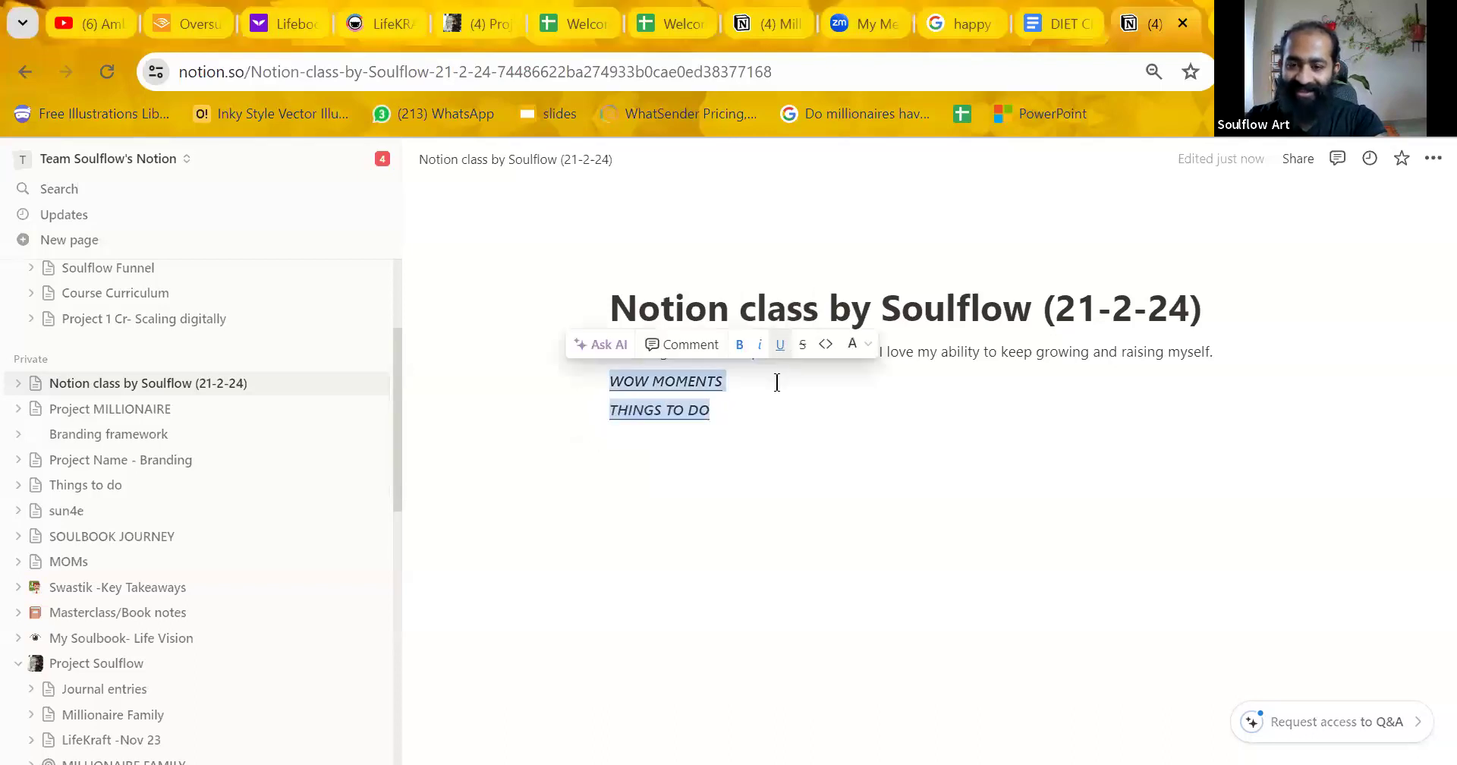
left_click(803, 346)
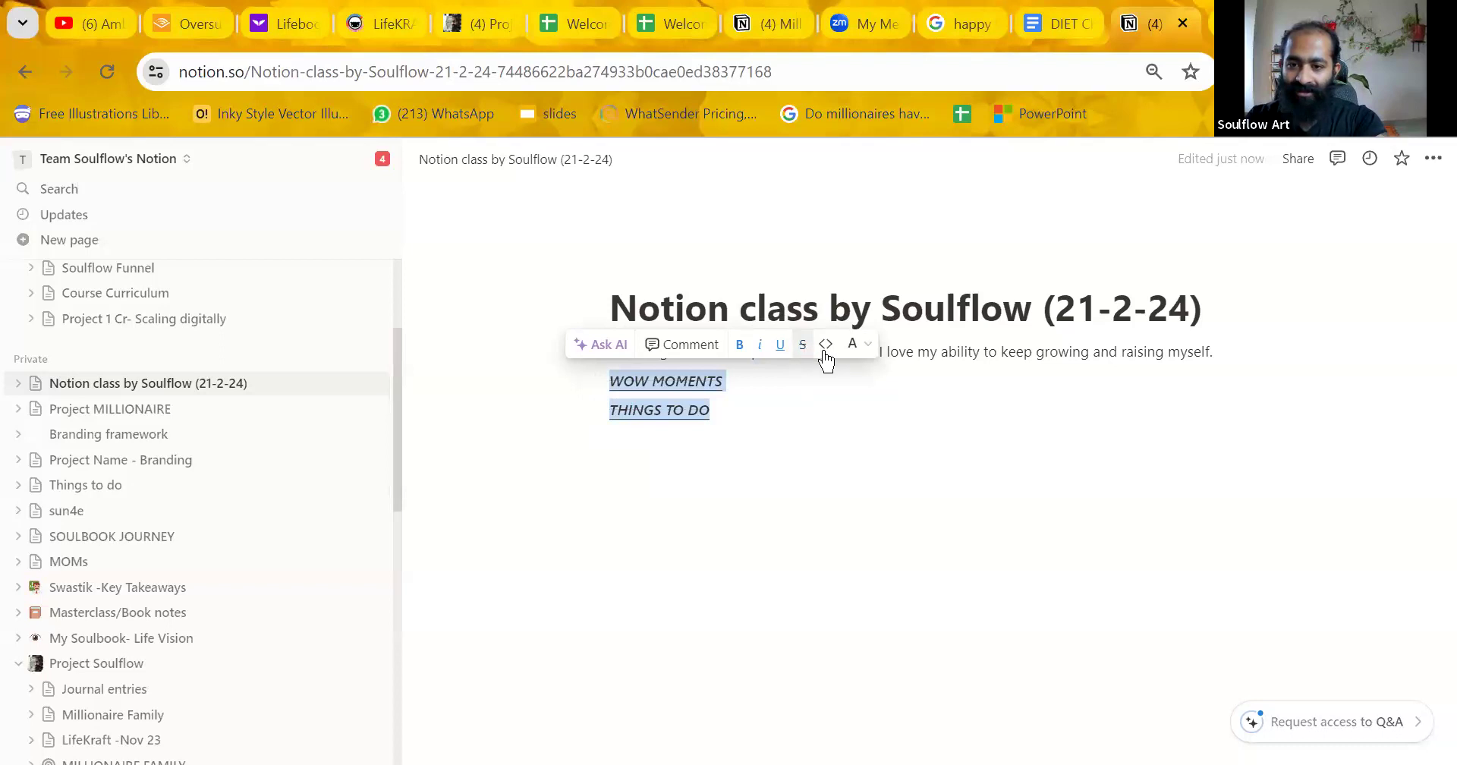
left_click(825, 347)
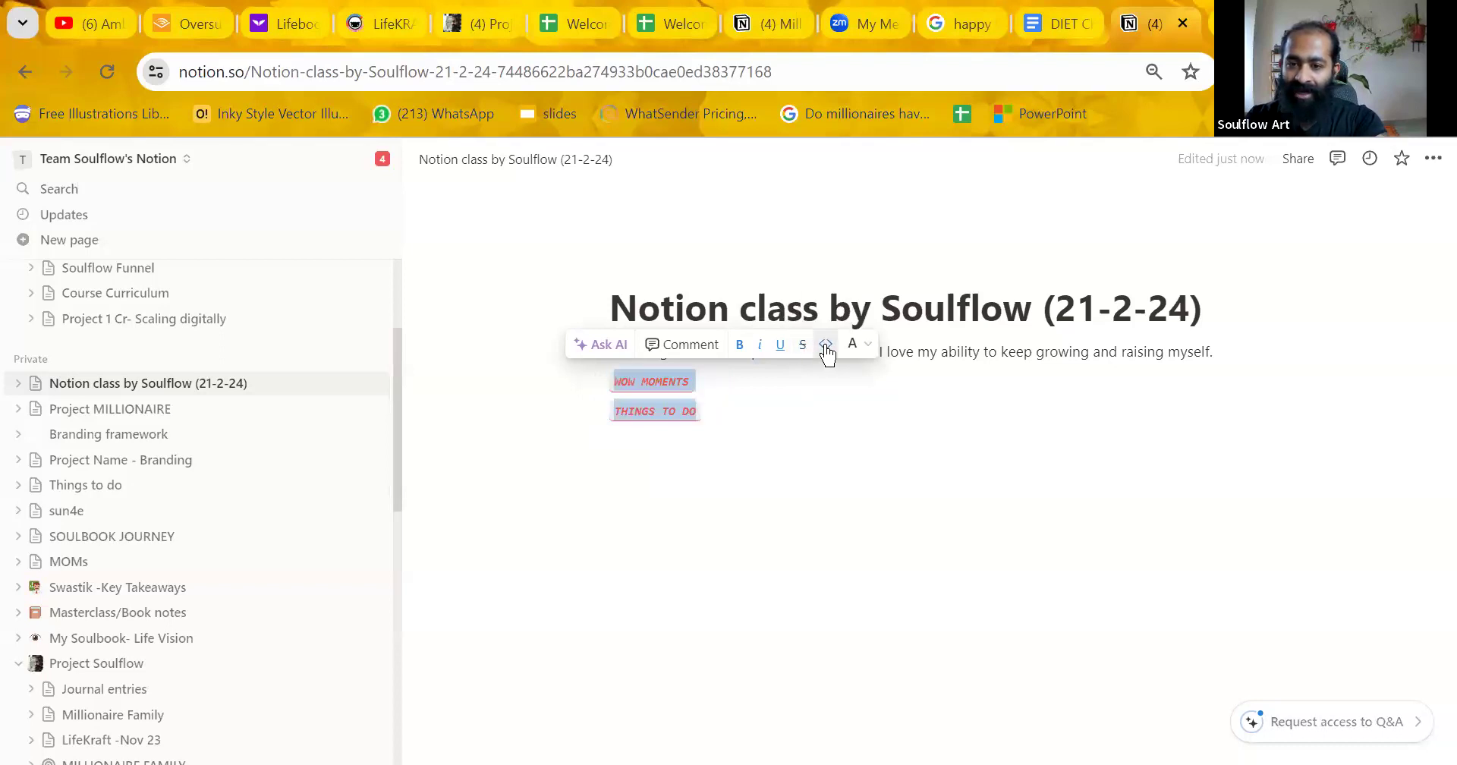
Remove the inline code formatting from the WOW MOMENTS and THINGS TO DO lines and colour their text yellow.
left_click(826, 346)
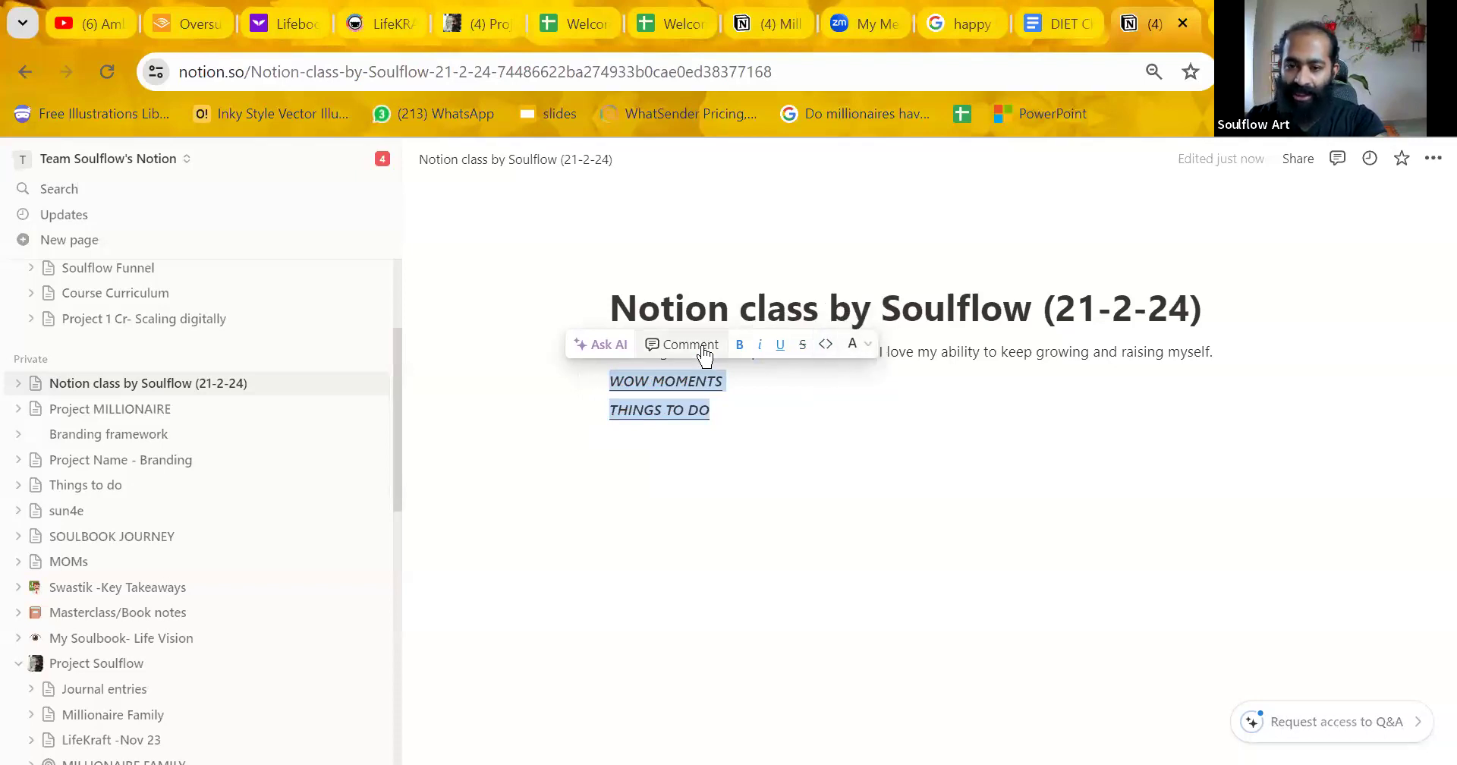
left_click(866, 357)
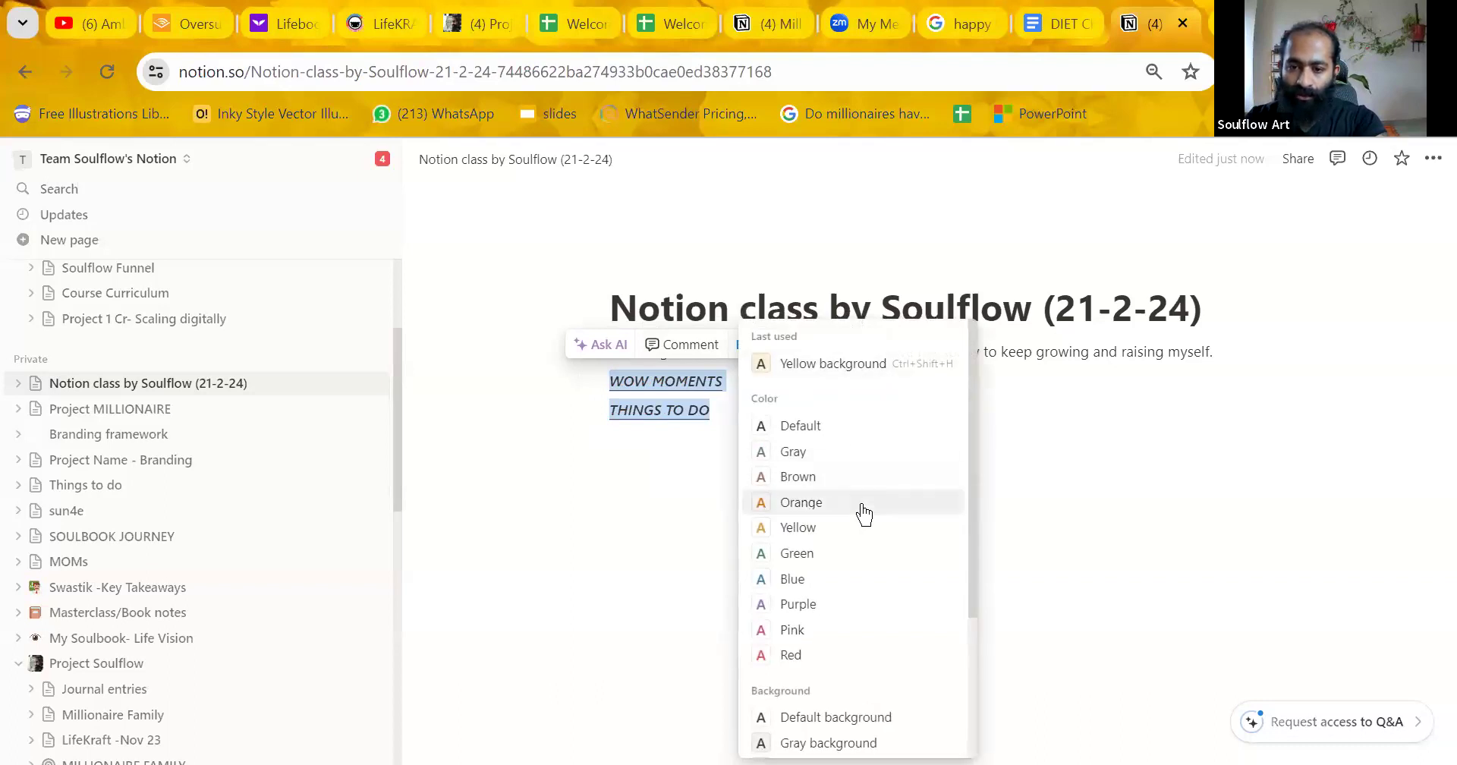
left_click(826, 532)
Try the red and green text colours on the WOW MOMENTS and THINGS TO DO lines.
left_click(848, 346)
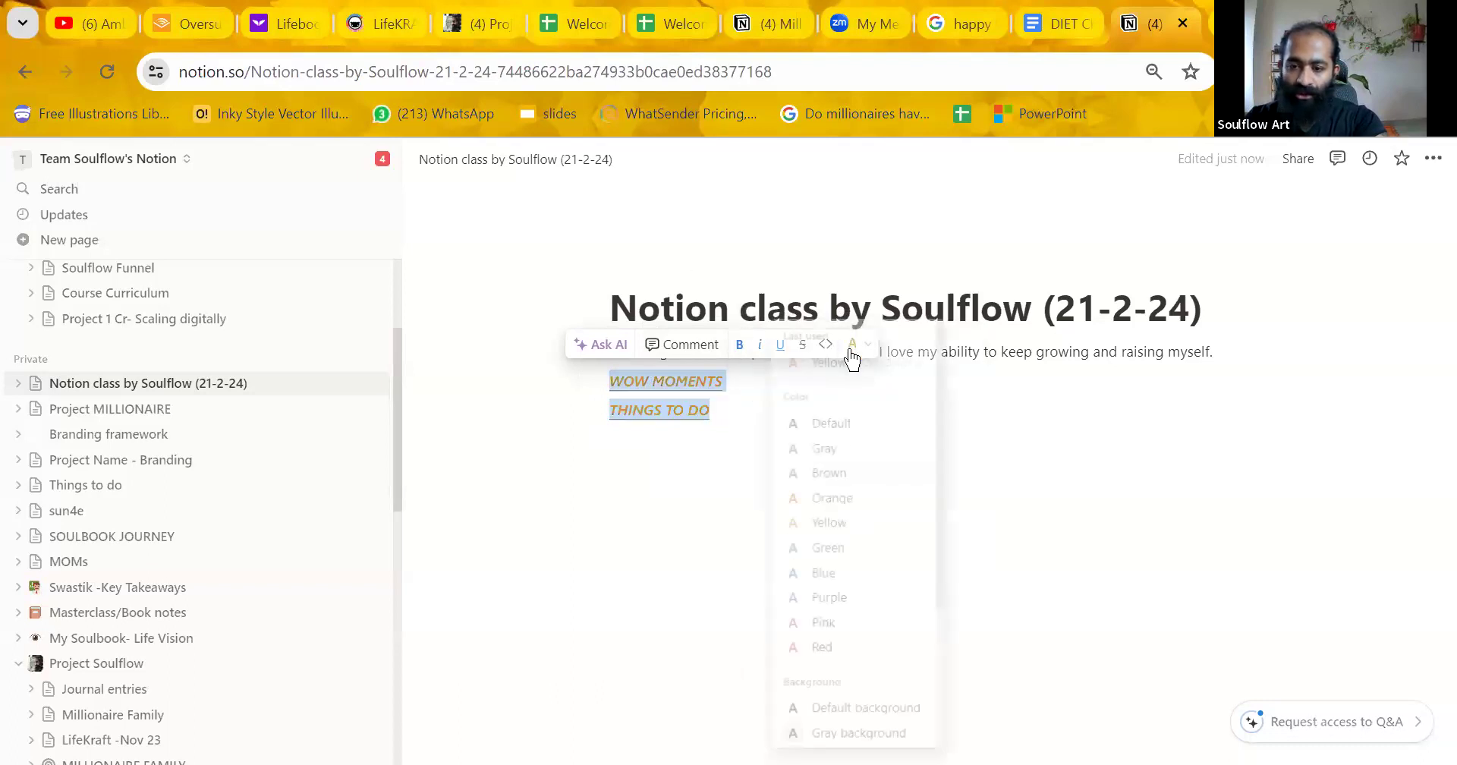
left_click_drag(940, 557, 945, 615)
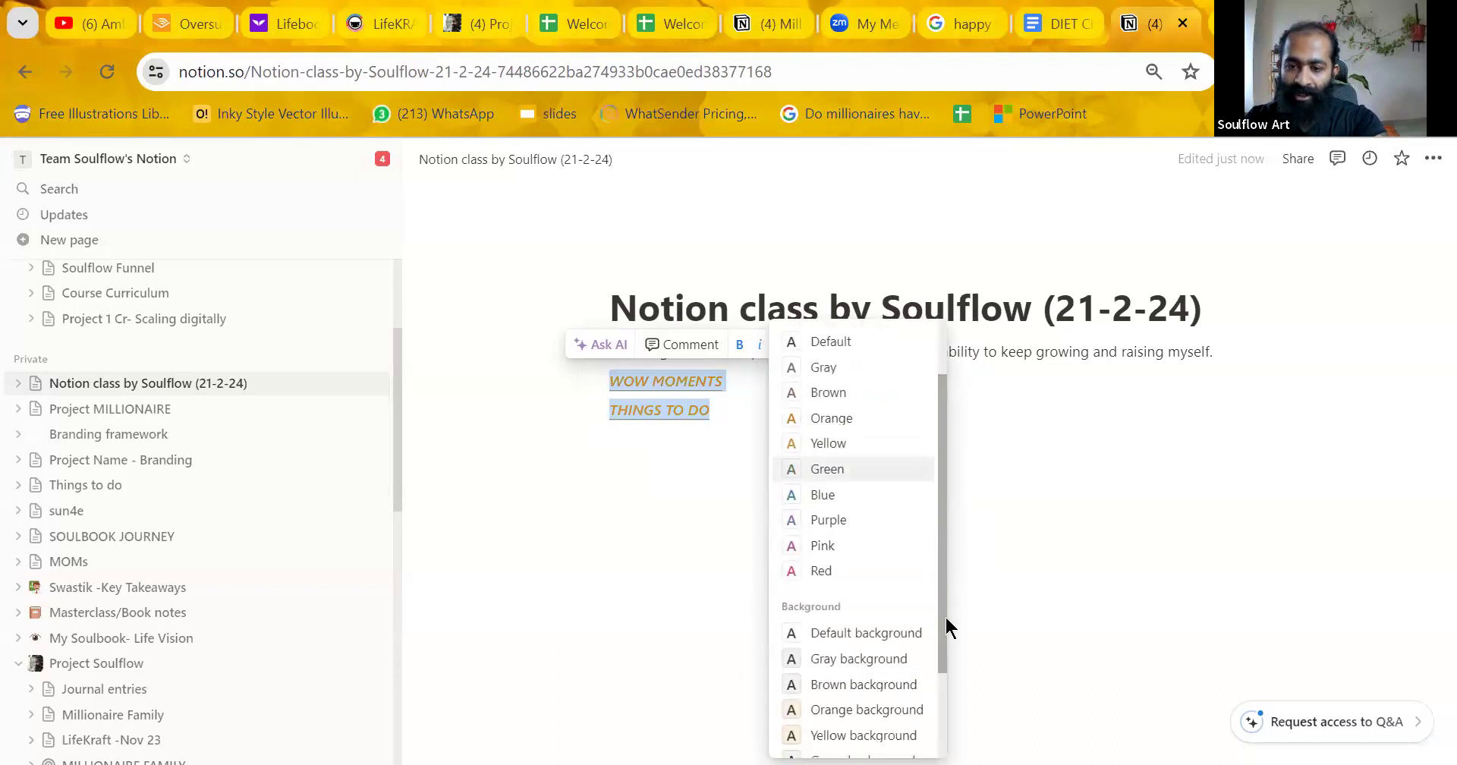
left_click(824, 568)
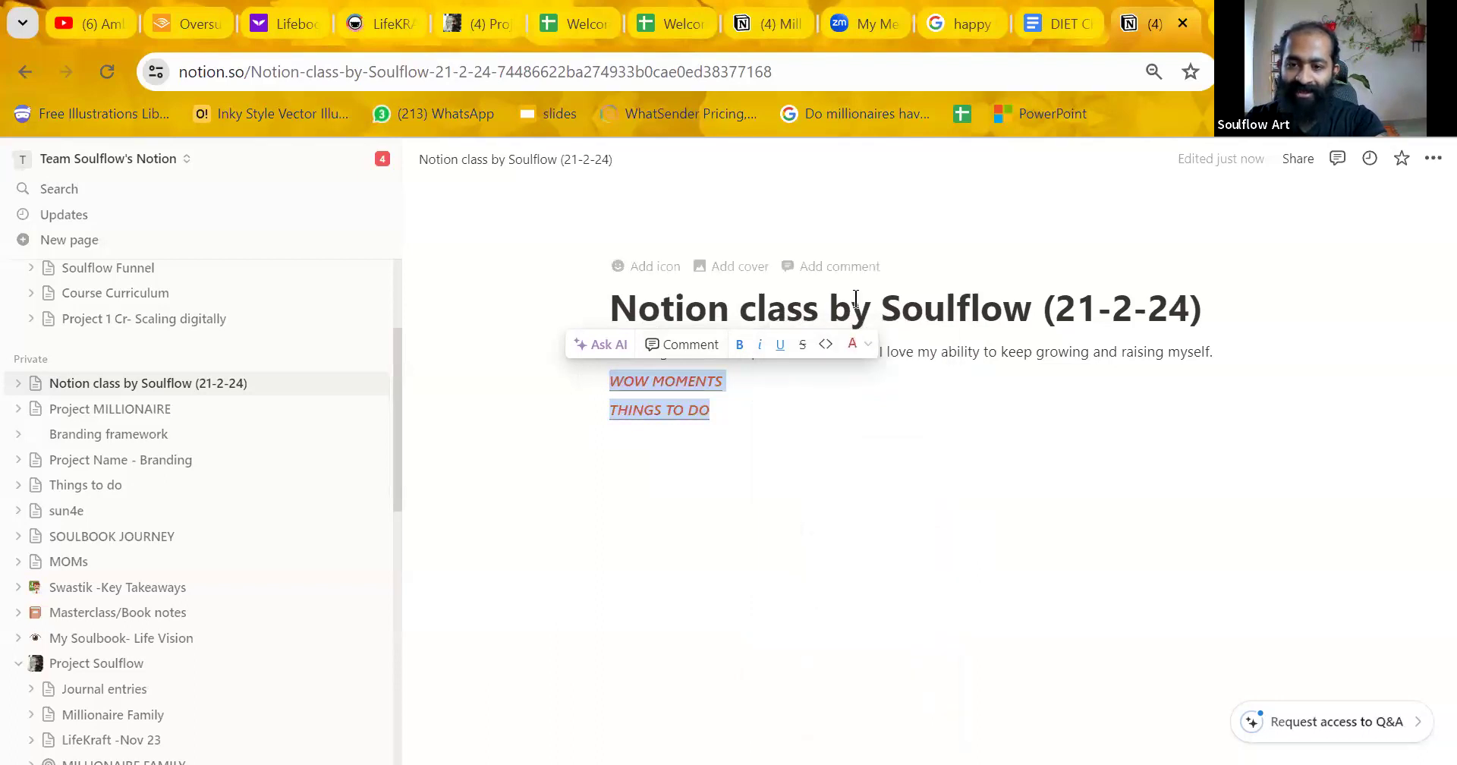
left_click(854, 346)
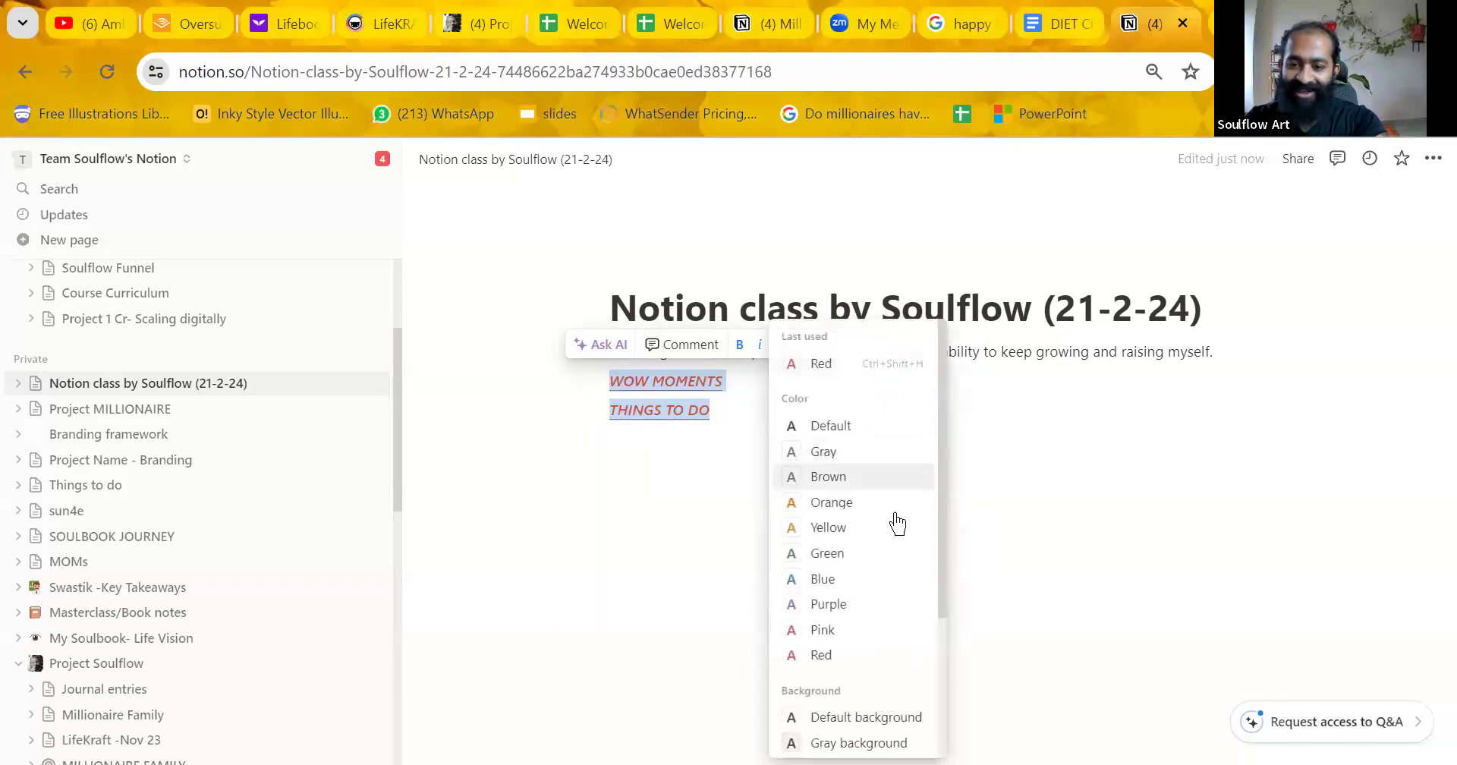
left_click(874, 555)
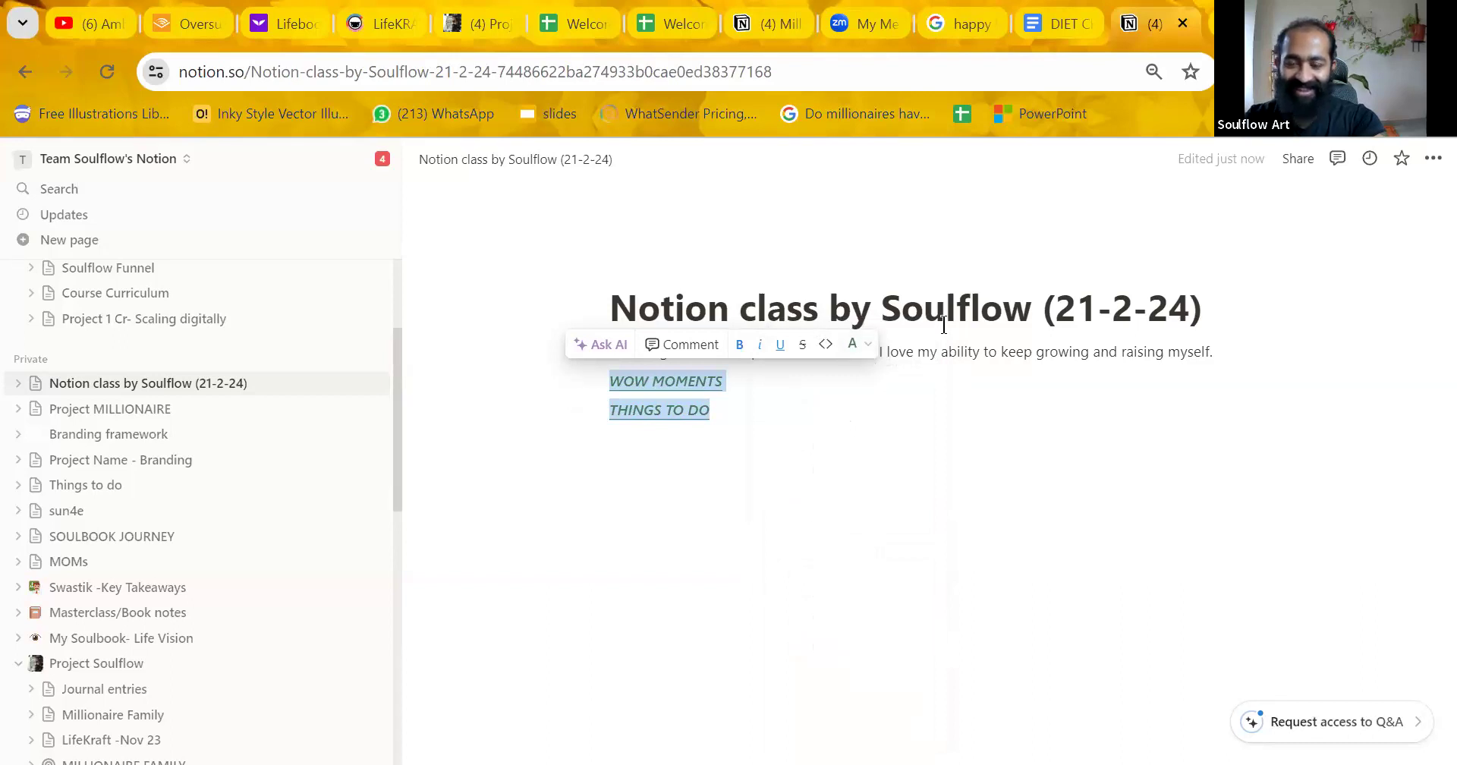
Reset the WOW MOMENTS and THINGS TO DO lines' colour by applying Default background.
left_click(855, 346)
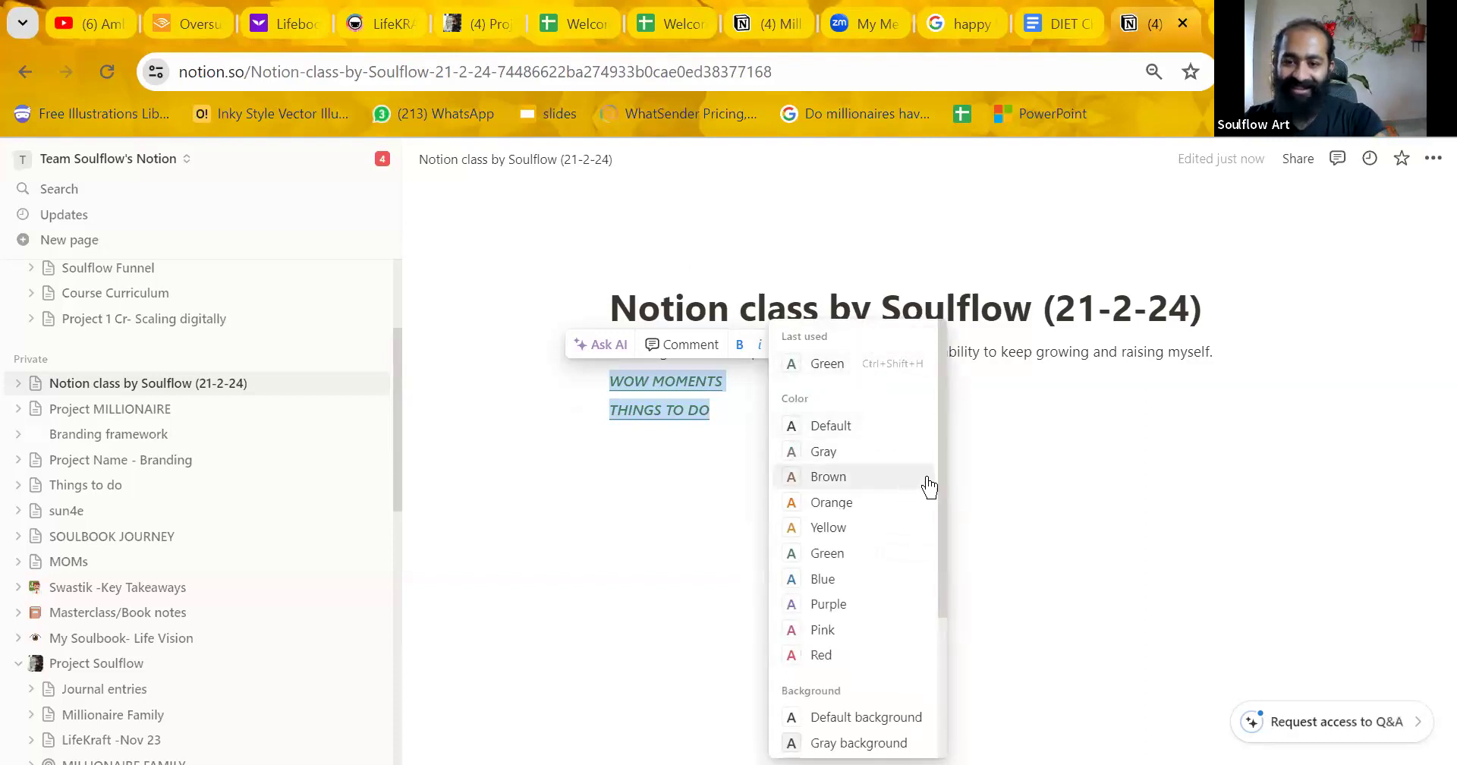
left_click_drag(941, 499, 950, 633)
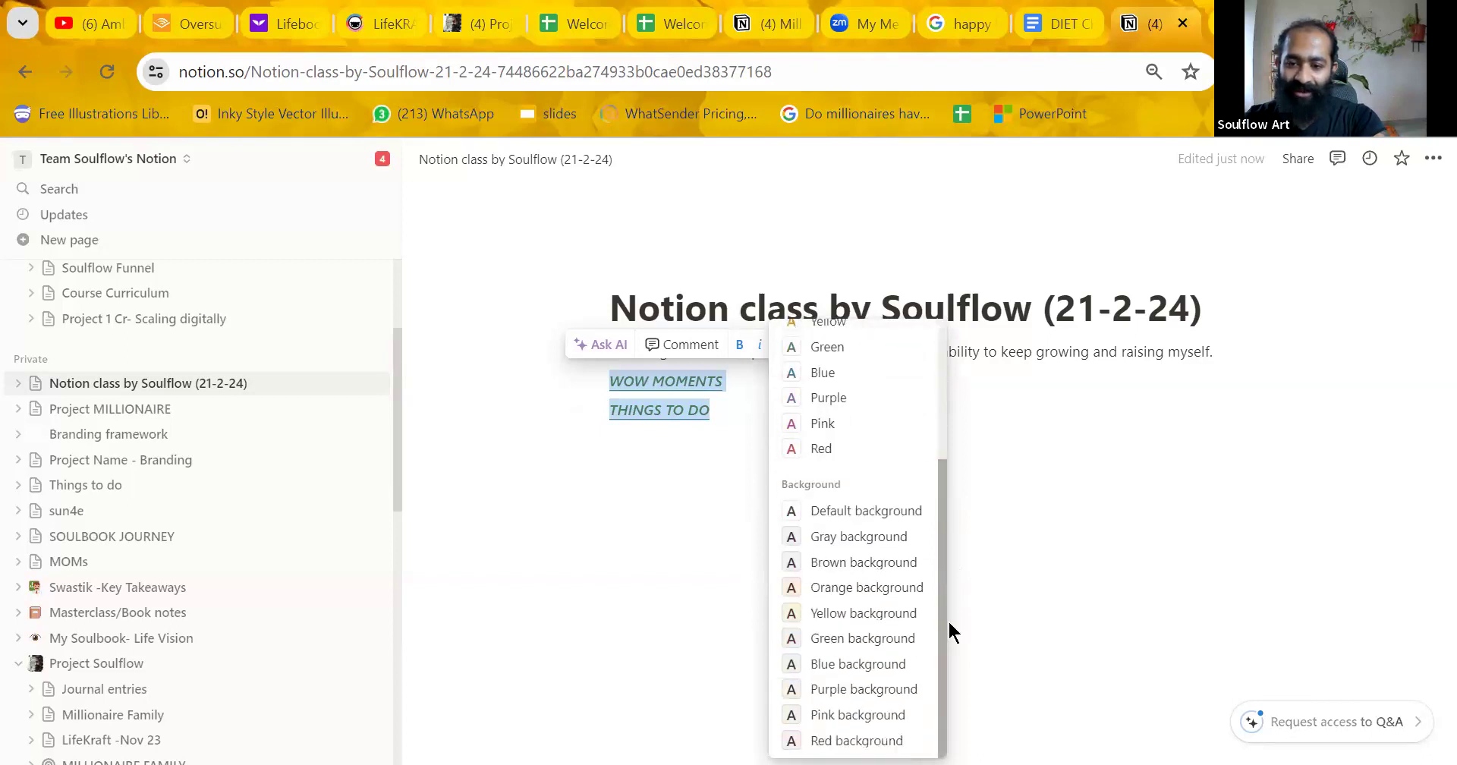
left_click(890, 520)
left_click(782, 456)
left_click_drag(739, 420, 610, 385)
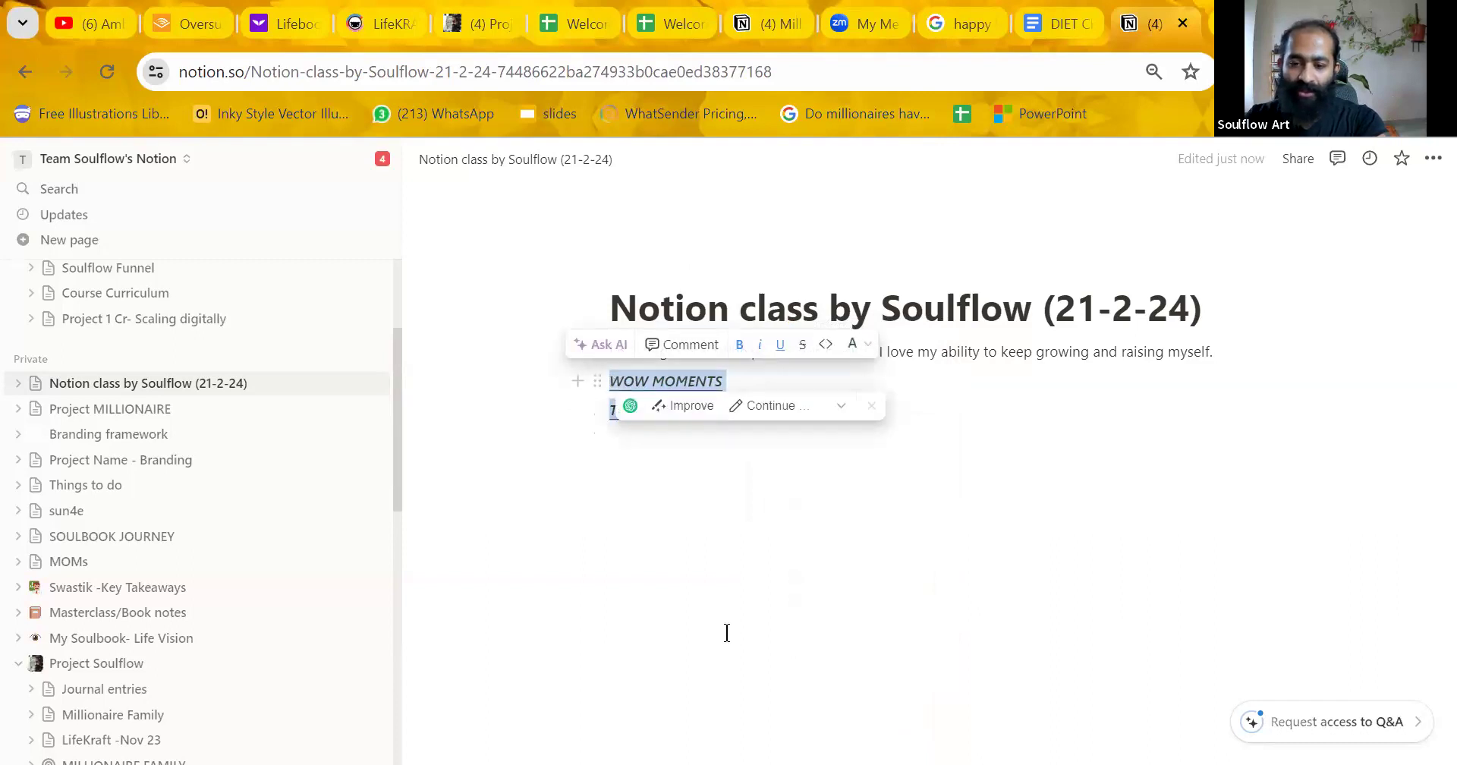
left_click(721, 554)
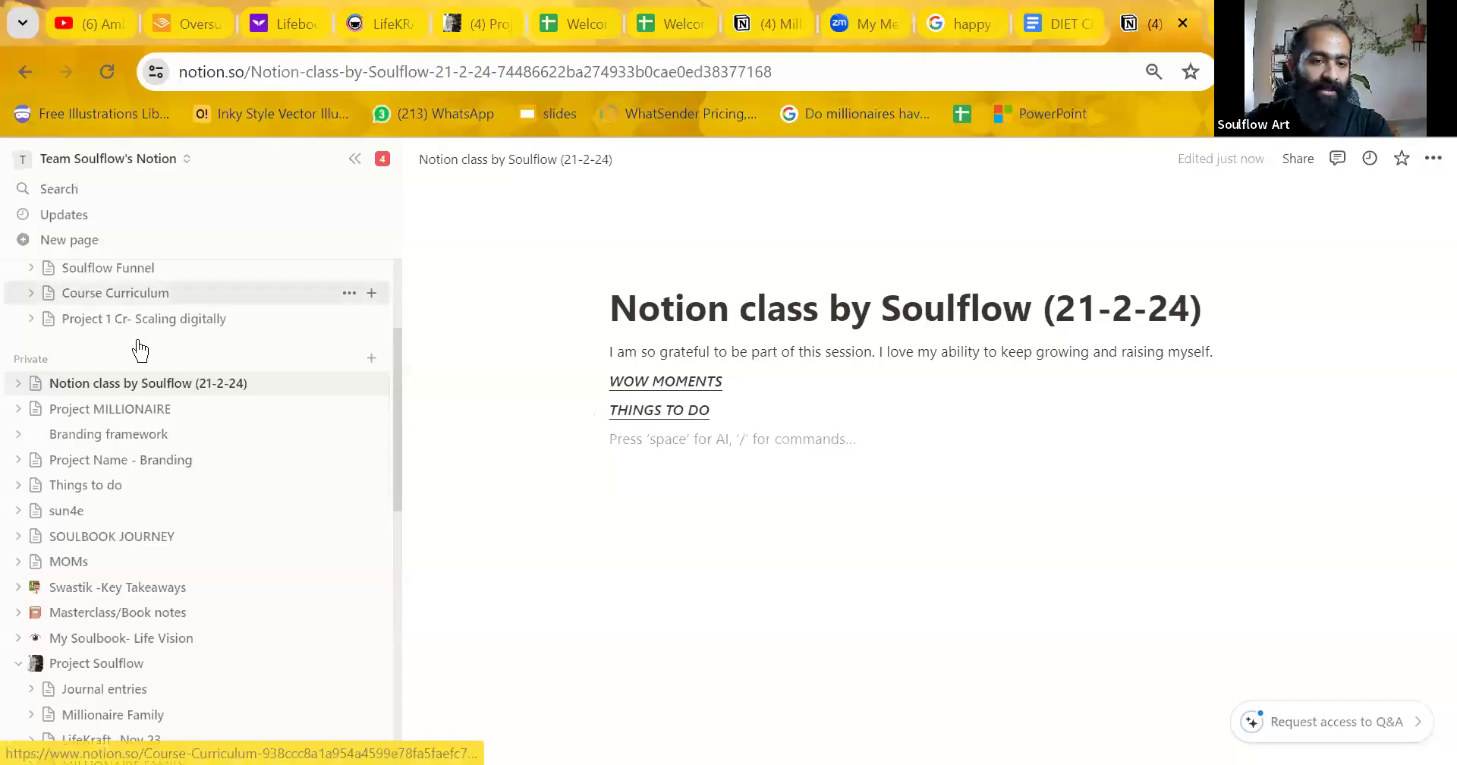
Switch to the guest workspace and return to the Team Soulflow's Notion workspace.
left_click(98, 159)
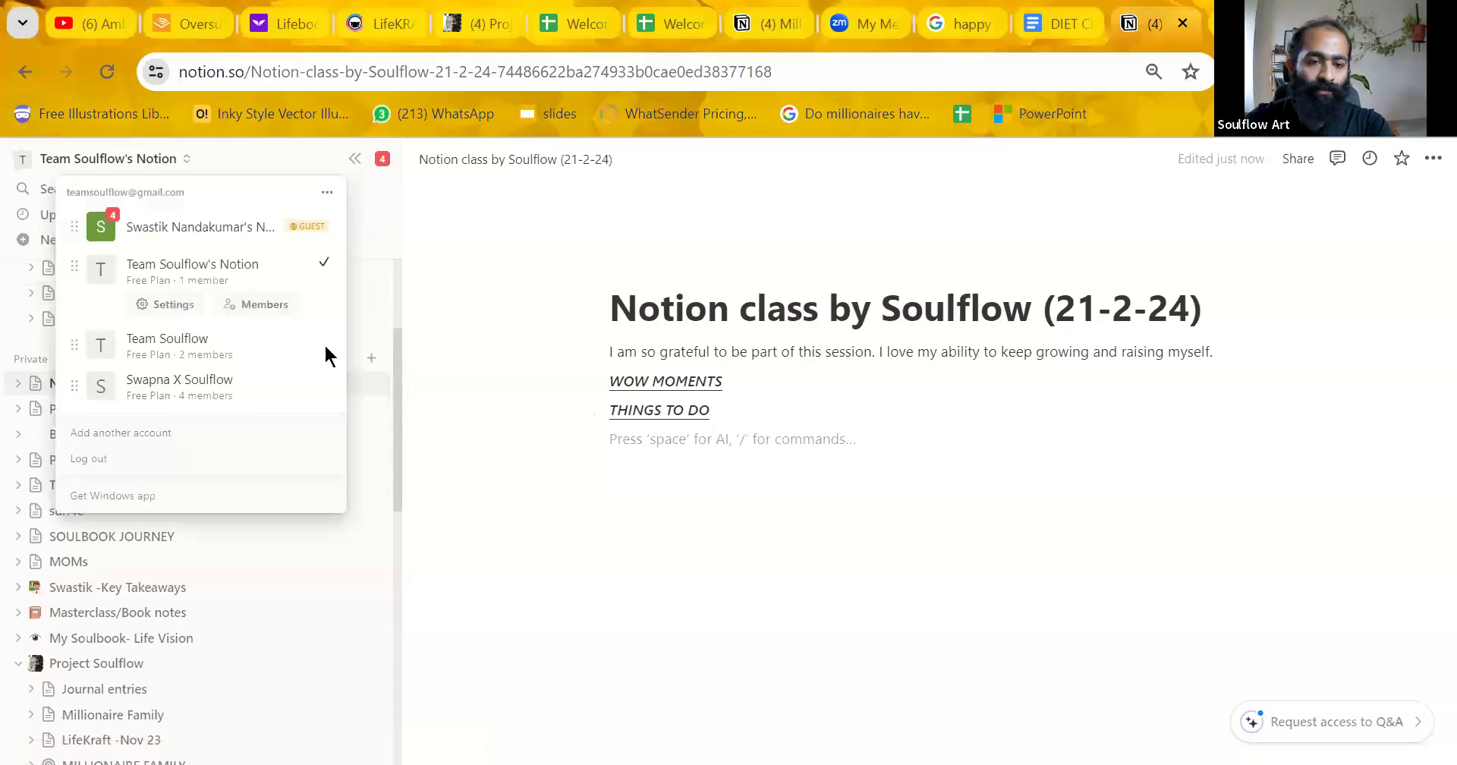
left_click(234, 239)
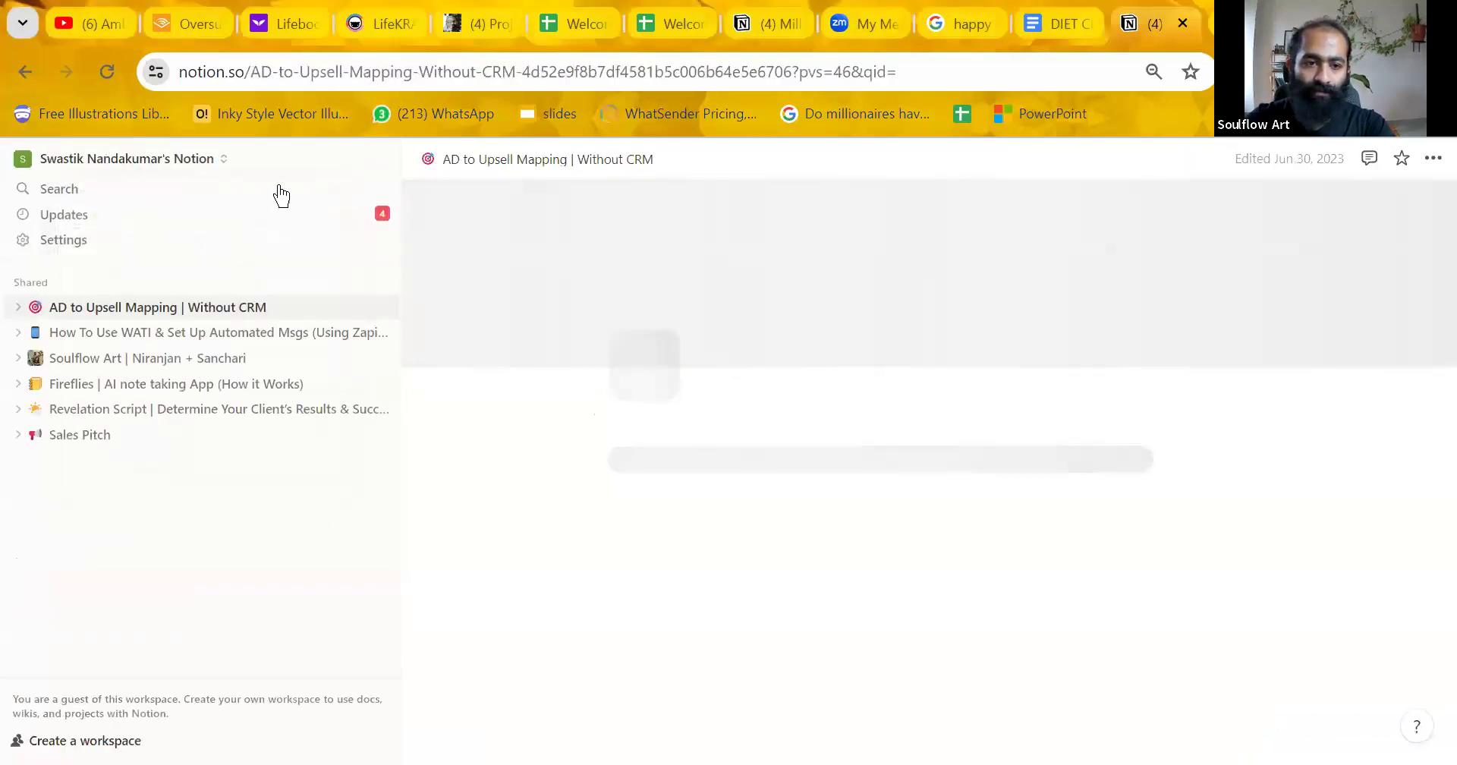
left_click(210, 160)
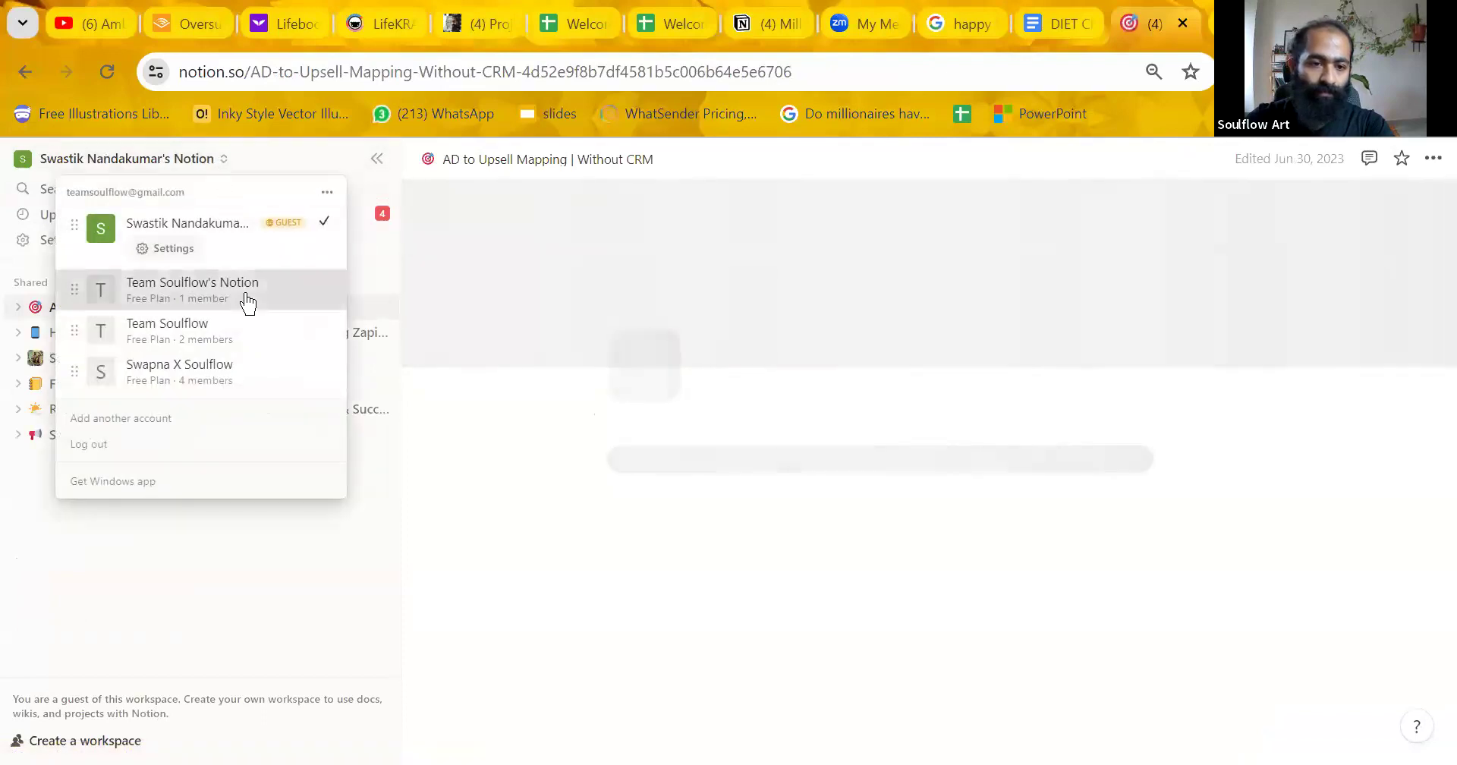
left_click(245, 300)
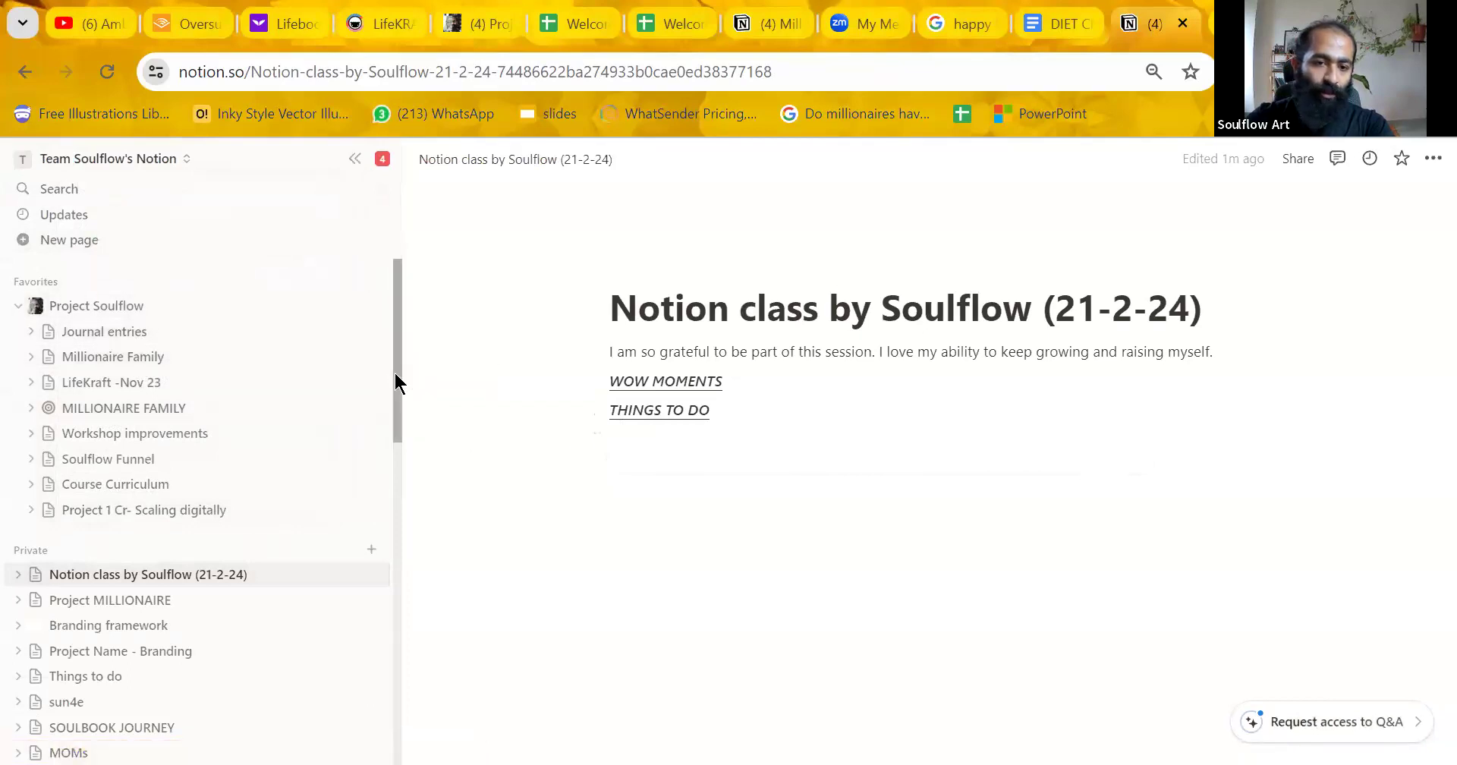
Open the My Soulbook- Life Vision page and look through its list of life-area subpages.
scroll(380, 539, "down", 5)
scroll(271, 526, "up", 1)
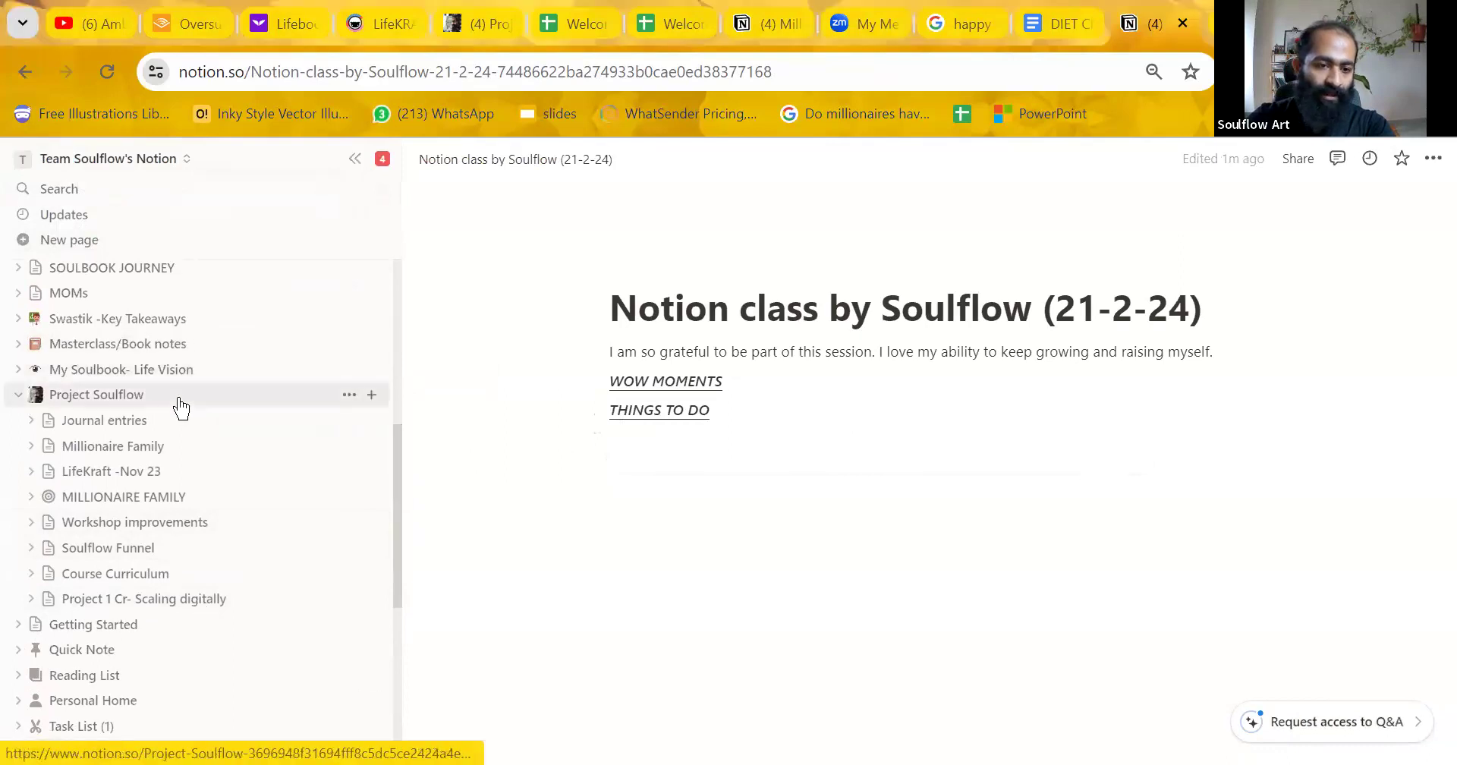
left_click(161, 379)
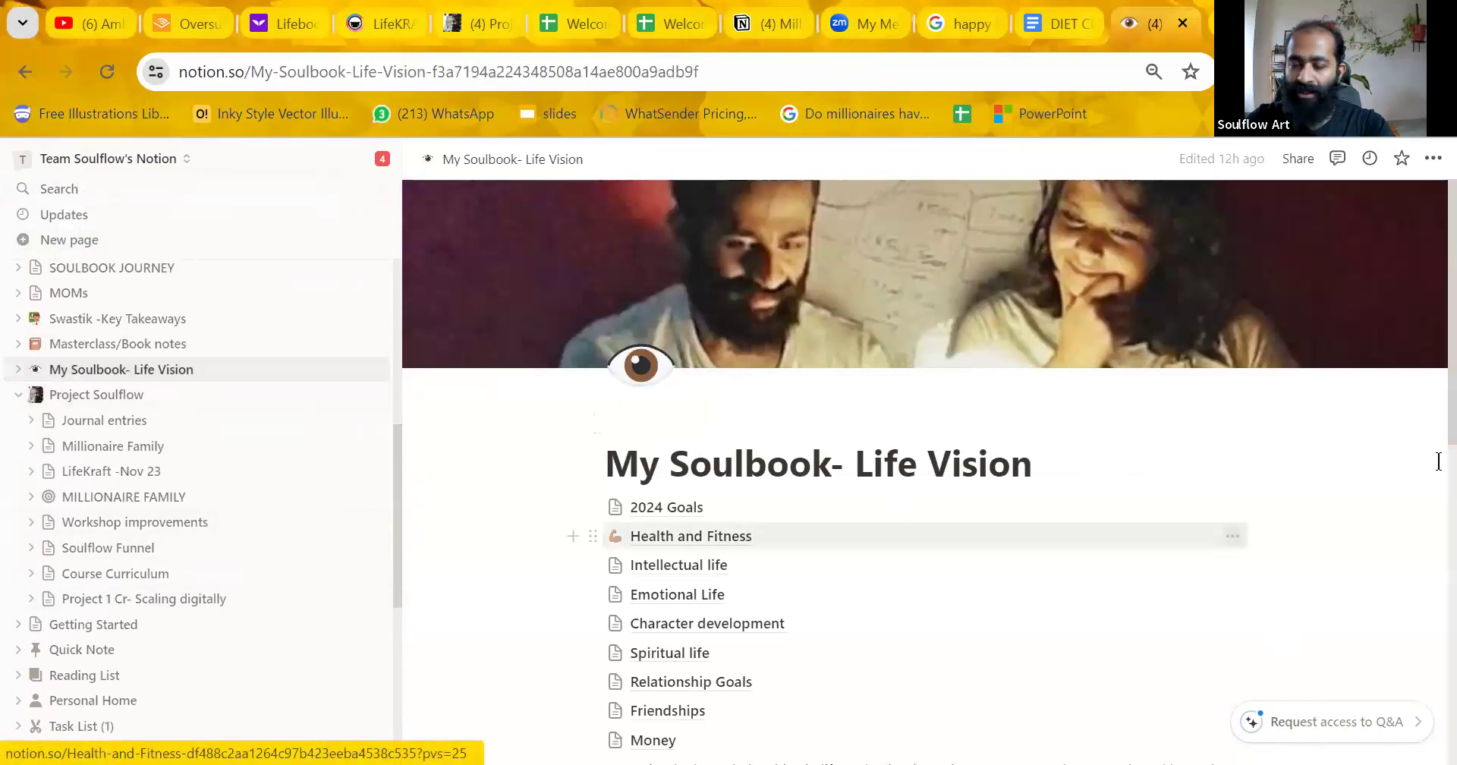
scroll(1439, 465, "down", 3)
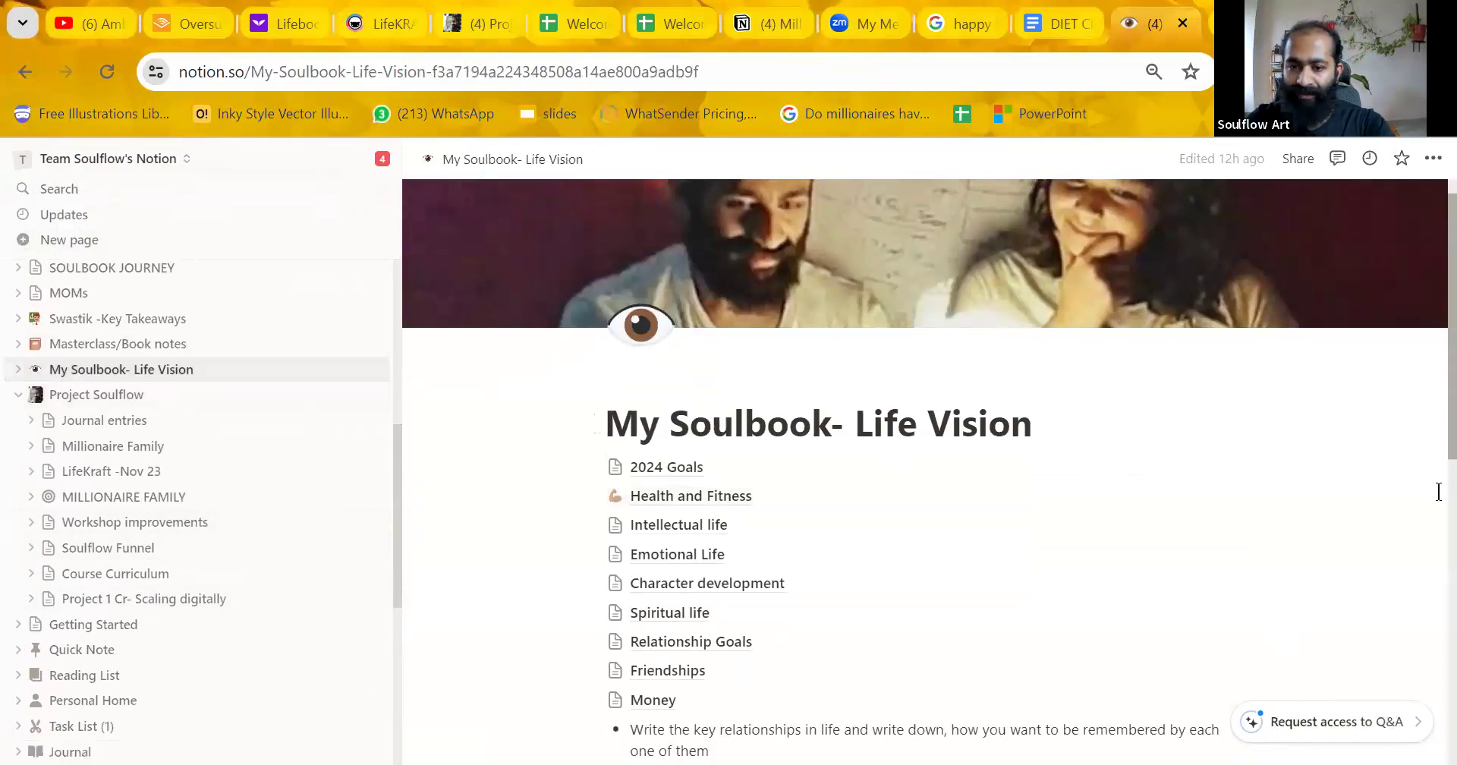
scroll(1439, 431, "up", 1)
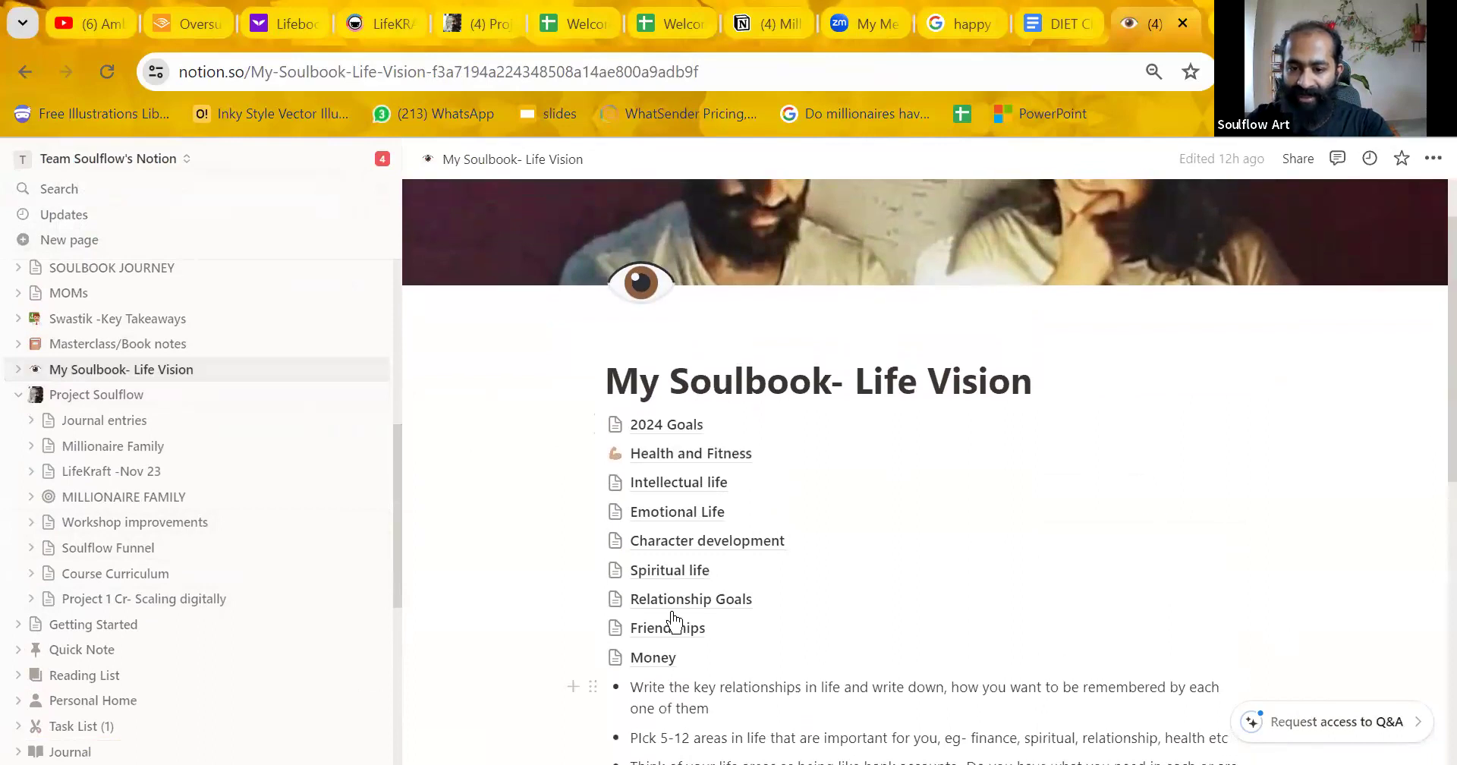
Open the Character development subpage and examine its headings, trait table, bullet lists and bold text.
left_click(688, 542)
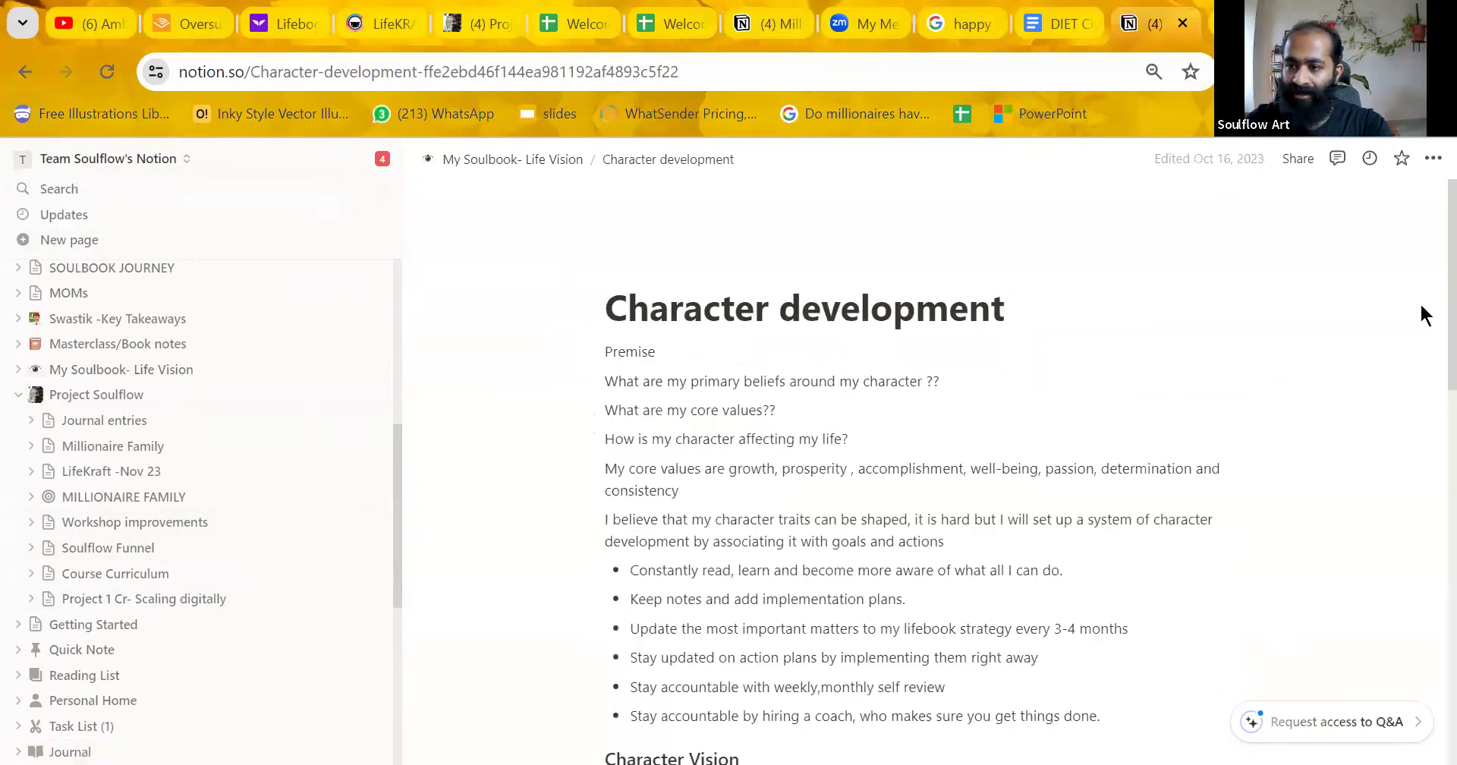
scroll(895, 324, "down", 5)
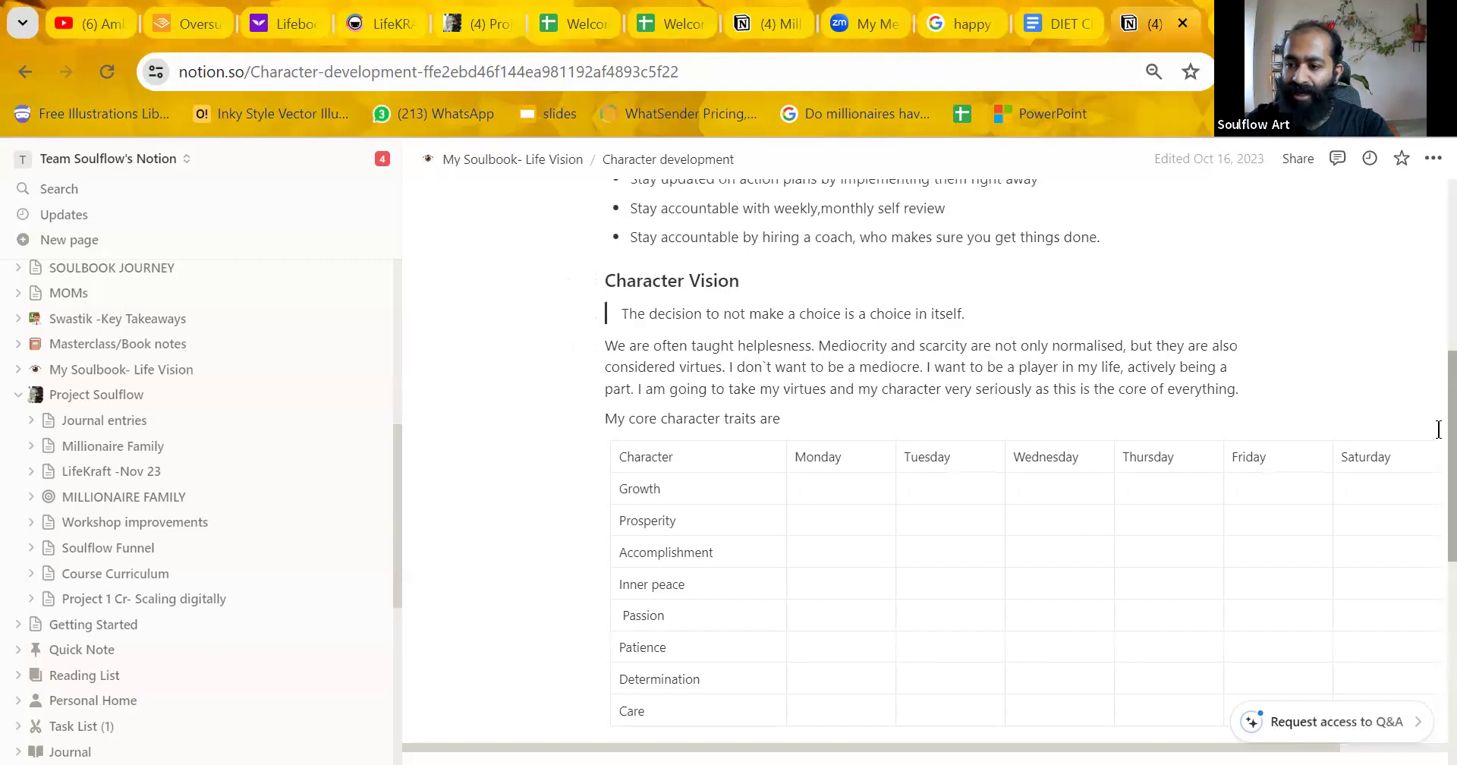
scroll(1377, 580, "down", 5)
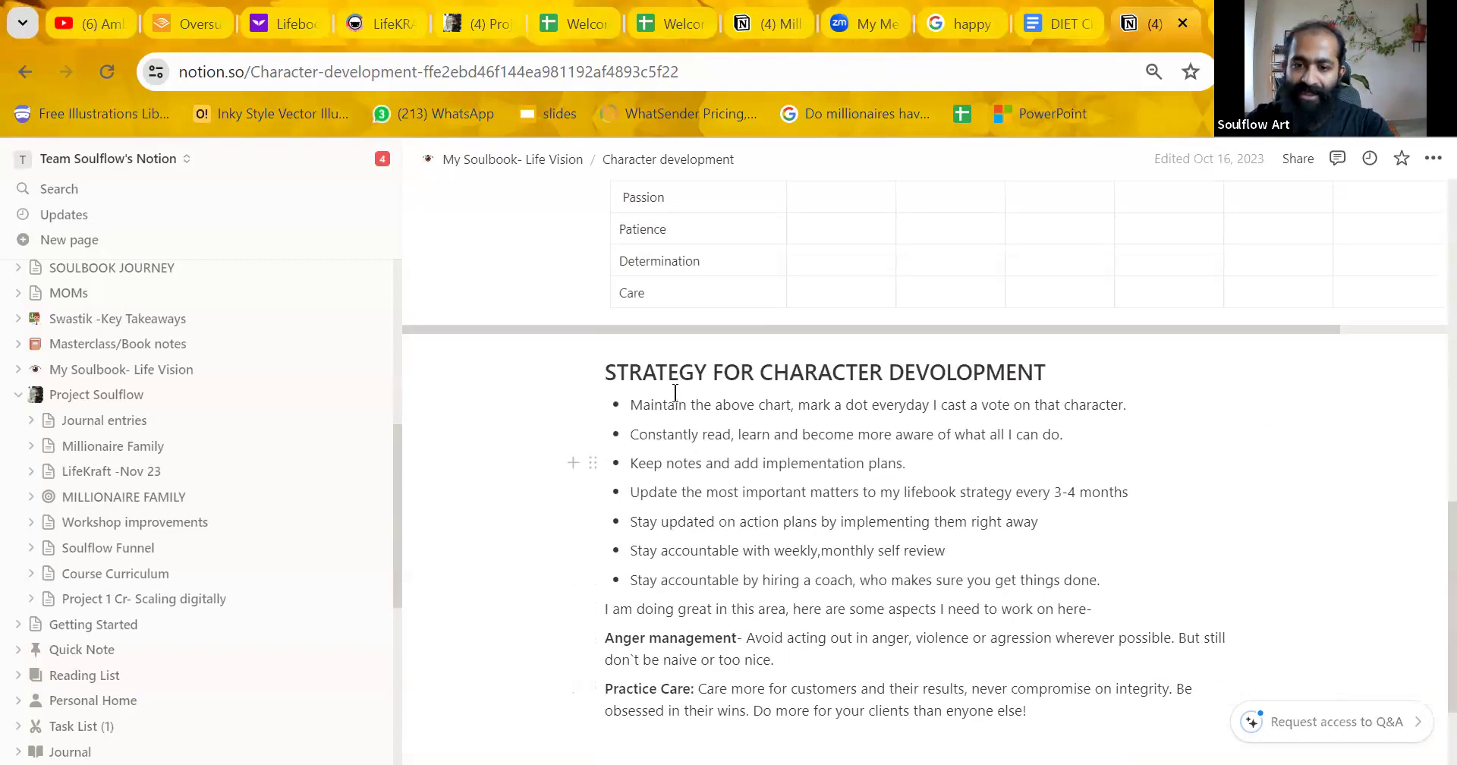
left_click_drag(655, 379, 773, 378)
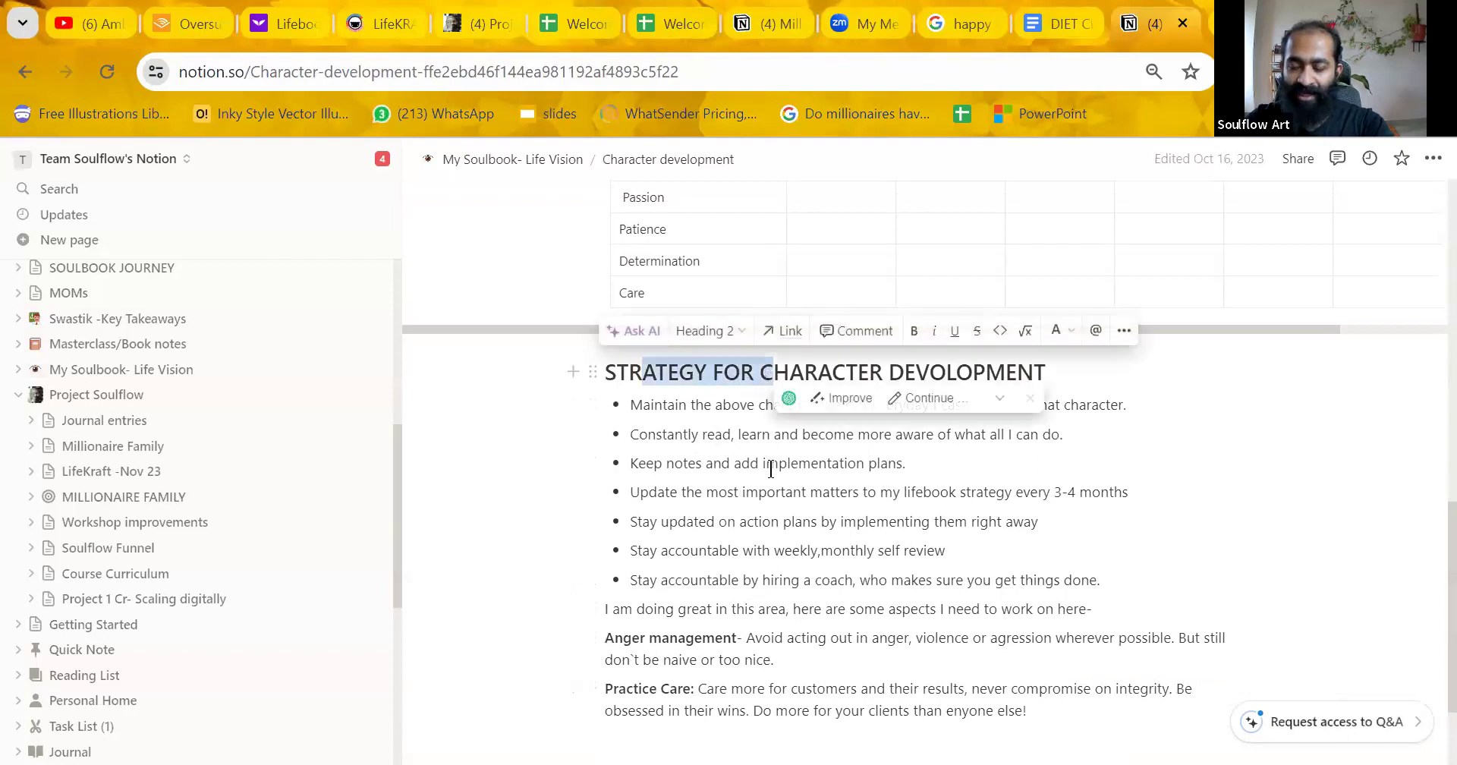
left_click_drag(742, 637, 615, 639)
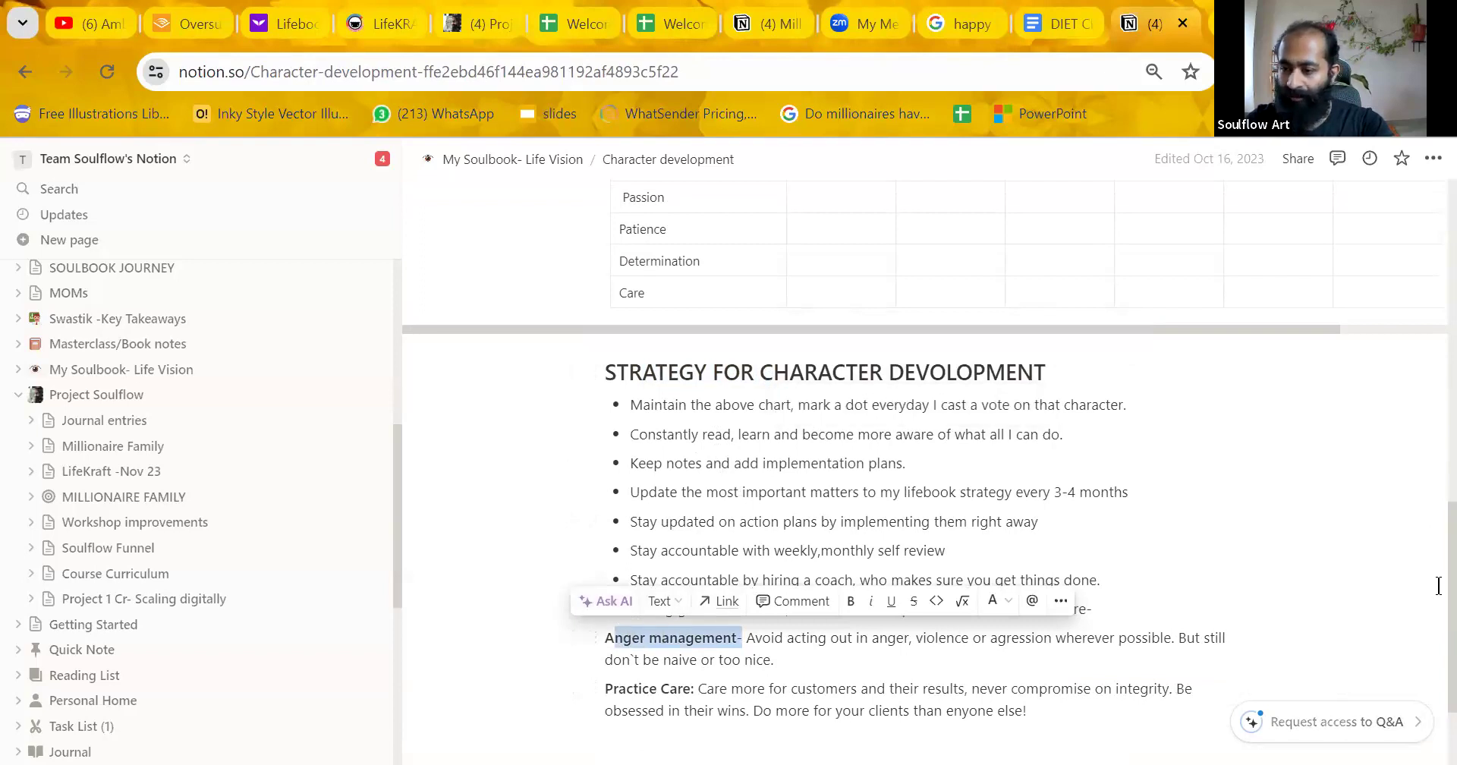
scroll(1438, 697, "down", 2)
scroll(1438, 570, "up", 3)
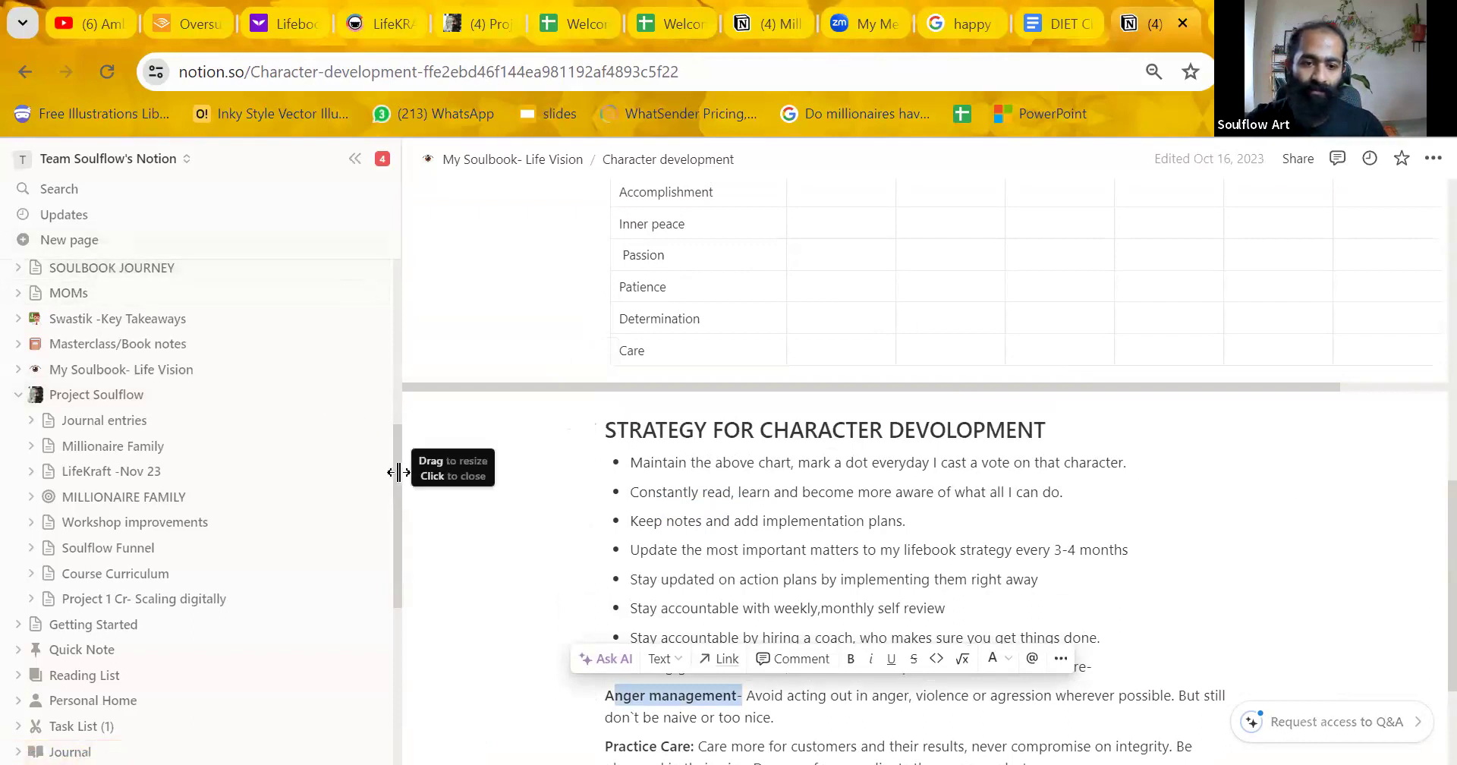
Return to the Notion class by Soulflow (21-2-24) page and place the cursor on the empty line below THINGS TO DO.
left_click_drag(394, 467, 396, 398)
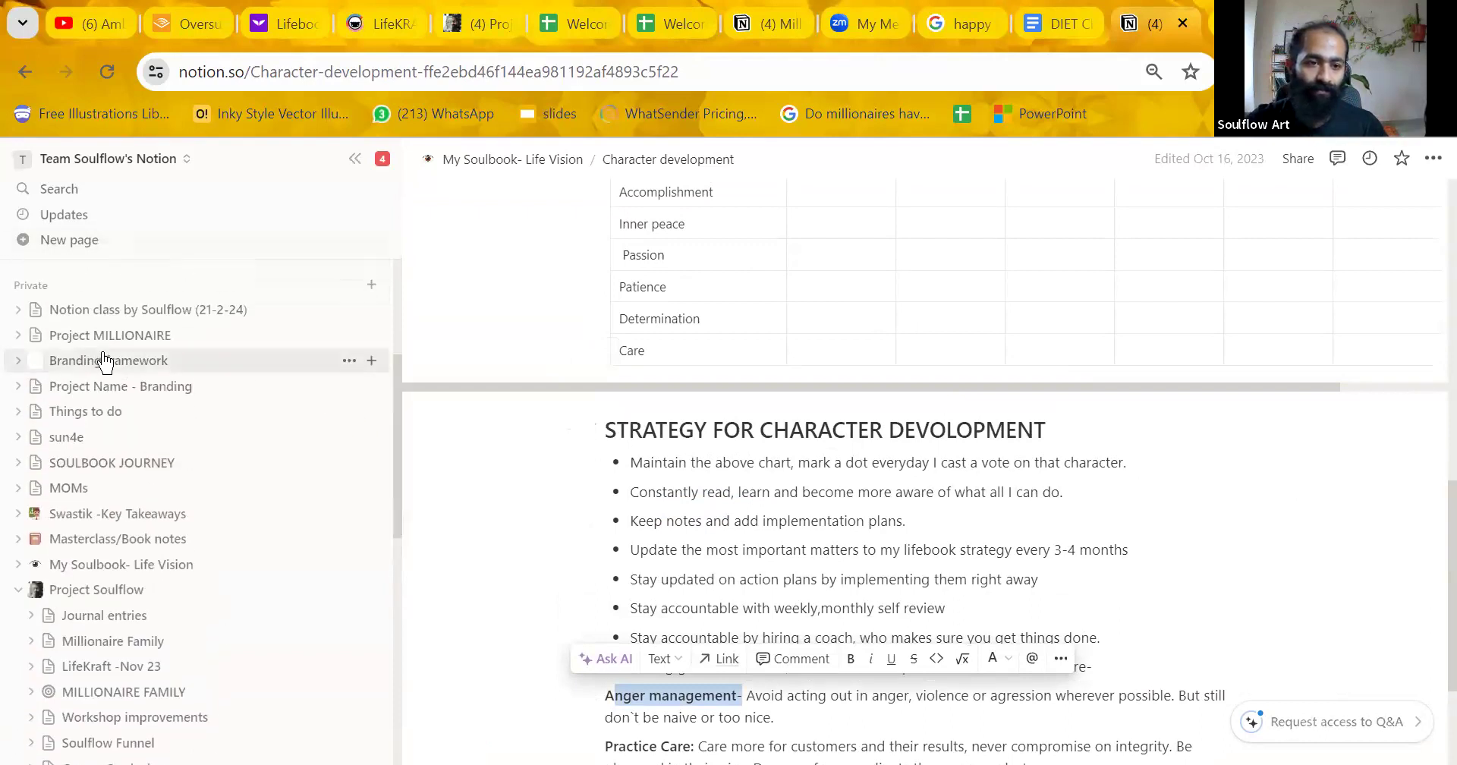
left_click(137, 310)
left_click(756, 446)
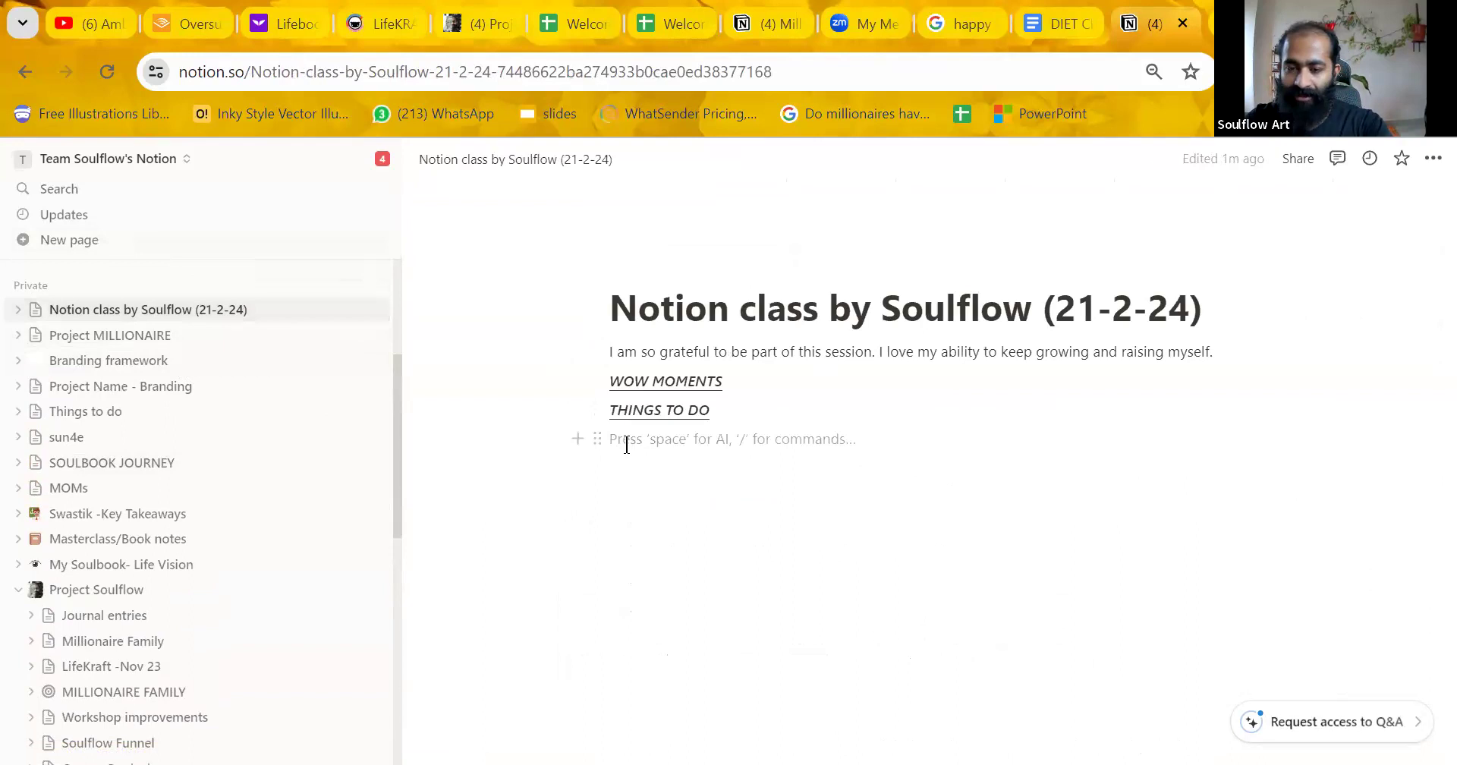
Try the sample text "jhfb jh" on the line below THINGS TO DO and delete it again.
type("jhfb jh")
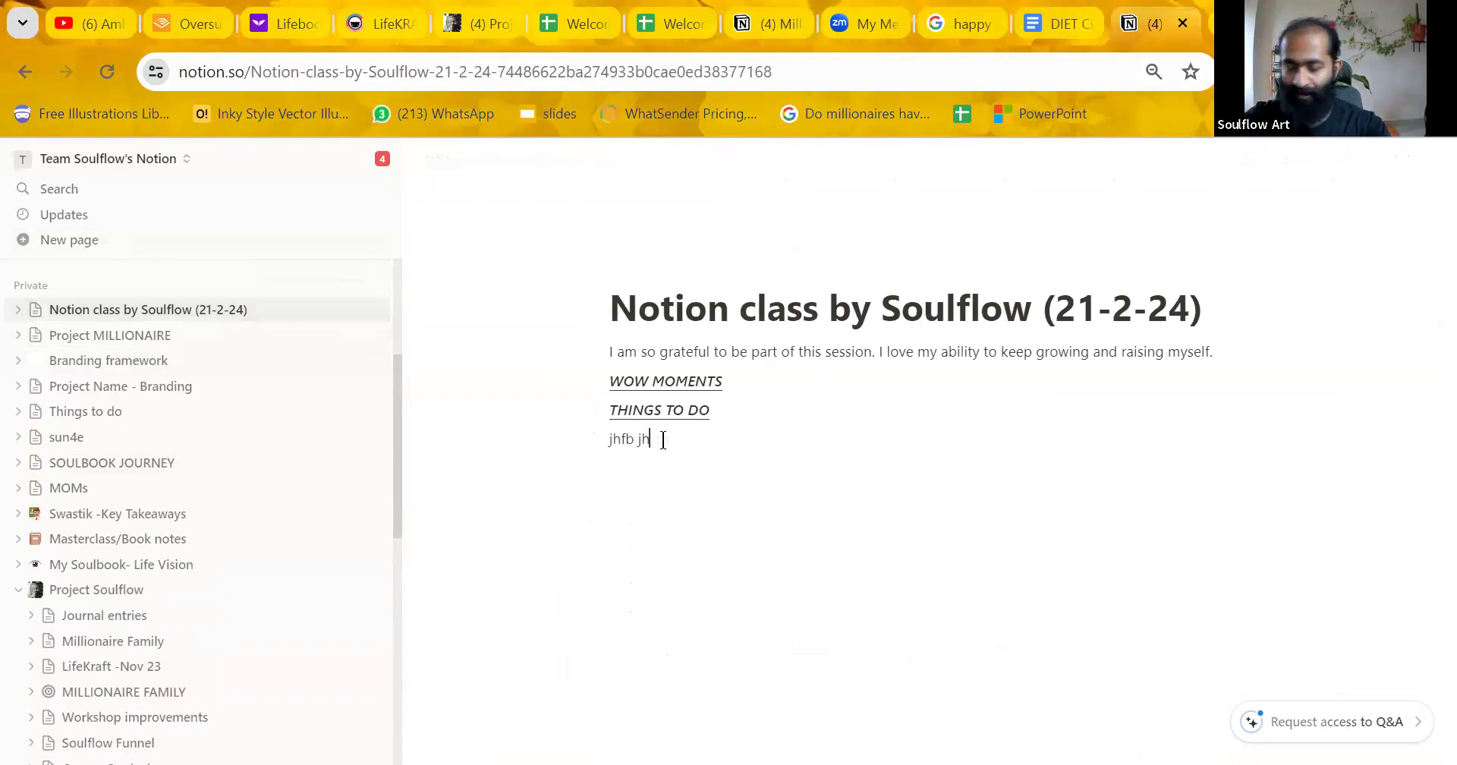
key("BackSpace")
key("BackSpace")
key("BackSpace")
key("BackSpace")
key("BackSpace")
key("BackSpace")
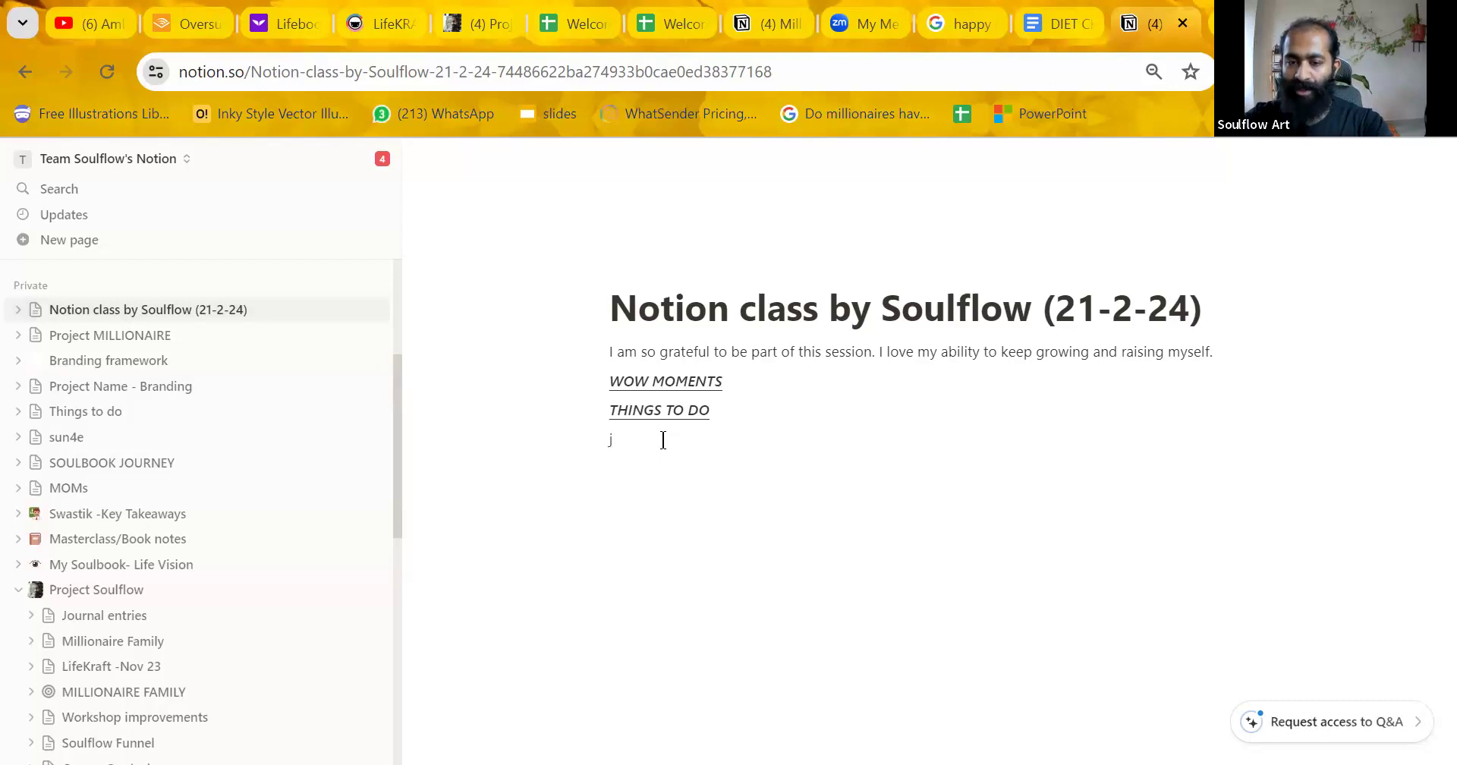
key("BackSpace")
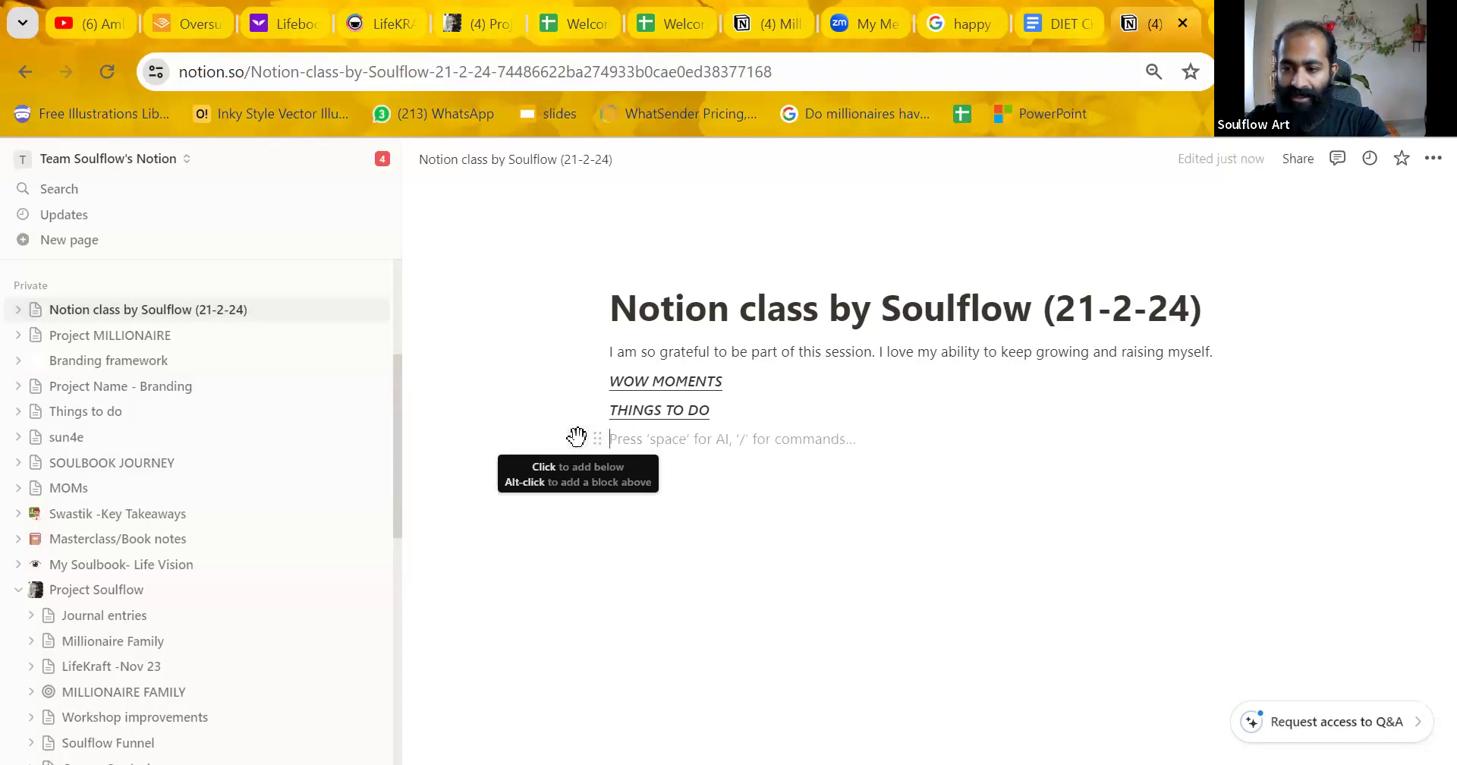
Insert an empty Heading 1 block below the THINGS TO DO line.
left_click(730, 413)
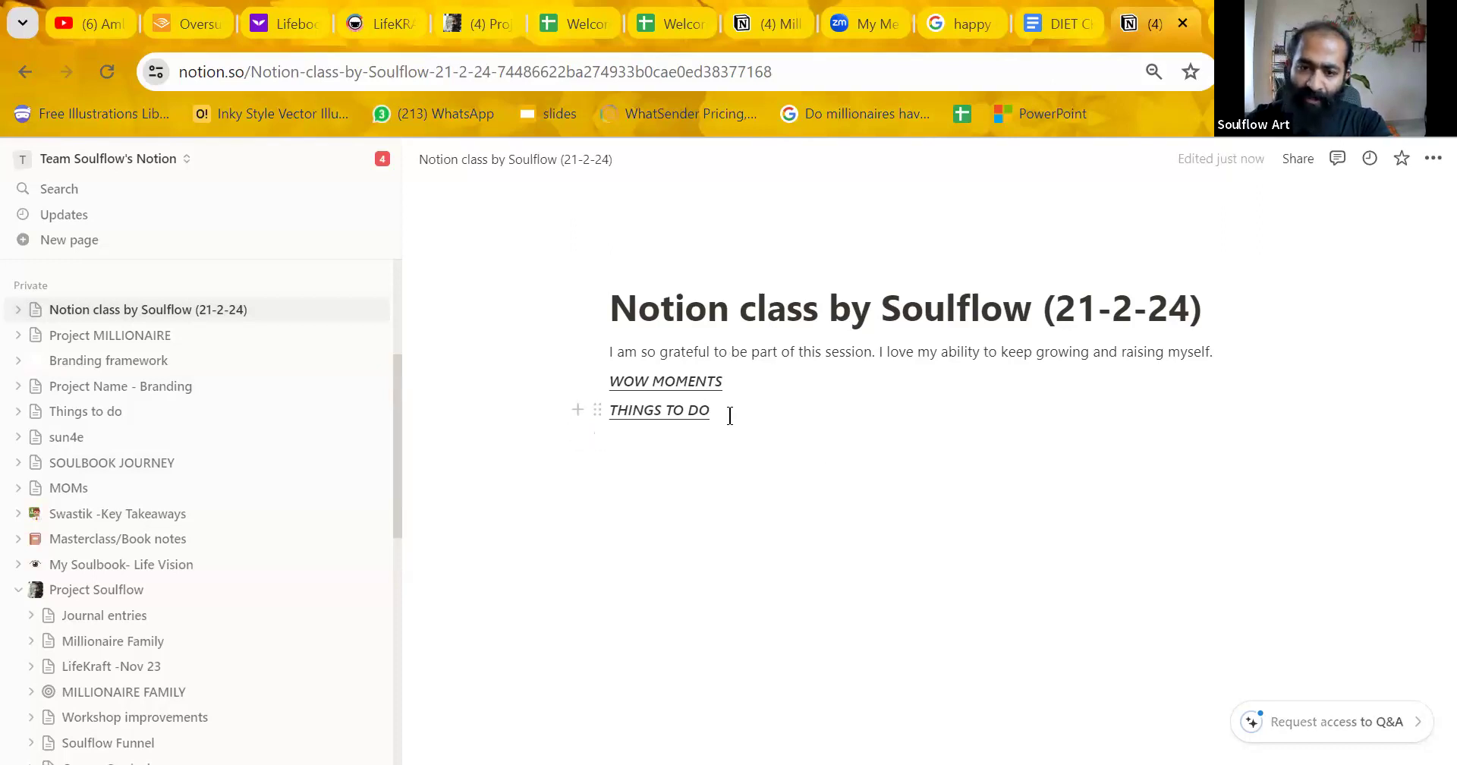
key("Down")
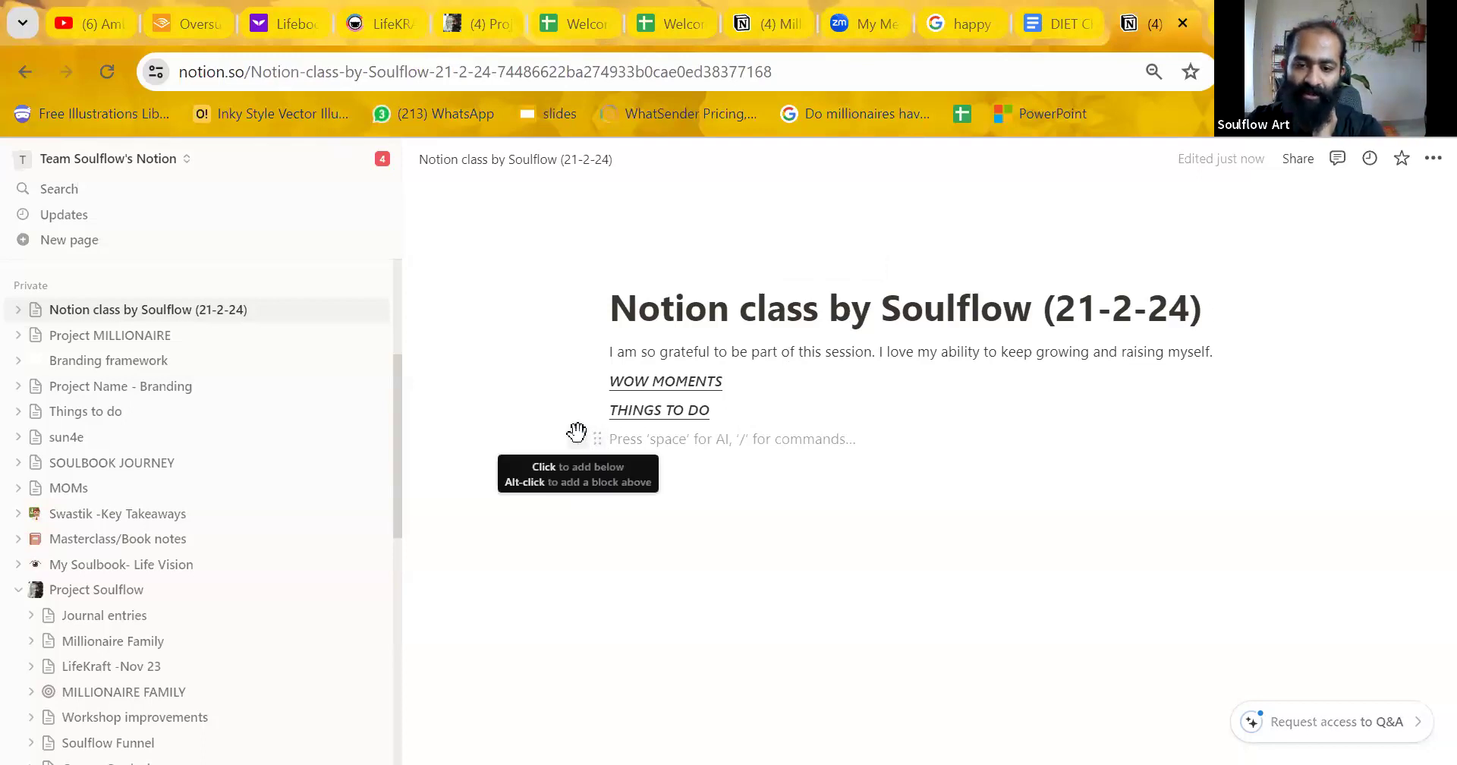
left_click(577, 433)
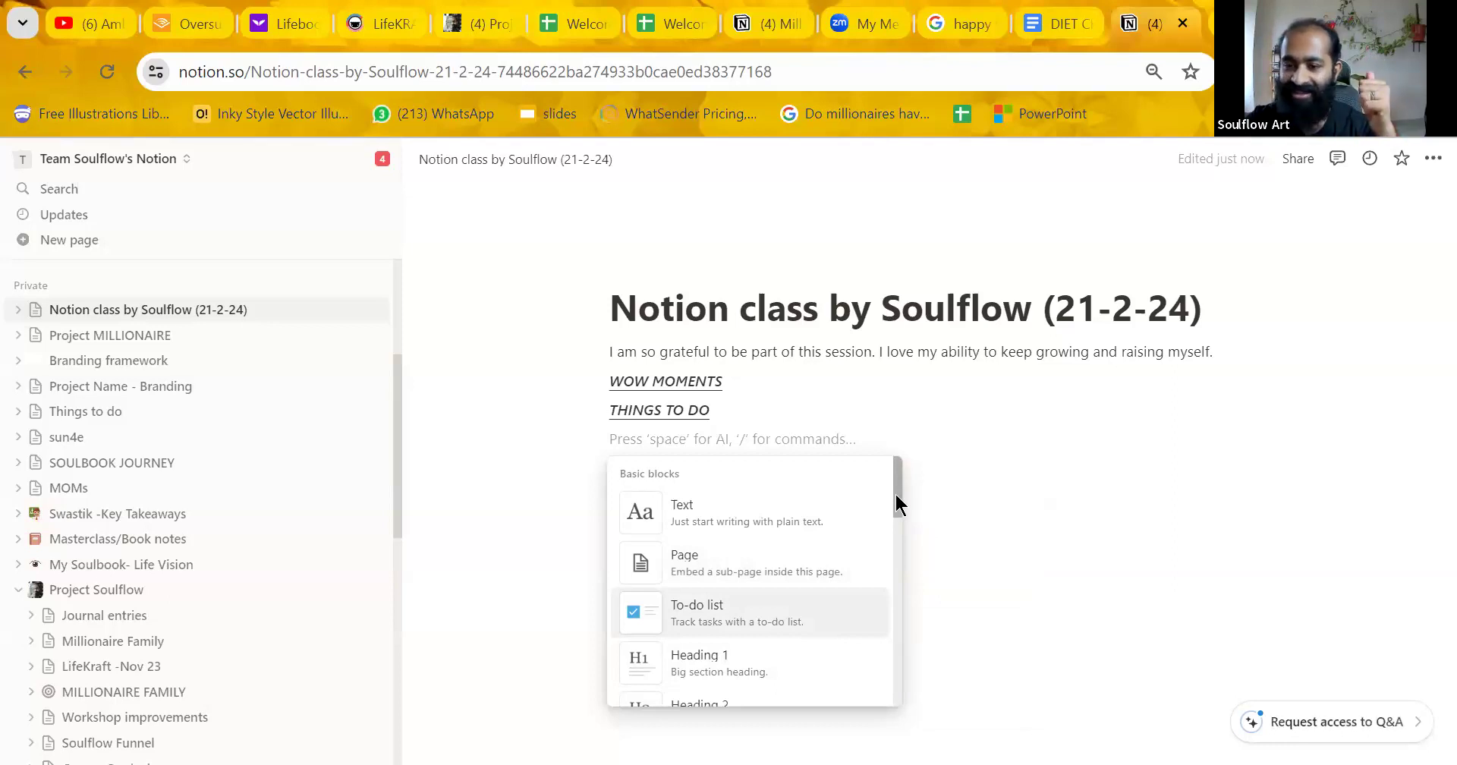
mouse_move(895, 491)
left_mouse_down()
mouse_move(909, 539)
mouse_move(909, 513)
left_mouse_up()
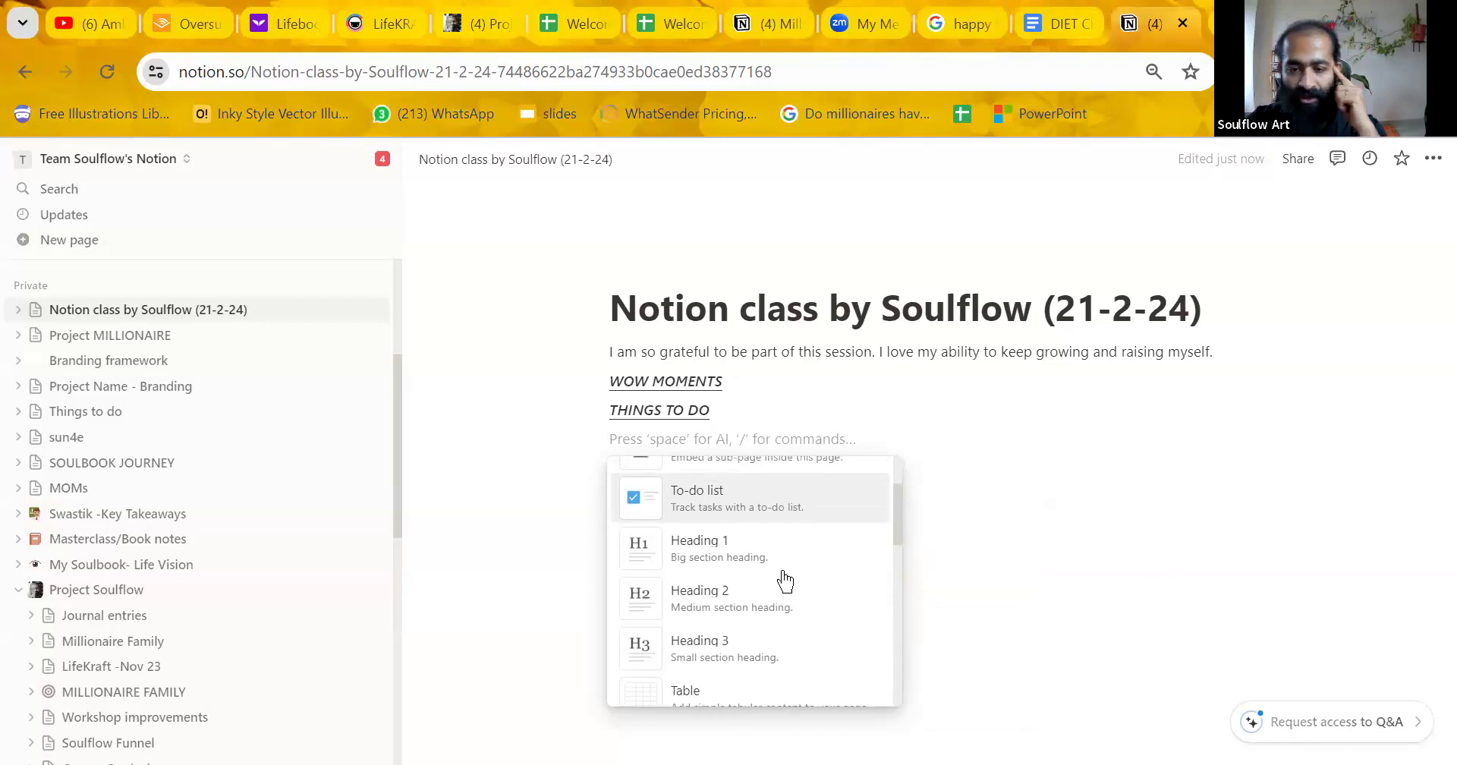
left_click(745, 538)
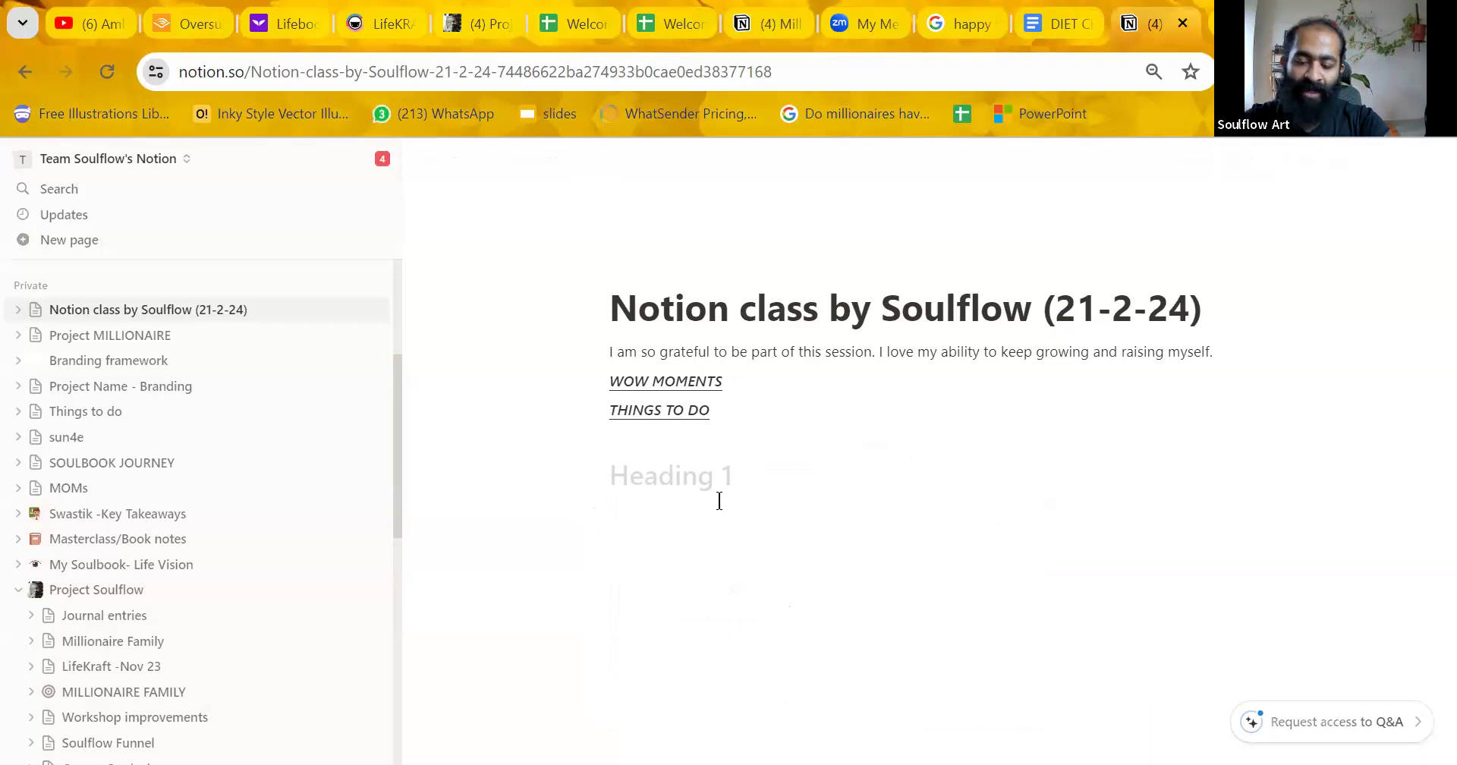
Enter CHAPTER 1 as the text of the empty Heading 1 block and start a plain text line below it.
type("CHAP")
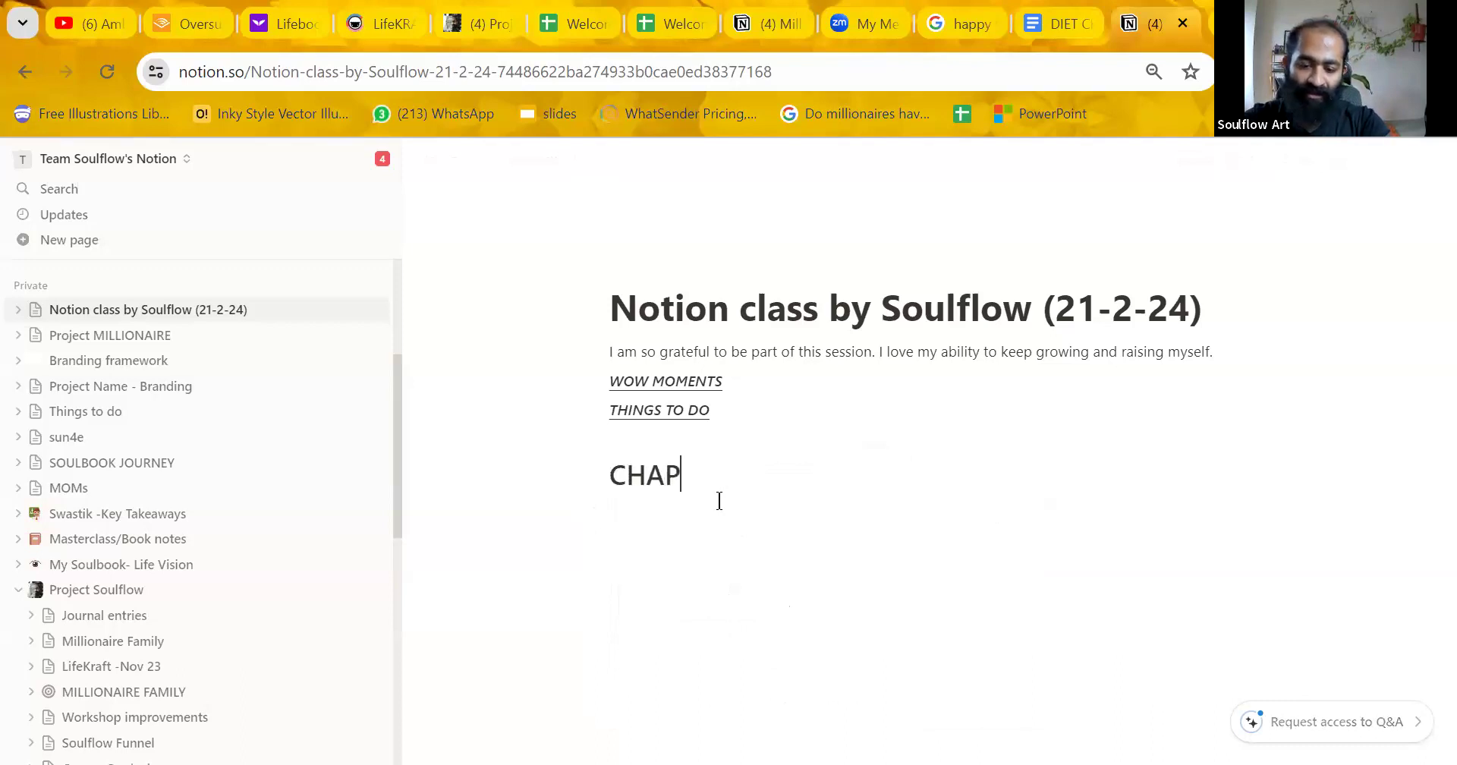
type("TER 1")
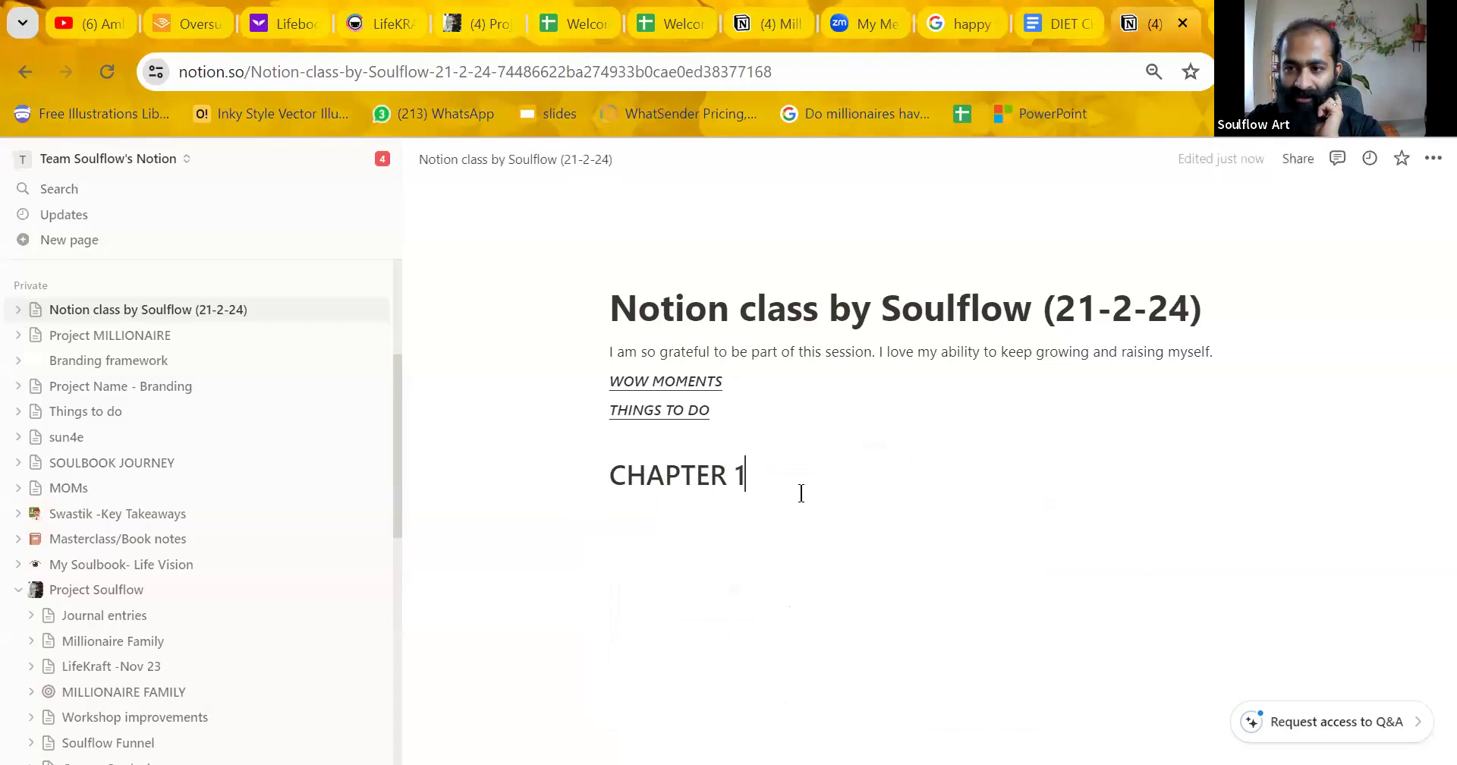
key("Return")
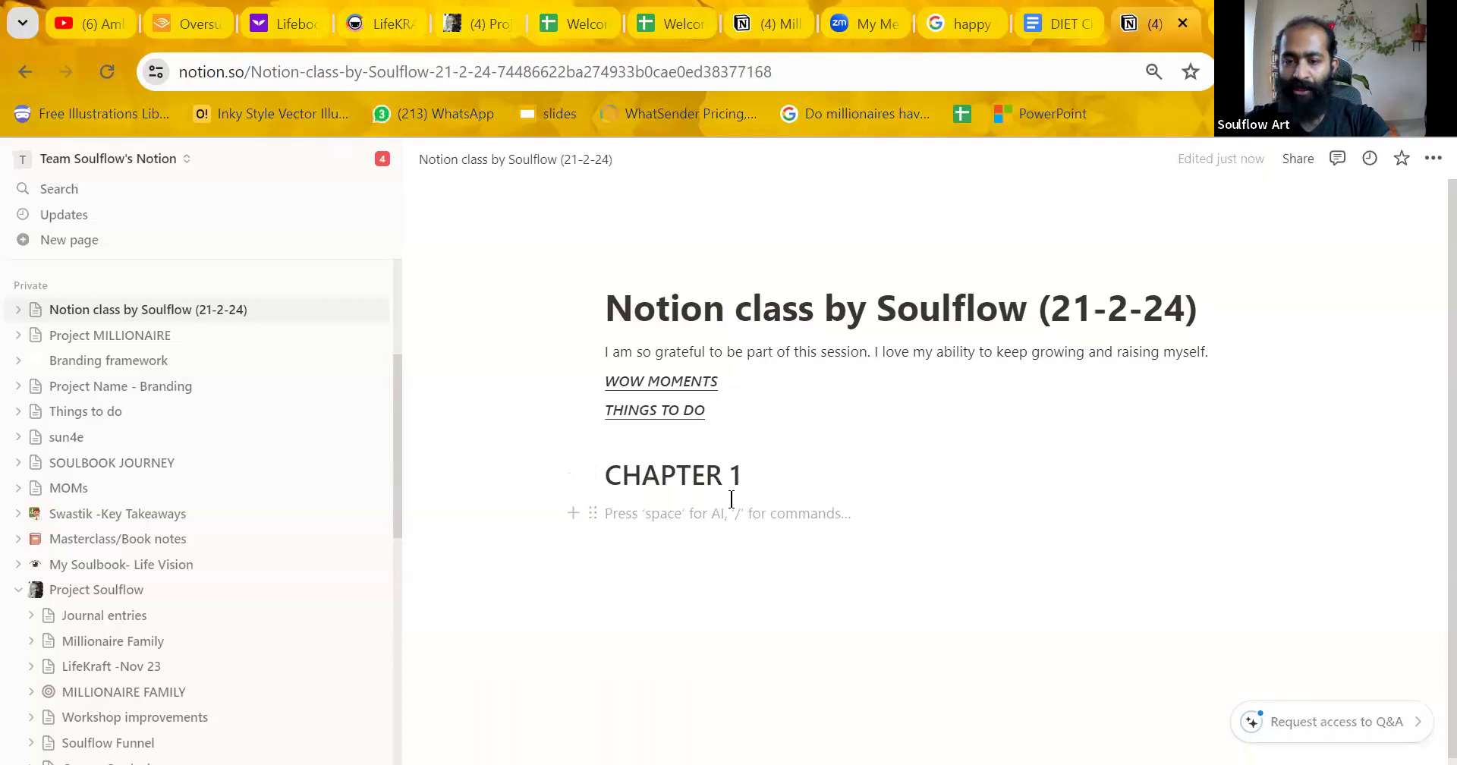
Write "This is the introductory chapter, miss this portion at your own peril." on the line below the CHAPTER 1 heading.
type("Th")
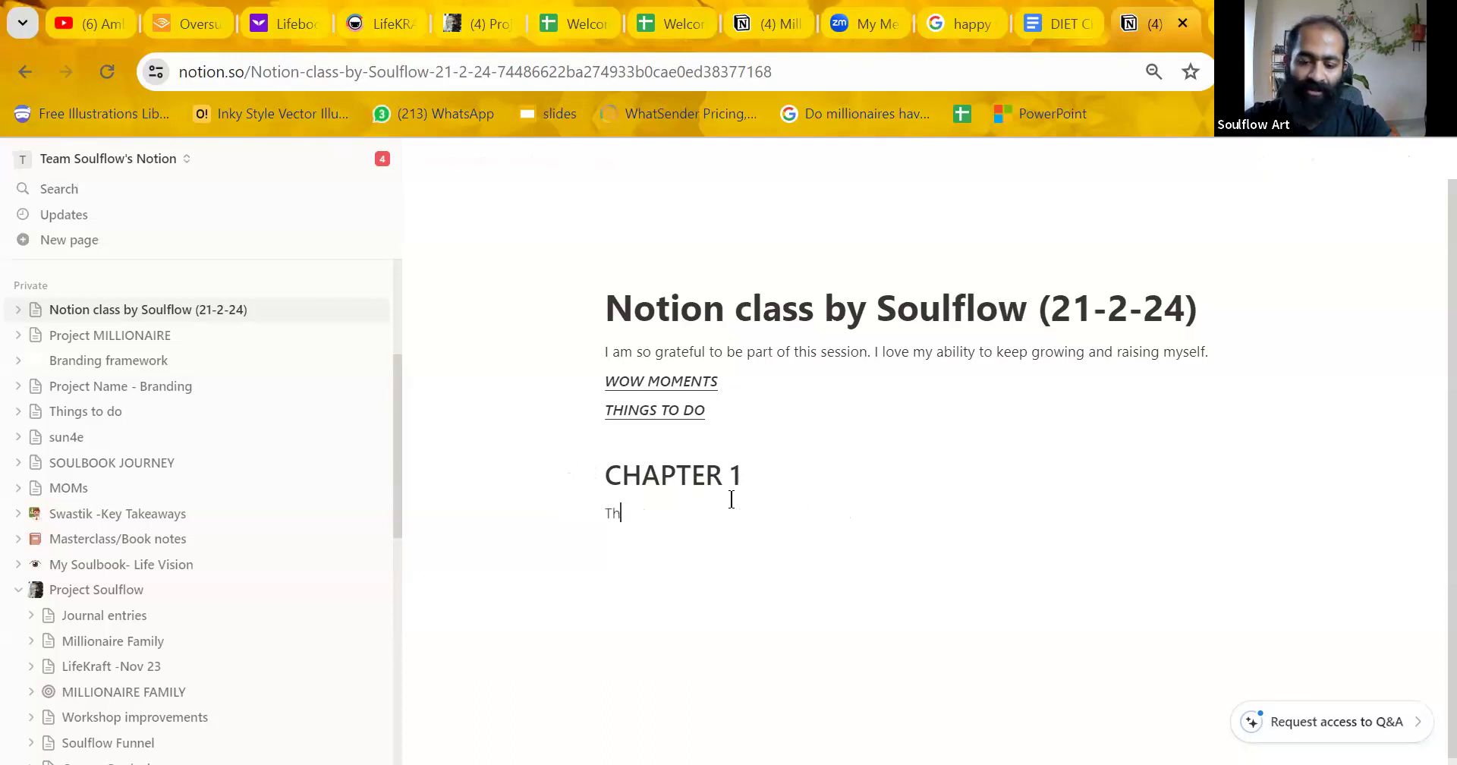
type("is is th")
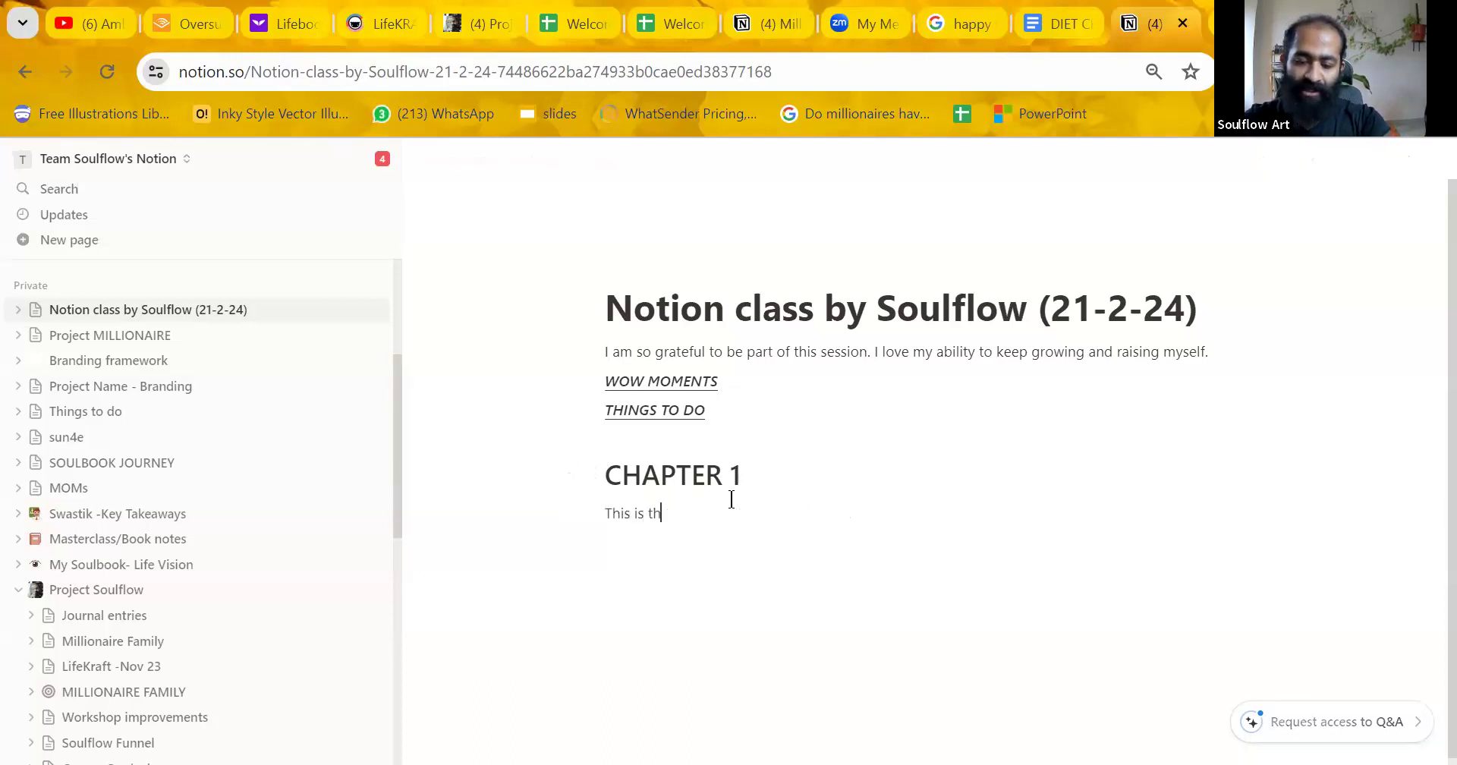
type("e introducto")
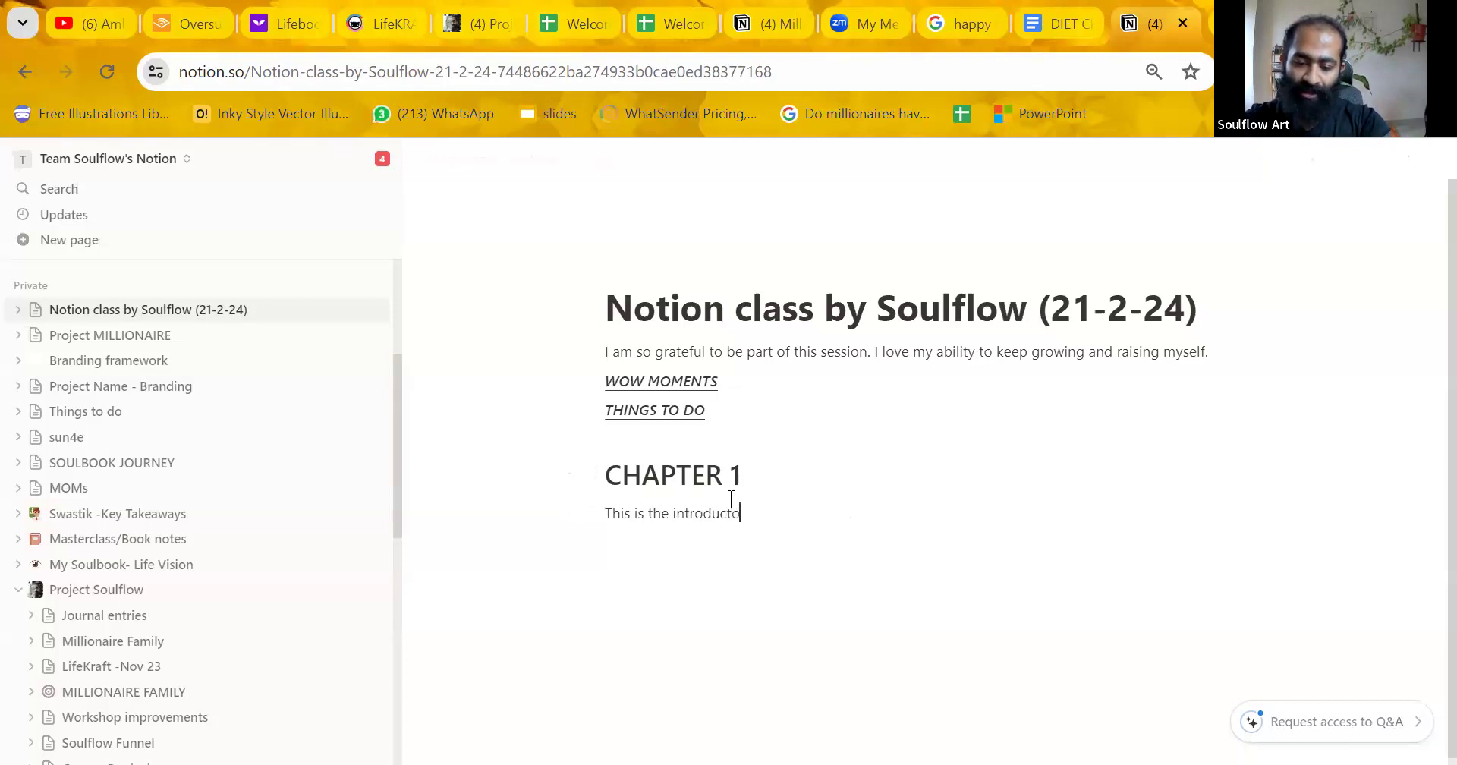
type("ry chapter,")
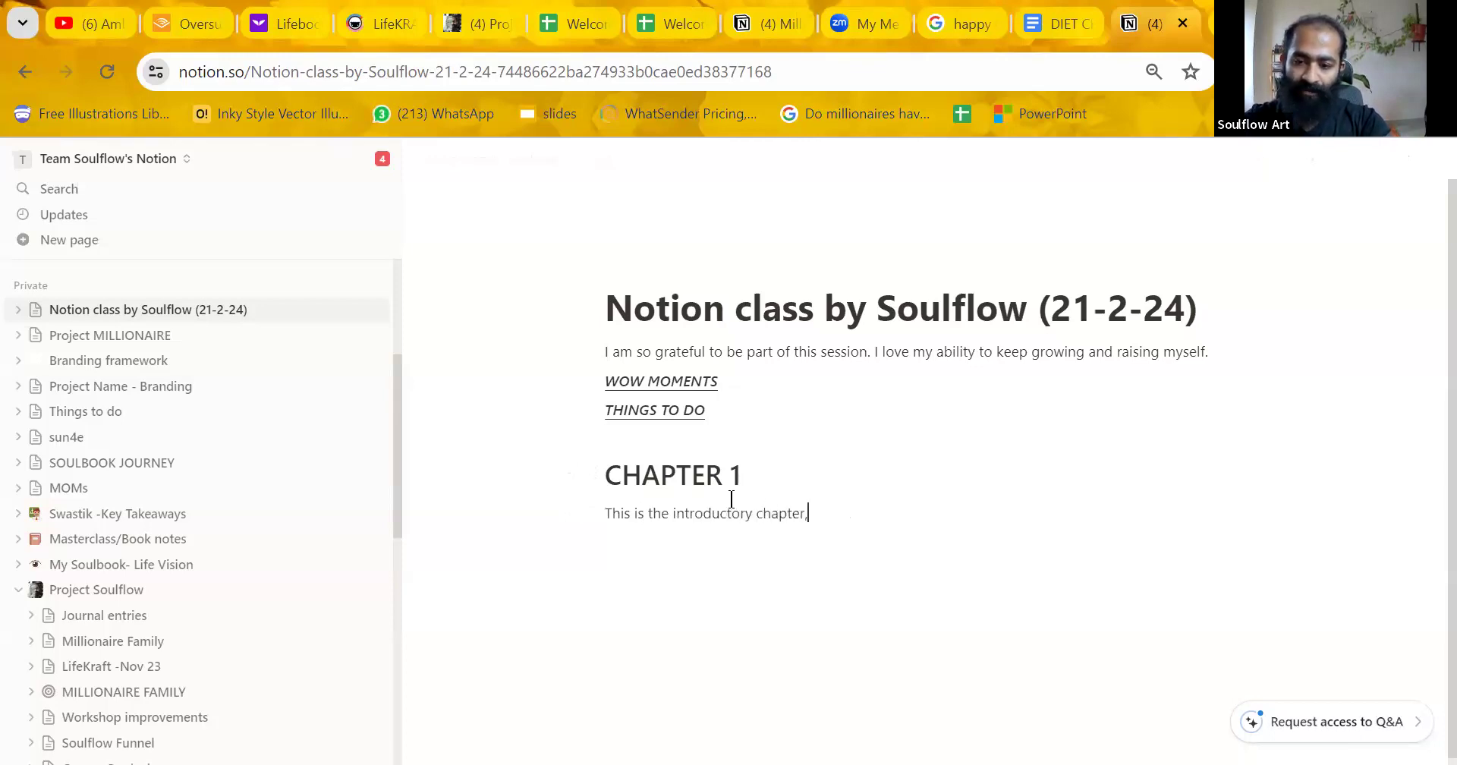
type(" read")
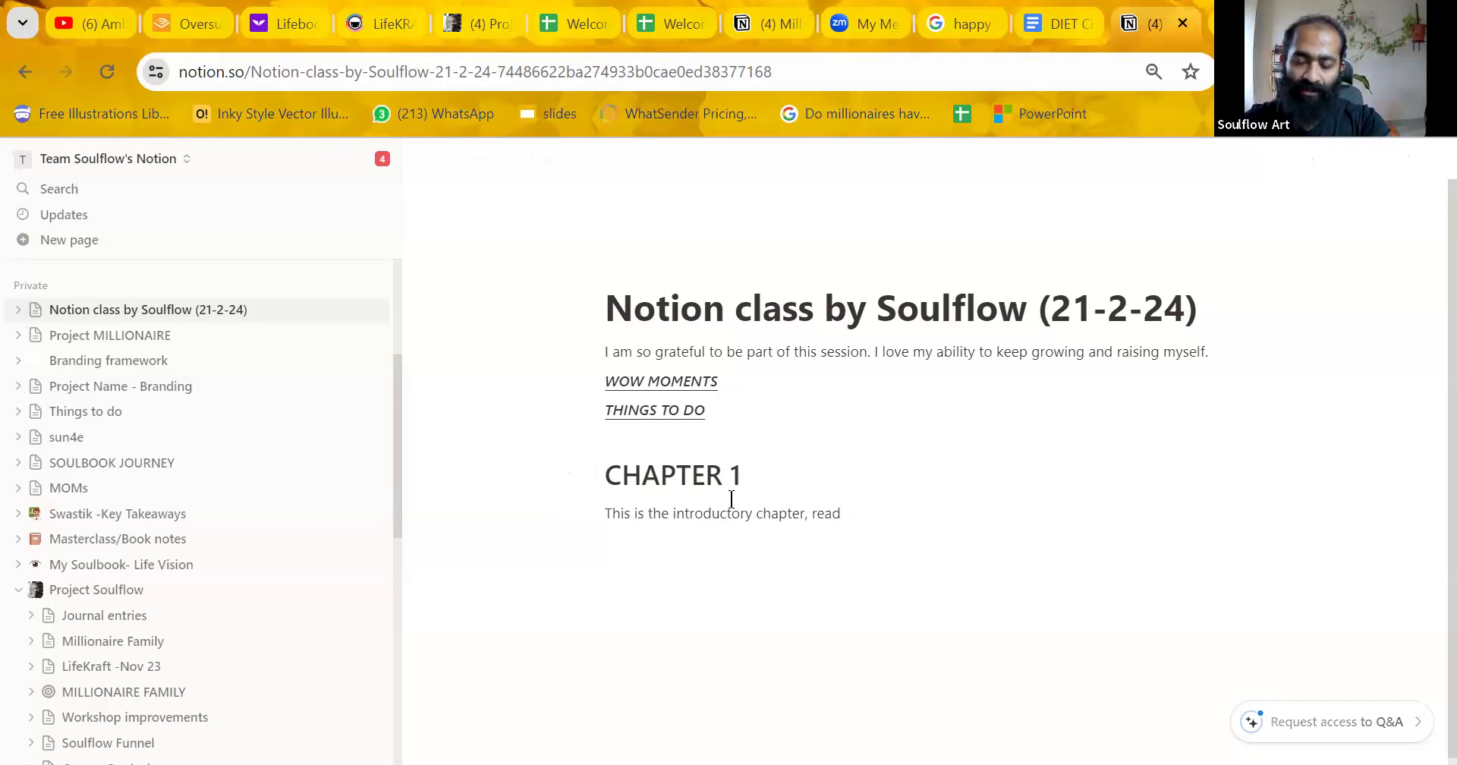
type(" this o")
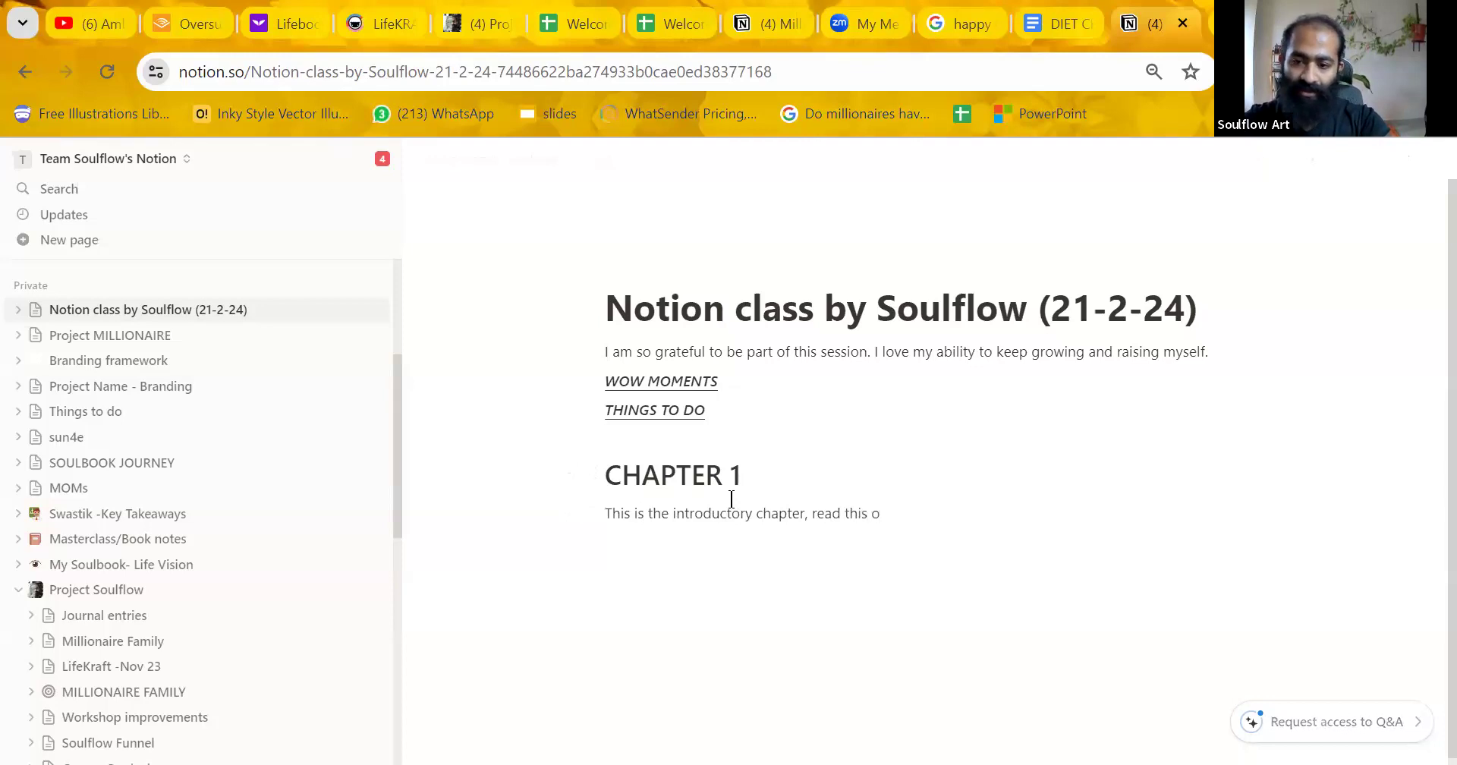
type("ortio")
key("BackSpace")
key("BackSpace")
key("BackSpace")
key("BackSpace")
key("BackSpace")
key("BackSpace")
key("BackSpace")
key("BackSpace")
key("BackSpace")
key("BackSpace")
key("BackSpace")
key("BackSpace")
key("BackSpace")
key("BackSpace")
key("BackSpace")
key("BackSpace")
type("miss this portion at yo")
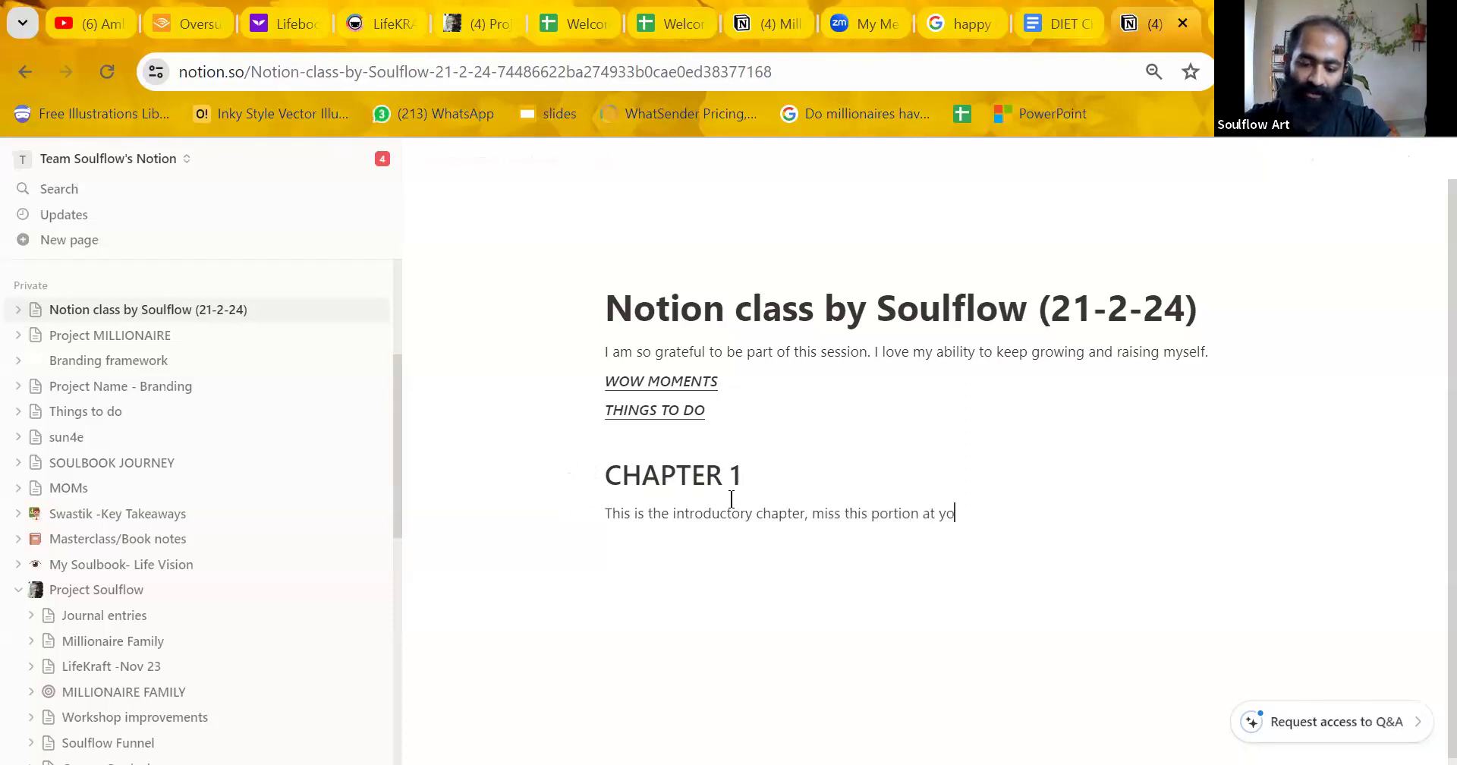
type("ur own peril.")
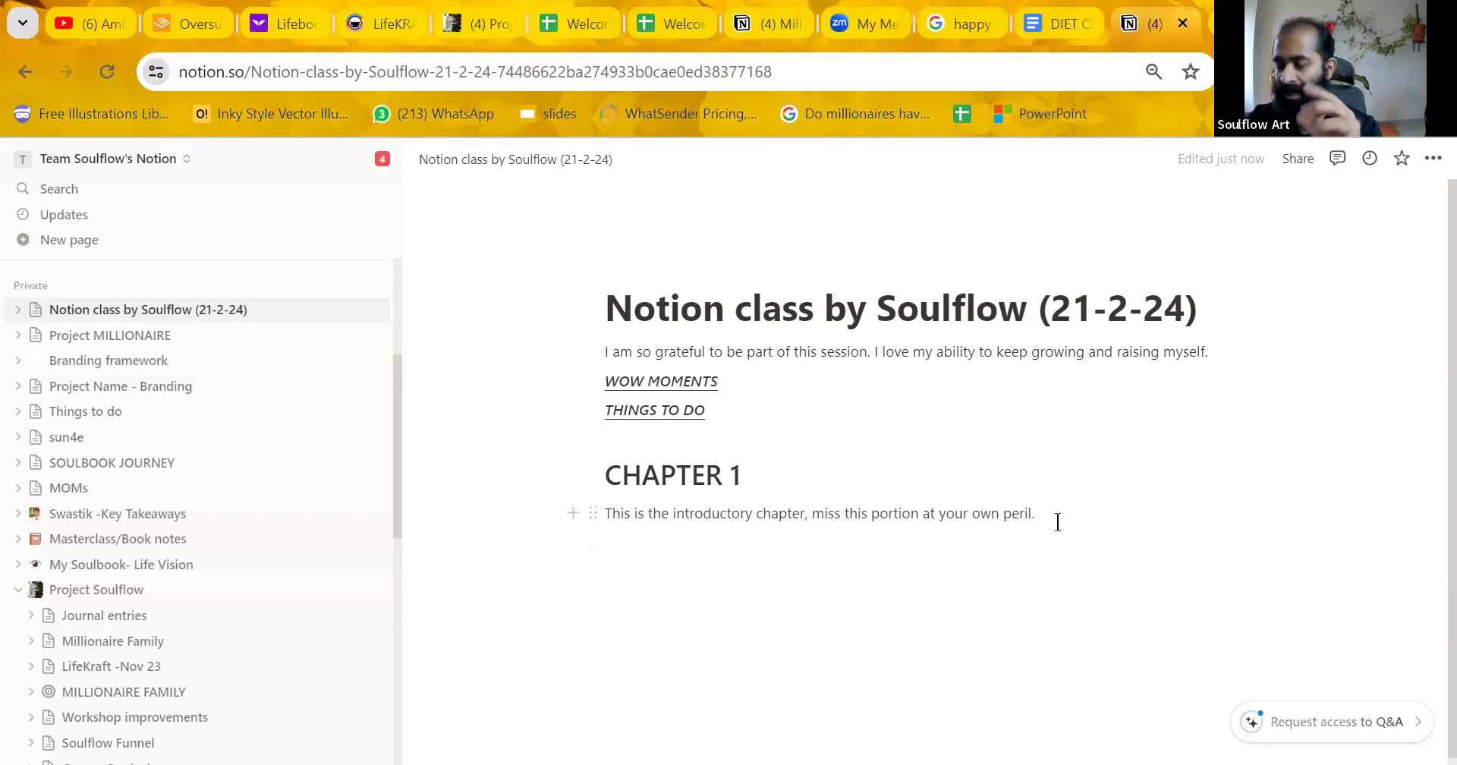
Add a Heading 2 block below the introductory sentence with the text "Heading 2".
key("Down")
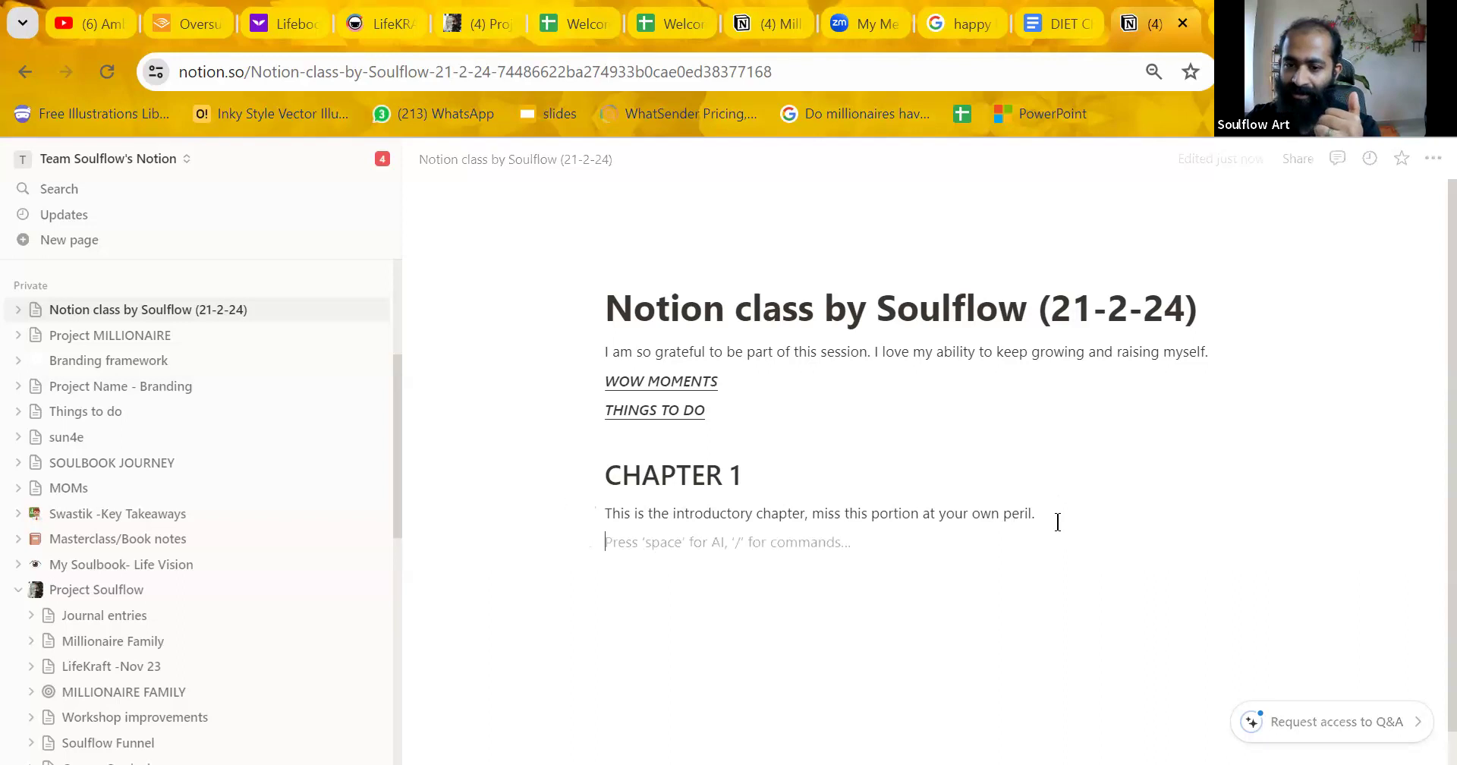
left_click(571, 541)
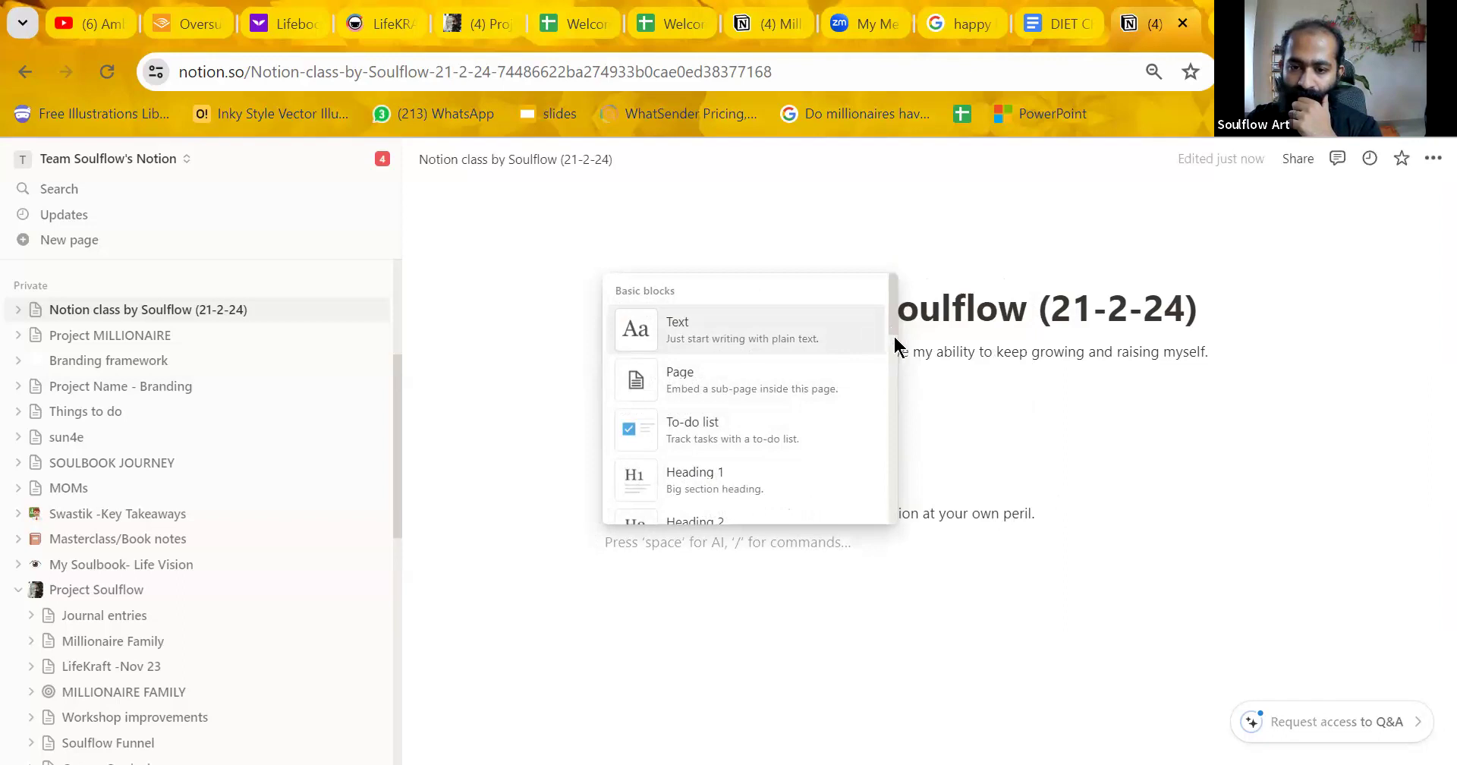
scroll(785, 369, "down", 2)
left_click(785, 368)
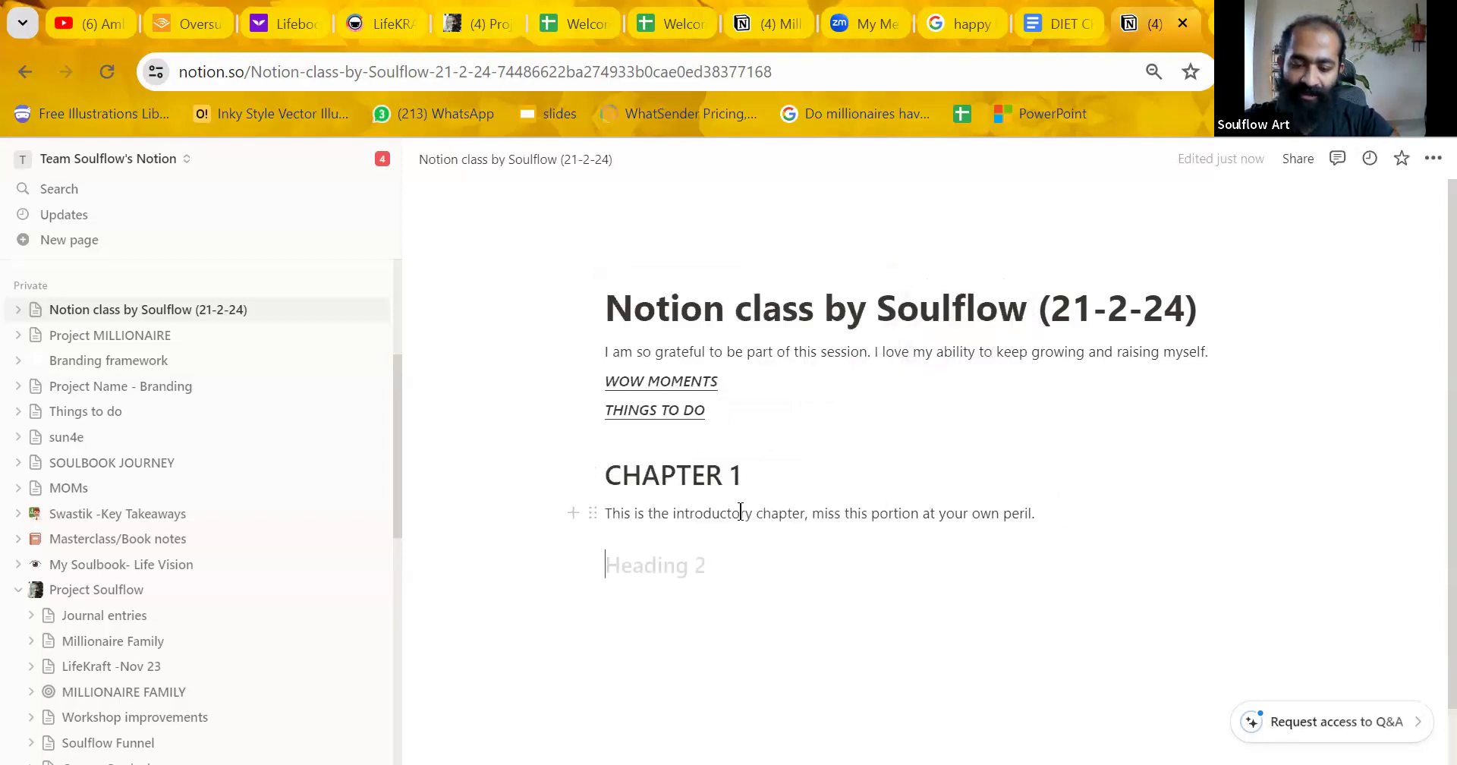
type("Heading 2")
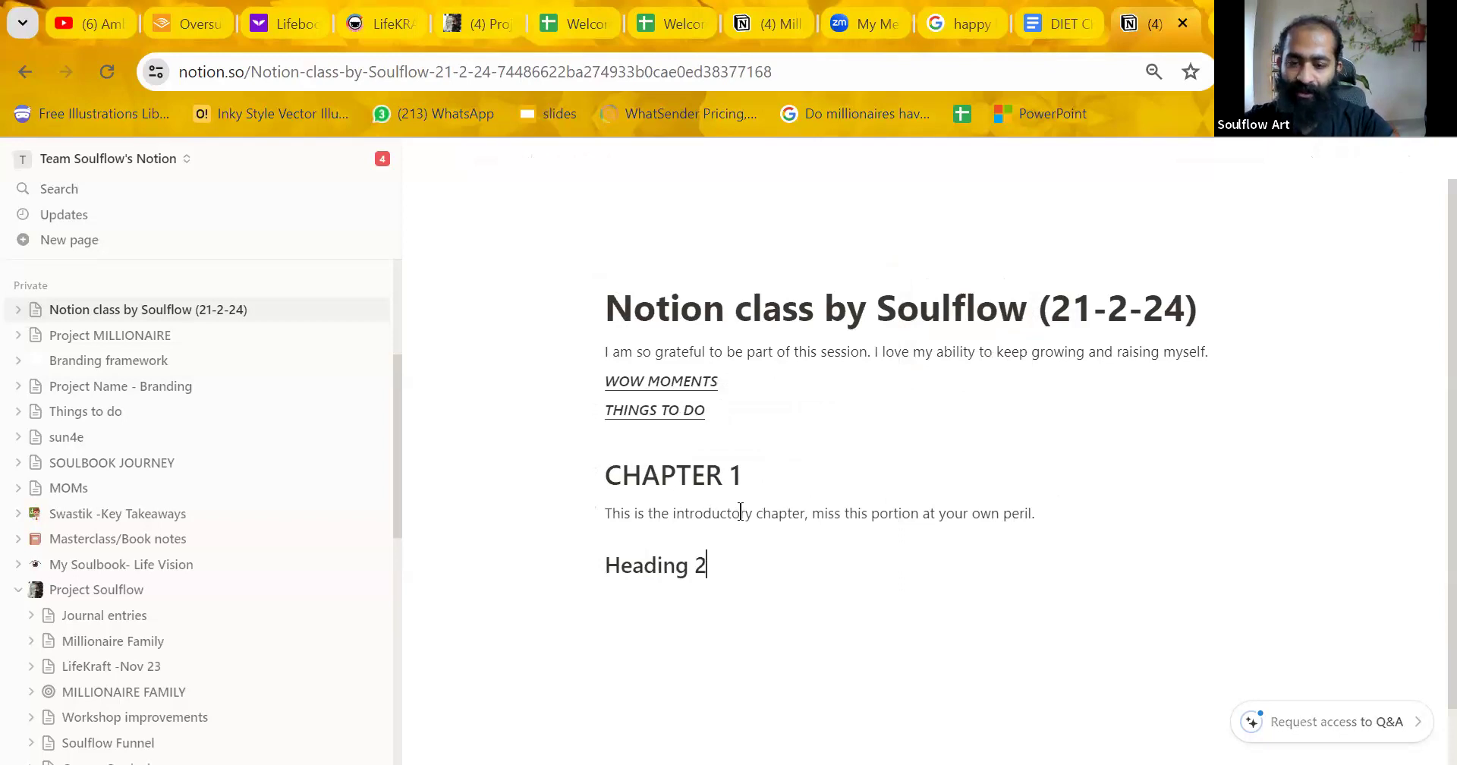
Write the plain text "Heading 2 makes a smaller heading" on a new line under the Heading 2 block.
key("Return")
type("H")
key("BackSpace")
type("Heading 2 ")
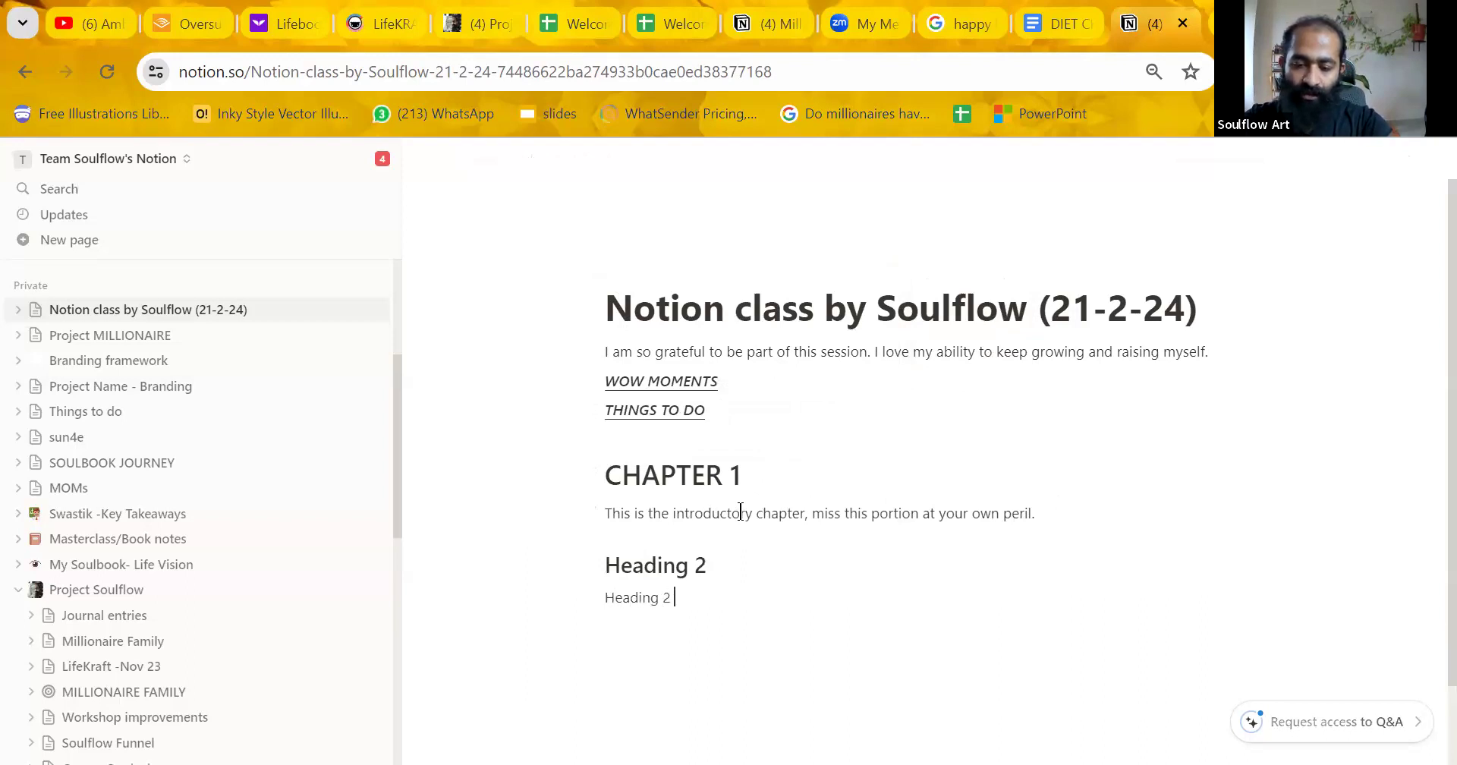
type("makes a s")
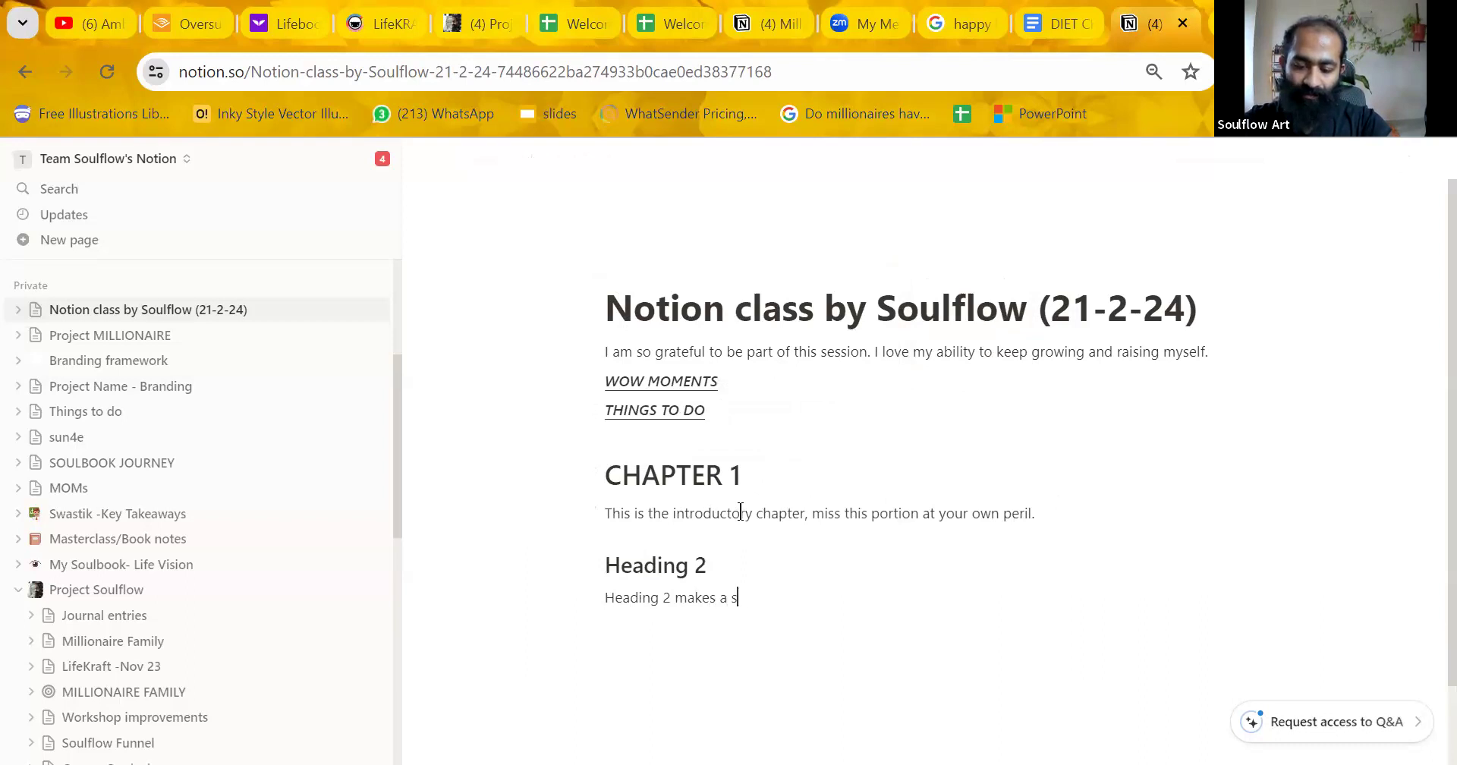
type("maller heading")
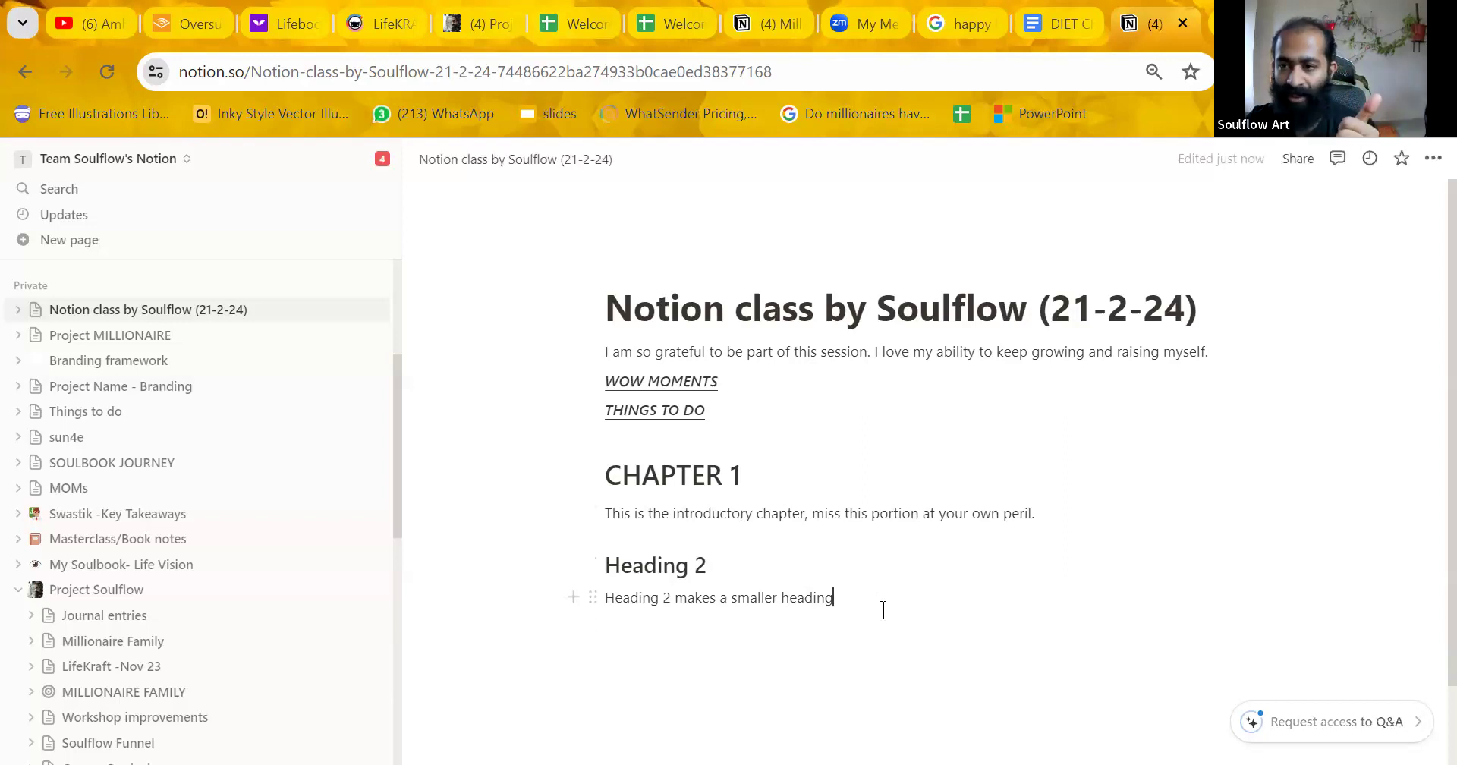
Add a Heading 3 block on a new line at the end of the page with the text "Smallest heading".
key("Return")
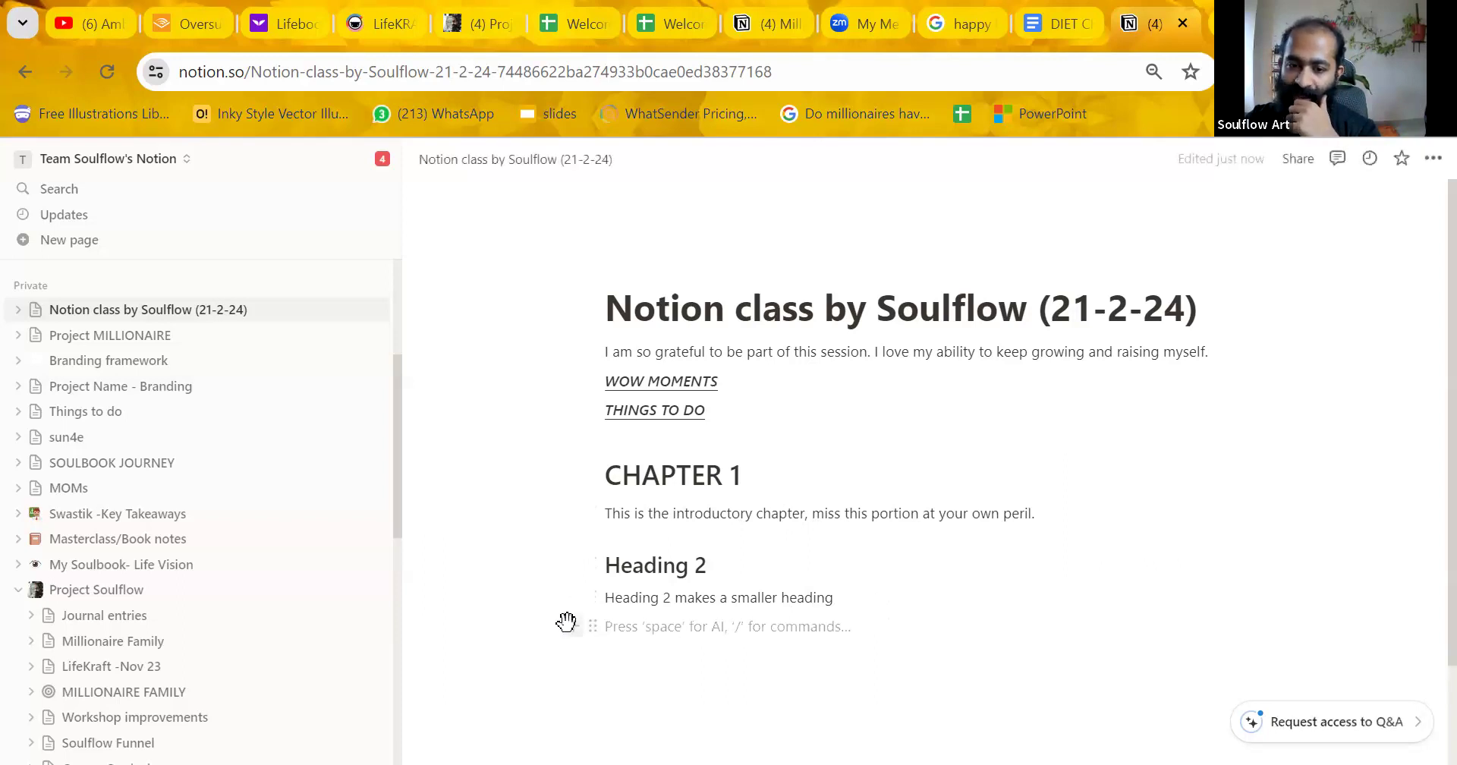
left_click(571, 622)
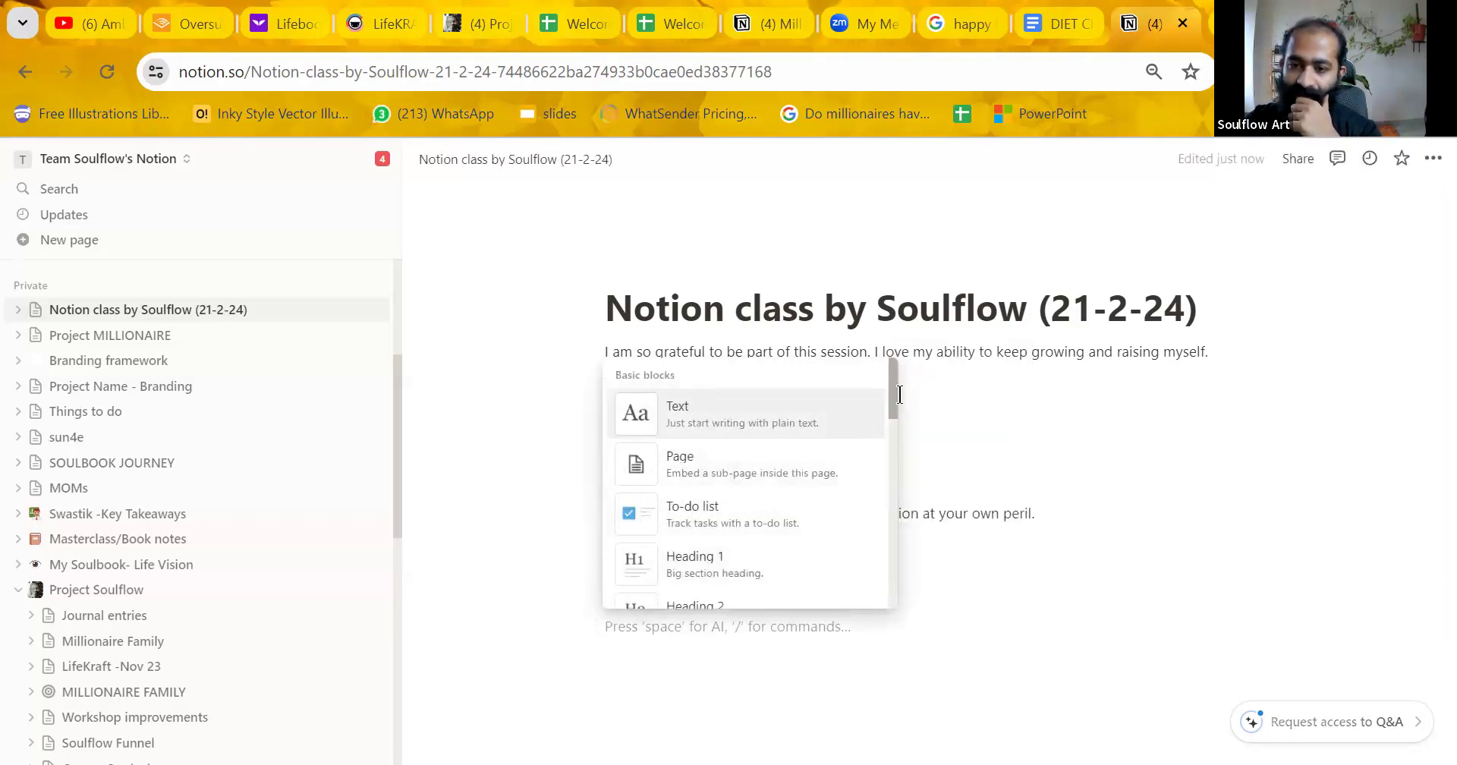
scroll(873, 470, "down", 1)
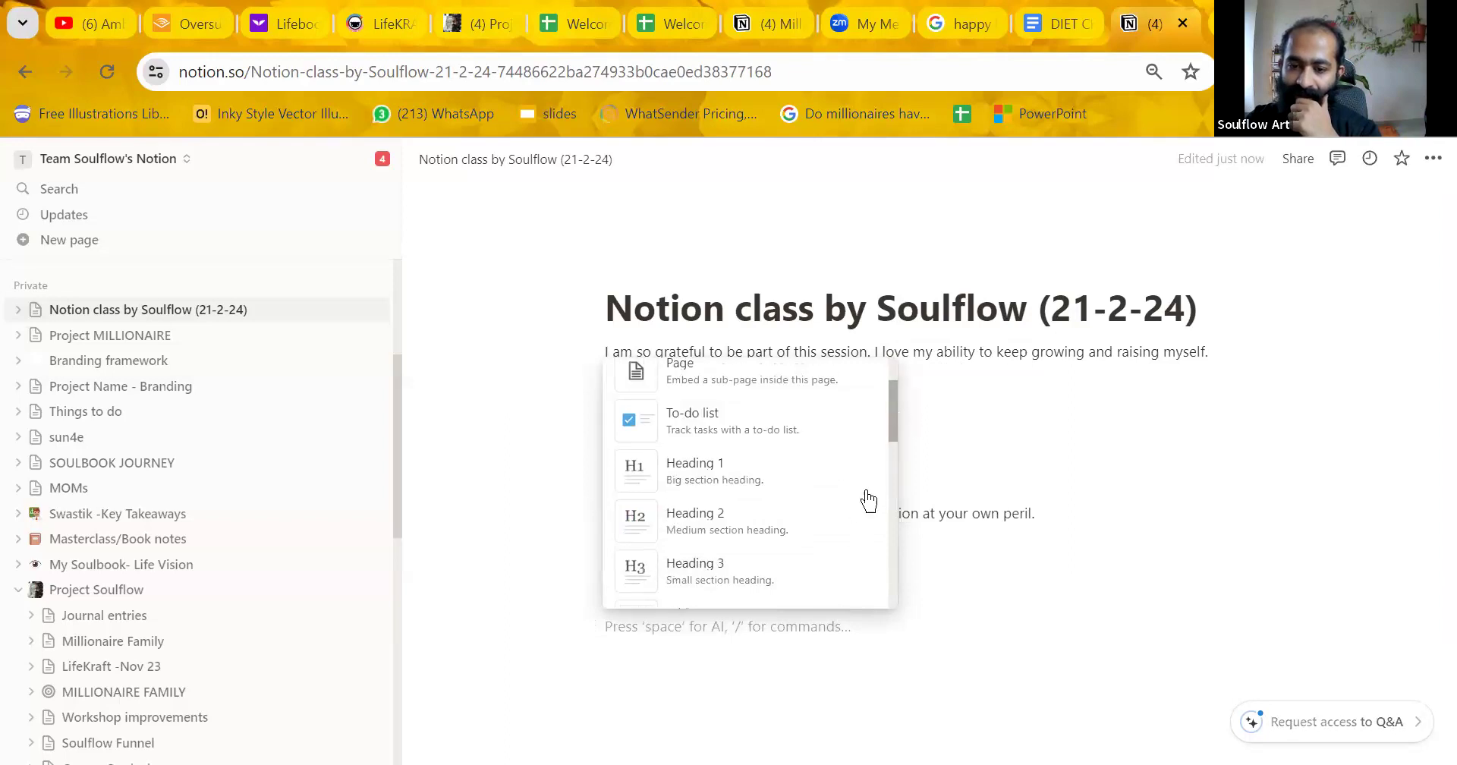
left_click(797, 585)
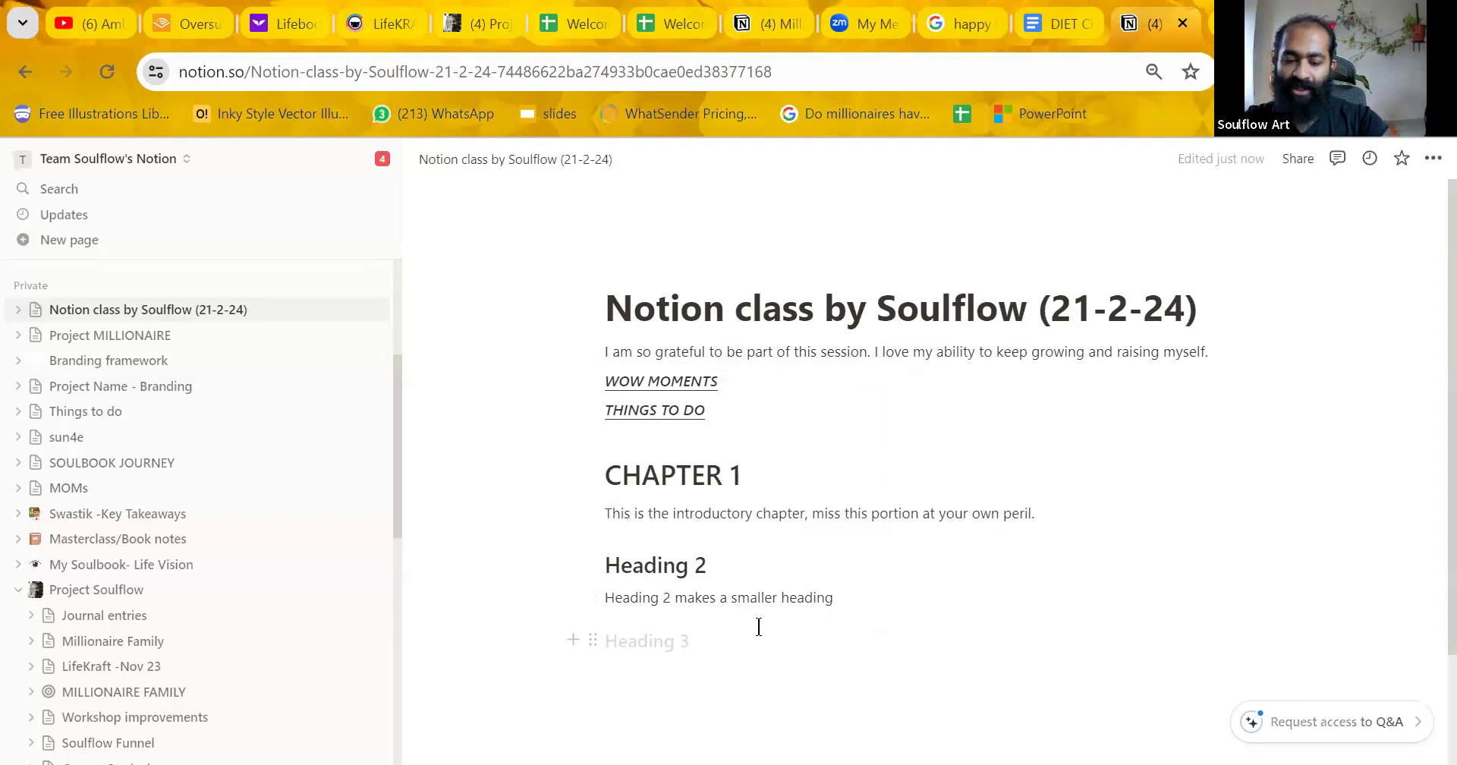
type("Smallest heading")
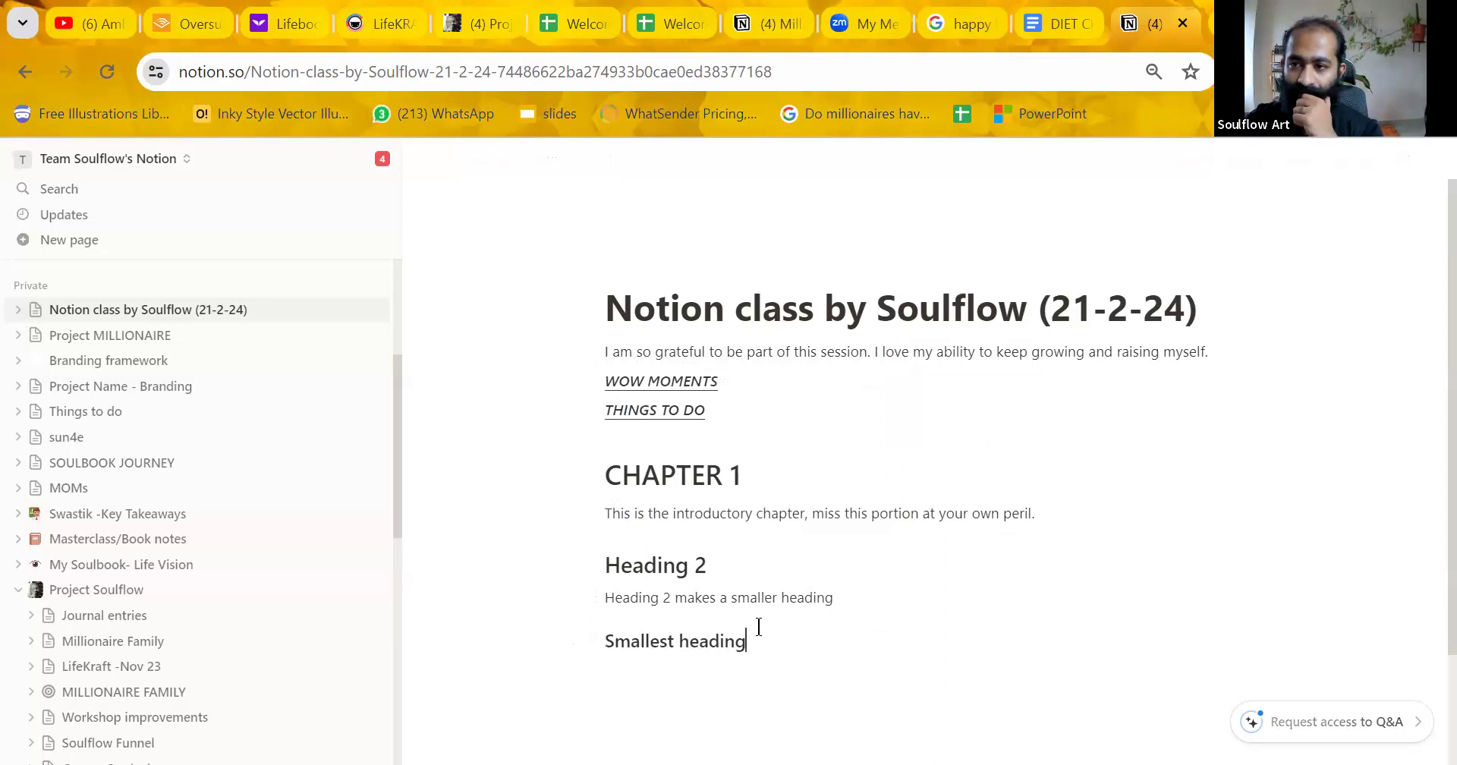
Write the plain text "Heading 3 forms the smallest heading." on a new line under the Smallest heading block.
key("Return")
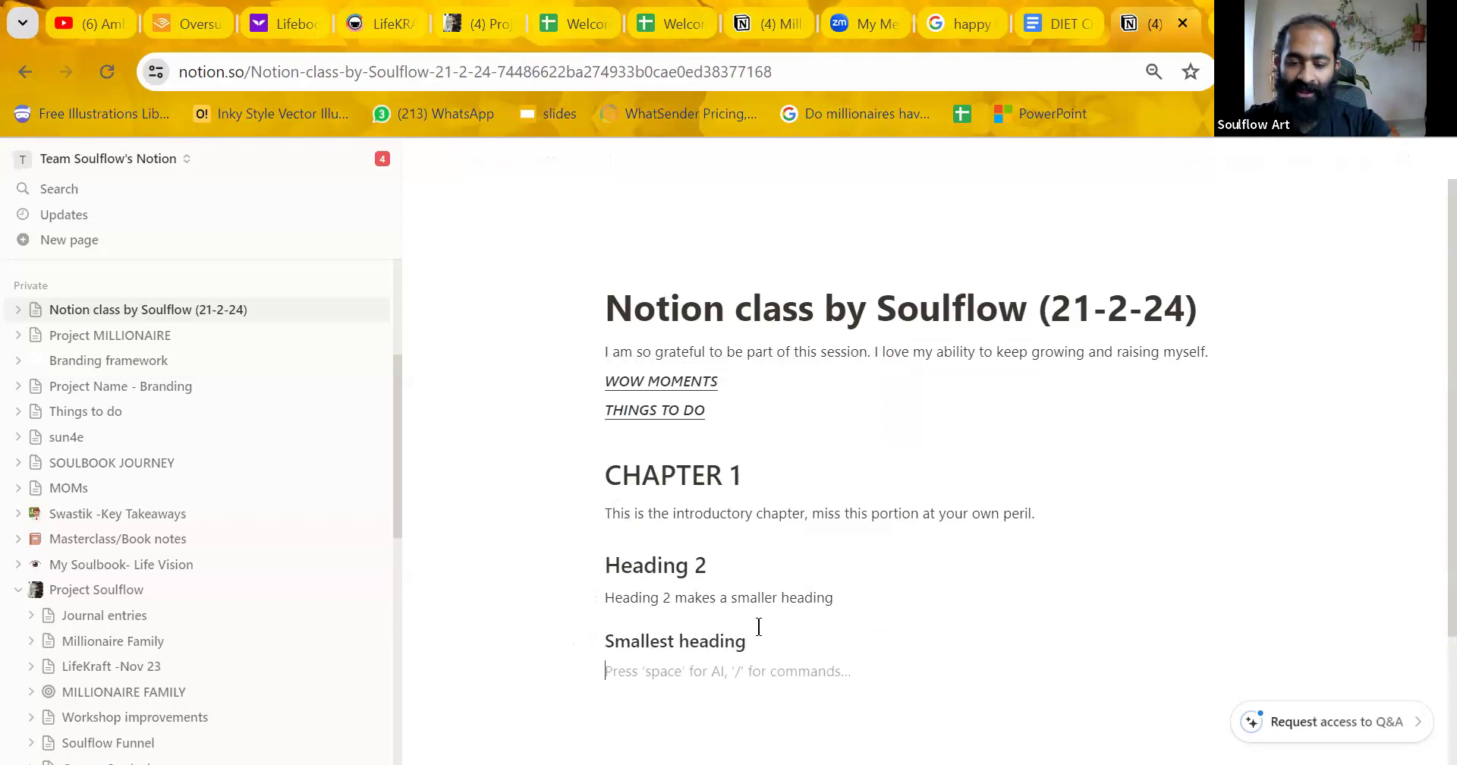
type("Heading 3 forms the smalles")
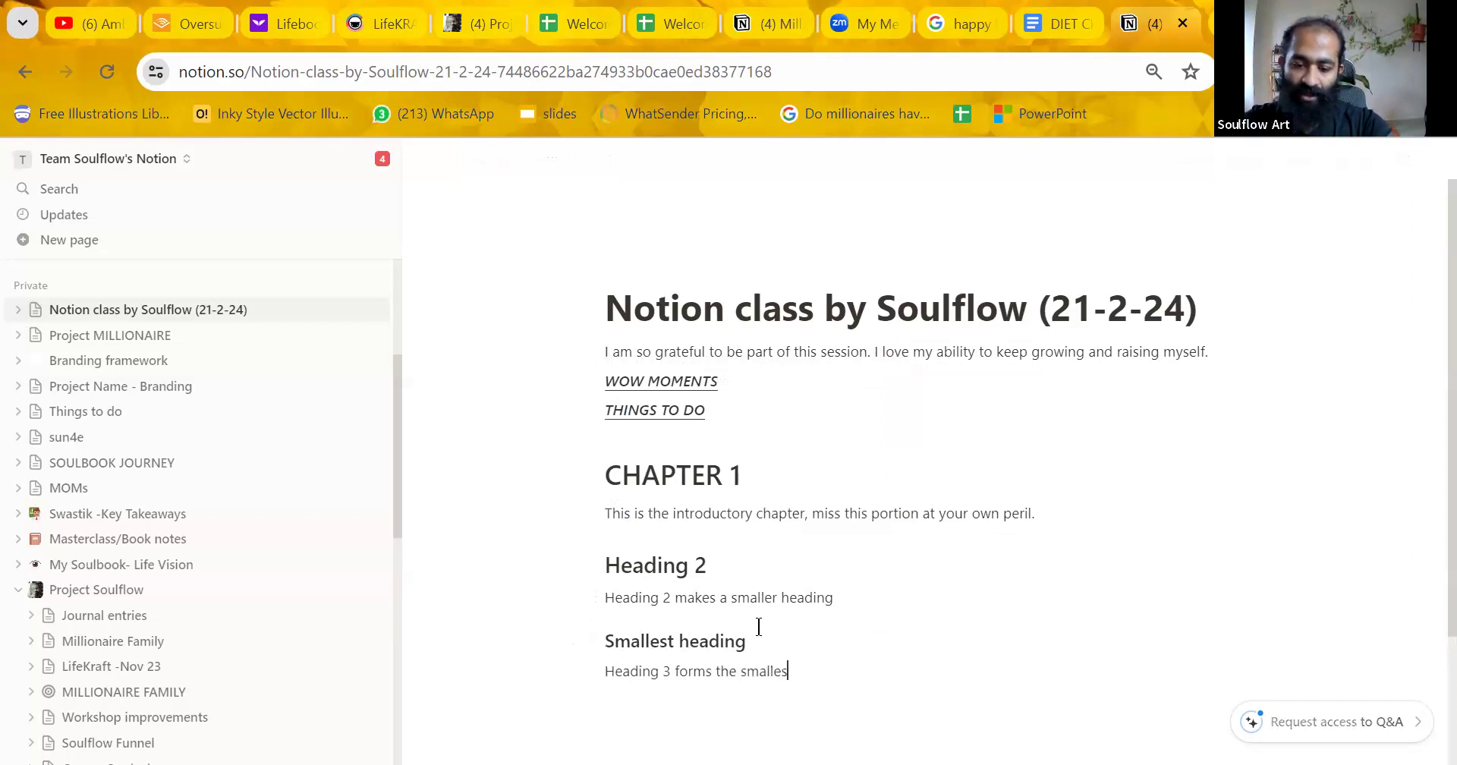
type("t heading.")
Replace the CHAPTER 1 heading text with "Heading 1".
left_click_drag(1048, 519, 893, 522)
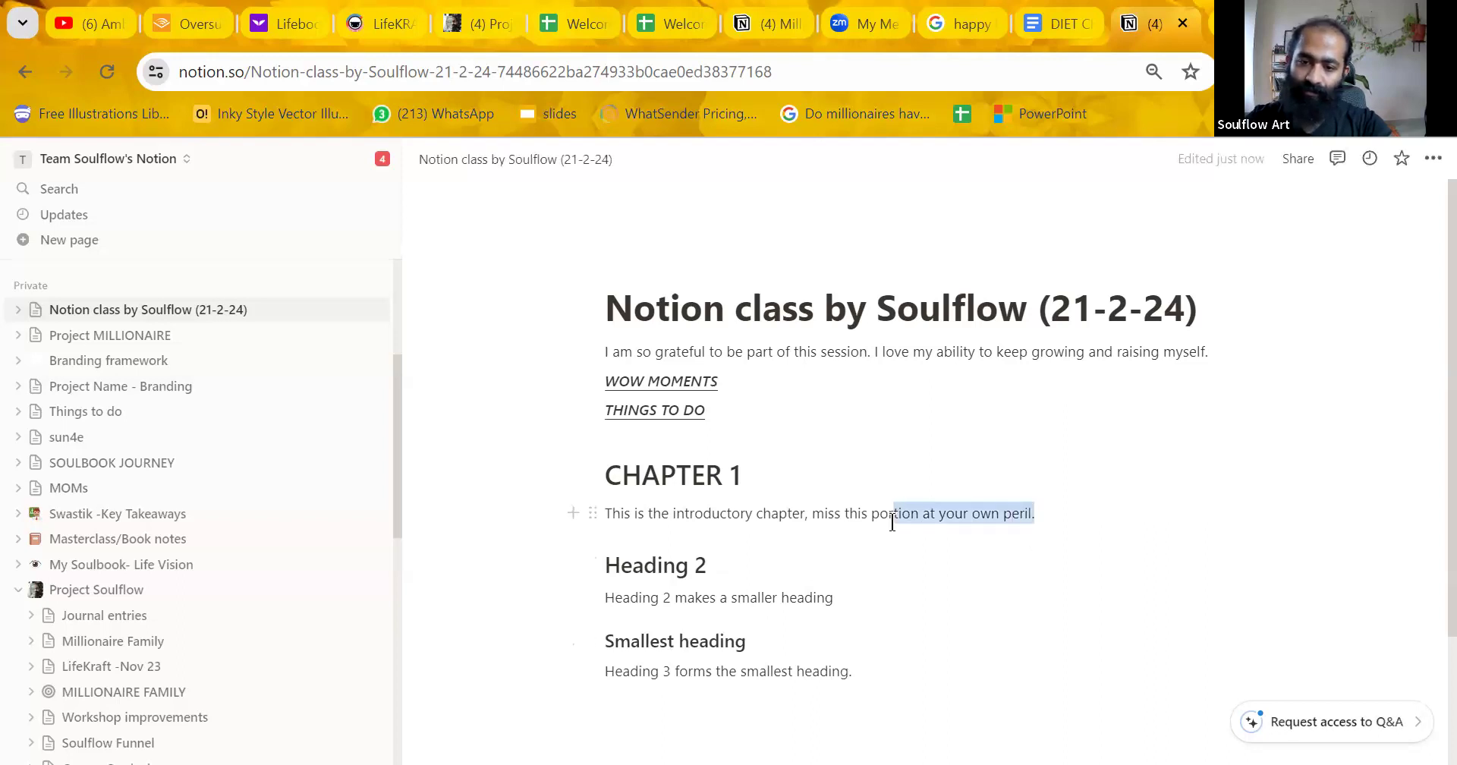
left_click_drag(751, 479, 617, 489)
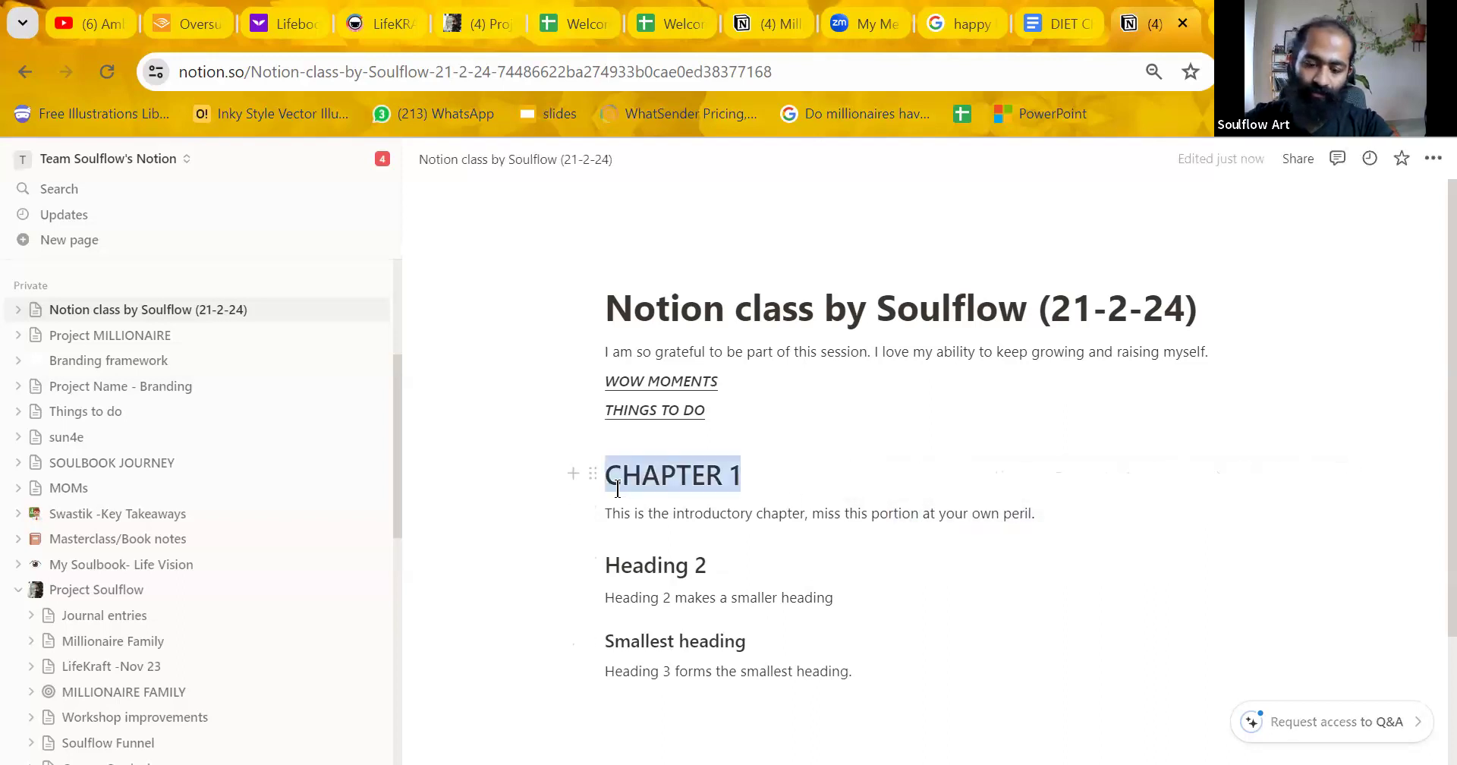
type("HEADING")
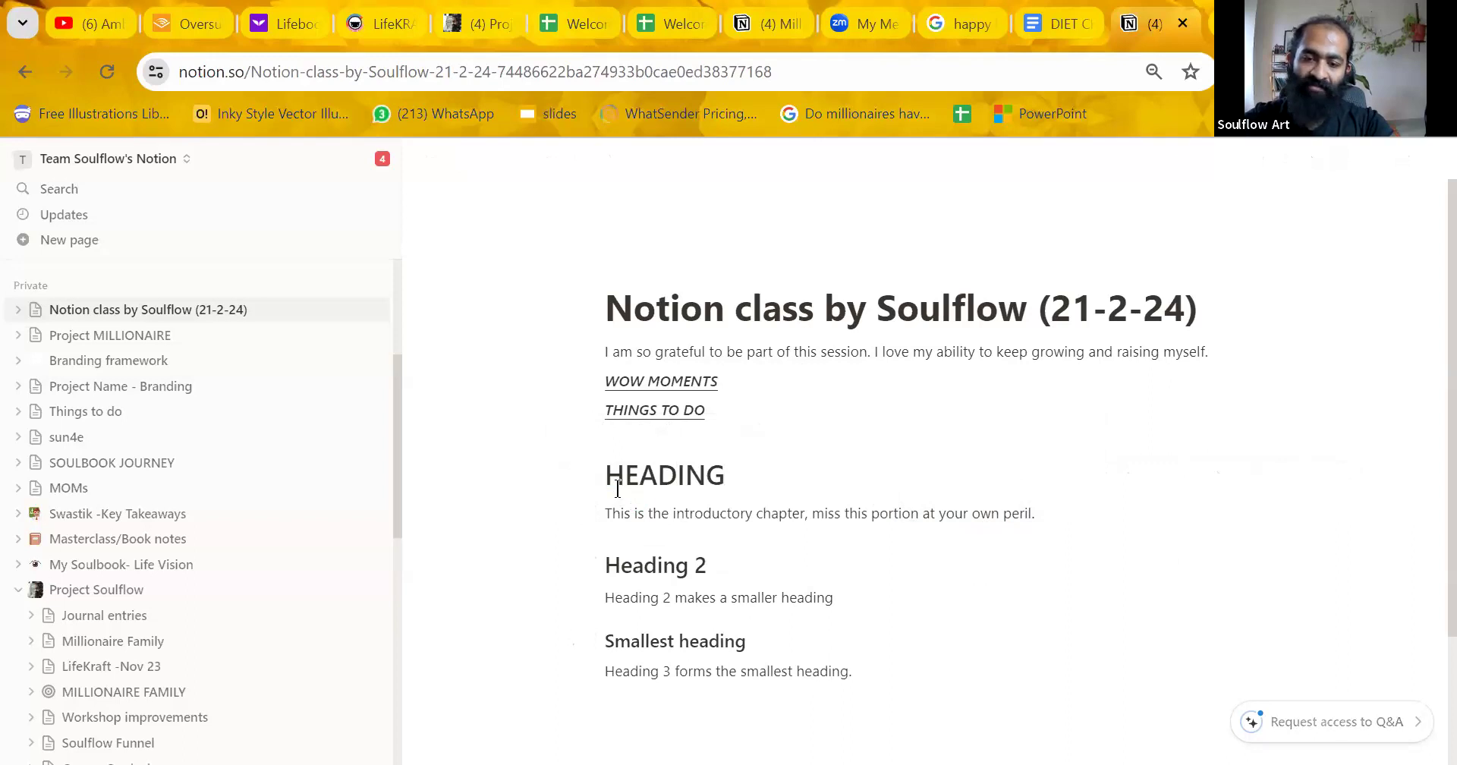
type(" 1")
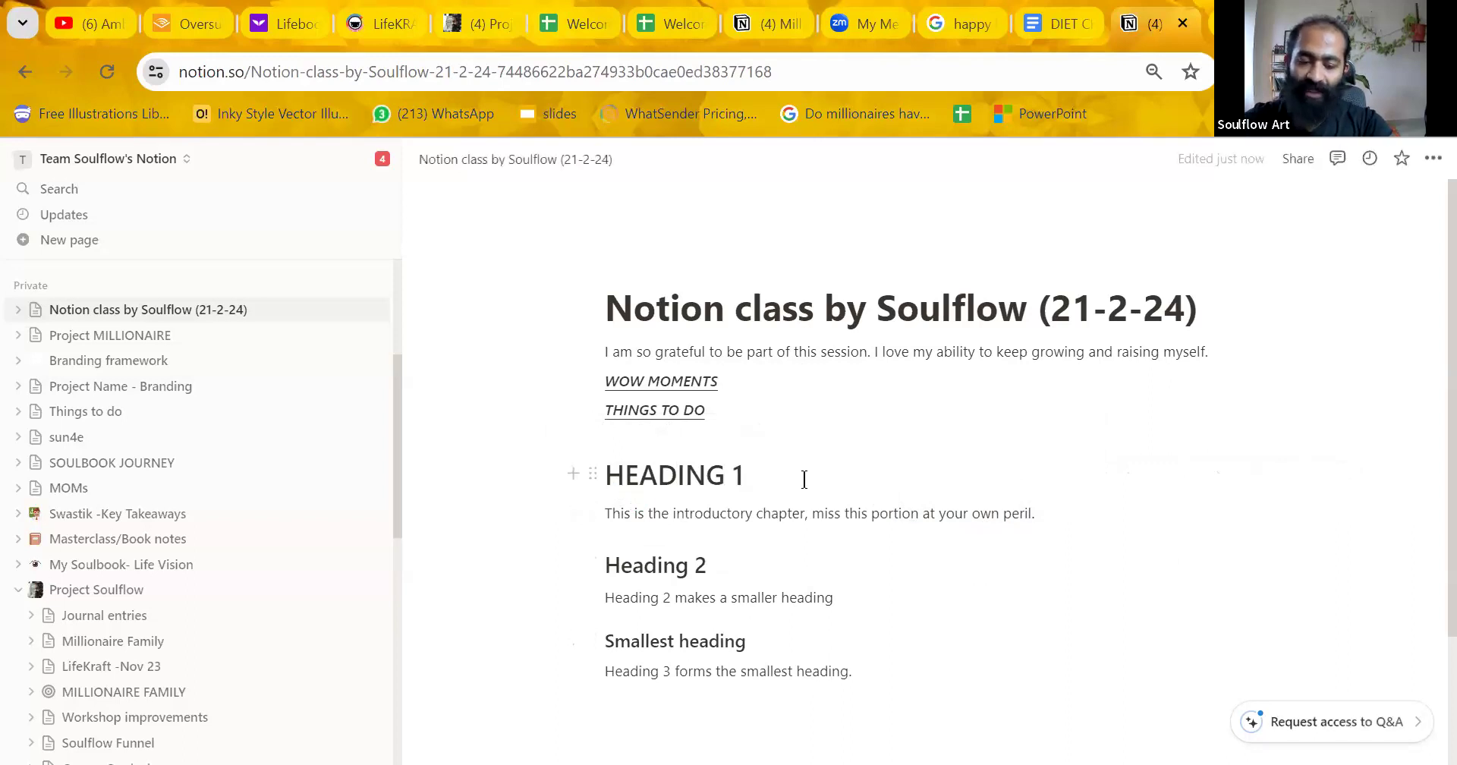
key("BackSpace")
key("BackSpace")
key("BackSpace")
key("BackSpace")
key("BackSpace")
key("BackSpace")
key("BackSpace")
key("BackSpace")
type("eading 1")
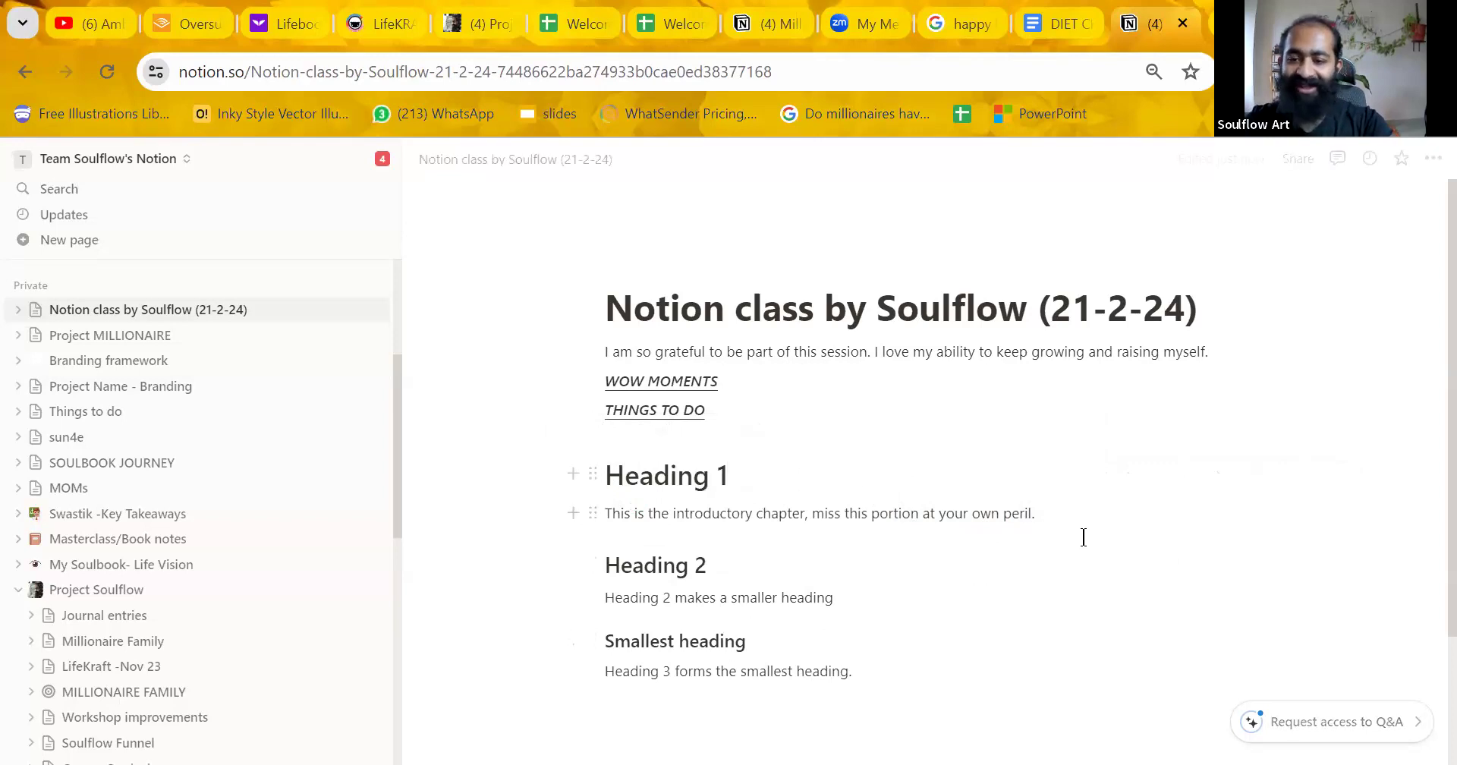
Replace the introductory chapter sentence under Heading 1 with "Heading 1 forms the biggest heading.".
left_click_drag(1037, 513, 615, 519)
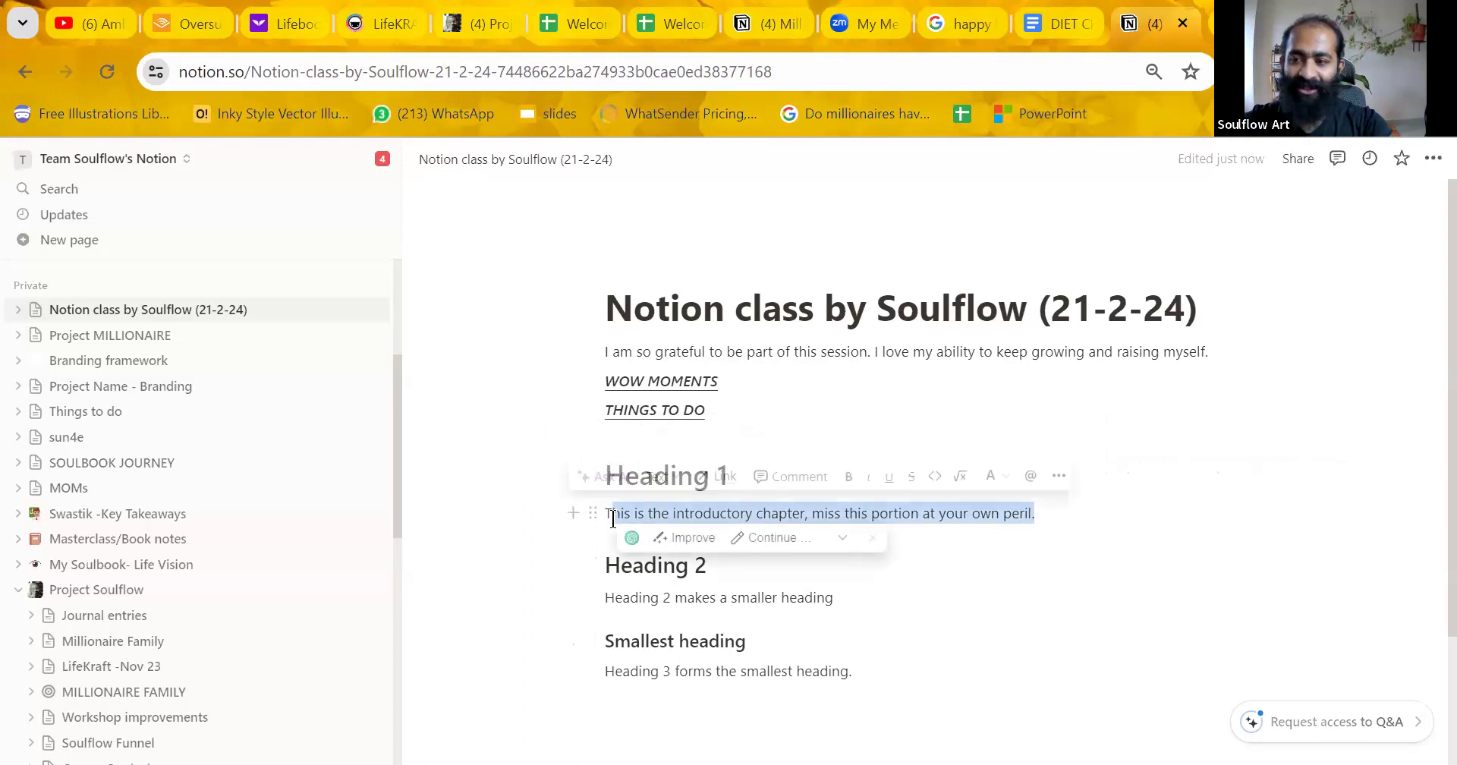
key("BackSpace")
key("BackSpace")
type("He")
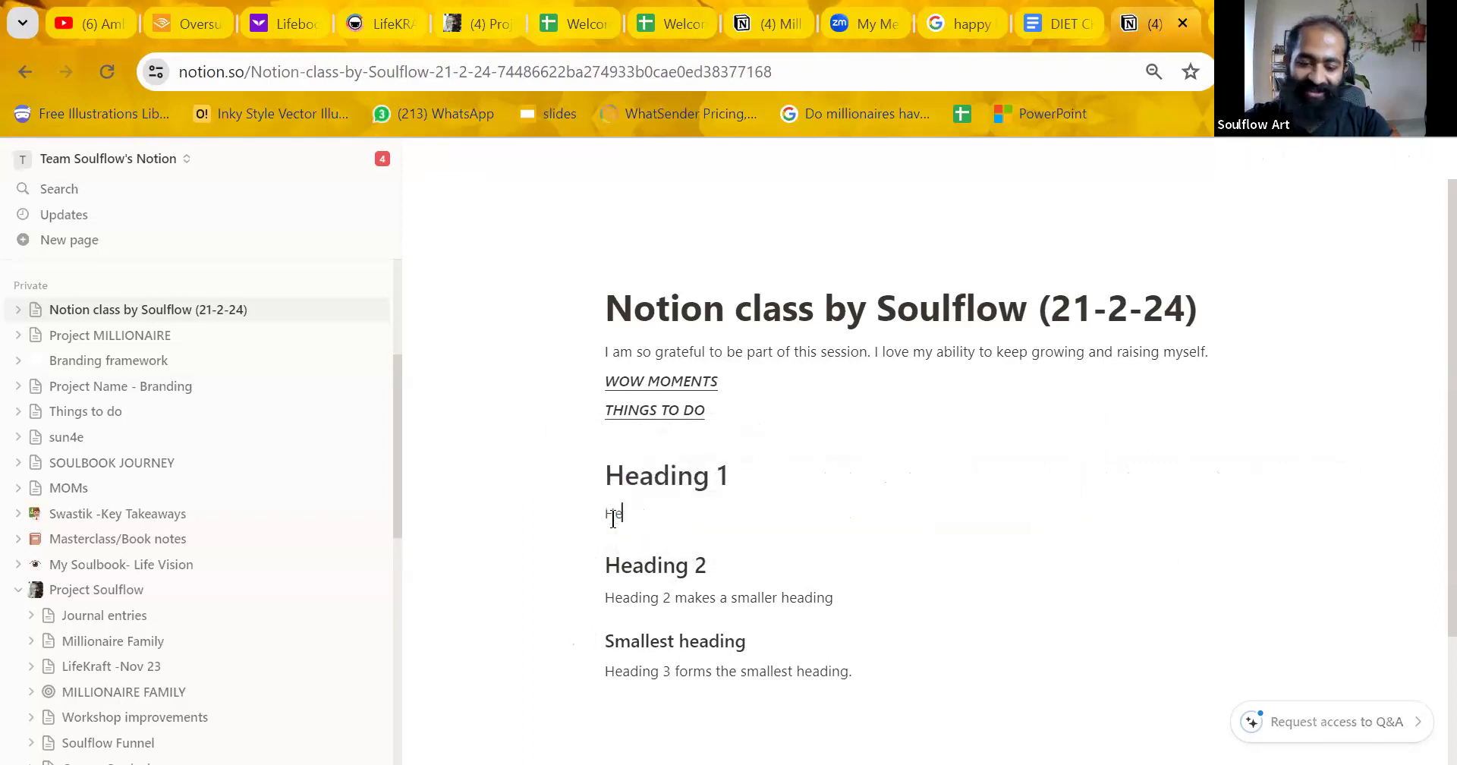
type("ading 1 form")
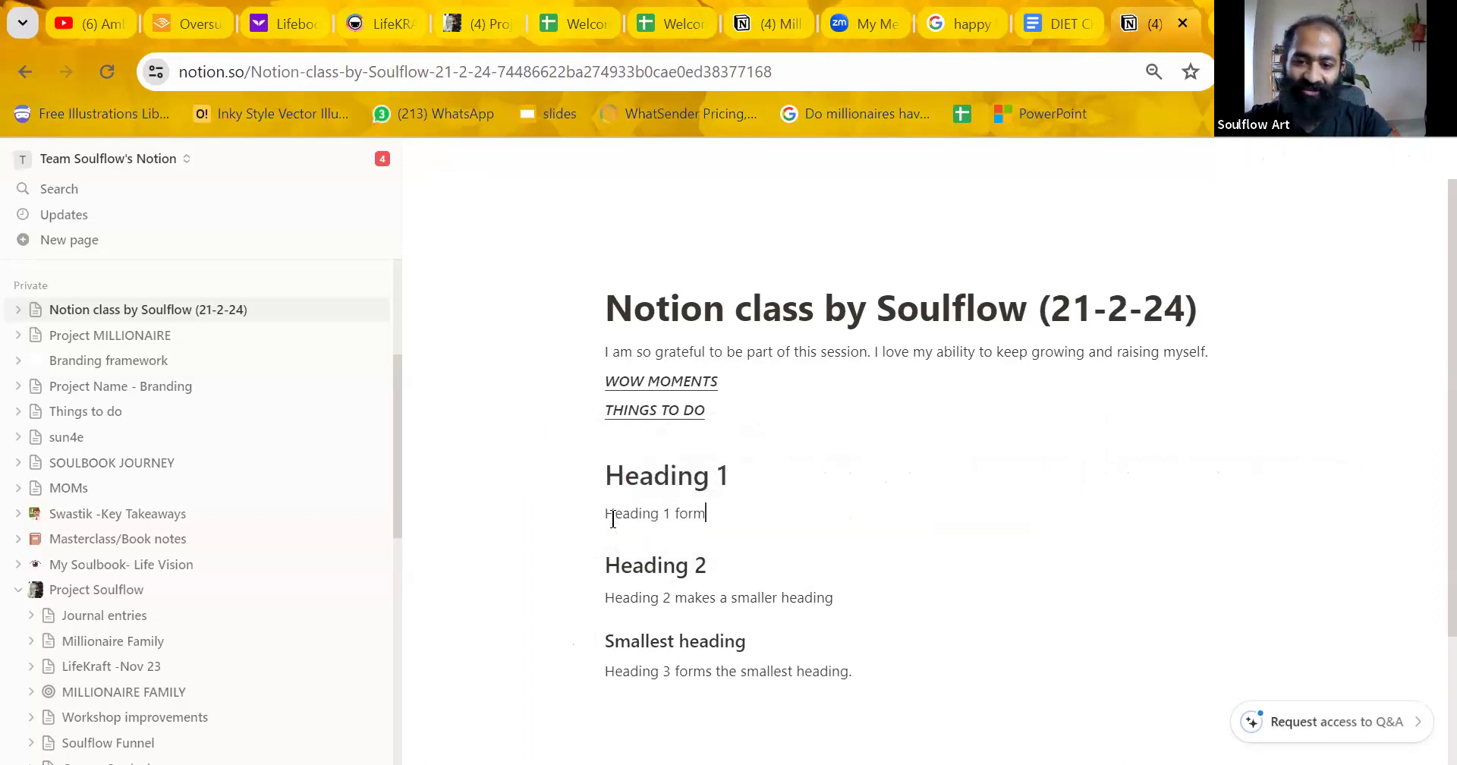
type("s the biggest ")
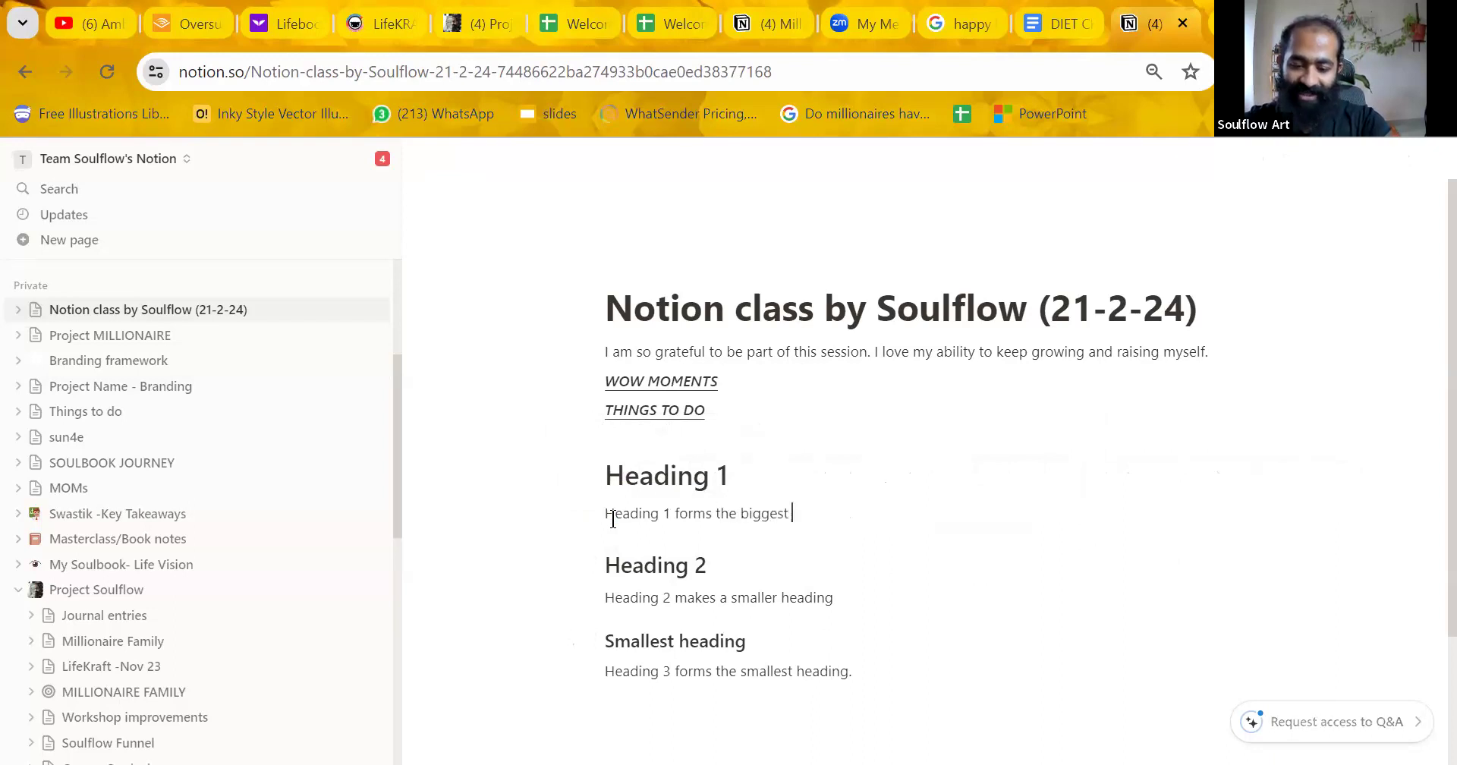
type("heading.")
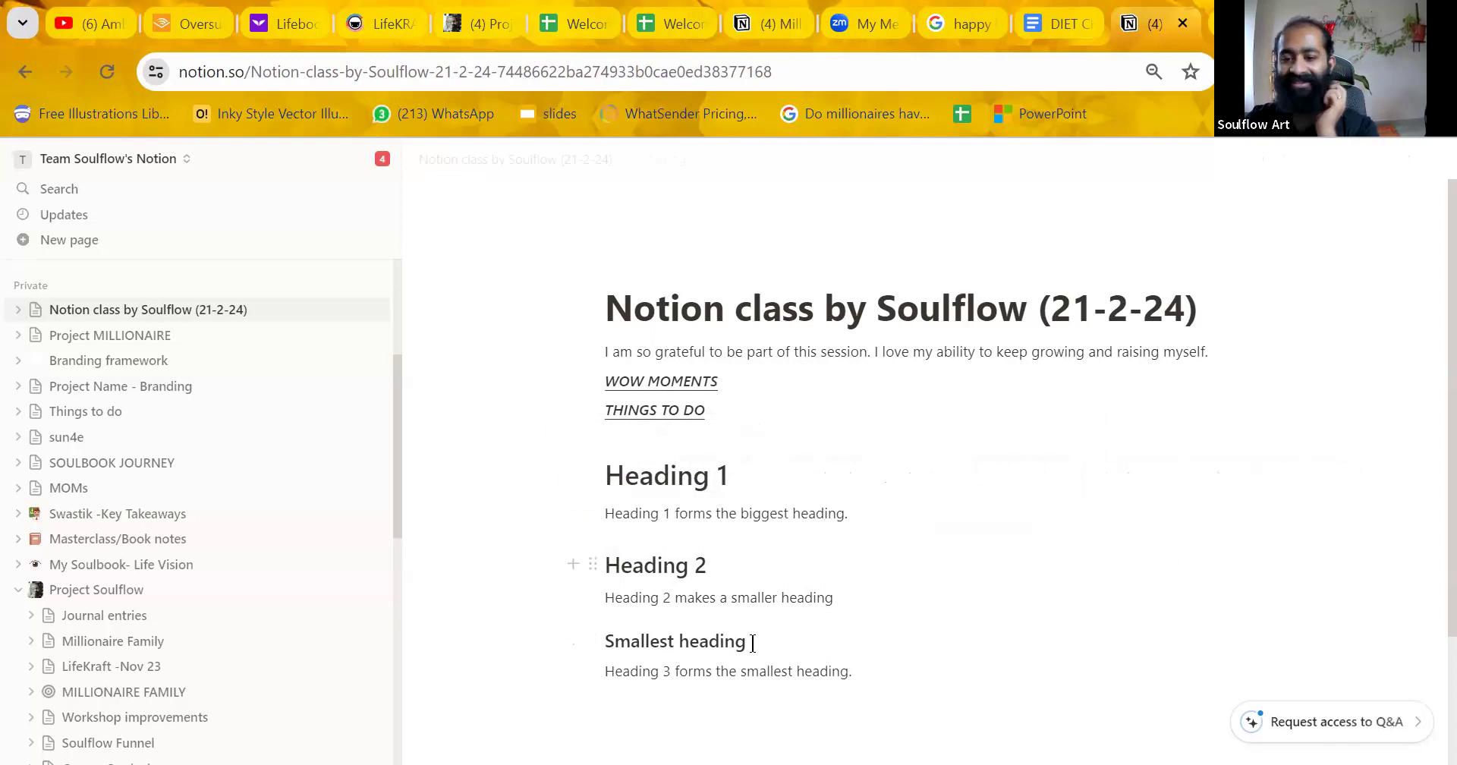
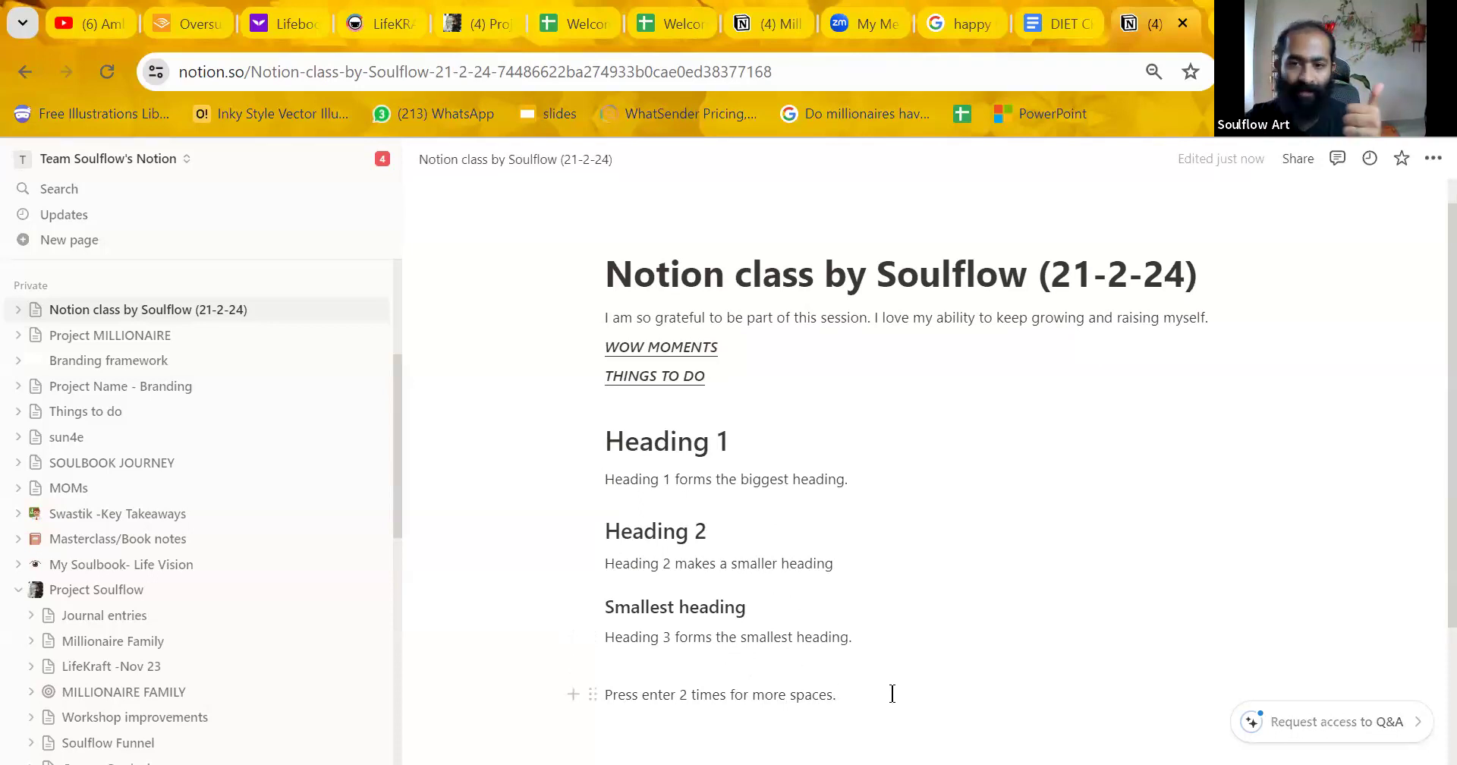
Add a bulleted list under the line about more spaces, with the first bullet "Press Bullet after plus sign for bullet points".
key("Return")
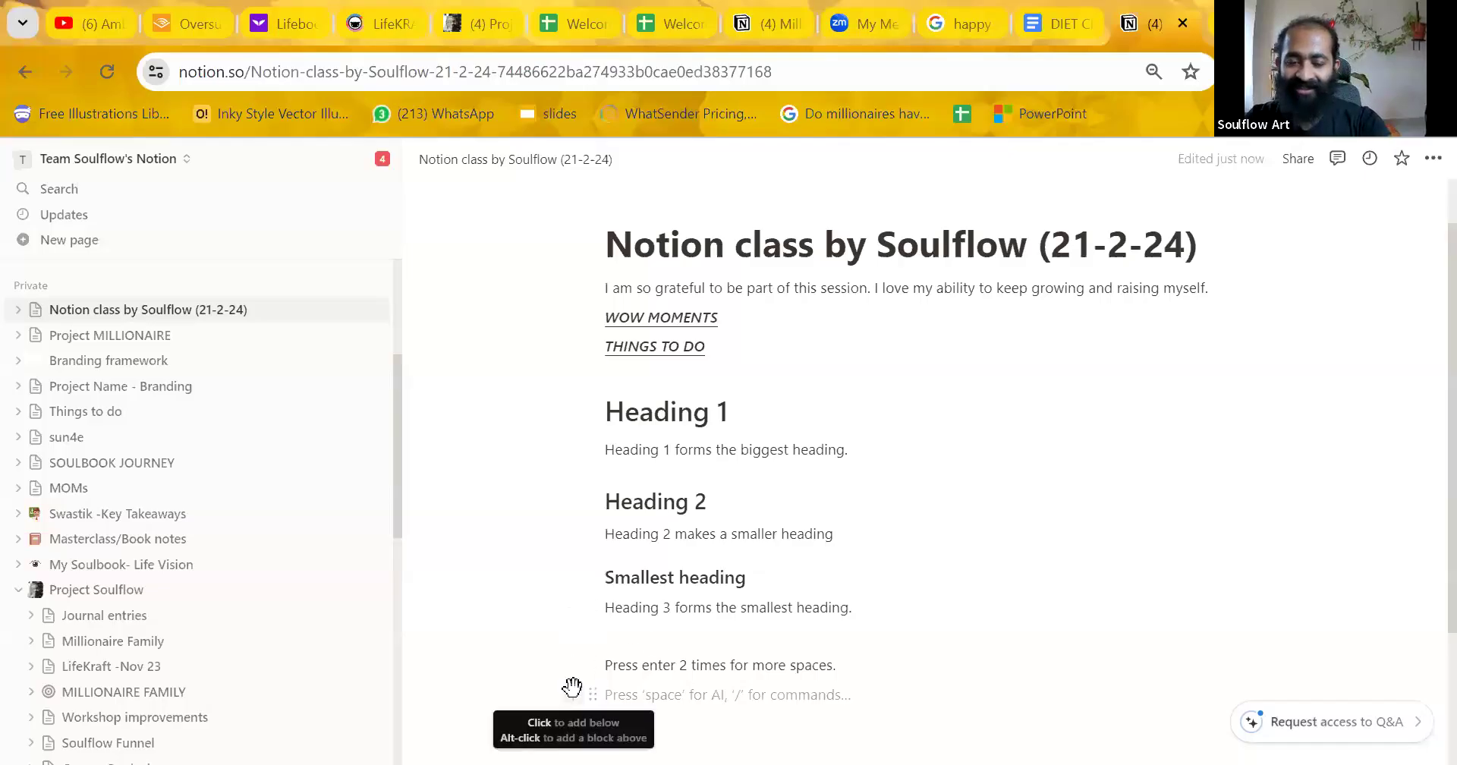
left_click(572, 687)
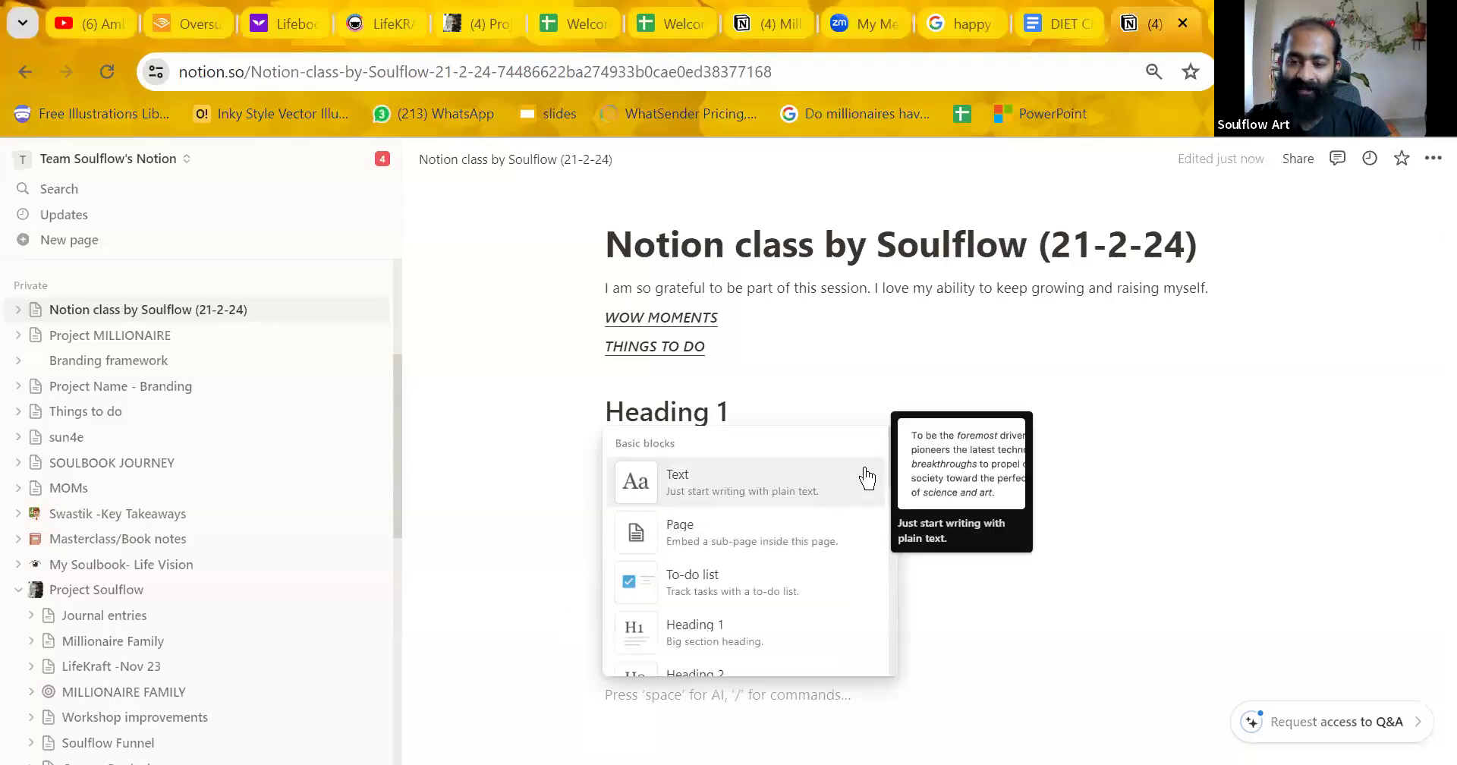
left_click_drag(893, 462, 898, 533)
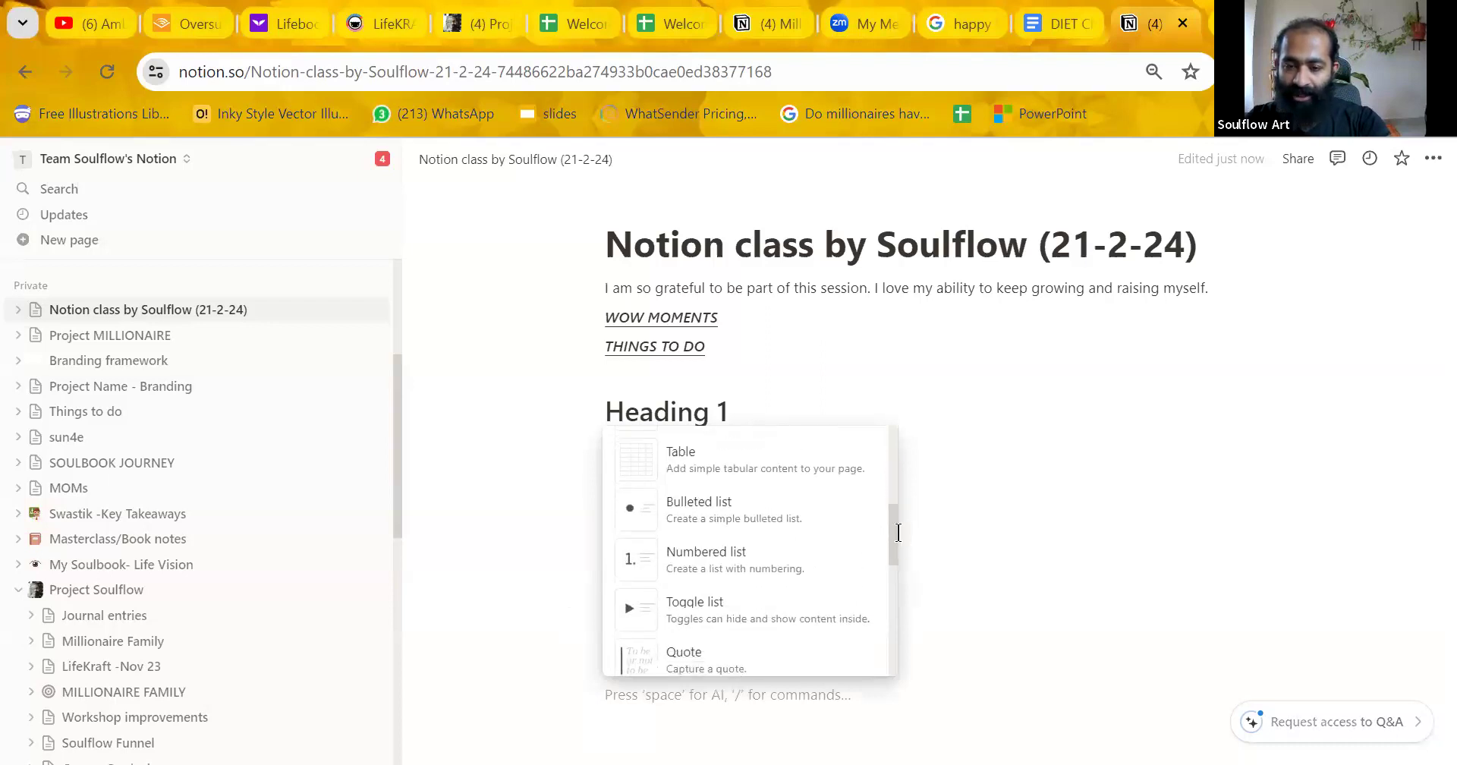
left_click(767, 522)
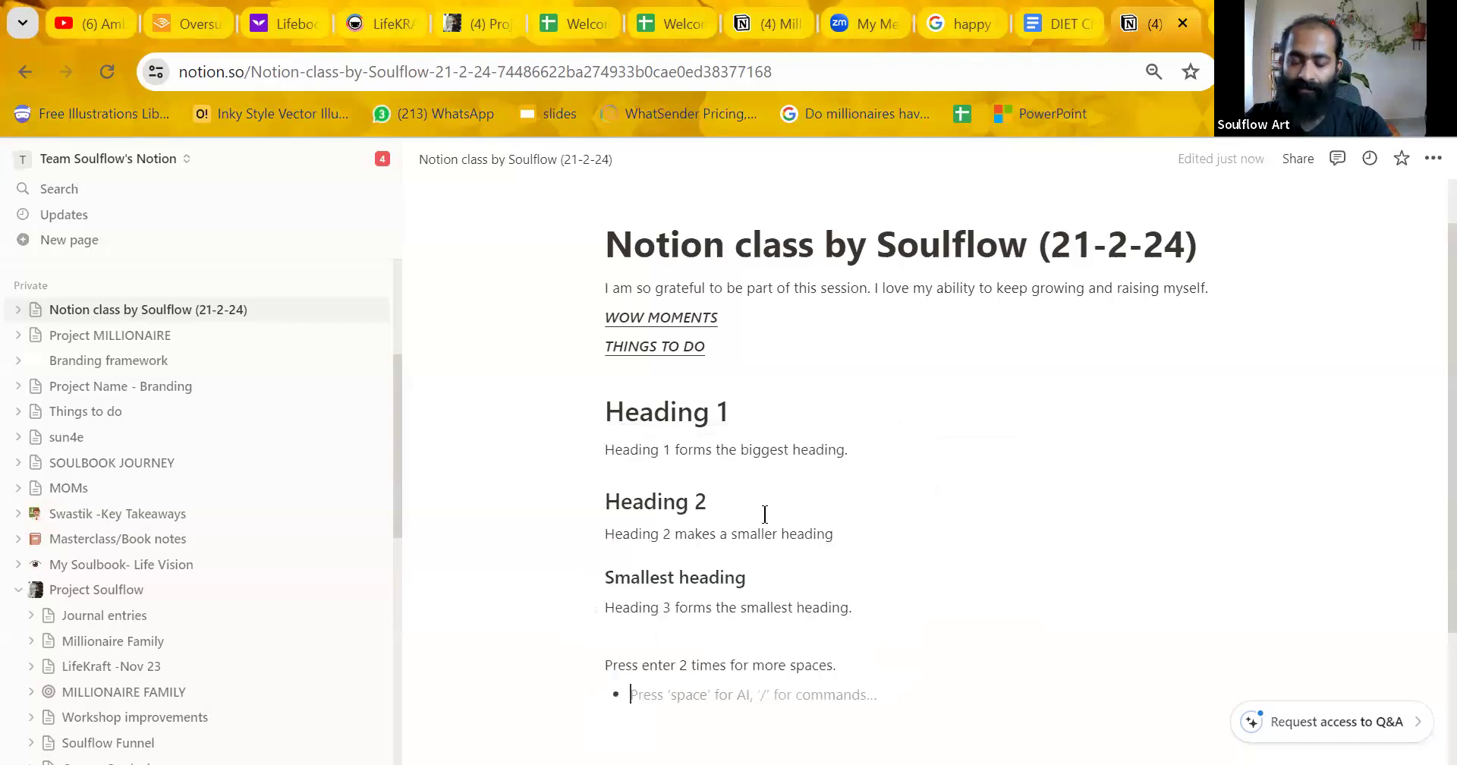
type("Pluu")
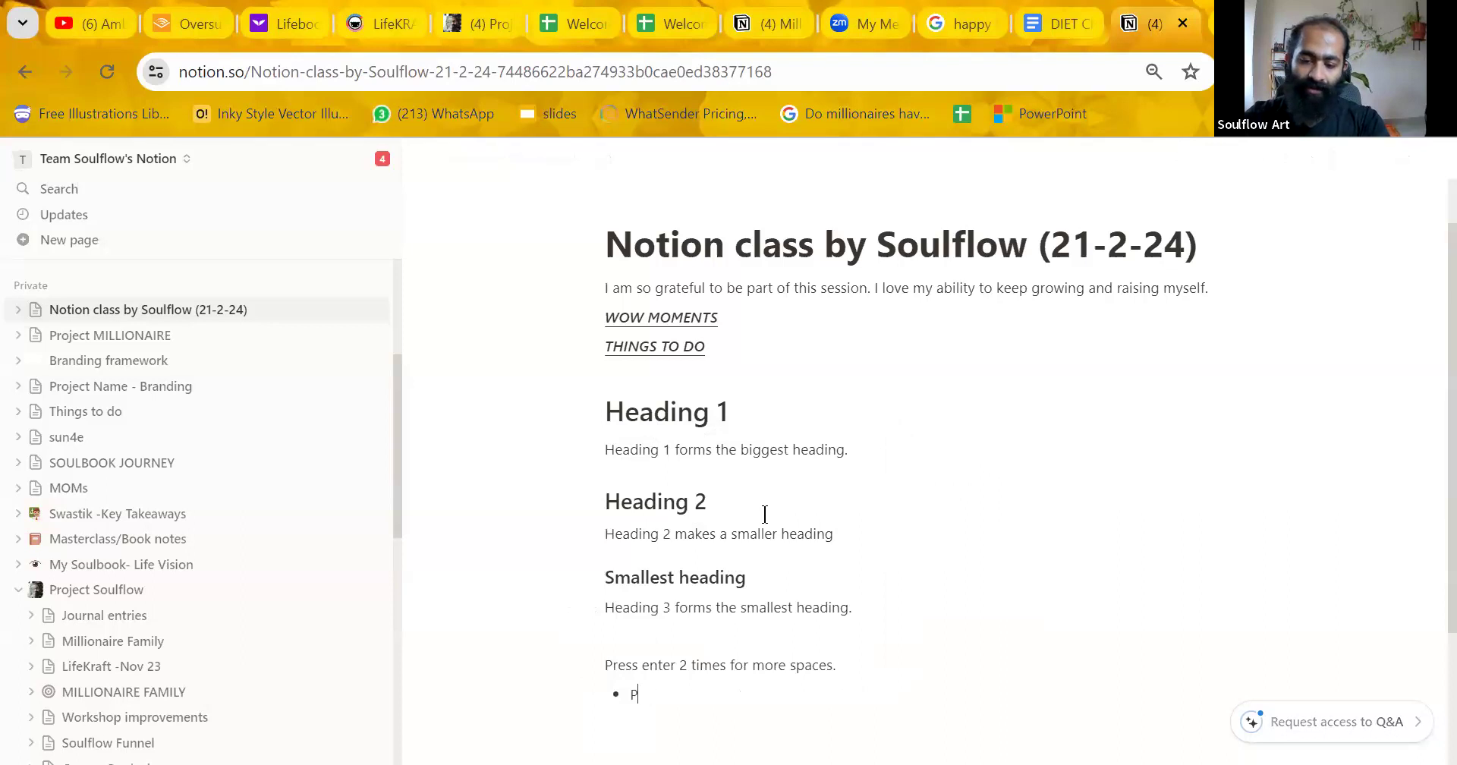
key("BackSpace")
type("Press")
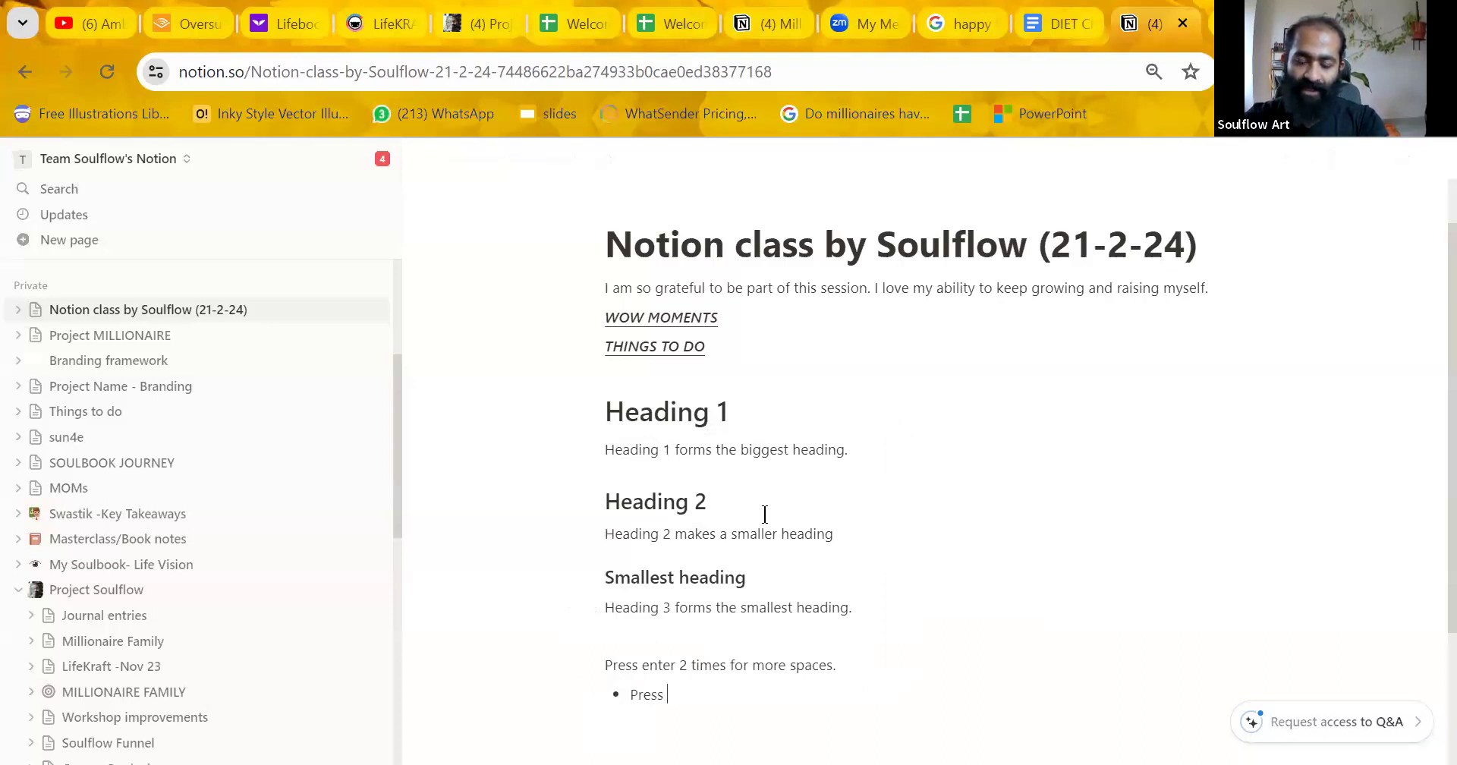
type(" Bullet aft")
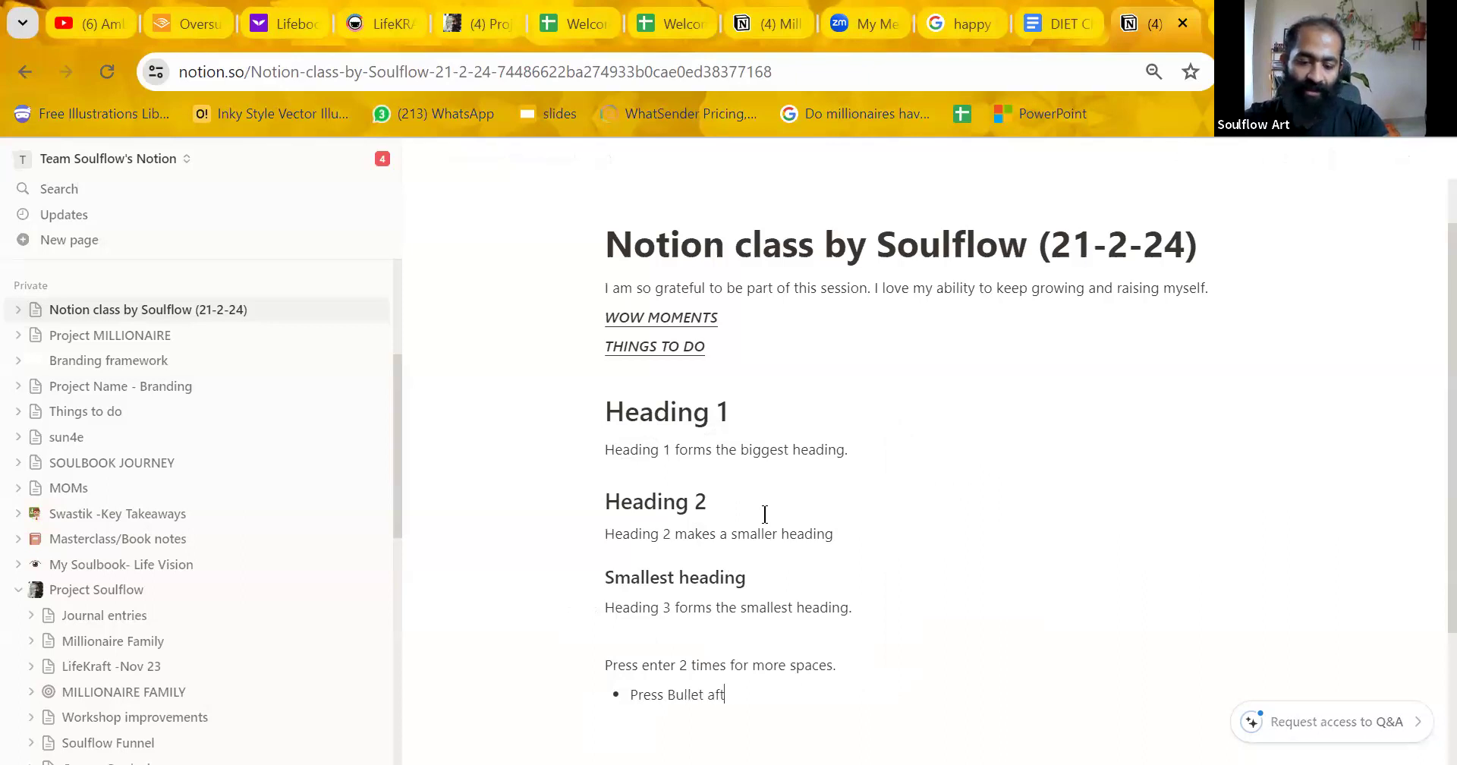
type("er plus")
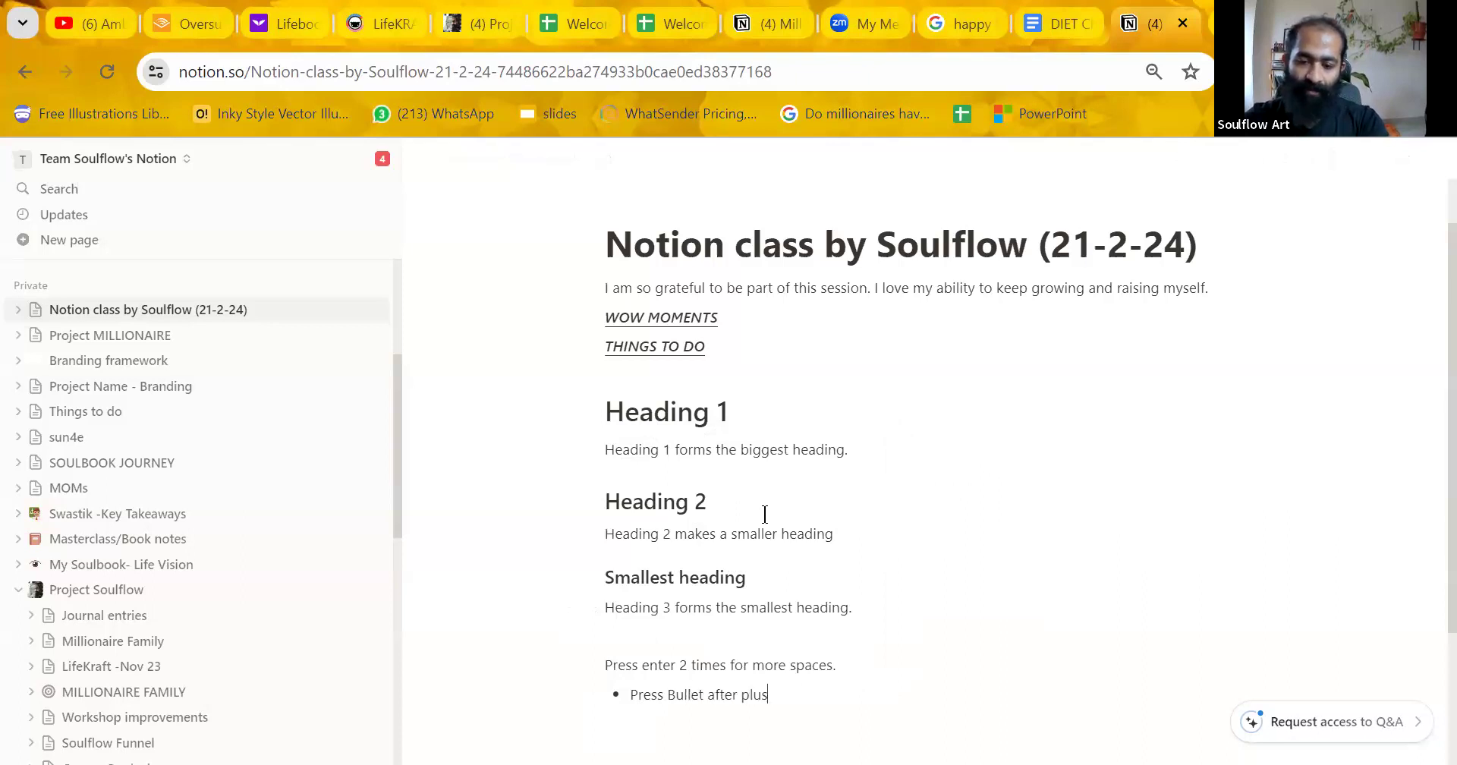
type(" sign for ")
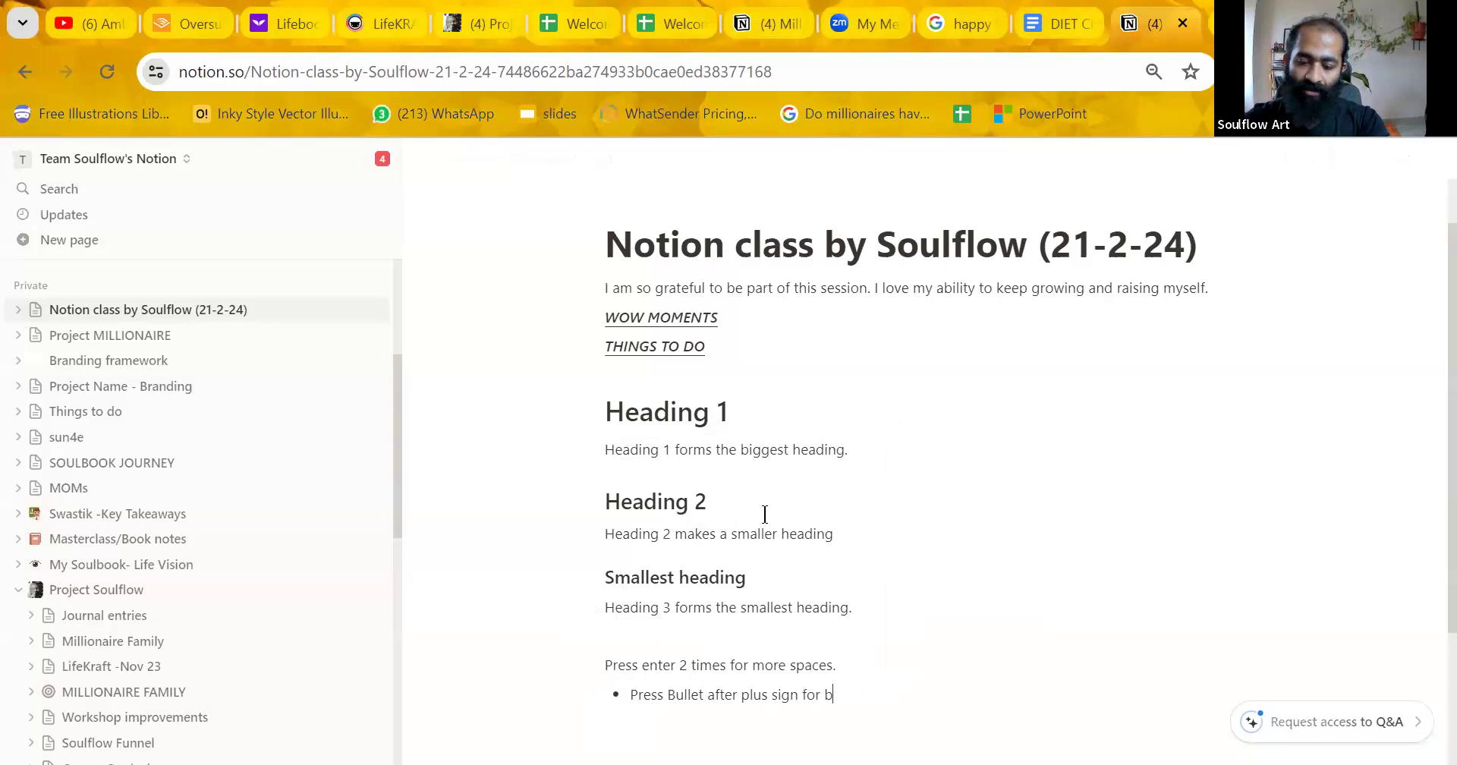
type("bullet points")
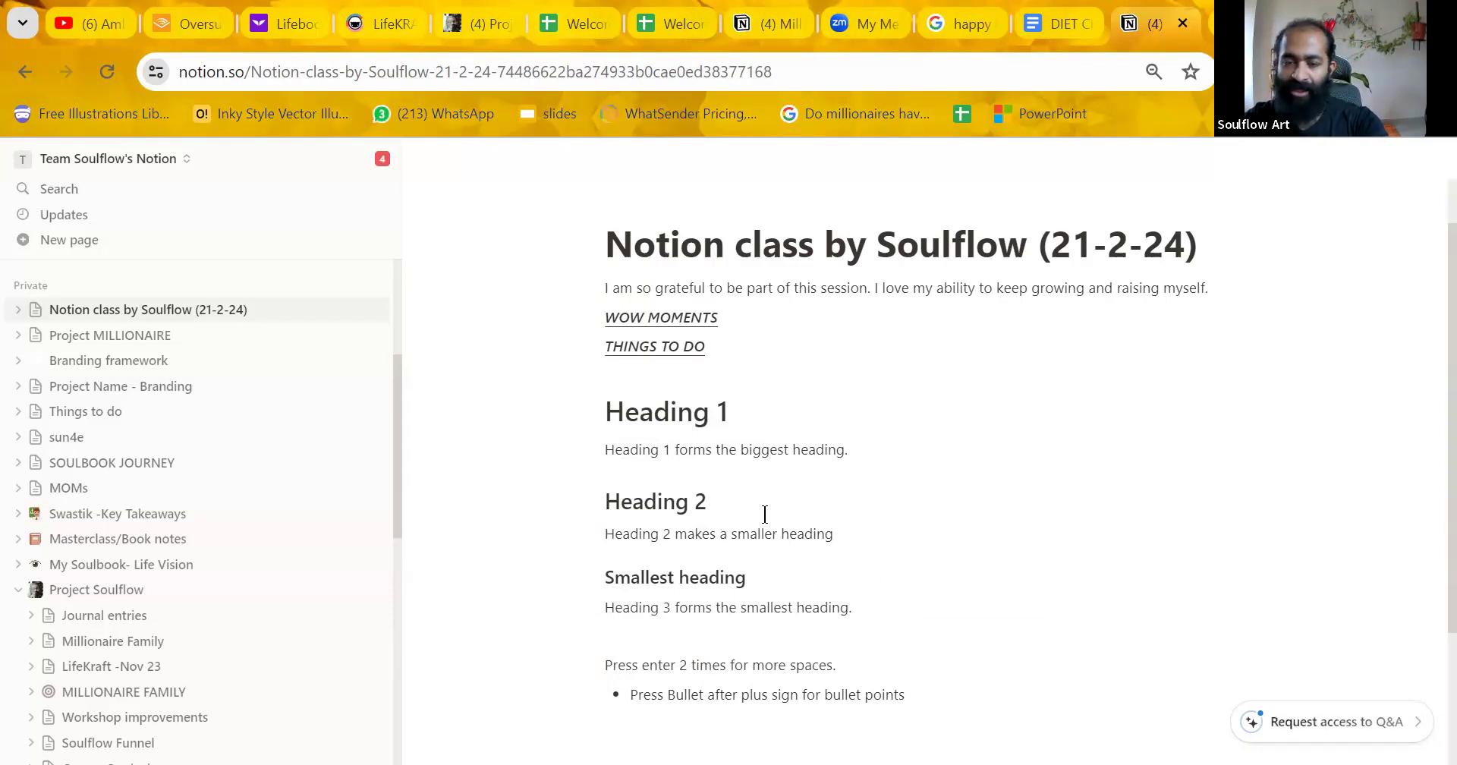
Add a second bullet with the text "Press enter to continue bullet point".
key("Return")
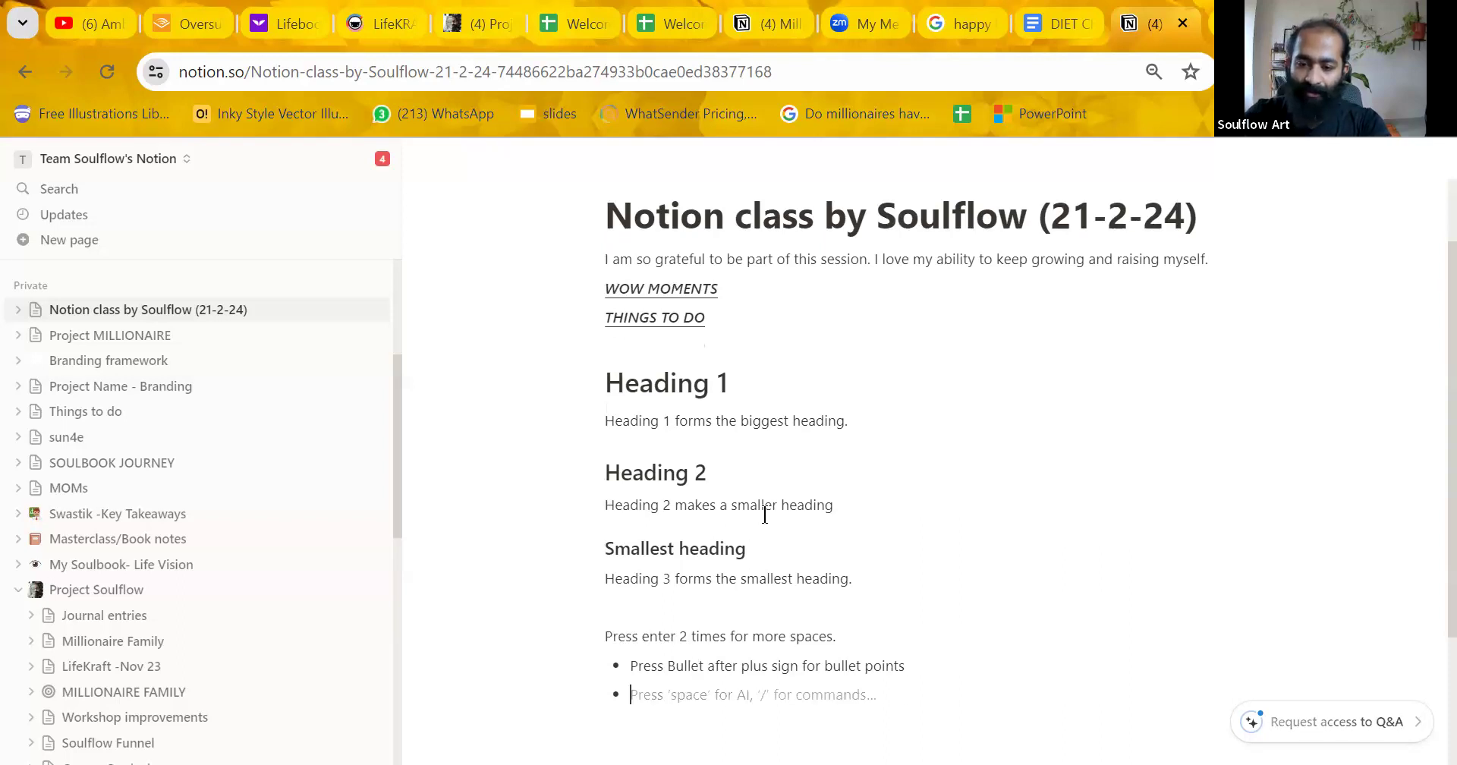
type("Press enter for Bull")
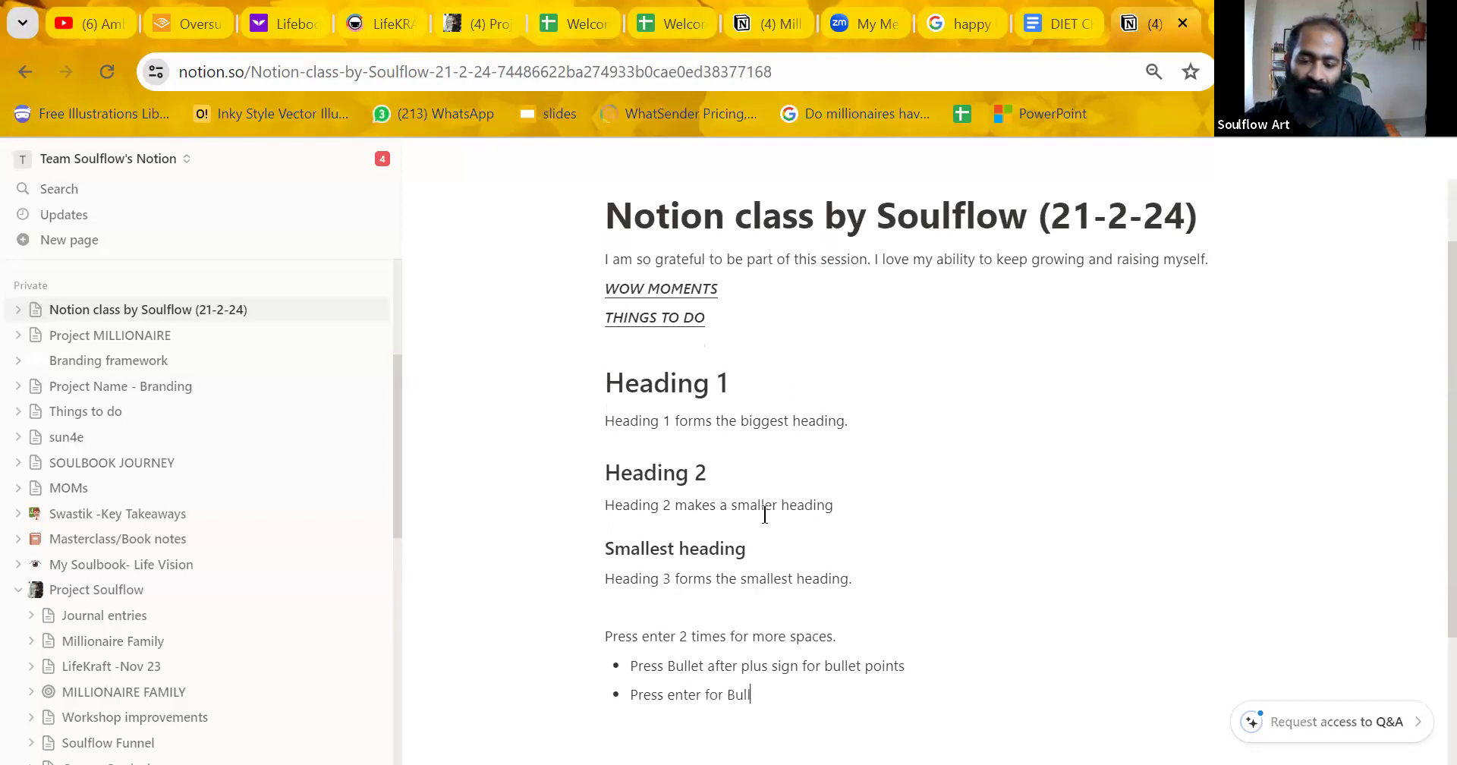
key("BackSpace")
key("BackSpace")
key("BackSpace")
type("to continue b")
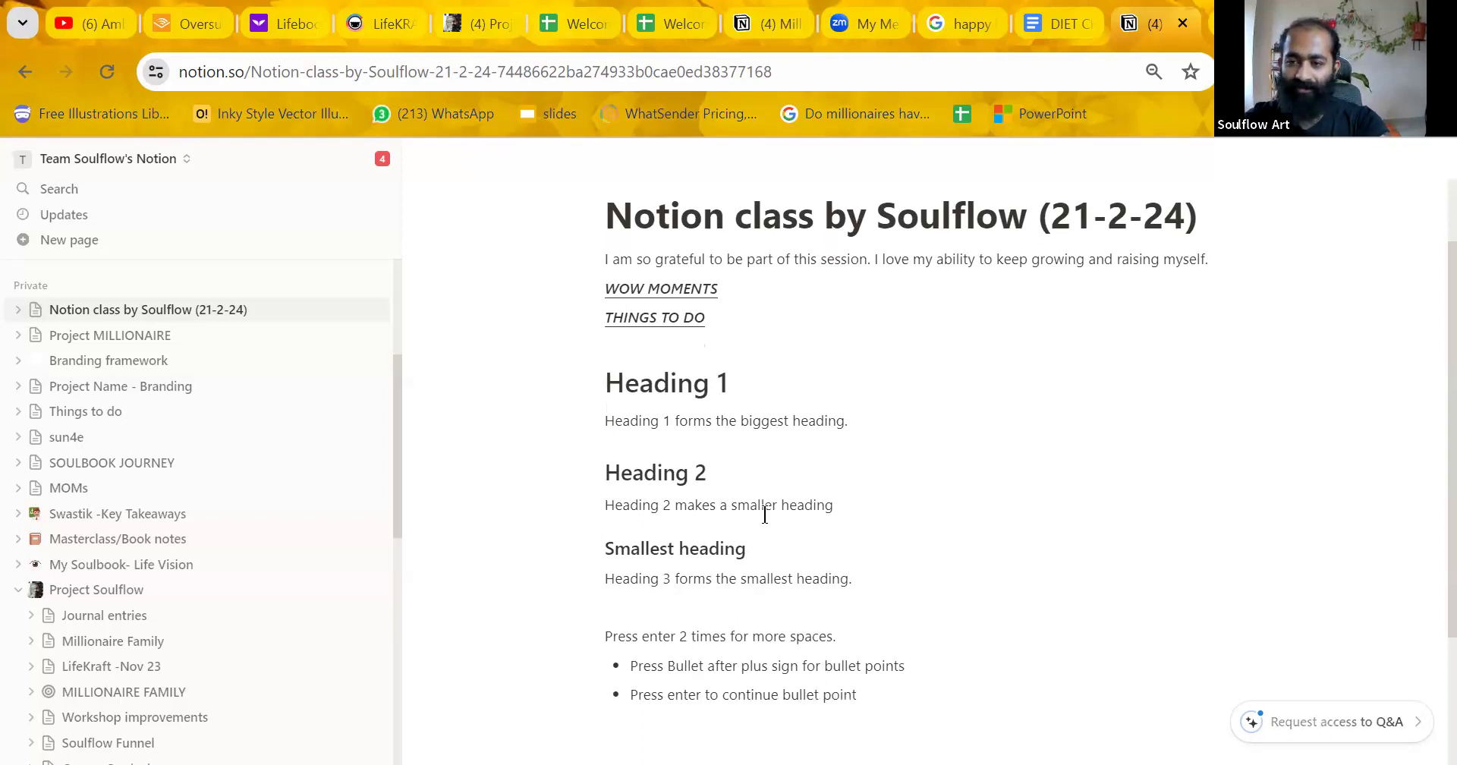
Try entering three dashes in a new third bullet, and remove that bullet again.
key("Return")
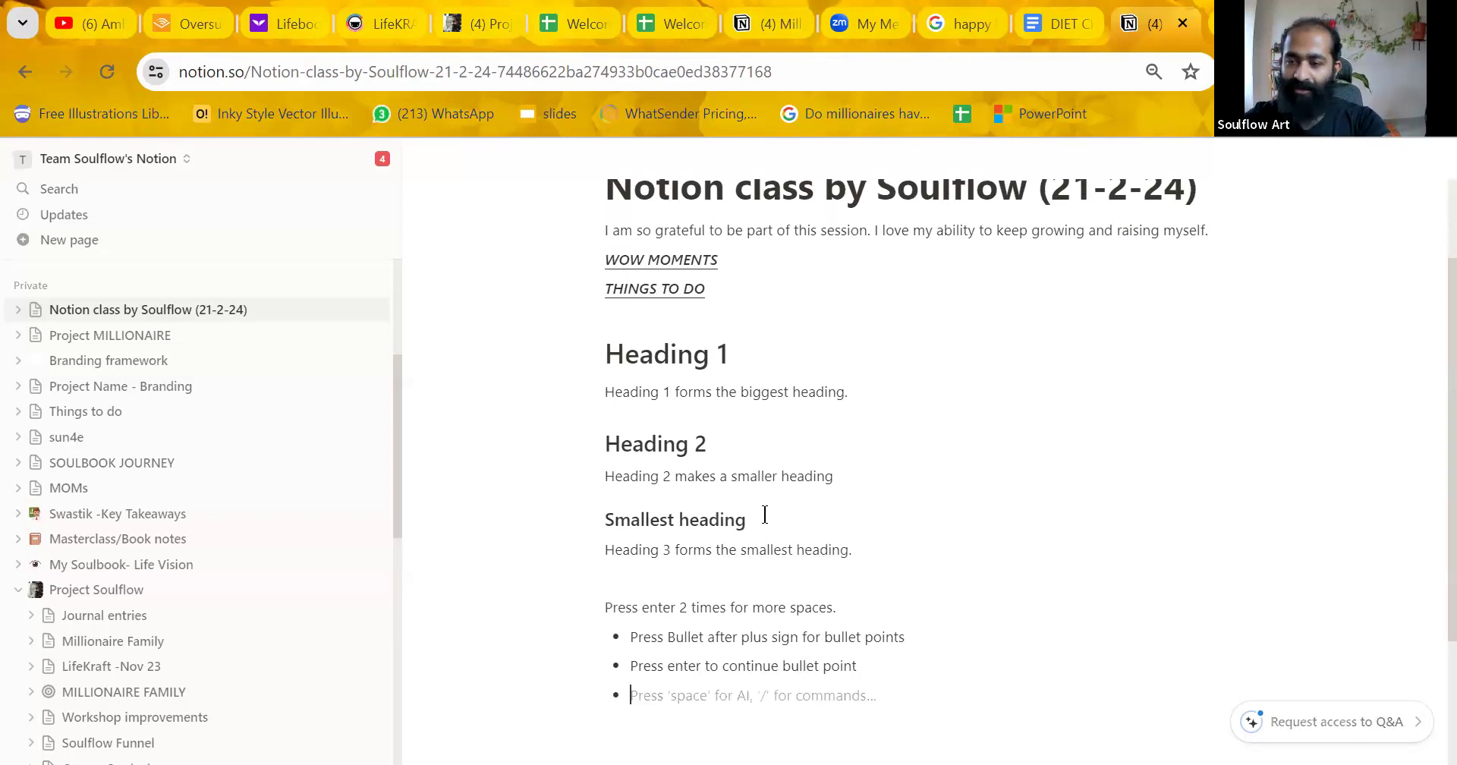
type("---")
key("BackSpace")
type("-")
key("ctrl+z")
key("ctrl+z")
key("BackSpace")
key("BackSpace")
key("BackSpace")
key("BackSpace")
key("BackSpace")
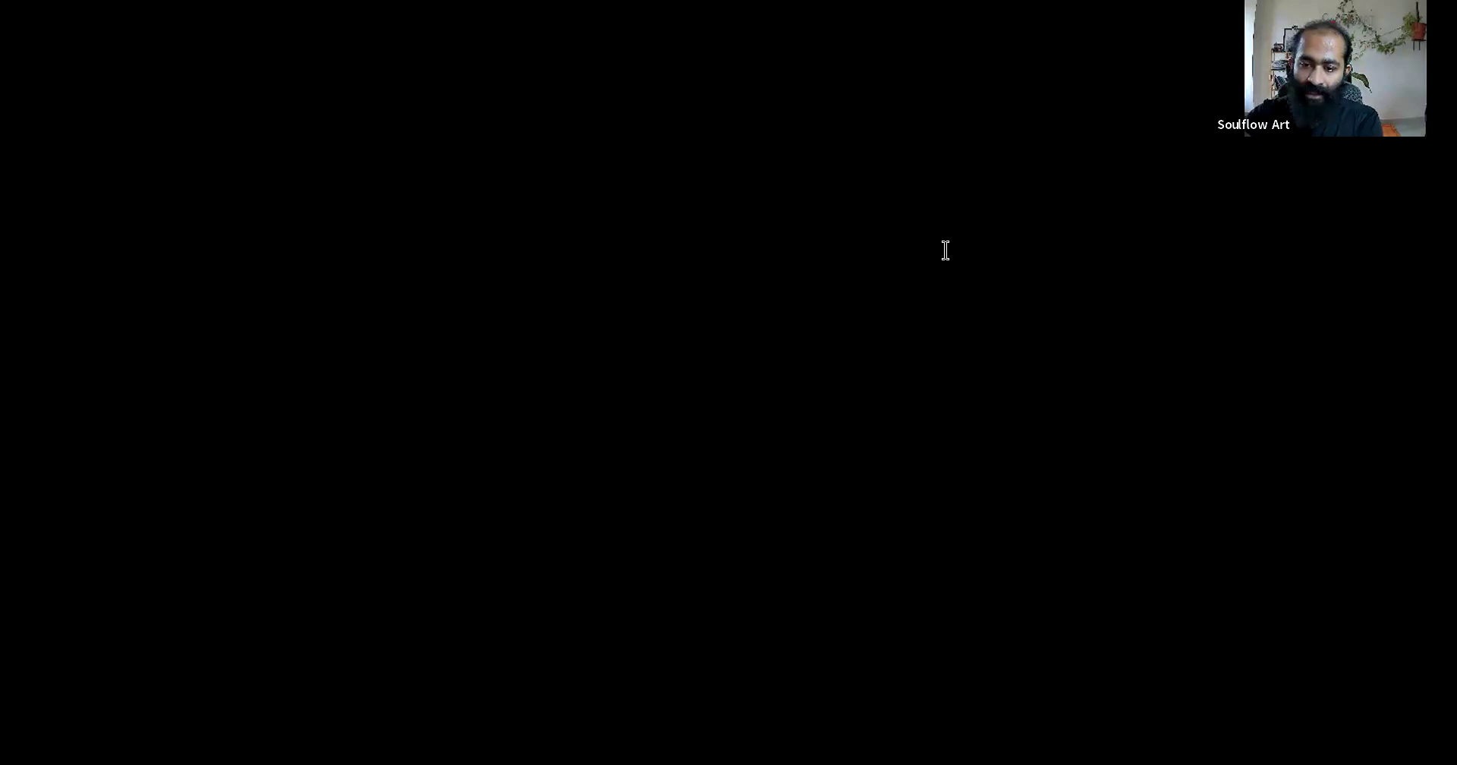
Split the first bullet before its final letters "ts" and insert three empty bullets between the two parts.
key("Return")
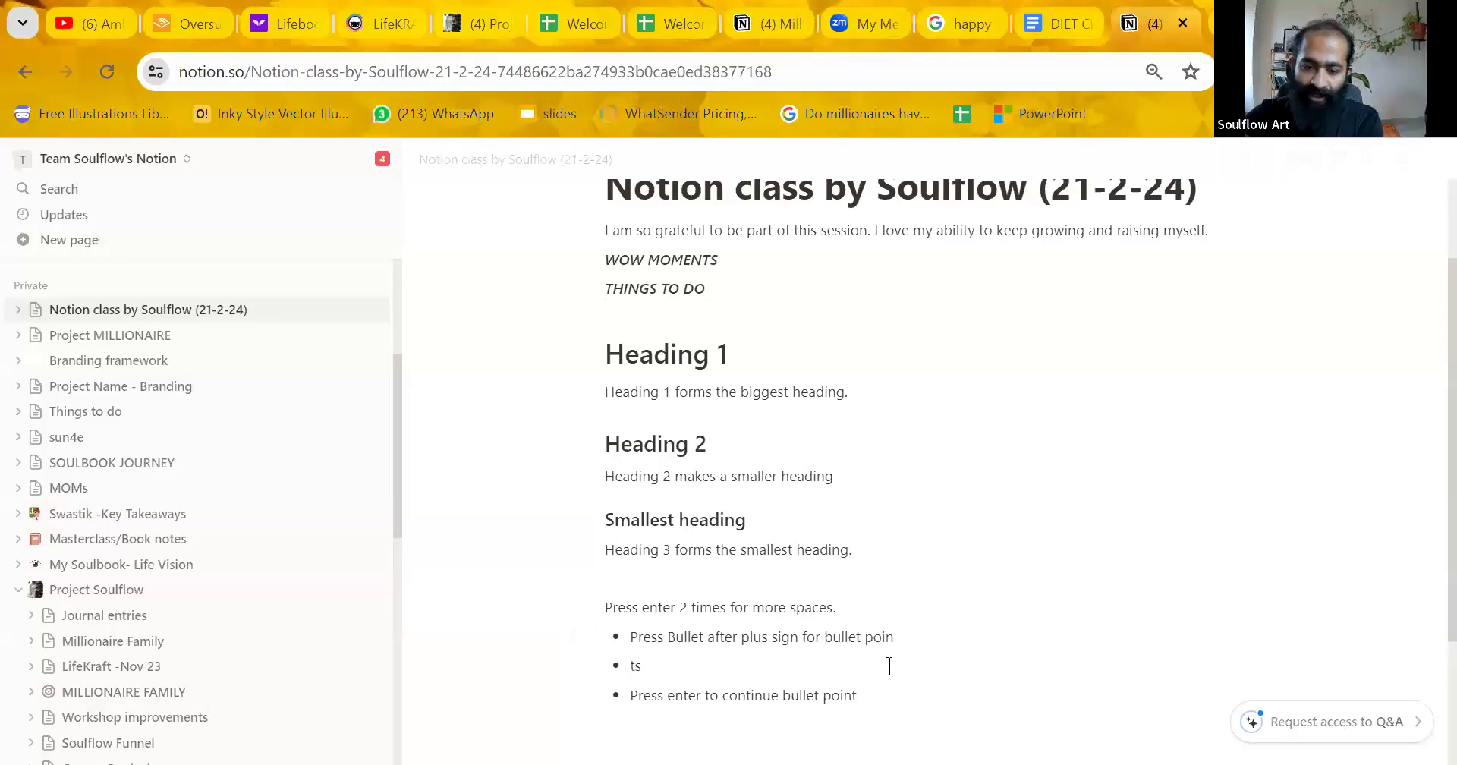
key("Return")
key("Return")
key("Return")
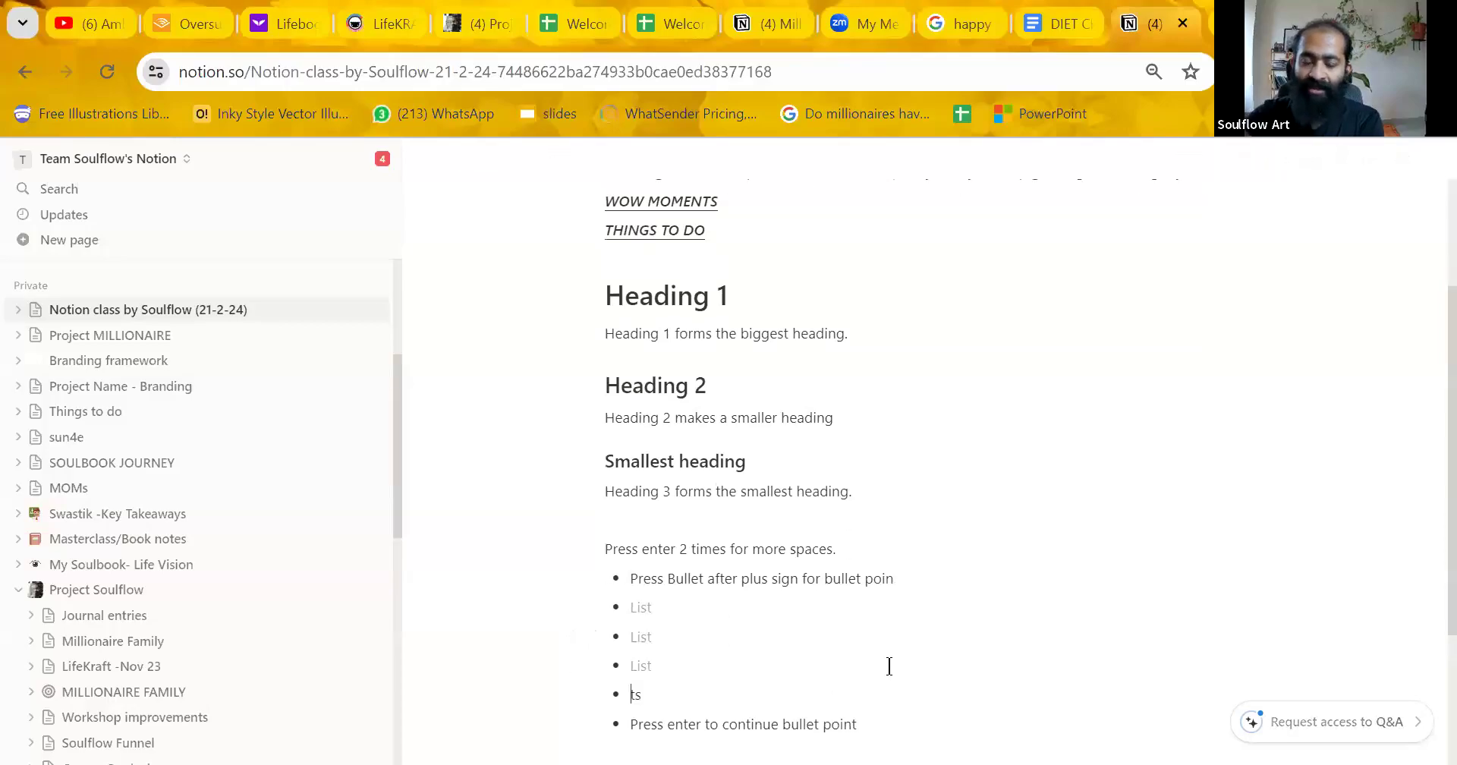
key("Up")
key("Up")
key("Down")
key("Down")
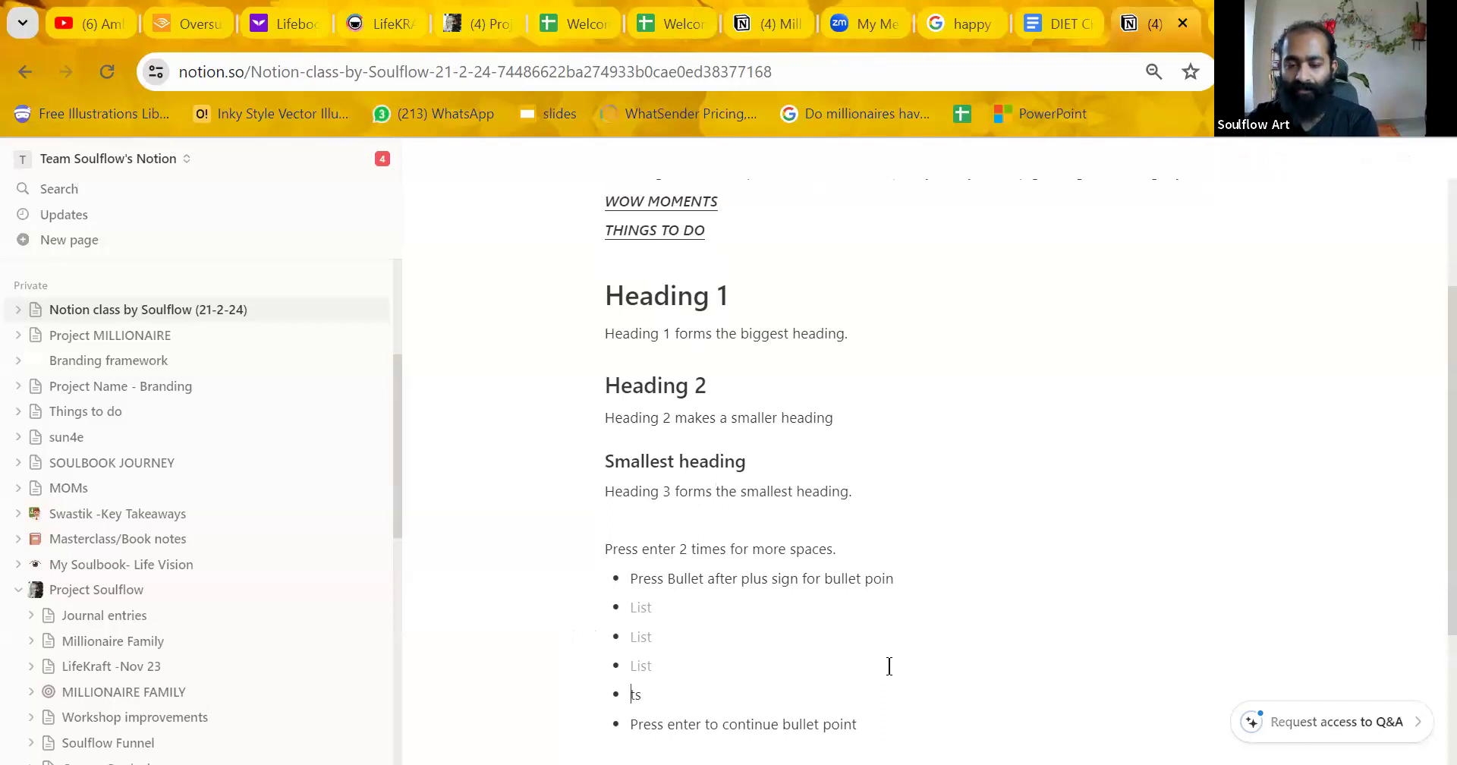
Remove the empty bullets and rejoin "ts" to the first bullet so it reads "Press Bullet after plus sign for bullet points".
key("BackSpace")
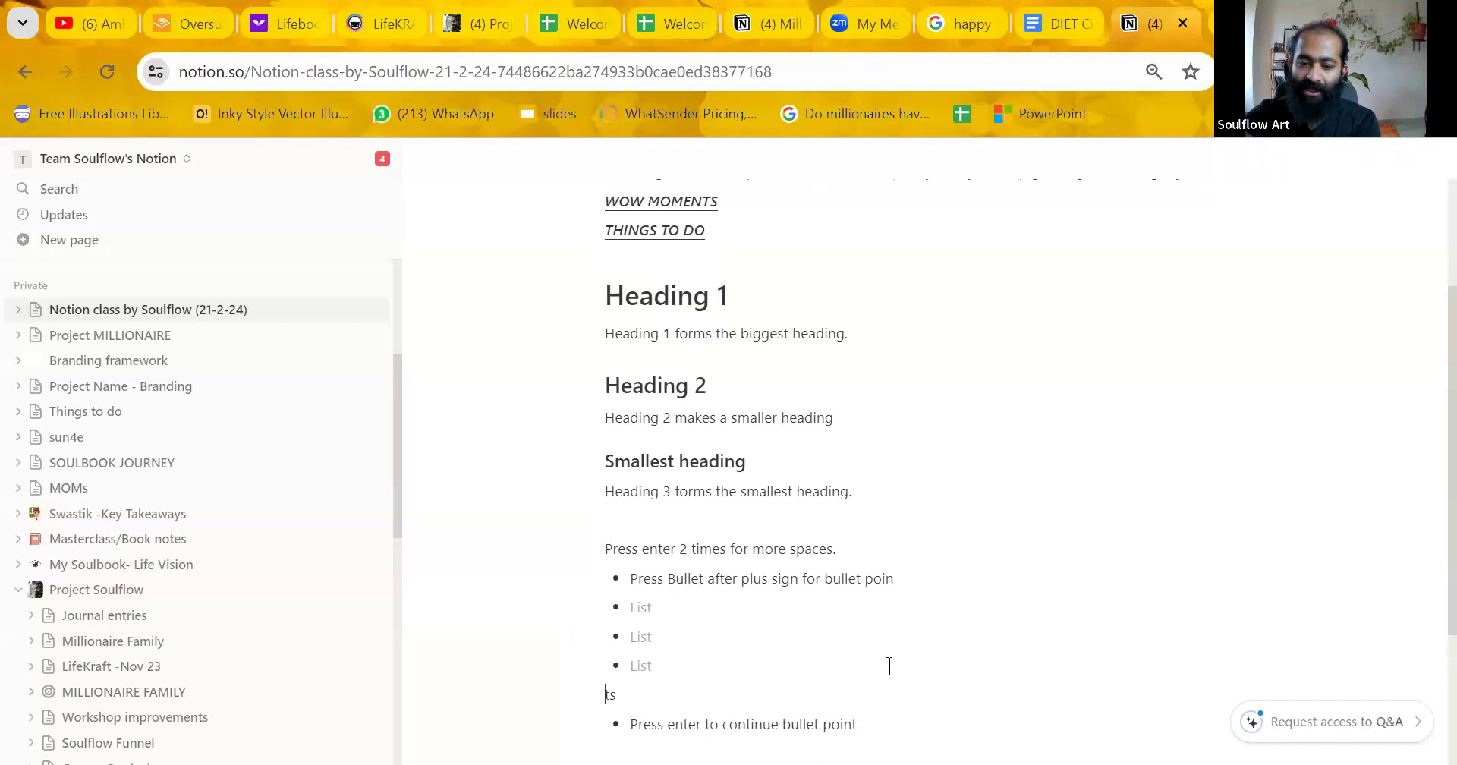
key("BackSpace")
key("BackSpace")
key("BackSpace")
key("BackSpace")
key("BackSpace")
key("BackSpace")
key("BackSpace")
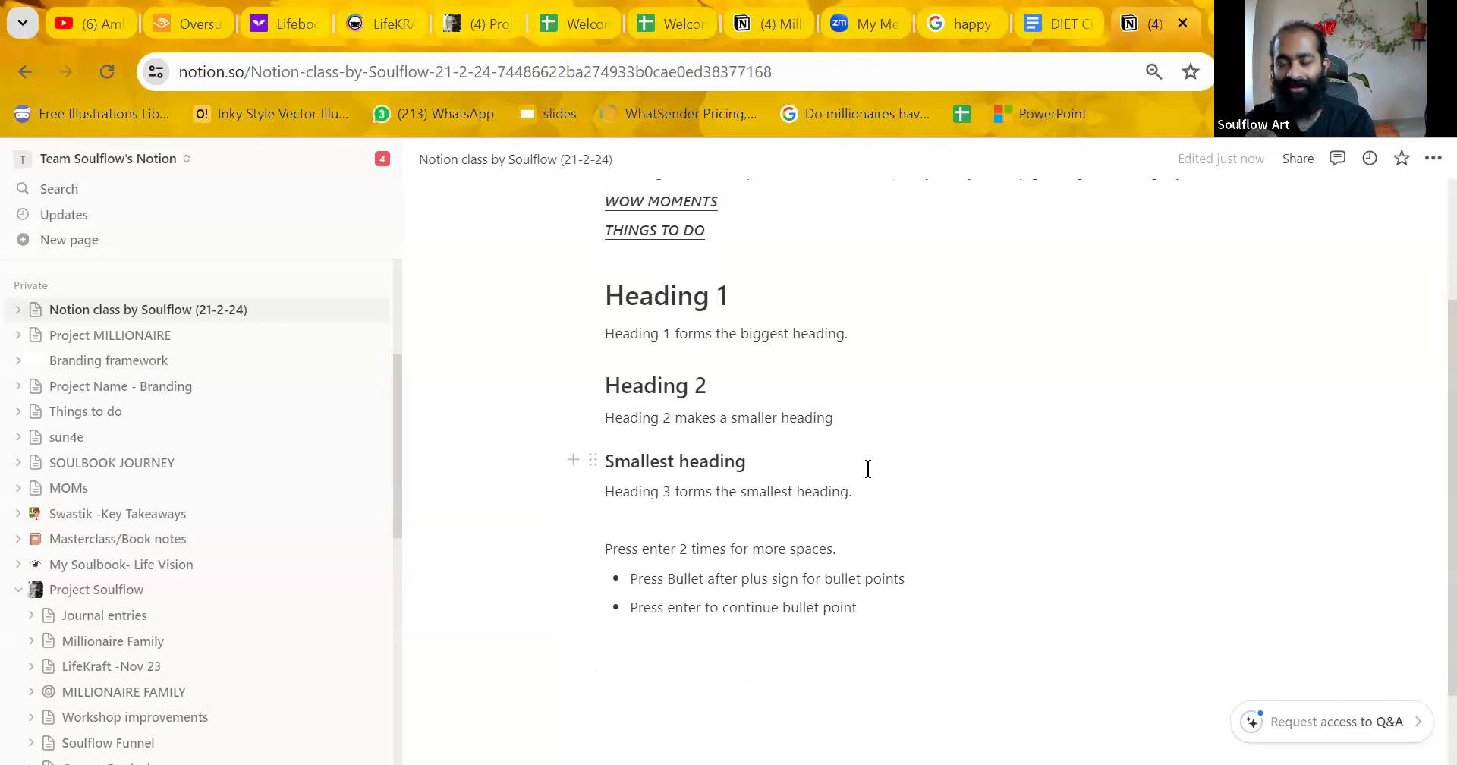
End the bulleted list and add a numbered list below it with the first item "Press number for numbered list\".
left_click(872, 606)
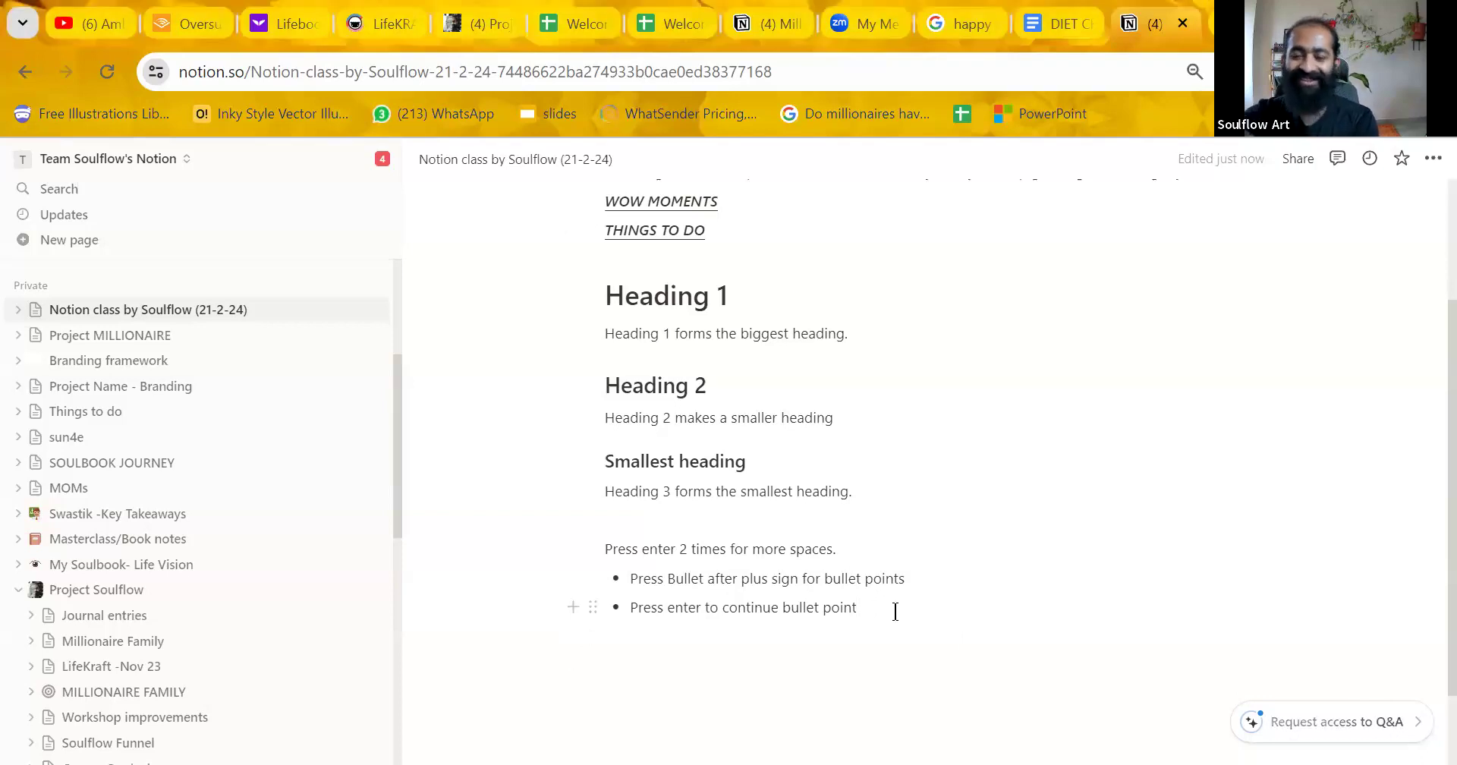
key("Return")
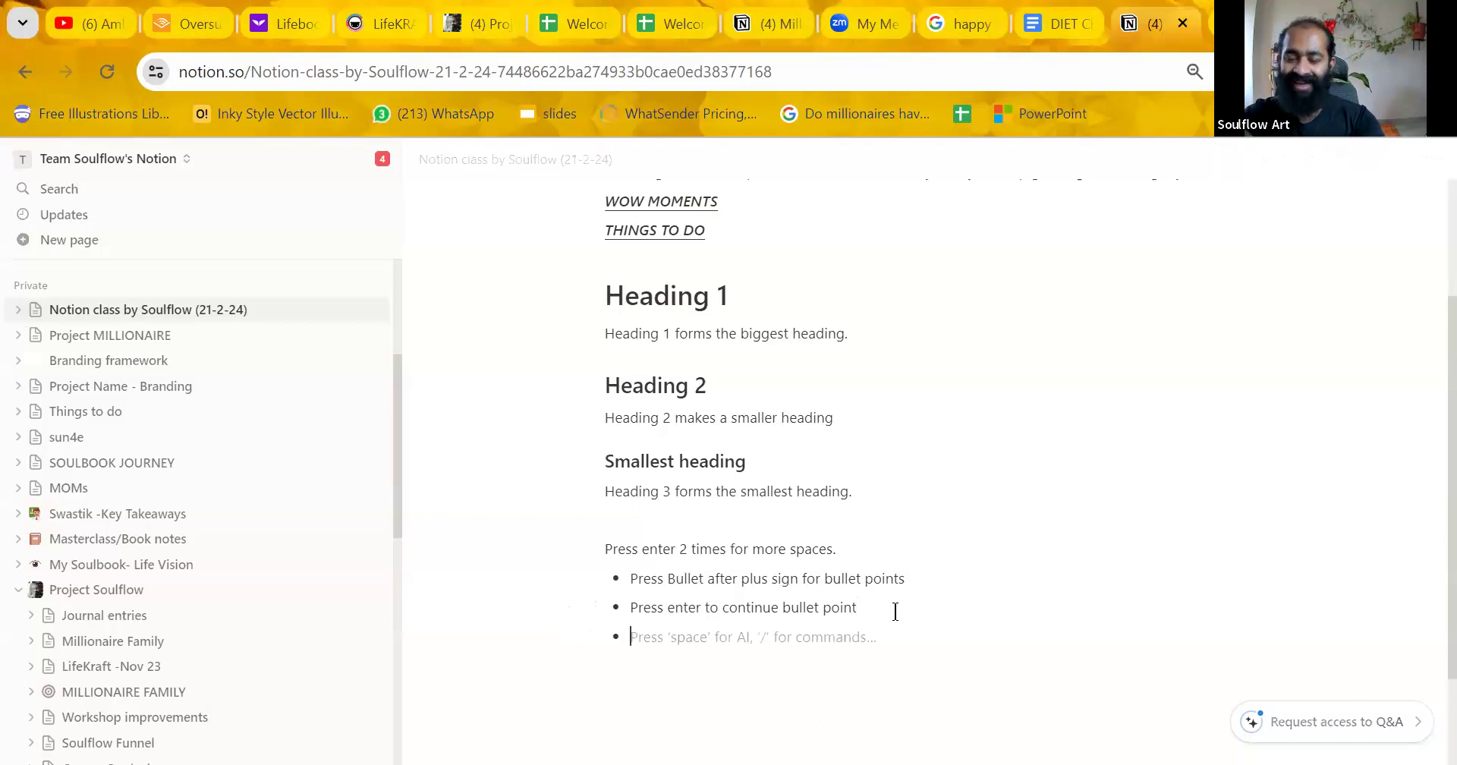
key("Return")
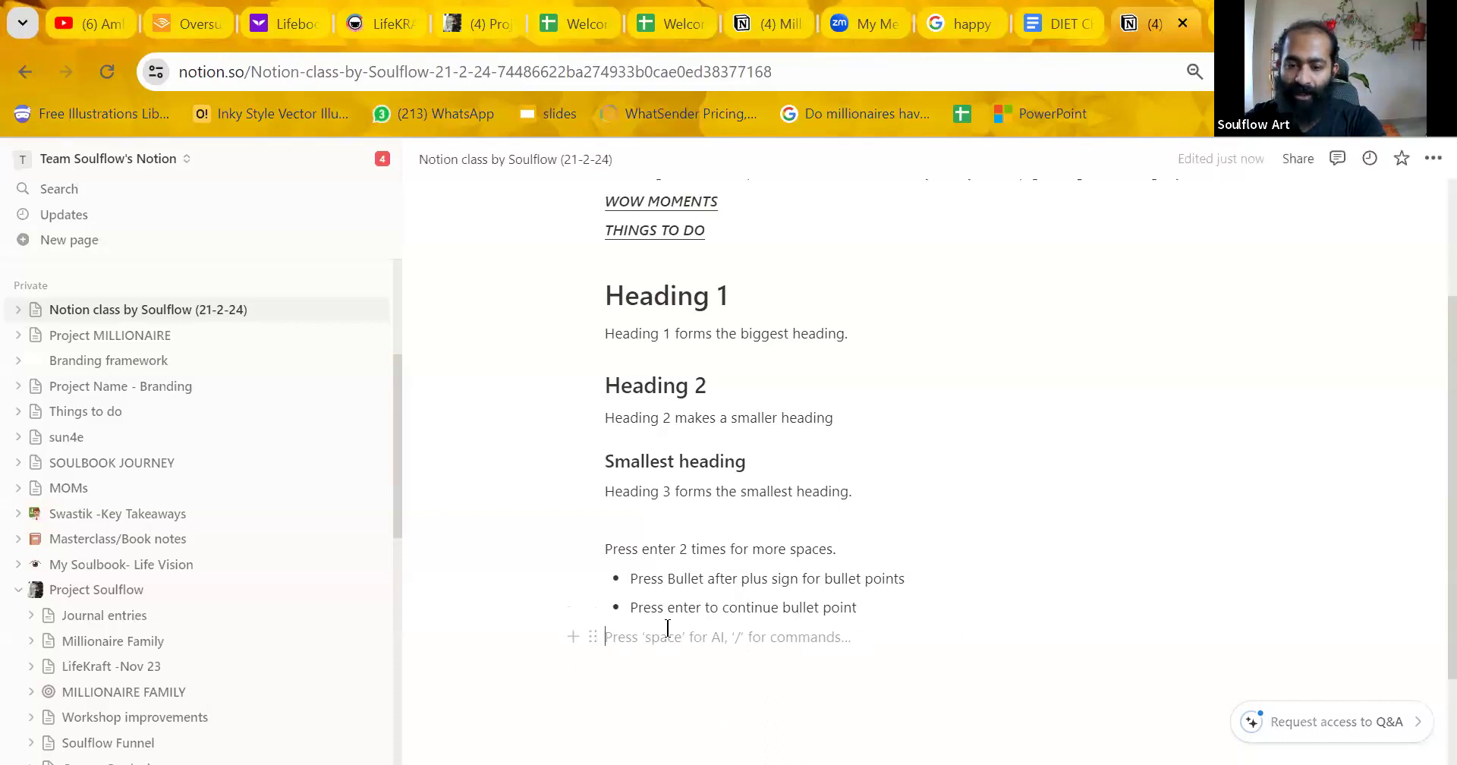
left_click(569, 637)
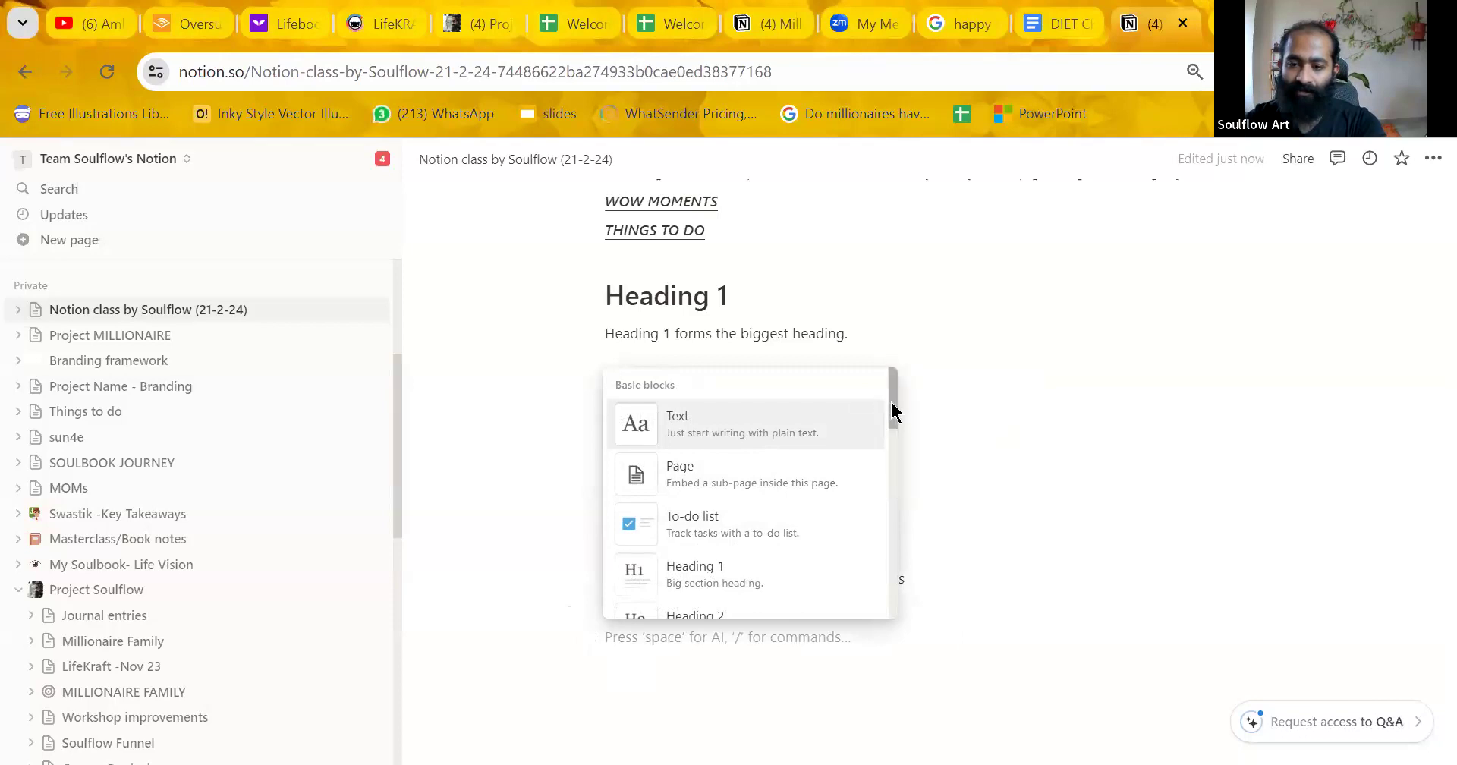
left_click_drag(892, 400, 902, 491)
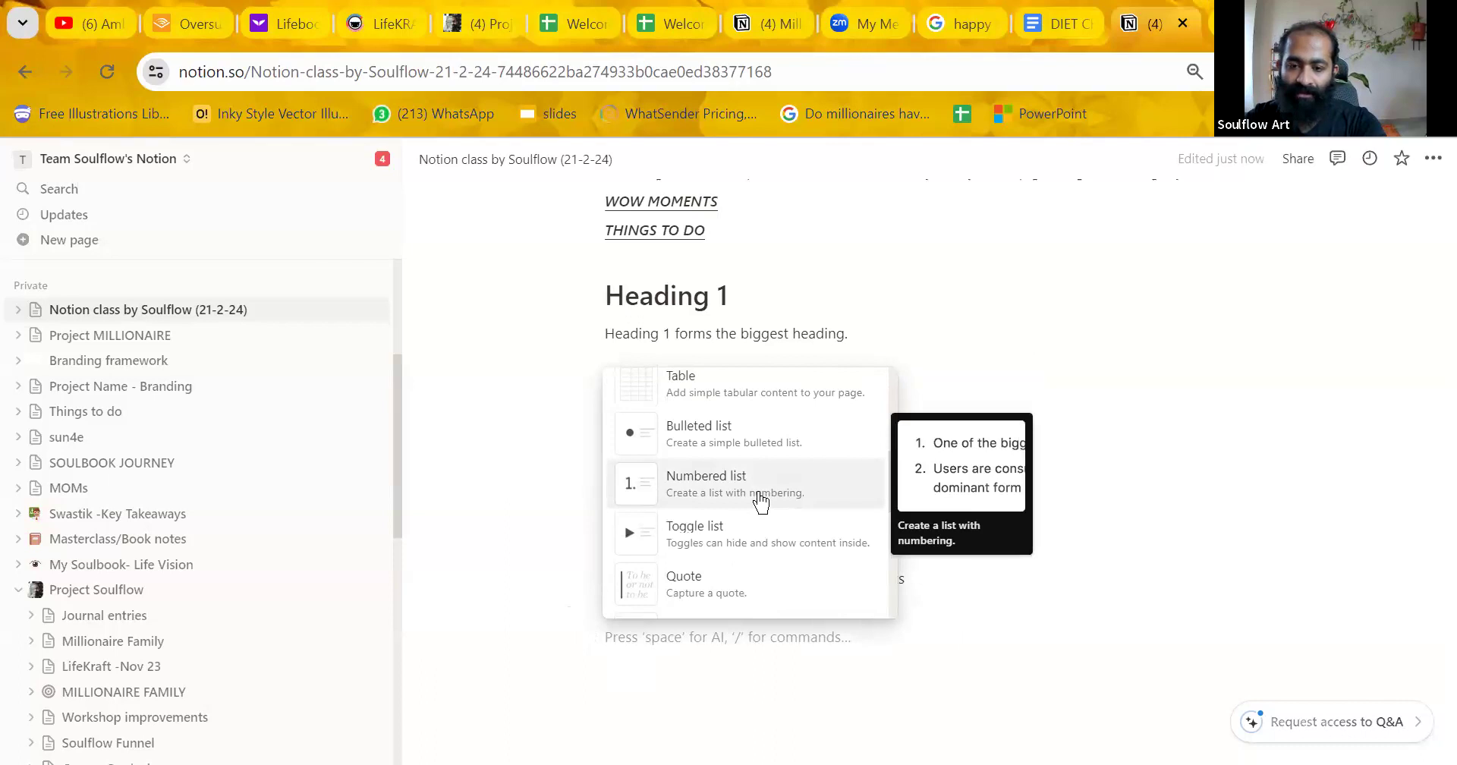
left_click(760, 500)
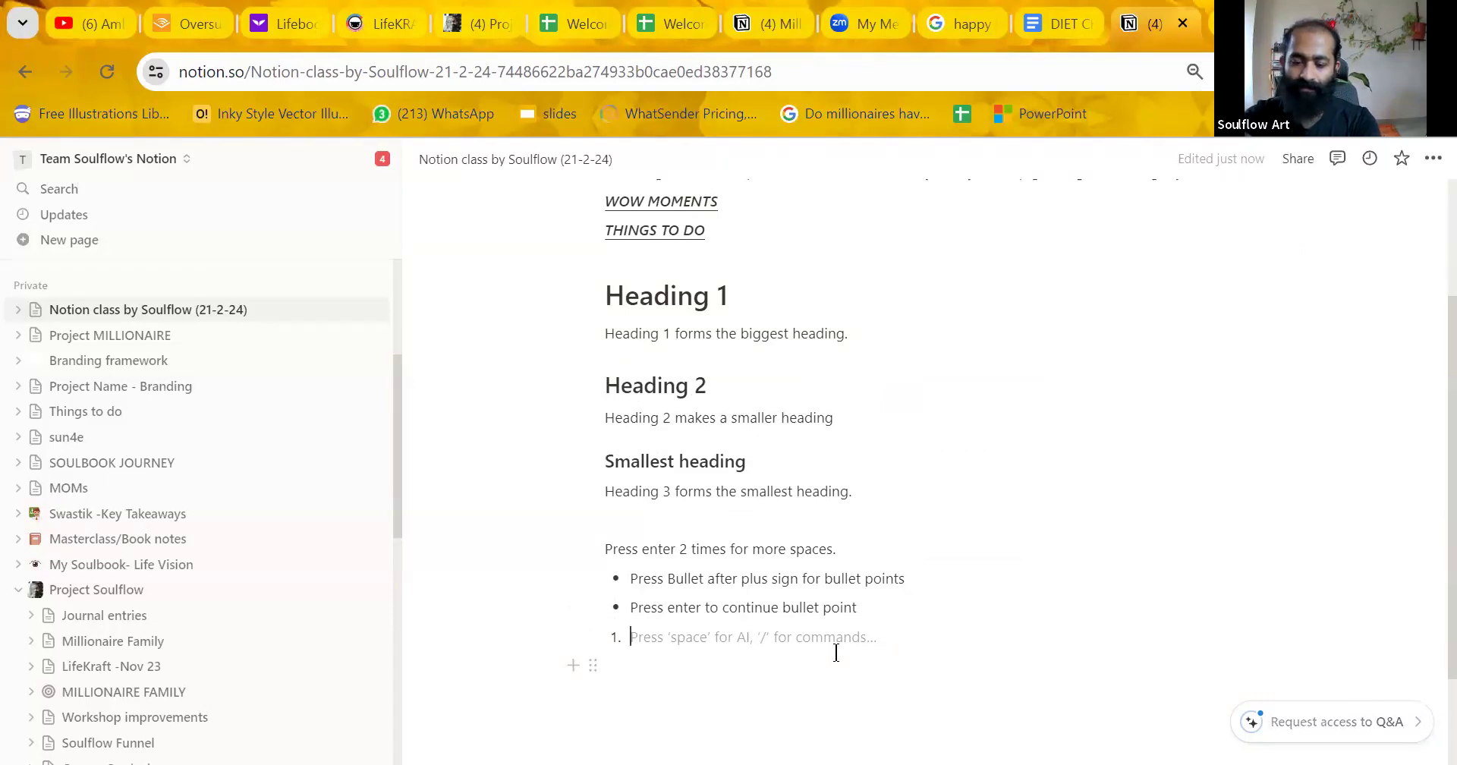
type("Pr")
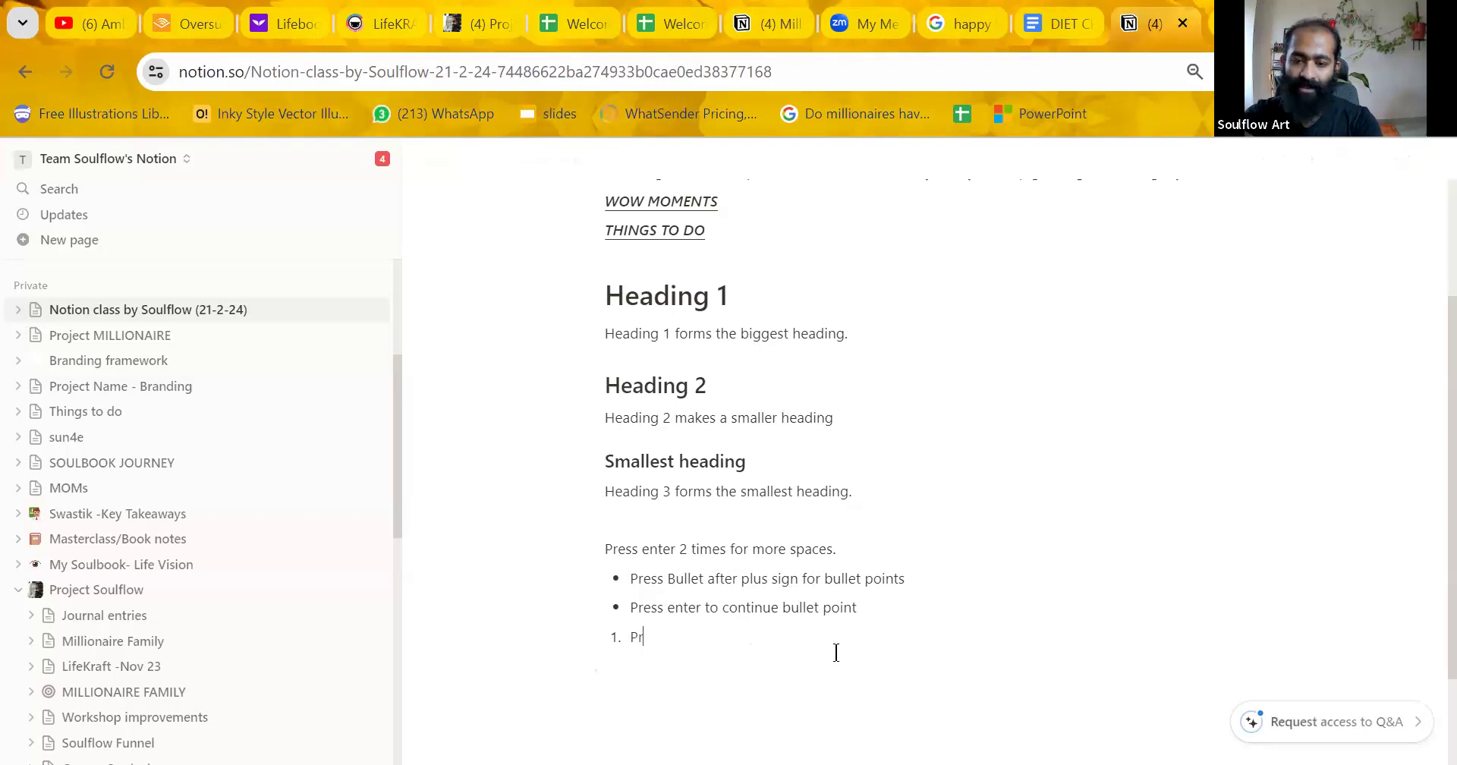
type("ess numbe")
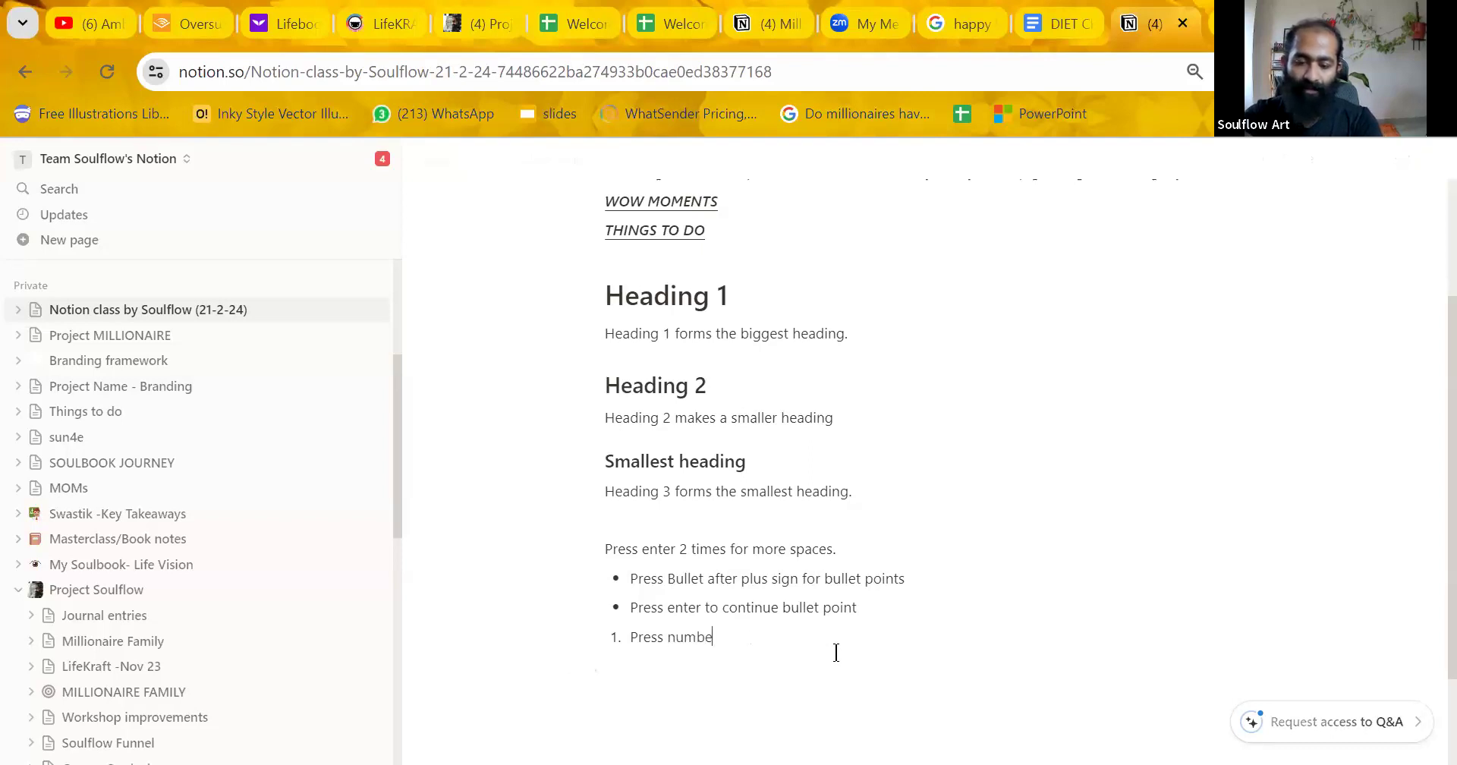
type("r for number")
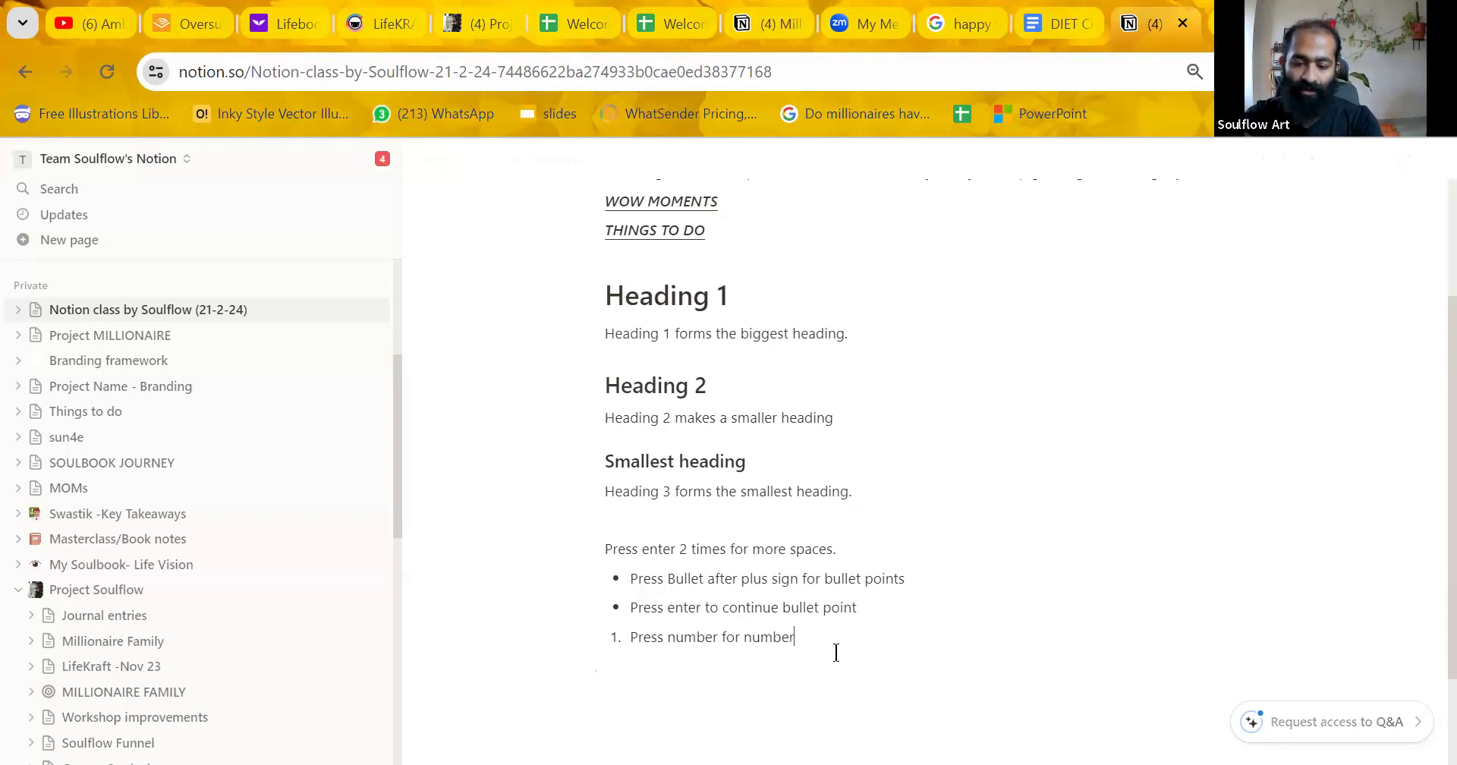
type("ed list\\")
Add "Point 2" as the second numbered item and end the list with an empty plain line below it.
key("Return")
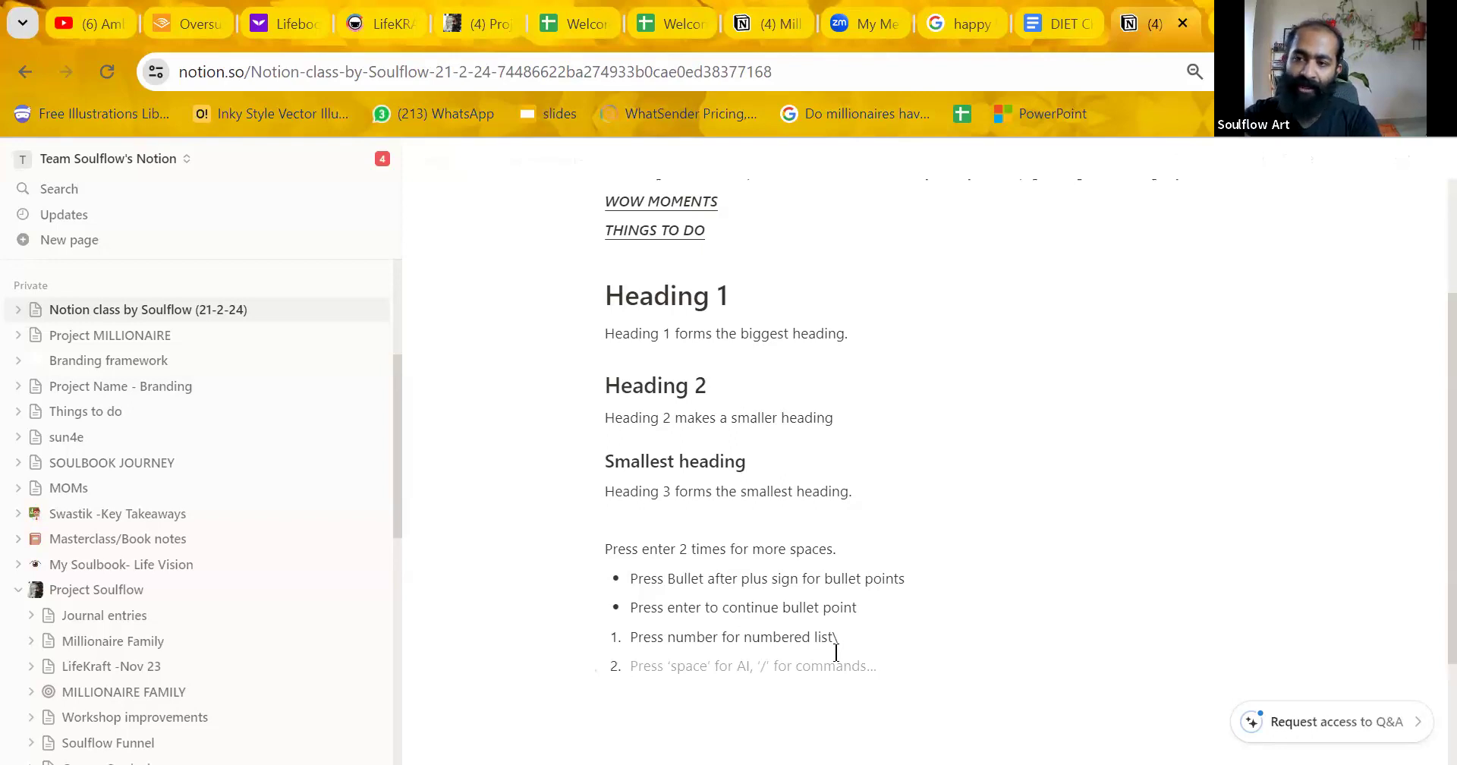
type("Point 2")
key("Return")
key("BackSpace")
key("BackSpace")
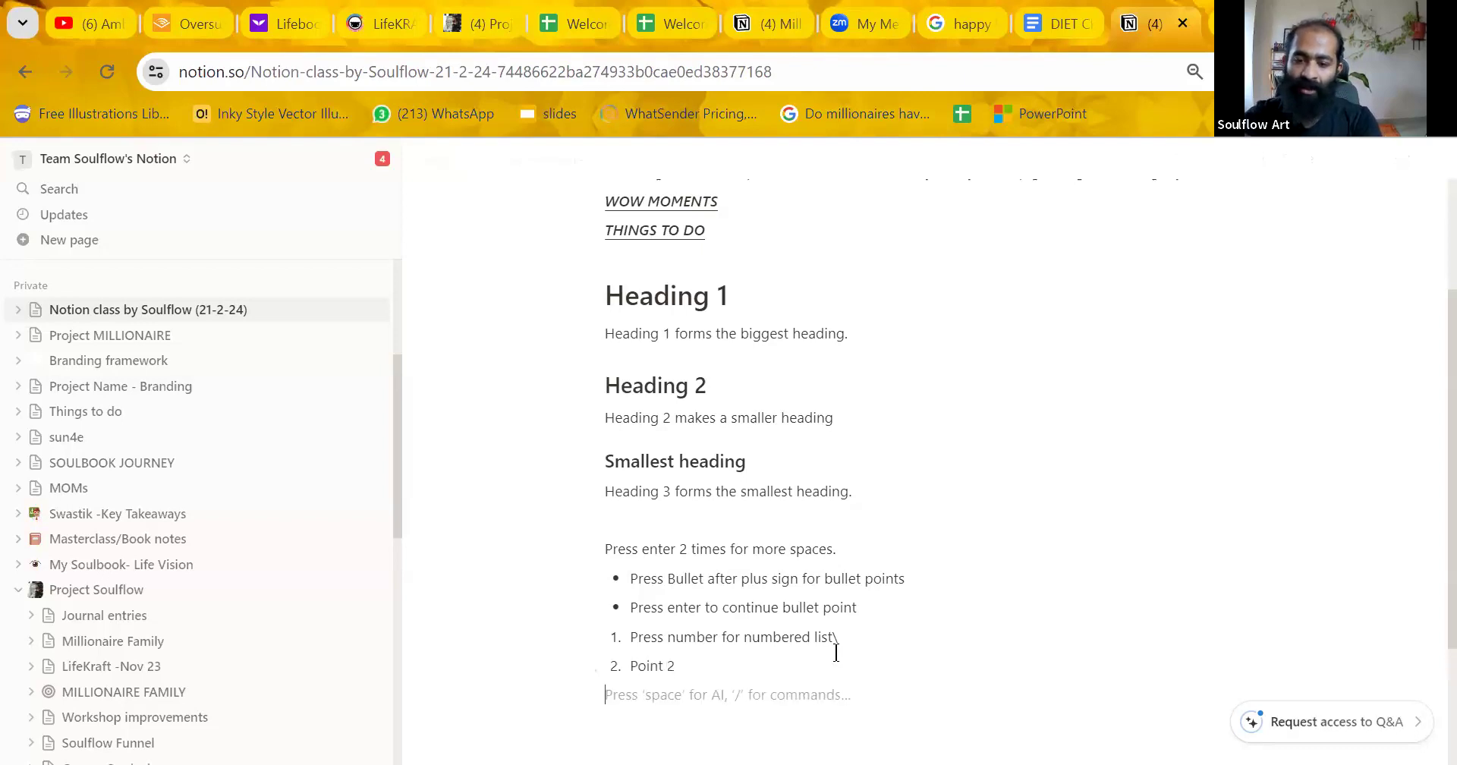
key("Return")
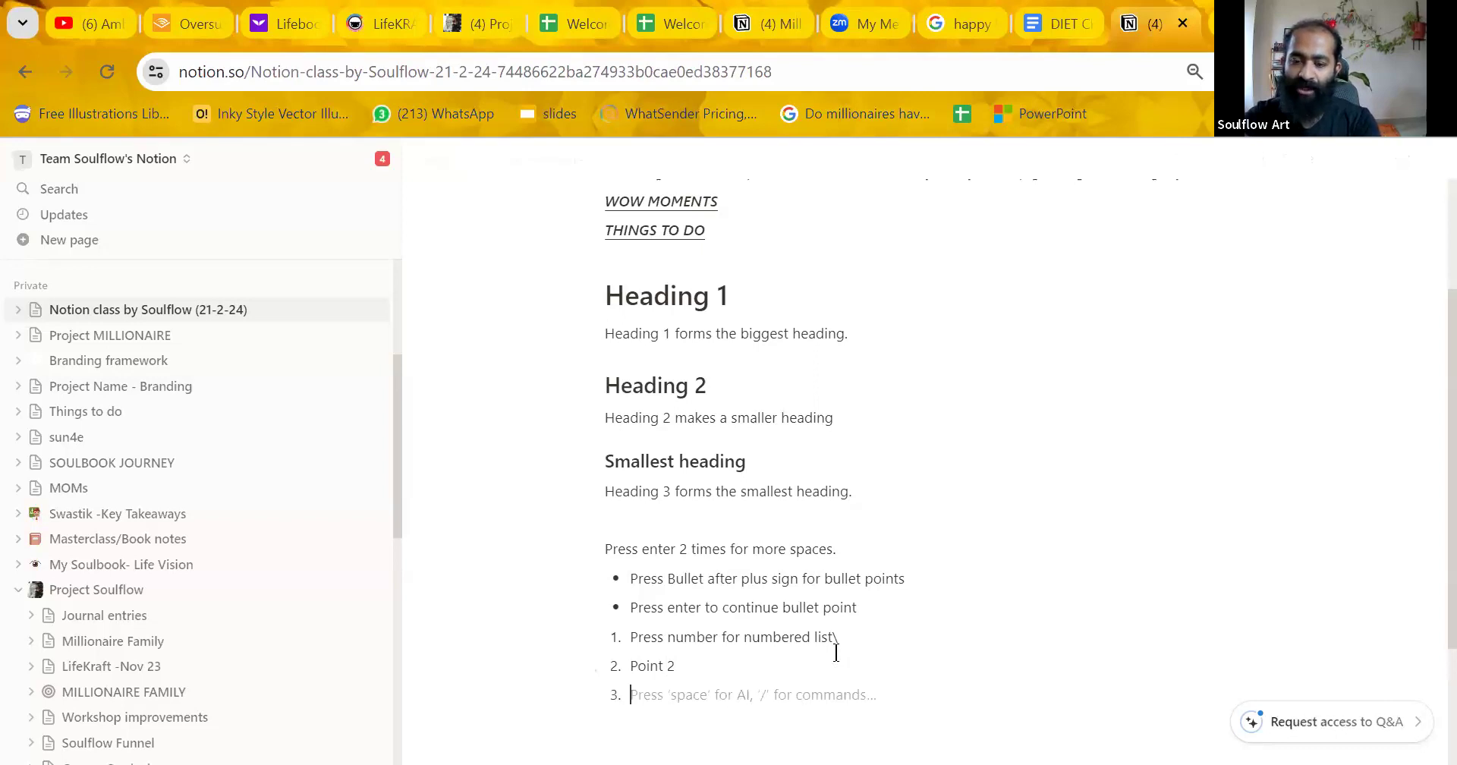
key("Return")
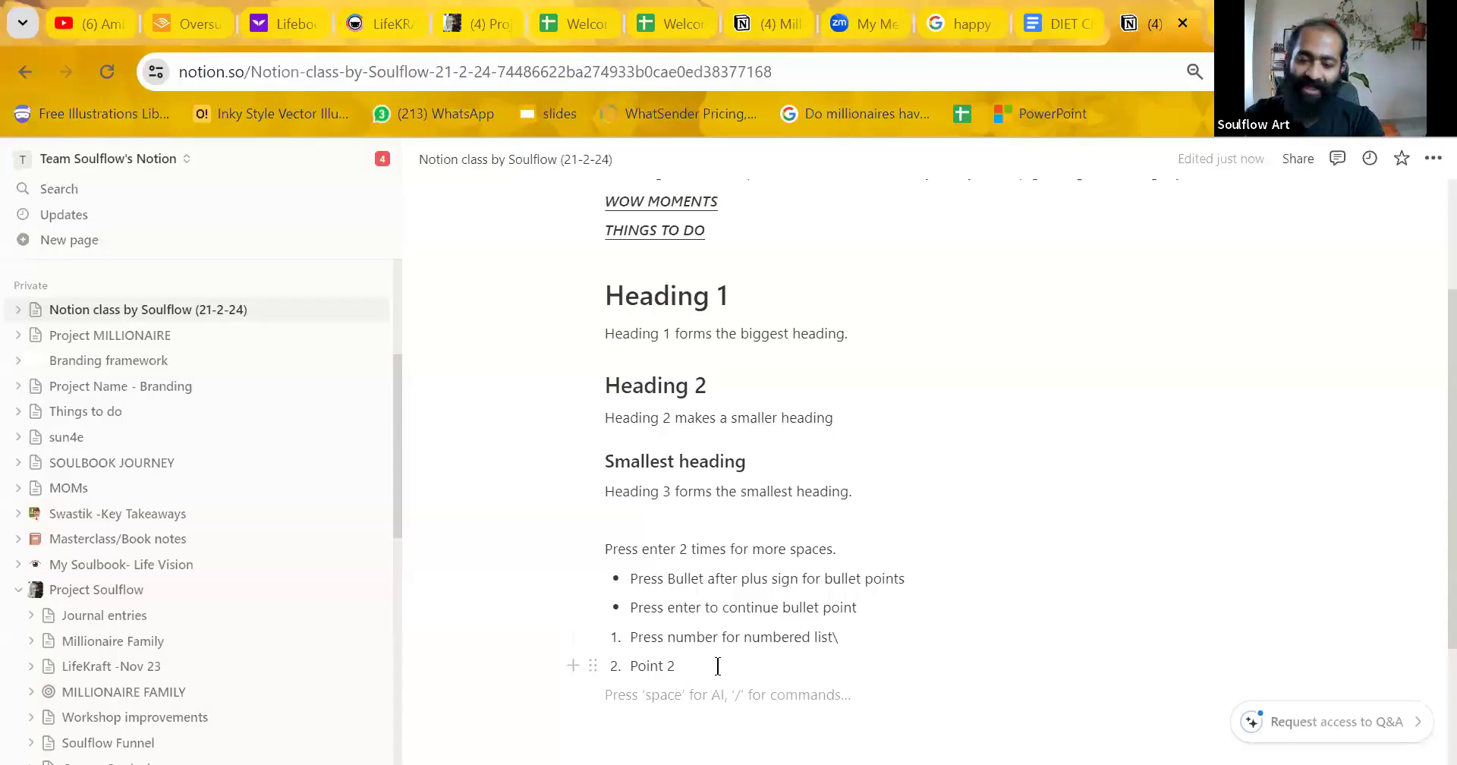
Add an empty third numbered item below "Point 2", turn it back into a plain line and view the basic block types.
left_click(717, 666)
key("Return")
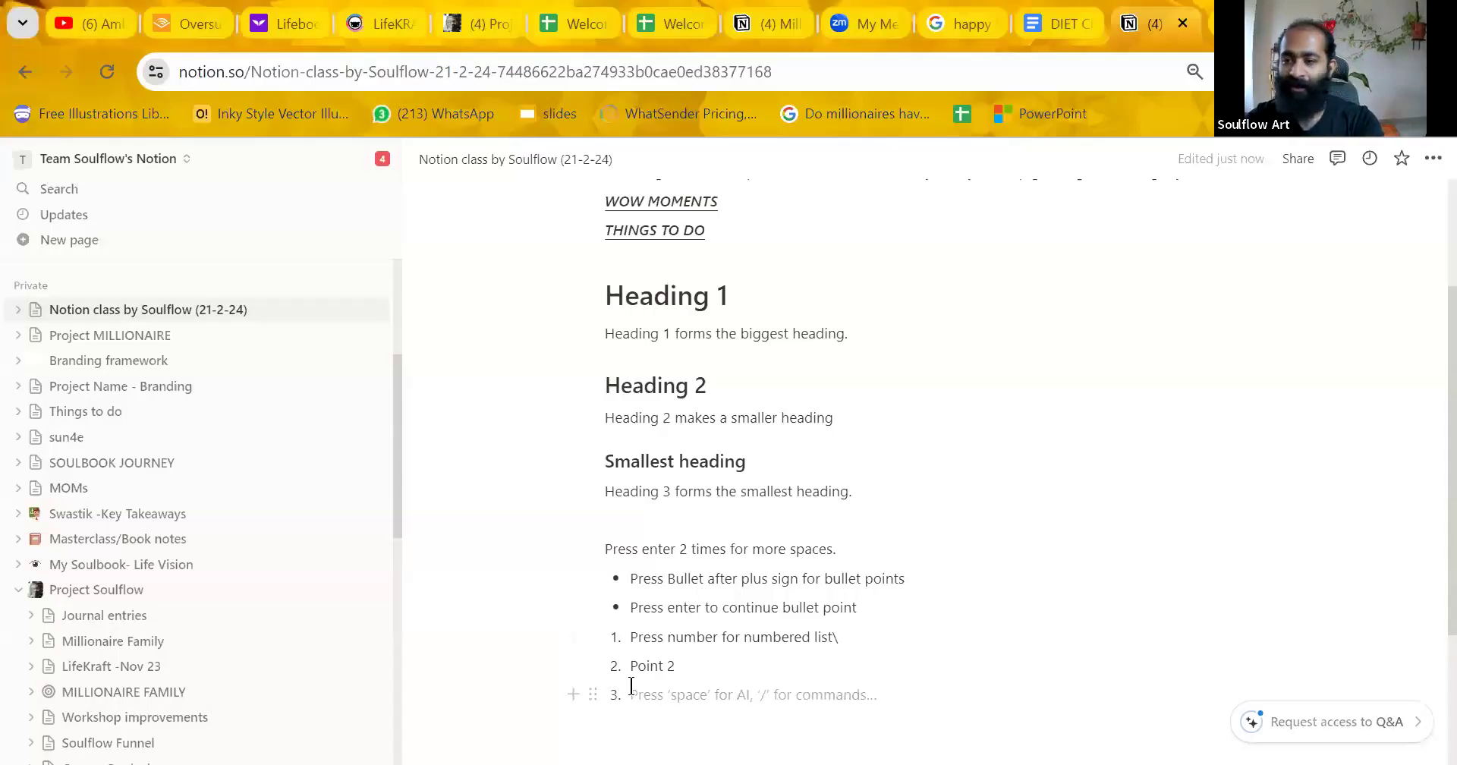
key("BackSpace")
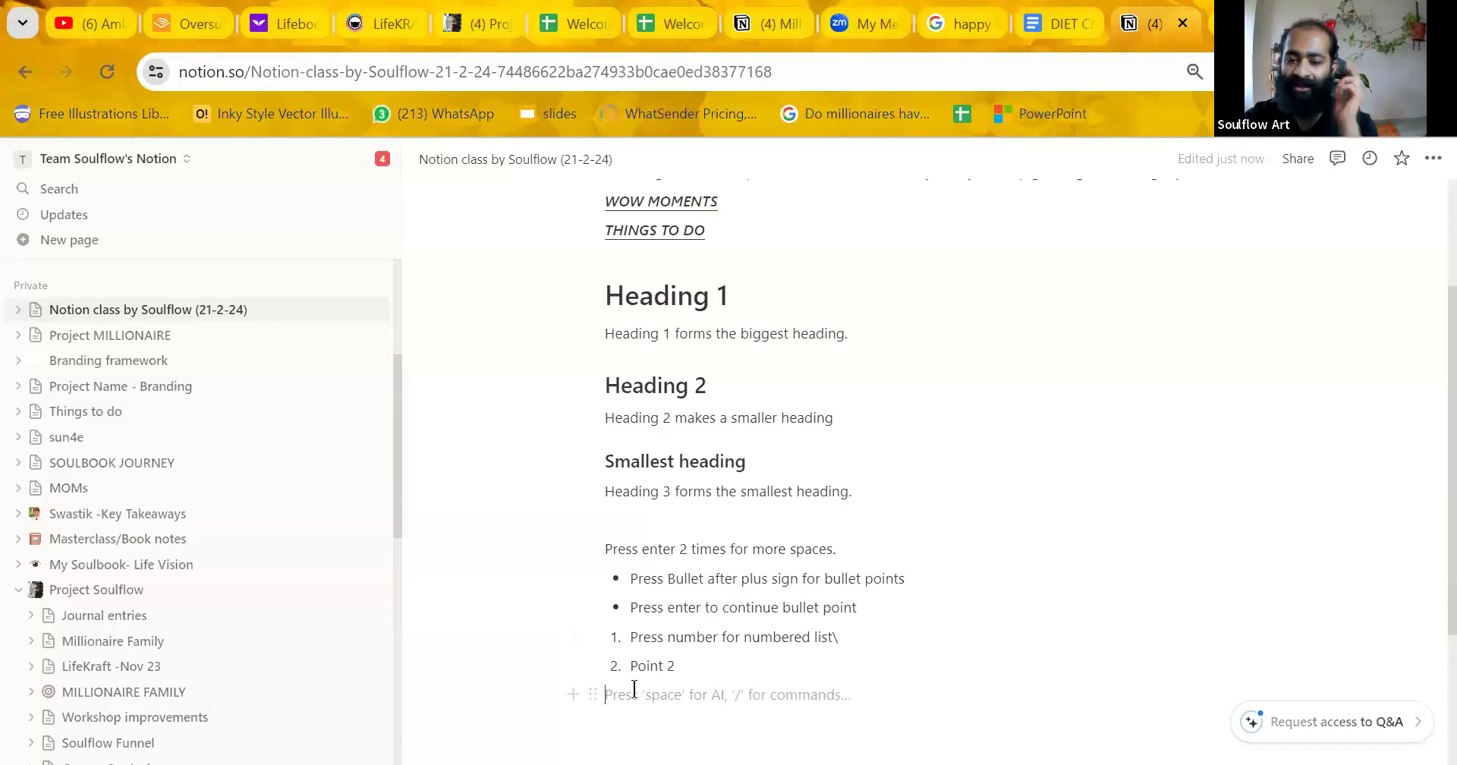
left_click(574, 694)
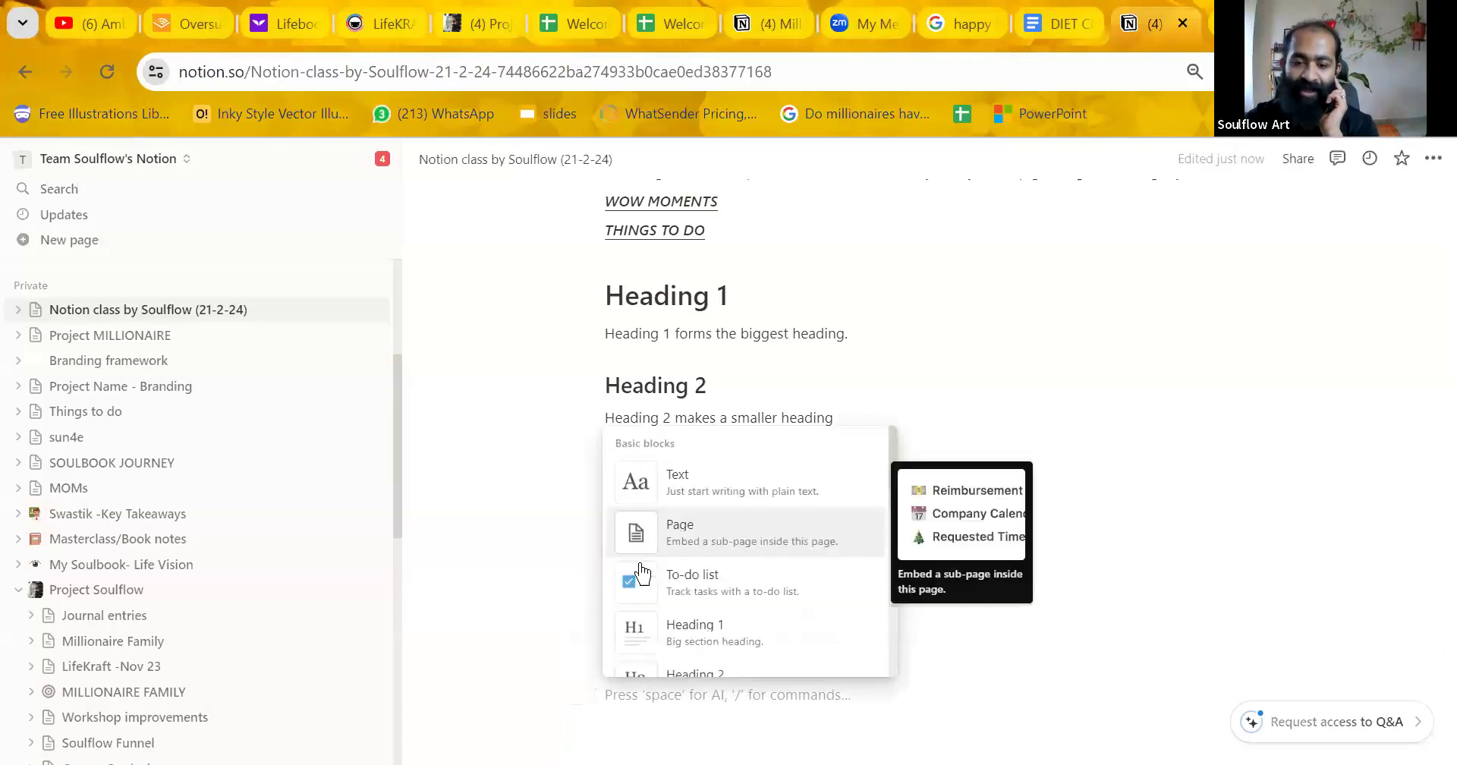
left_click(1050, 506)
left_click(654, 687)
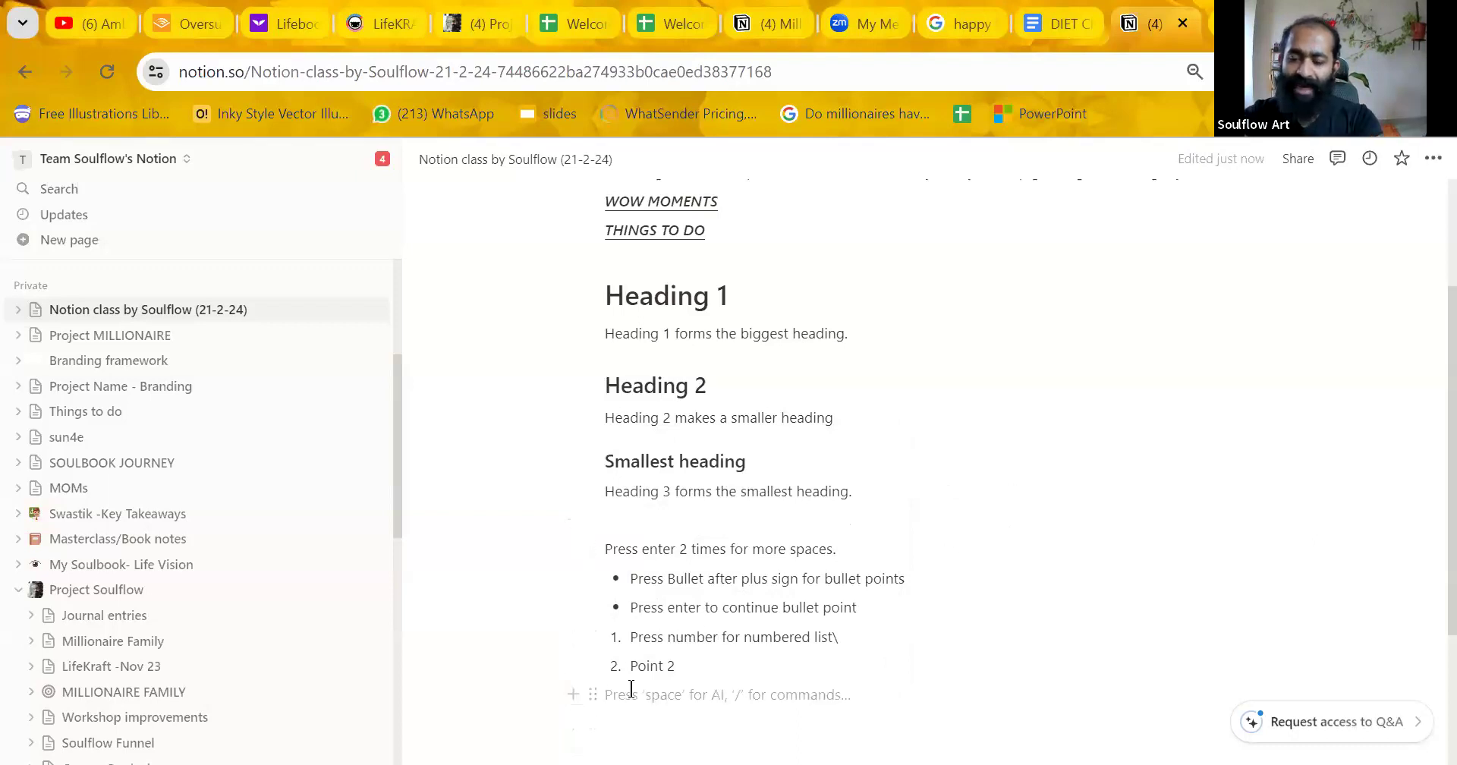
Try to write "-press hyphen" on the line below "Point 2" and clear the line again.
type("-")
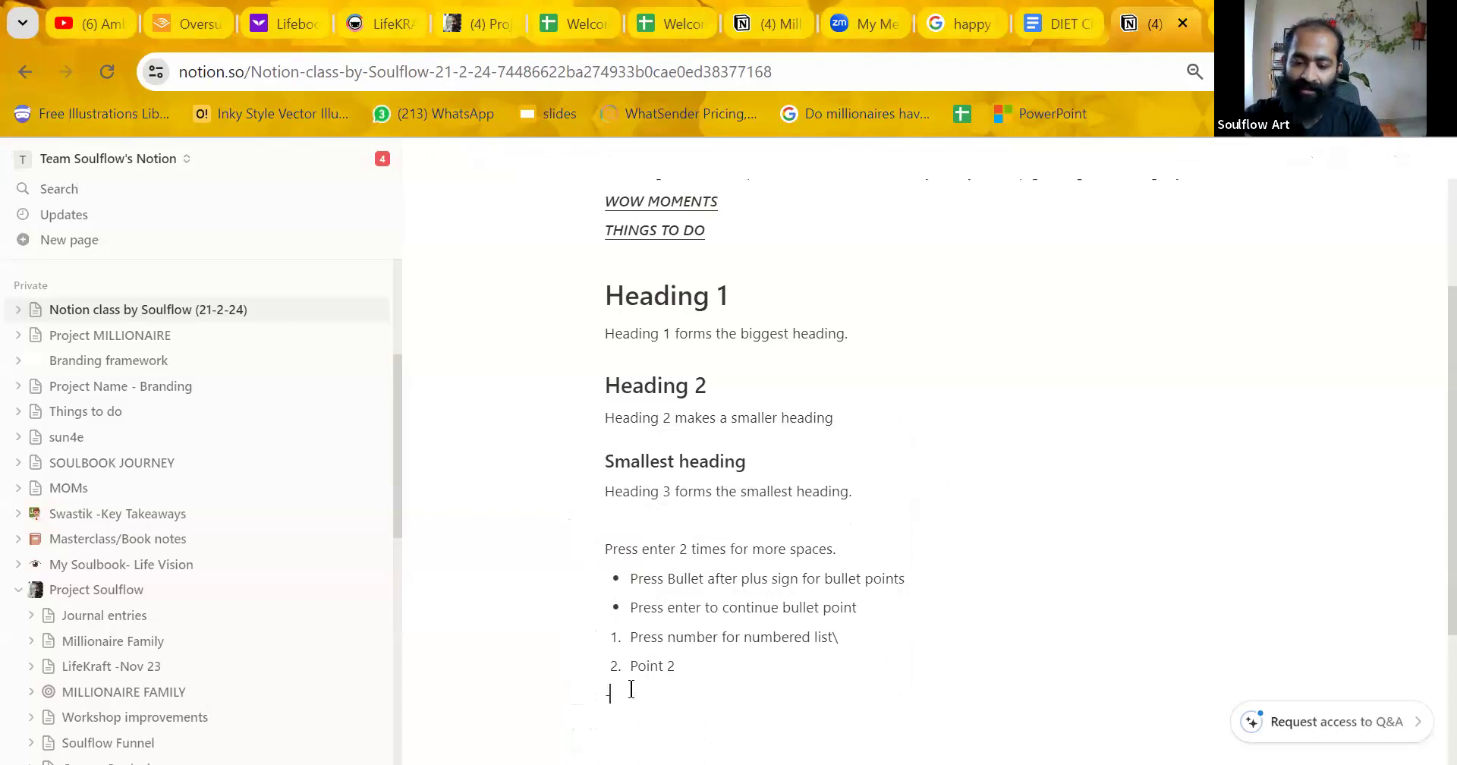
type("press ")
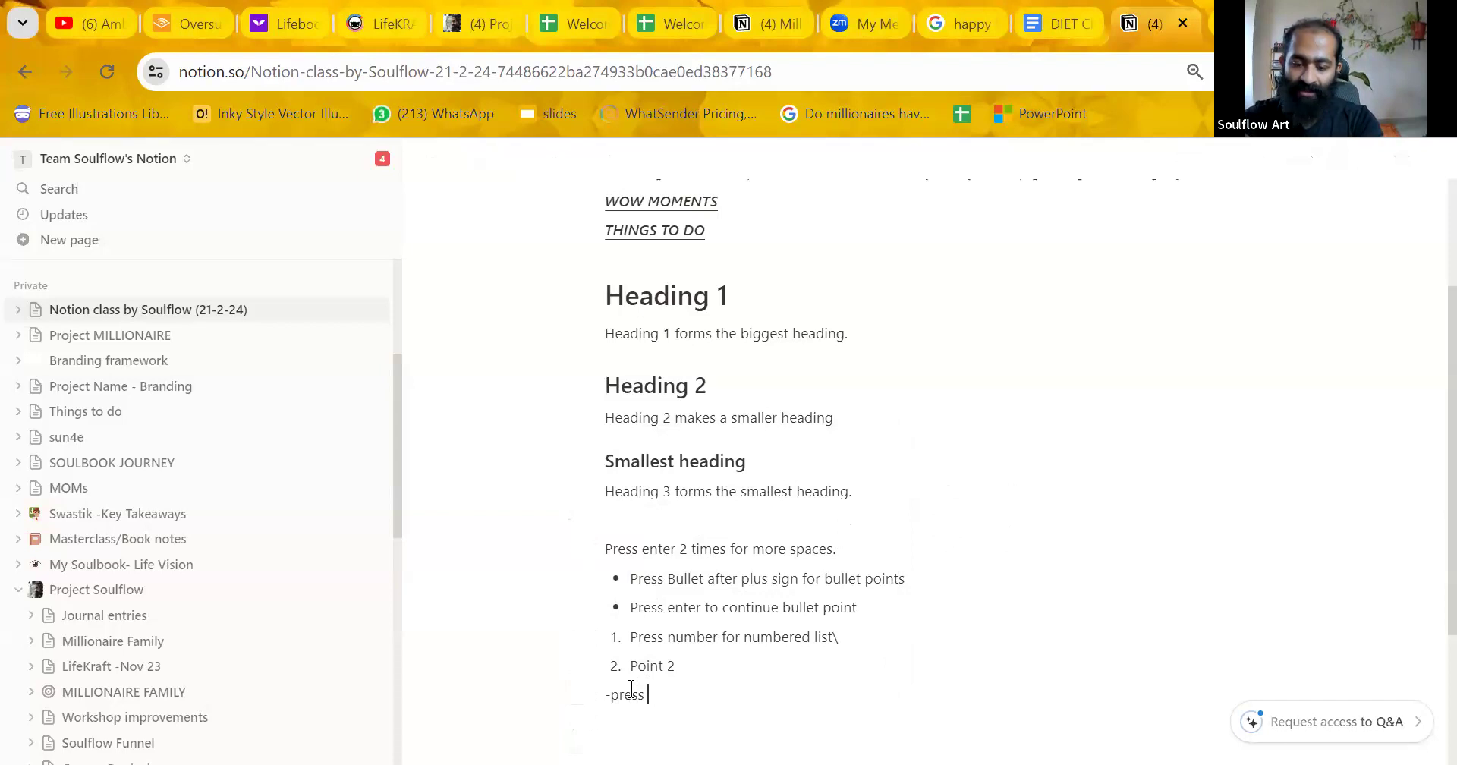
type("hyphen")
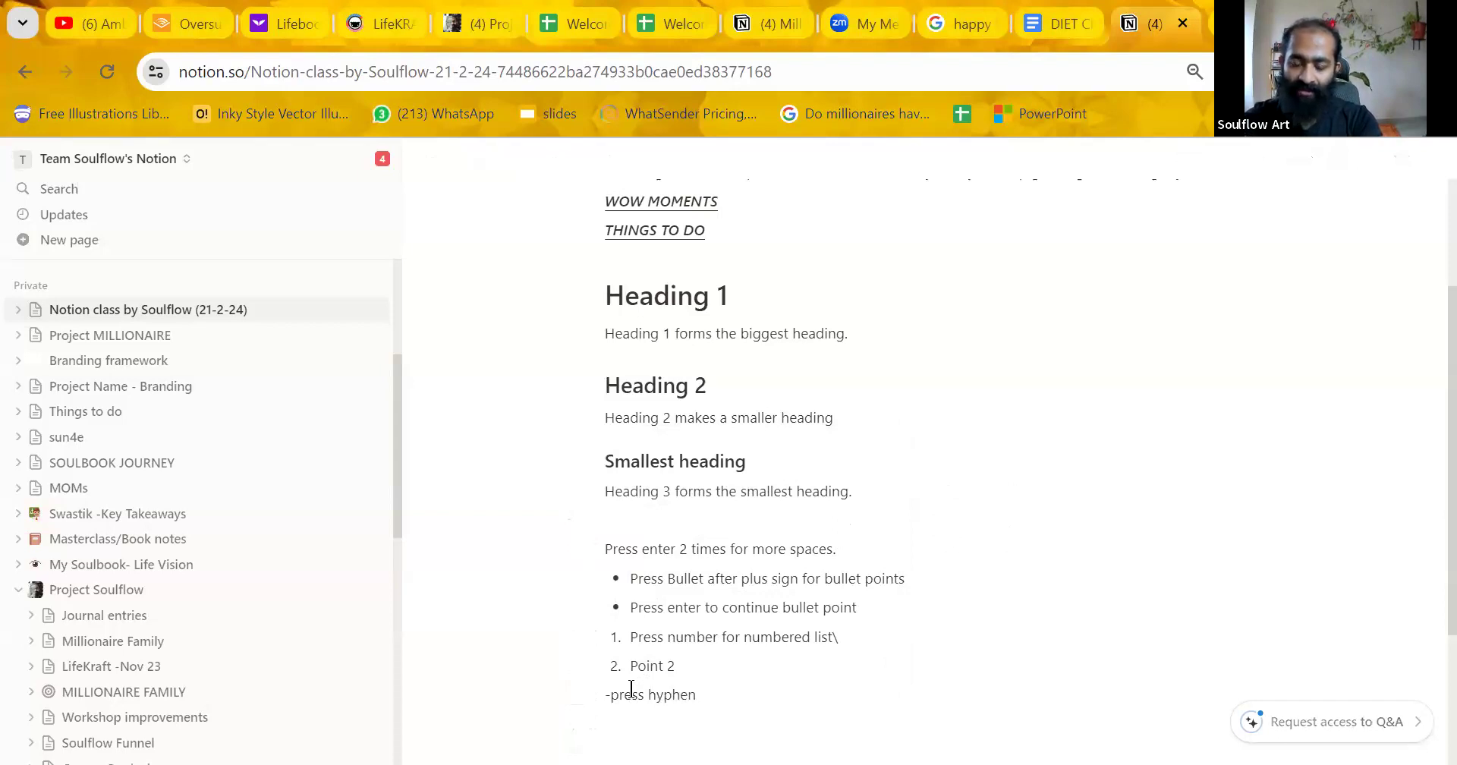
key("Return")
key("BackSpace")
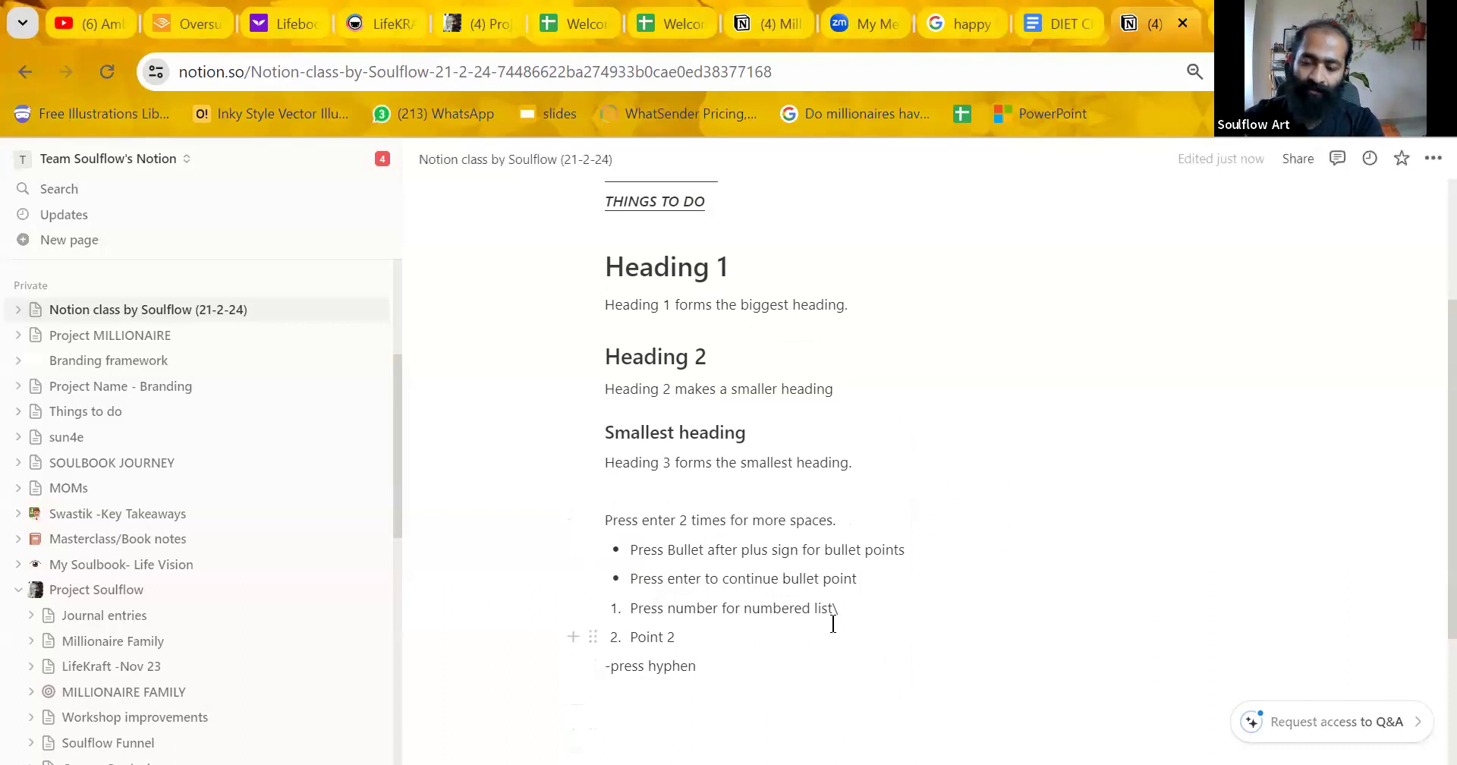
key("BackSpace")
key("BackSpace")
key("BackSpace")
key("BackSpace")
key("BackSpace")
key("BackSpace")
key("BackSpace")
key("BackSpace")
key("BackSpace")
key("BackSpace")
key("BackSpace")
key("BackSpace")
key("BackSpace")
type("-")
key("BackSpace")
key("BackSpace")
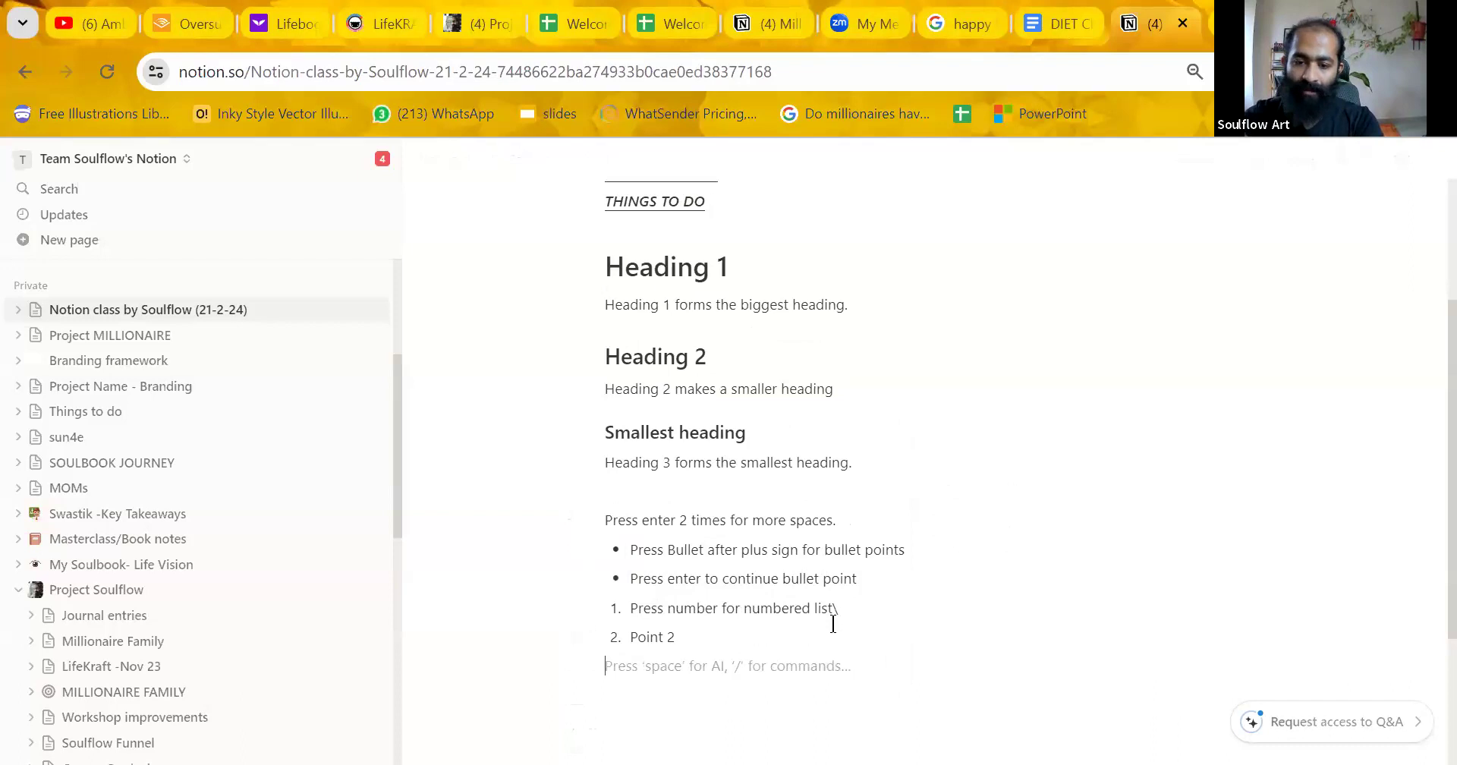
Start a bulleted list directly below "Point 2" with the first item "press hyphen followed by space".
key("Return")
type("-")
key("BackSpace")
key("BackSpace")
key("BackSpace")
key("Return")
key("BackSpace")
type("-")
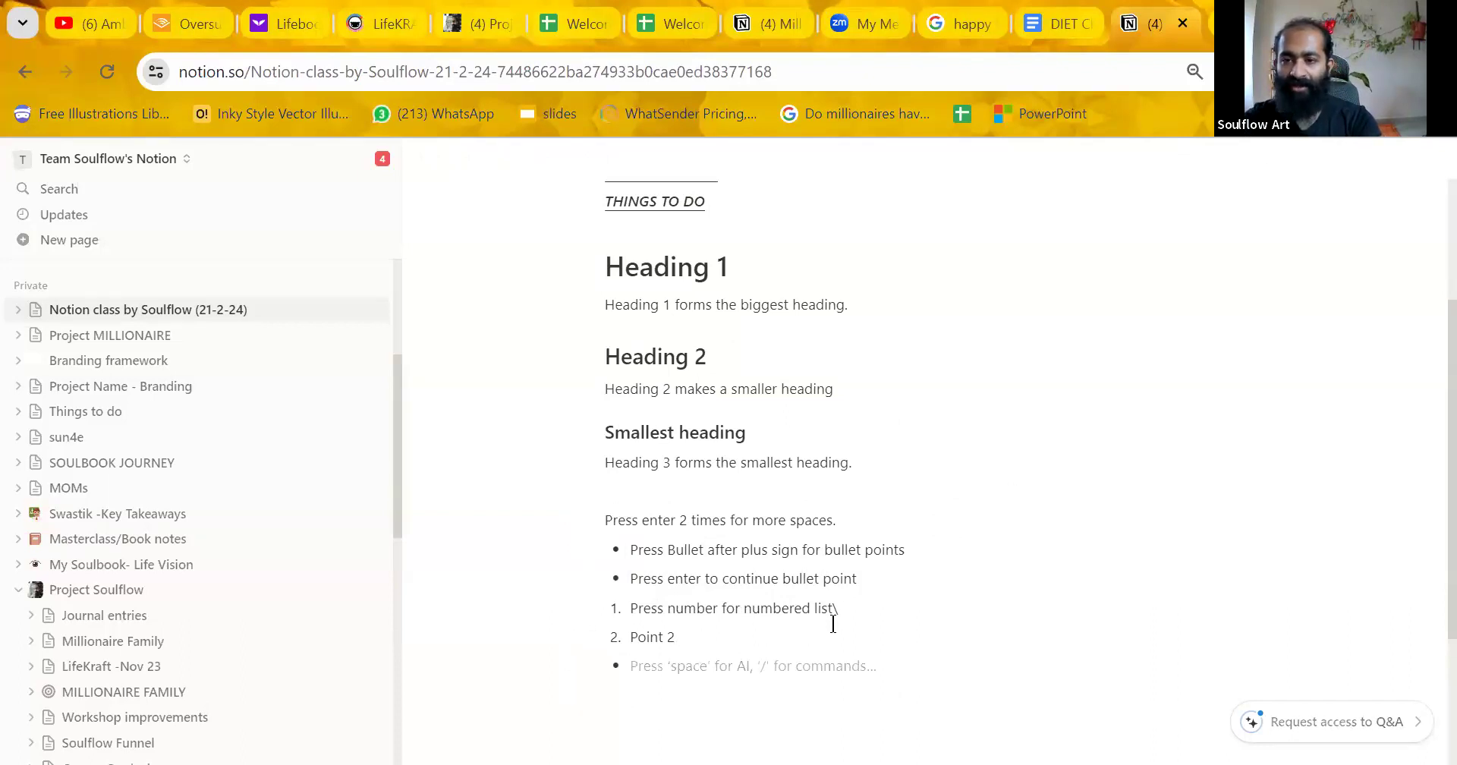
type(" press ")
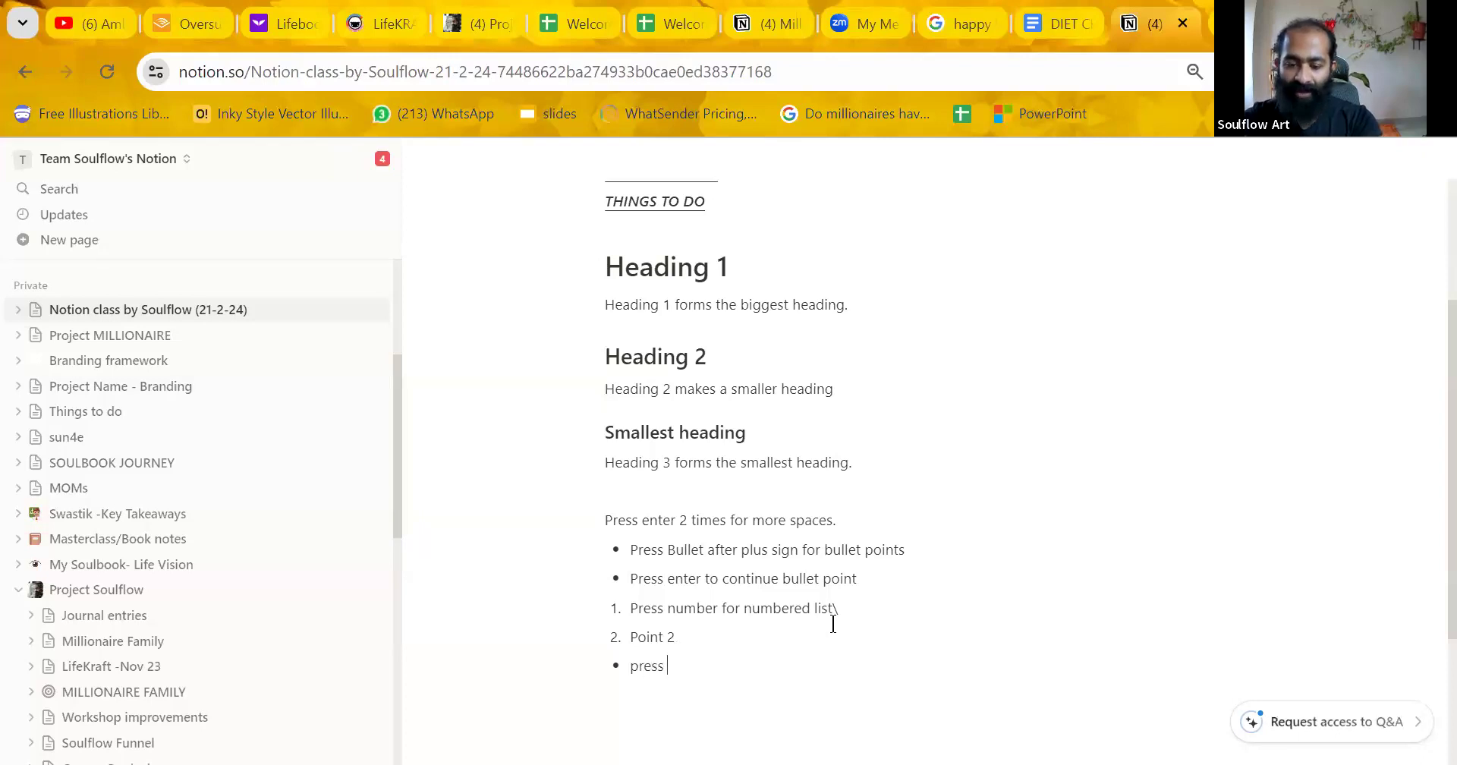
type("hyphen fol")
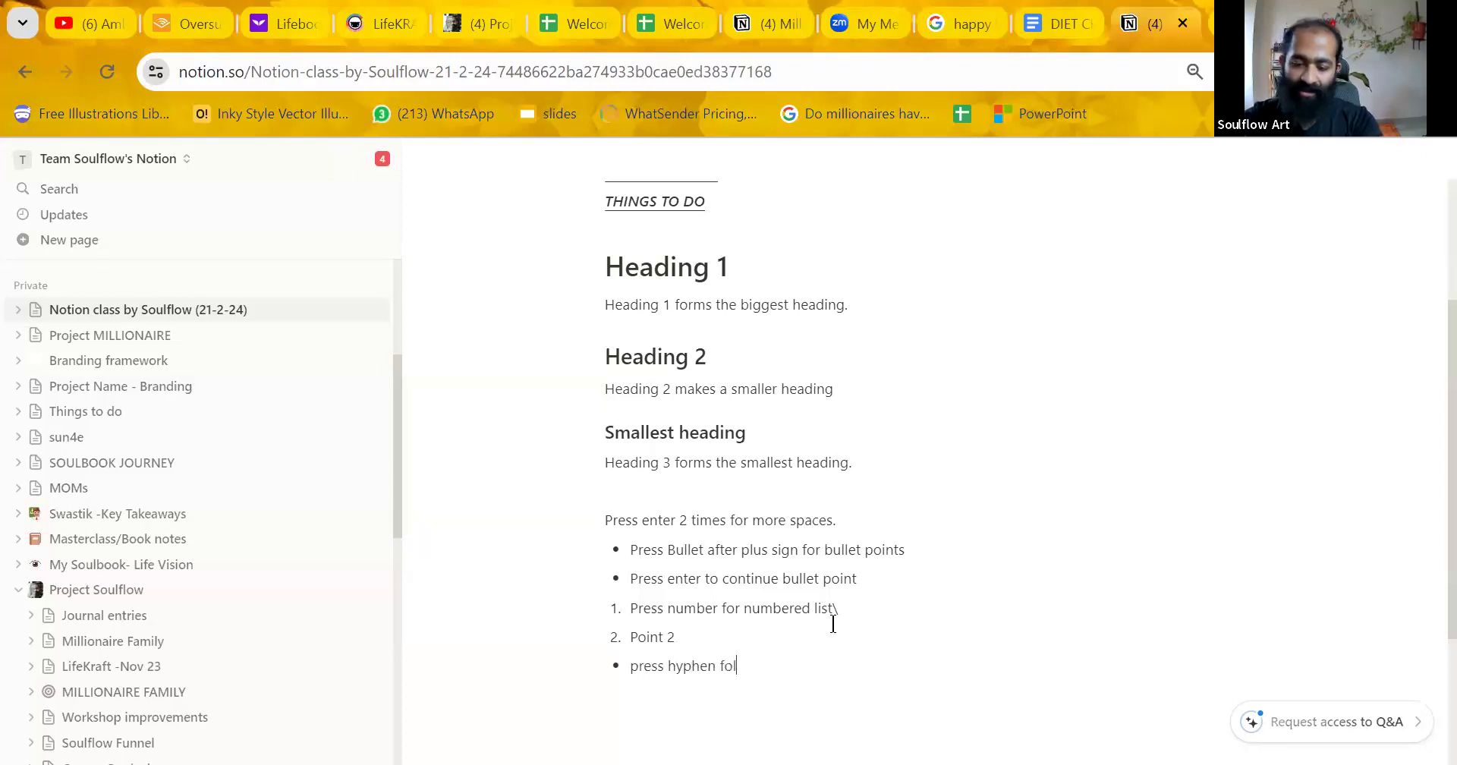
type("lowed by space")
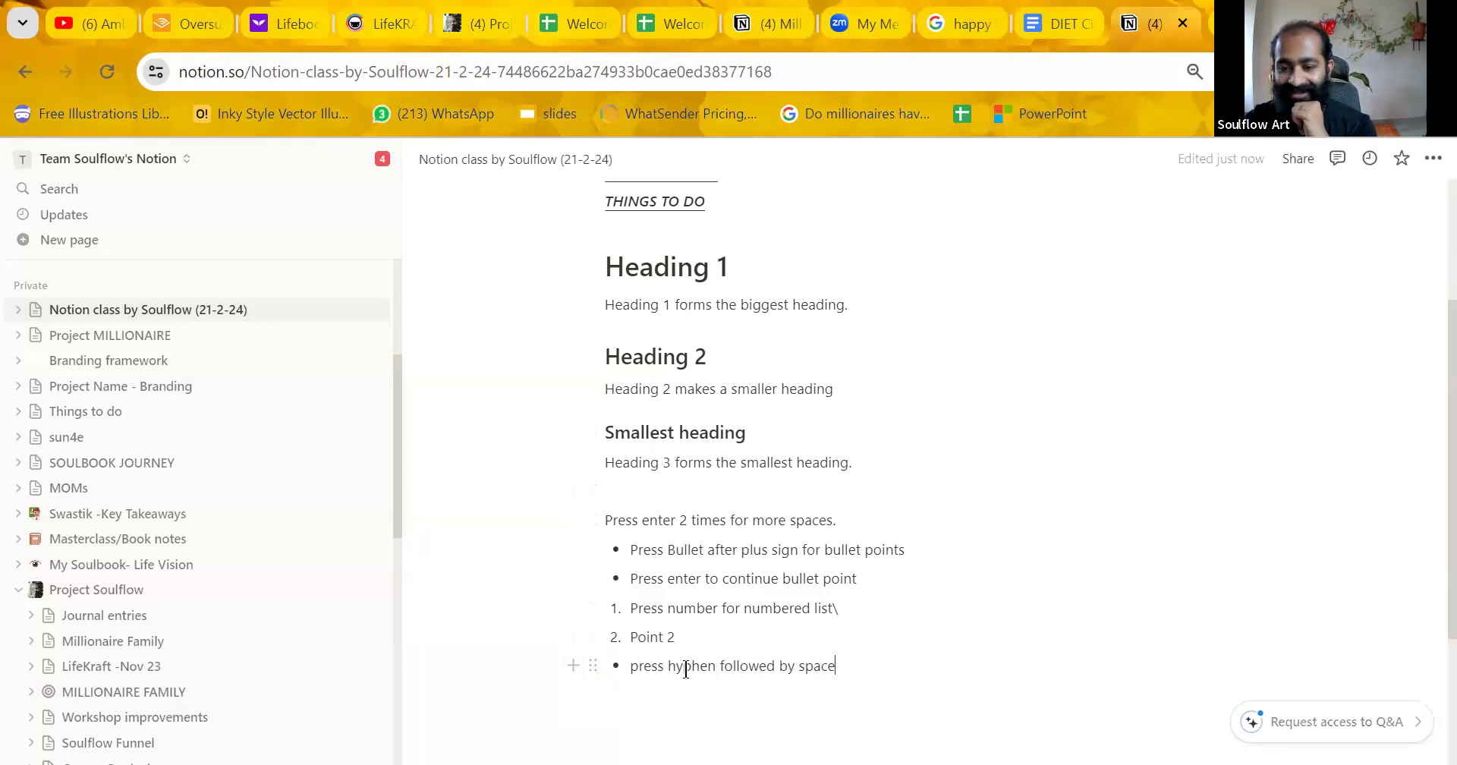
Add a separate bullet "bullet point" below the hyphen bullet and end the list with a blank line and an empty plain line.
key("Return")
key("Return")
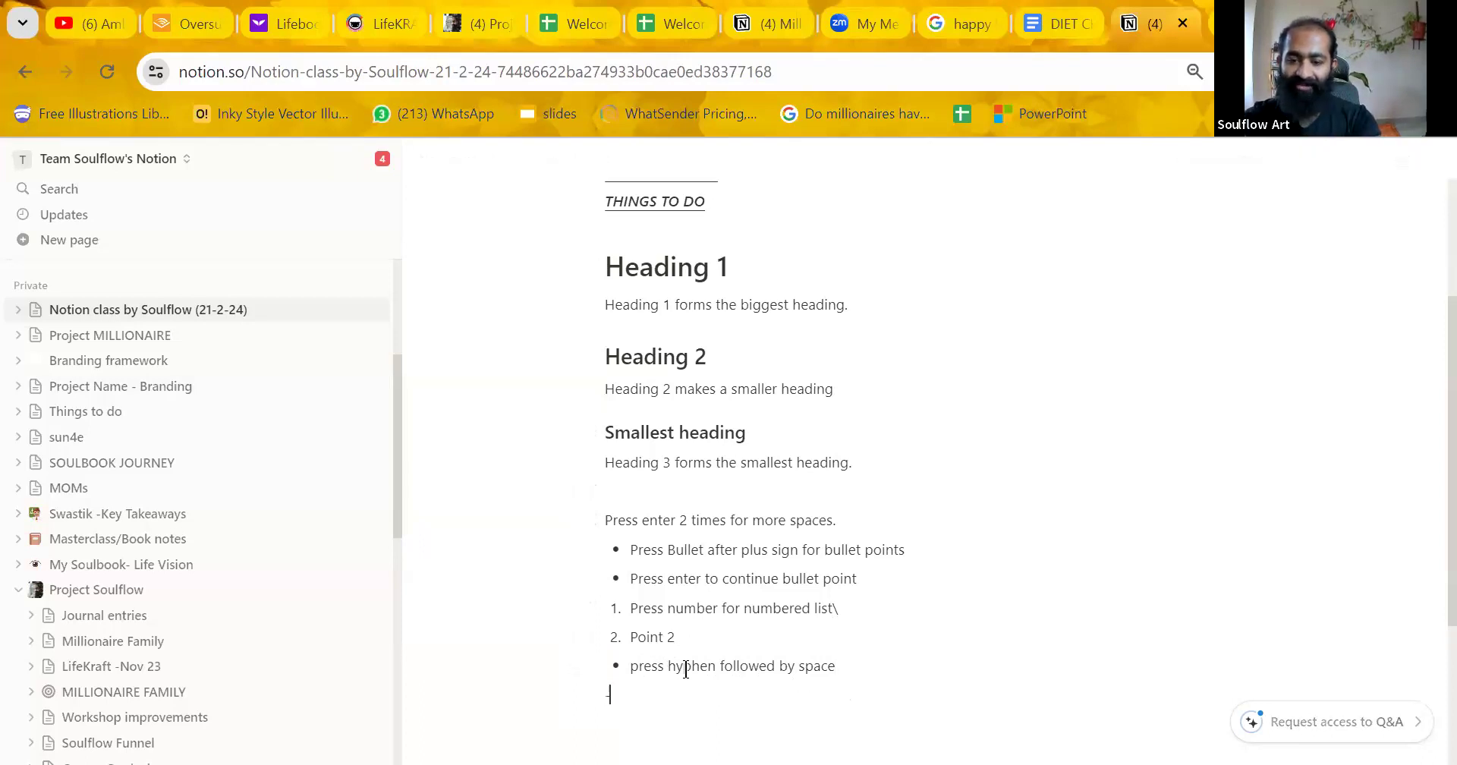
type("- ")
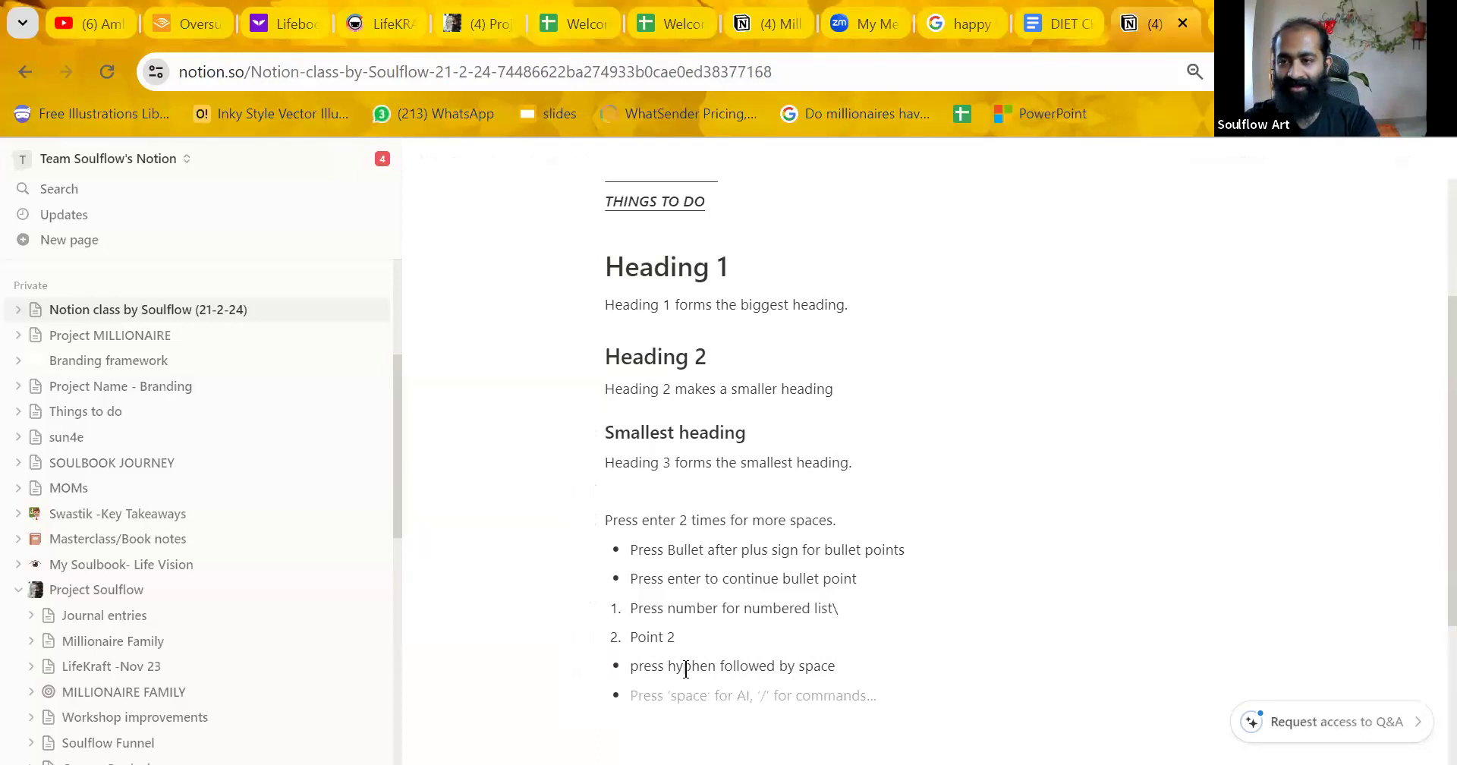
type("bullet point")
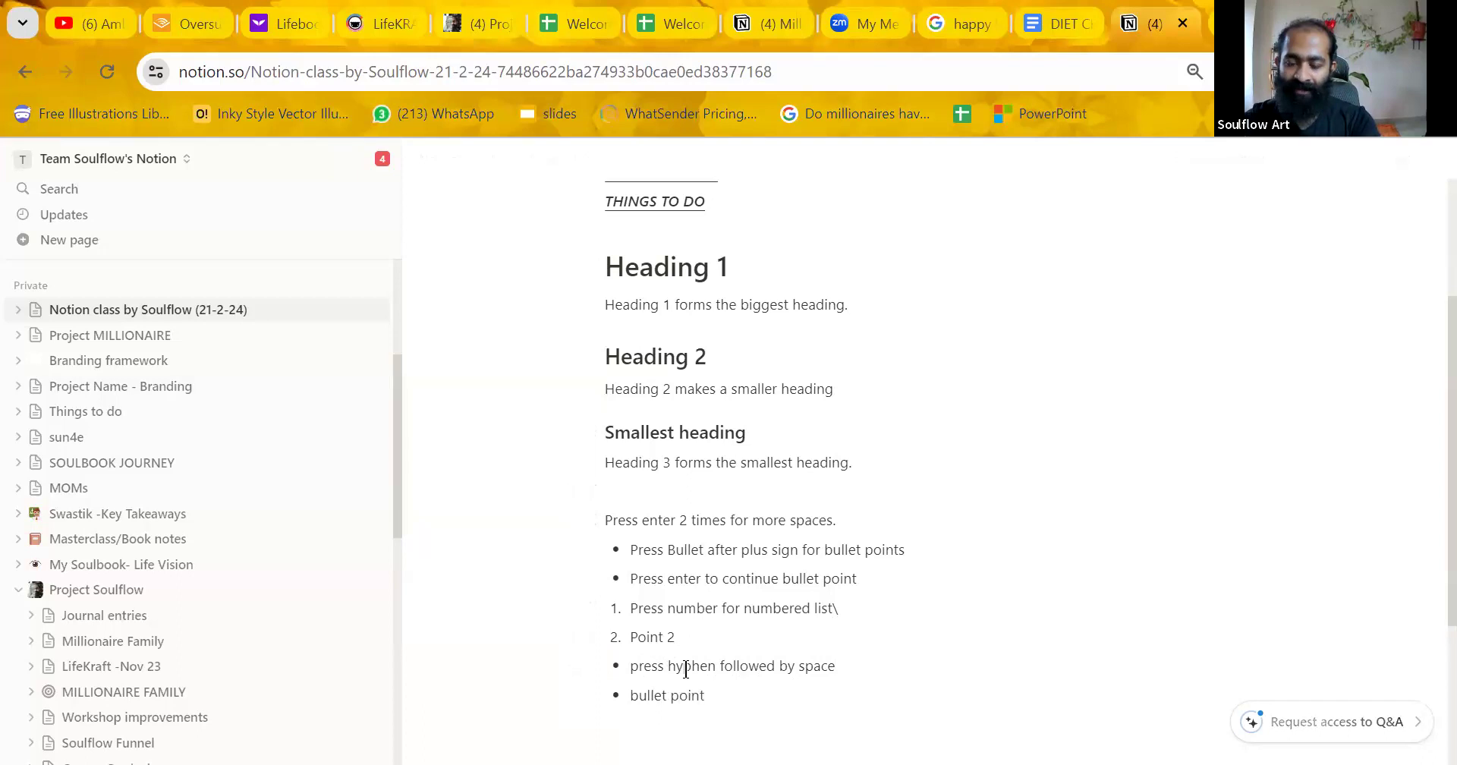
key("Return")
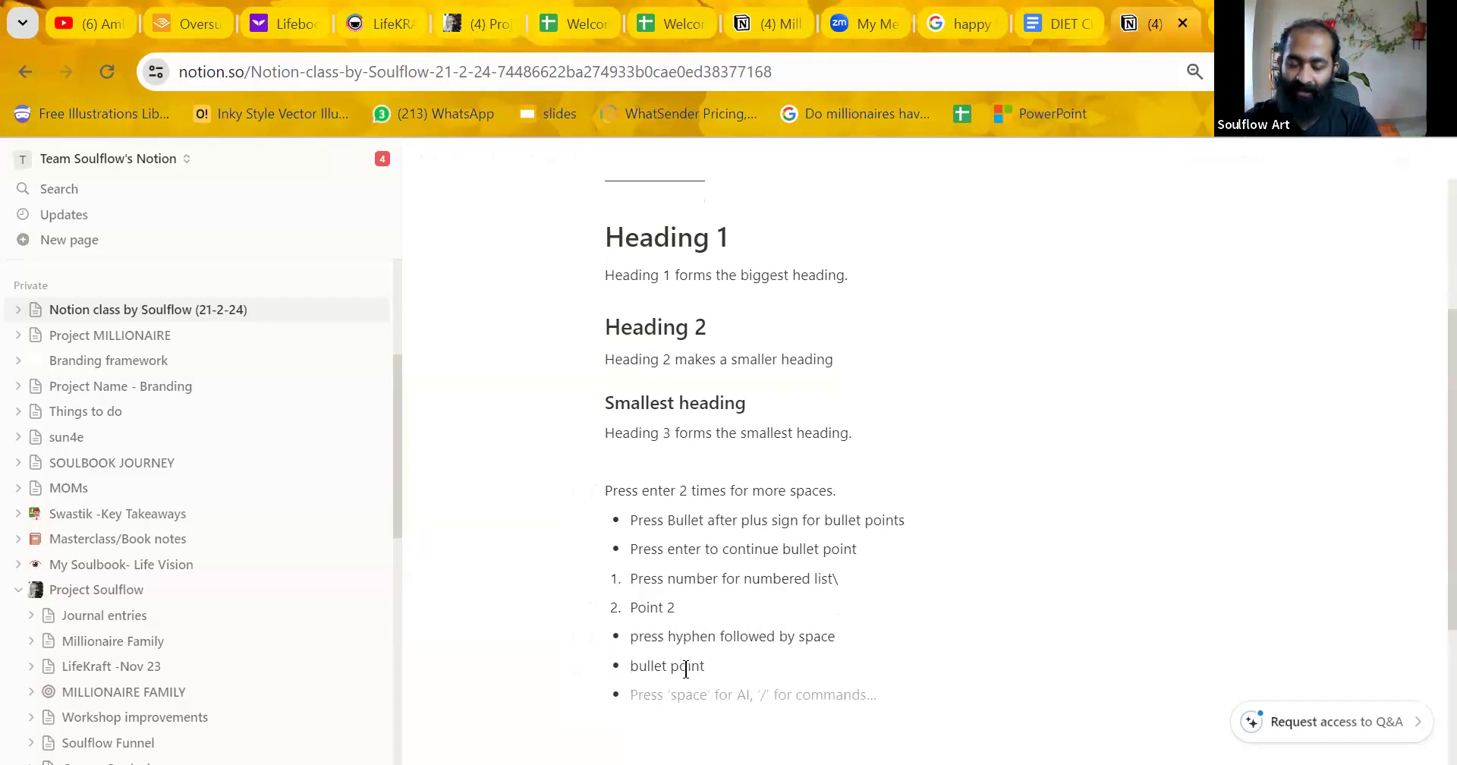
key("Return")
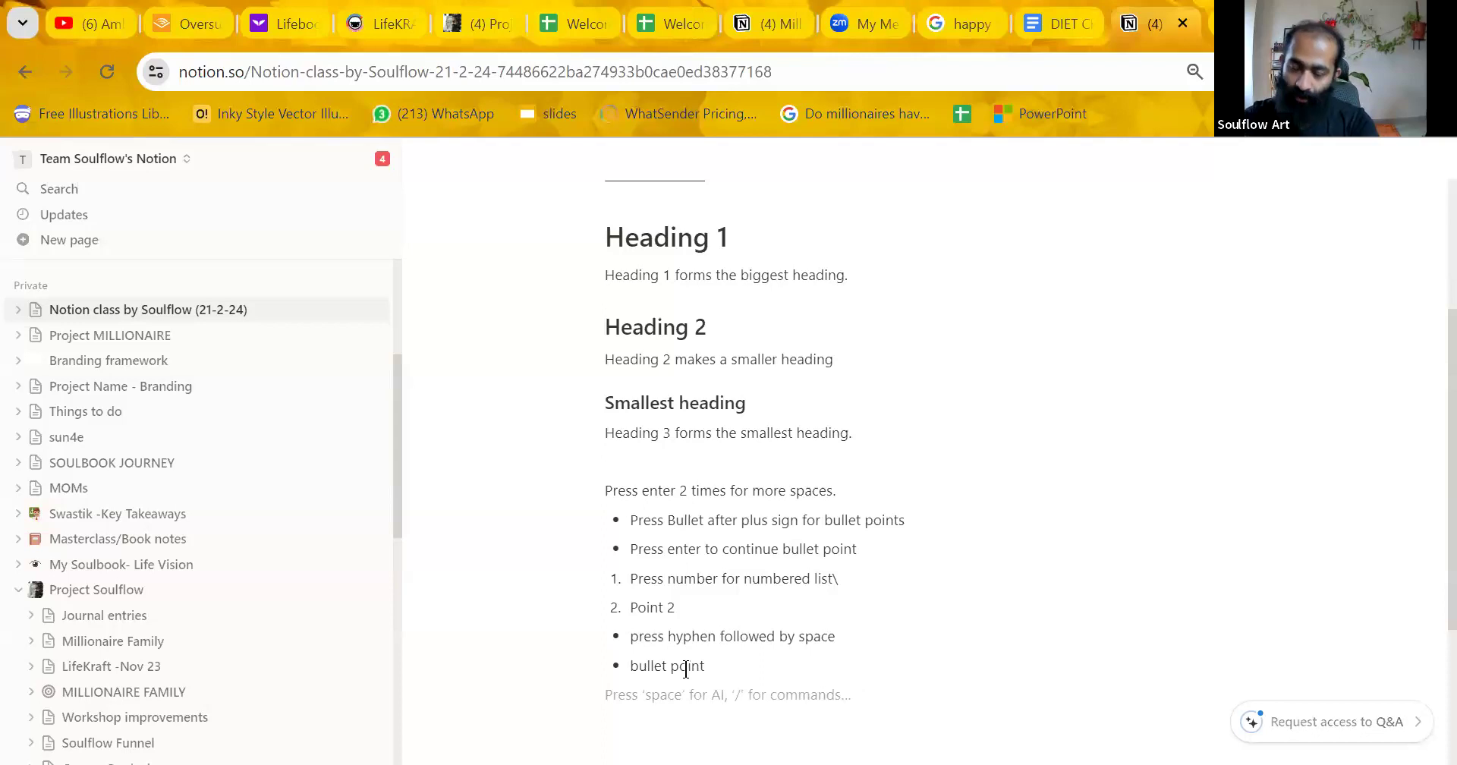
key("Return")
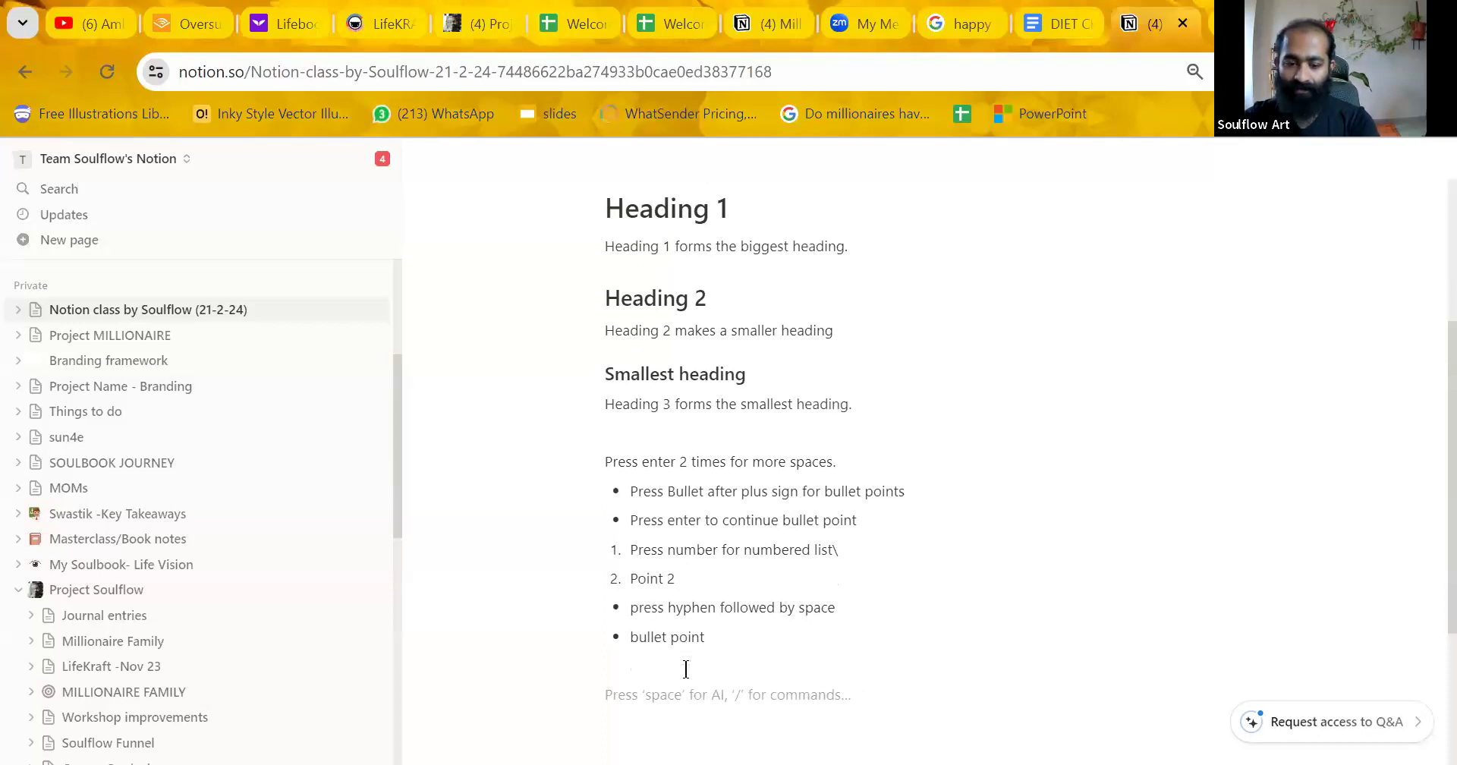
Start a numbered list below the blank line with the first item "Point 1" and open an empty second item.
type("1.")
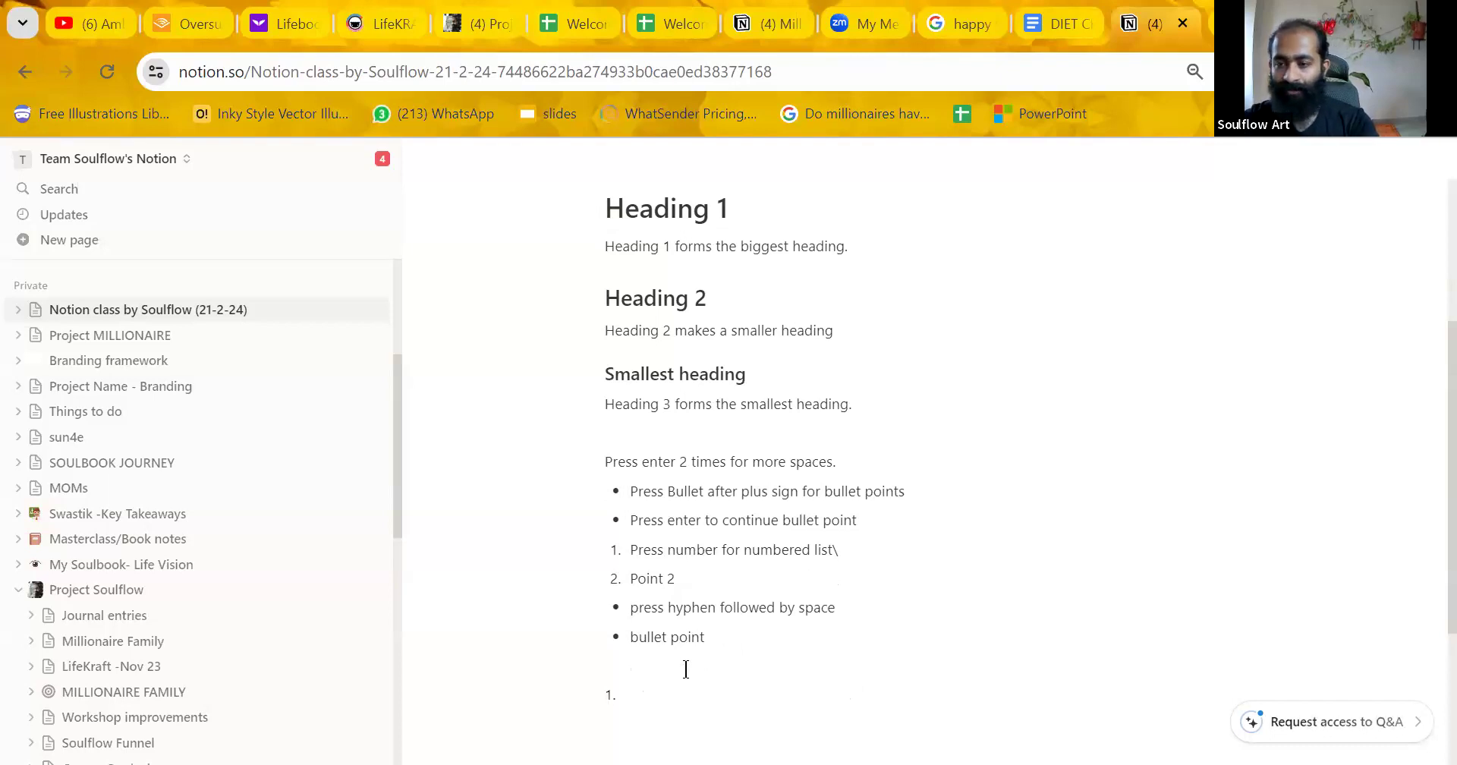
key("BackSpace")
type("1.")
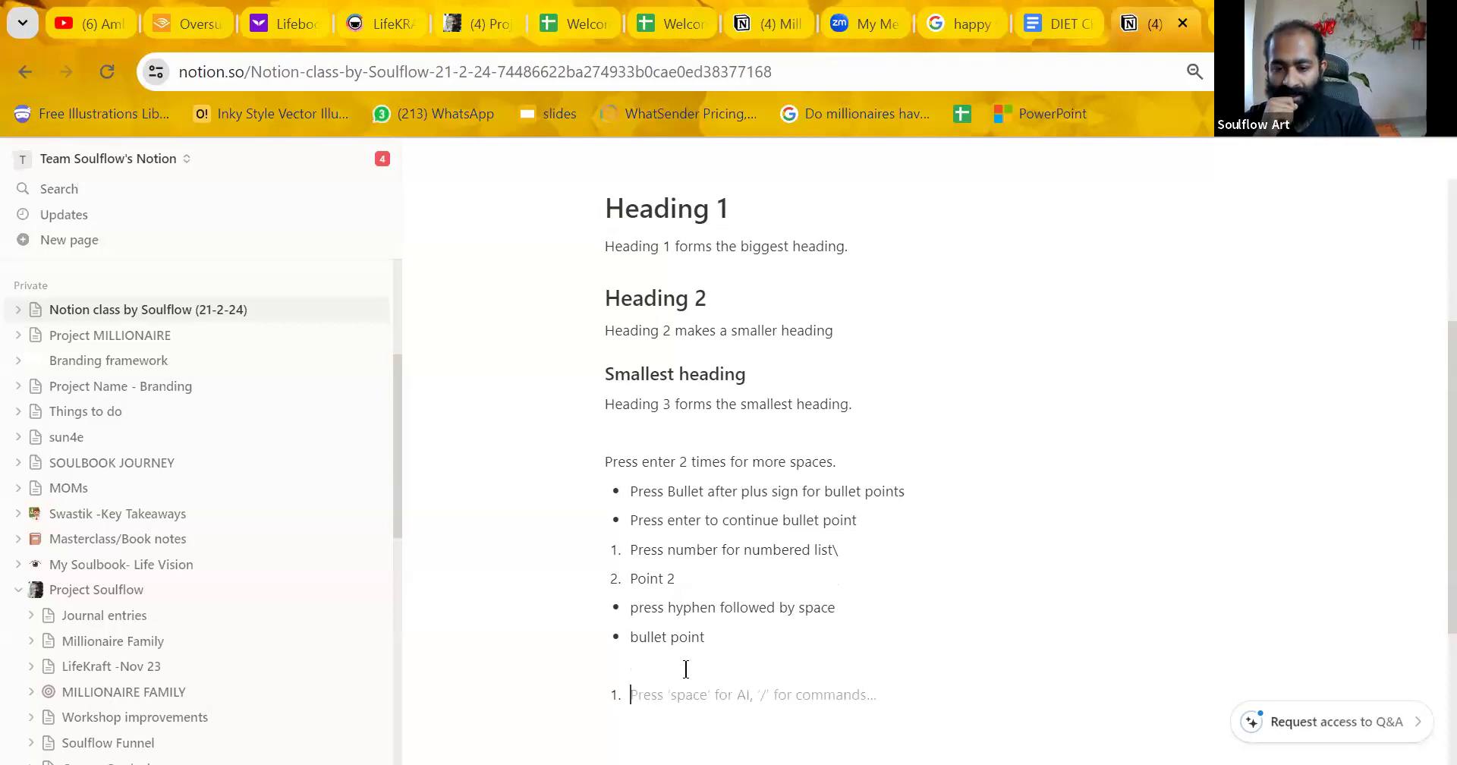
key("BackSpace")
type("1. ")
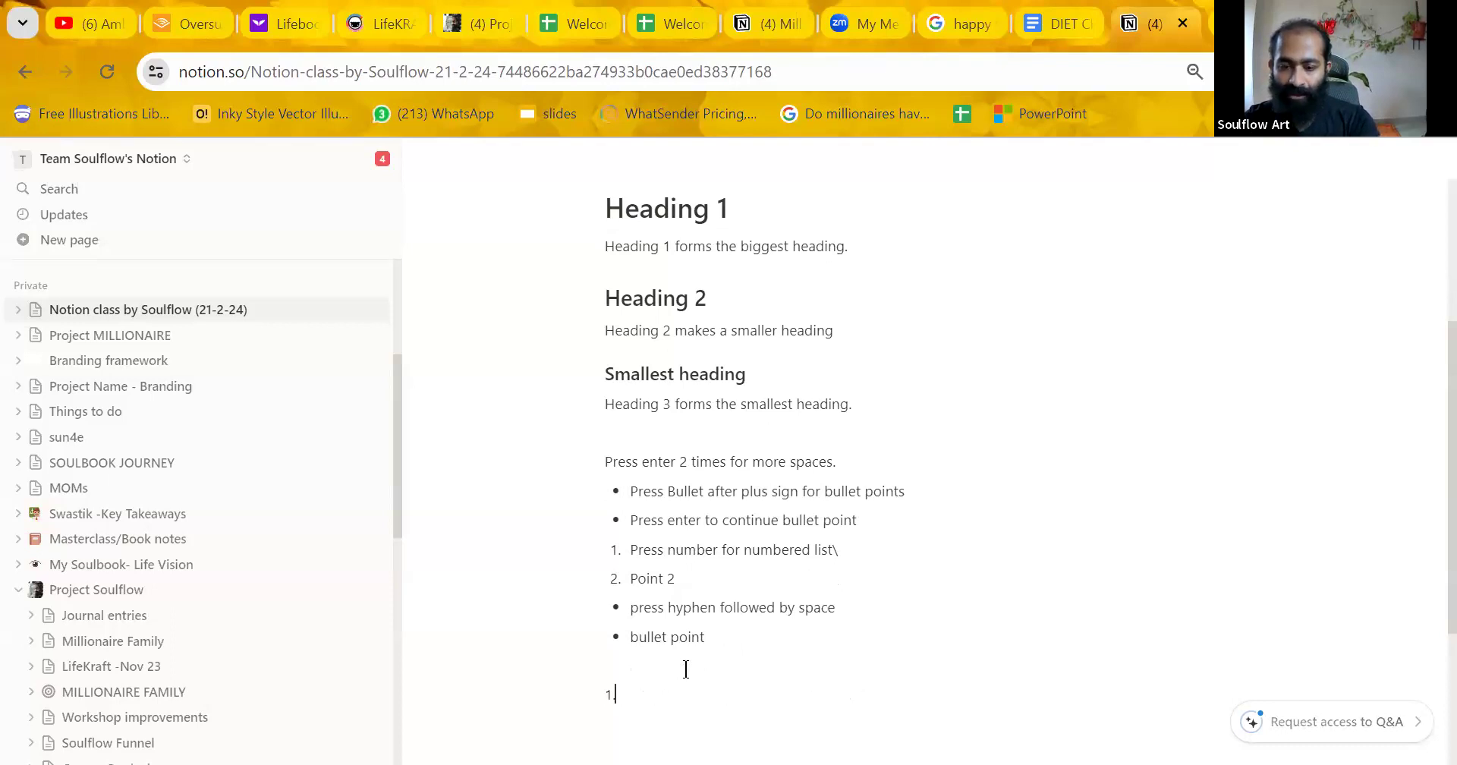
type("Num")
key("BackSpace")
key("BackSpace")
key("BackSpace")
type("Point 1")
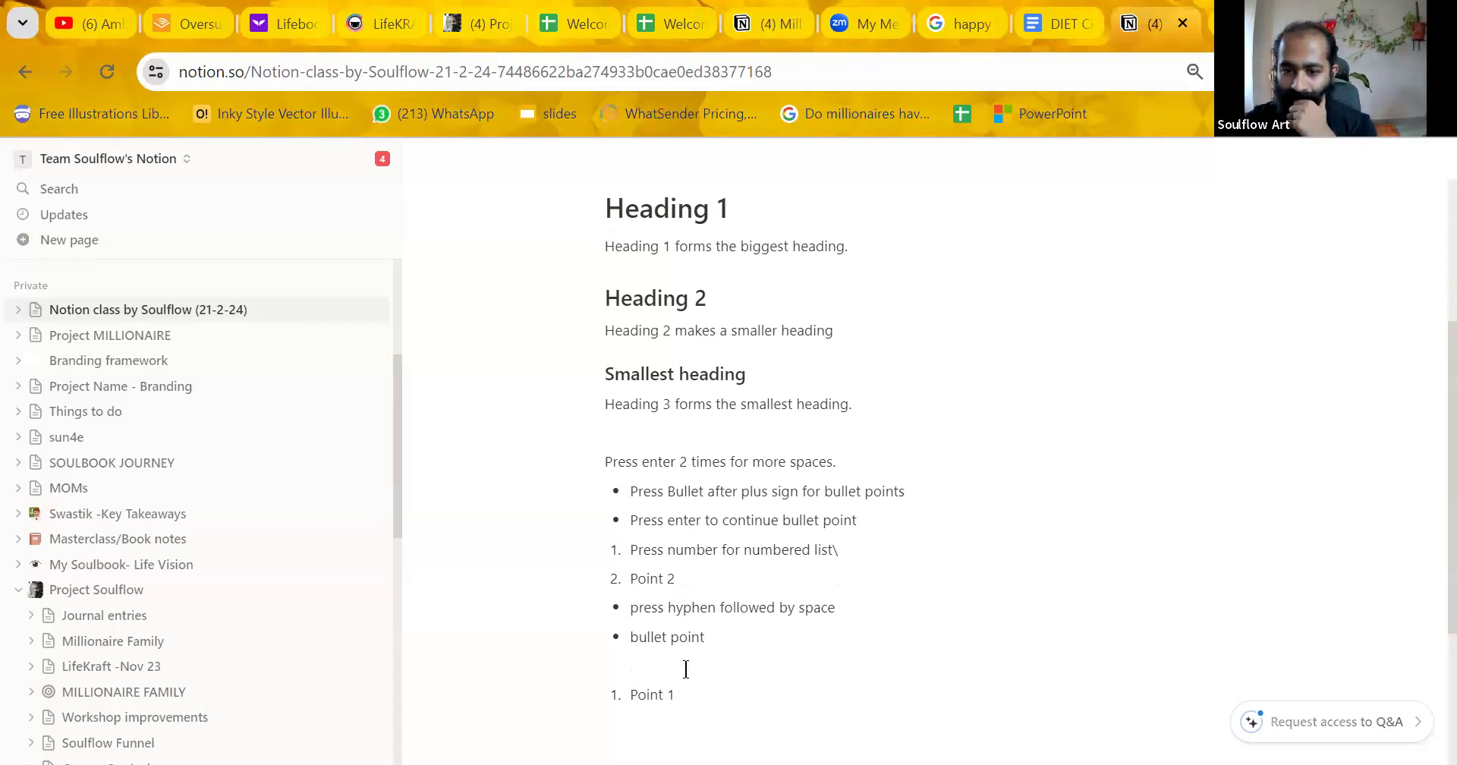
key("Return")
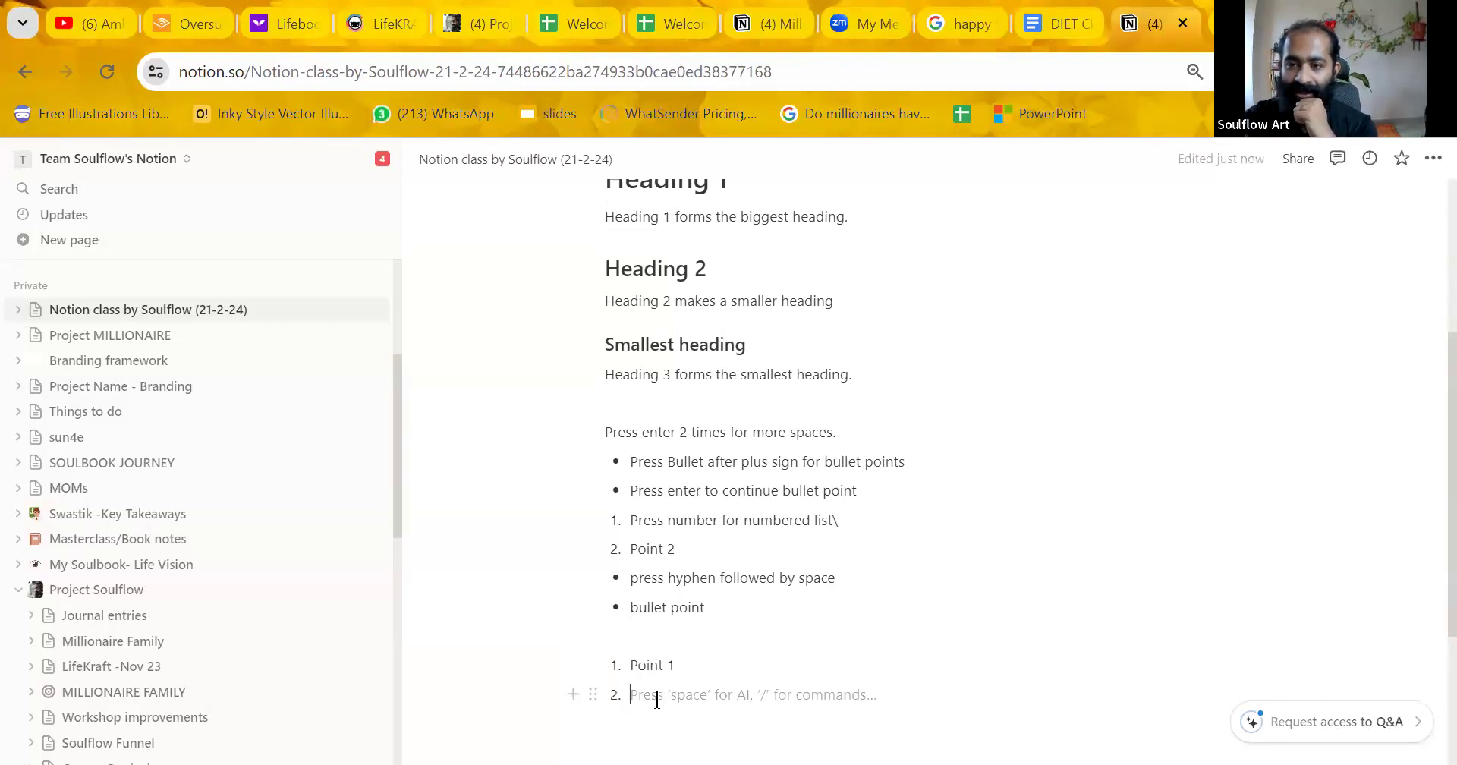
Remove the "Point 1" numbered list and the blank line above it, leaving one empty plain line below "bullet point".
key("BackSpace")
key("BackSpace")
key("BackSpace")
key("BackSpace")
key("BackSpace")
key("BackSpace")
key("BackSpace")
key("BackSpace")
key("BackSpace")
key("BackSpace")
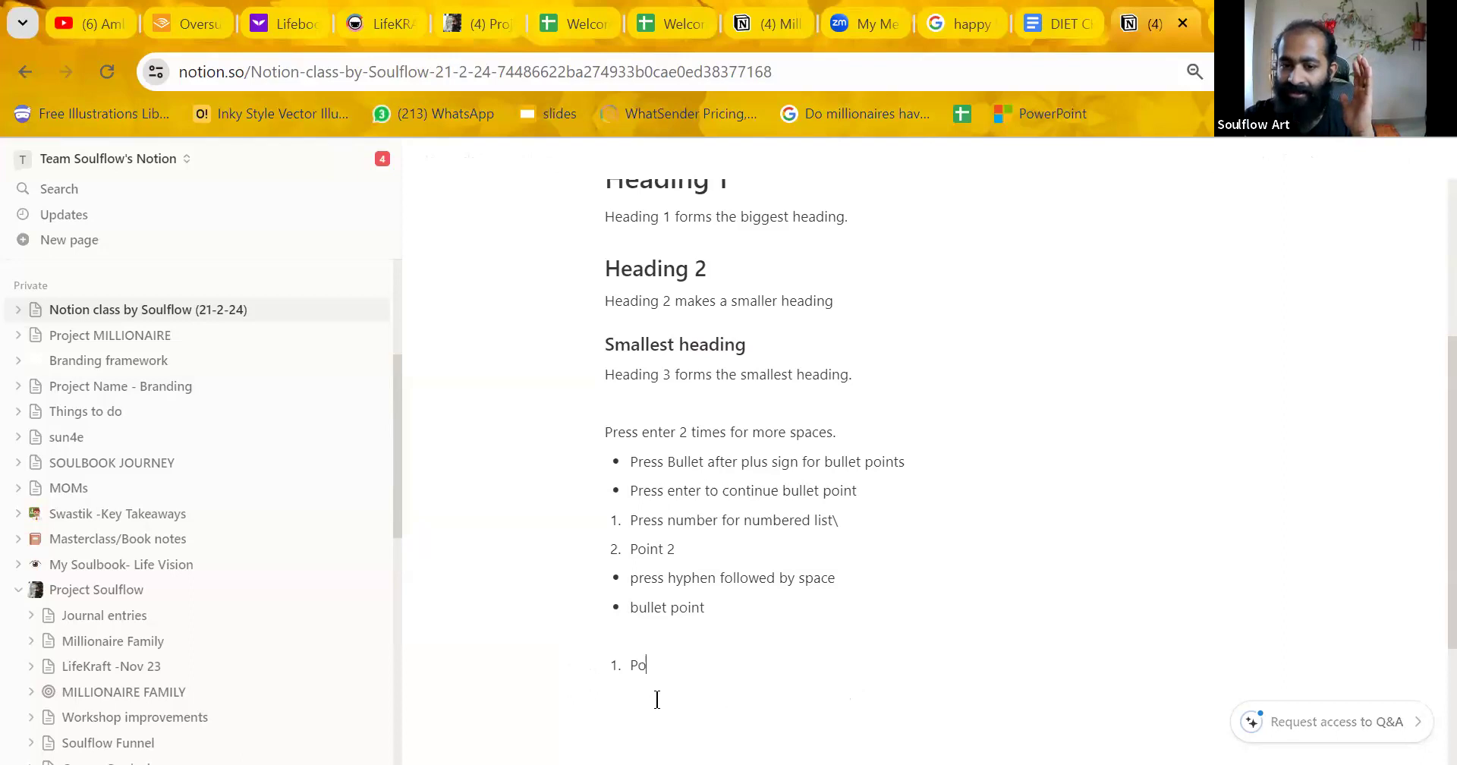
key("BackSpace")
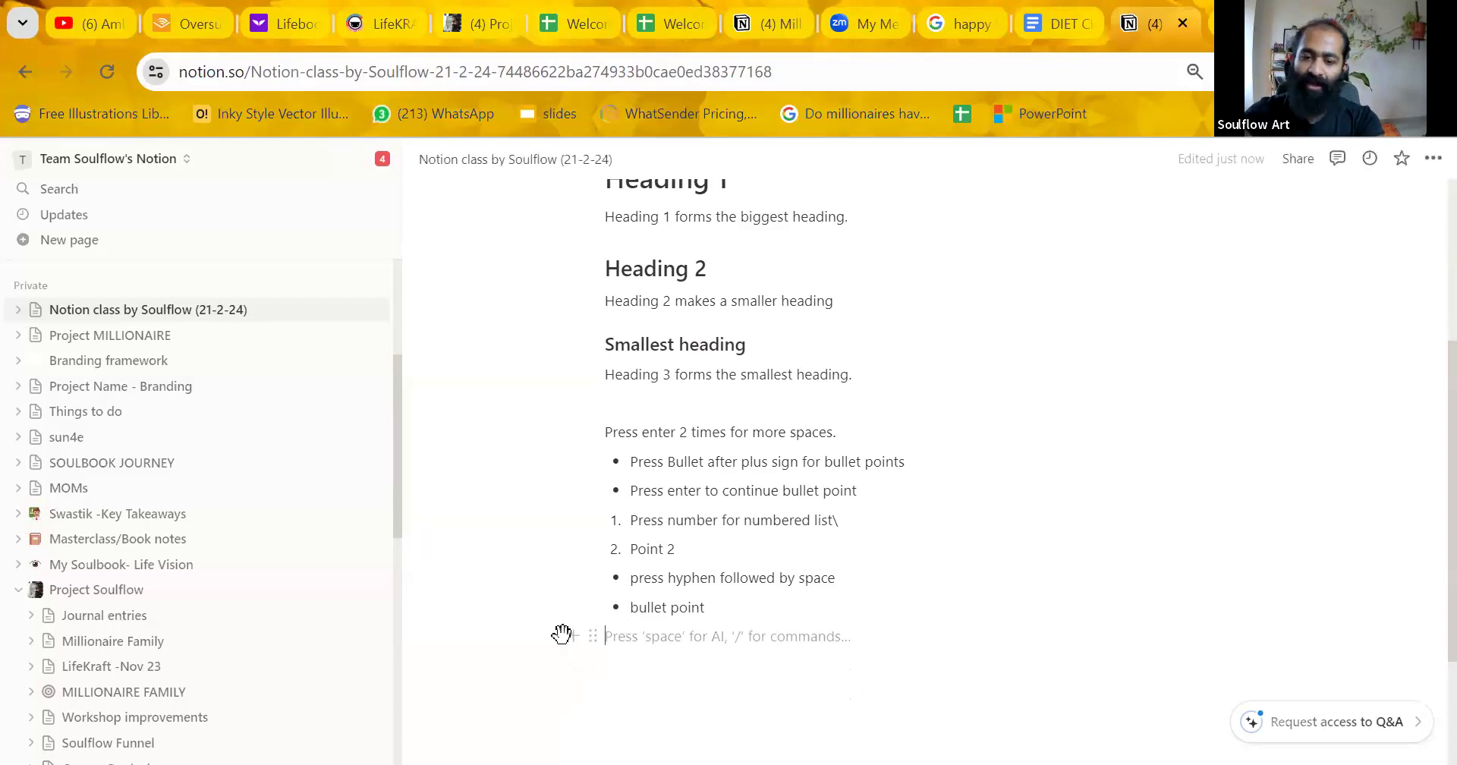
Add a numbered list below "bullet point" with the items "number 1", "number 2" and "number 3", ending with an empty plain line.
type("-")
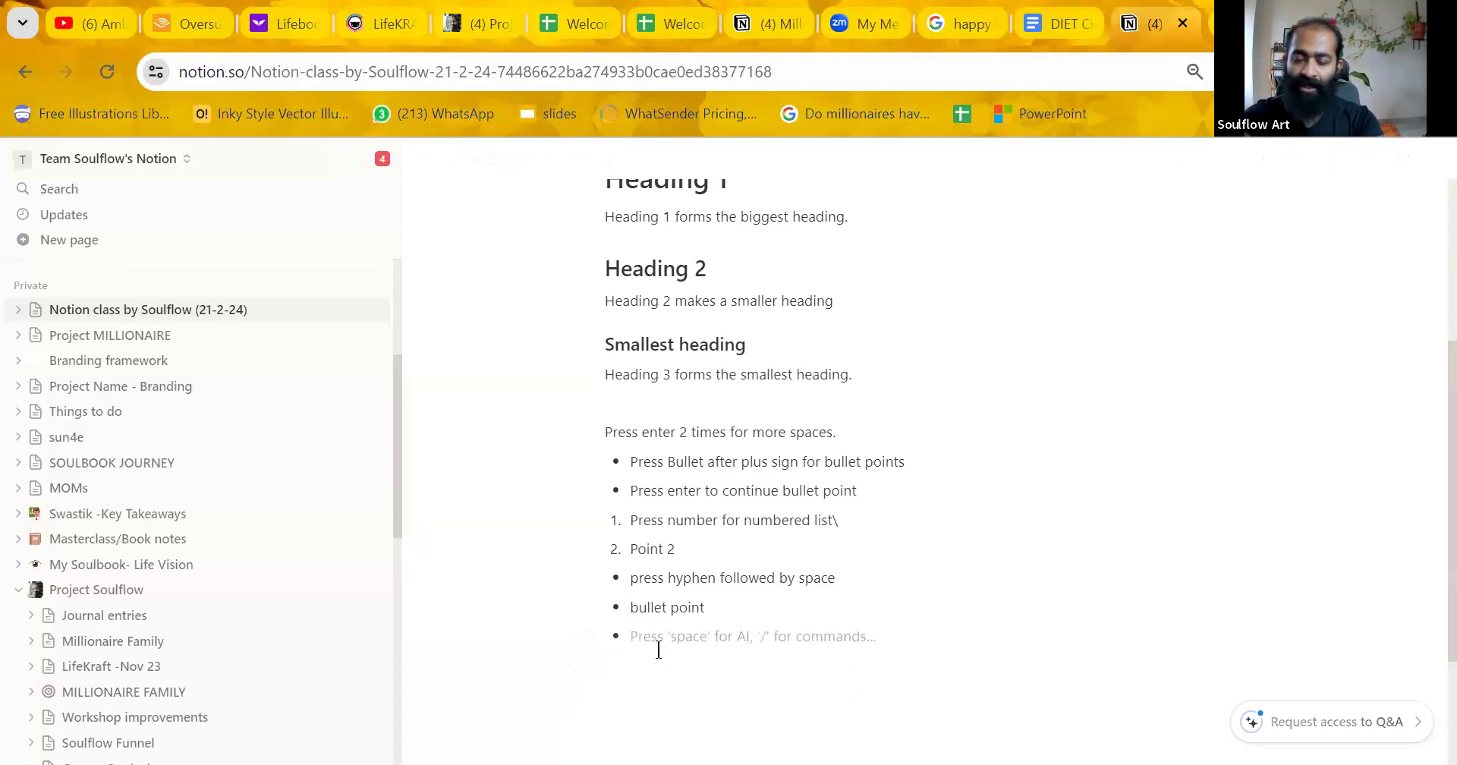
key("BackSpace")
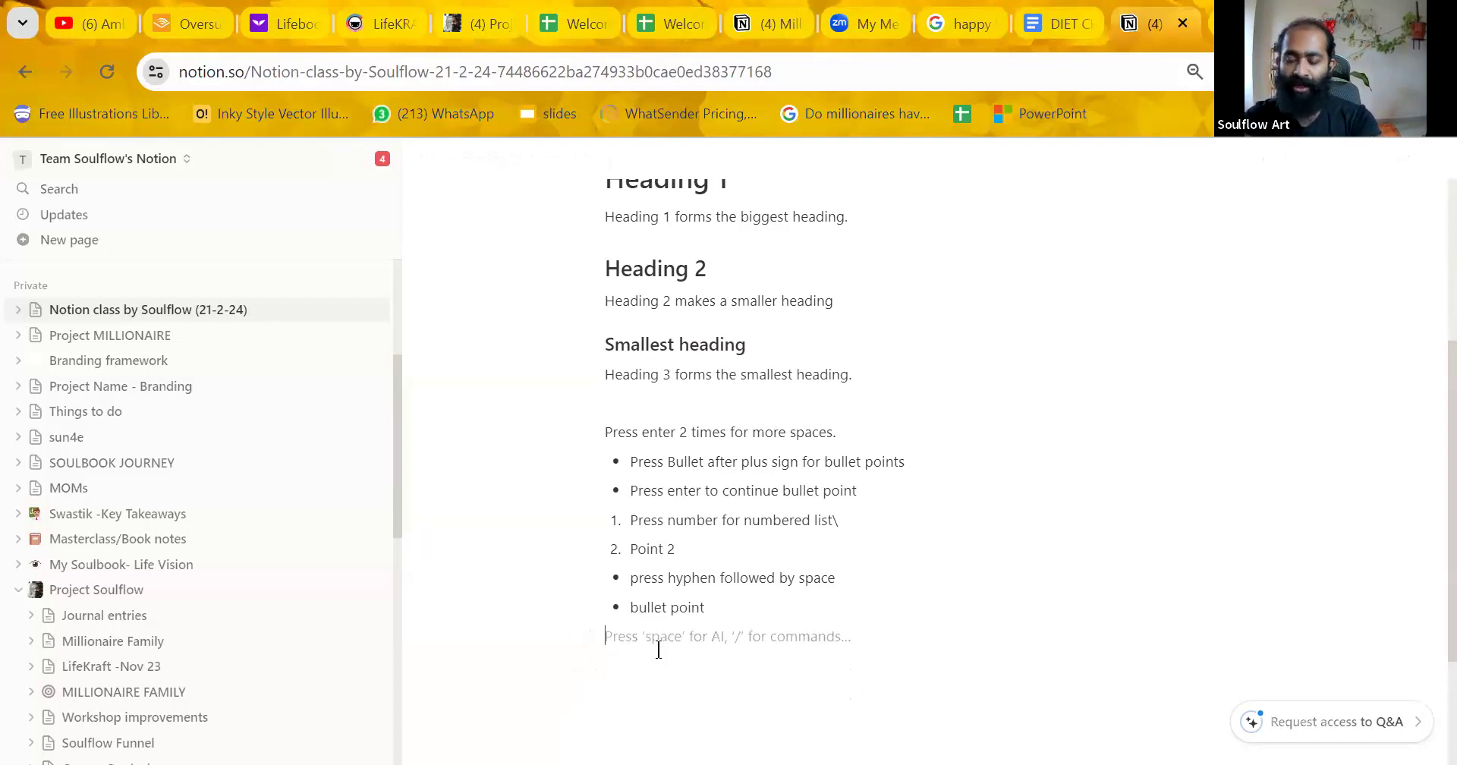
type("1")
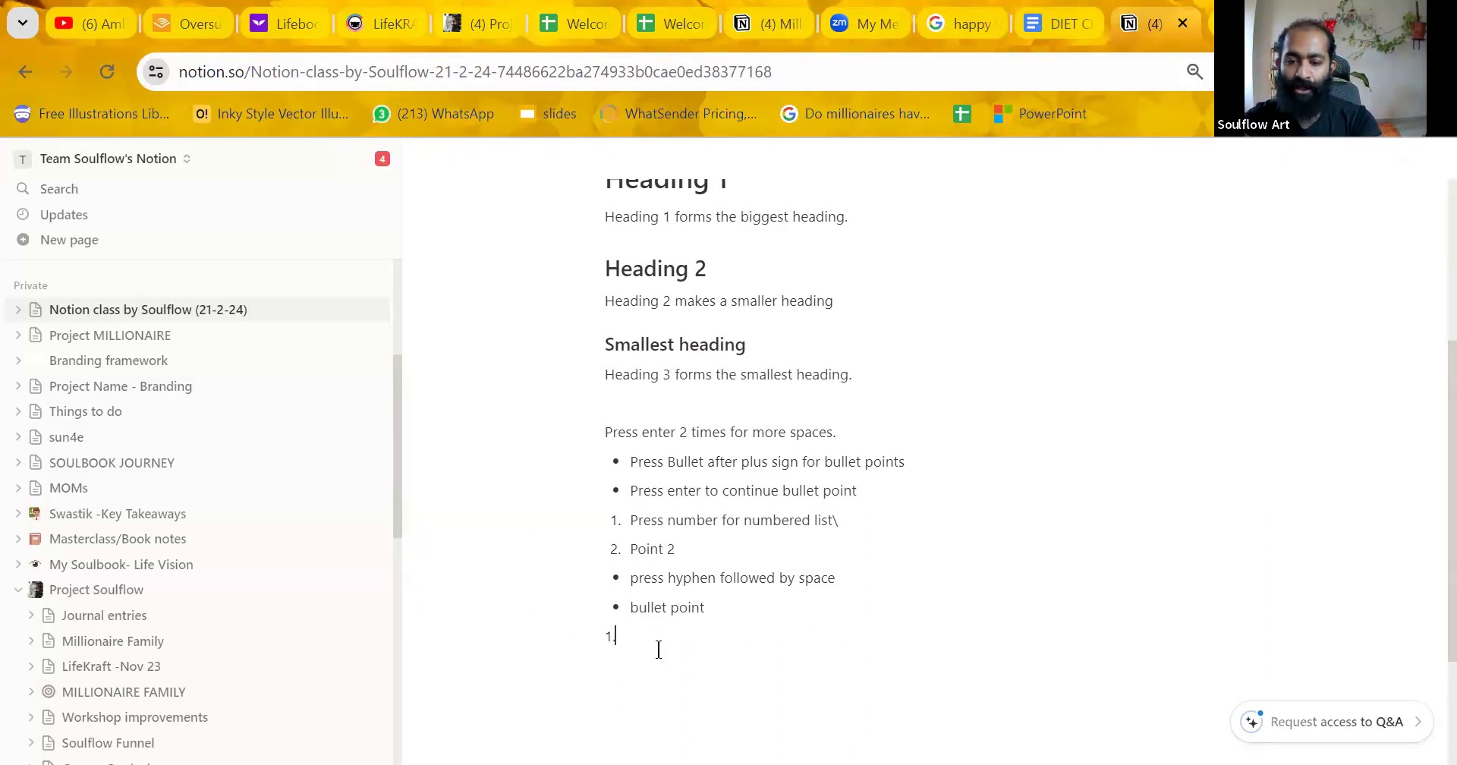
type(". ")
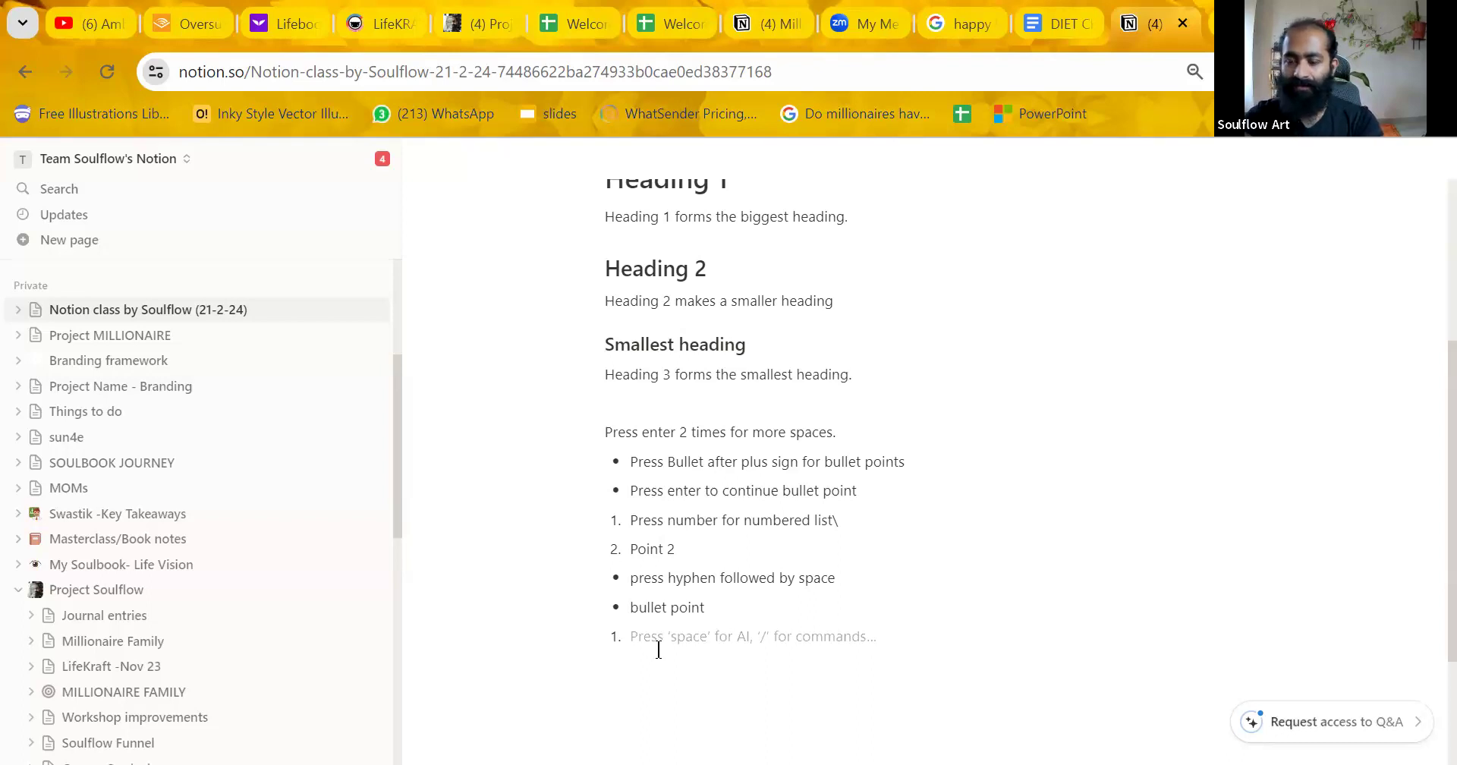
type("number 1")
key("Return")
type("number 2")
key("Return")
type("numbe")
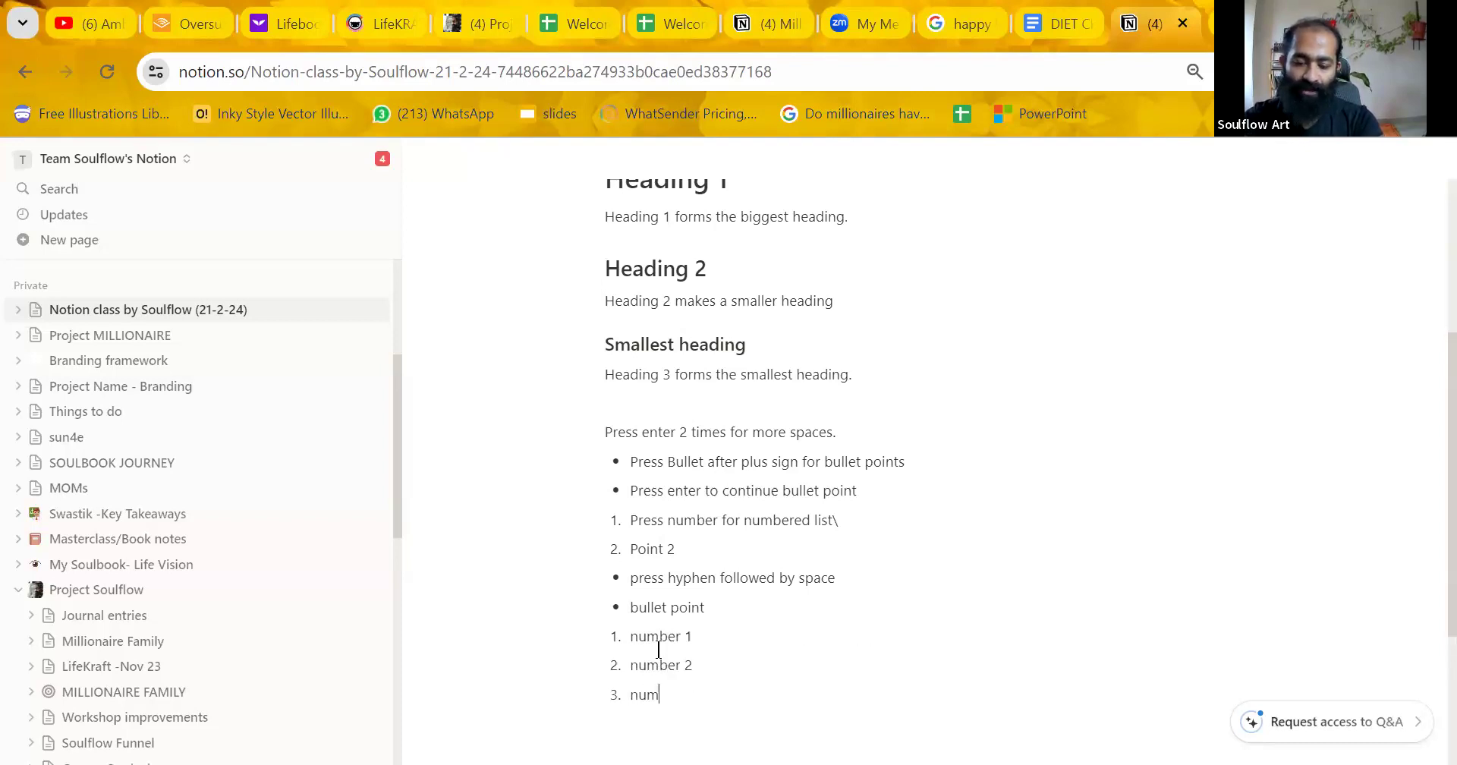
type("r 3")
key("Return")
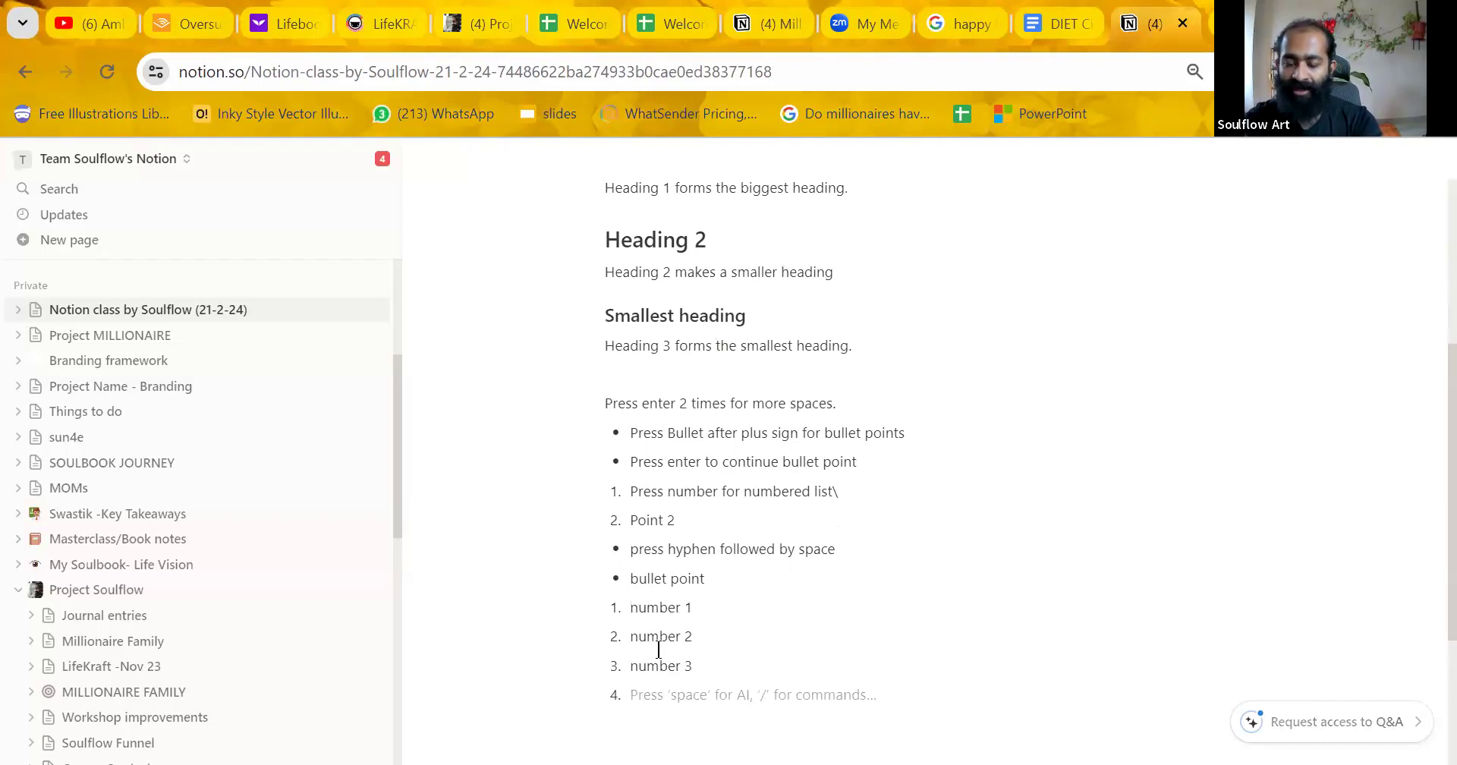
key("BackSpace")
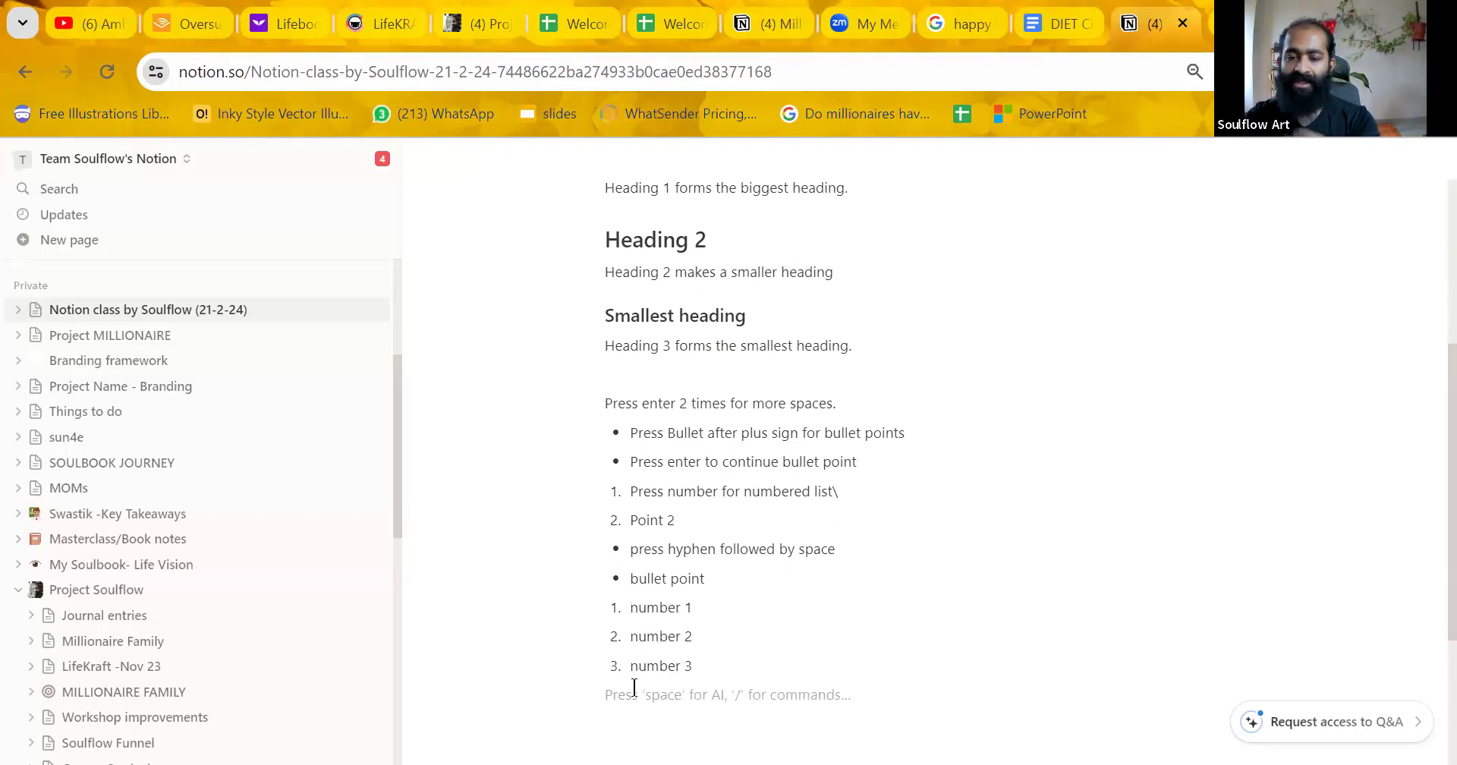
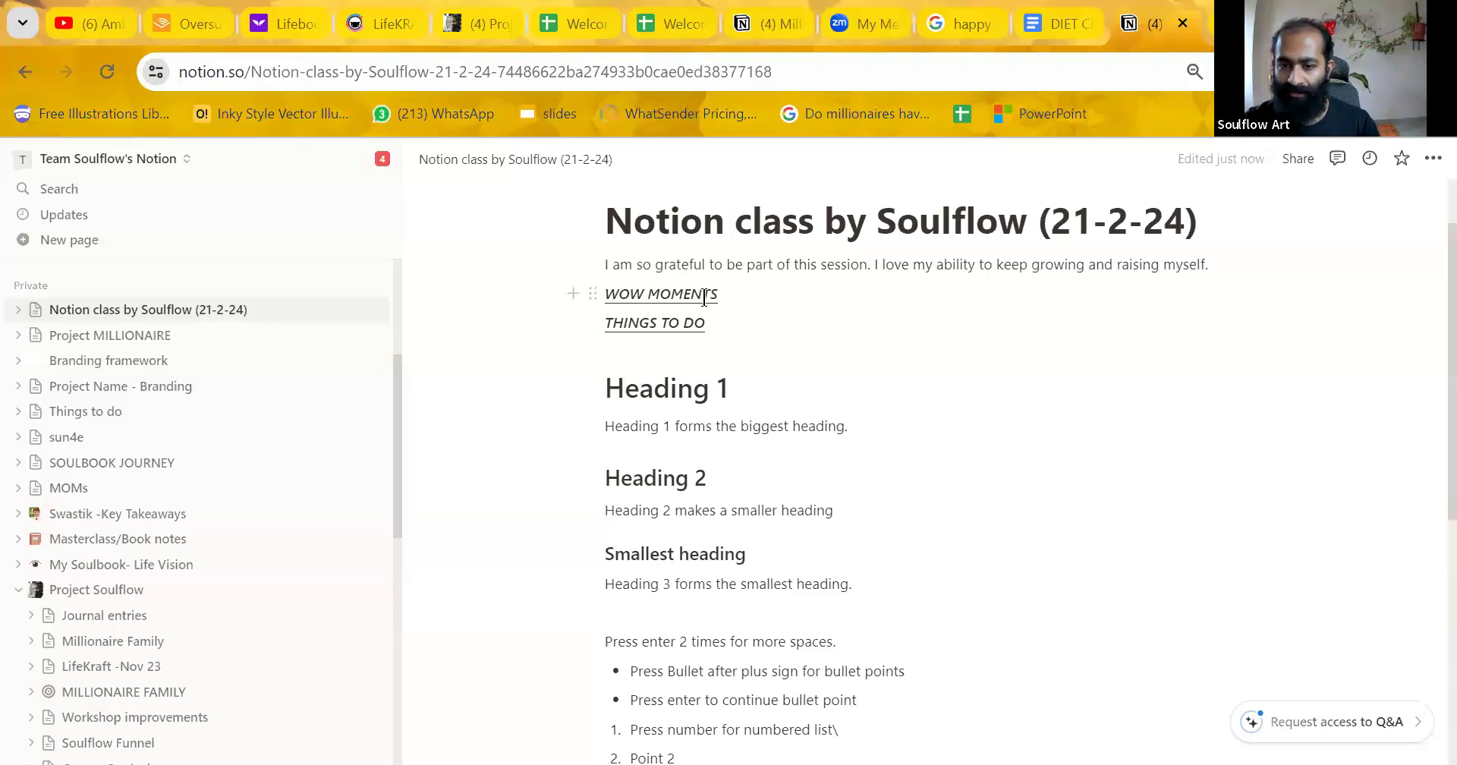
Turn the "WOW MOMENTS" and "THINGS TO DO" lines together into Heading 2 blocks.
left_click_drag(720, 320, 588, 296)
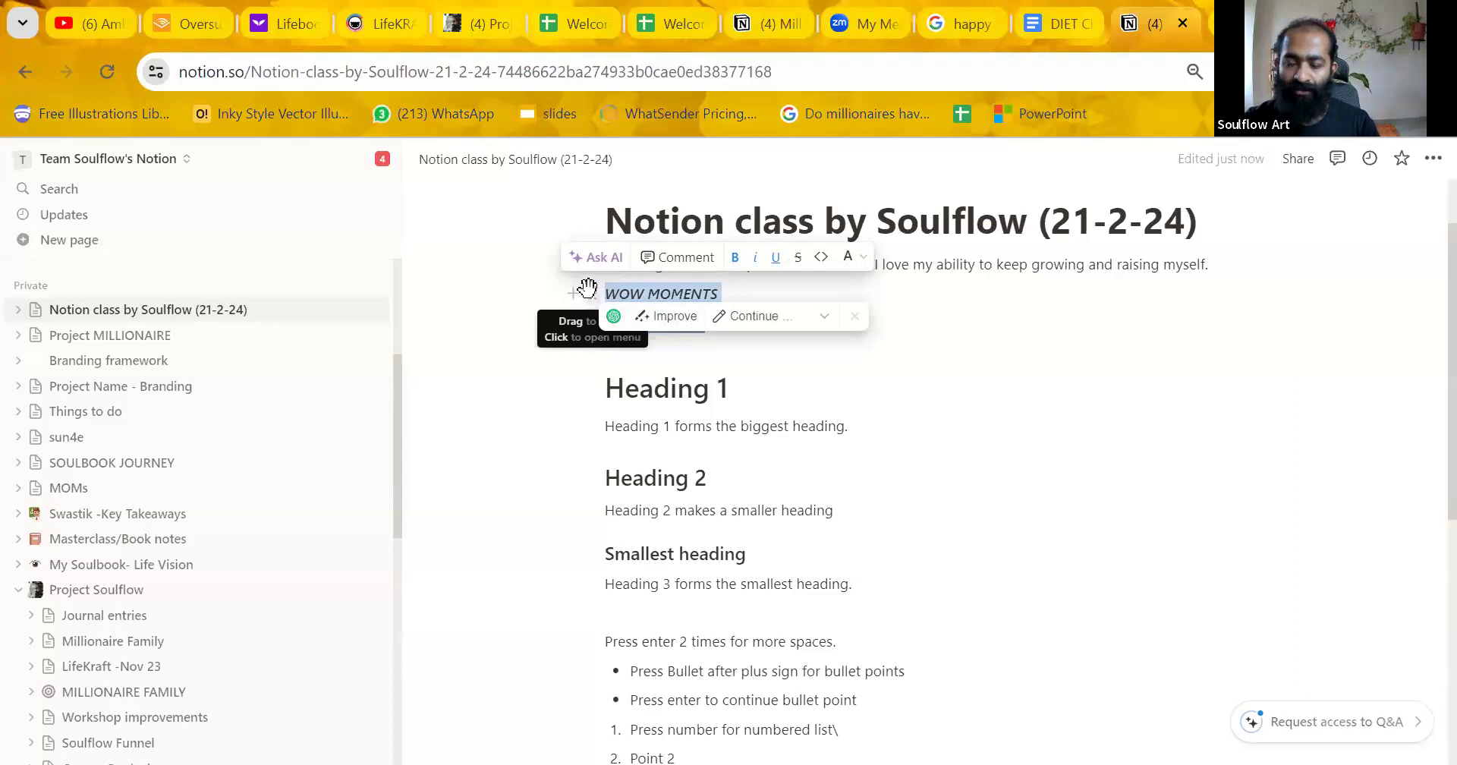
left_click(589, 289)
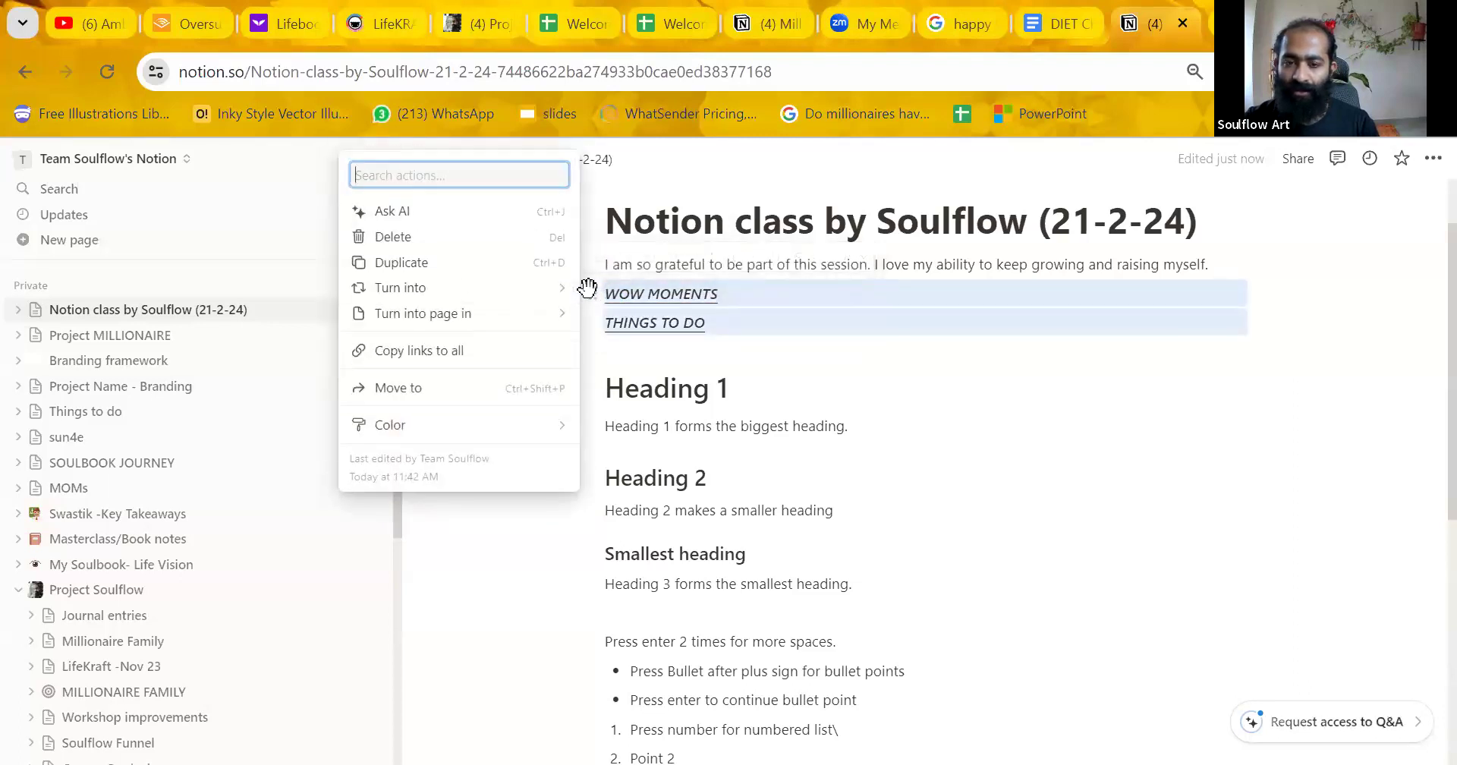
mouse_move(492, 292)
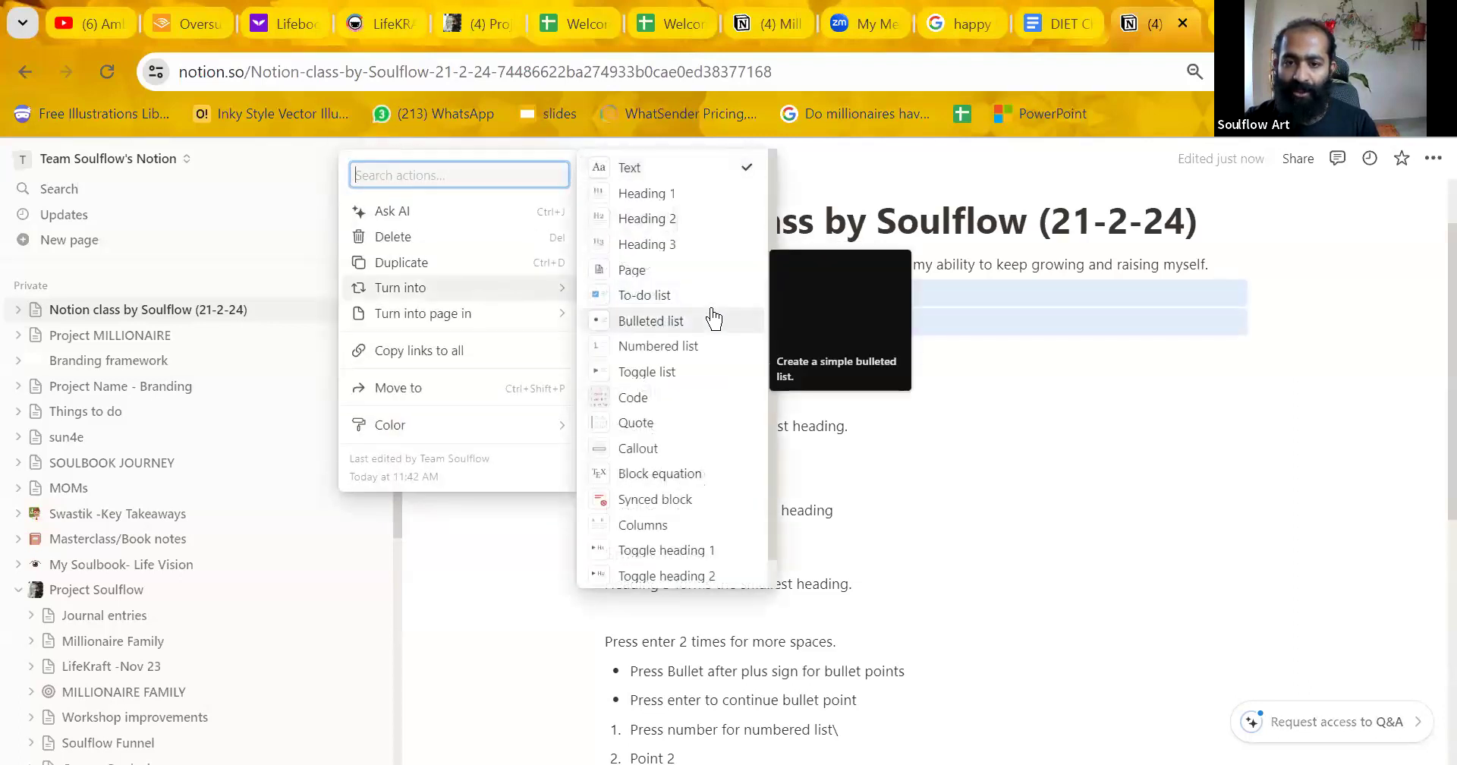
left_click(690, 231)
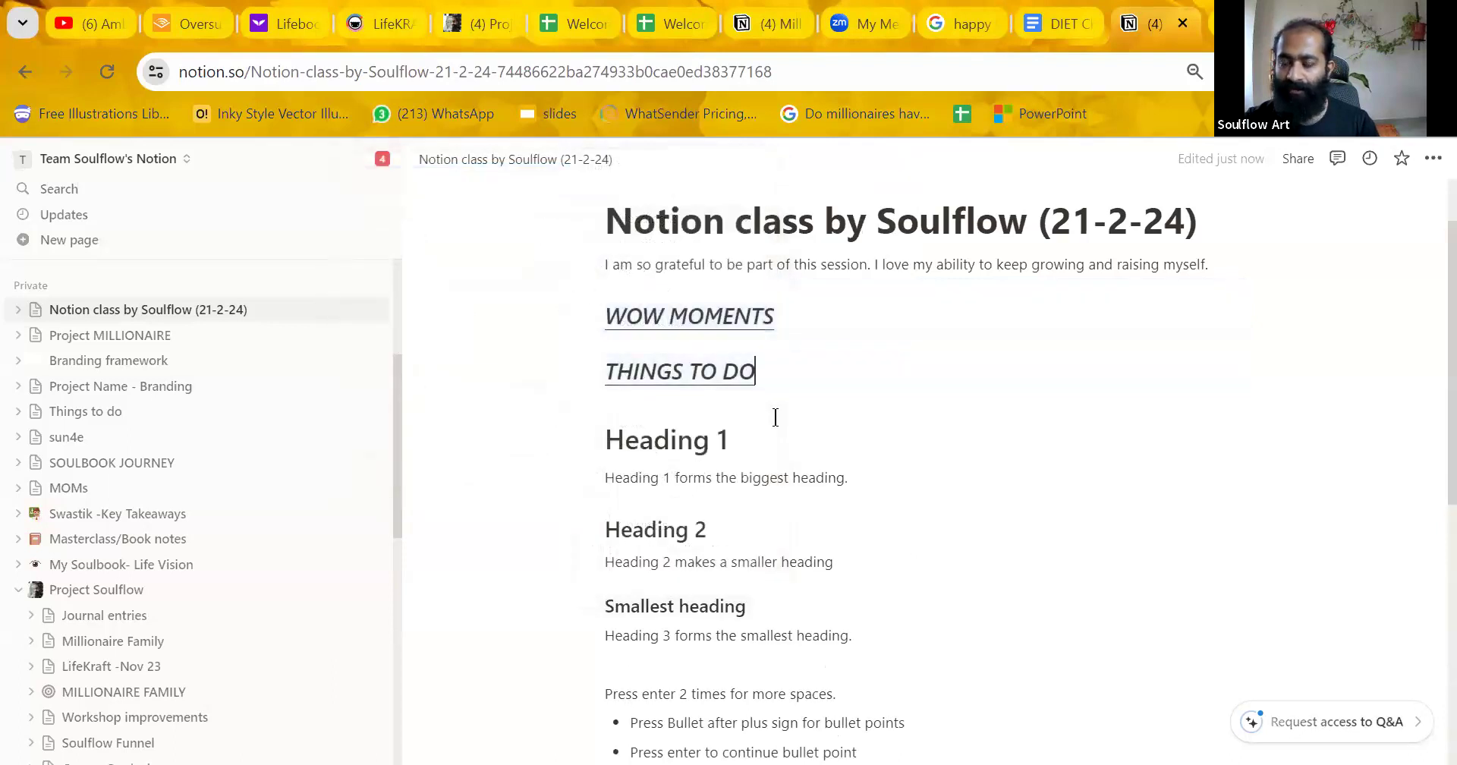
left_click_drag(756, 371, 603, 317)
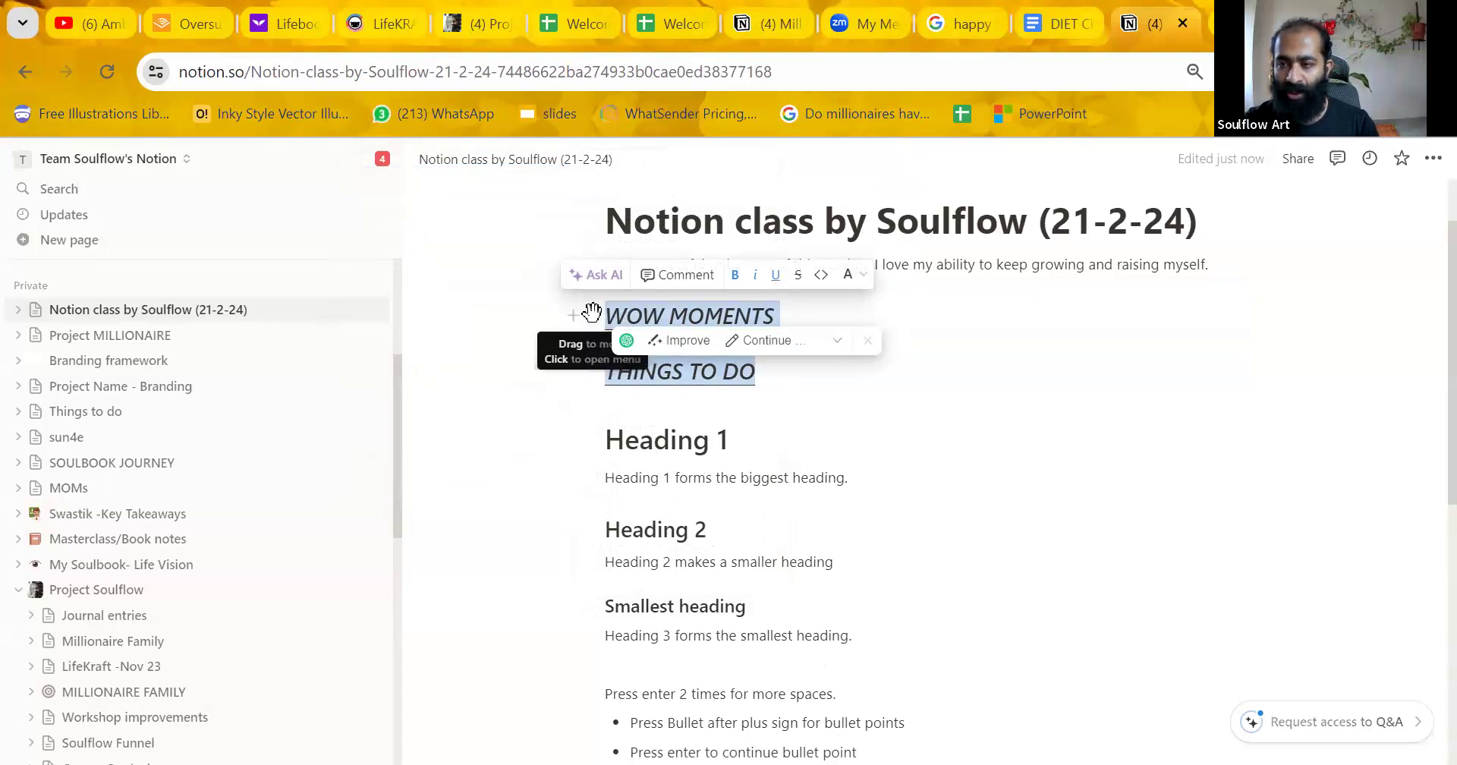
left_click(592, 312)
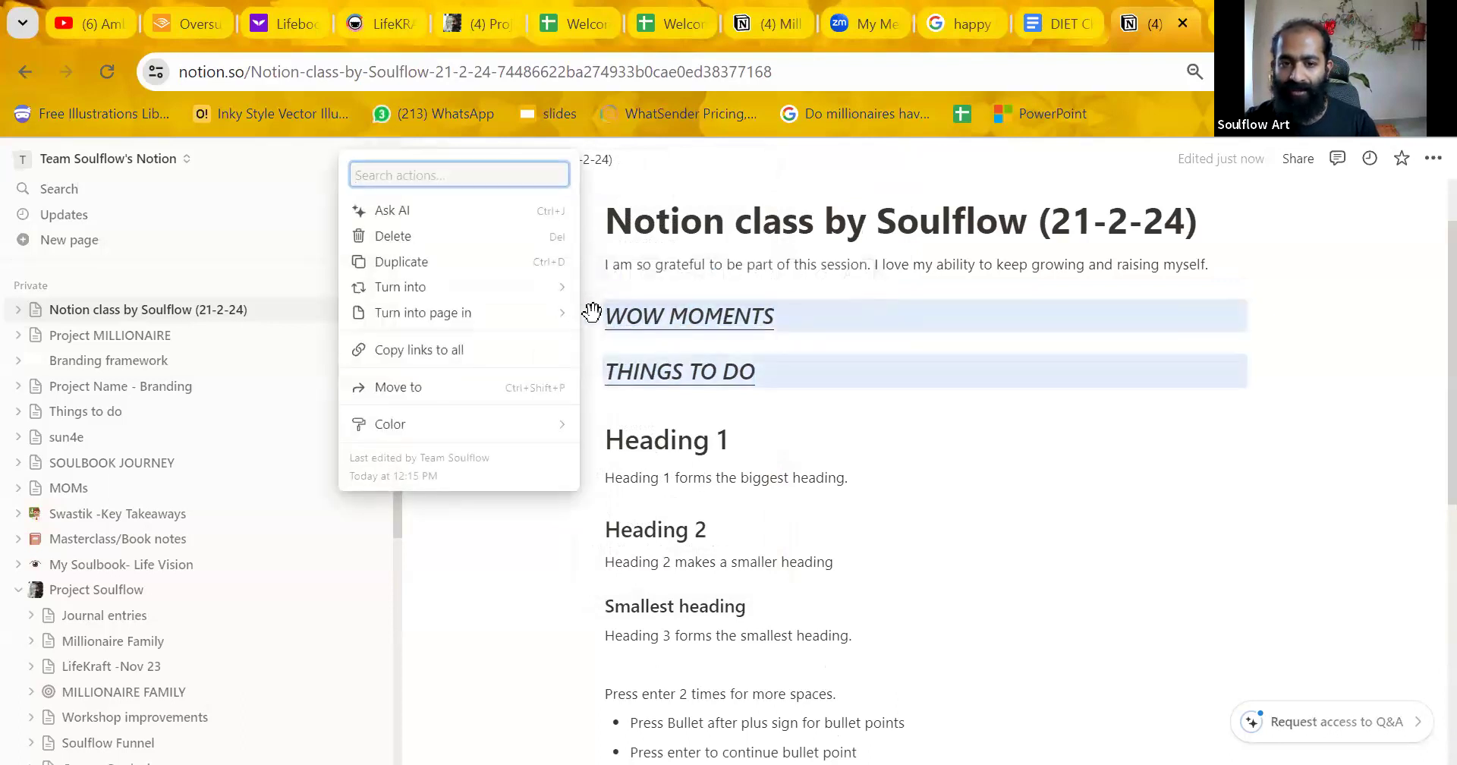
mouse_move(513, 289)
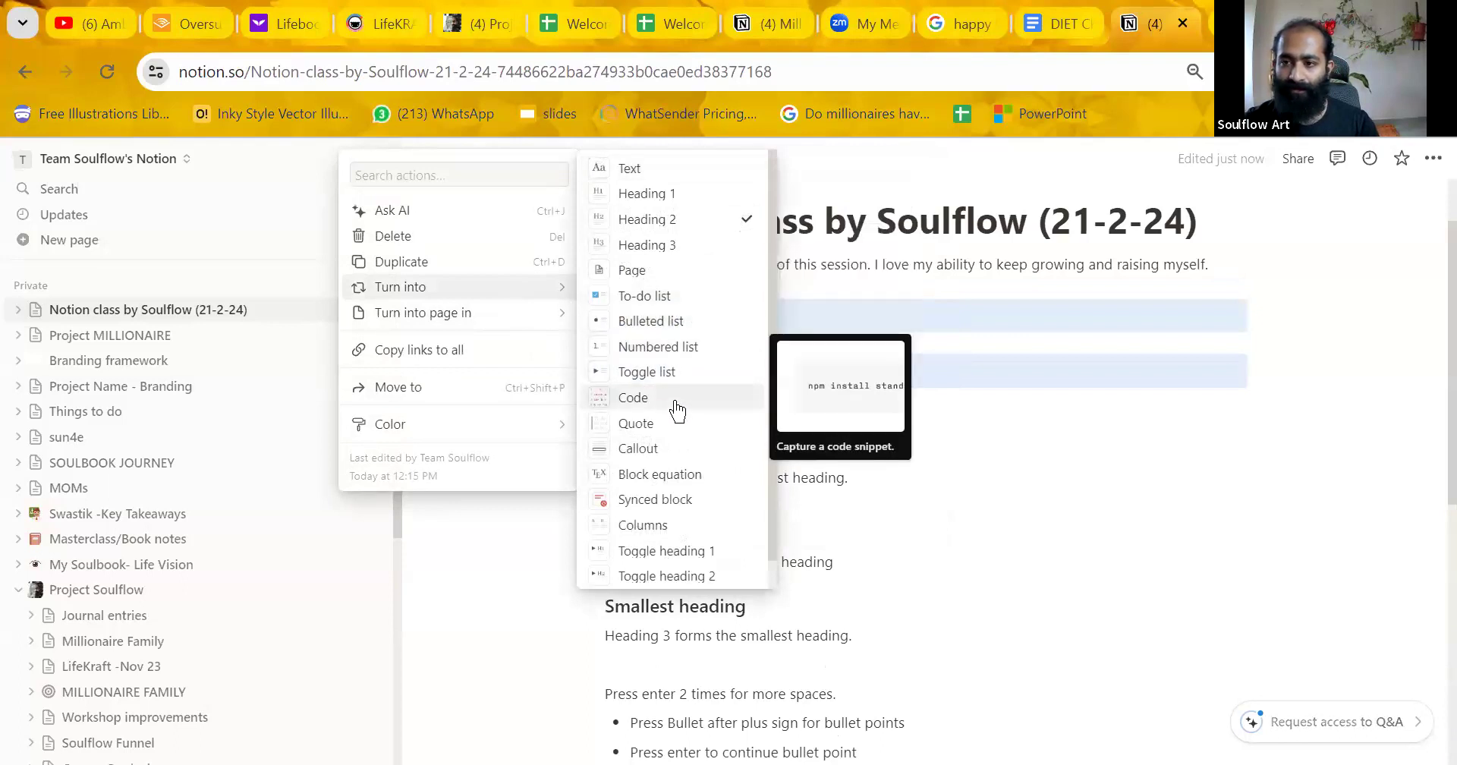
left_click(859, 474)
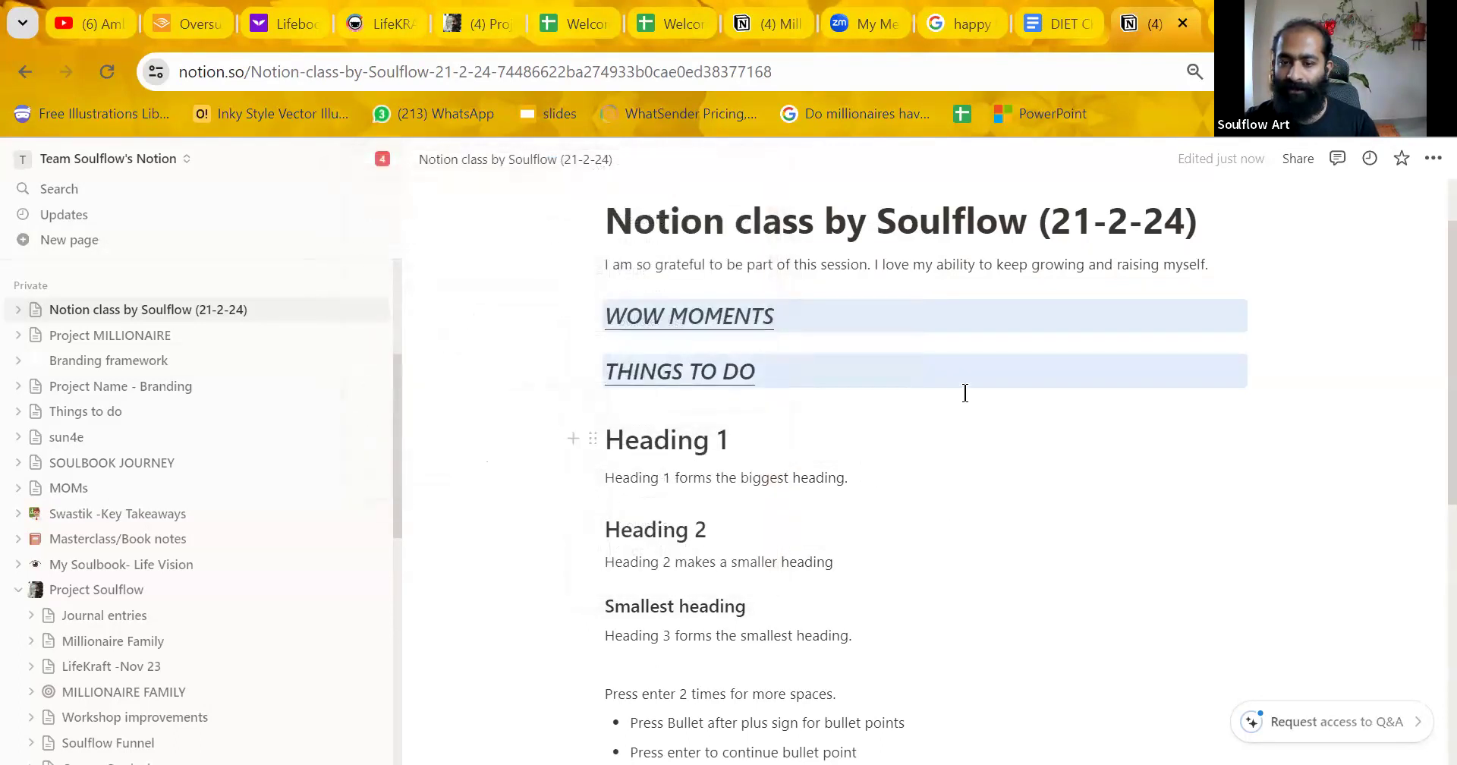
Add the text line "I learnt the basics of notion." below the "WOW MOMENTS" heading, followed by a new line.
left_click(812, 325)
key("Return")
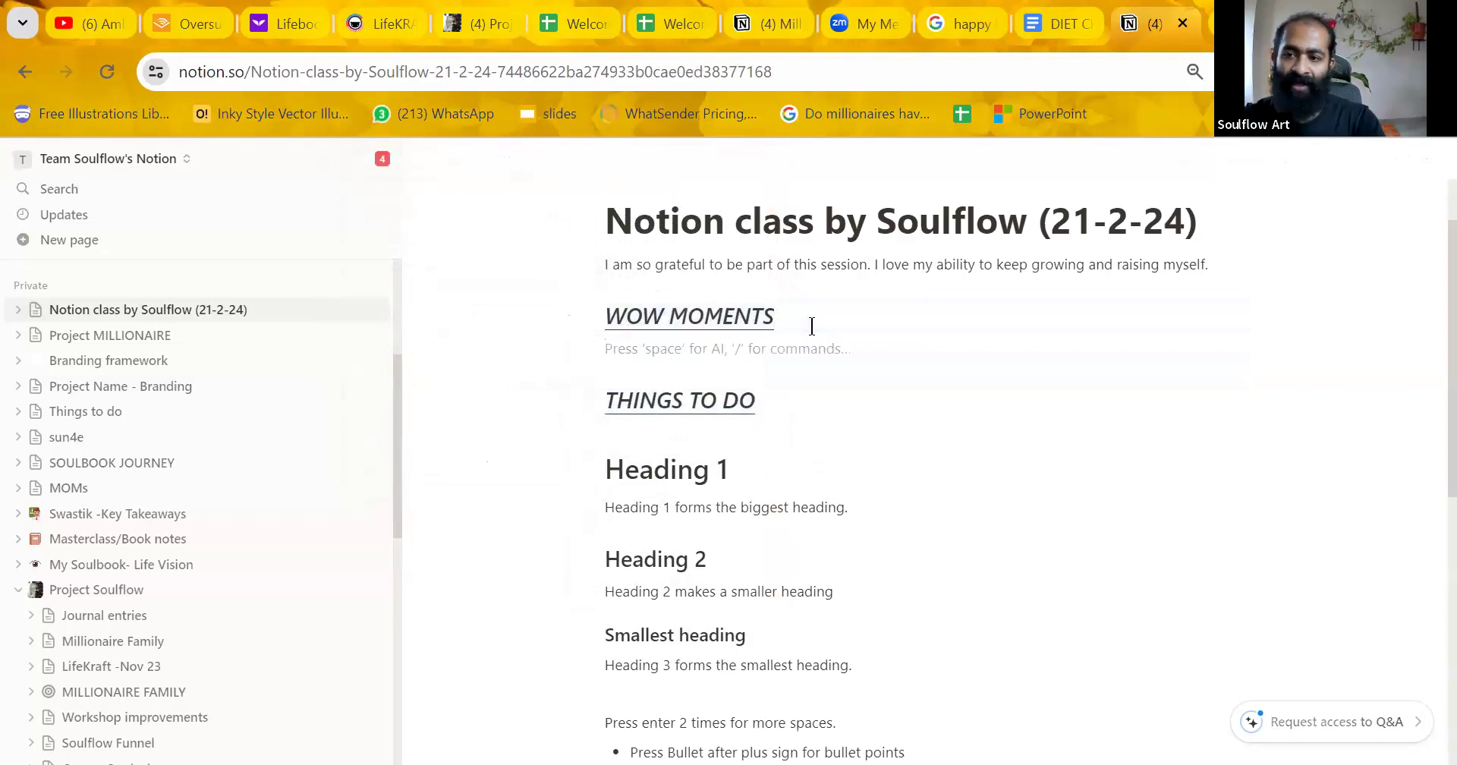
type("I le")
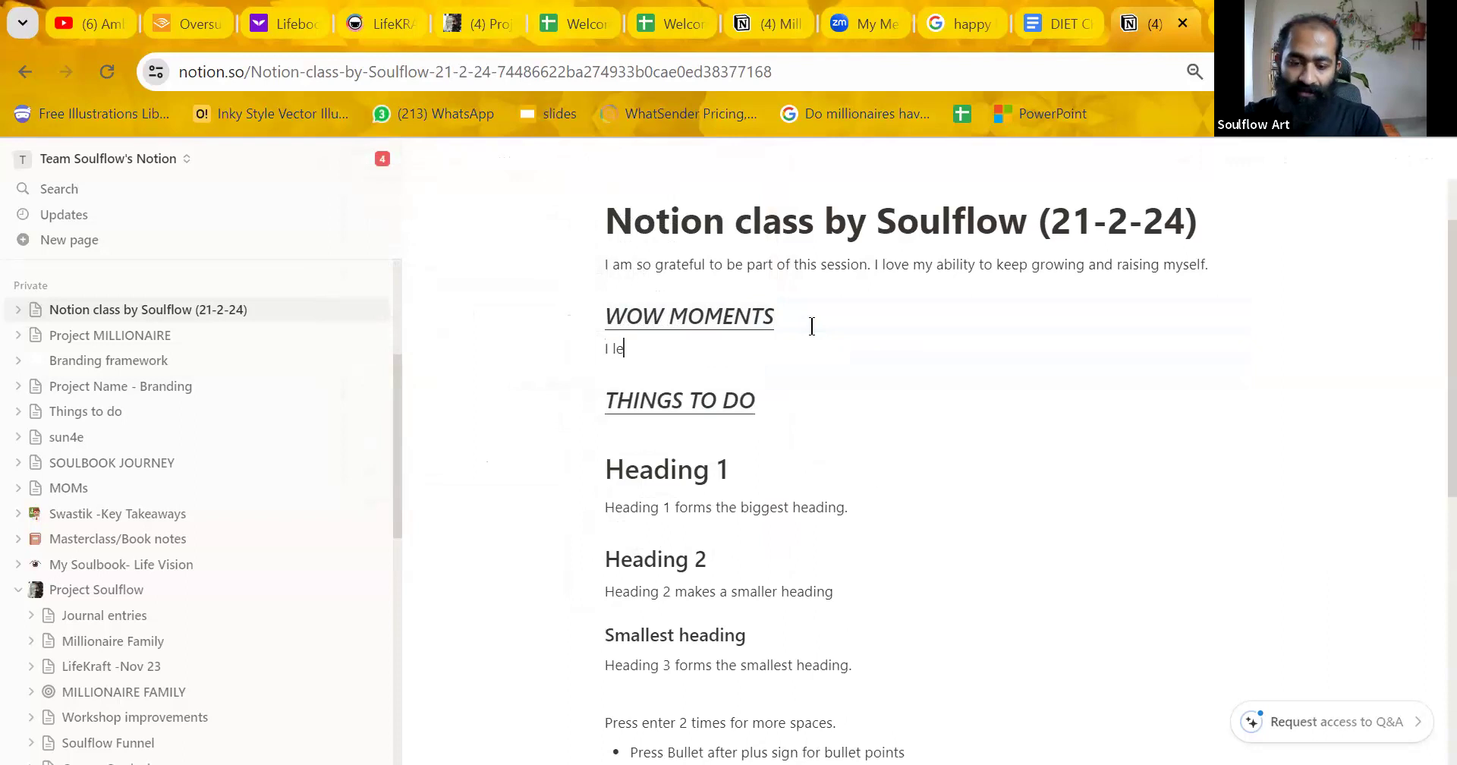
type("arnt the basics of notion.")
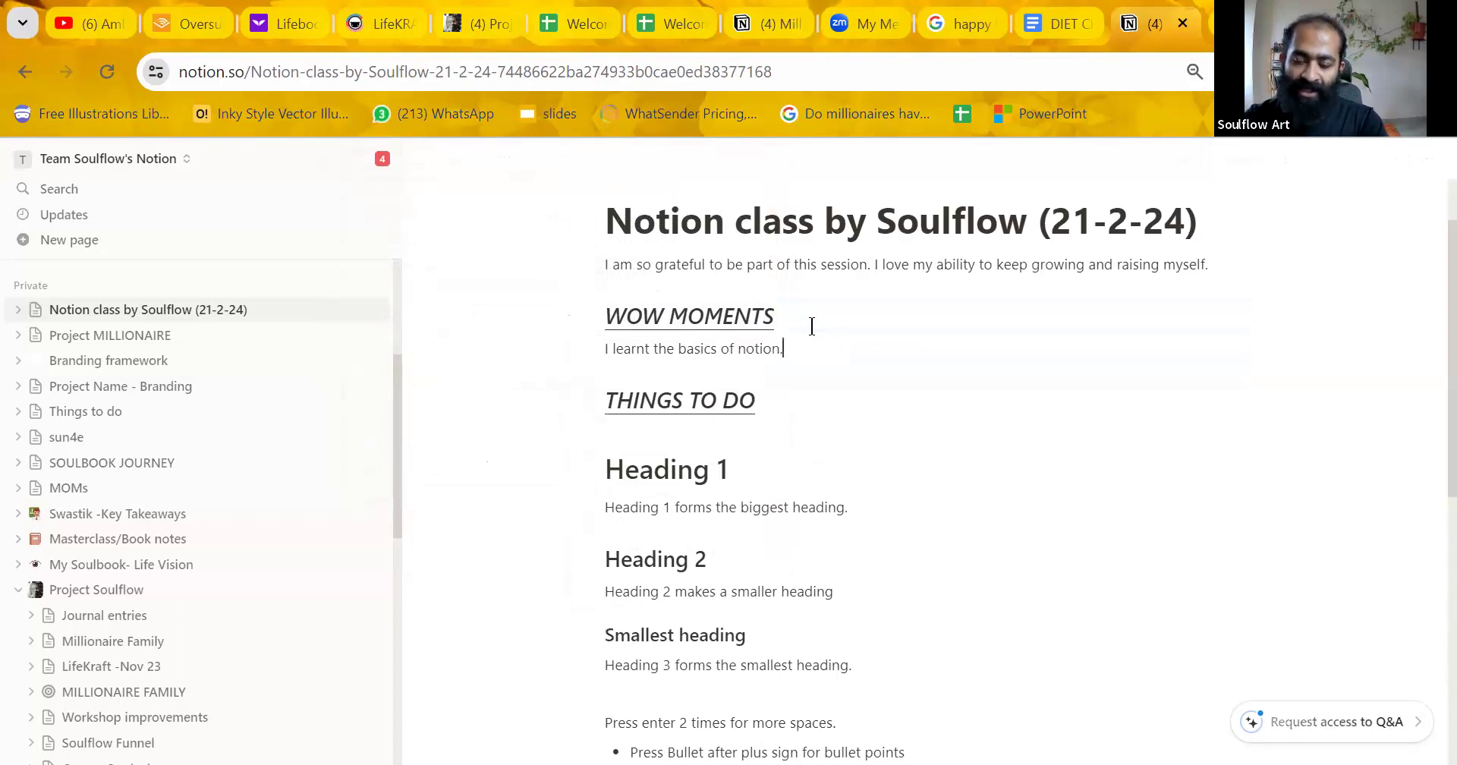
key("Return")
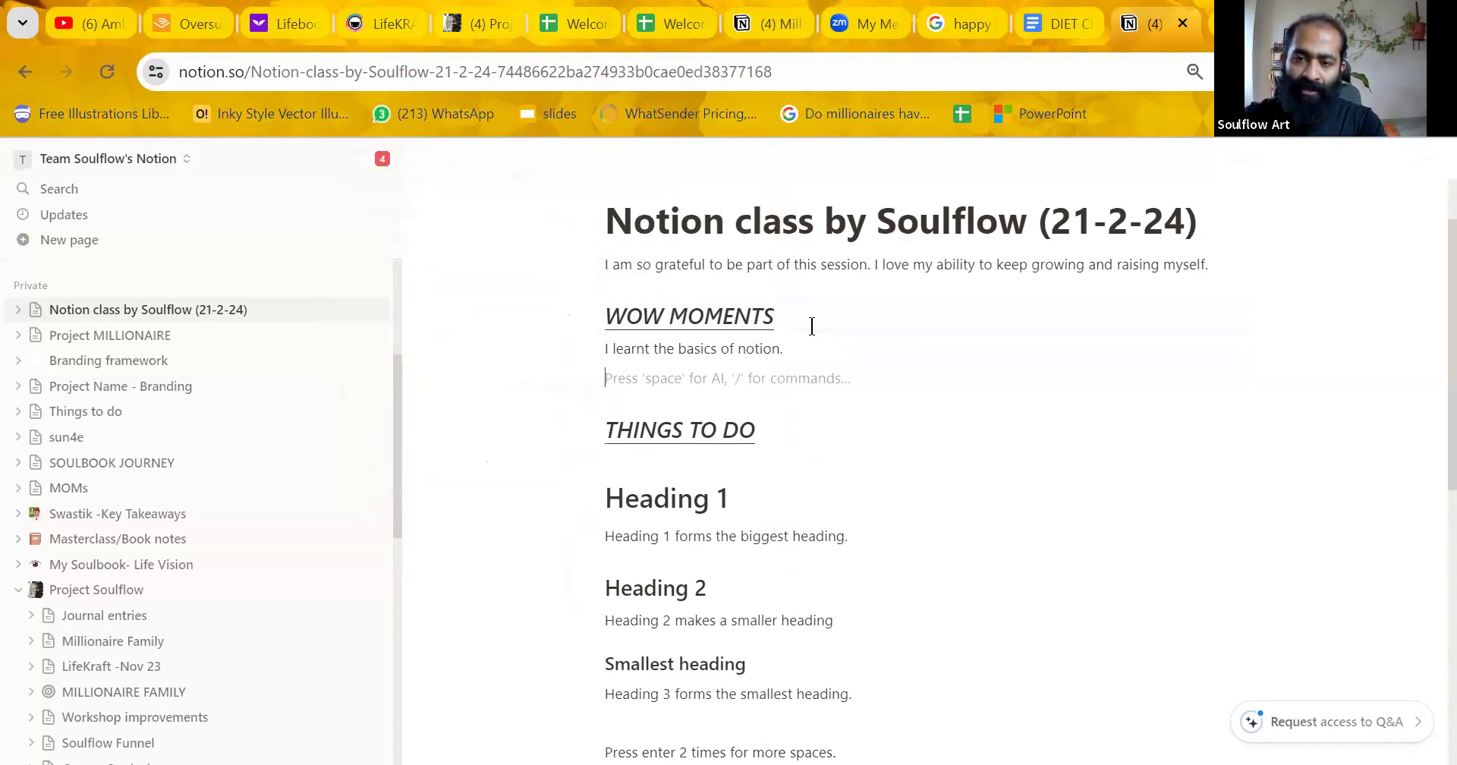
Write "I learnt about varuous tools" as the second line under "WOW MOMENTS" and start another line.
type("I ha")
key("BackSpace")
type("learnt ")
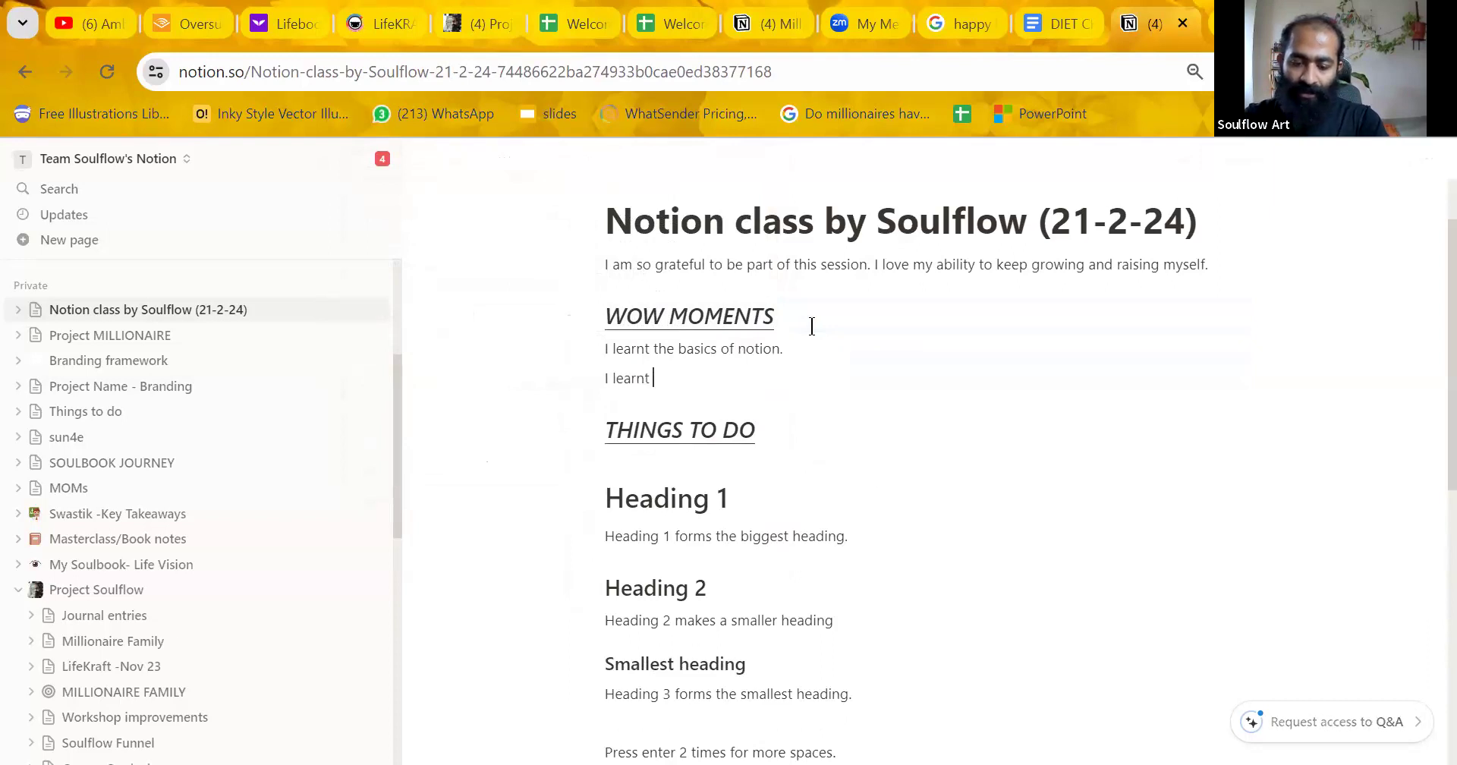
type("about varuo")
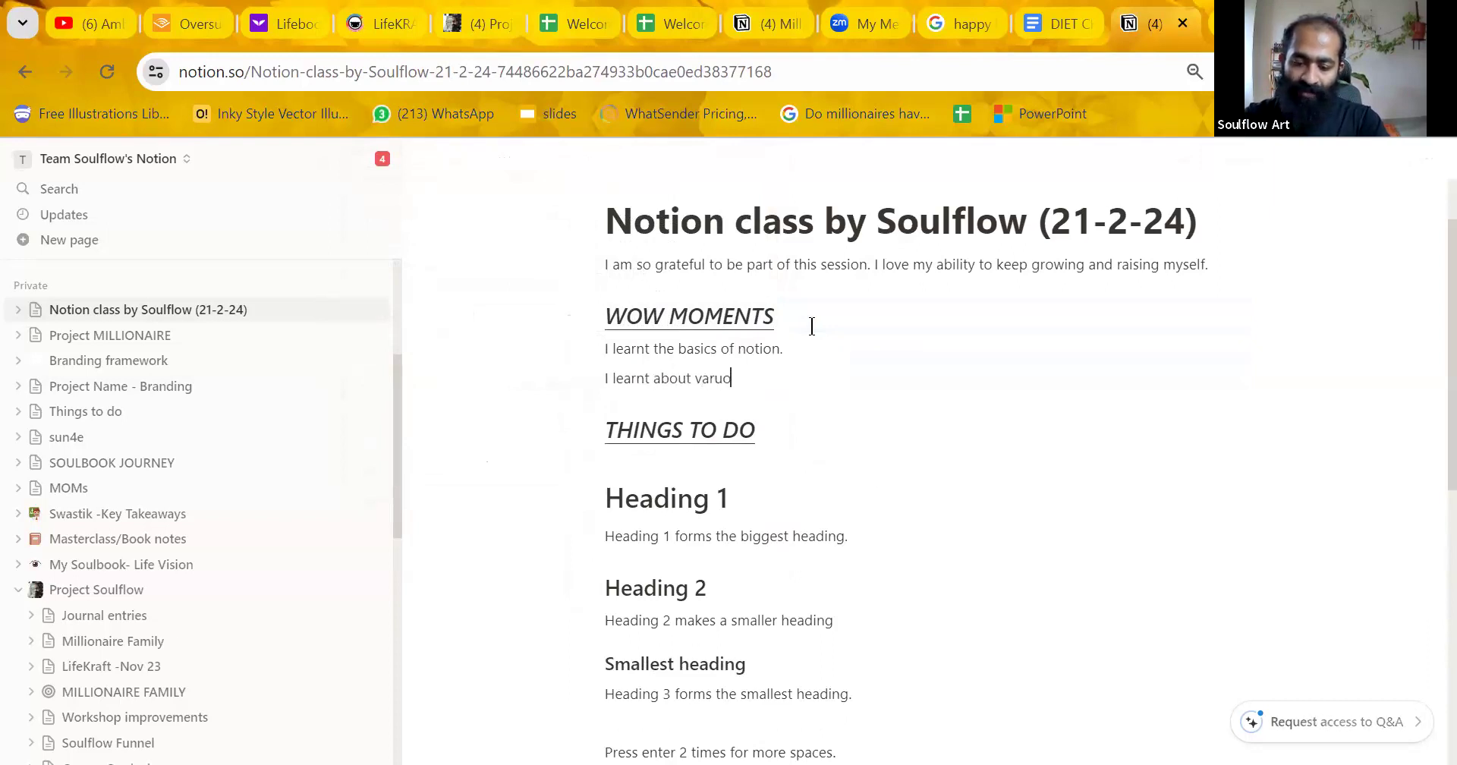
type("us tools")
key("Return")
Write "I learnt to create a heading" as the third line under "WOW MOMENTS".
type("I learnt oteo")
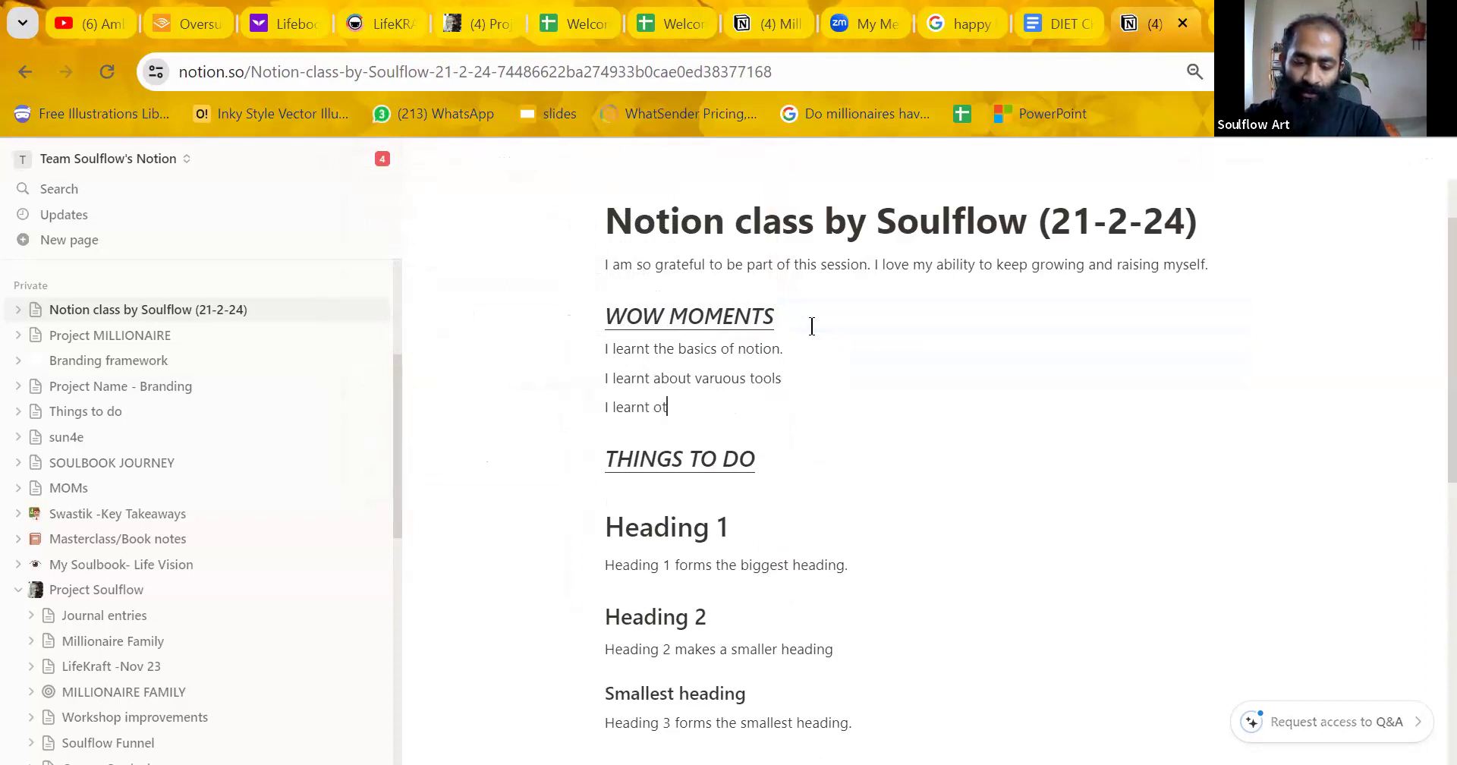
key("BackSpace")
key("BackSpace")
key("BackSpace")
key("BackSpace")
type("to create a heading")
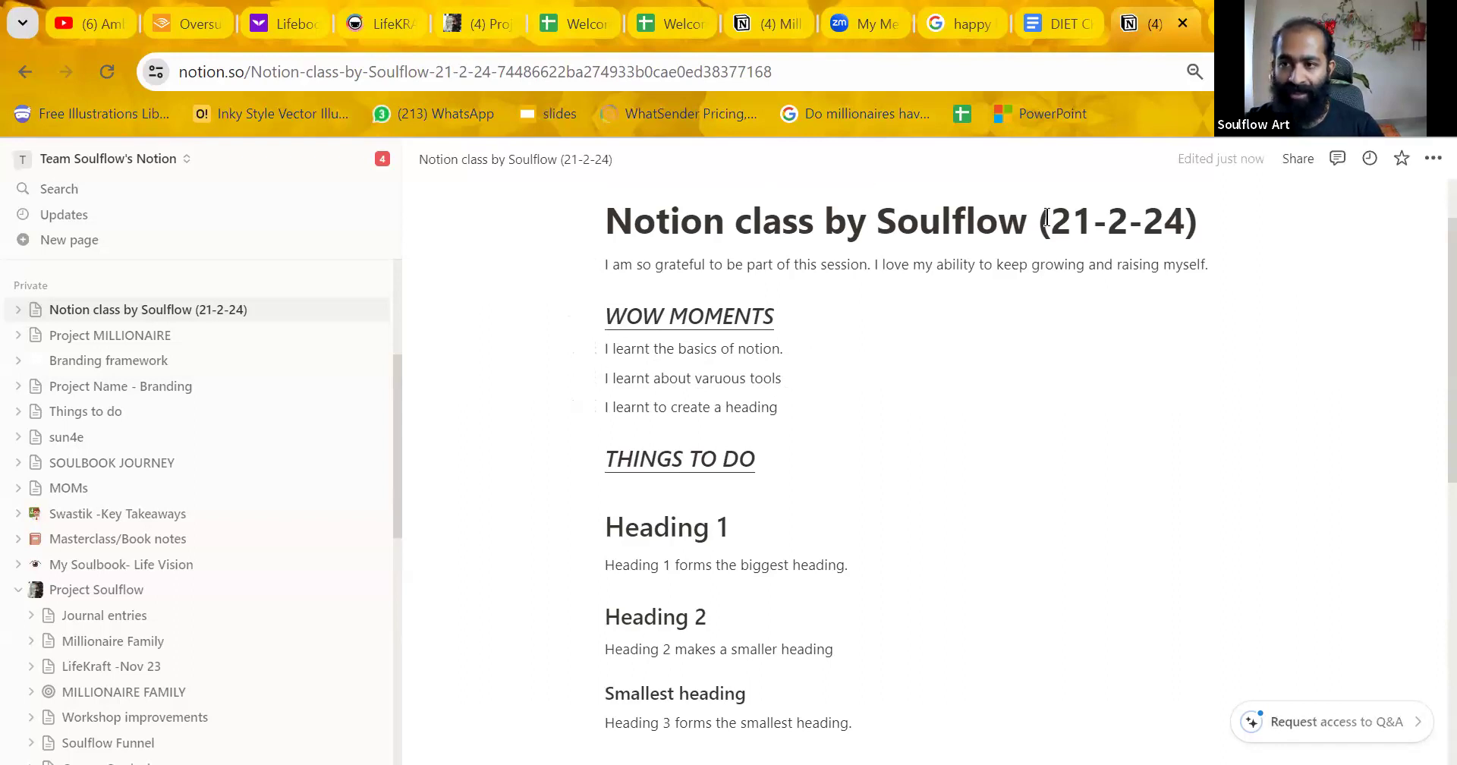
Select the three "I learnt" lines under the "WOW MOMENTS" heading.
left_click_drag(781, 407, 589, 339)
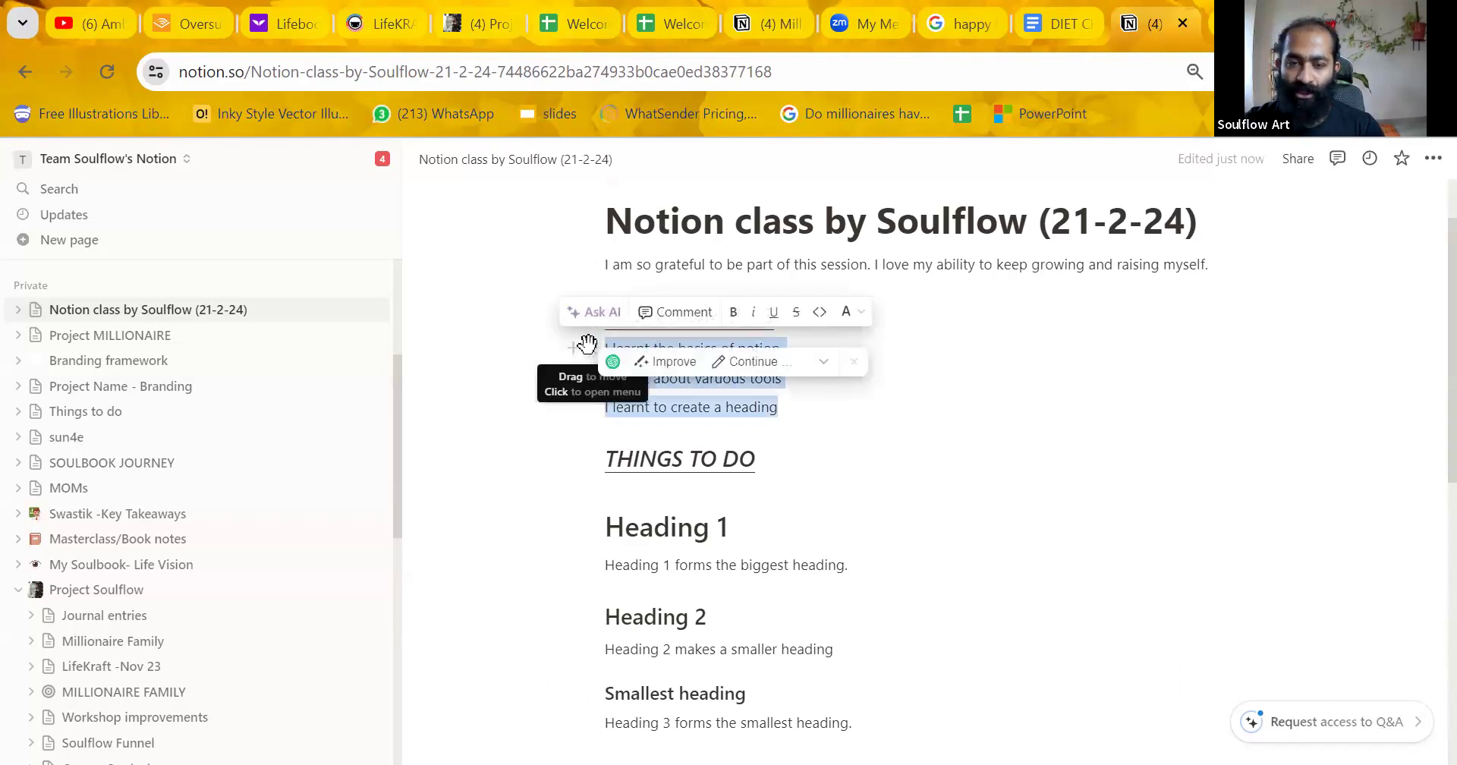
Try turning the three lines under WOW MOMENTS into a numbered list together, and undo the conversion.
left_click(589, 343)
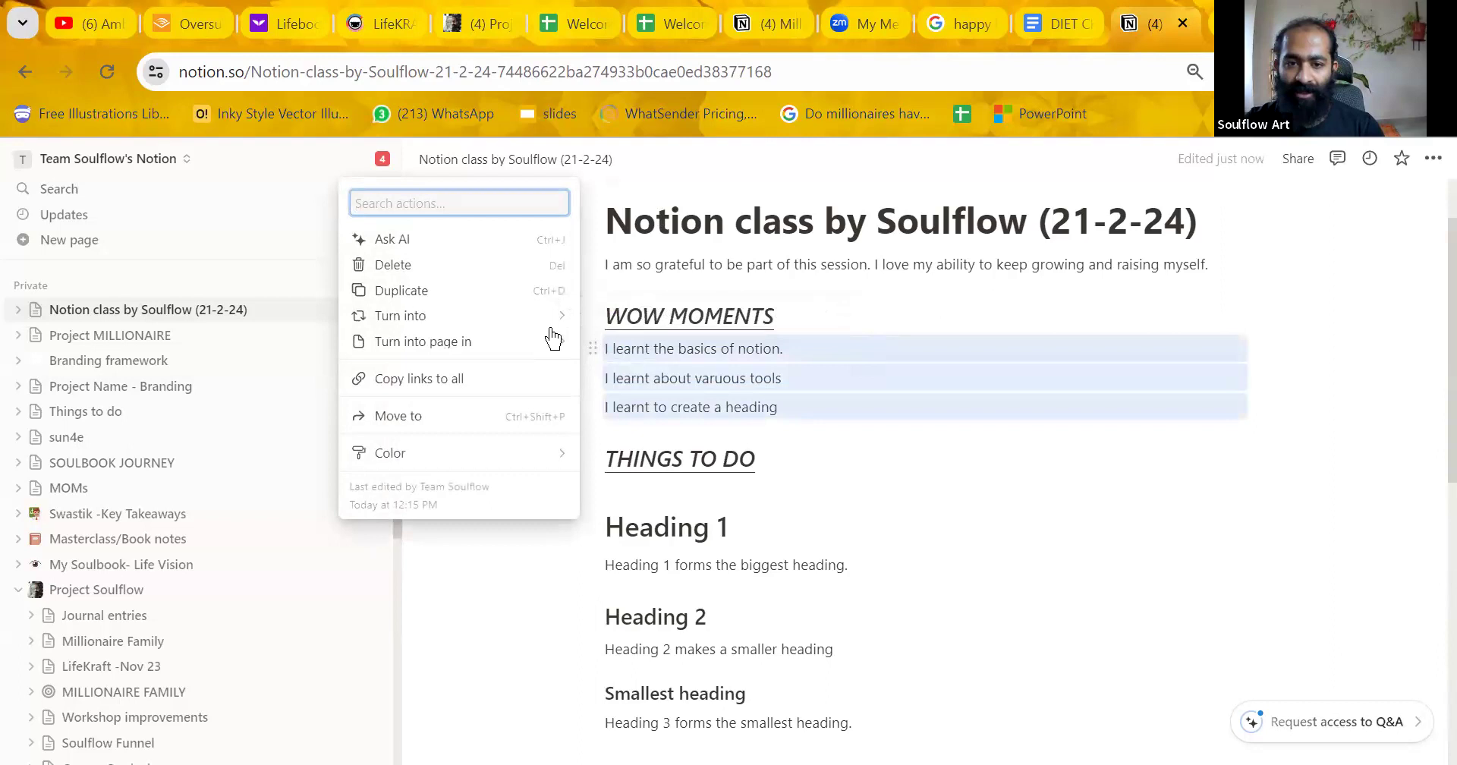
mouse_move(538, 317)
left_click(649, 347)
left_click(849, 455)
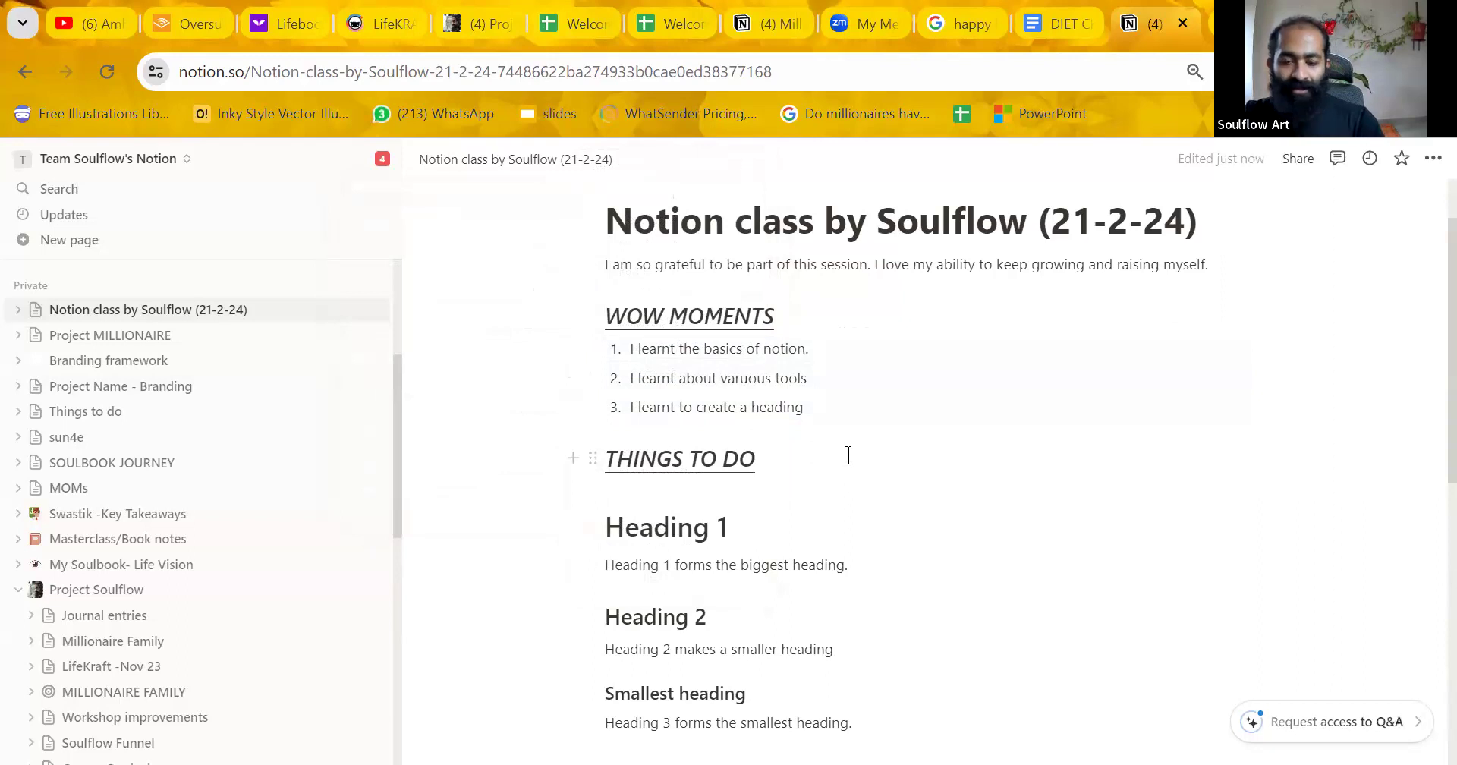
key("ctrl+z")
Number the first two lines under WOW MOMENTS individually as list items 1 and 2.
left_click(606, 347)
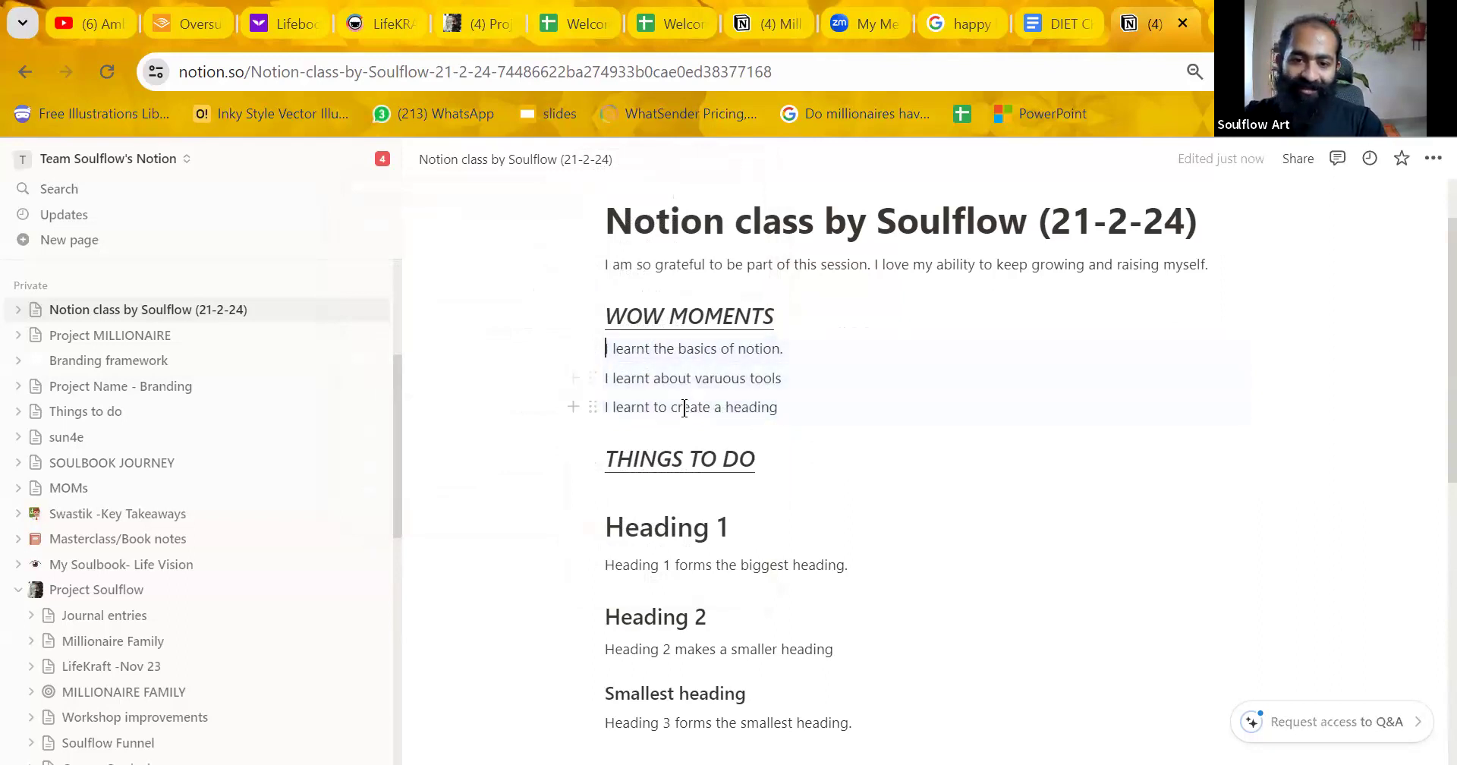
type("1.")
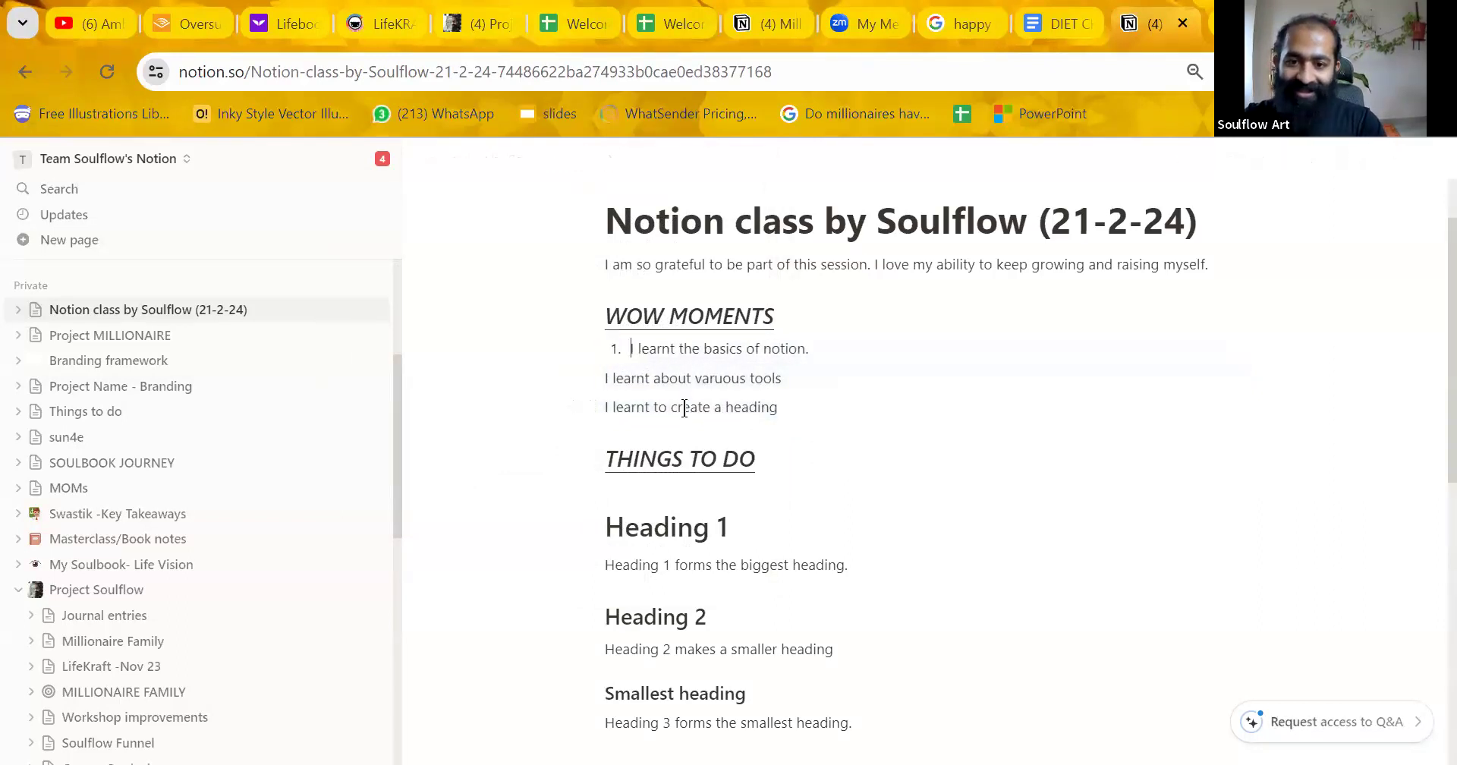
left_click(606, 379)
type("1.")
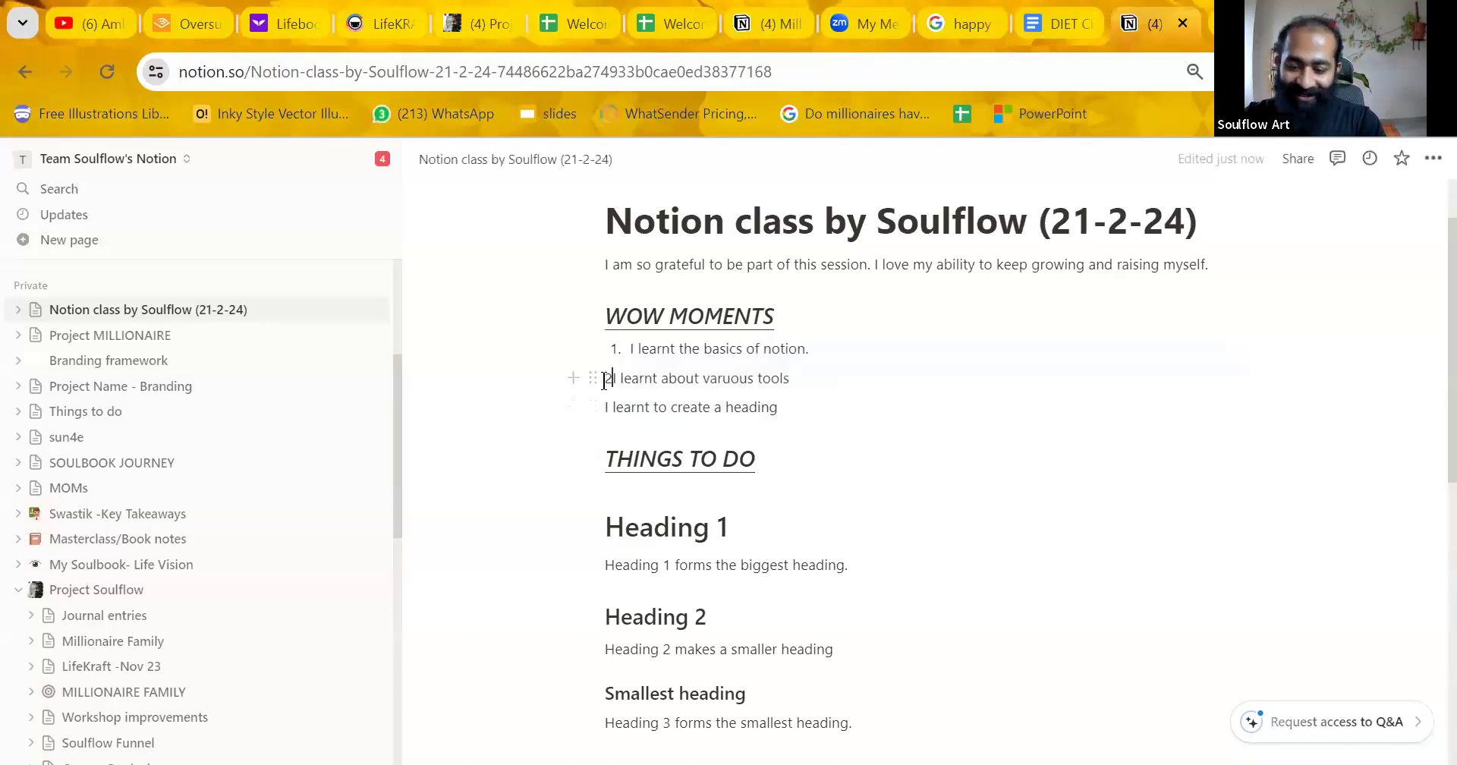
Remove the numbering from the first two lines under WOW MOMENTS, returning them to plain text.
left_click(607, 408)
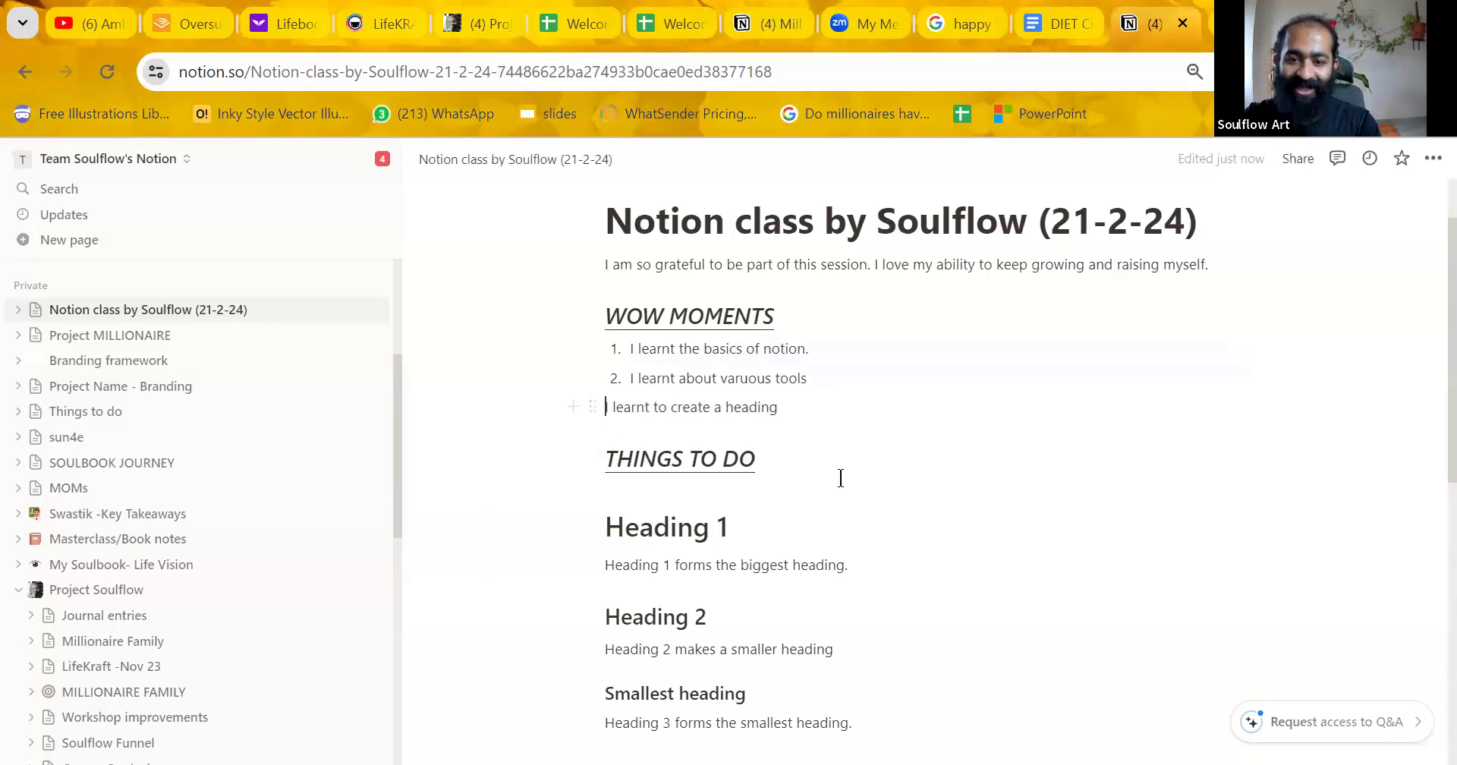
key("Up")
key("BackSpace")
key("Up")
key("BackSpace")
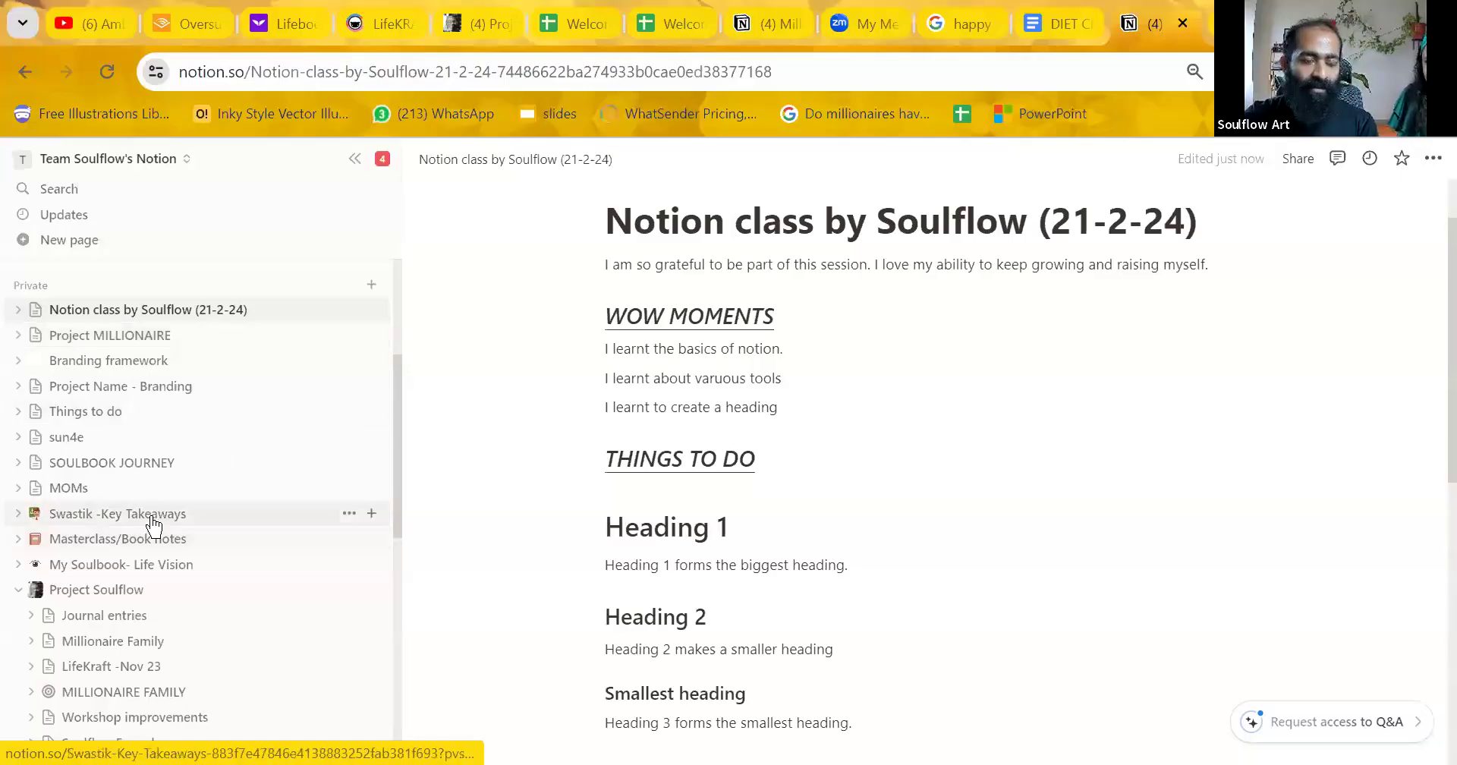
Open the Mastermind2-Day1-Offer Creation subpage of the Key Takeaways page and examine its headings and lists.
left_click(118, 513)
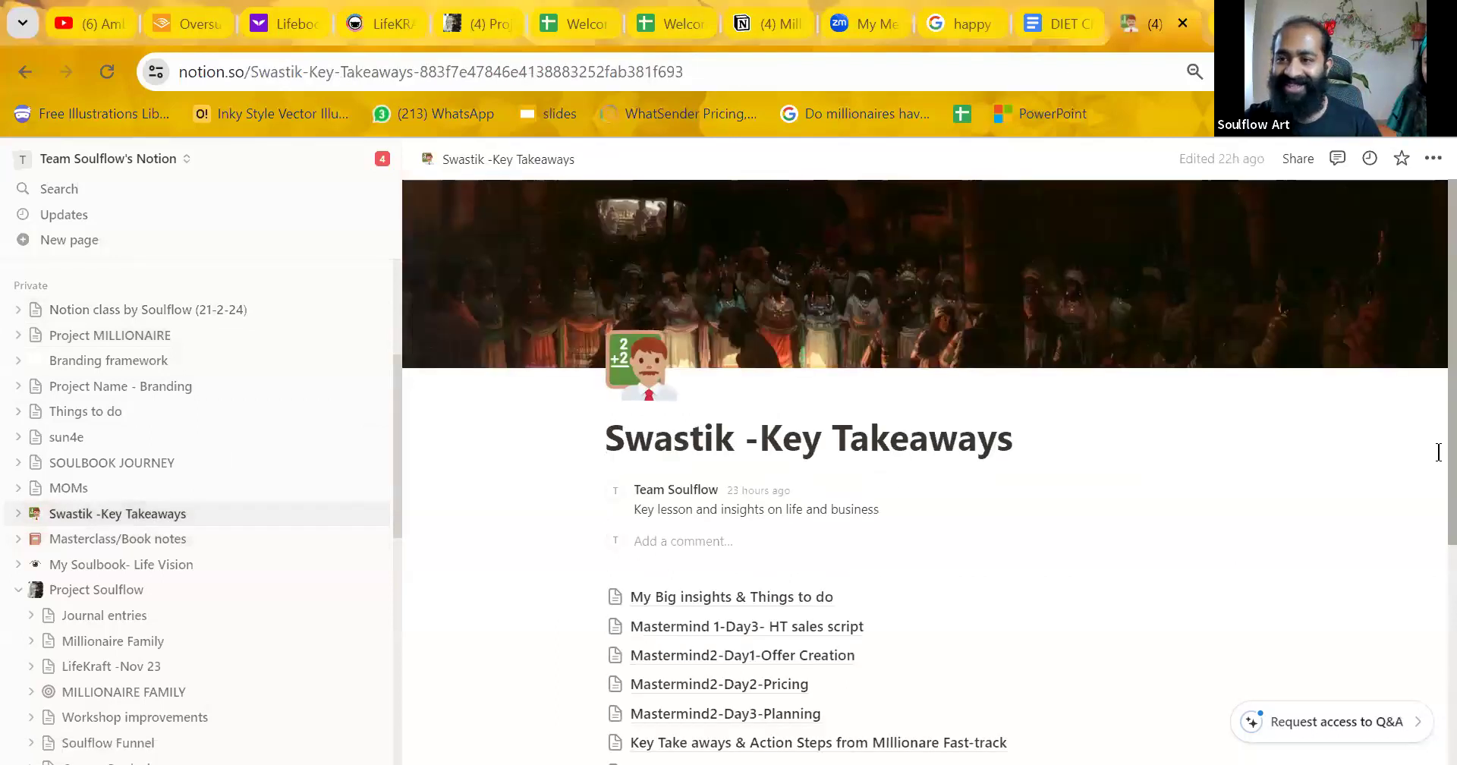
scroll(1439, 453, "down", 4)
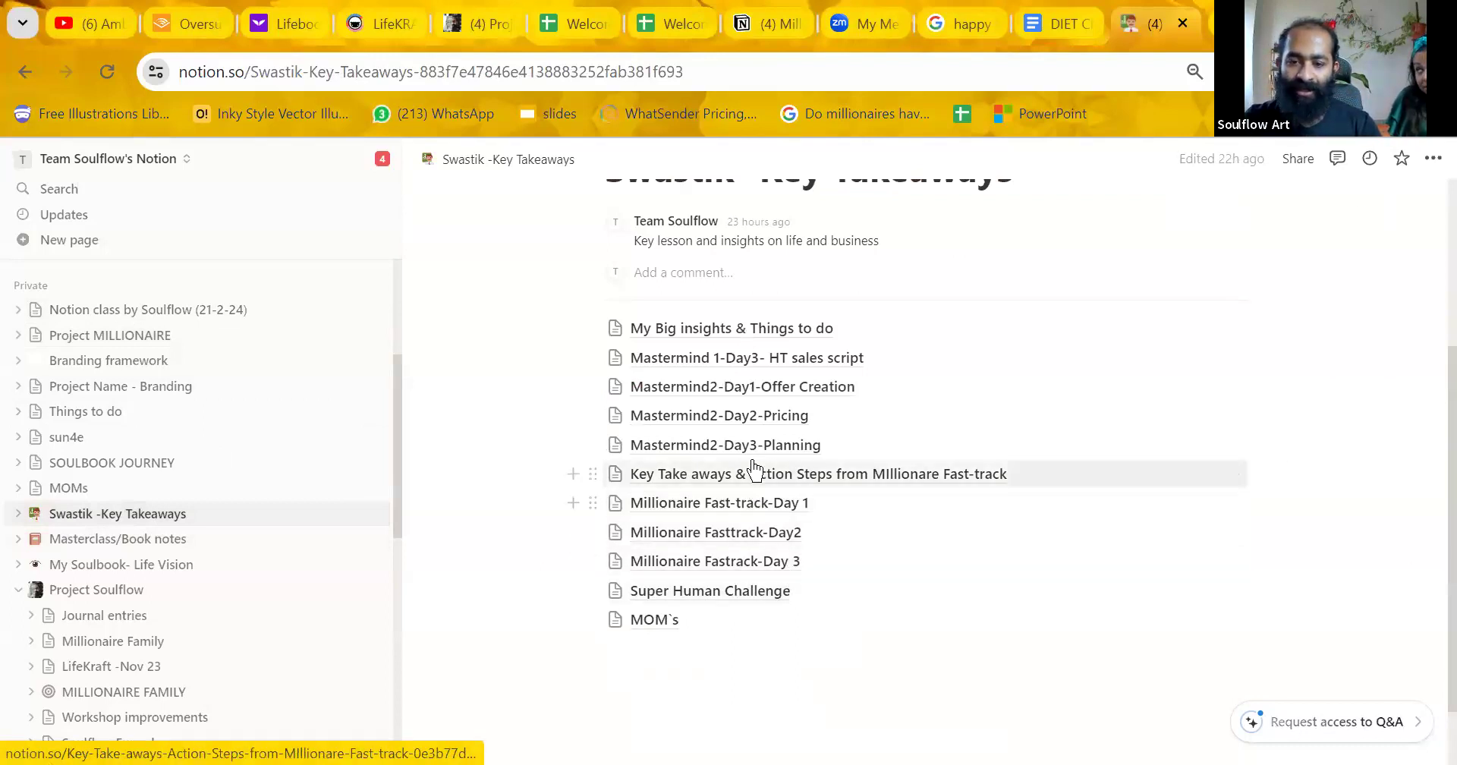
left_click(756, 389)
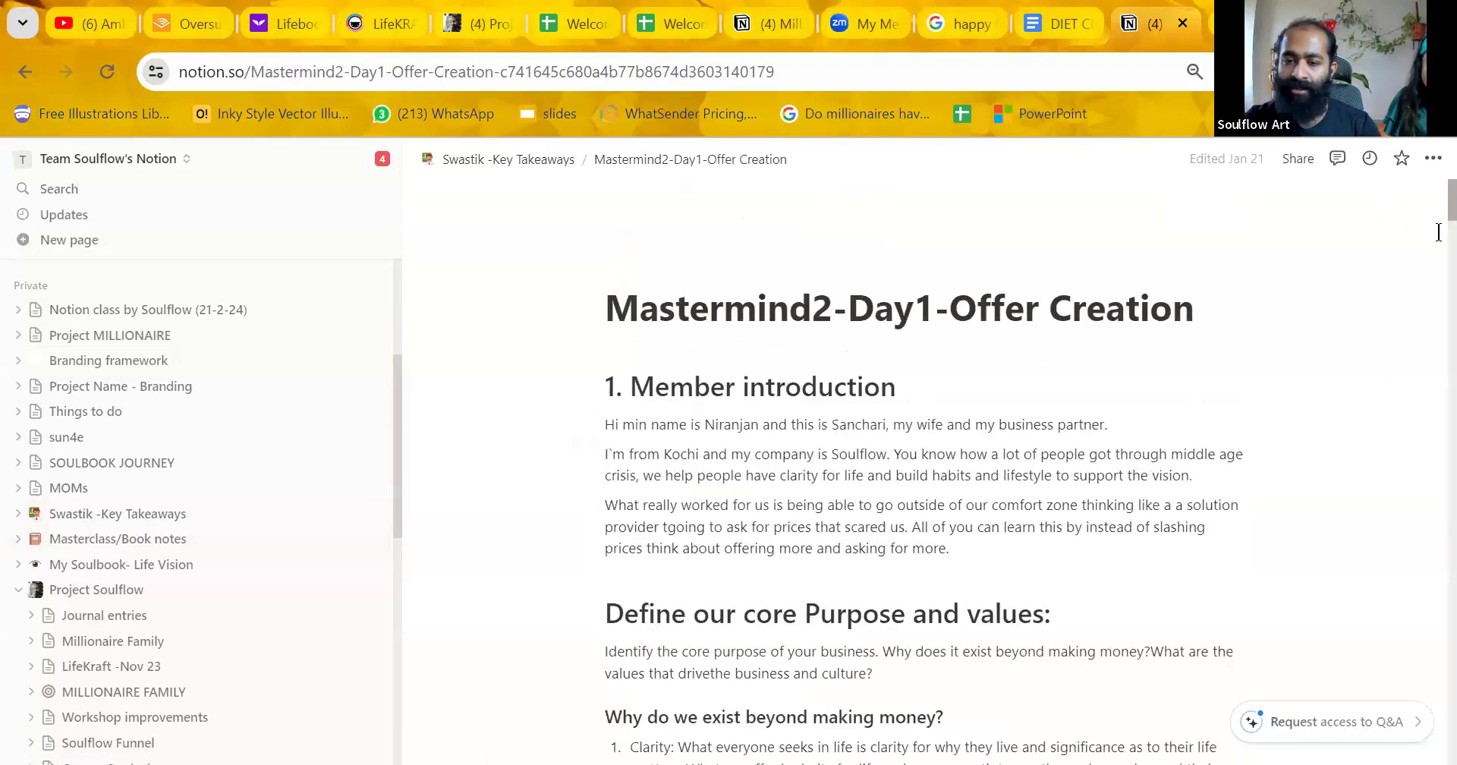
scroll(1439, 232, "down", 15)
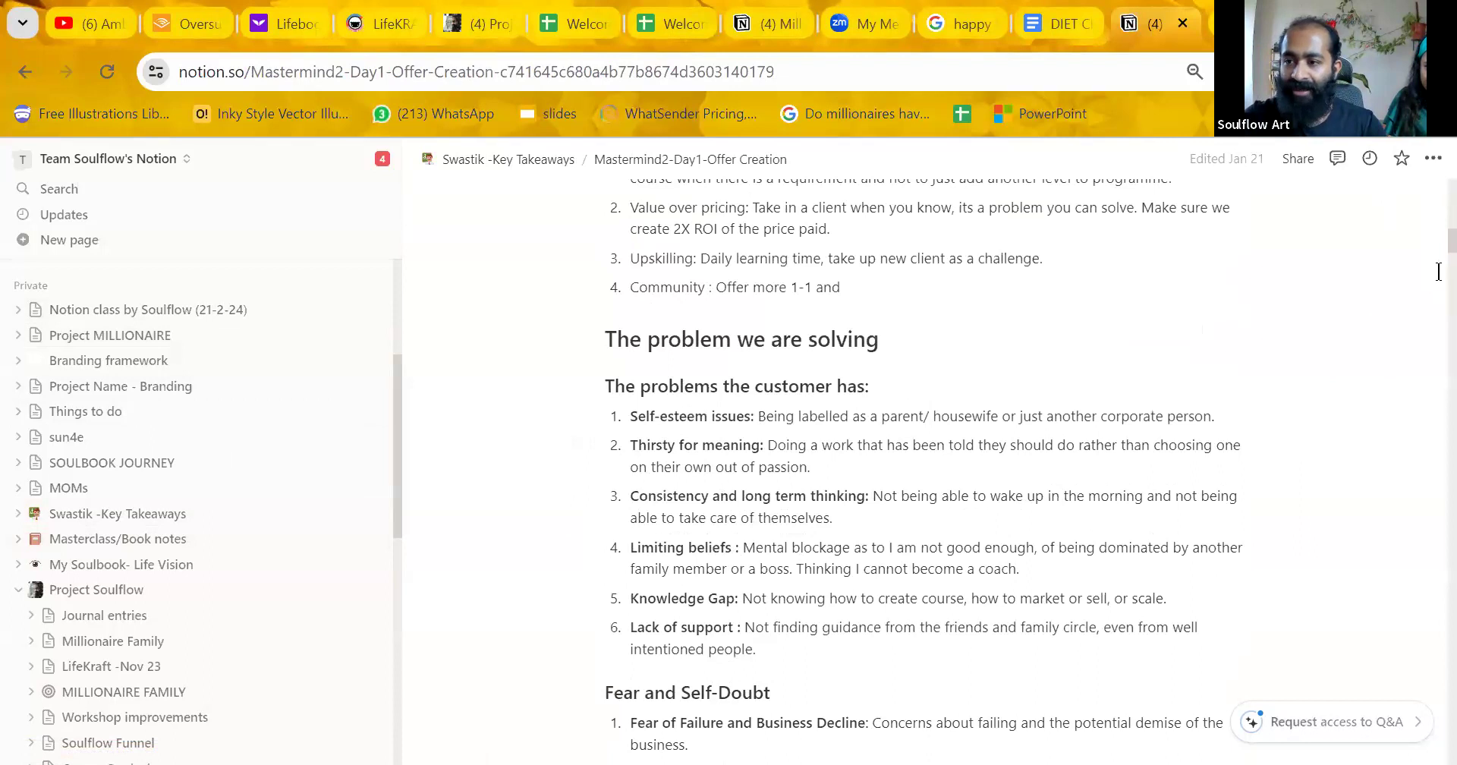
scroll(1439, 243, "up", 4)
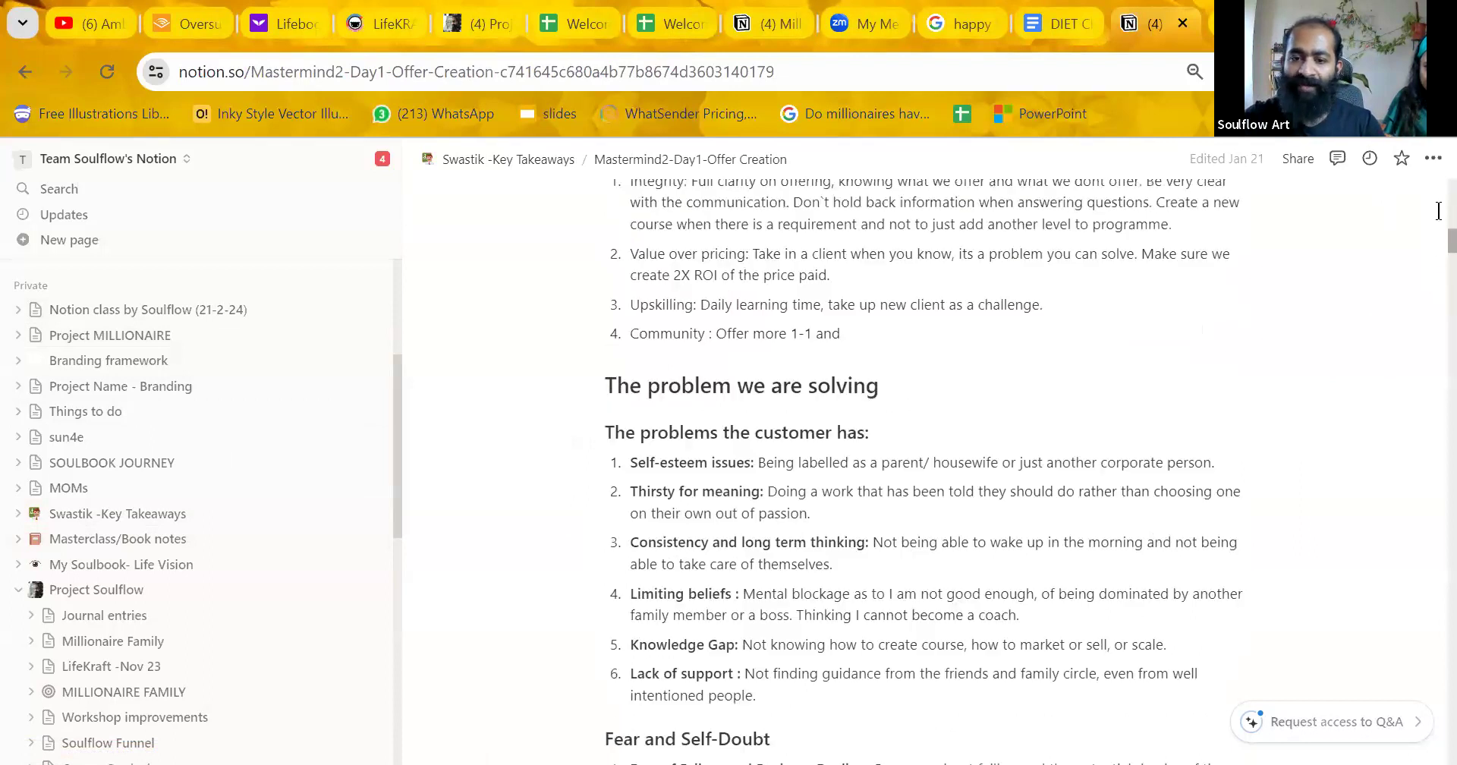
scroll(1439, 262, "up", 5)
scroll(1439, 292, "down", 15)
scroll(1438, 292, "down", 8)
scroll(1438, 293, "up", 15)
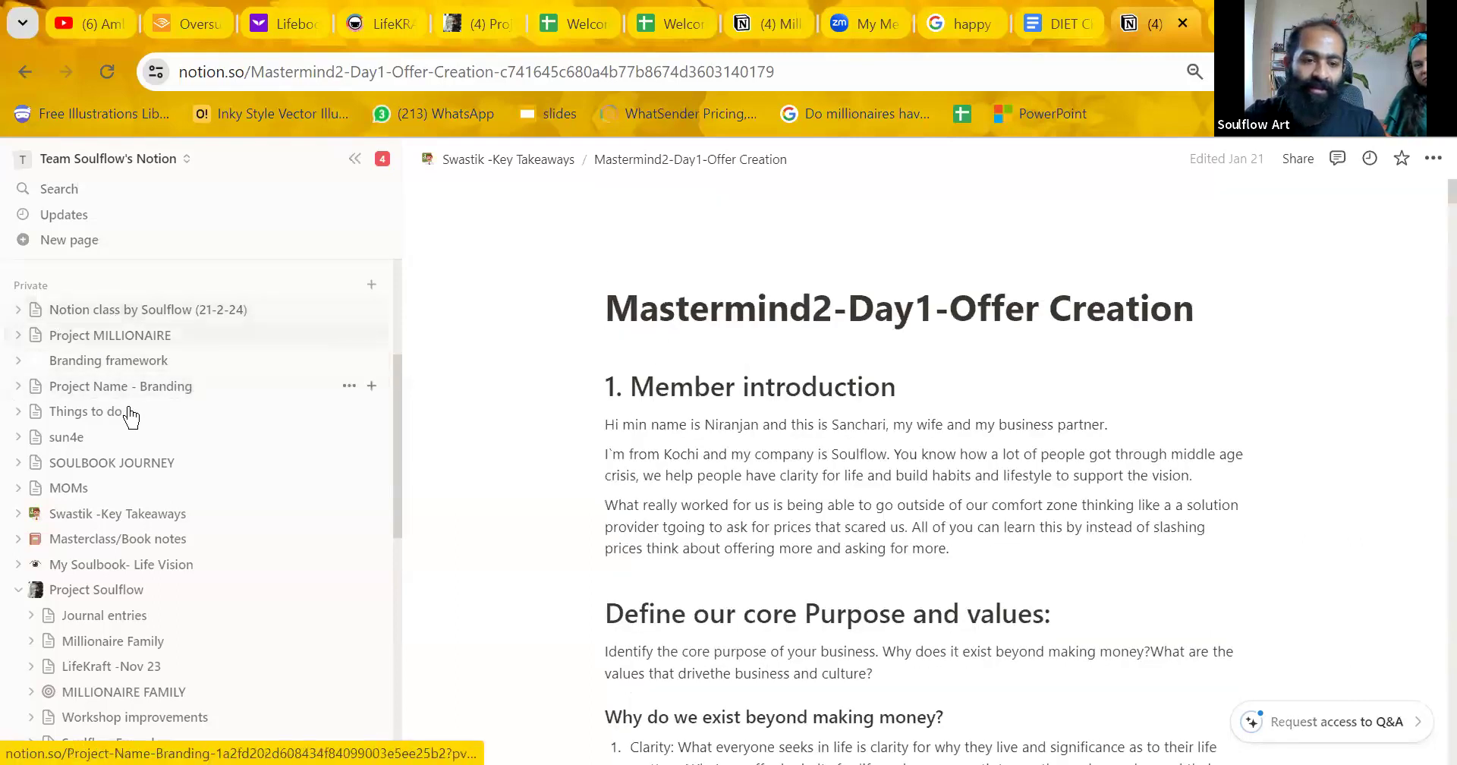
Return to the Notion class by Soulflow (21-2-24) page and turn the three lines under WOW MOMENTS into a bulleted list.
left_click(164, 313)
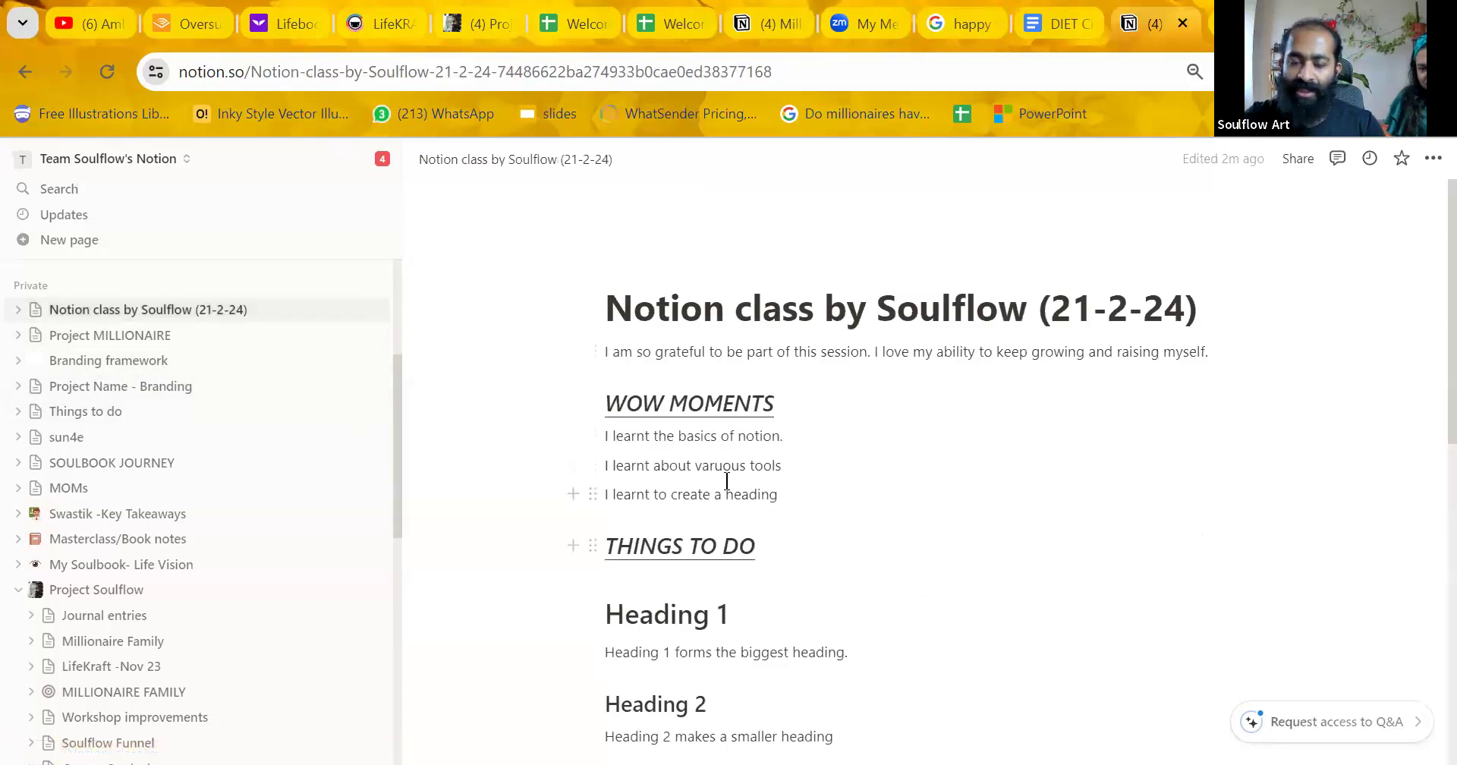
left_click_drag(783, 499, 616, 433)
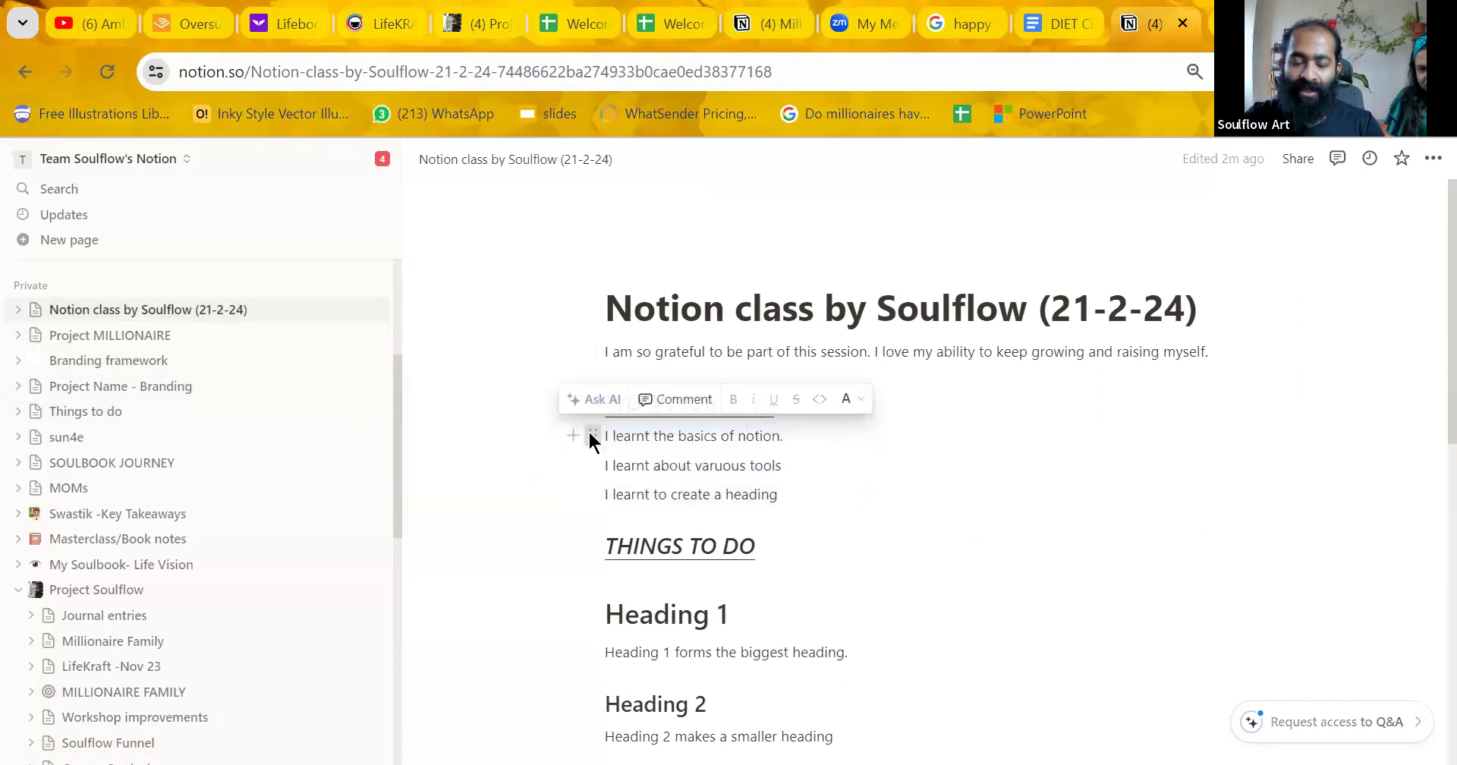
left_click(589, 430)
mouse_move(504, 404)
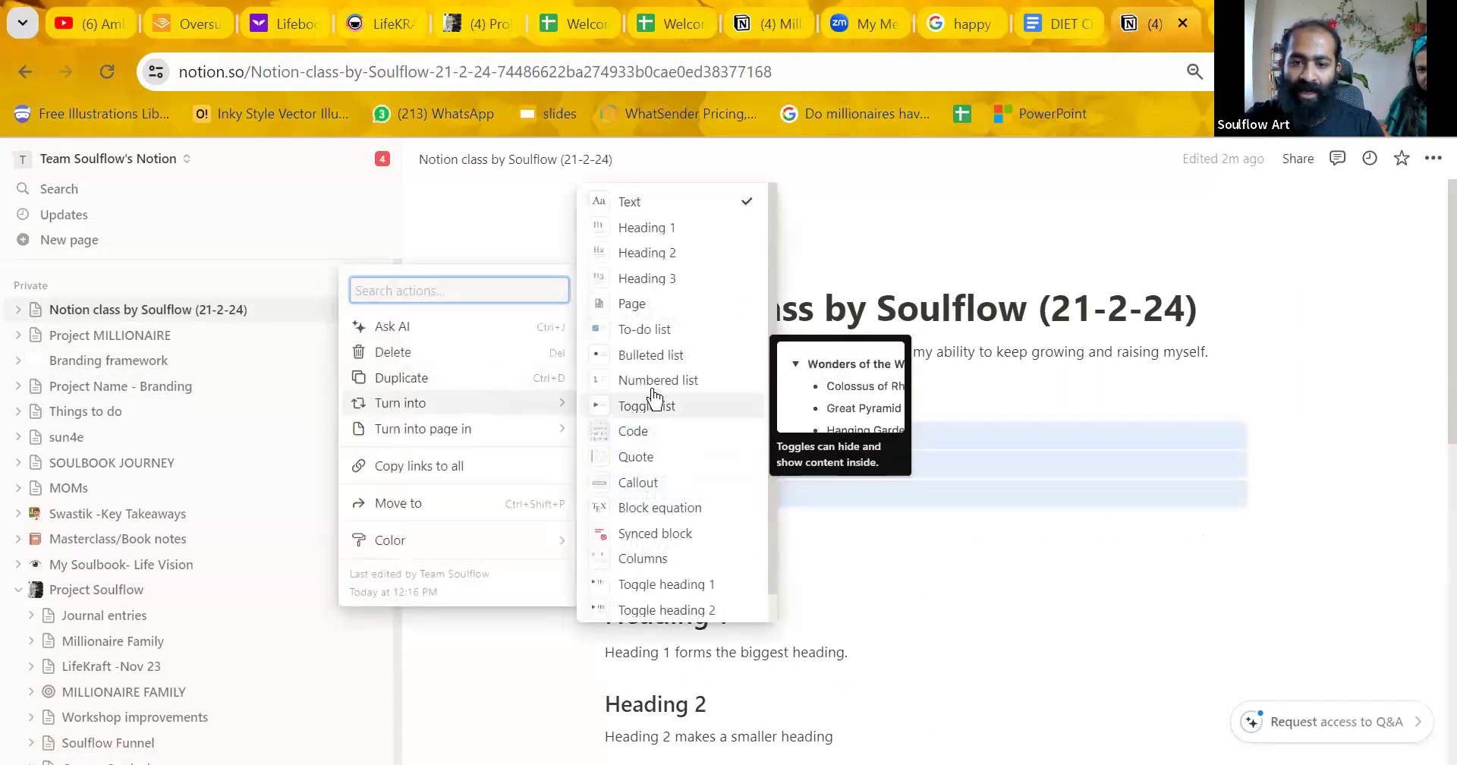
left_click(648, 355)
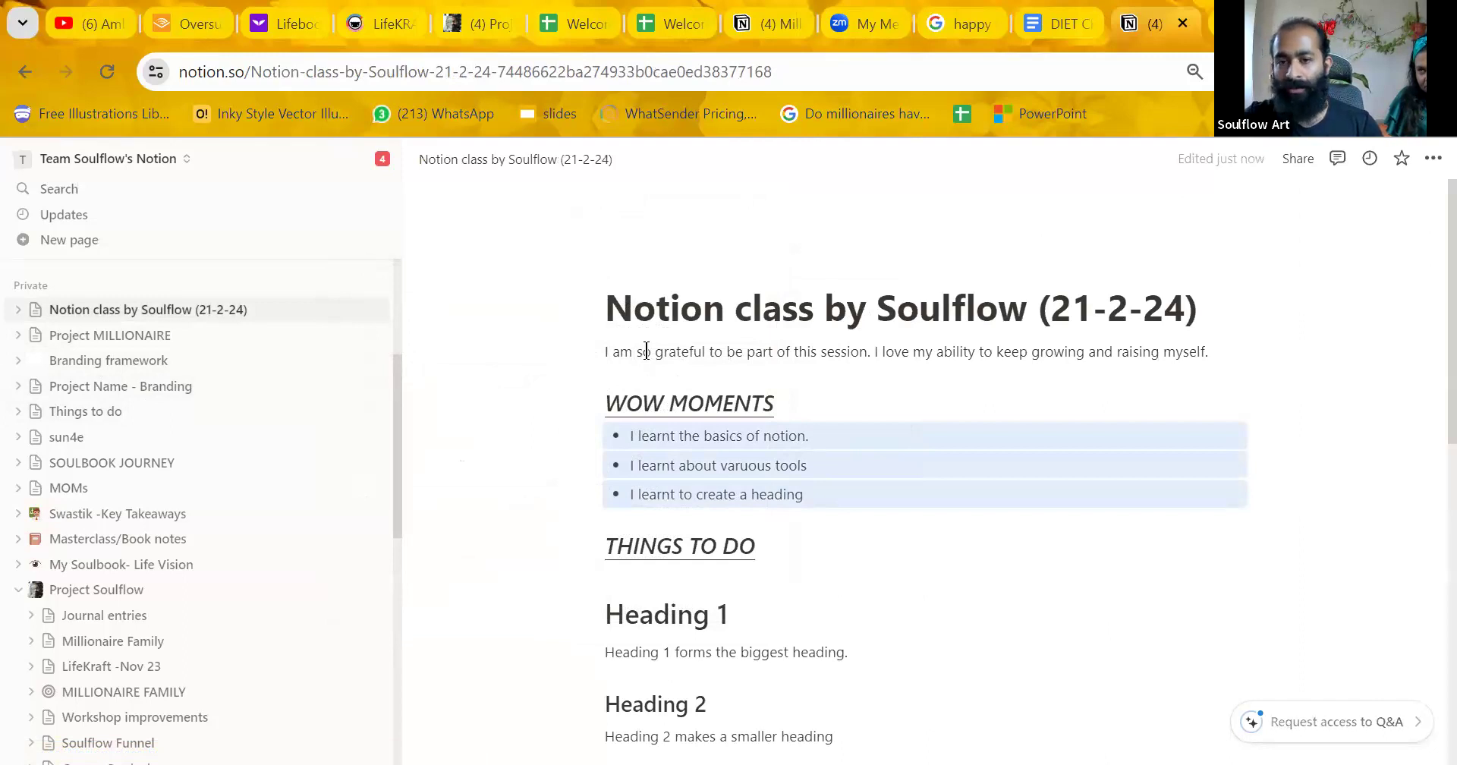
Change the WOW MOMENTS heading to Heading 1.
left_click(780, 407)
left_click_drag(776, 404, 612, 419)
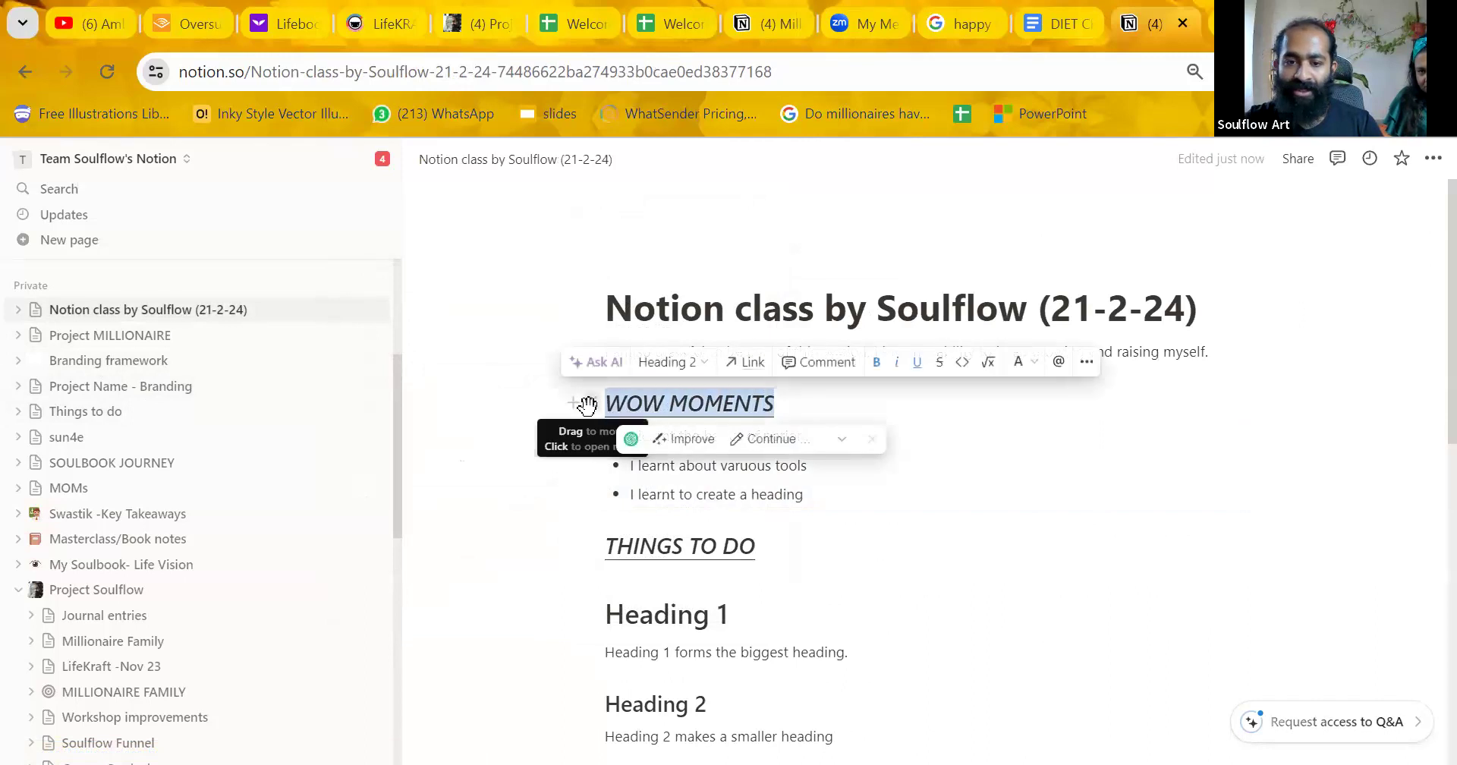
left_click(592, 403)
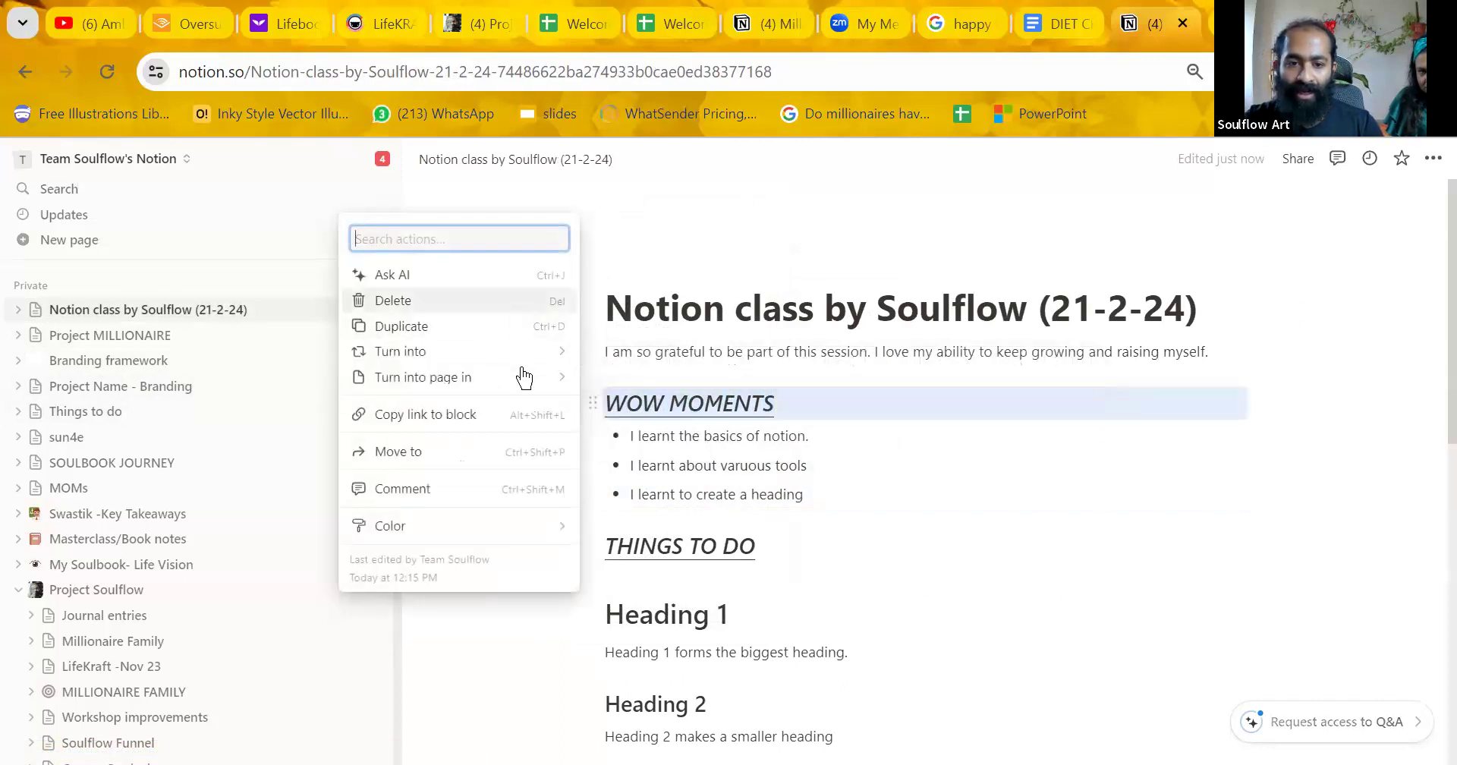
mouse_move(524, 354)
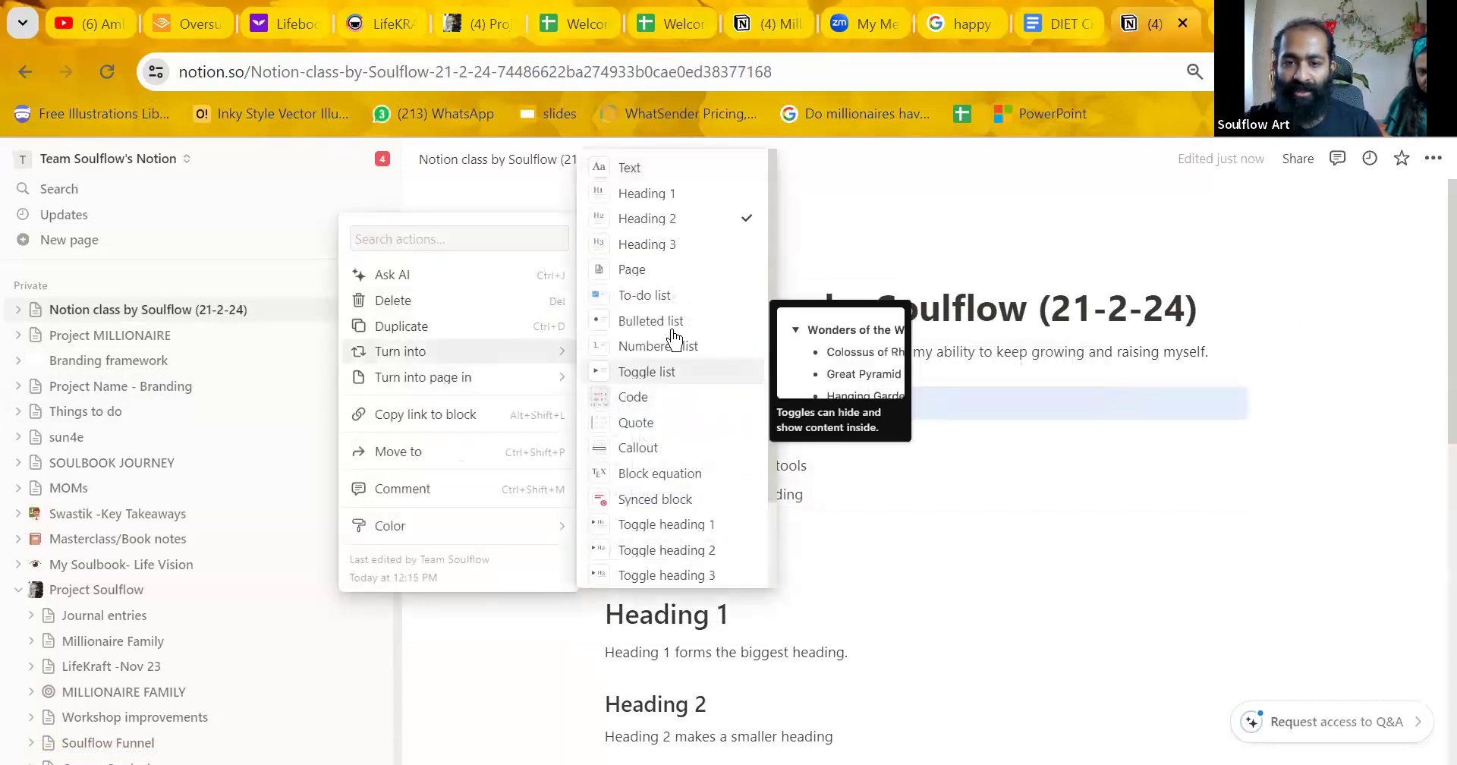
left_click(667, 196)
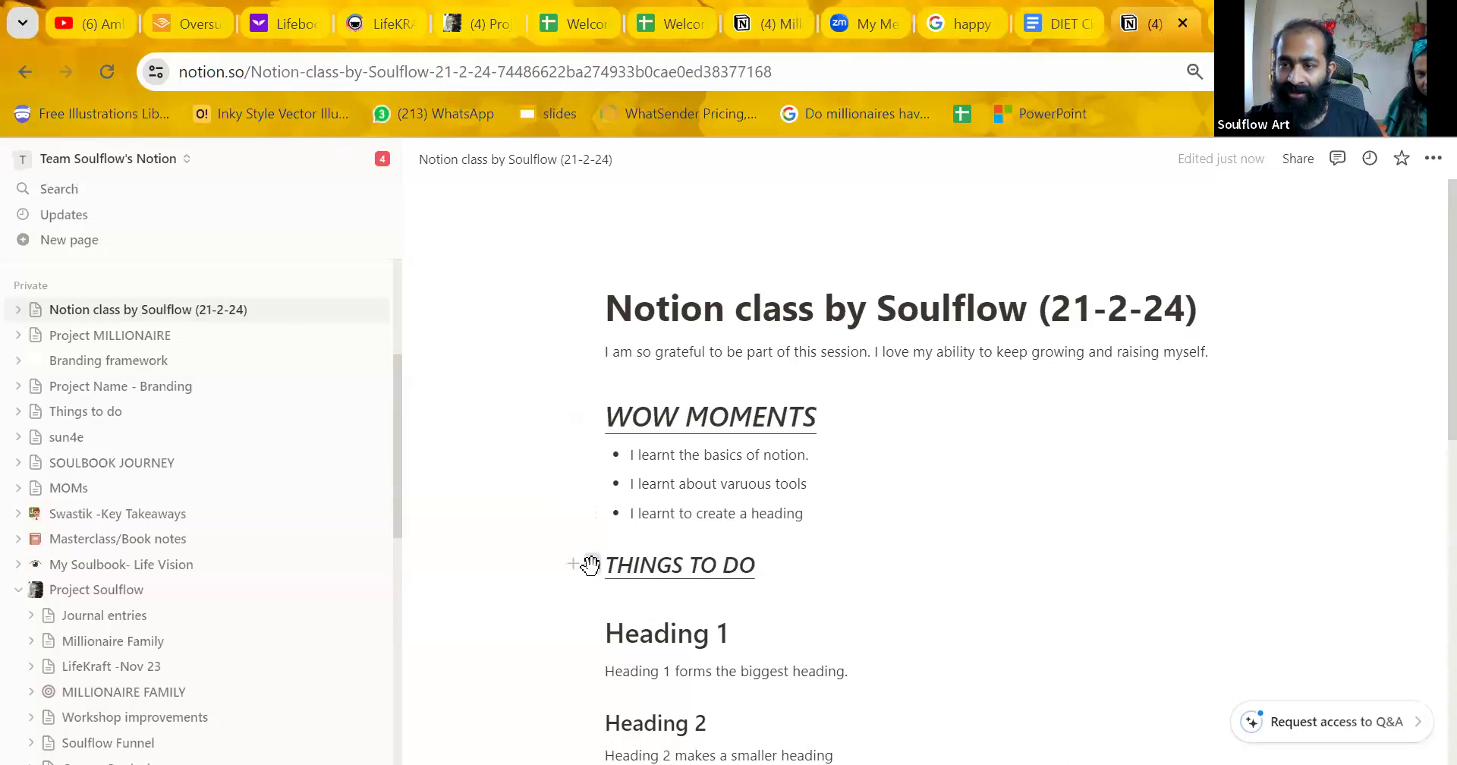
Move the THINGS TO DO heading above WOW MOMENTS, directly below the introductory gratitude sentence.
left_click(591, 565)
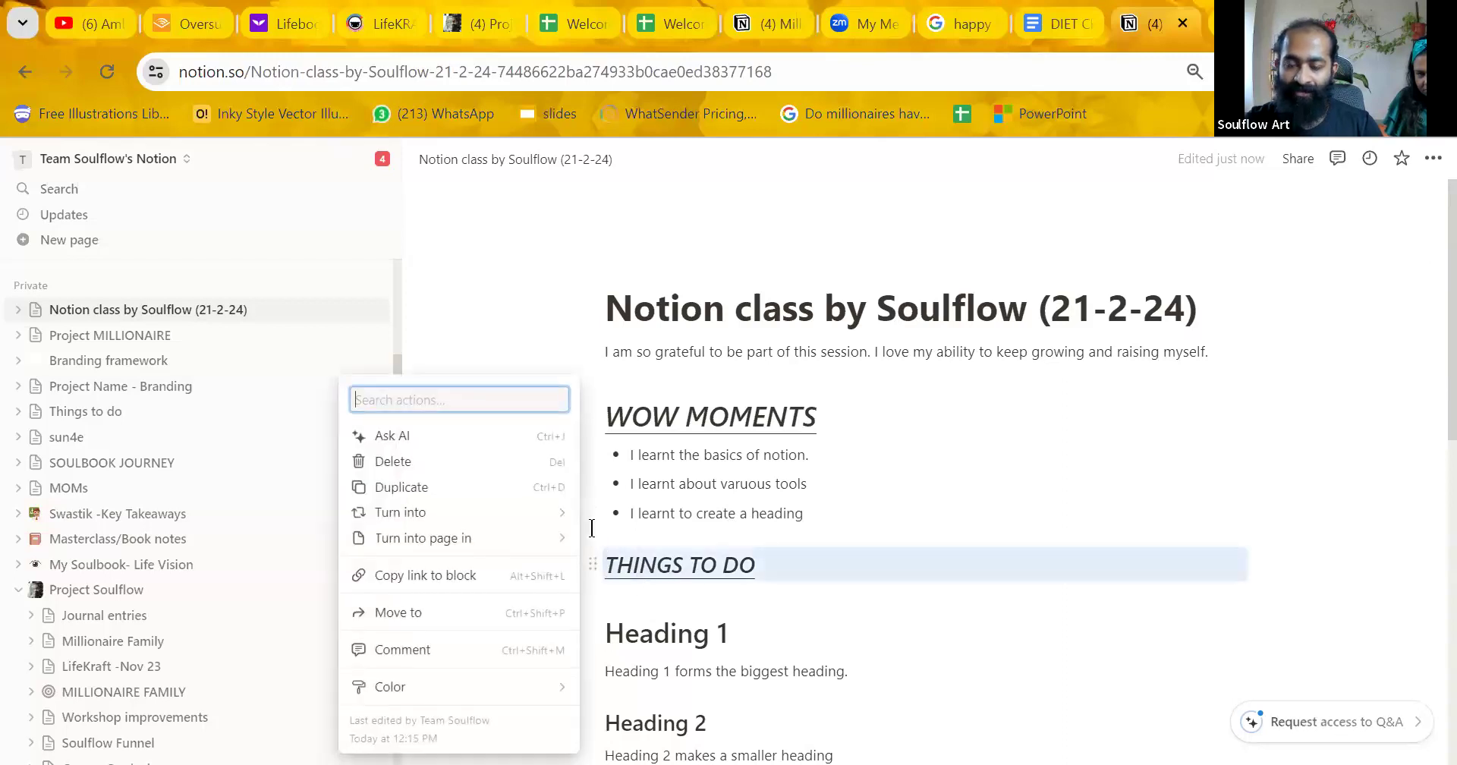
key("Escape")
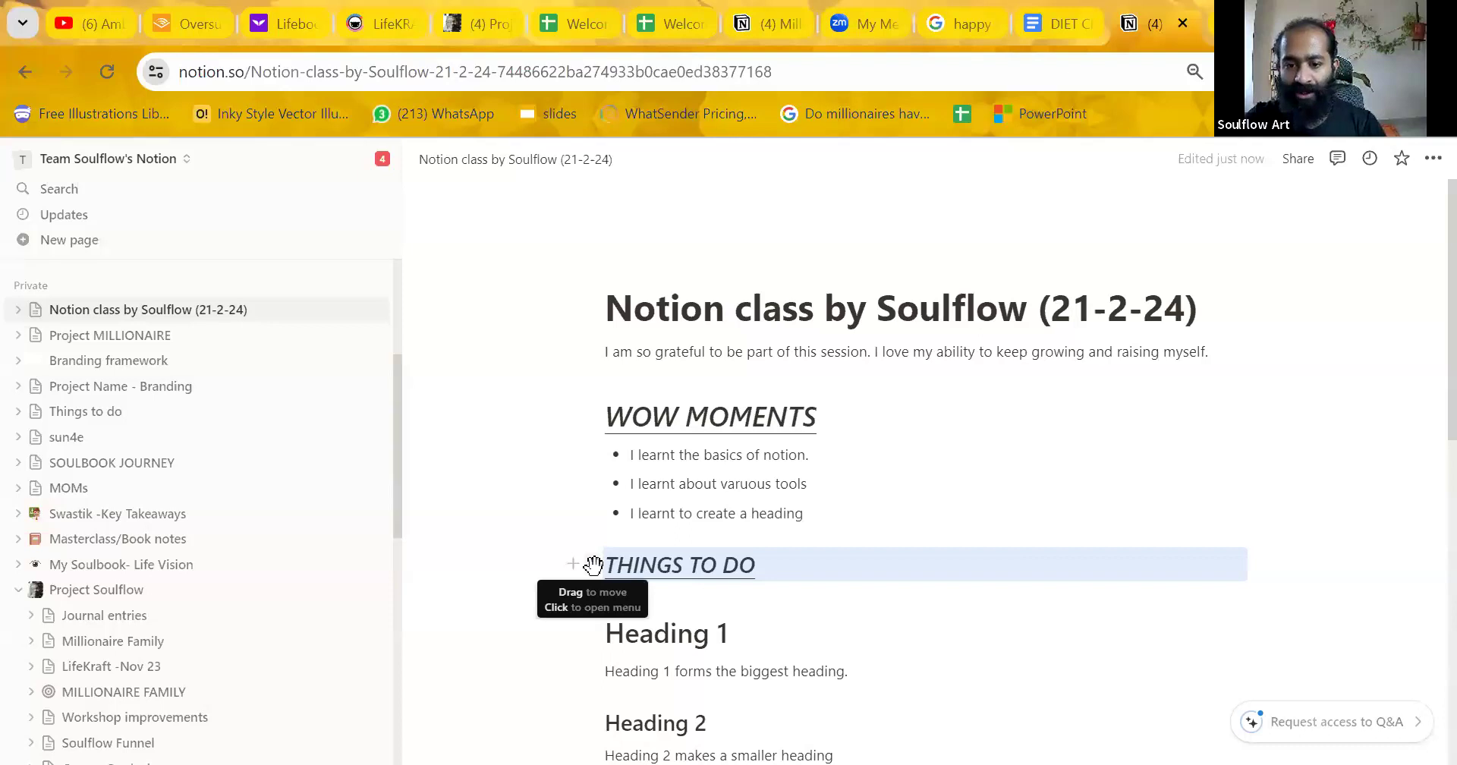
left_click_drag(594, 565, 604, 372)
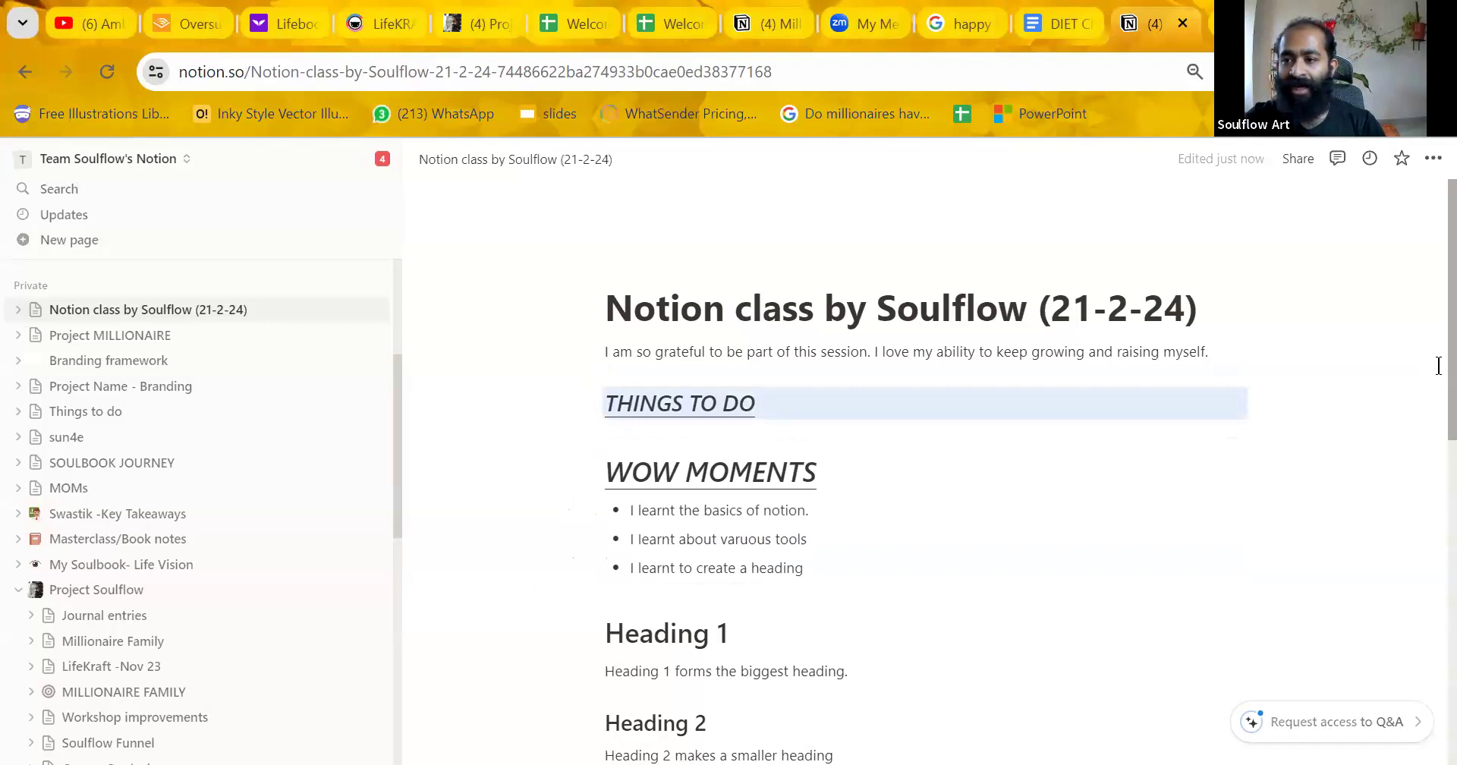
Add the line "COURSE CURRICULUM" at the end of the page, followed by the line "first give introductions".
scroll(1438, 365, "down", 4)
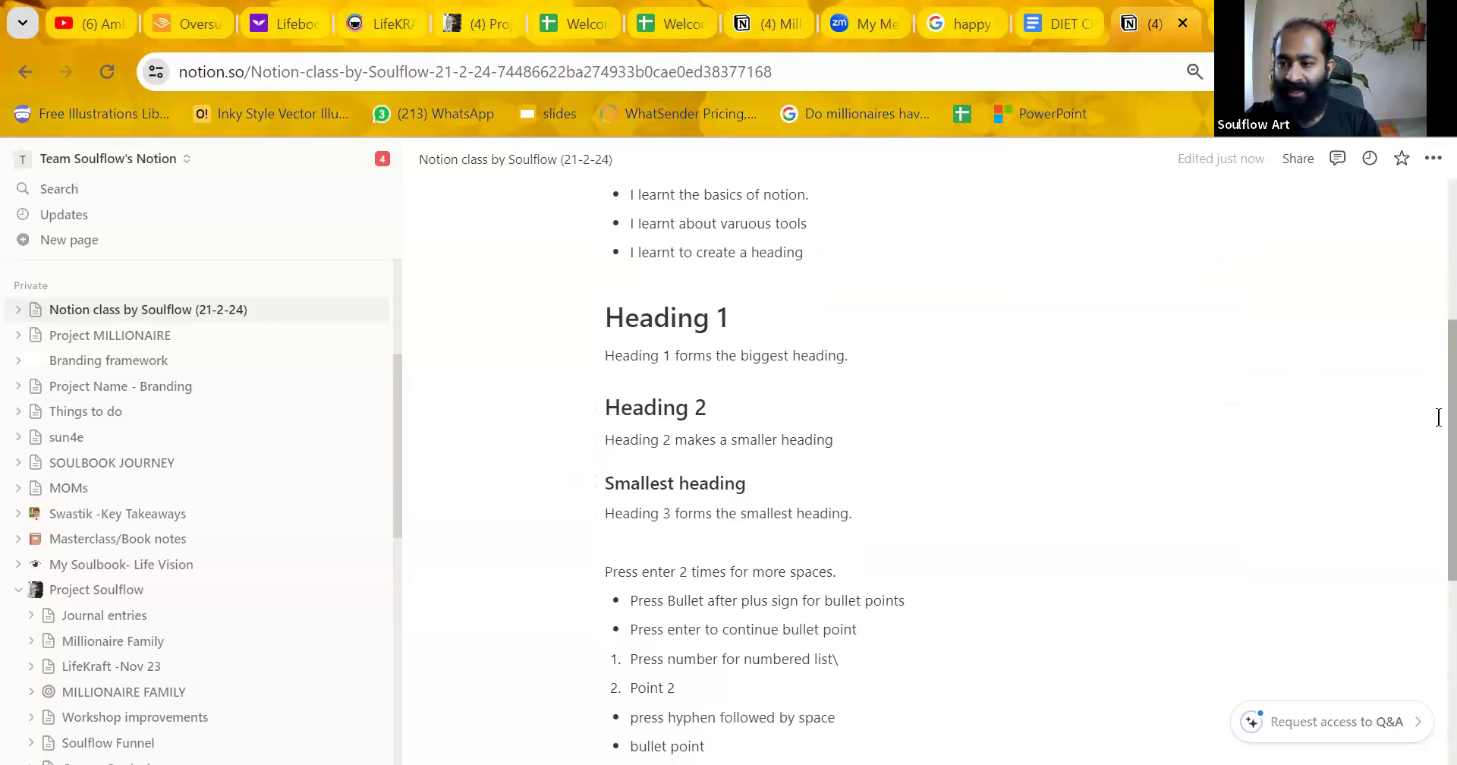
scroll(1439, 437, "down", 4)
left_click(682, 565)
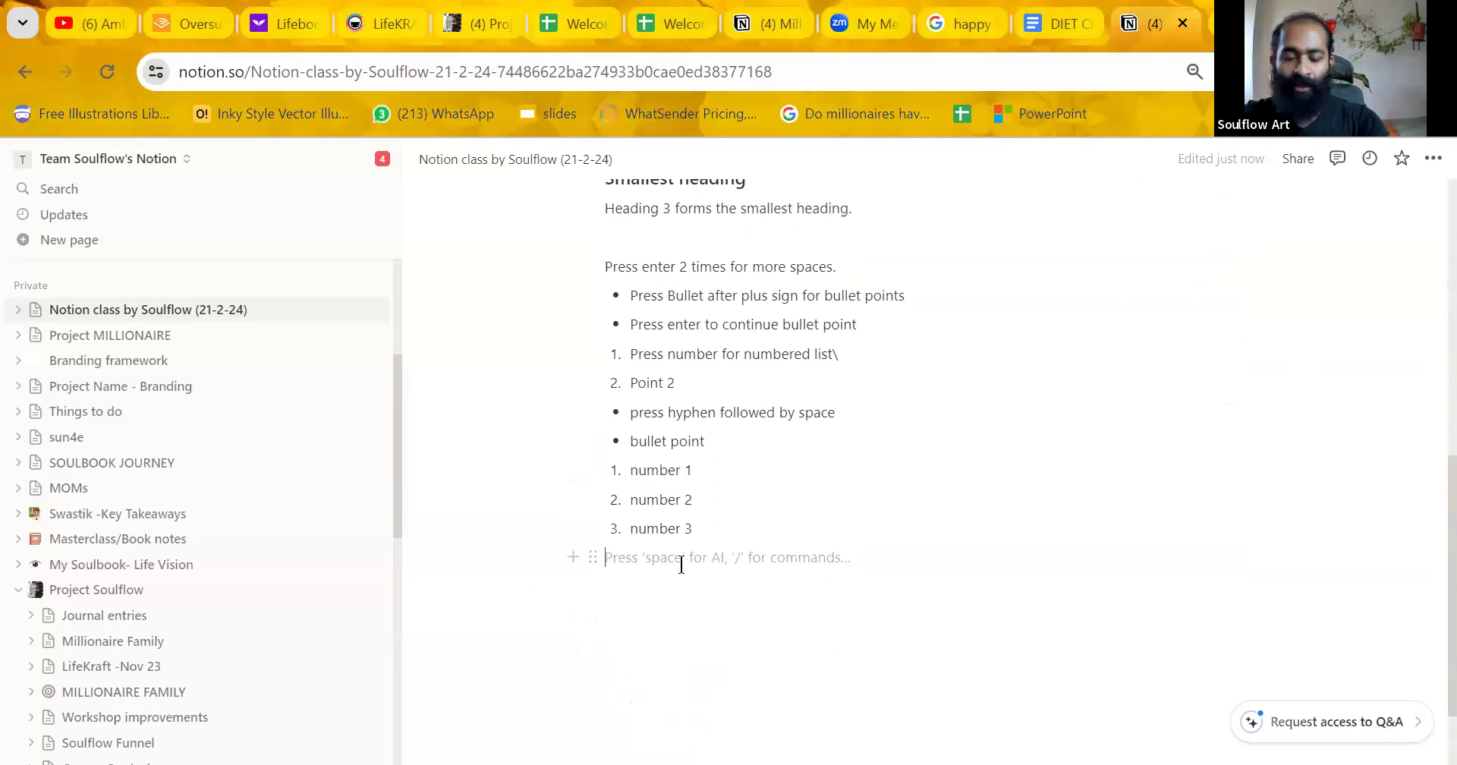
type("(")
key("BackSpace")
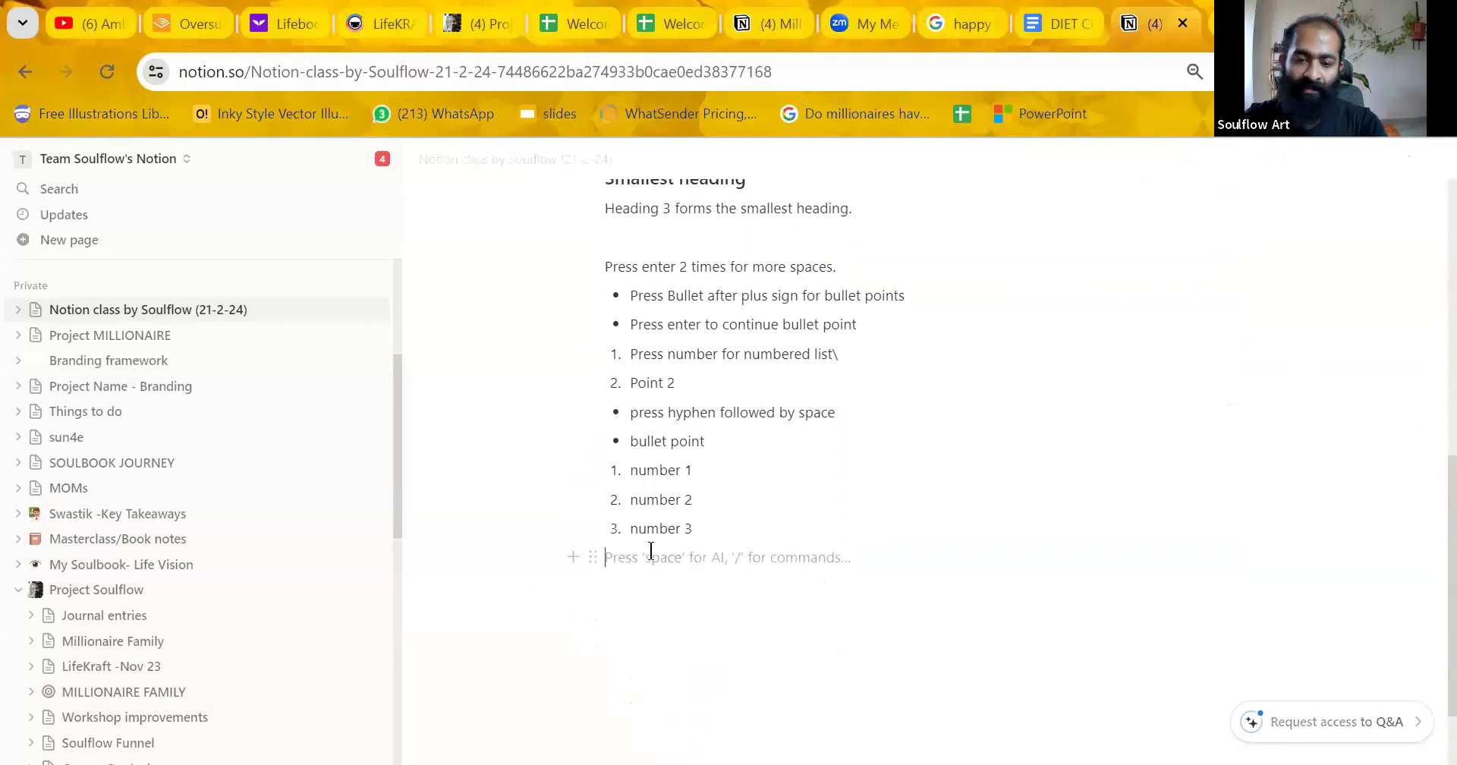
type("CO")
key("BackSpace")
type("CO")
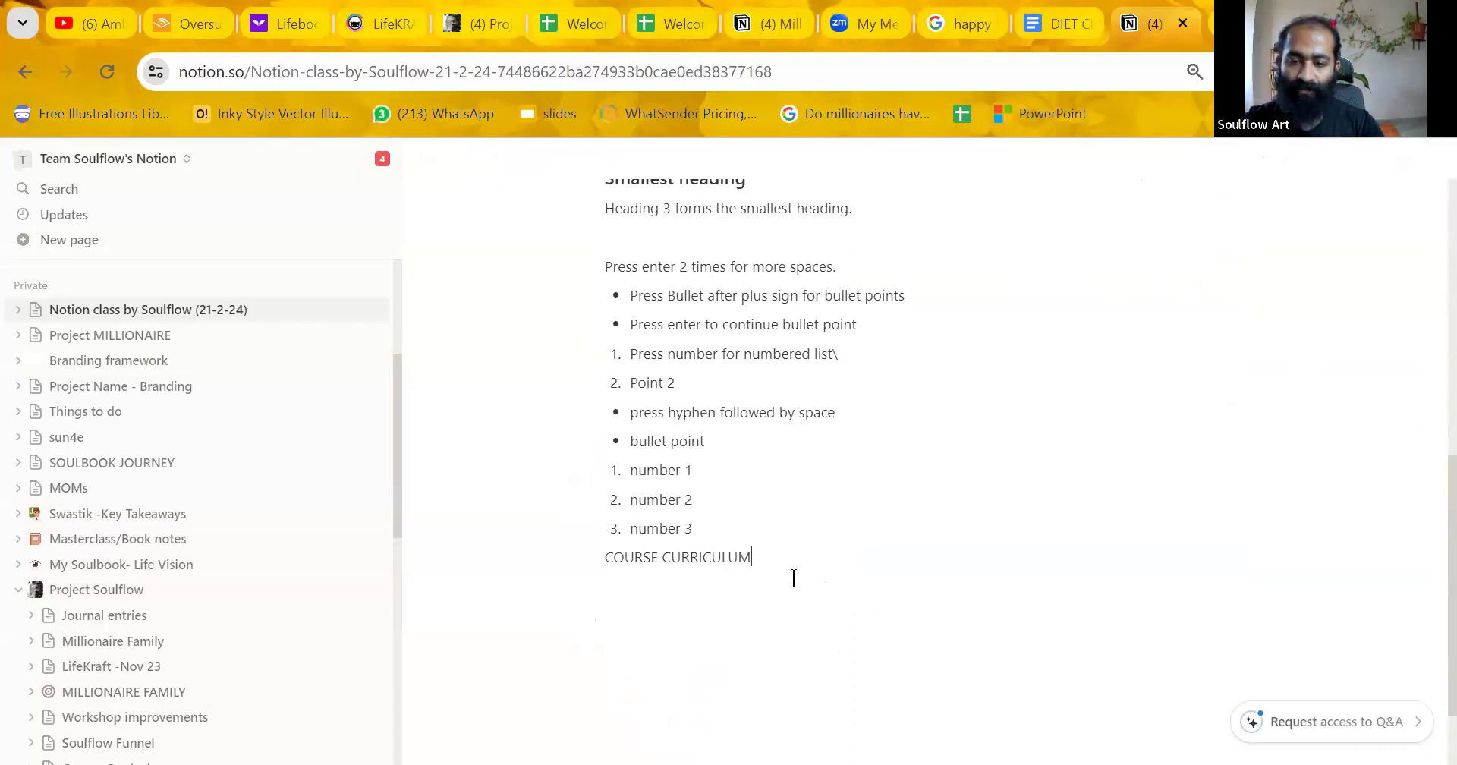
key("Return")
type("first give introductions")
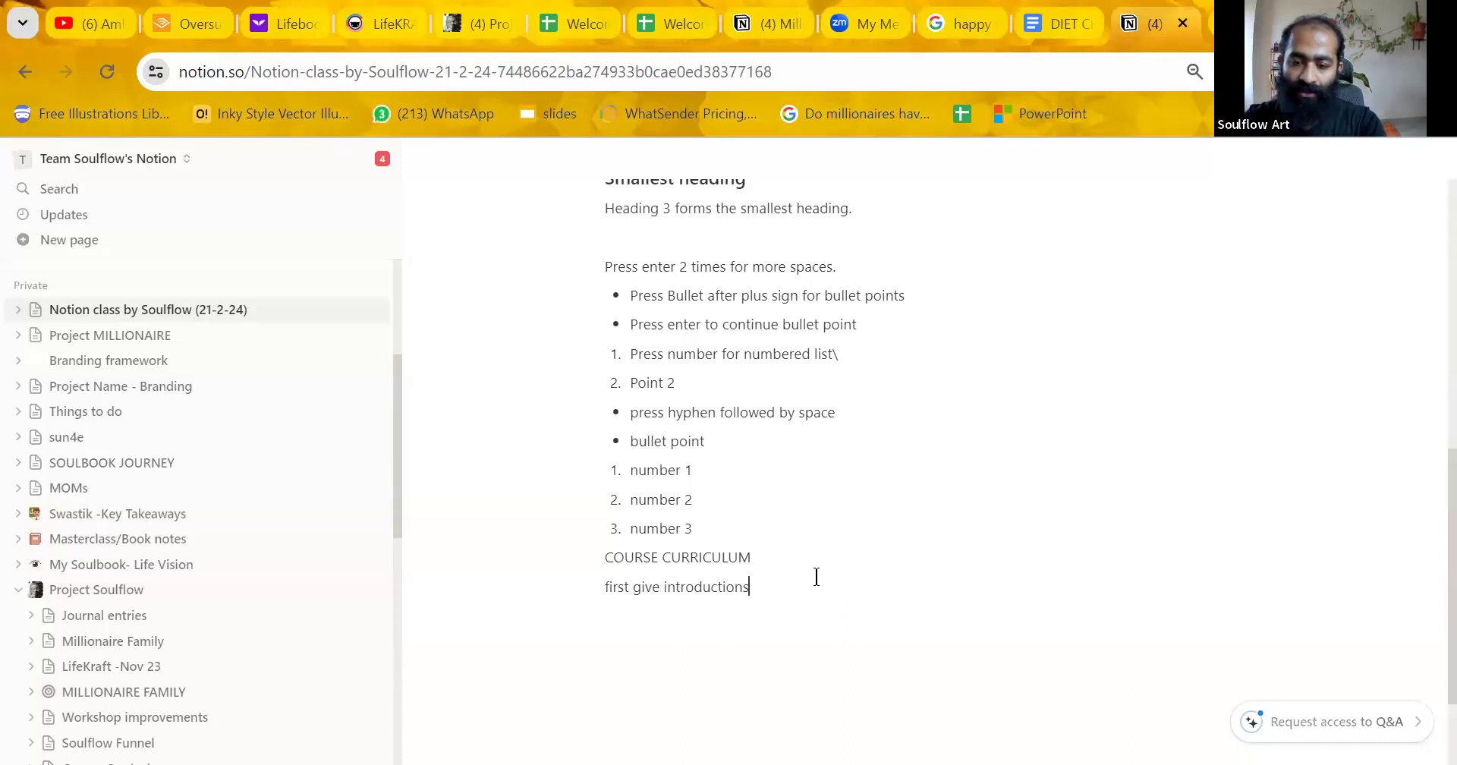
key("Return")
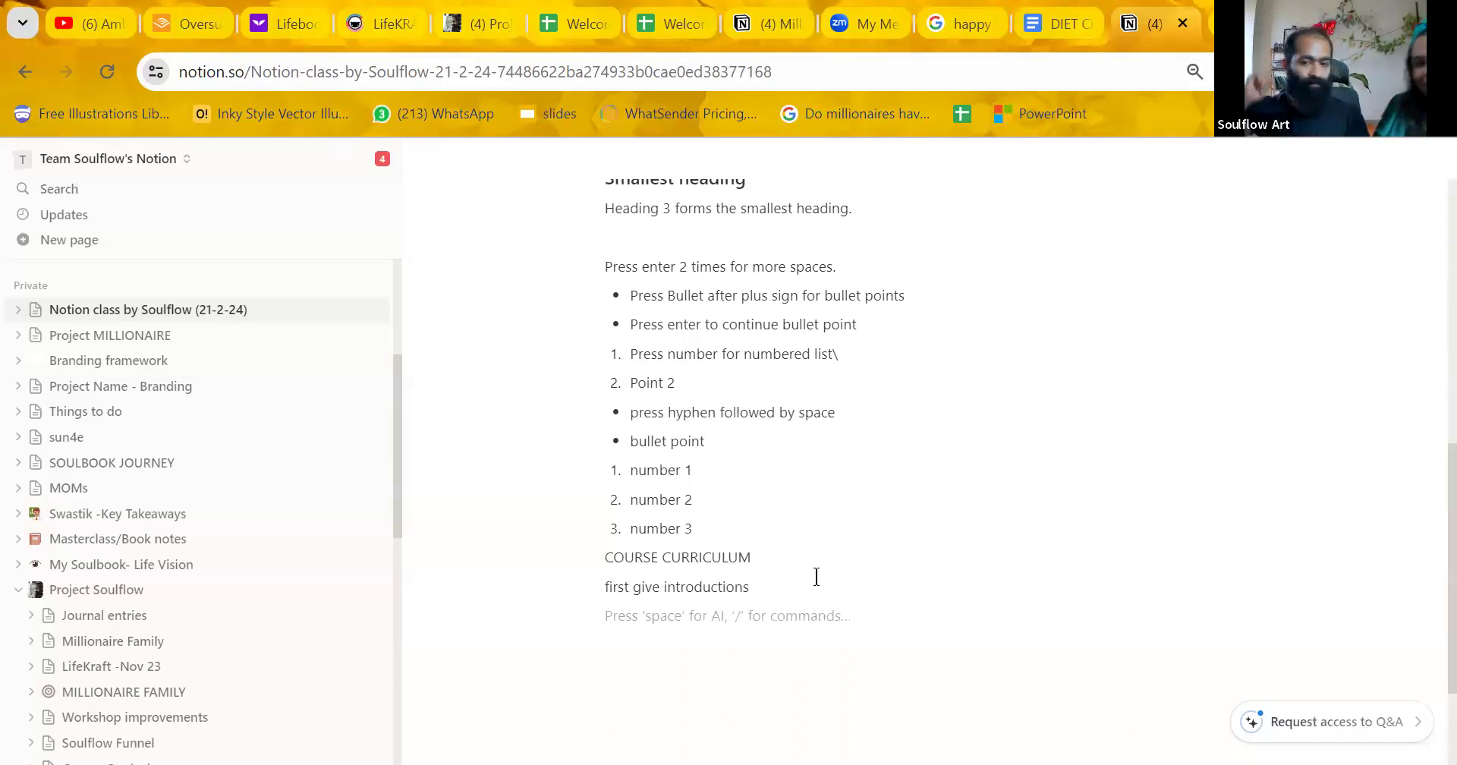
Extend the COURSE CURRICULUM line with "On - website designing for yoga instructors".
left_click(761, 560)
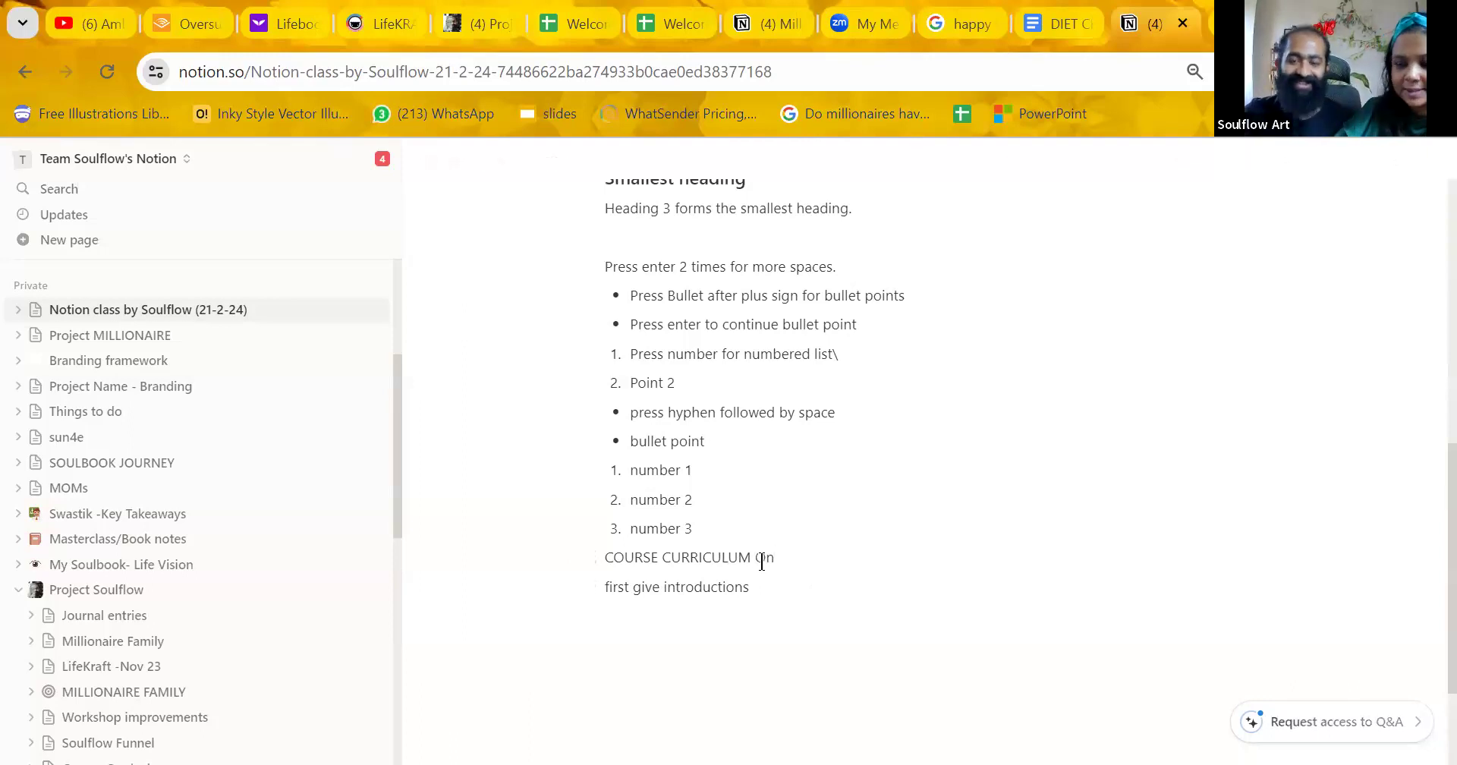
type("websi")
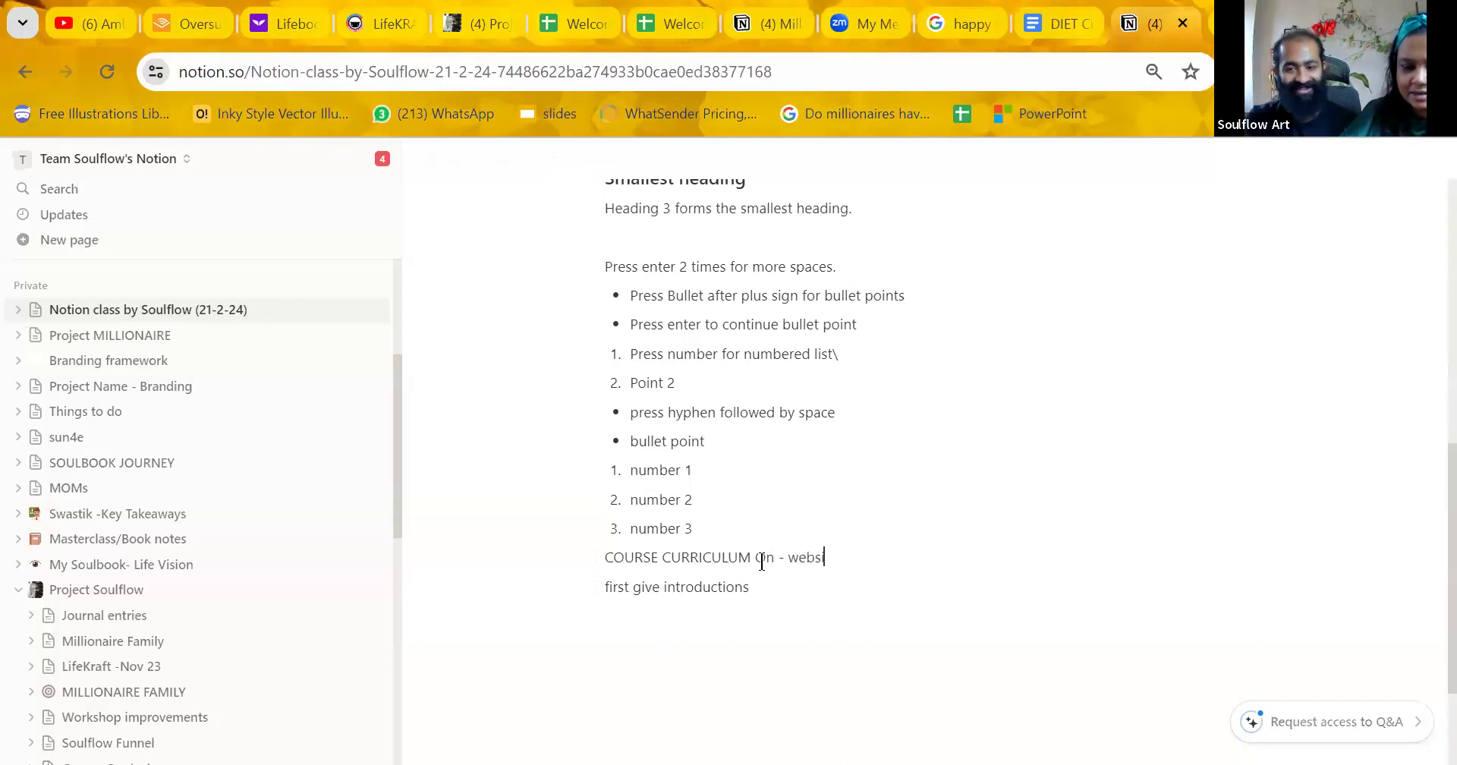
type("te designing f")
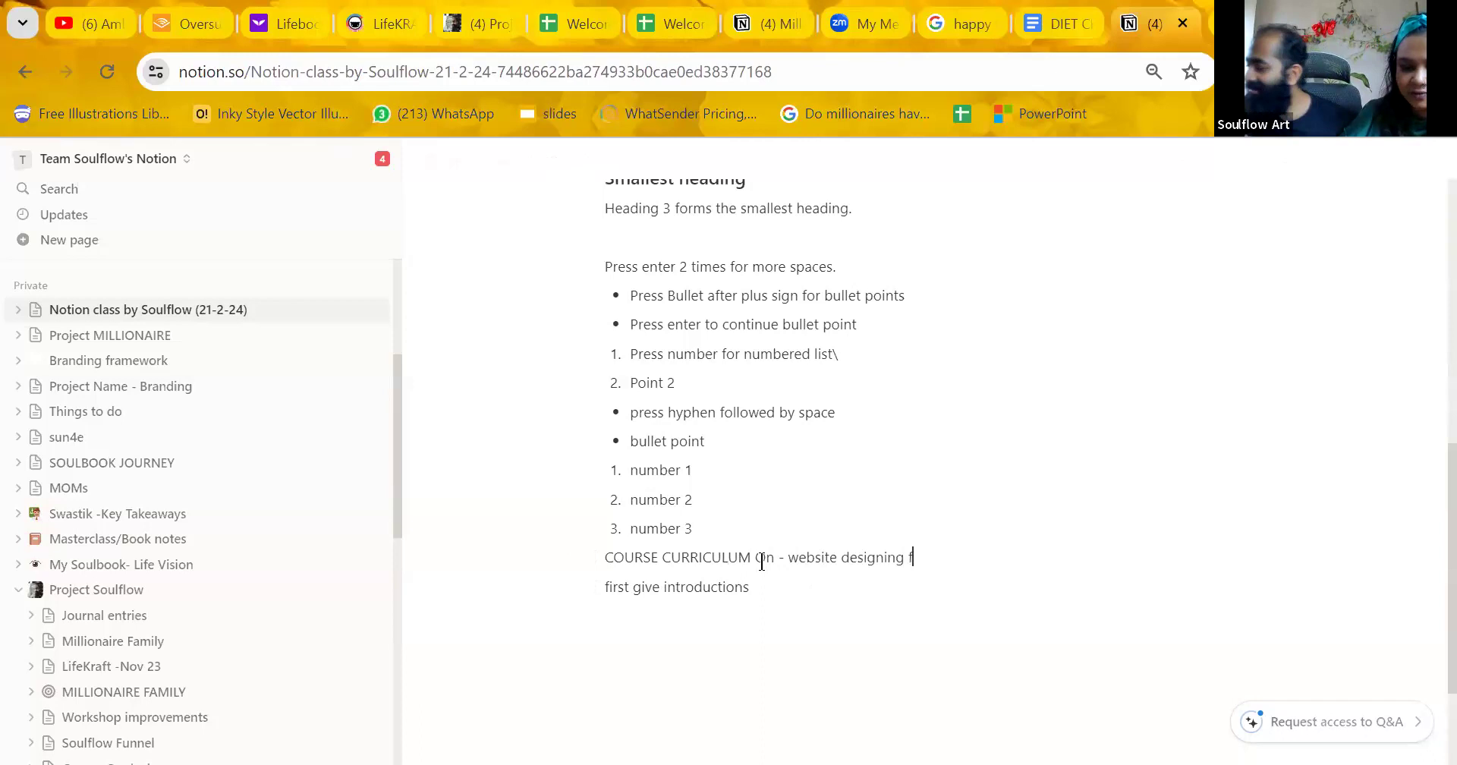
type("or yoga in")
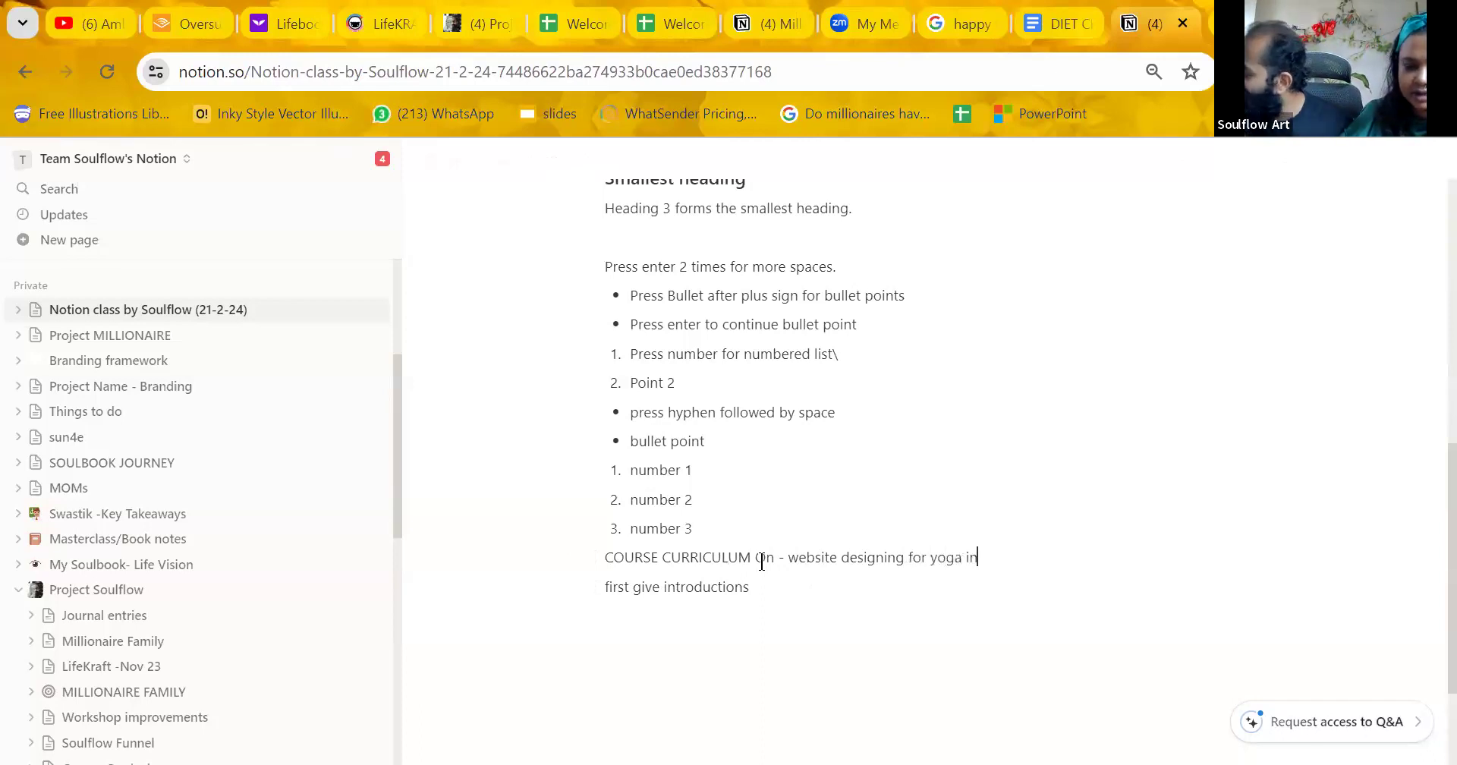
type("structors")
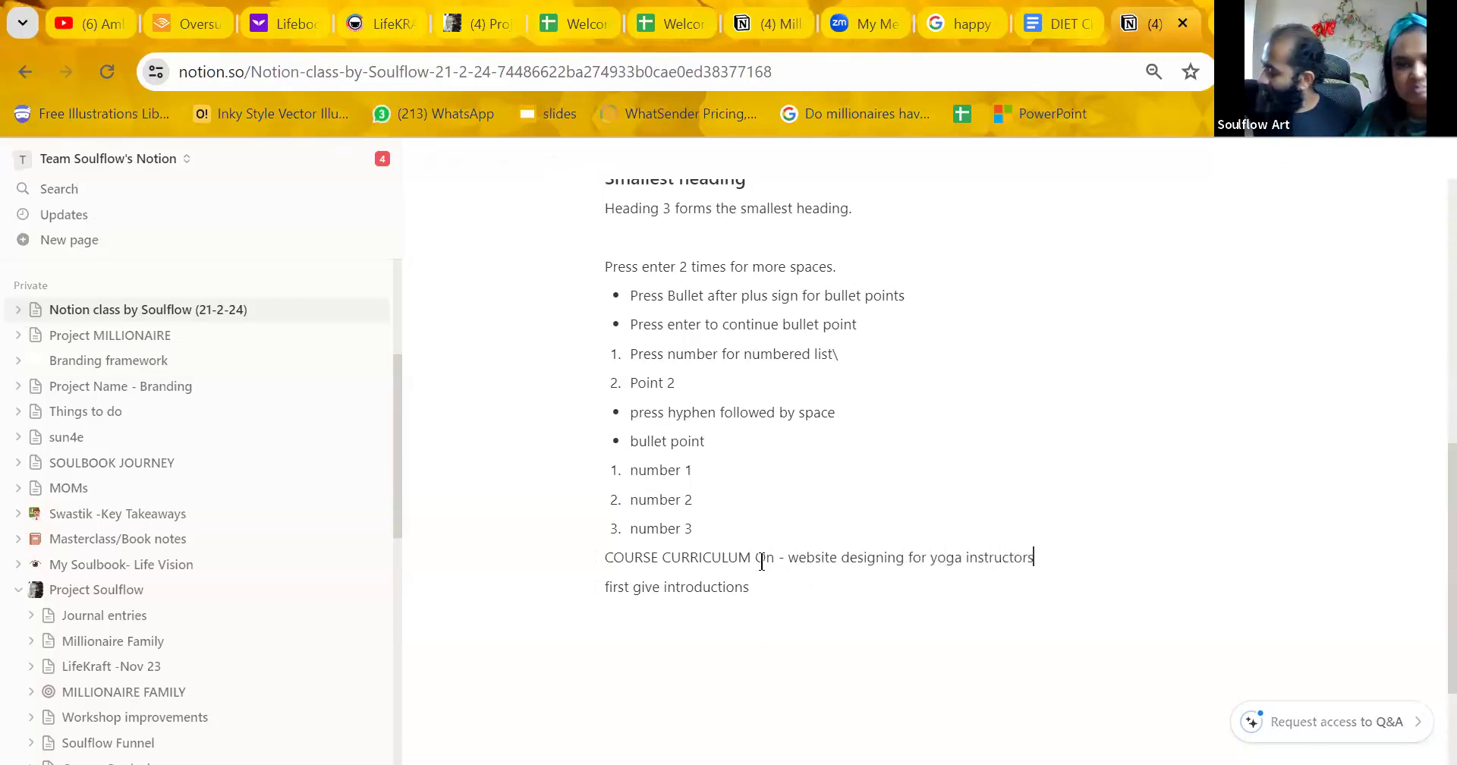
Have Notion AI improve the writing of the line "COURSE CURRICULUM On - website designing for yoga instructors".
left_click_drag(1055, 556, 605, 558)
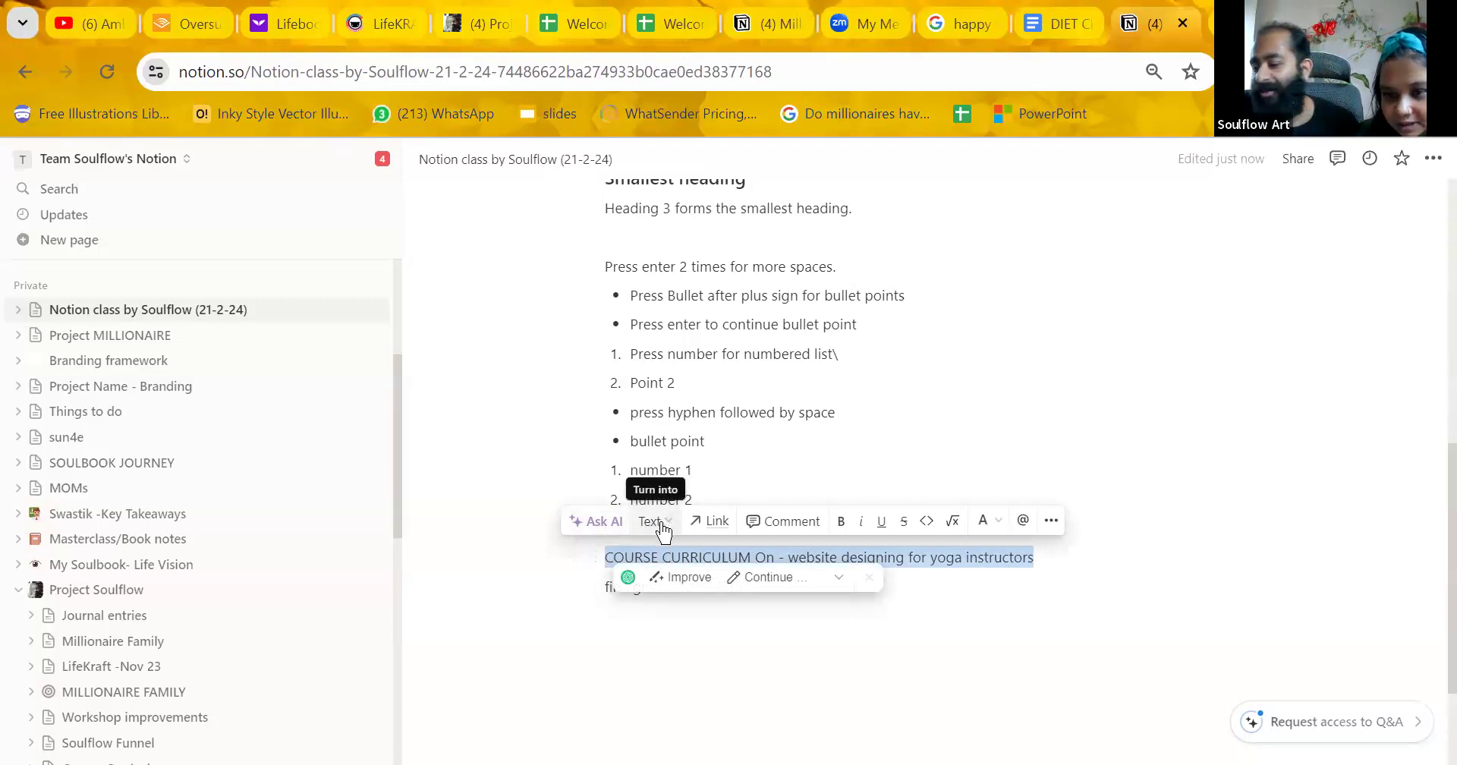
left_click(606, 523)
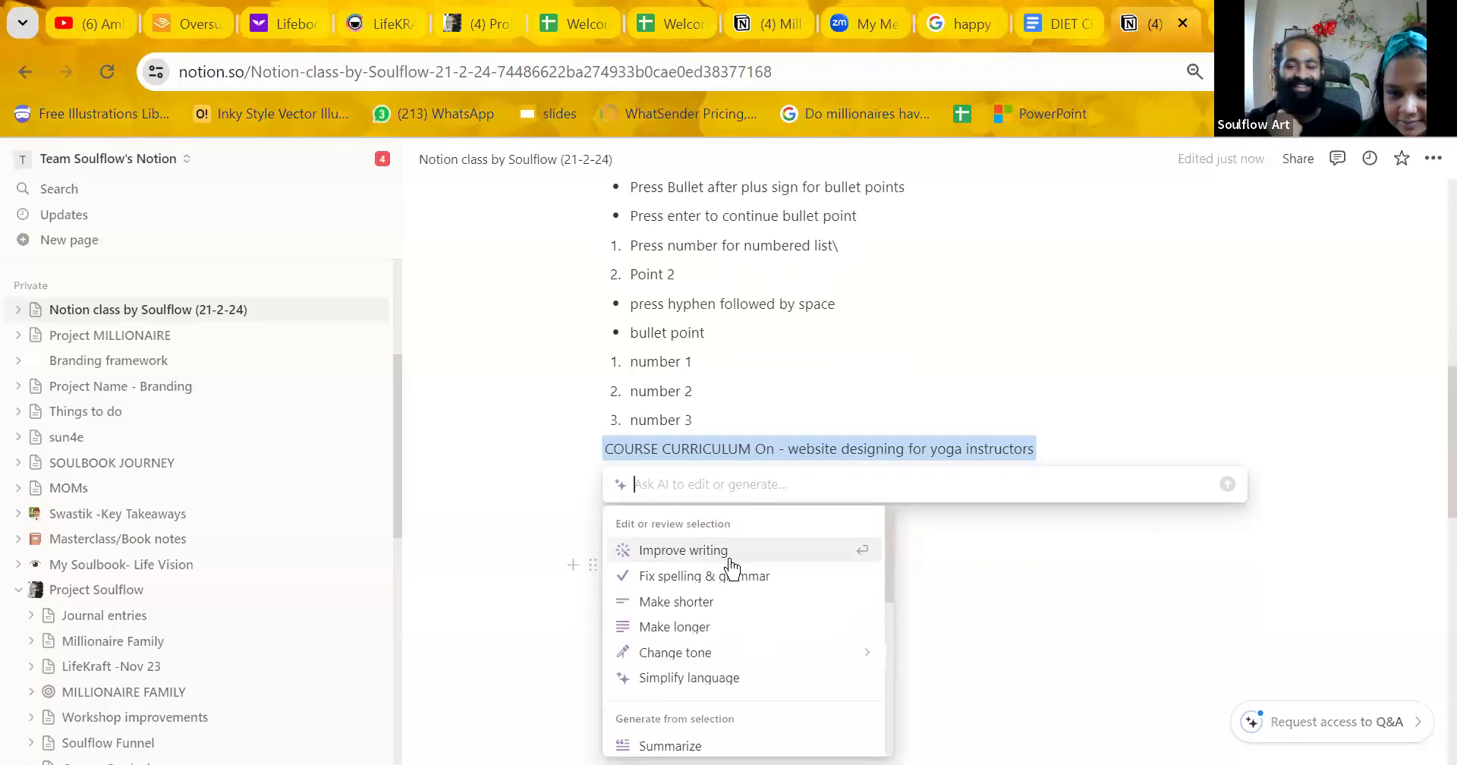
scroll(730, 558, "down", 2)
scroll(730, 558, "up", 2)
scroll(730, 559, "down", 3)
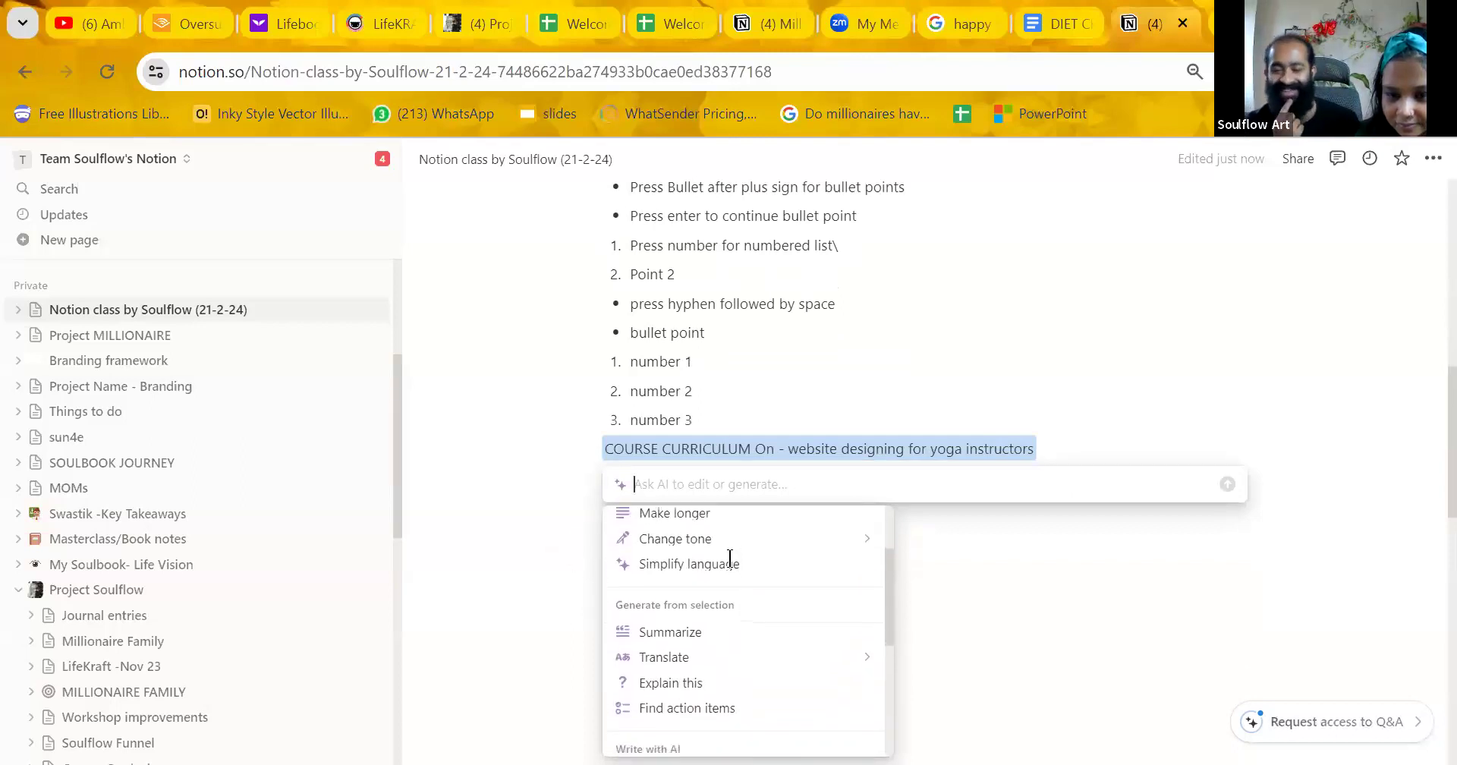
mouse_move(720, 609)
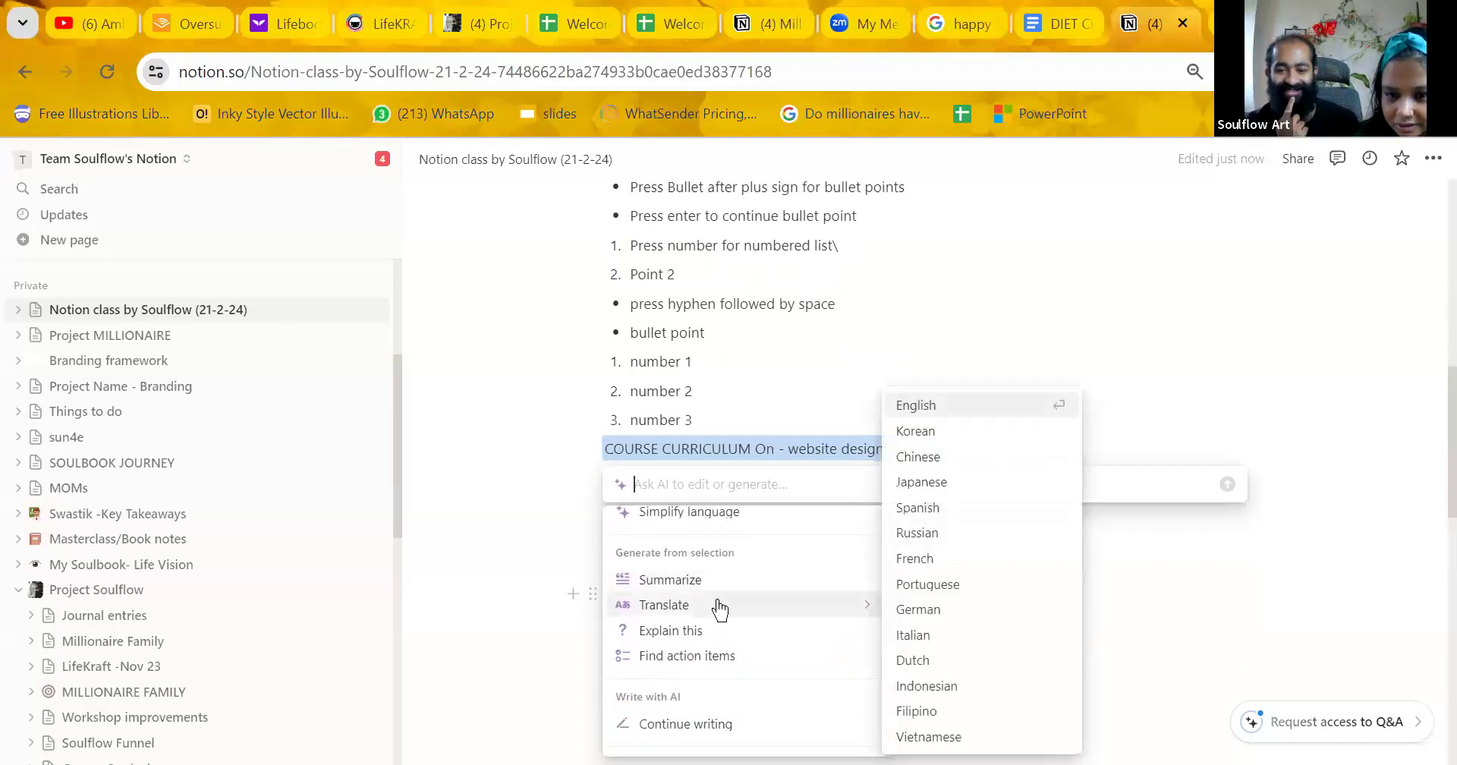
scroll(676, 531, "up", 3)
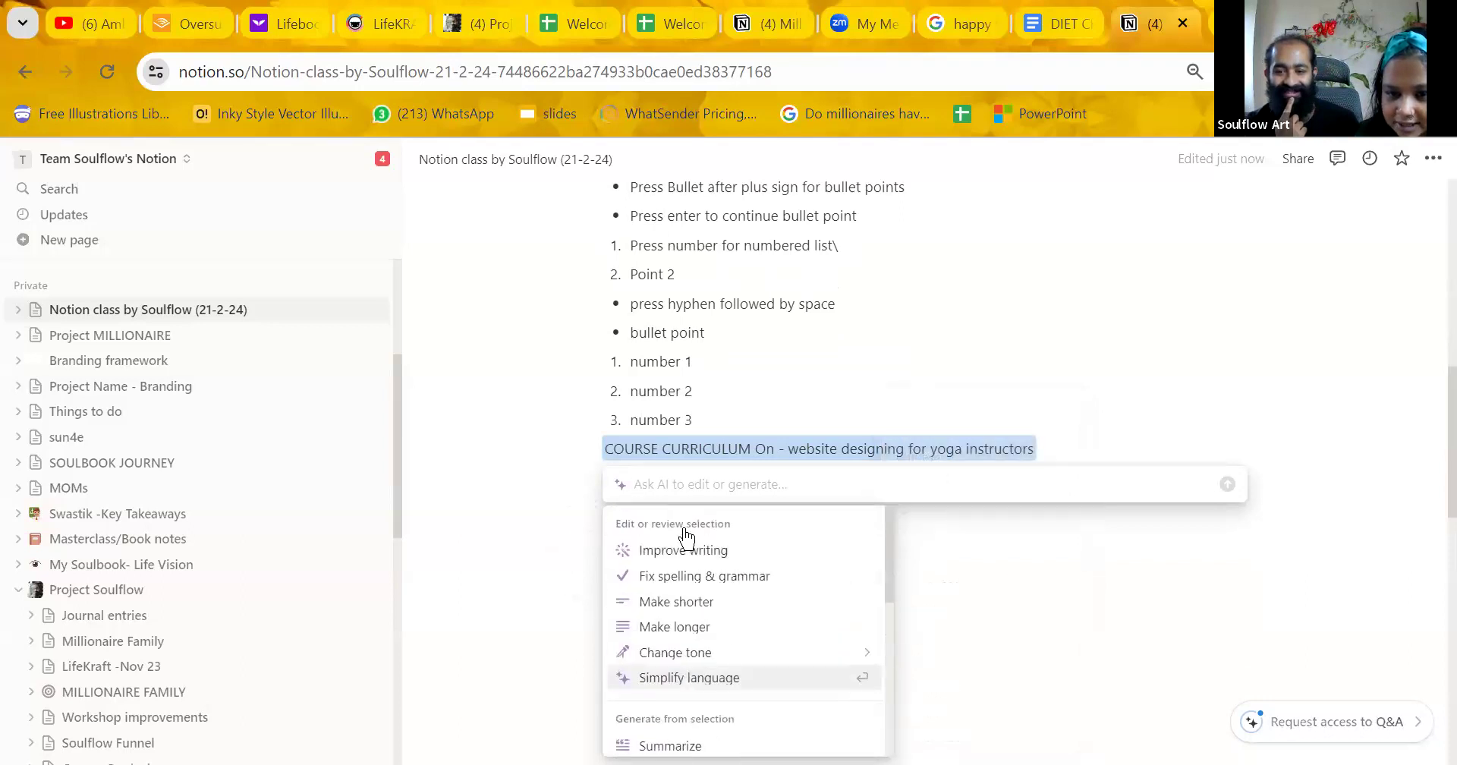
scroll(706, 599, "down", 2)
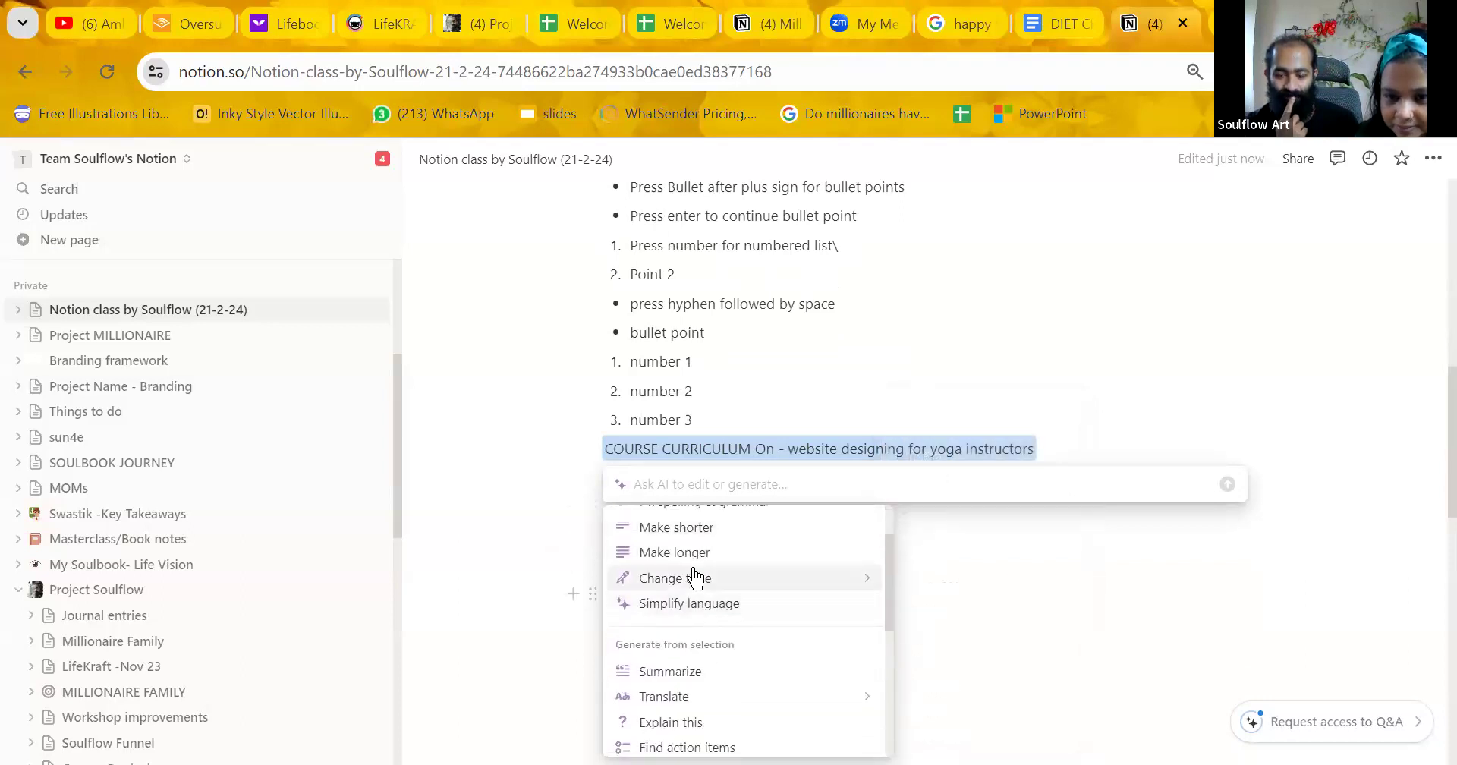
mouse_move(693, 576)
scroll(695, 577, "up", 2)
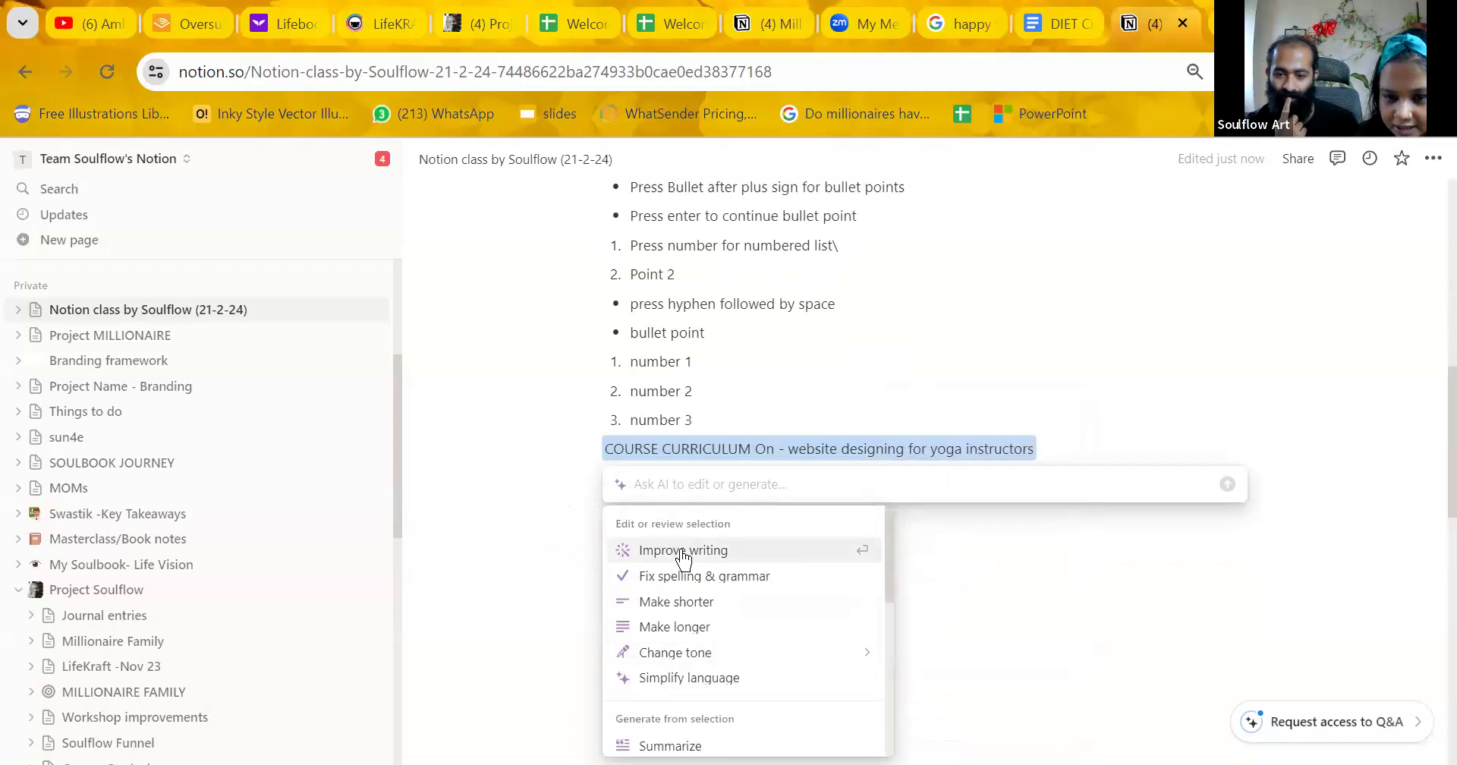
left_click(683, 553)
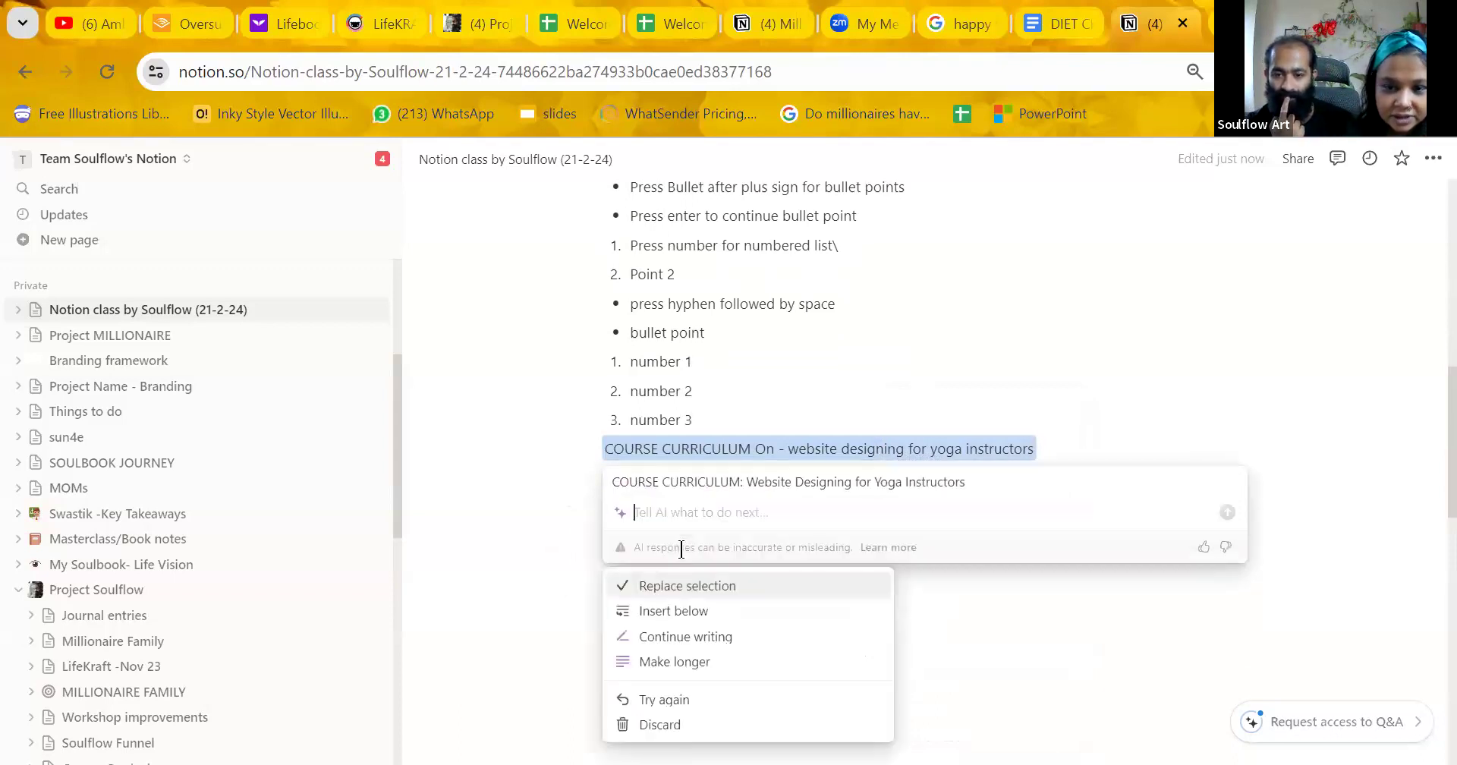
Have AI turn the suggestion into a day-by-day 1 Week Bootcamp curriculum of seven days and insert it below the original line.
scroll(681, 549, "down", 2)
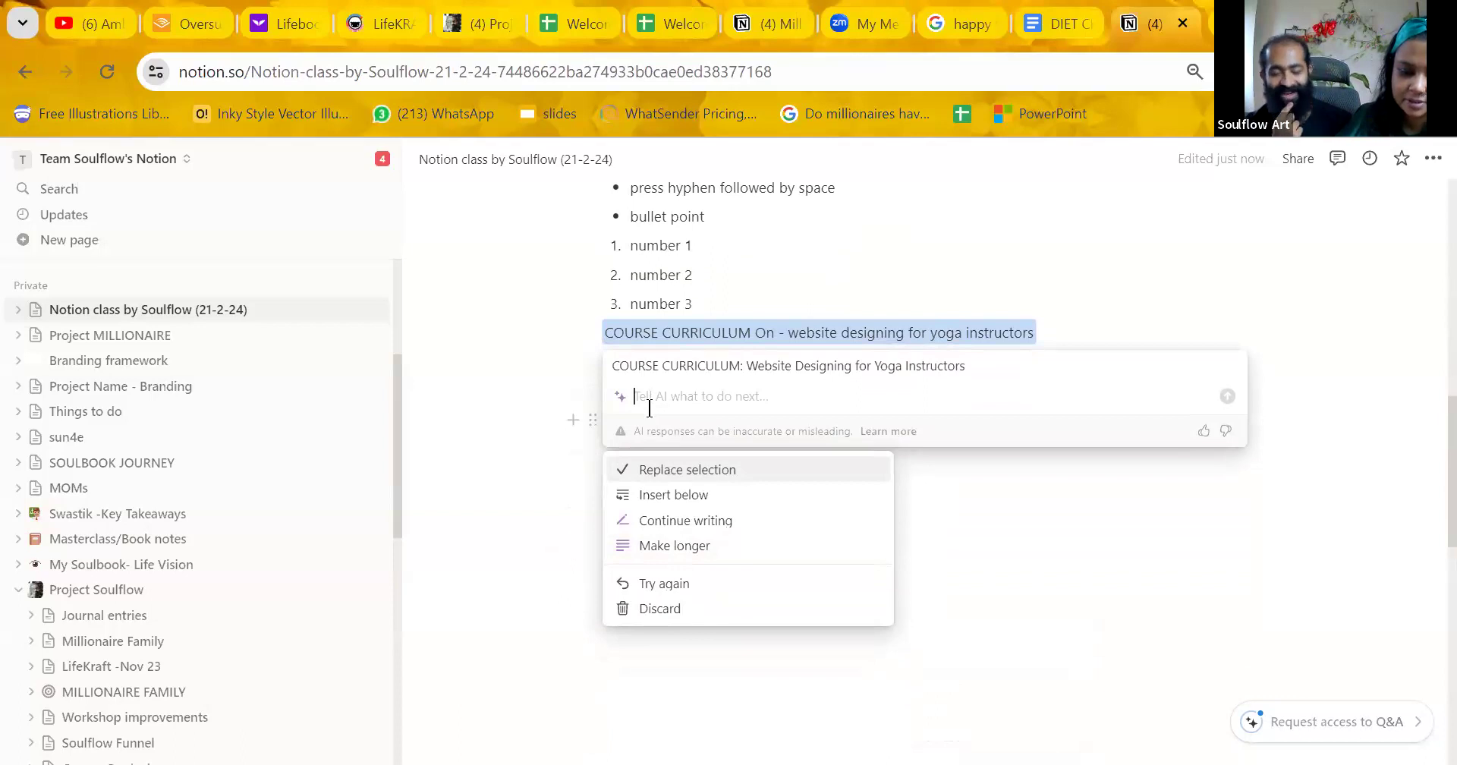
key("Return")
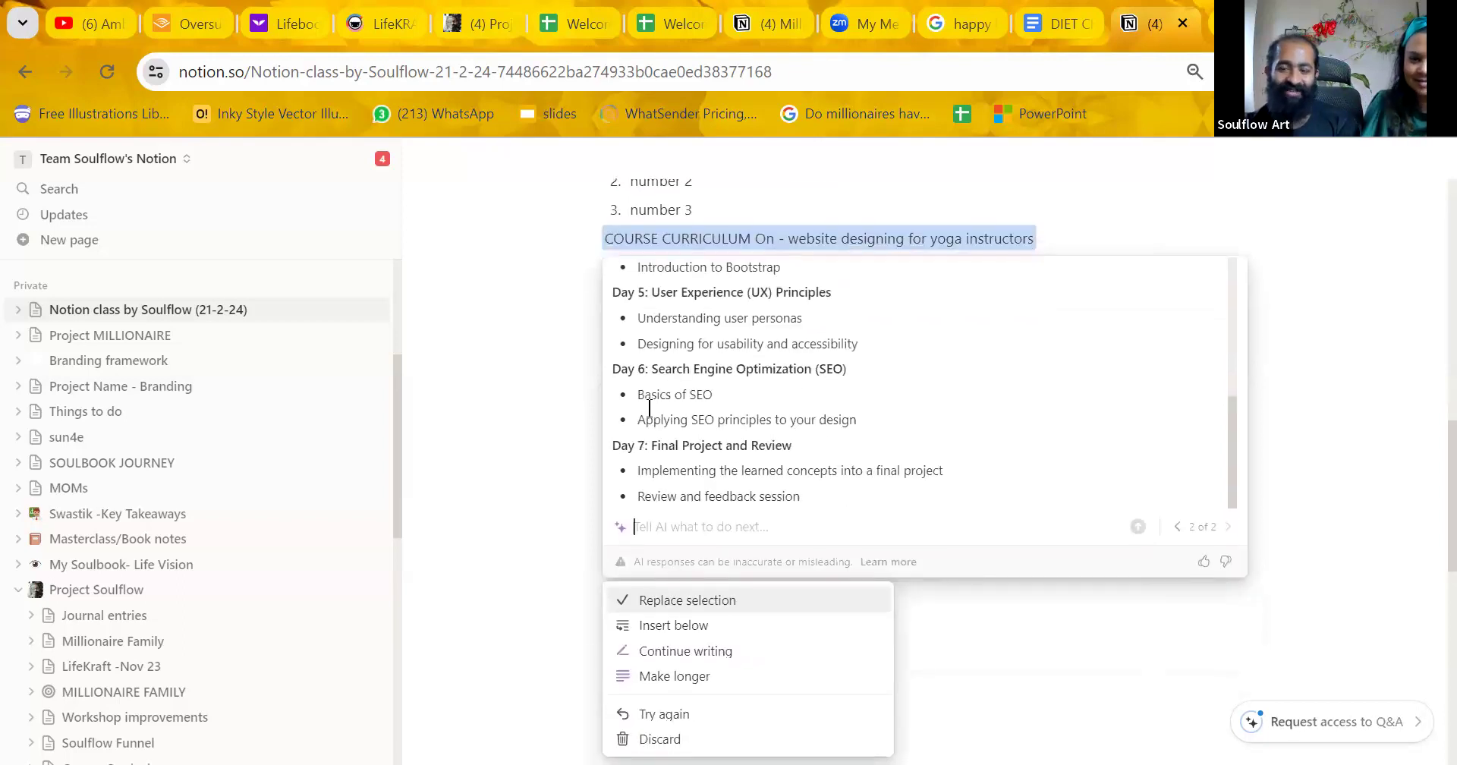
left_click(673, 625)
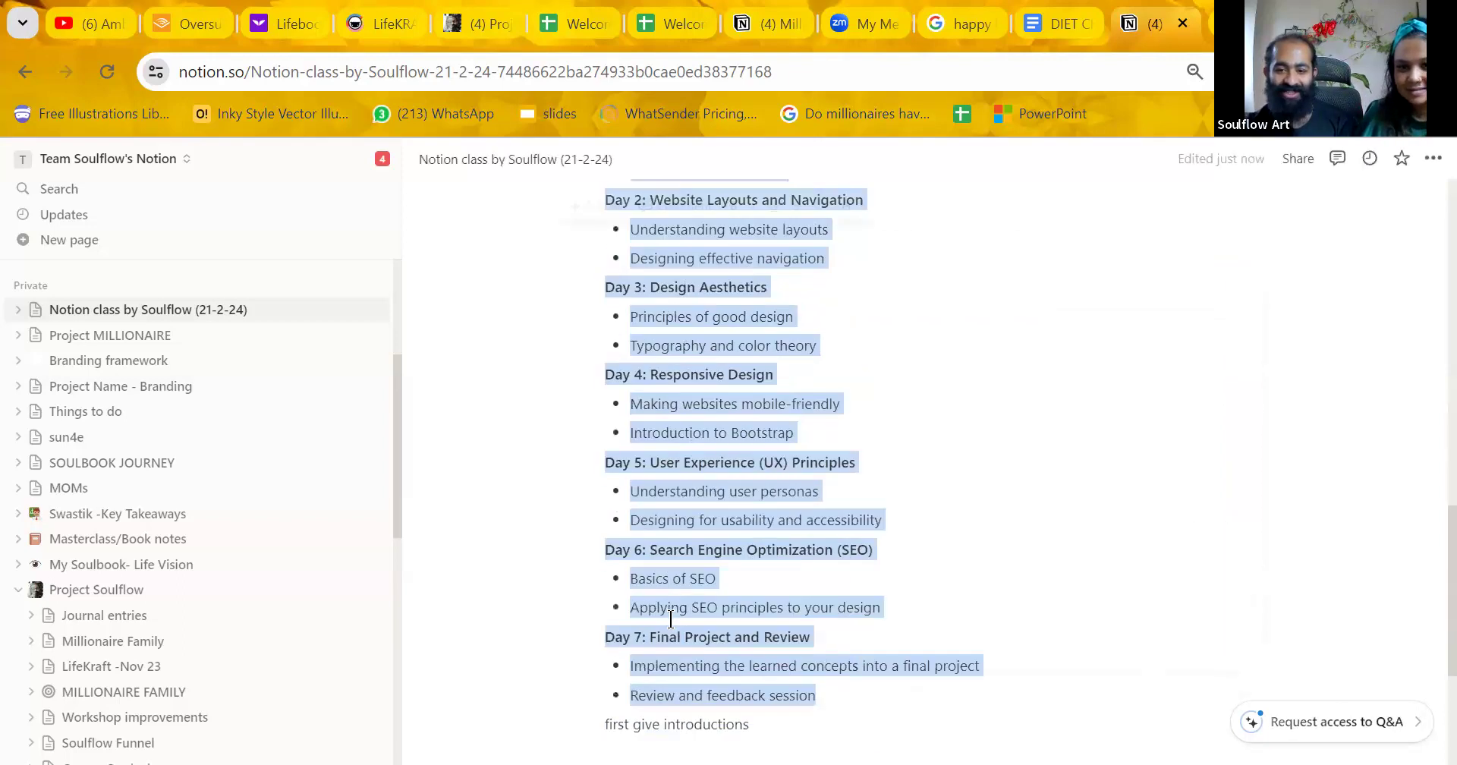
scroll(774, 430, "up", 3)
left_click(926, 406)
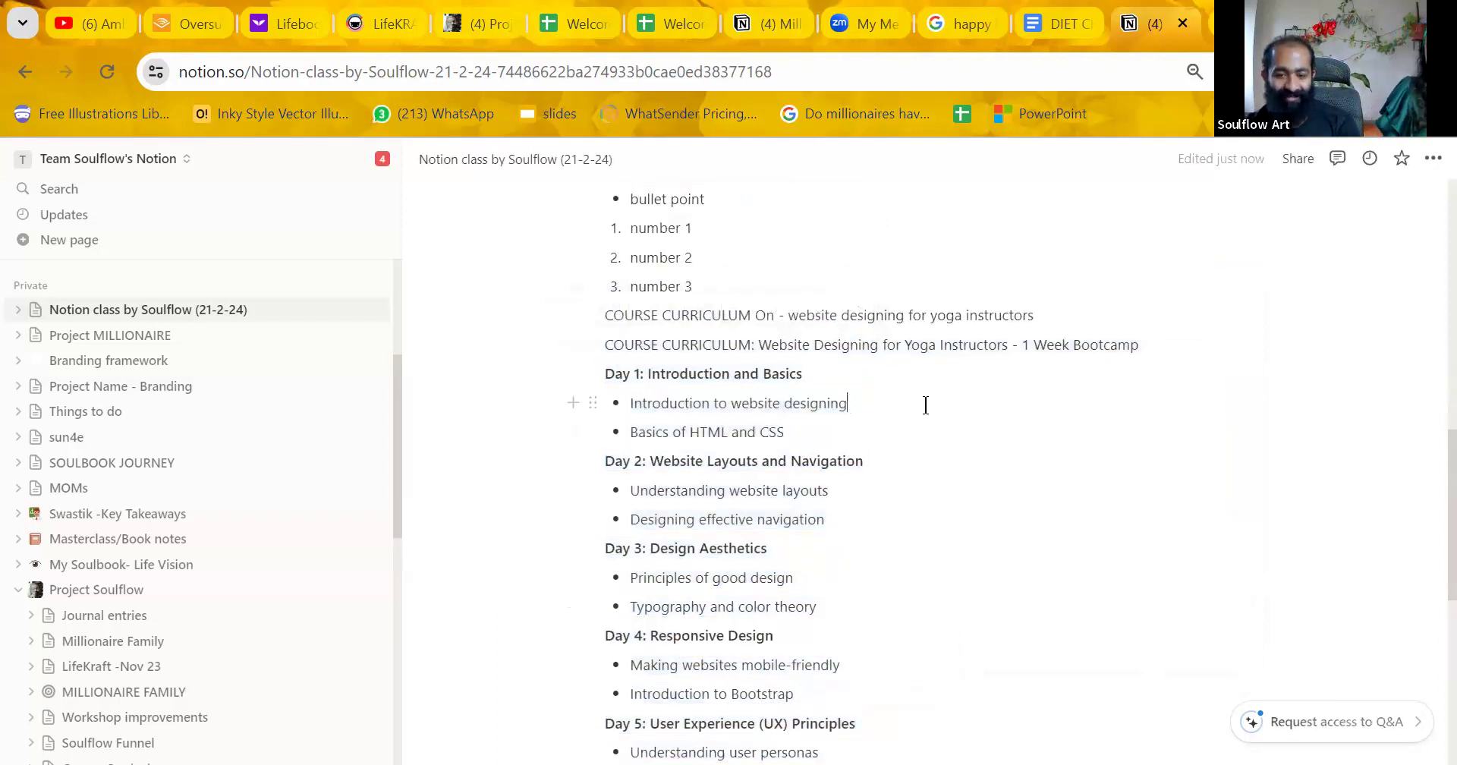
Change the tone of the Day 1 bullet "Introduction to website designing" to Friendly with AI and replace the original text.
left_click_drag(862, 397, 628, 403)
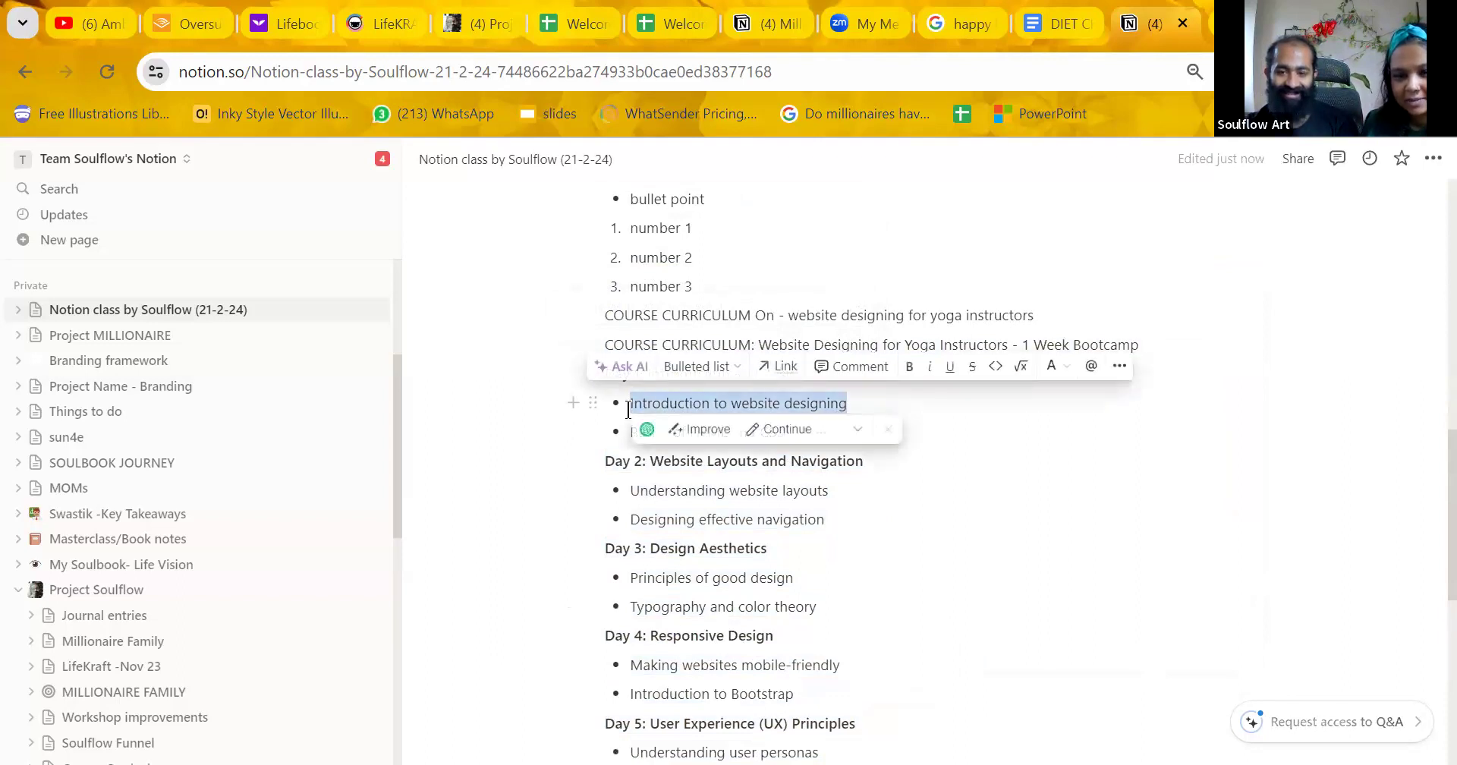
left_click(627, 366)
scroll(730, 504, "down", 1)
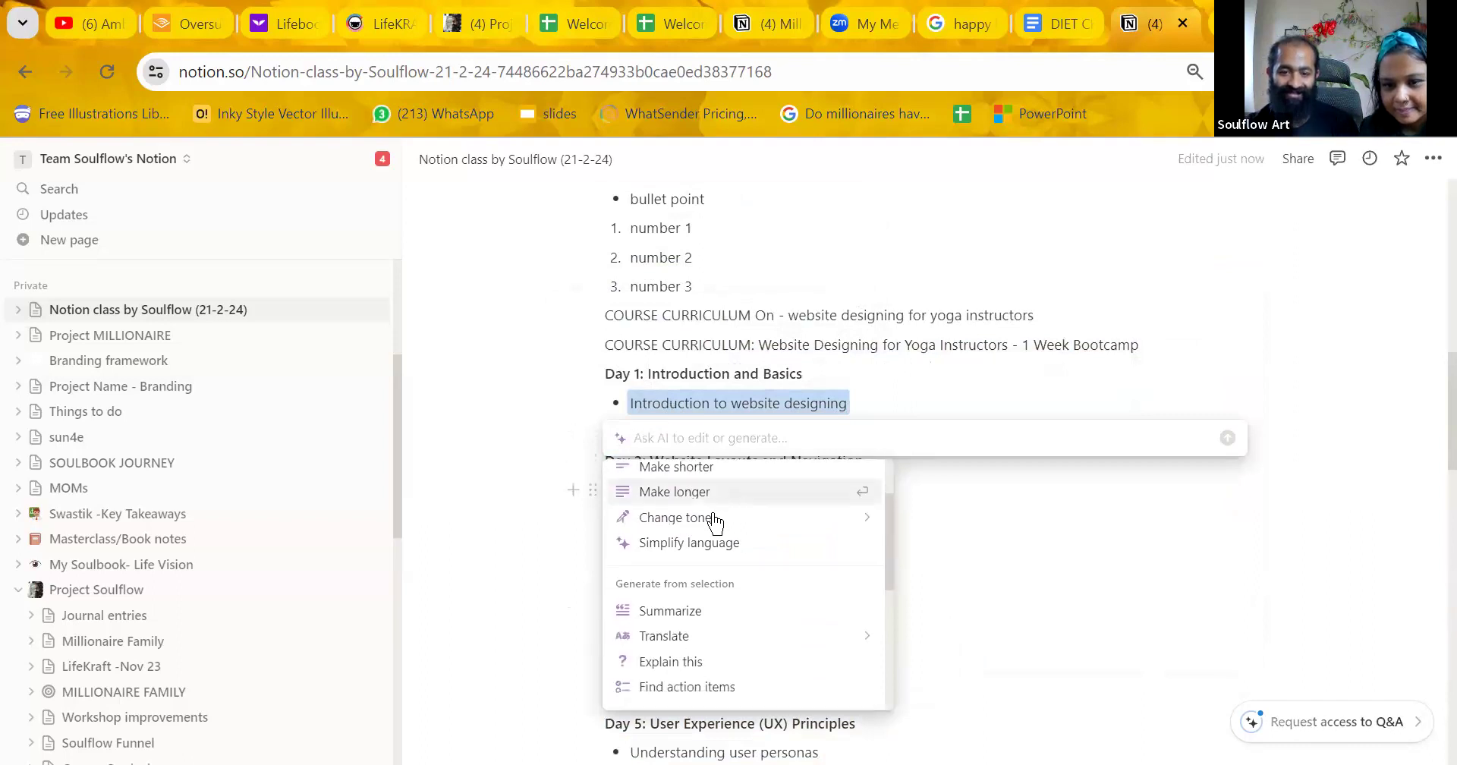
mouse_move(709, 519)
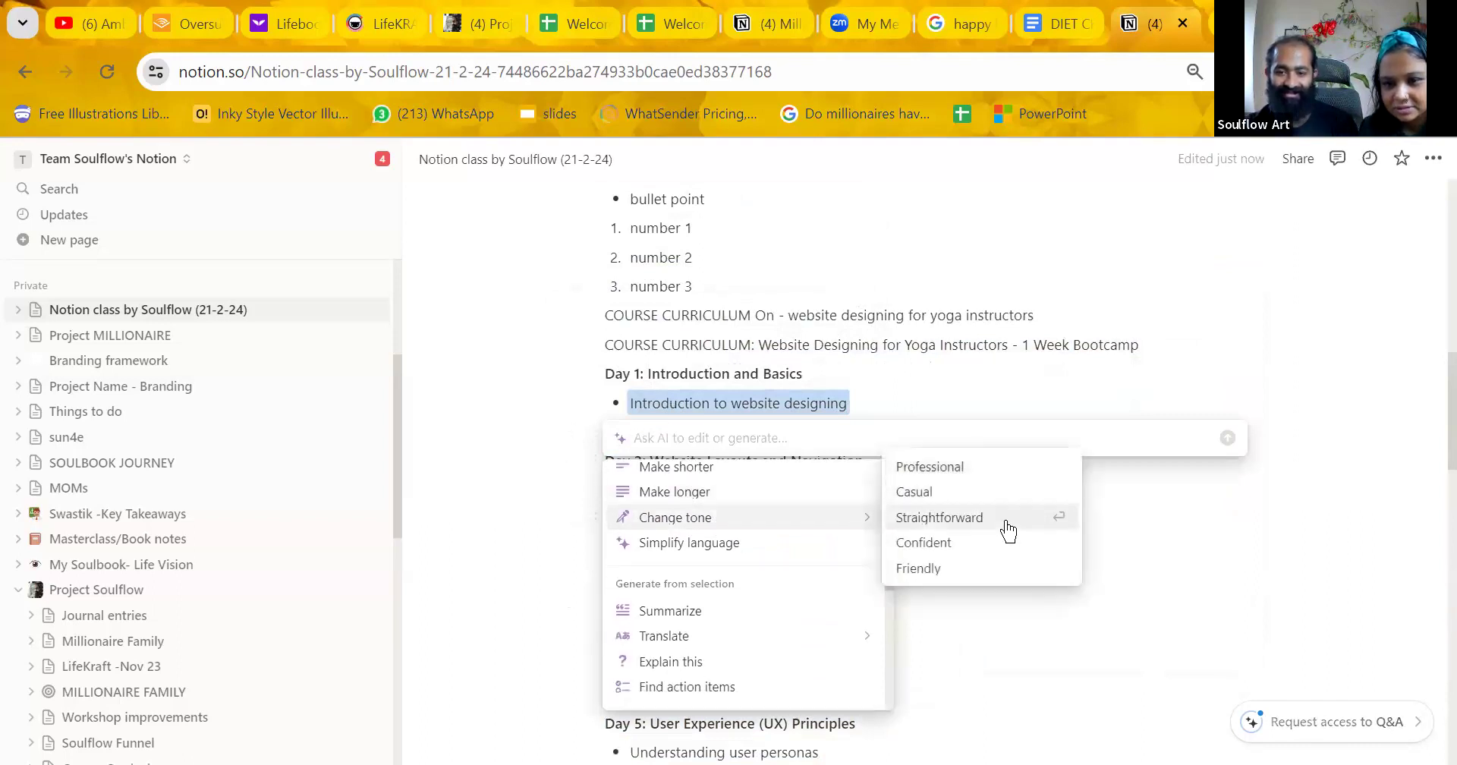
left_click(976, 571)
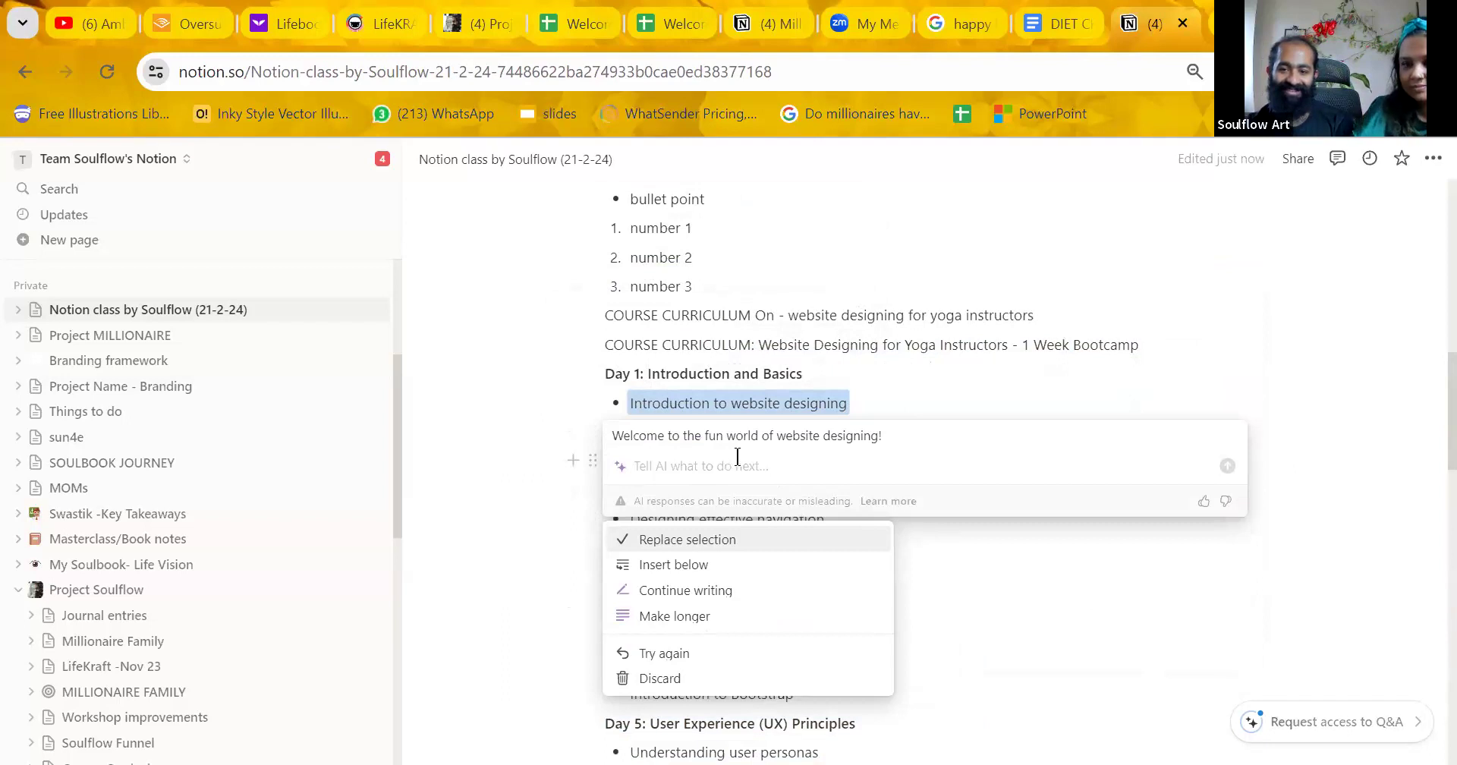
key("Return")
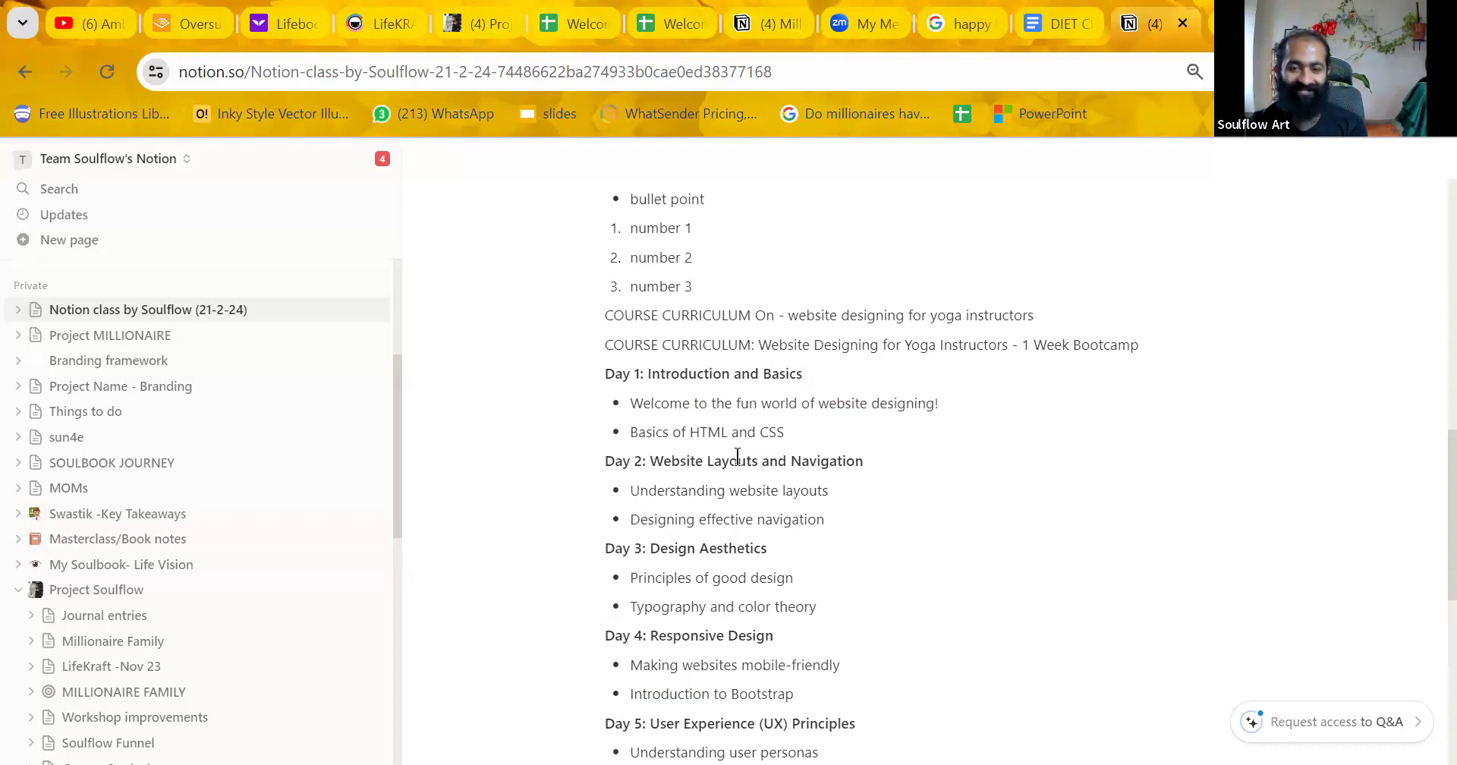
left_click(988, 404)
scroll(1438, 541, "down", 2)
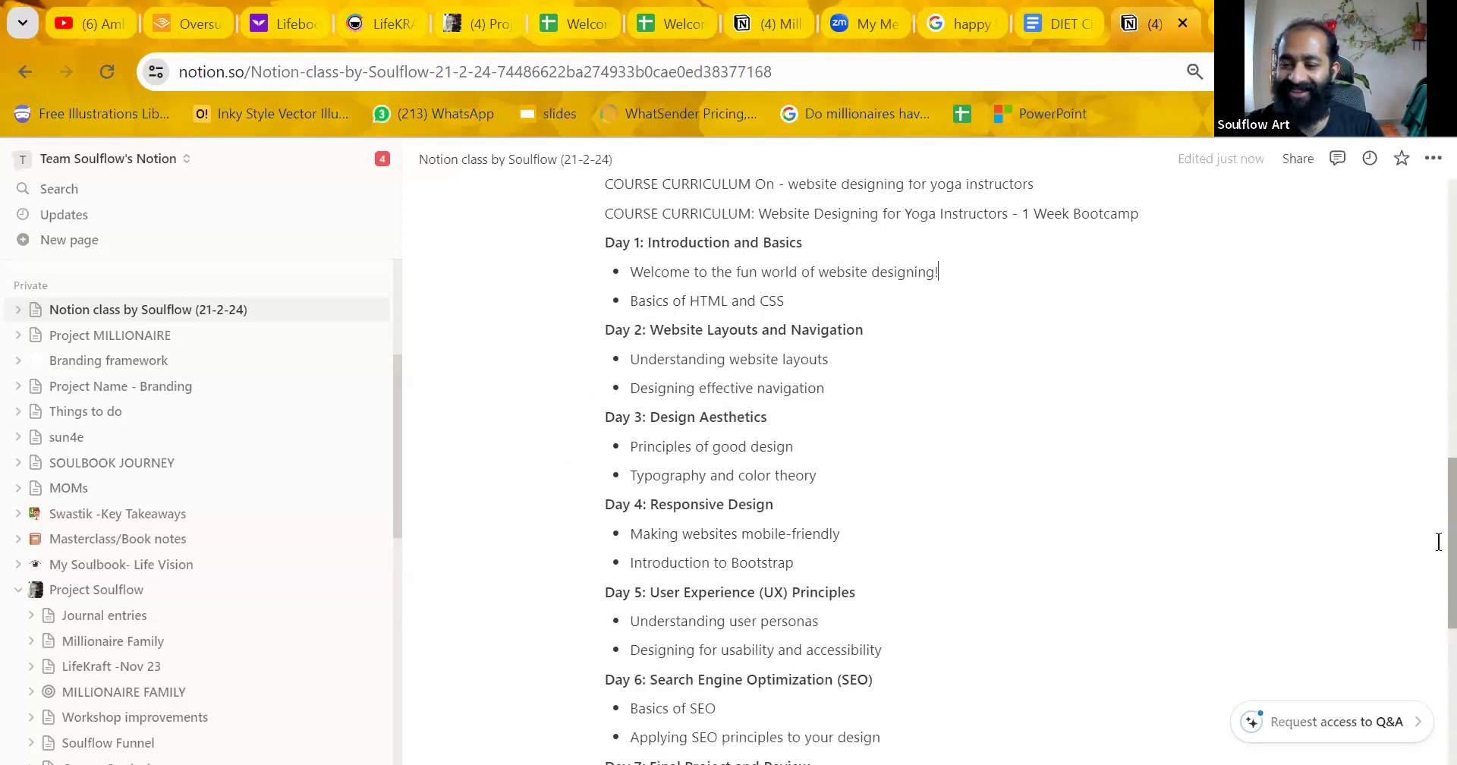
Add an empty line below the original course prompt line and shorten that line to "COURSE CURRICULUM".
scroll(931, 530, "up", 5)
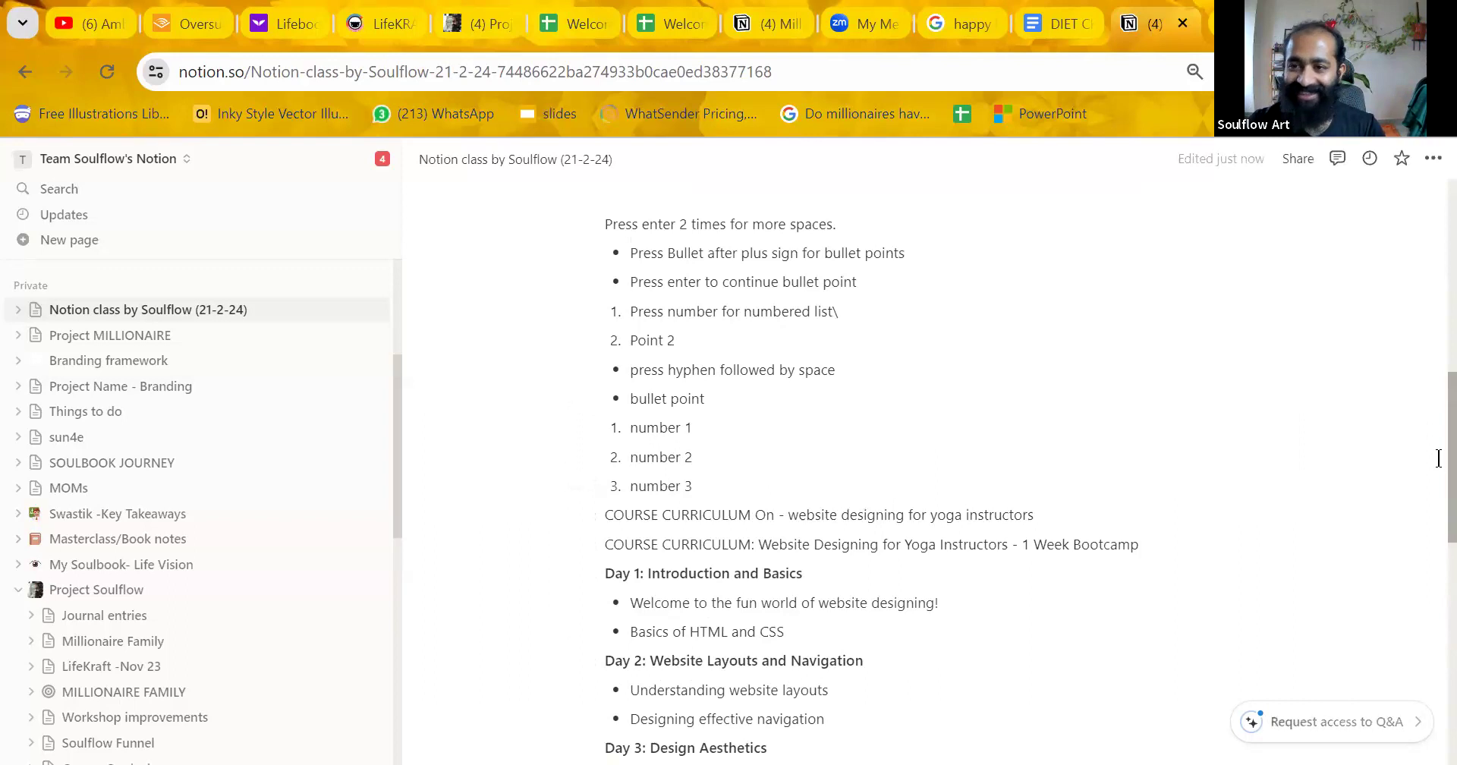
left_click(1045, 505)
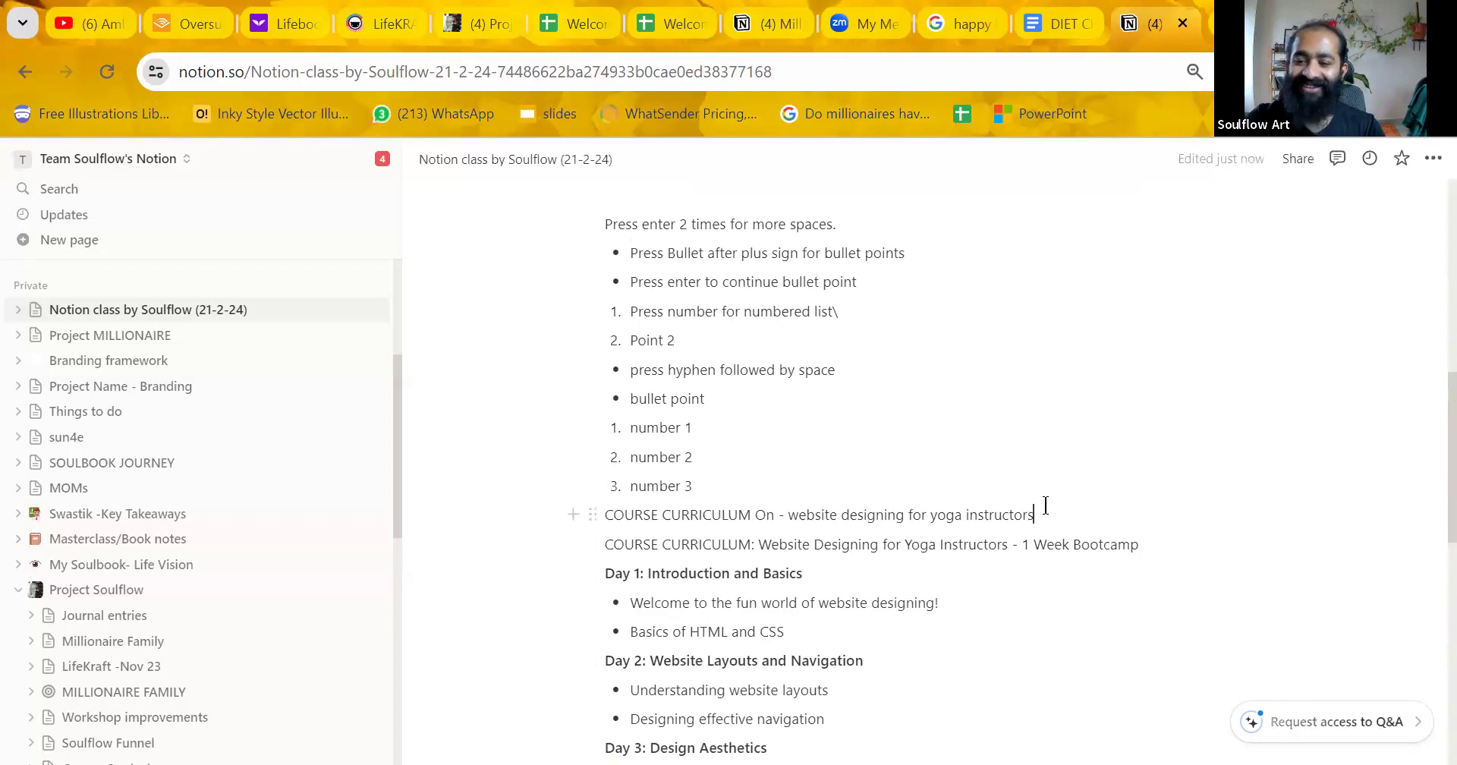
key("Return")
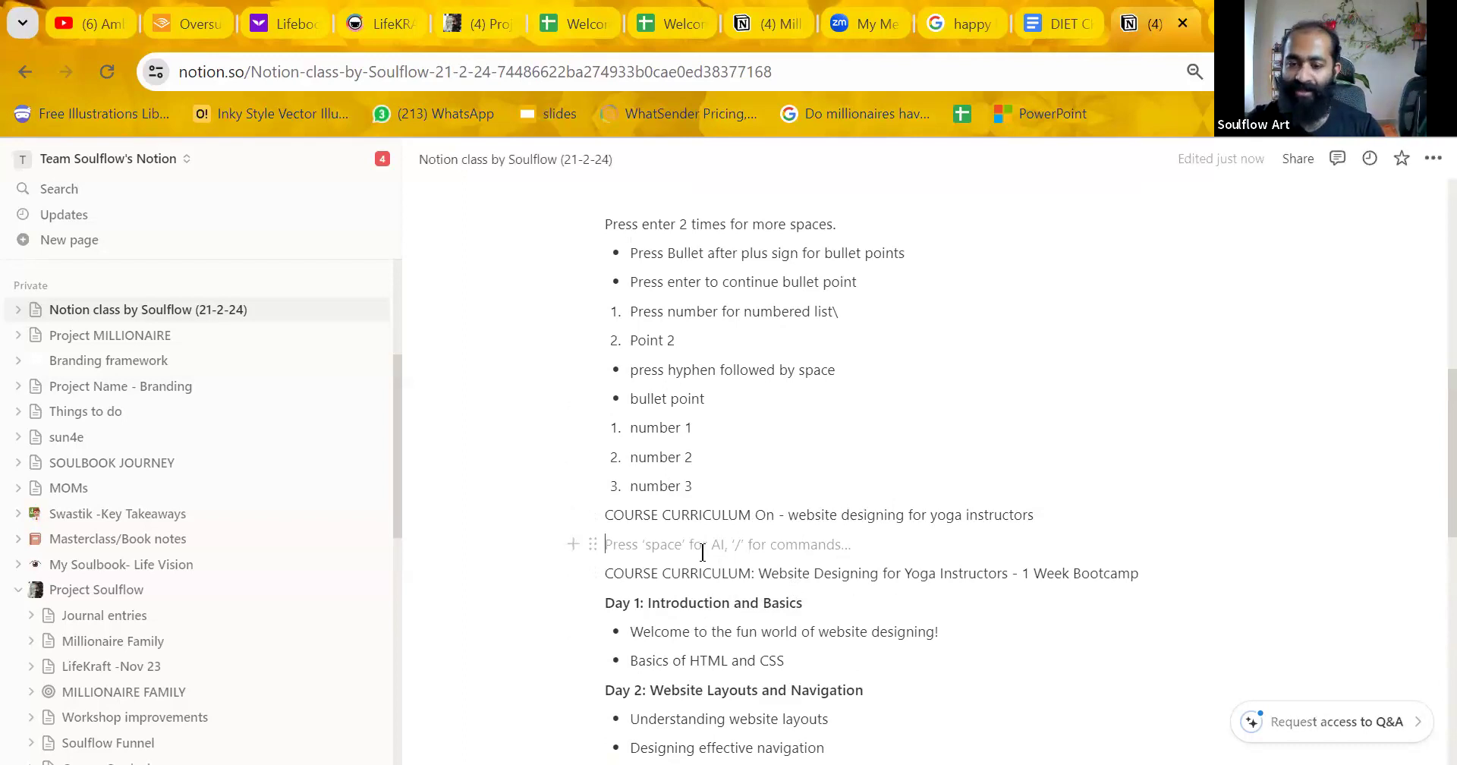
left_click_drag(1071, 517, 792, 520)
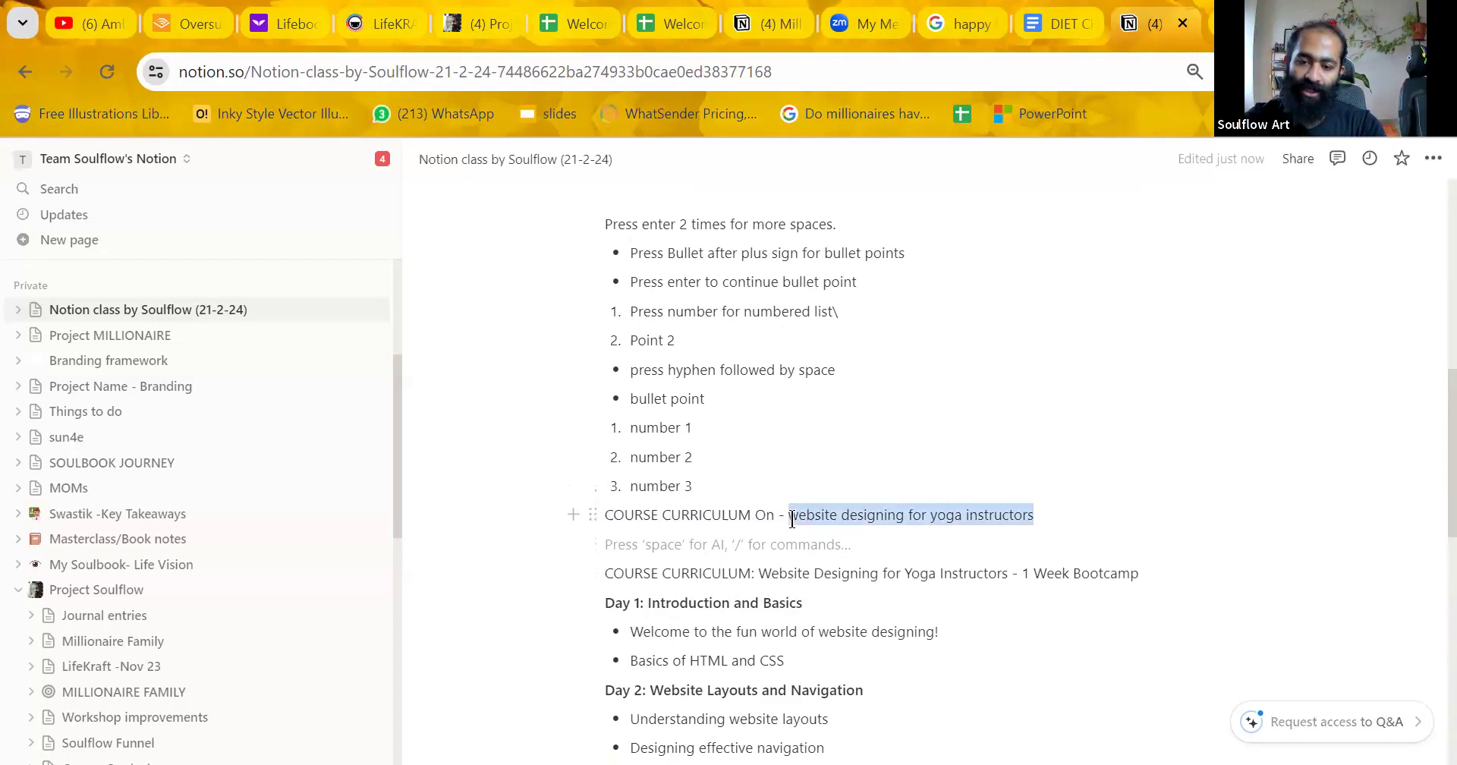
key("BackSpace")
key("BackSpace")
key("BackSpace")
key("BackSpace")
key("BackSpace")
key("BackSpace")
key("BackSpace")
Add the lines "member introduction", "speaking" and "body language" directly below the shortened COURSE CURRICULUM line.
key("Return")
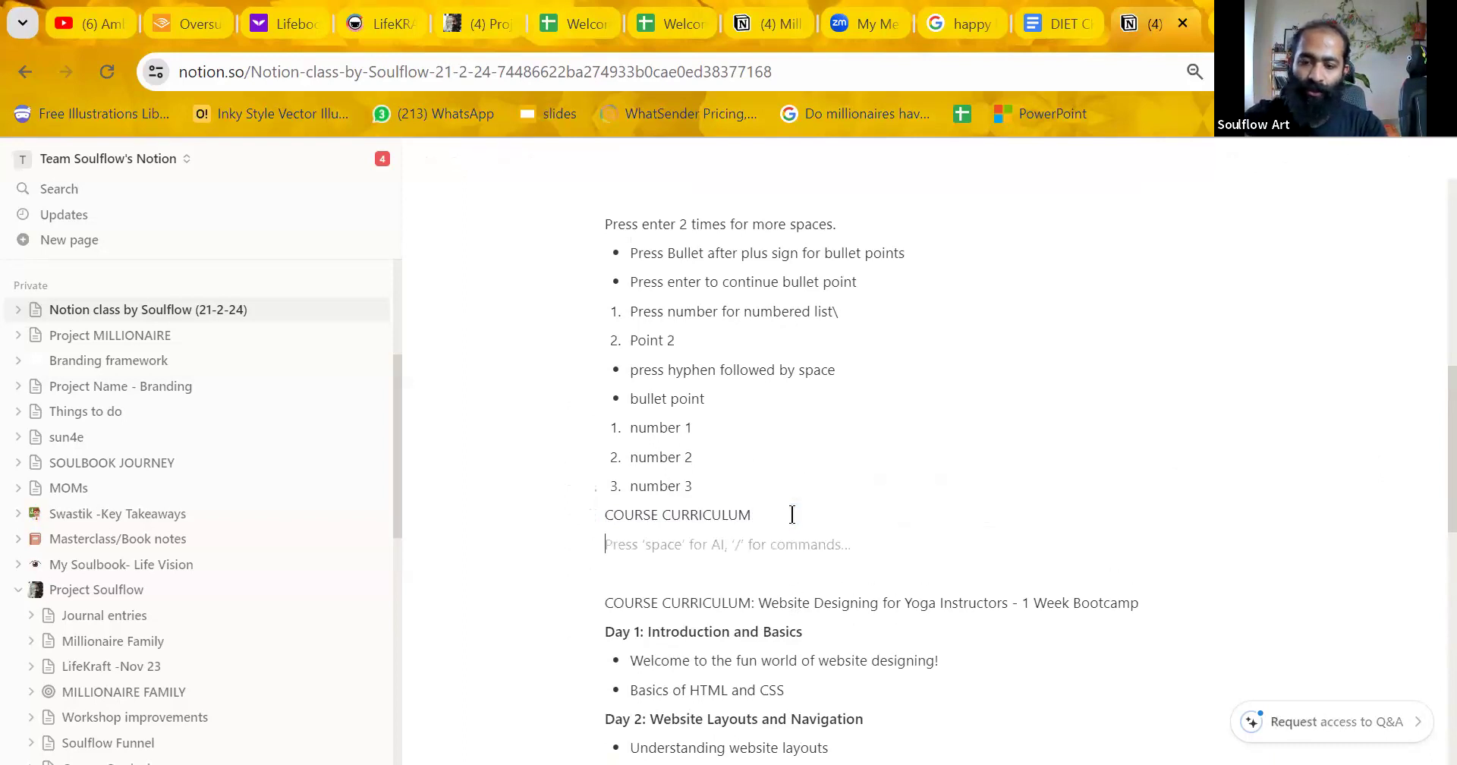
type("member intro")
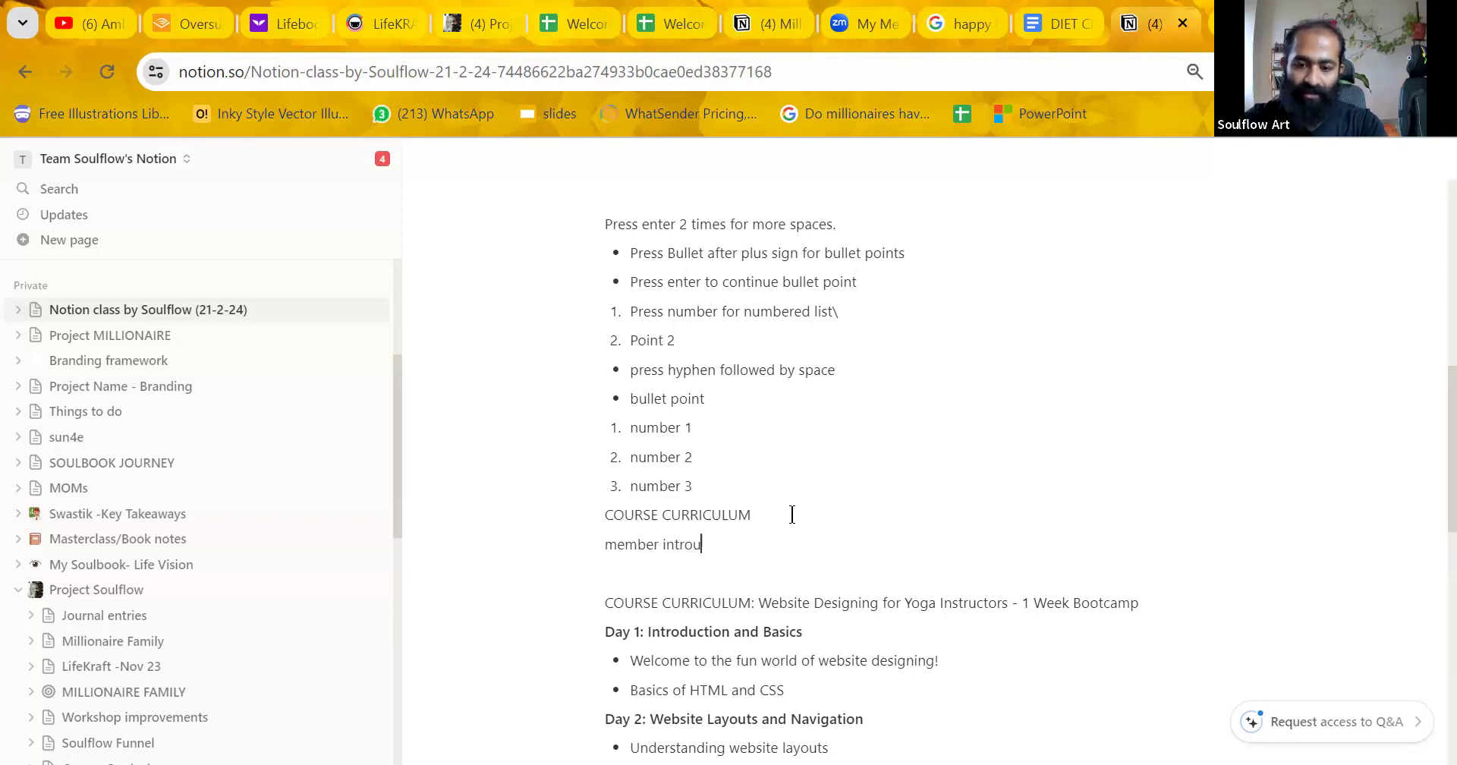
type("duction")
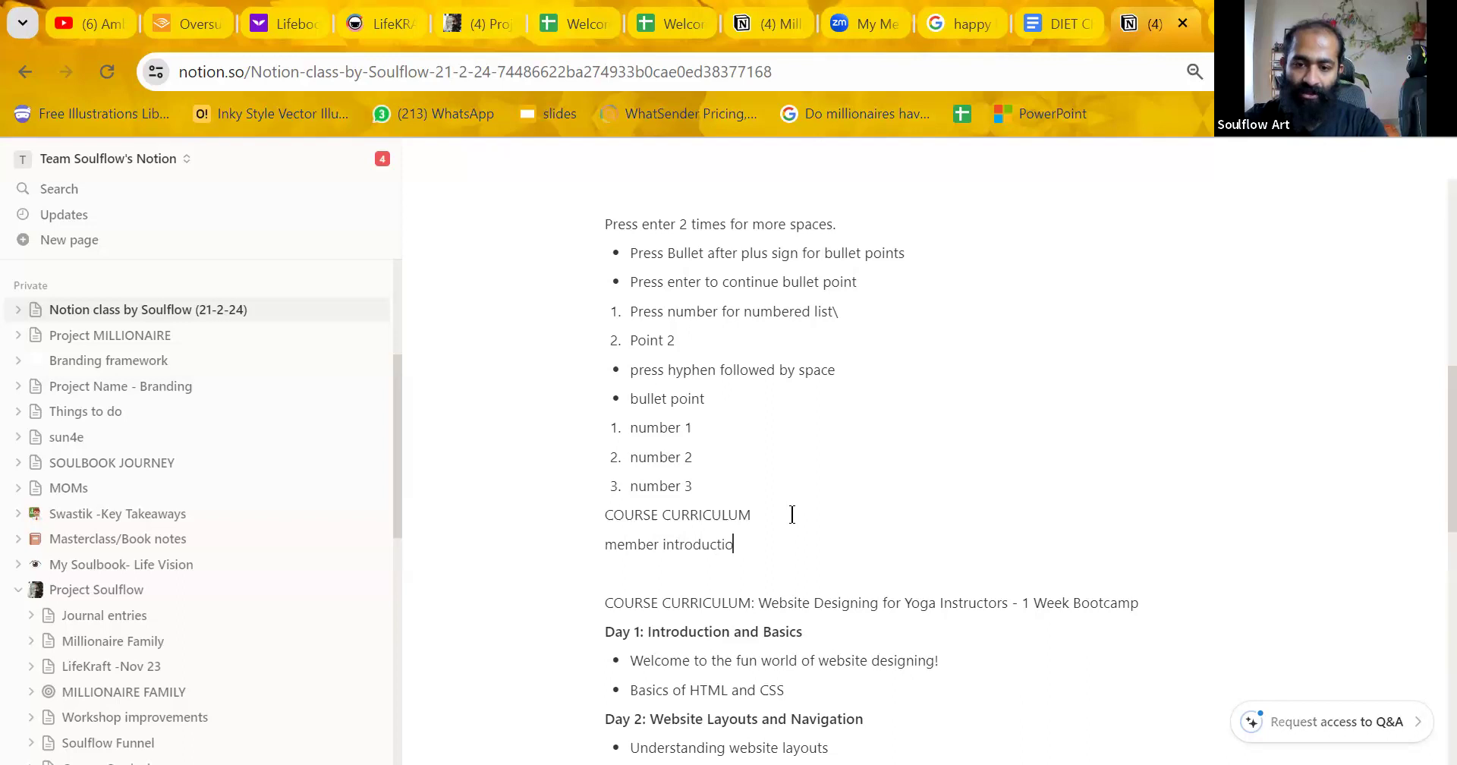
key("Return")
type("speaking")
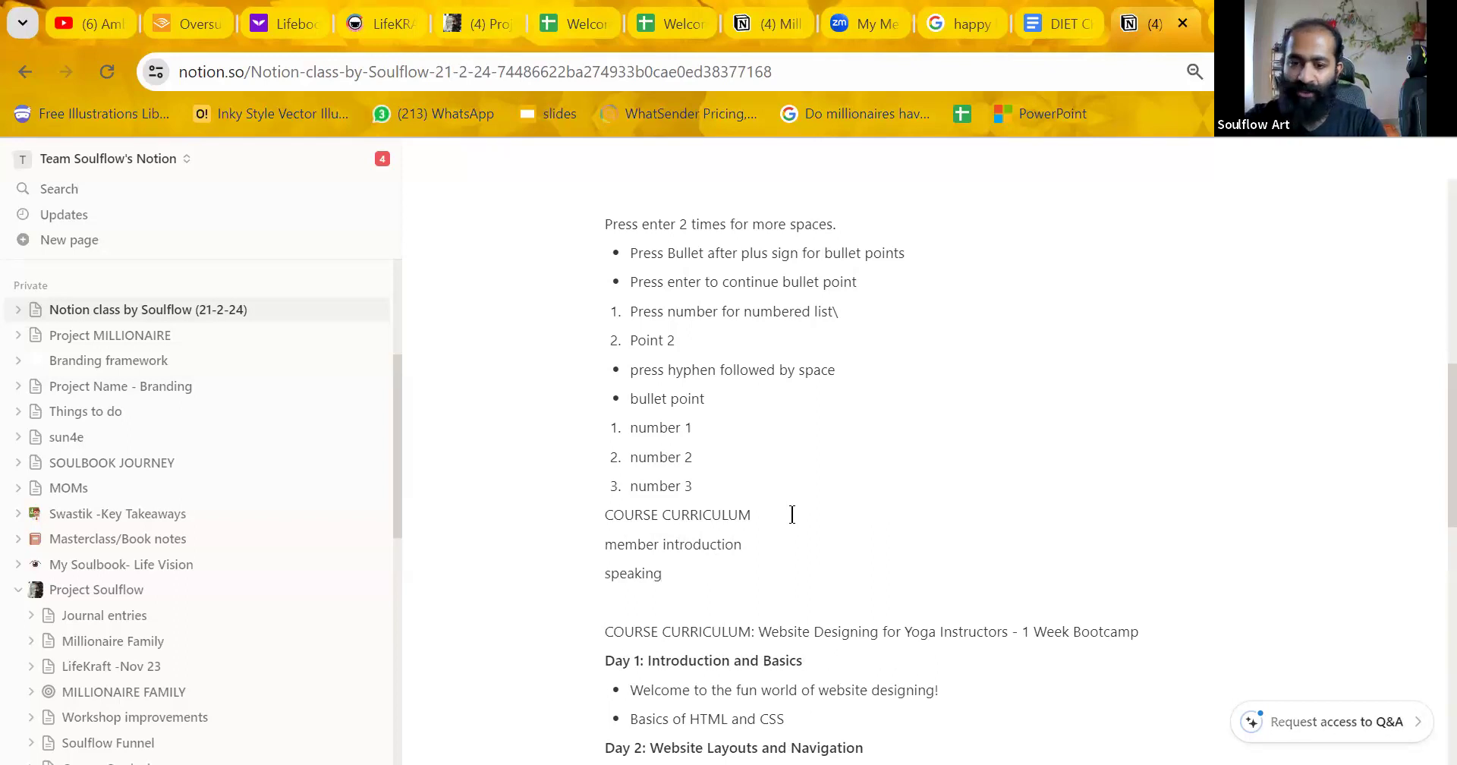
key("Return")
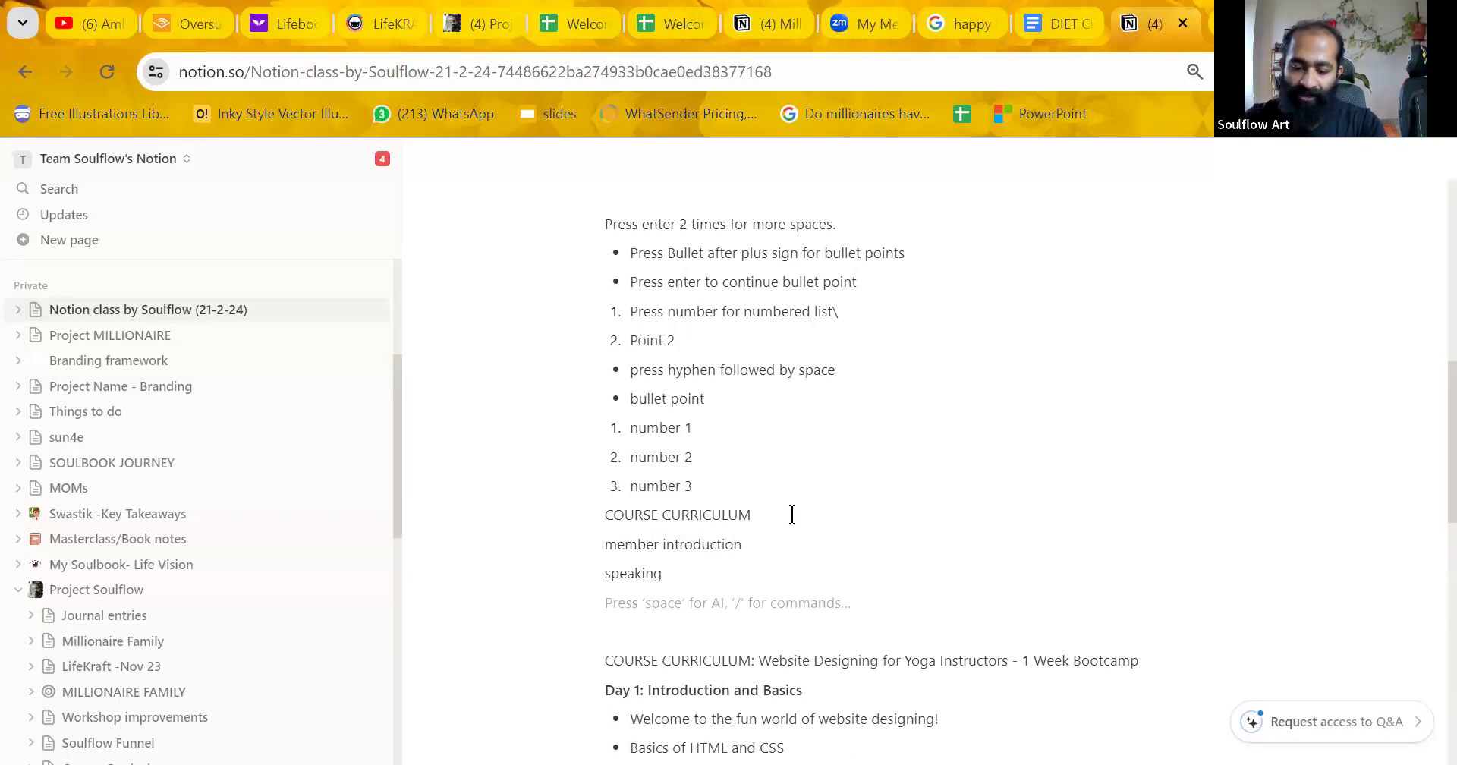
type("bodu")
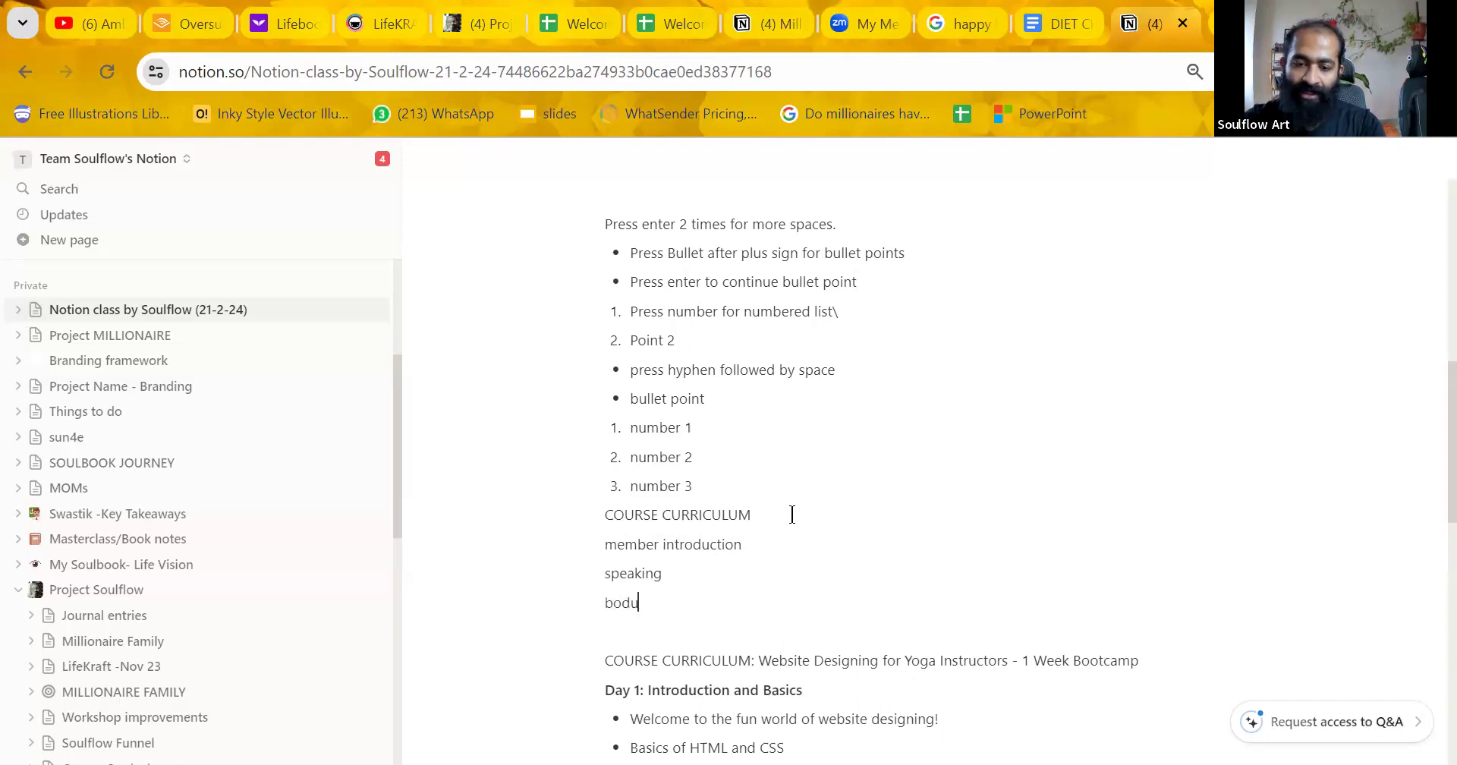
key("BackSpace")
type("y langua")
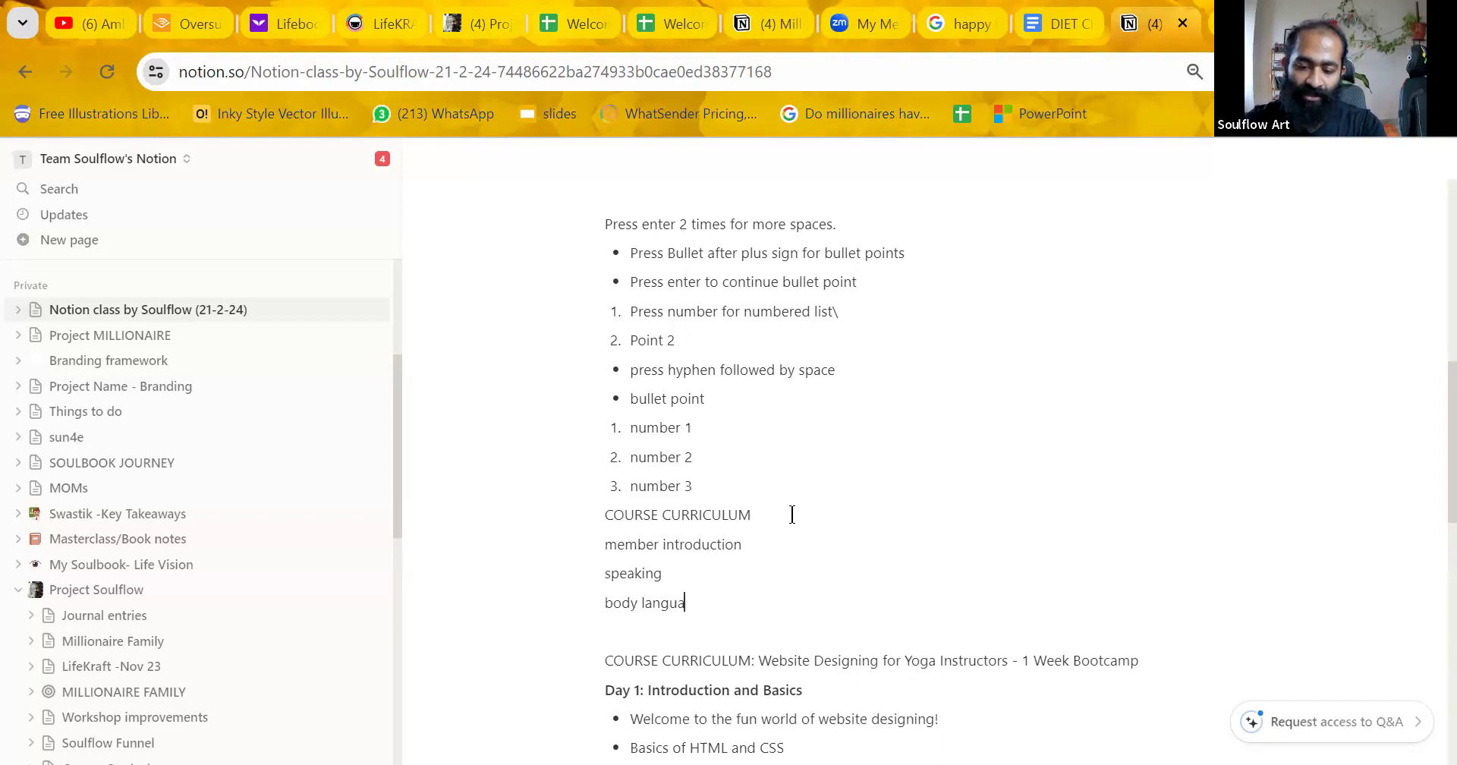
type("ge")
key("Return")
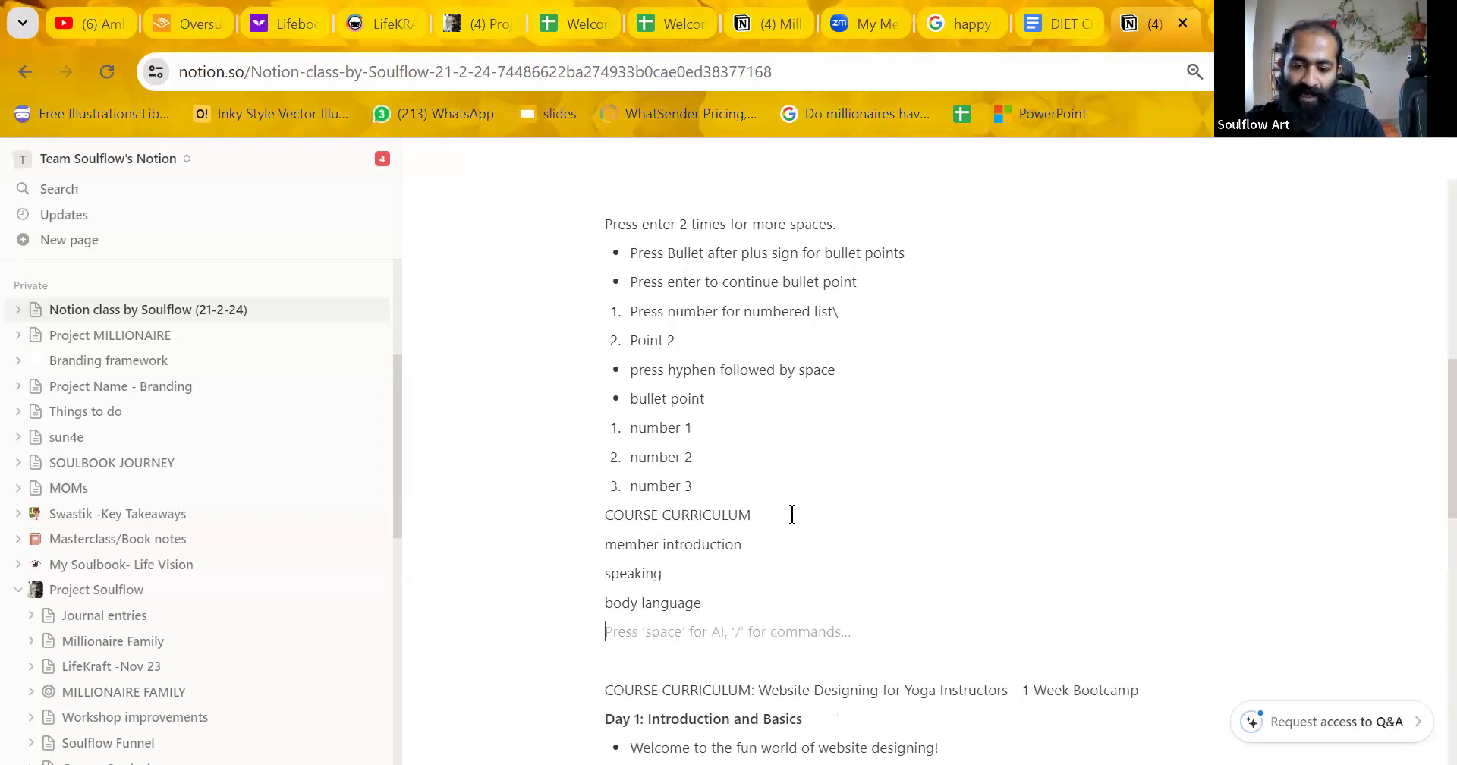
Add the lines "voice tone" and "sales" below "body language", followed by a new empty line.
type("voice tona")
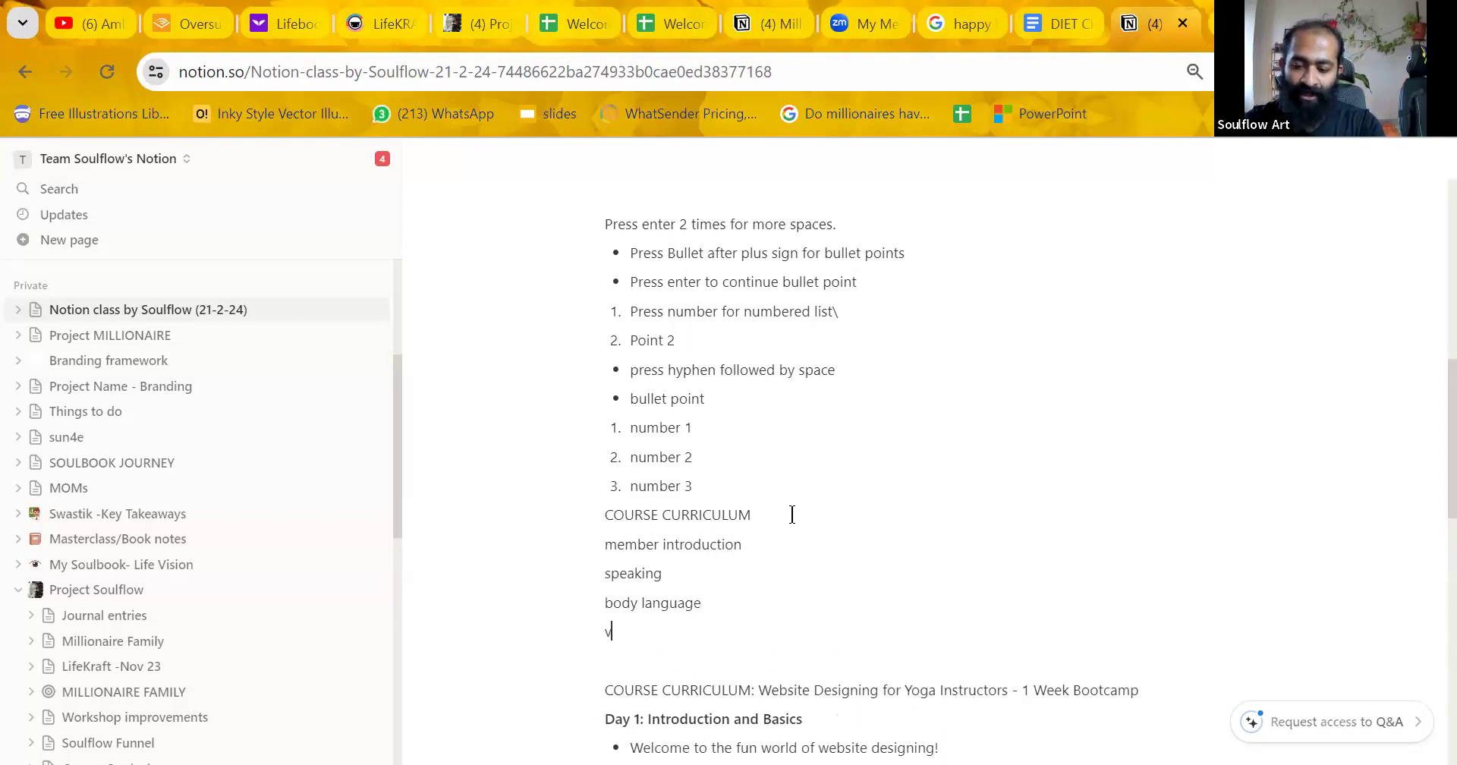
key("BackSpace")
type("e tone")
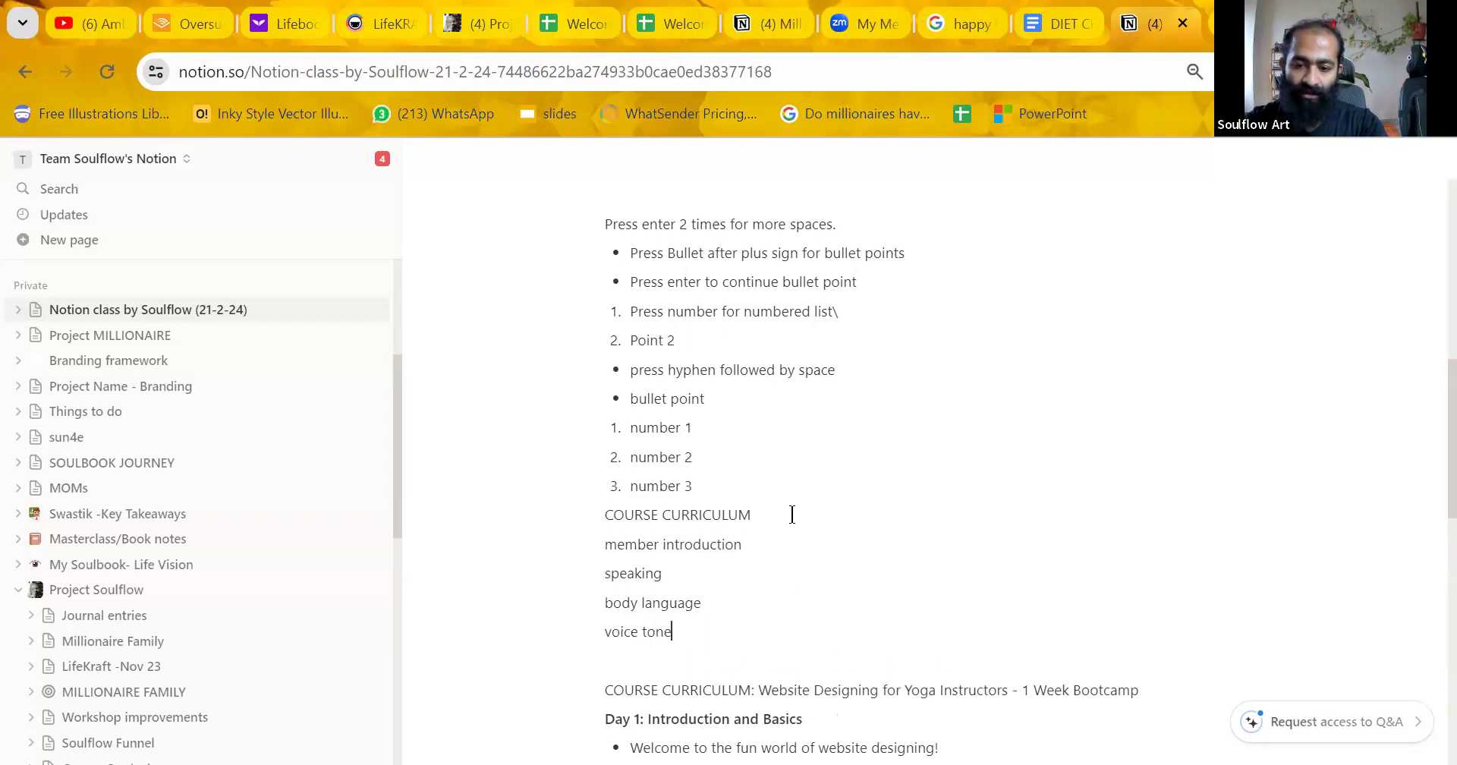
key("Return")
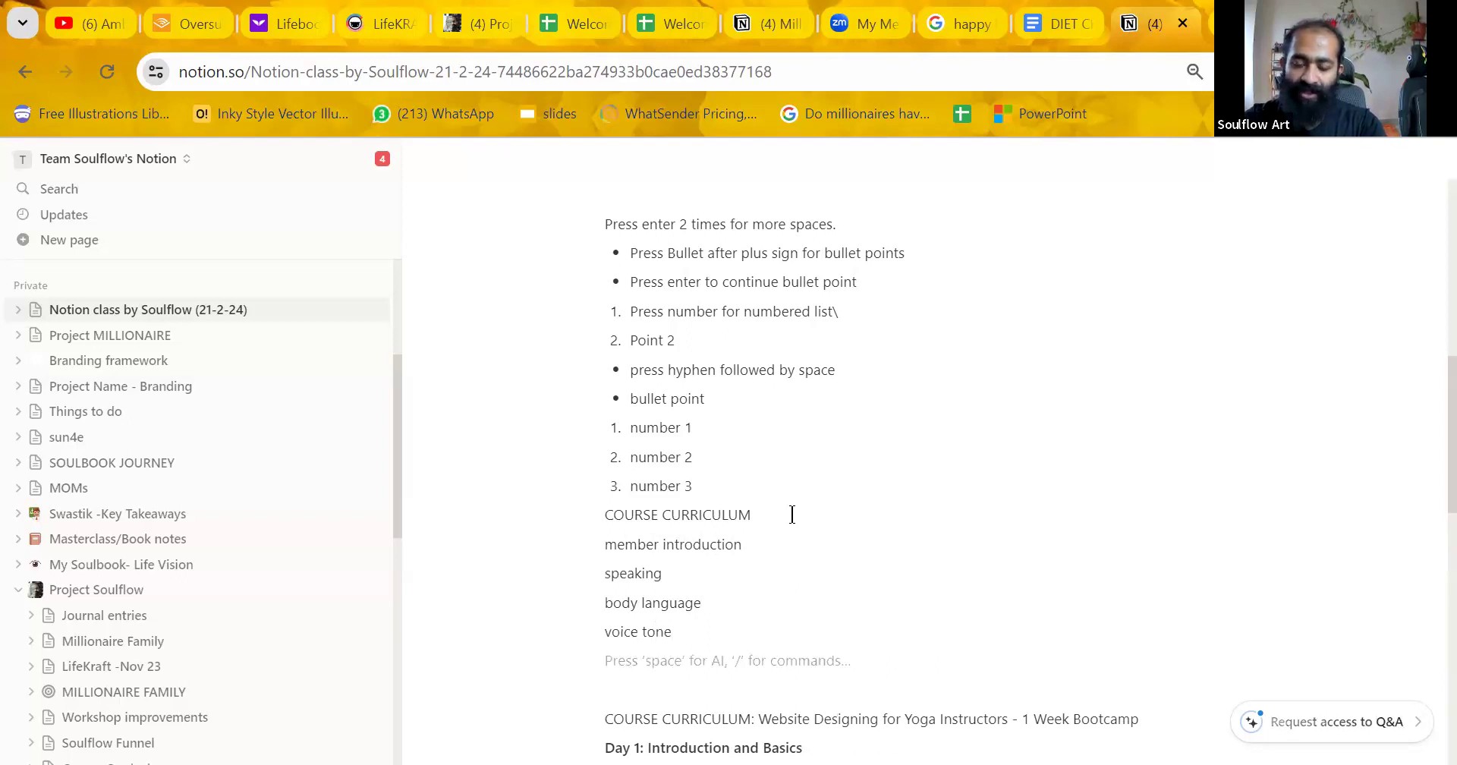
type("sales")
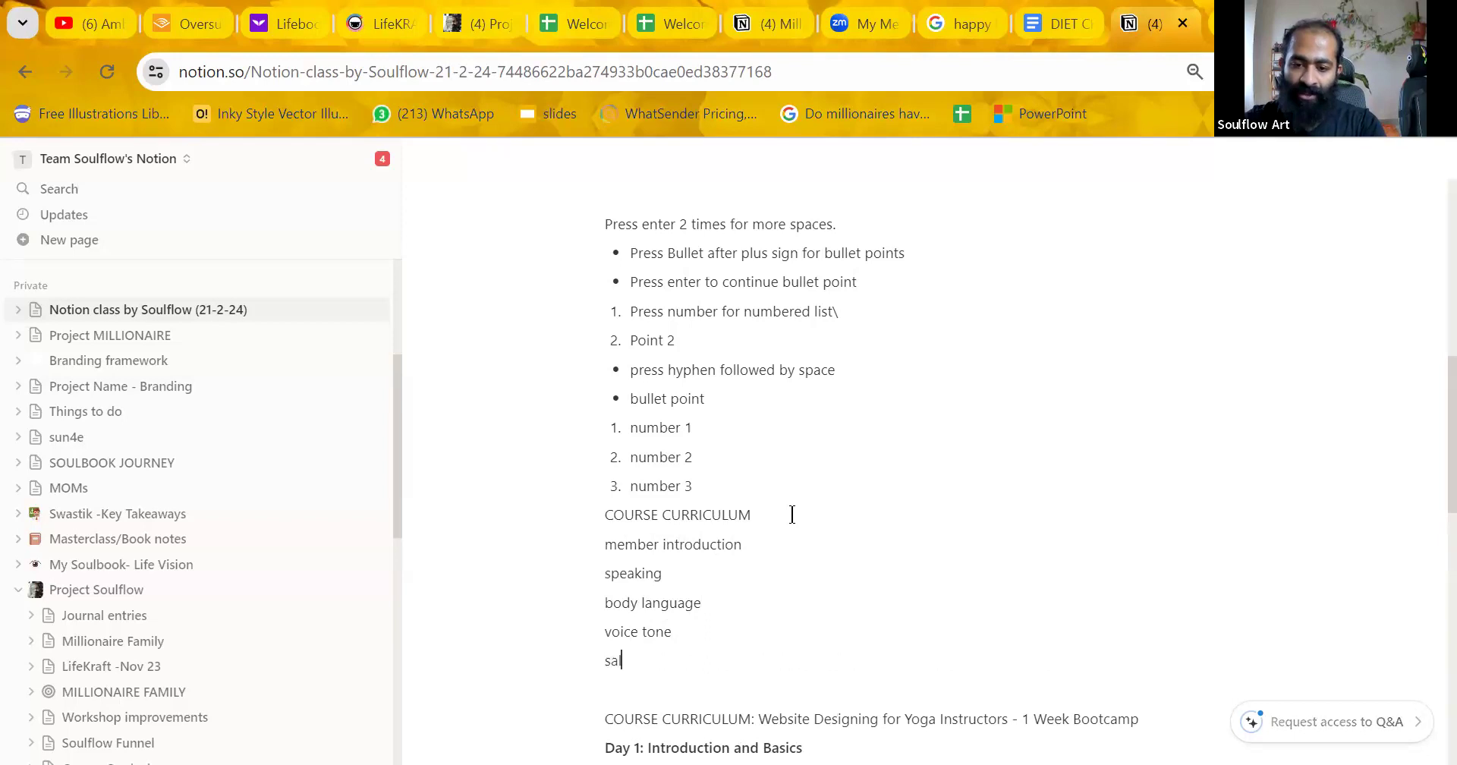
key("Return")
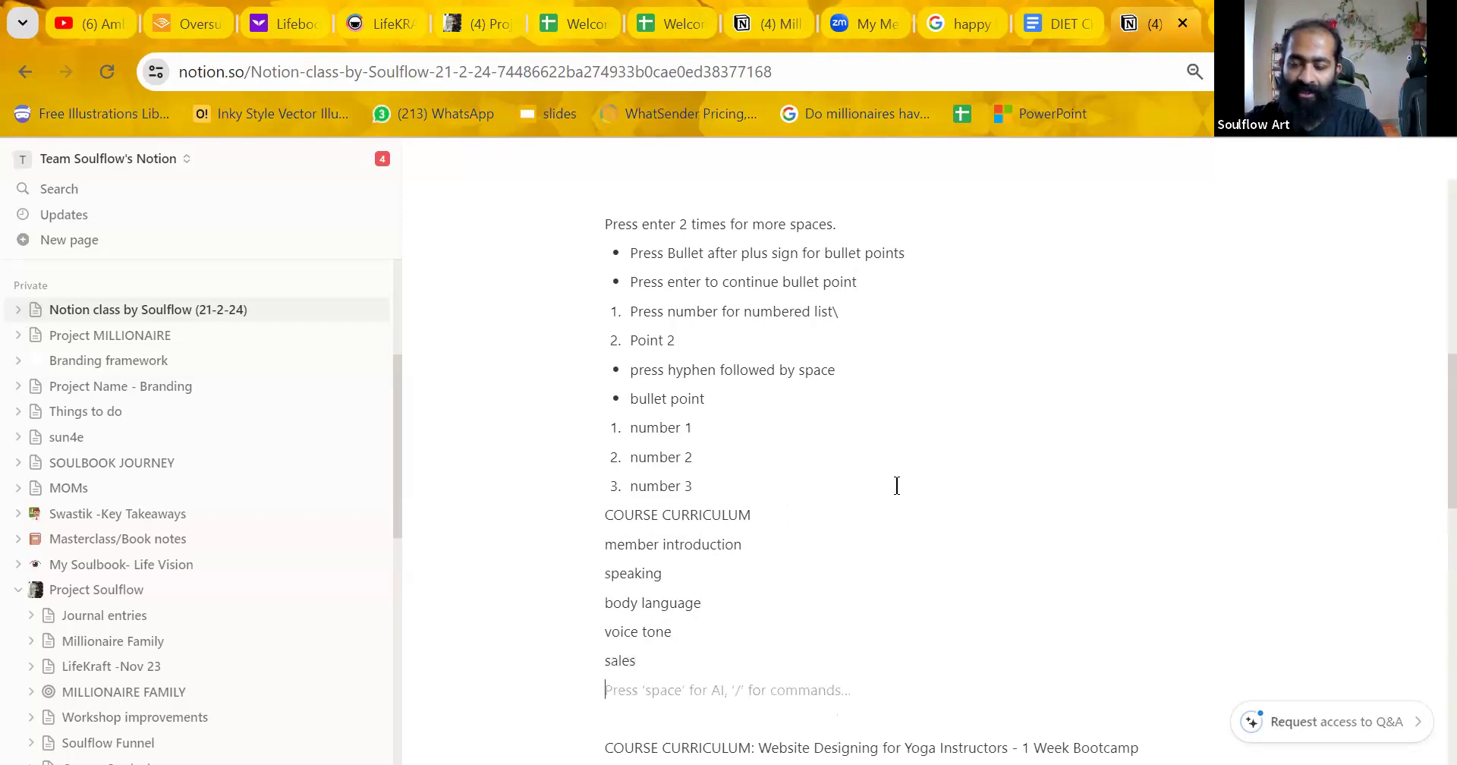
Add the lines "Branding", "niche", "why" and "colors" below "sales", followed by a new empty line.
scroll(1434, 455, "down", 3)
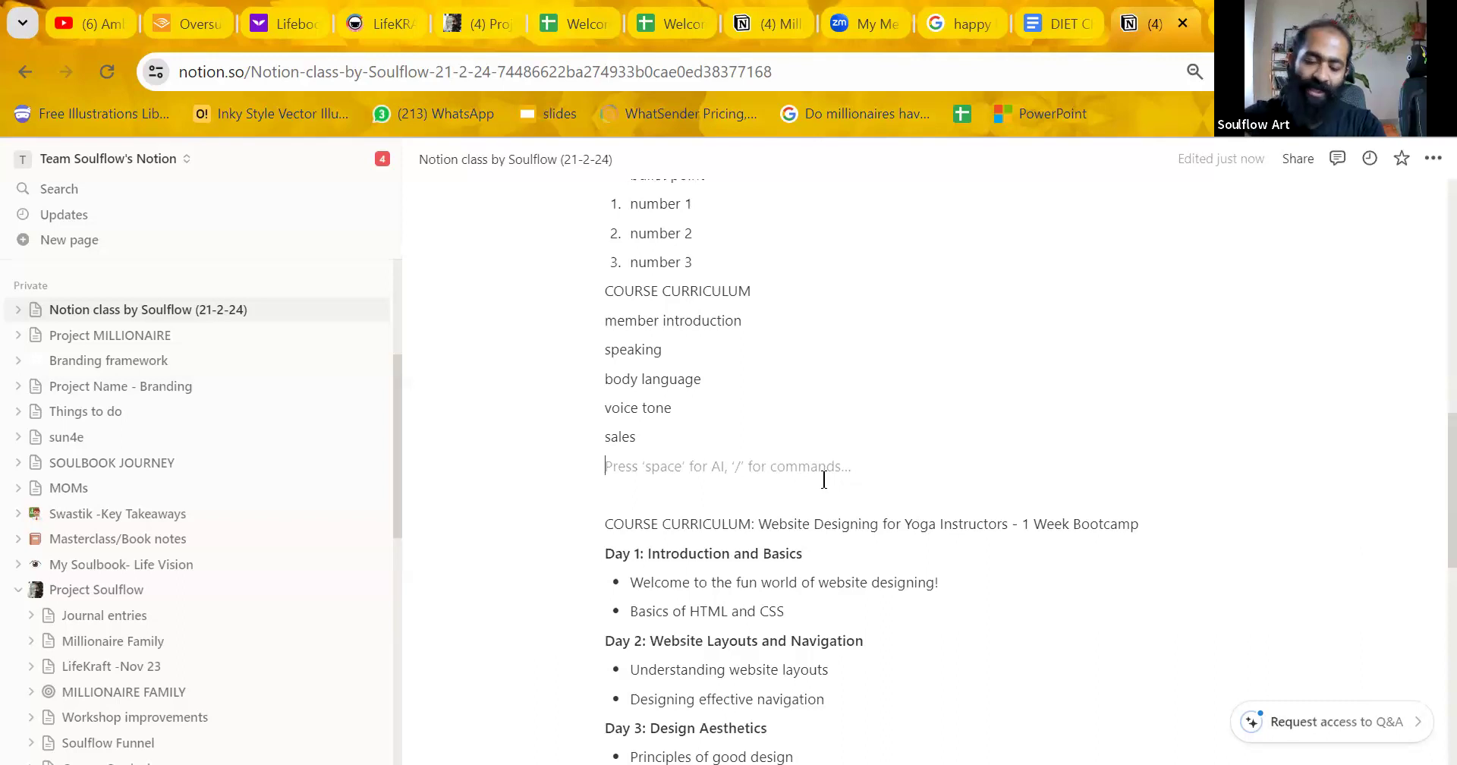
type("Branding")
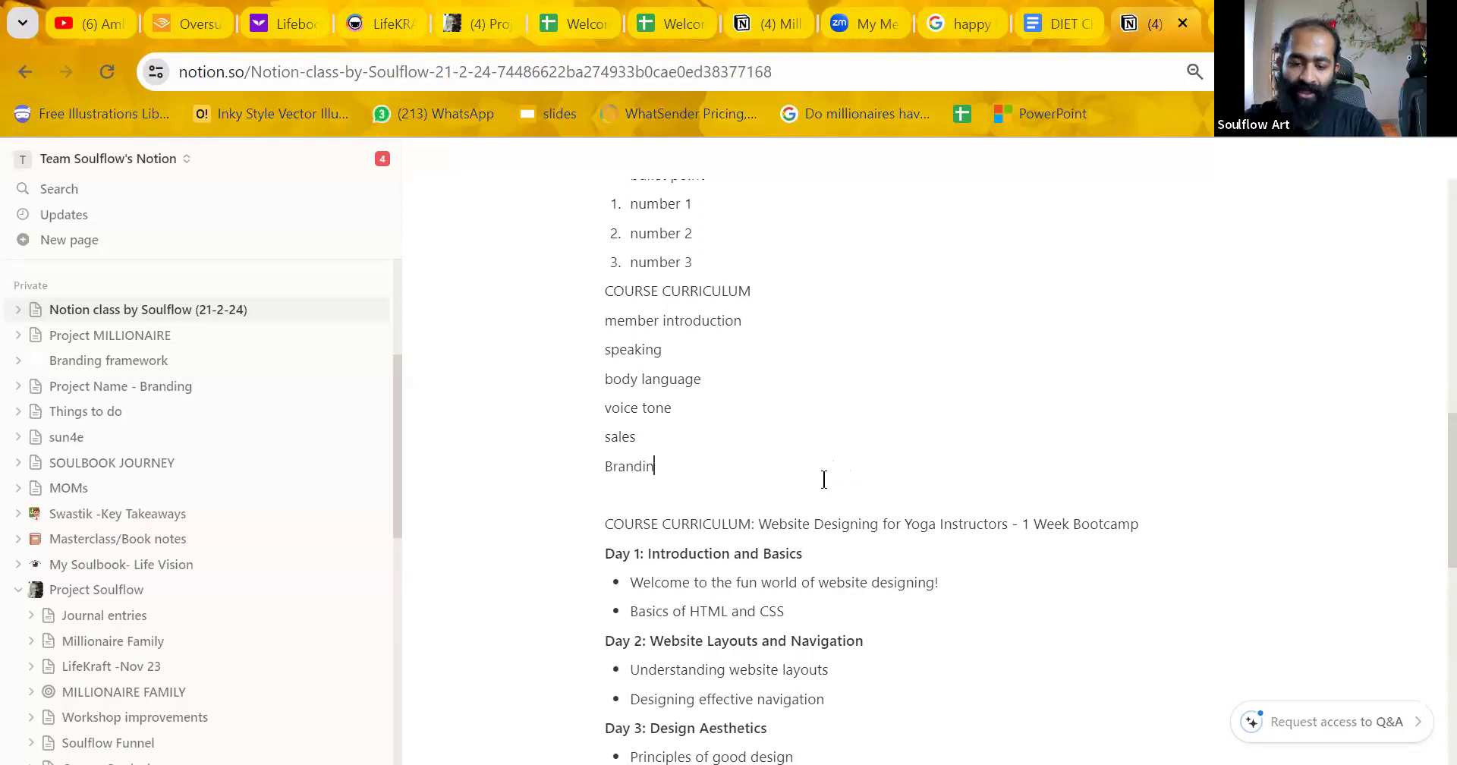
key("Return")
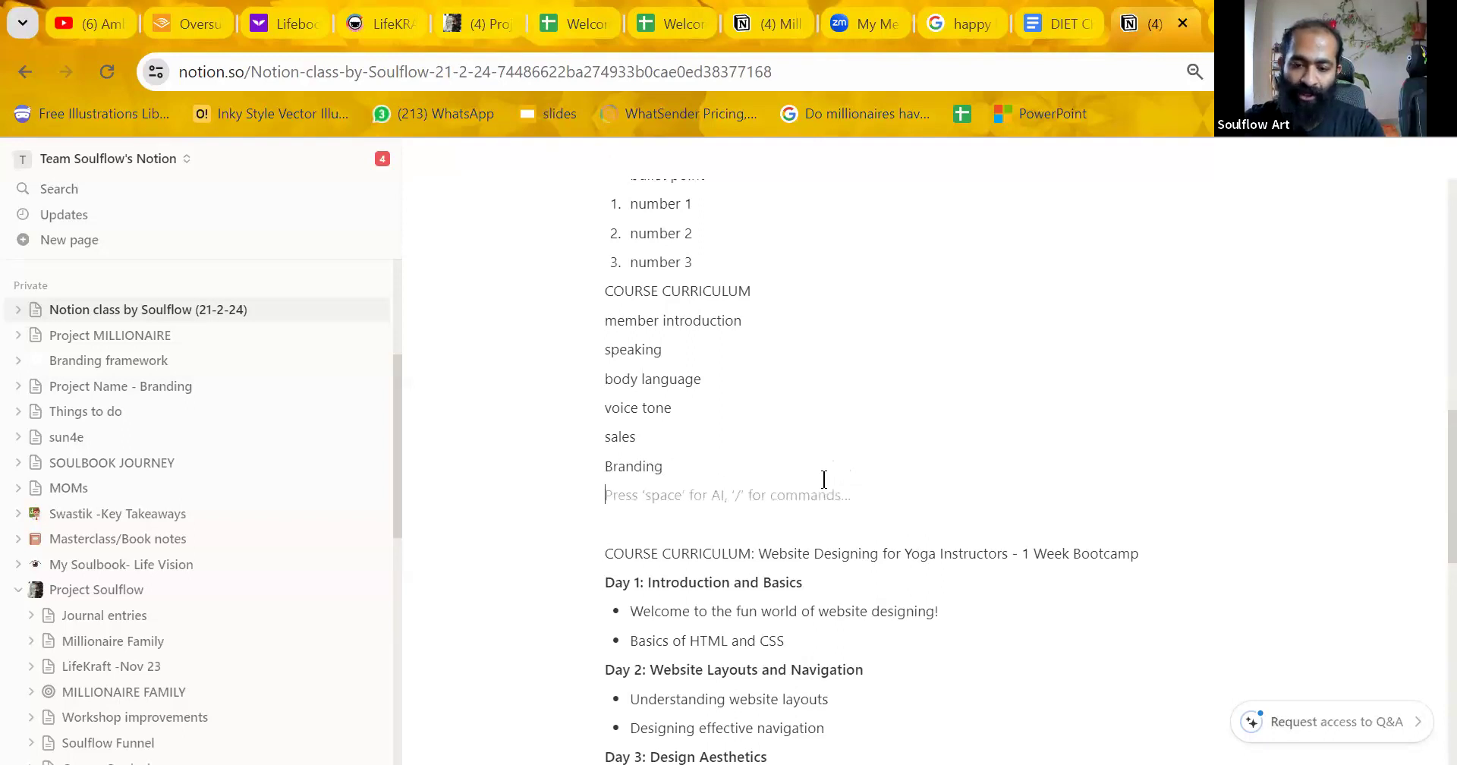
type("w")
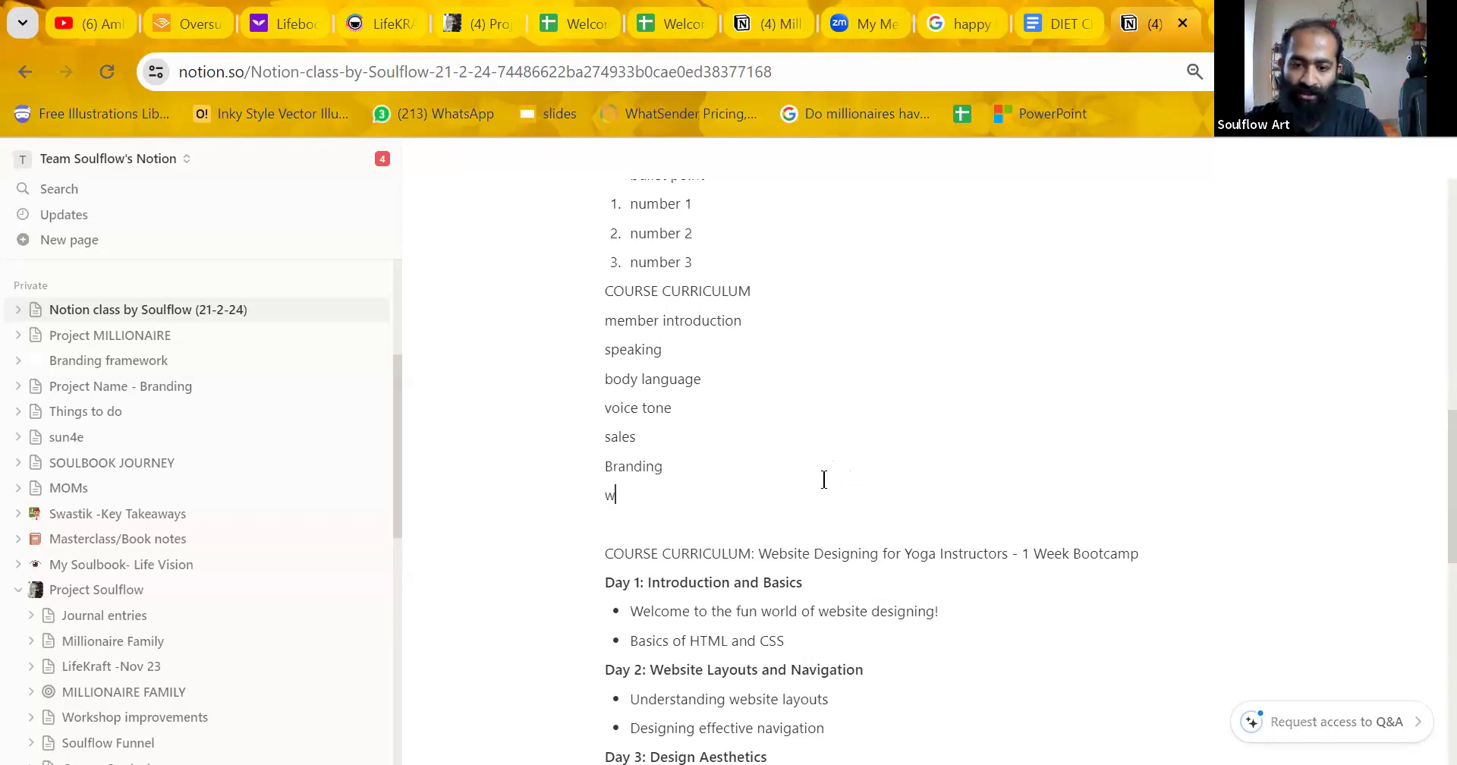
key("BackSpace")
type("niche")
key("Return")
type("why")
key("Return")
type("colors")
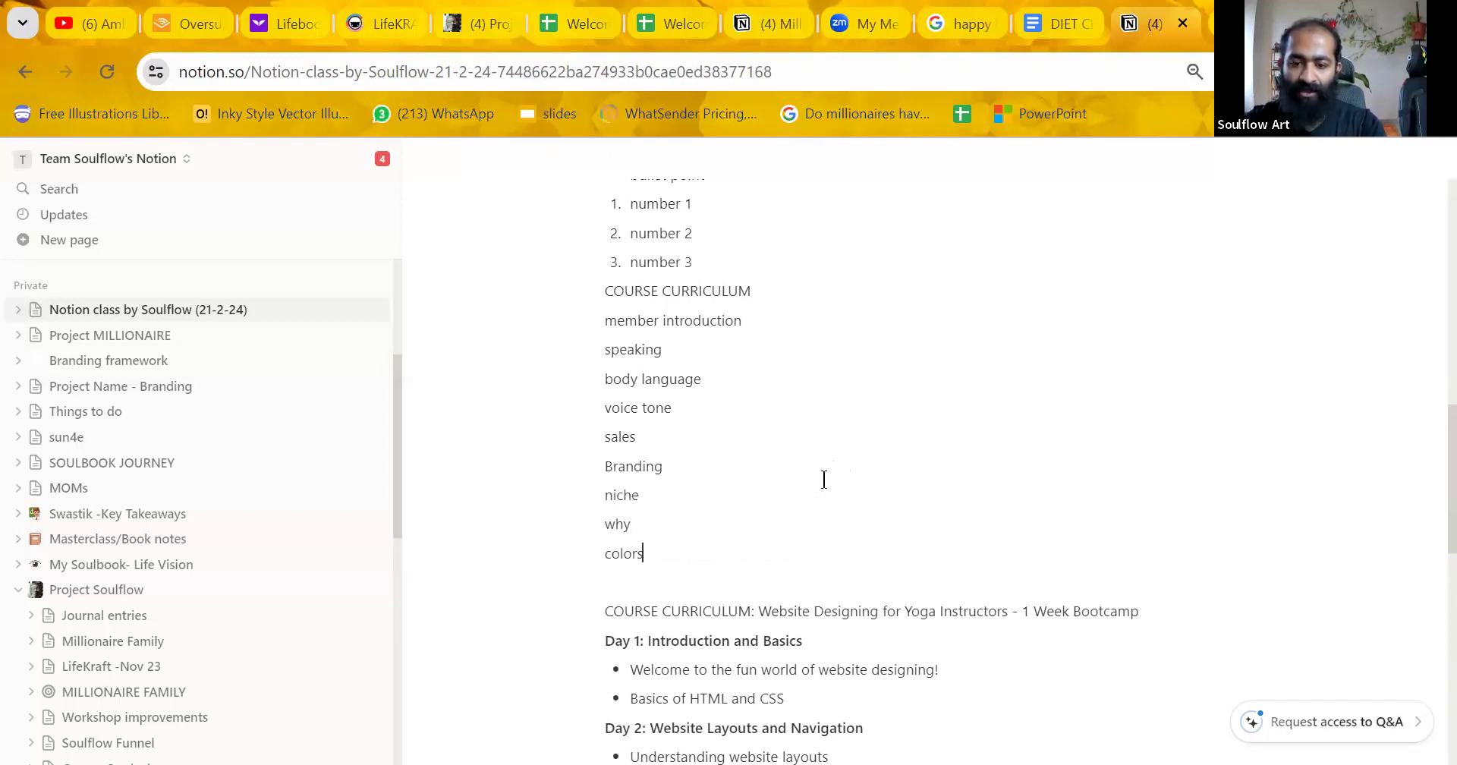
key("Return")
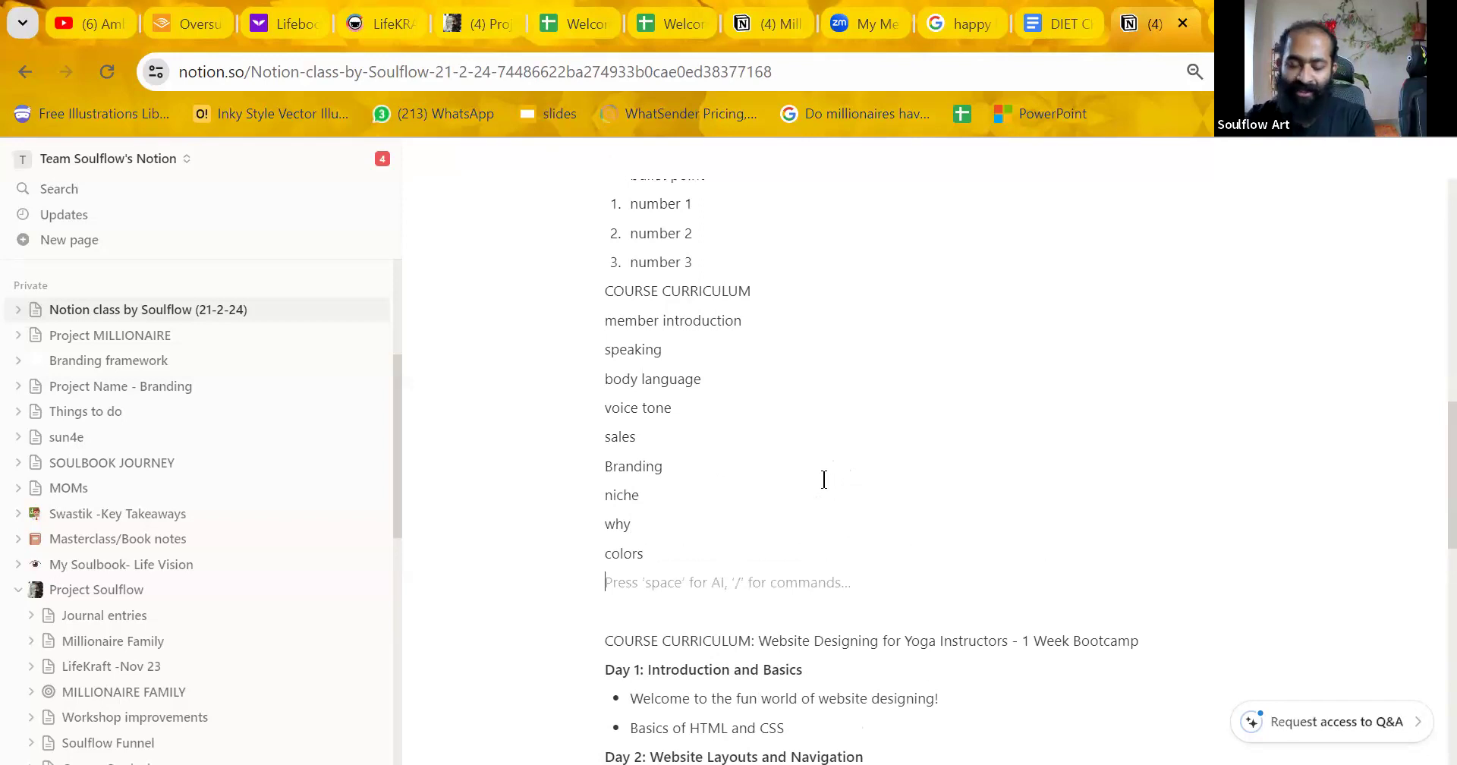
type("Fun")
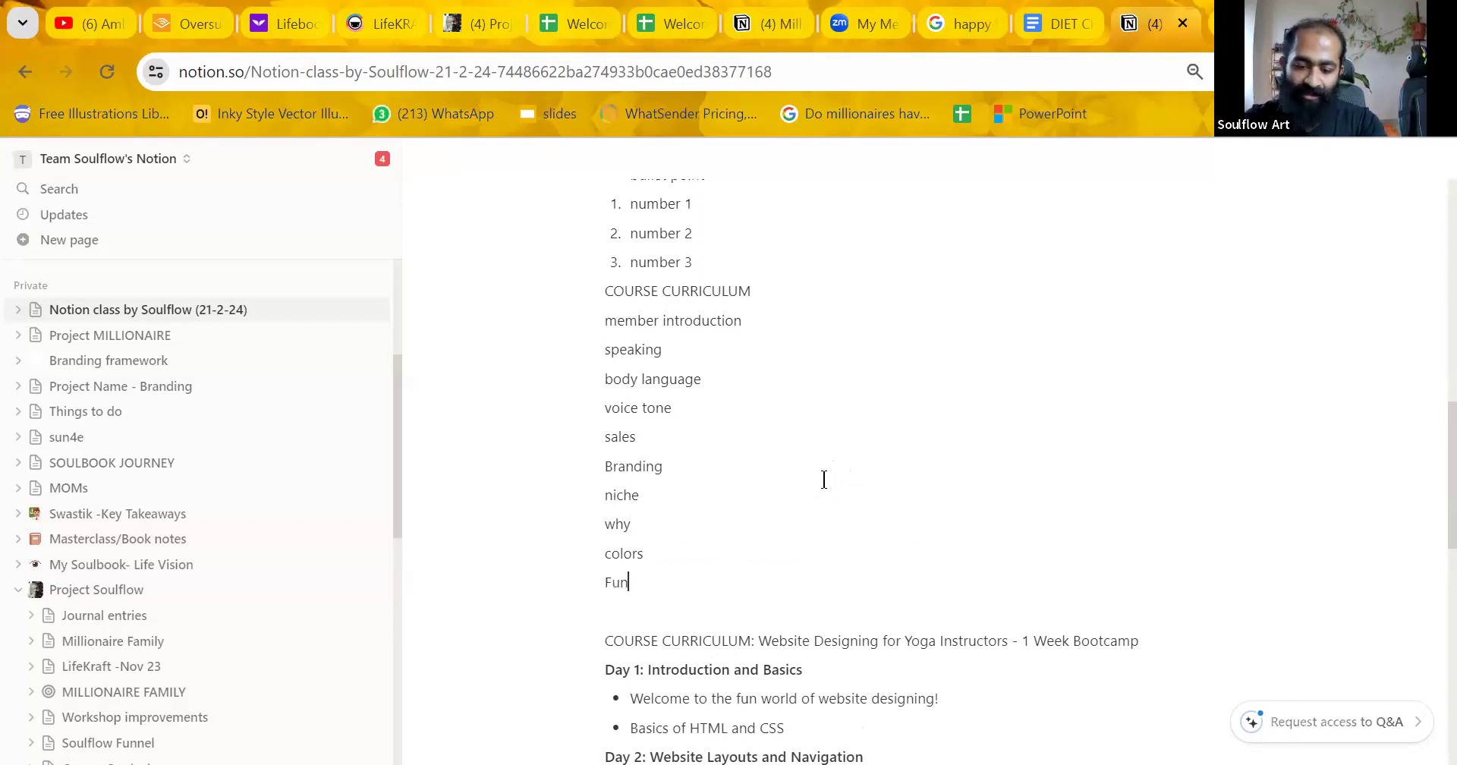
key("BackSpace")
key("BackSpace")
key("BackSpace")
key("BackSpace")
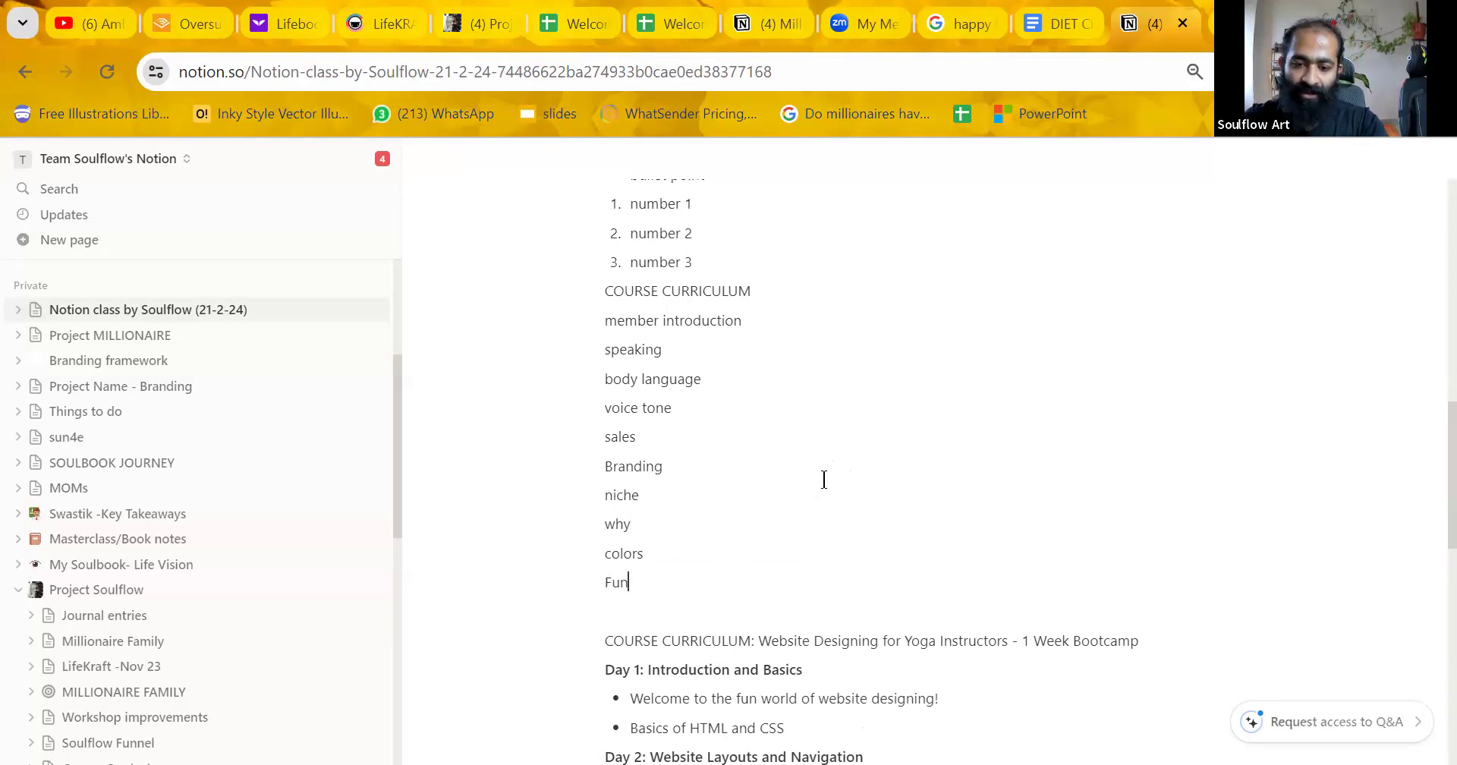
type("Extr")
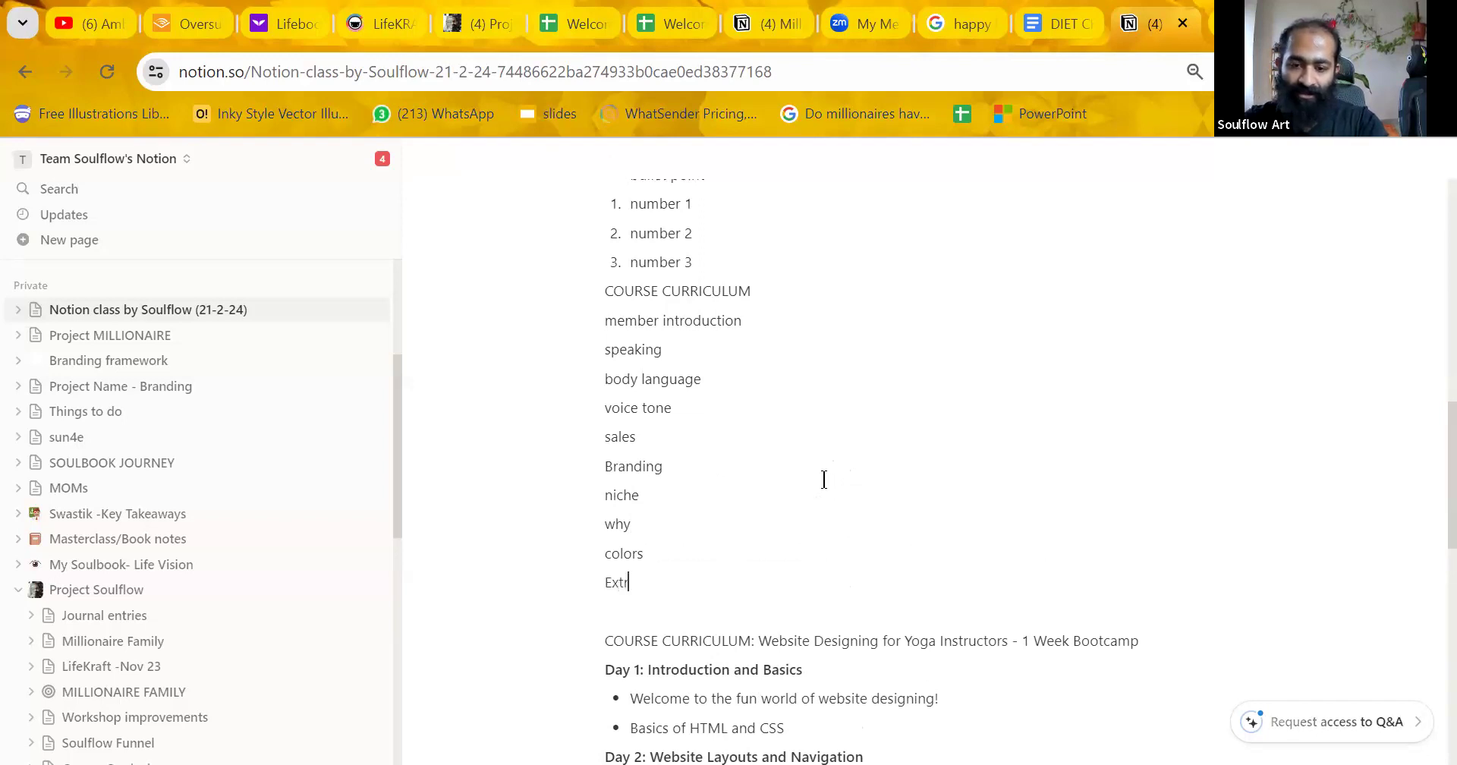
key("BackSpace")
key("BackSpace")
key("BackSpace")
key("BackSpace")
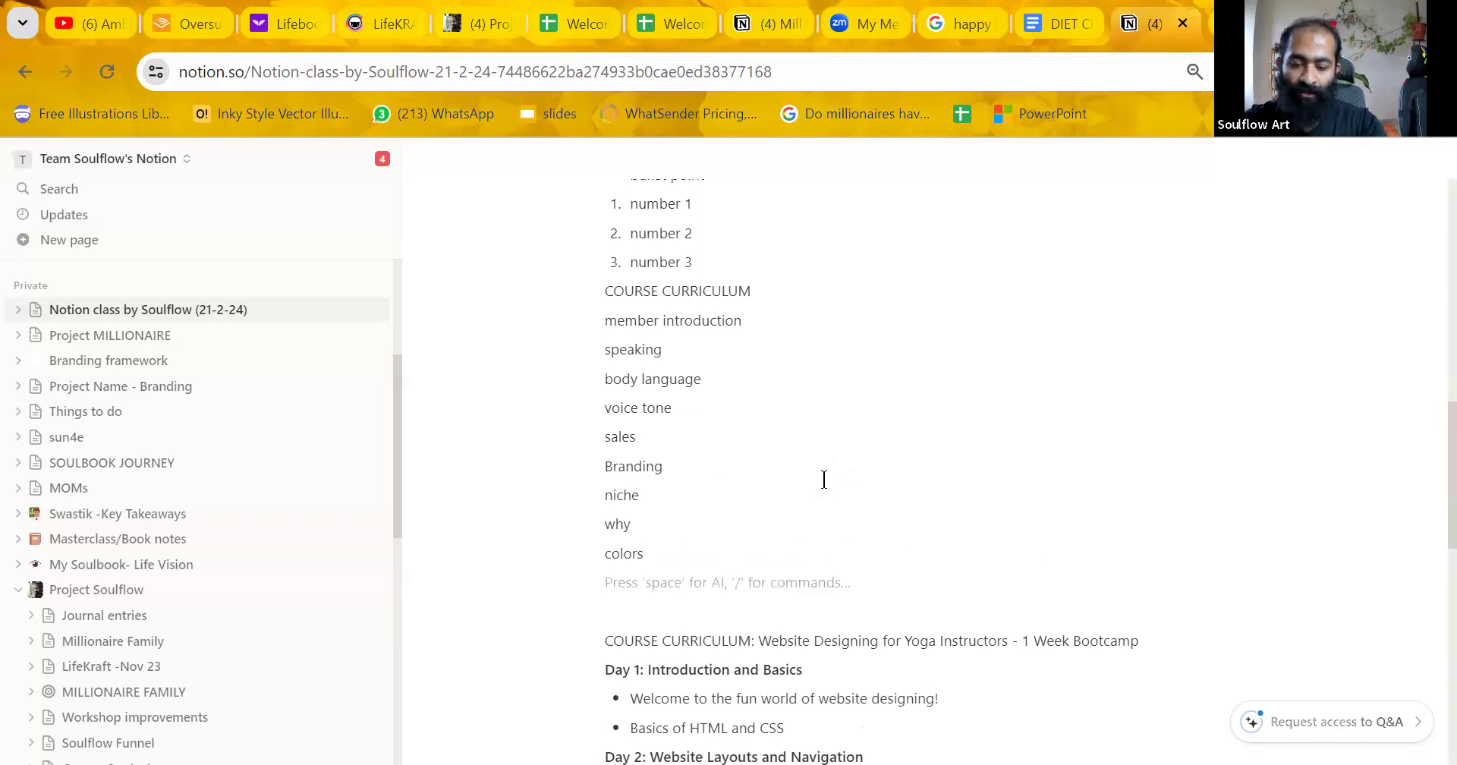
Add the lines "Fun activities", "breakout room" and "taskboard" below "colors".
type("Fun acti")
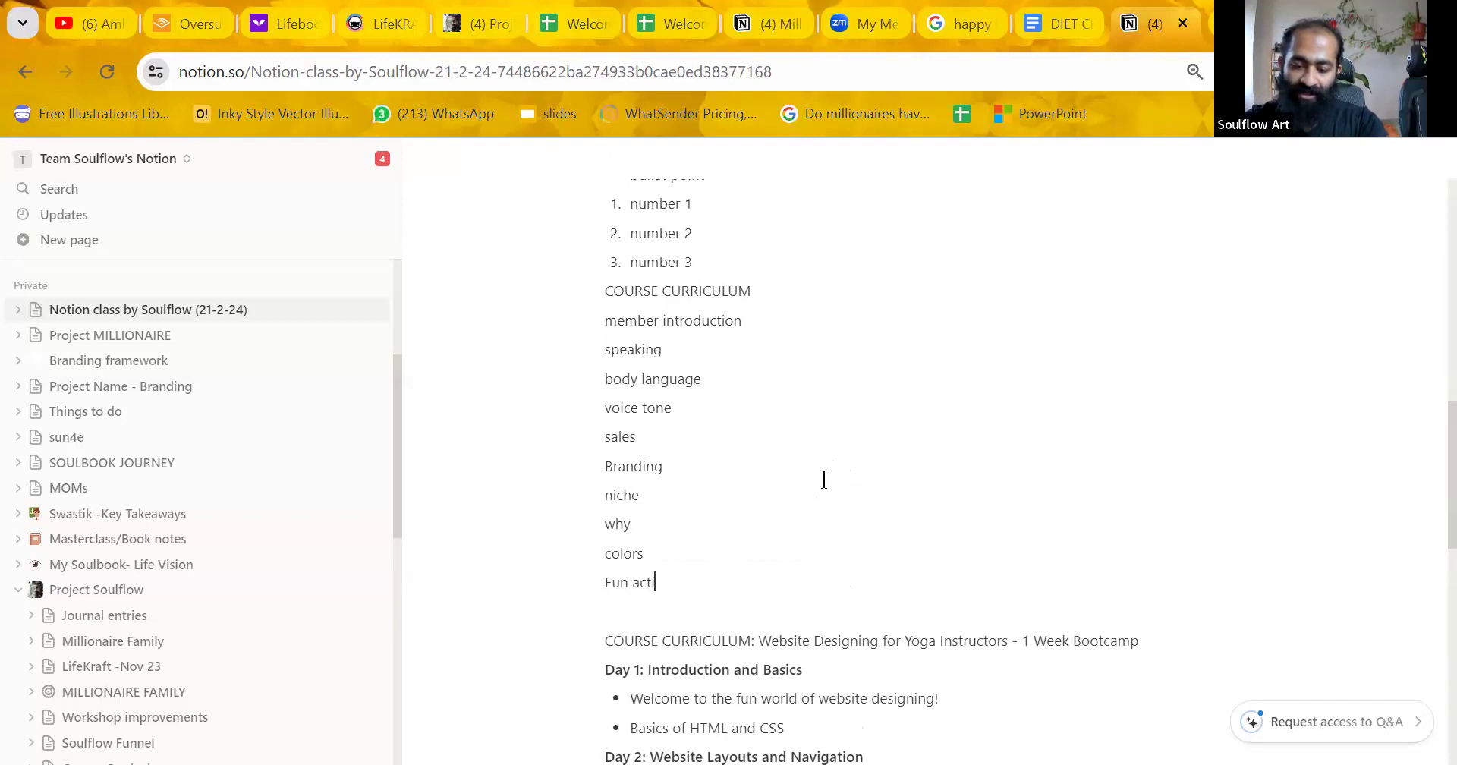
type("vities")
key("Return")
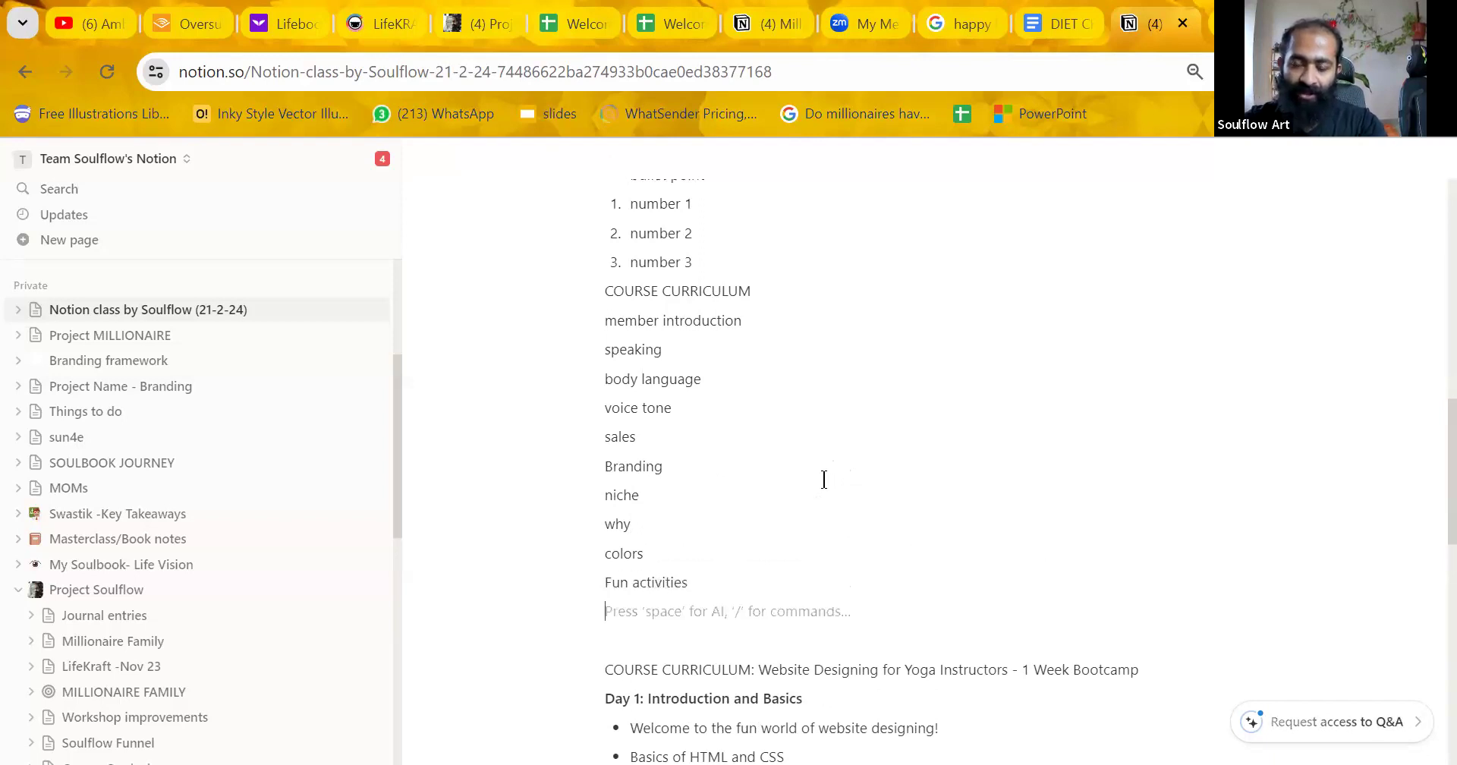
type("breakout")
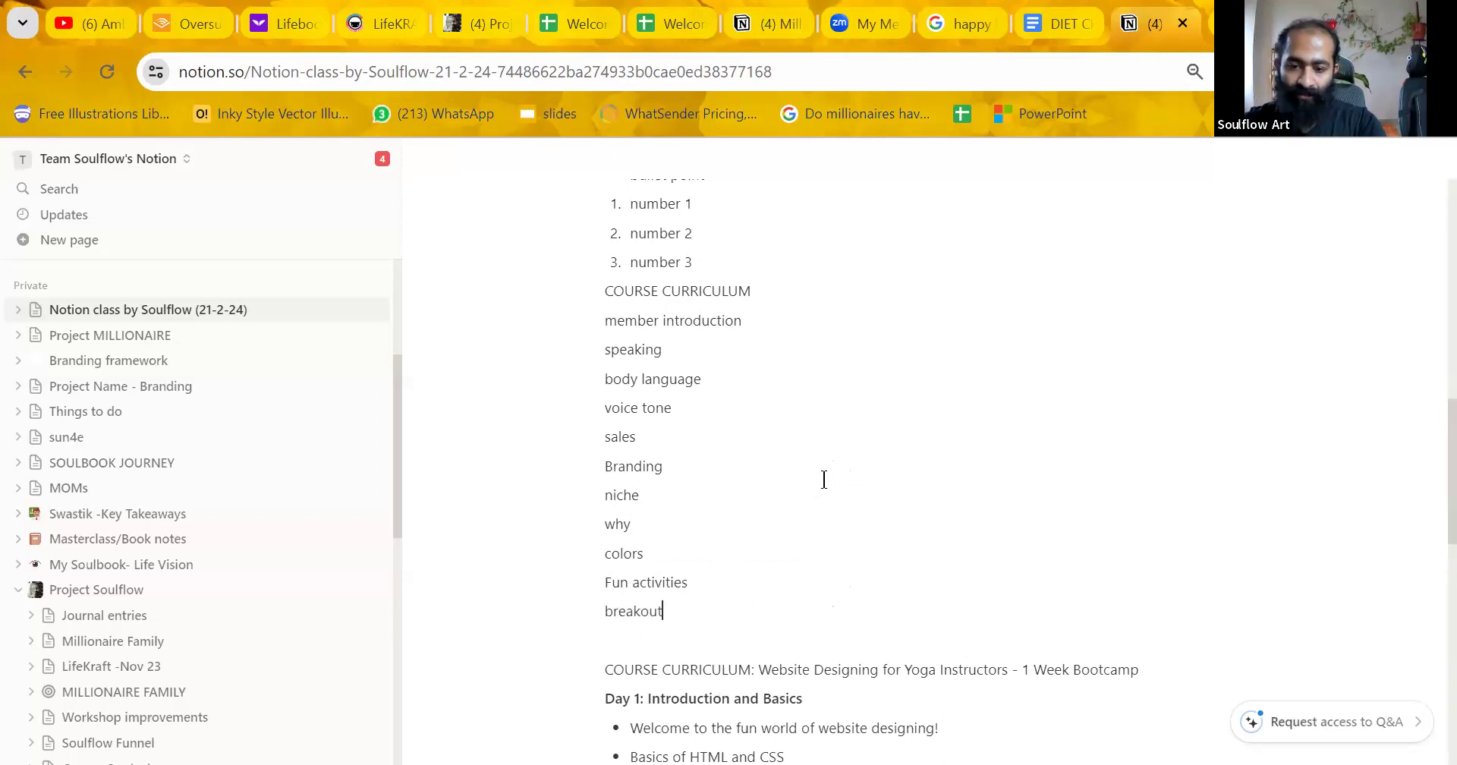
type(" room")
key("Return")
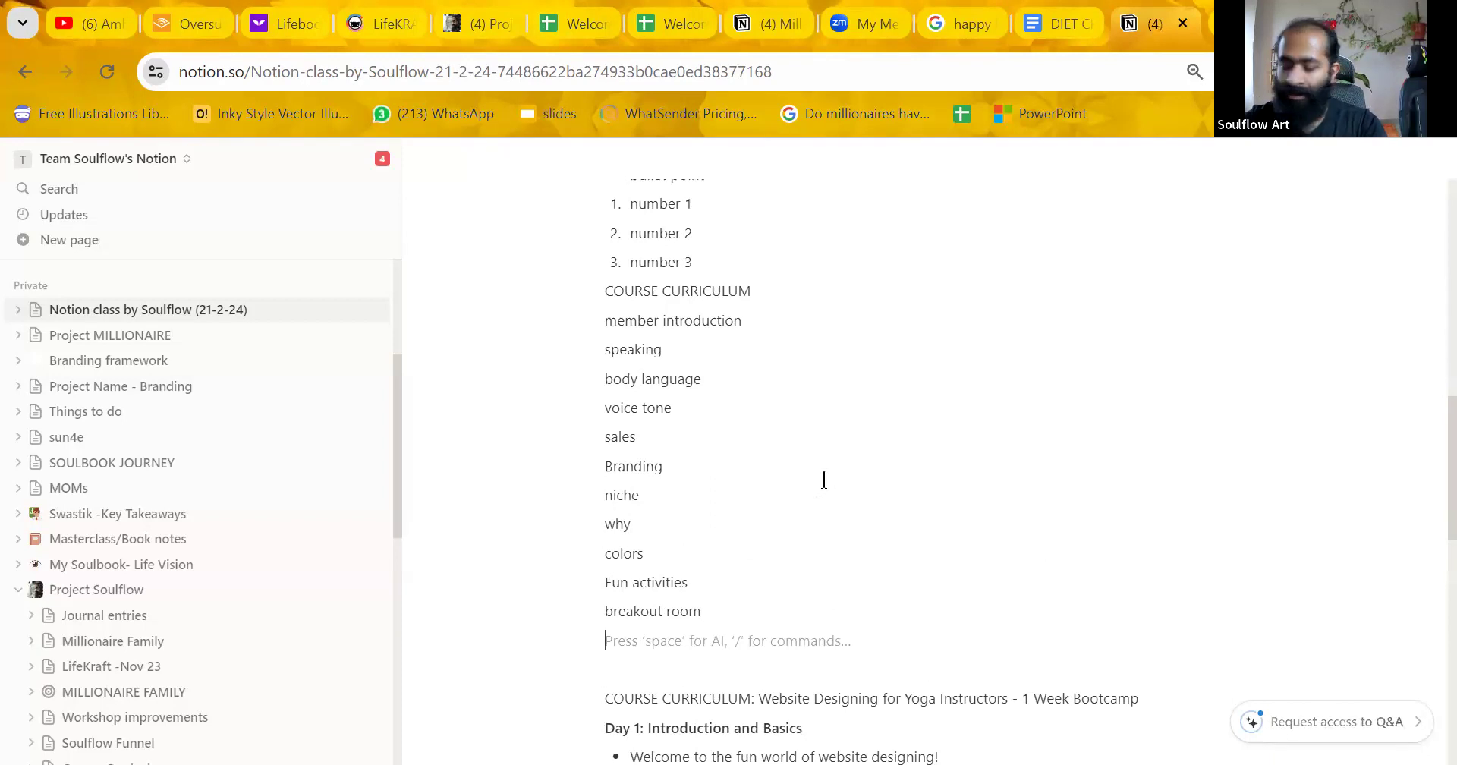
type("f")
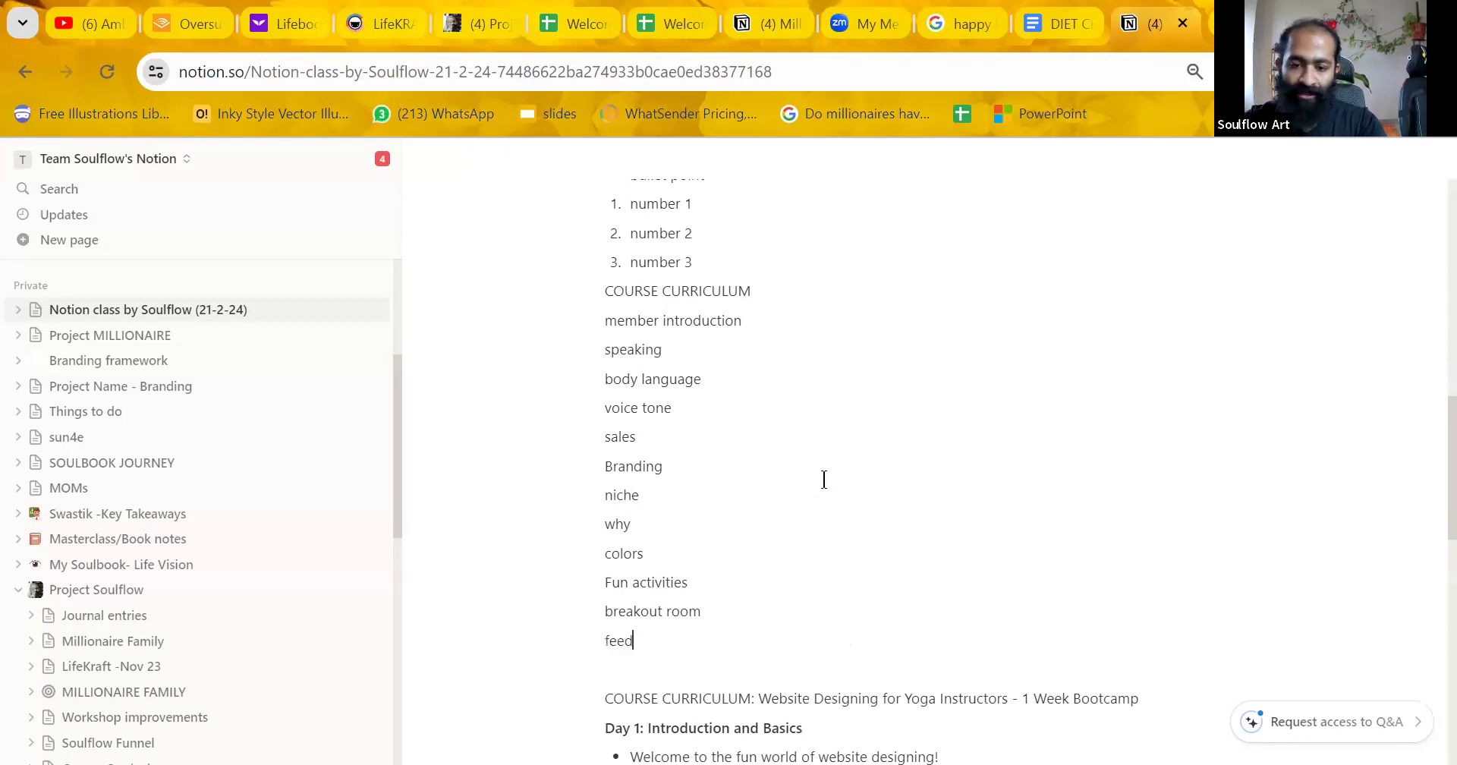
key("BackSpace")
type("taskboard")
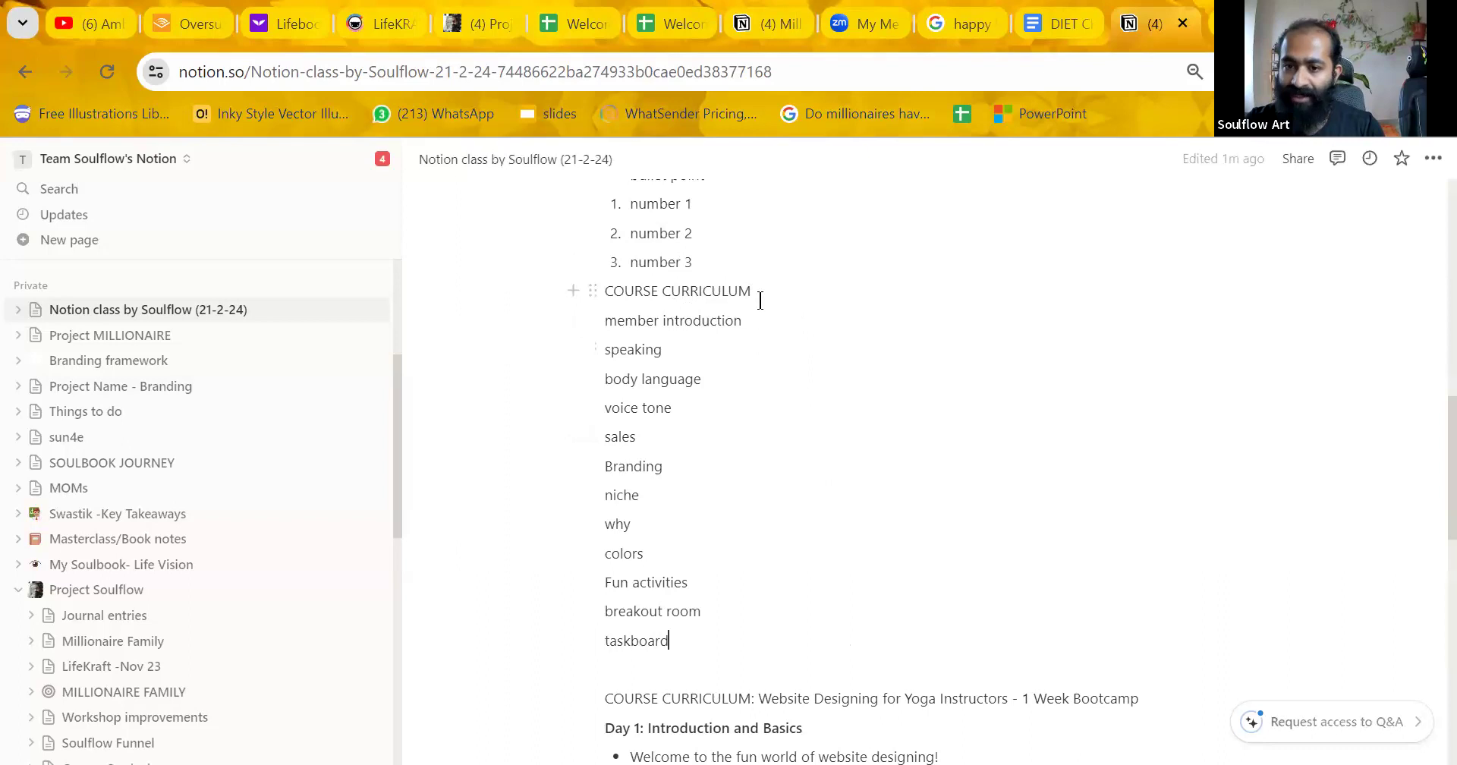
left_click_drag(756, 296, 586, 289)
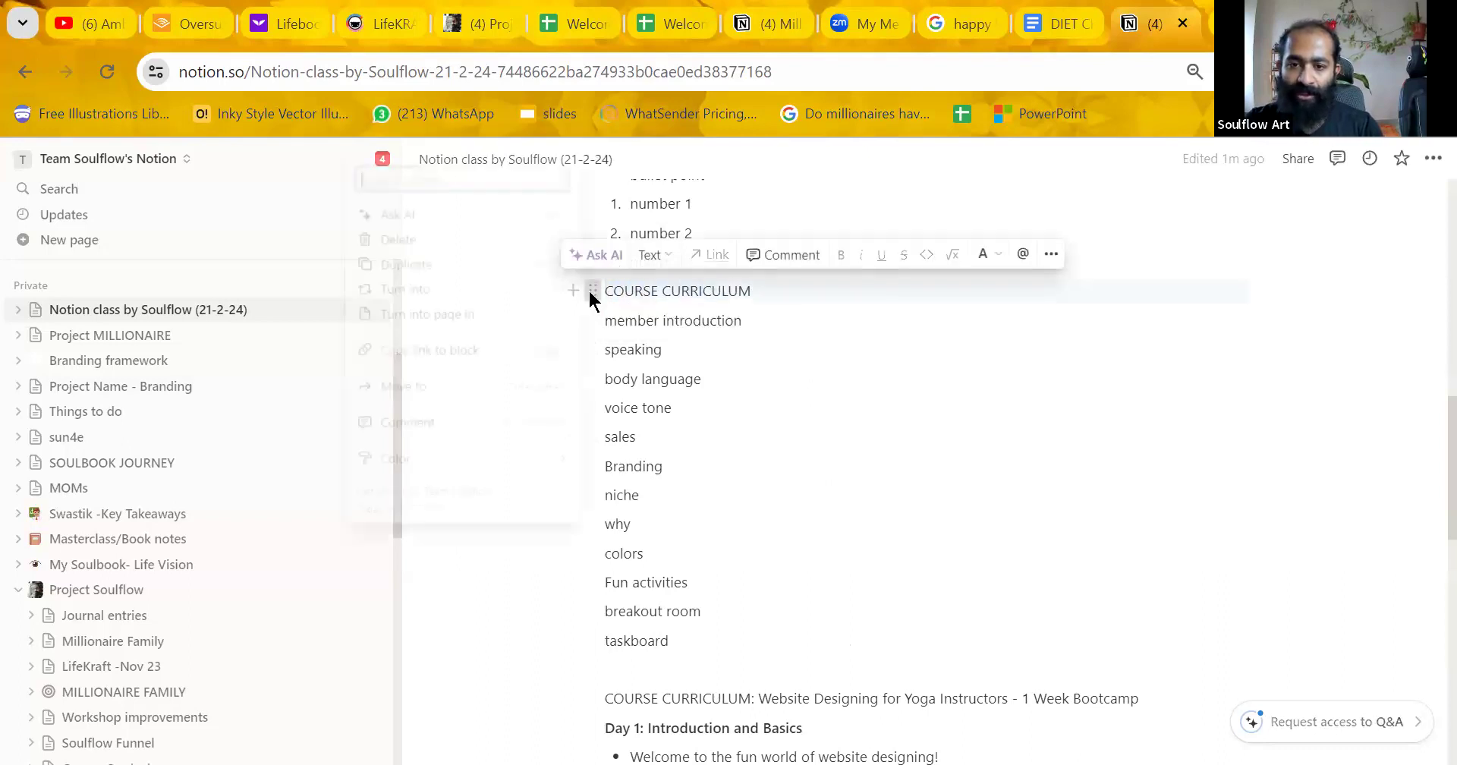
left_click(591, 291)
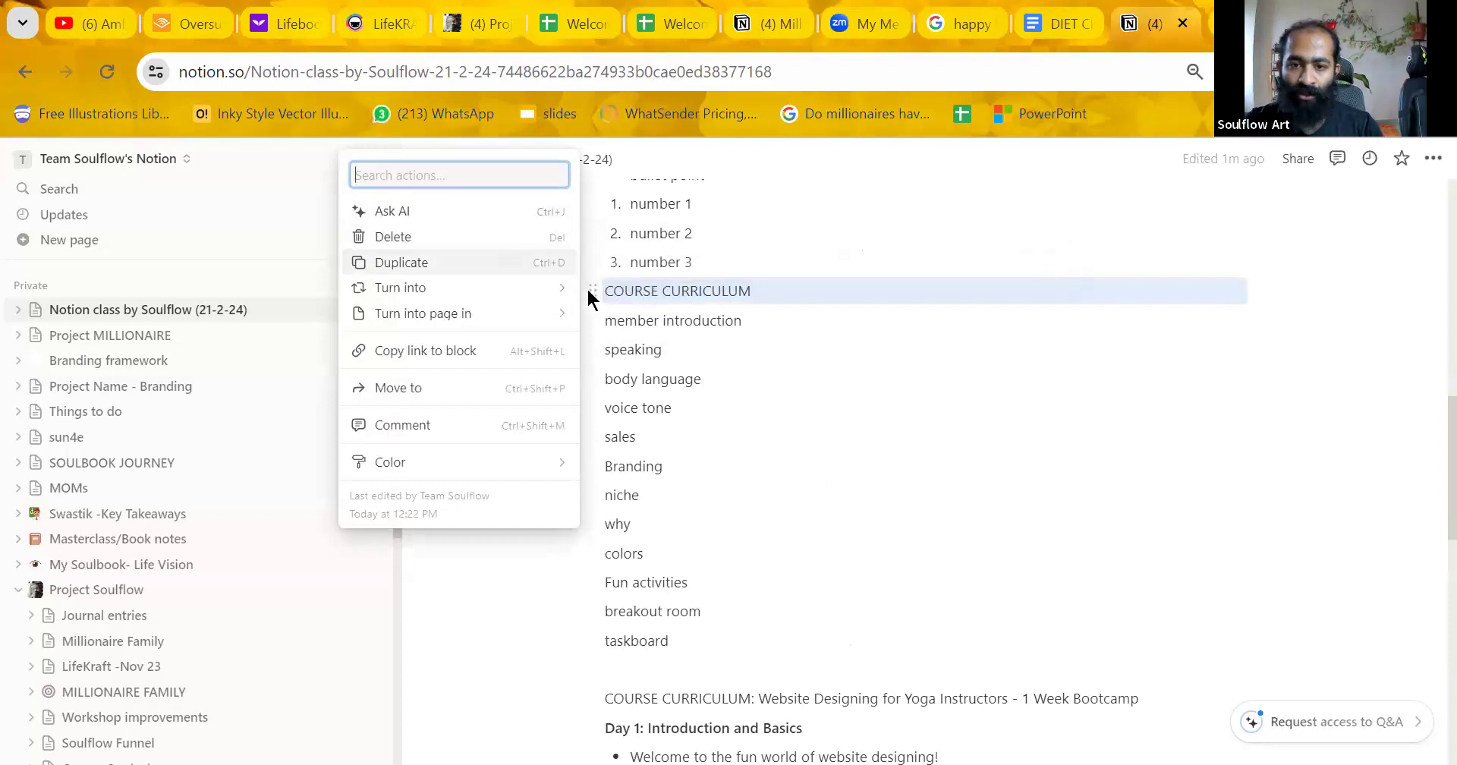
key("Escape")
Turn the short COURSE CURRICULUM line above the topic list into a Heading 1.
left_click_drag(756, 290, 599, 294)
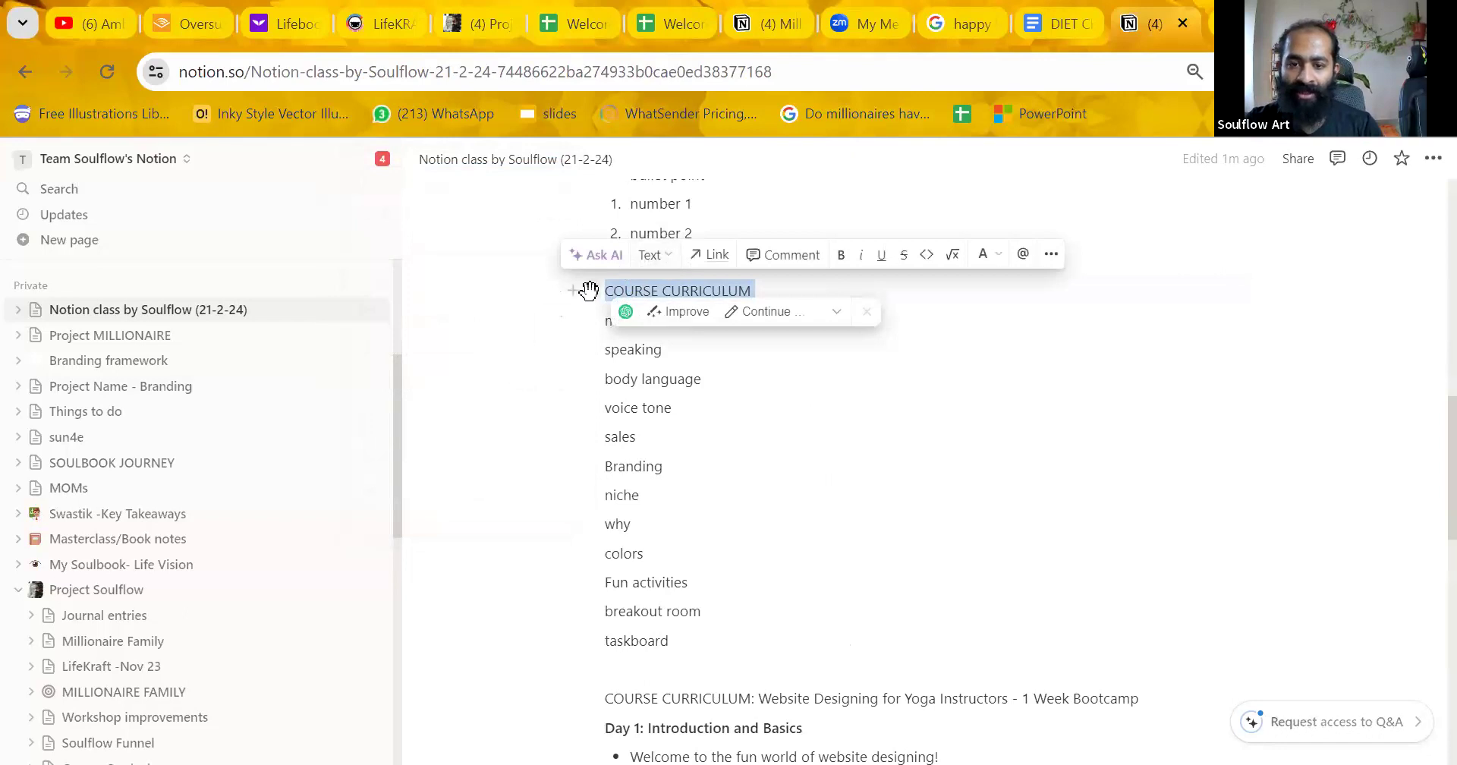
left_click(654, 255)
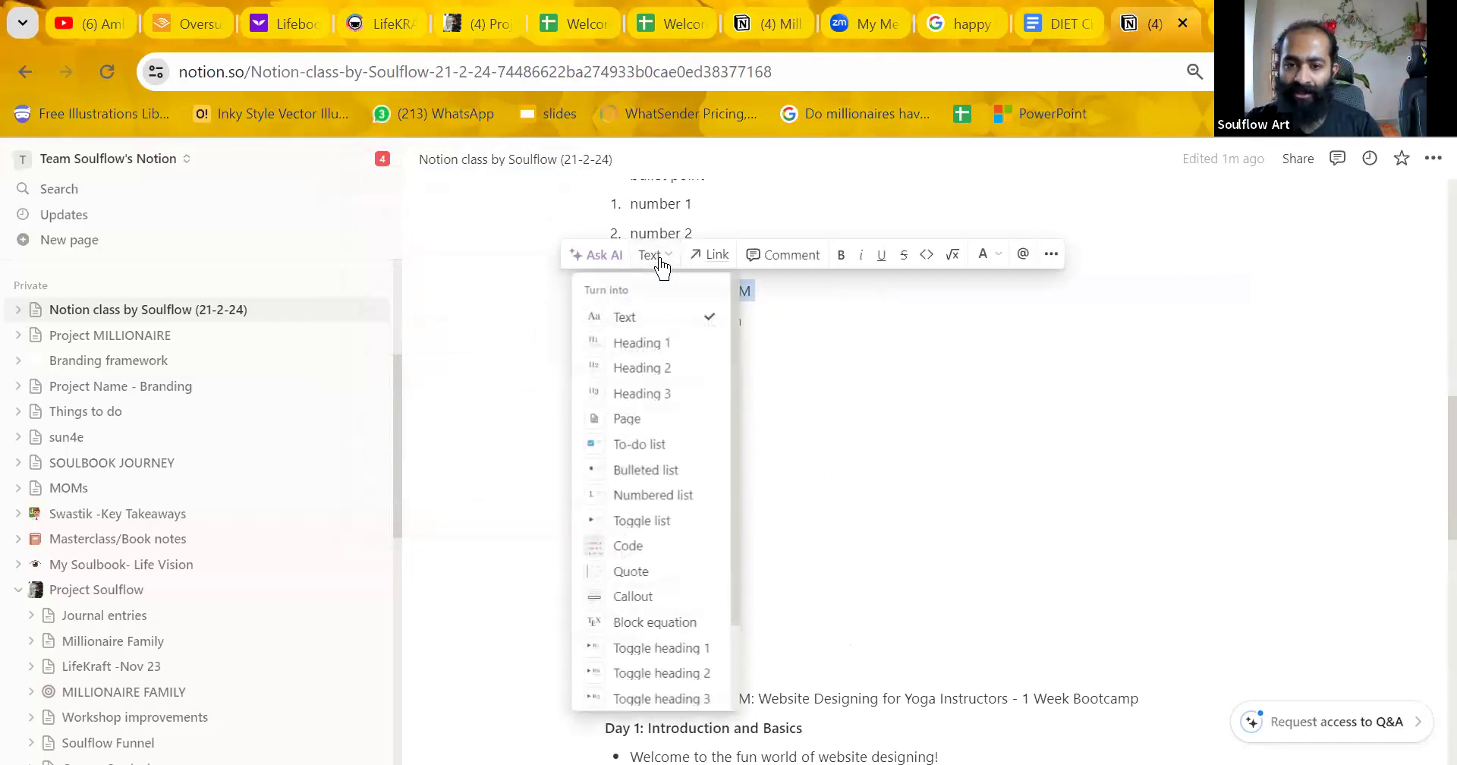
left_click(675, 343)
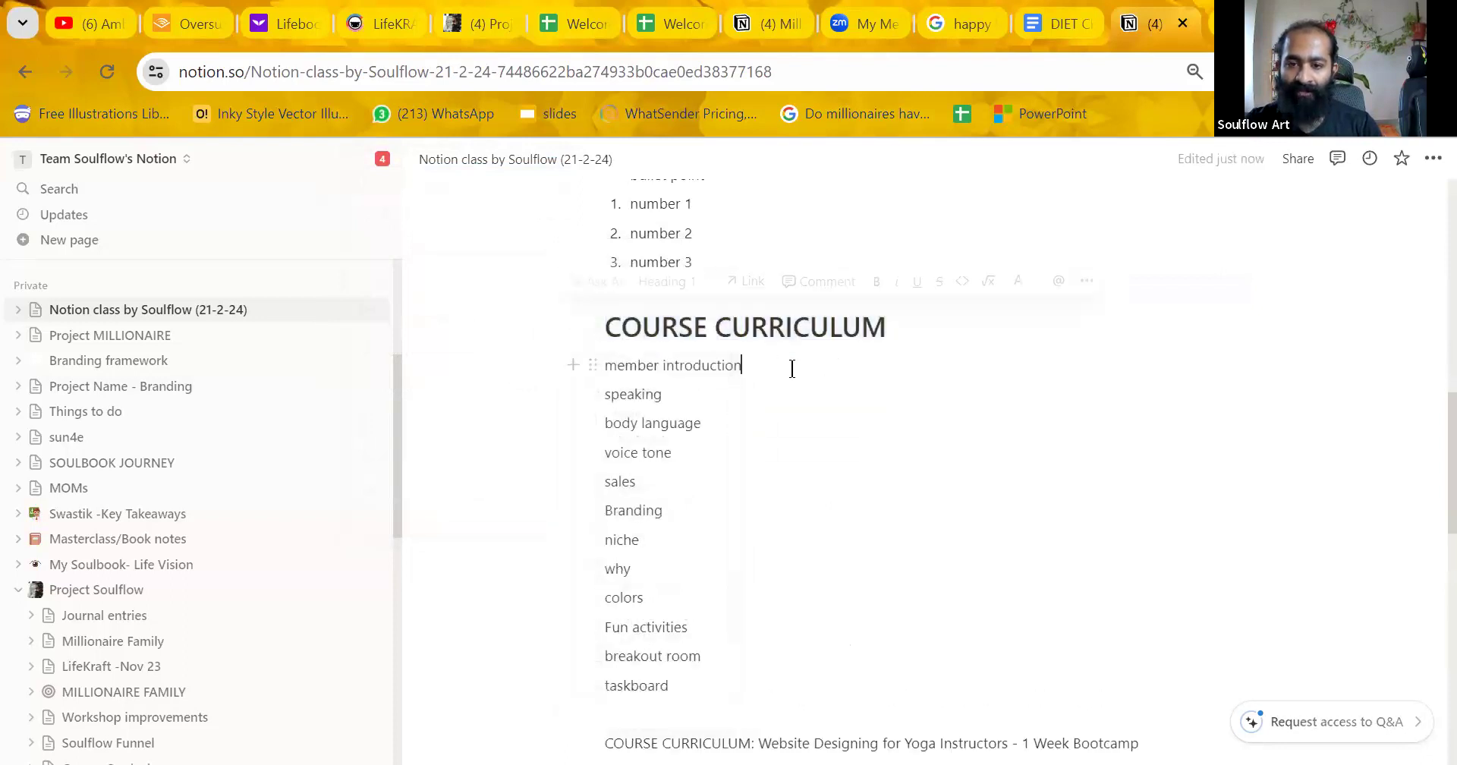
Turn the "member introduction" line below the COURSE CURRICULUM heading into a Heading 3.
left_click_drag(735, 366, 600, 366)
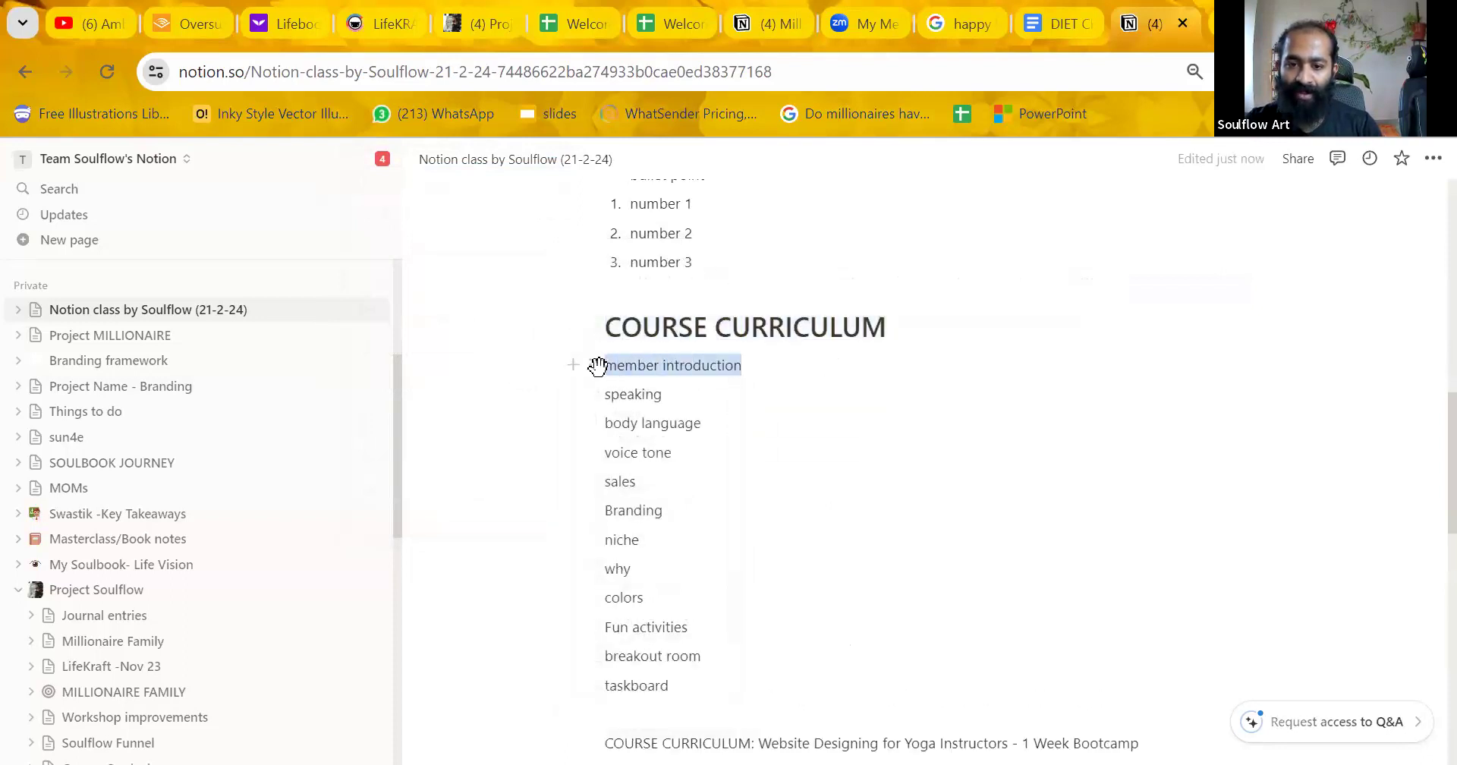
left_click(652, 328)
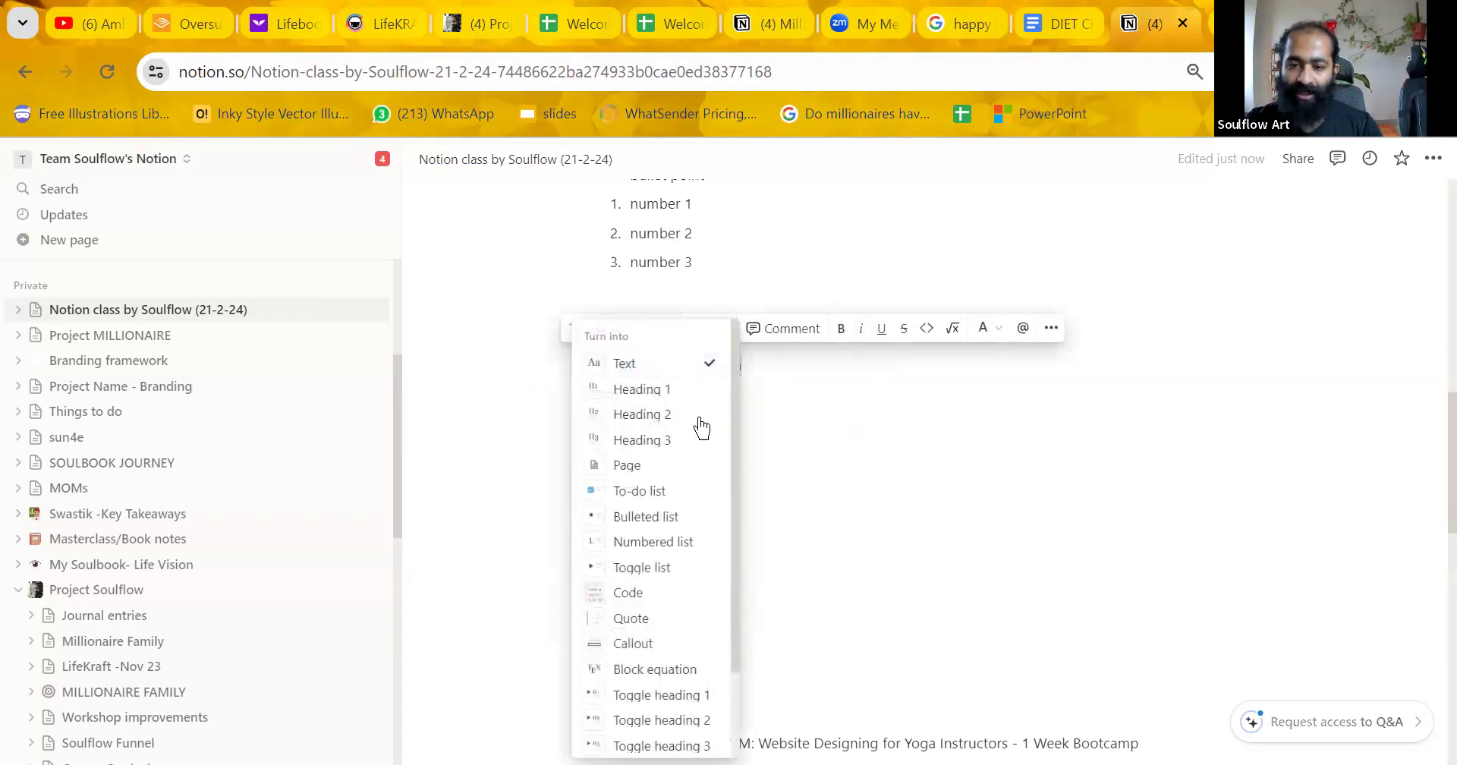
left_click(694, 442)
left_click(718, 438)
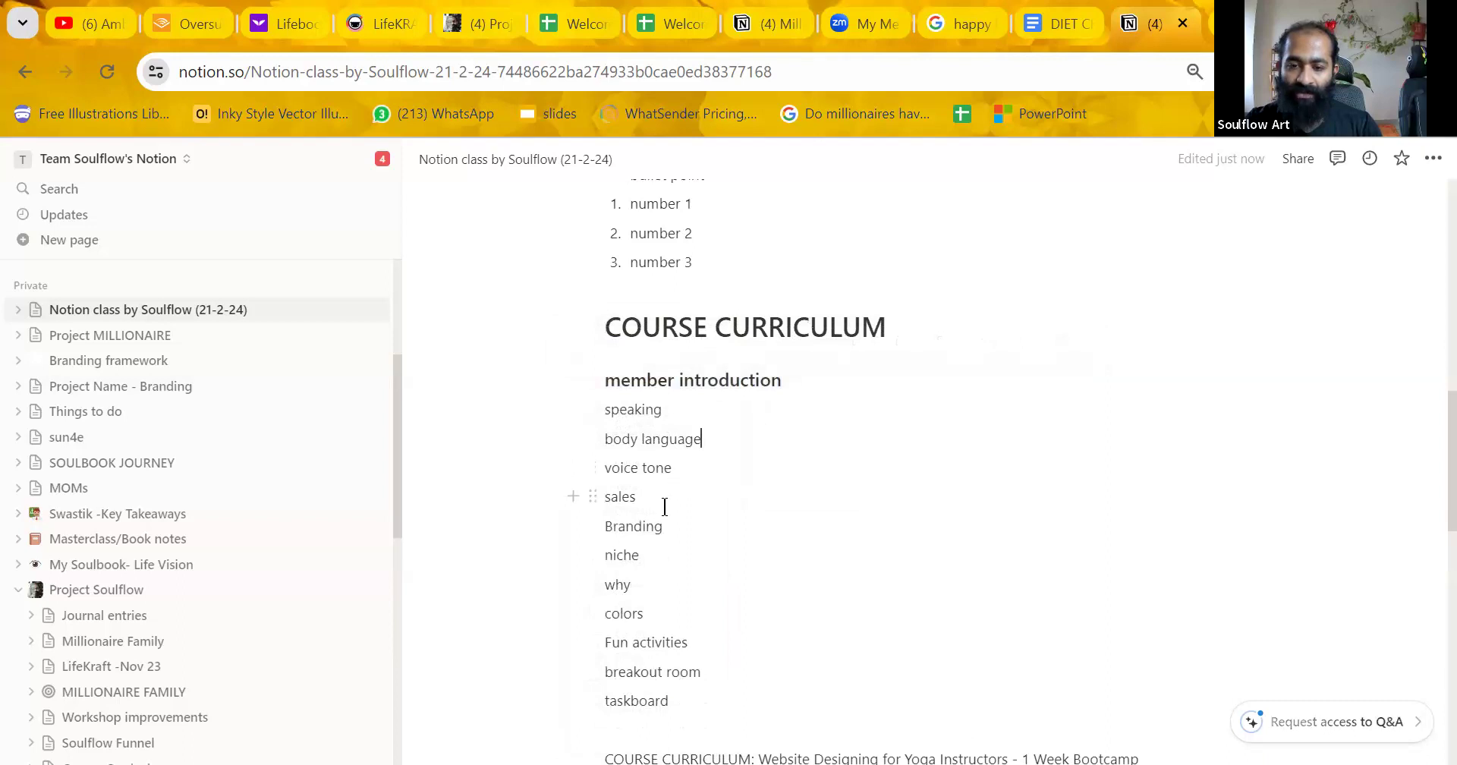
Turn the four lines from "speaking" to "sales" into a numbered list.
left_click_drag(636, 497, 605, 409)
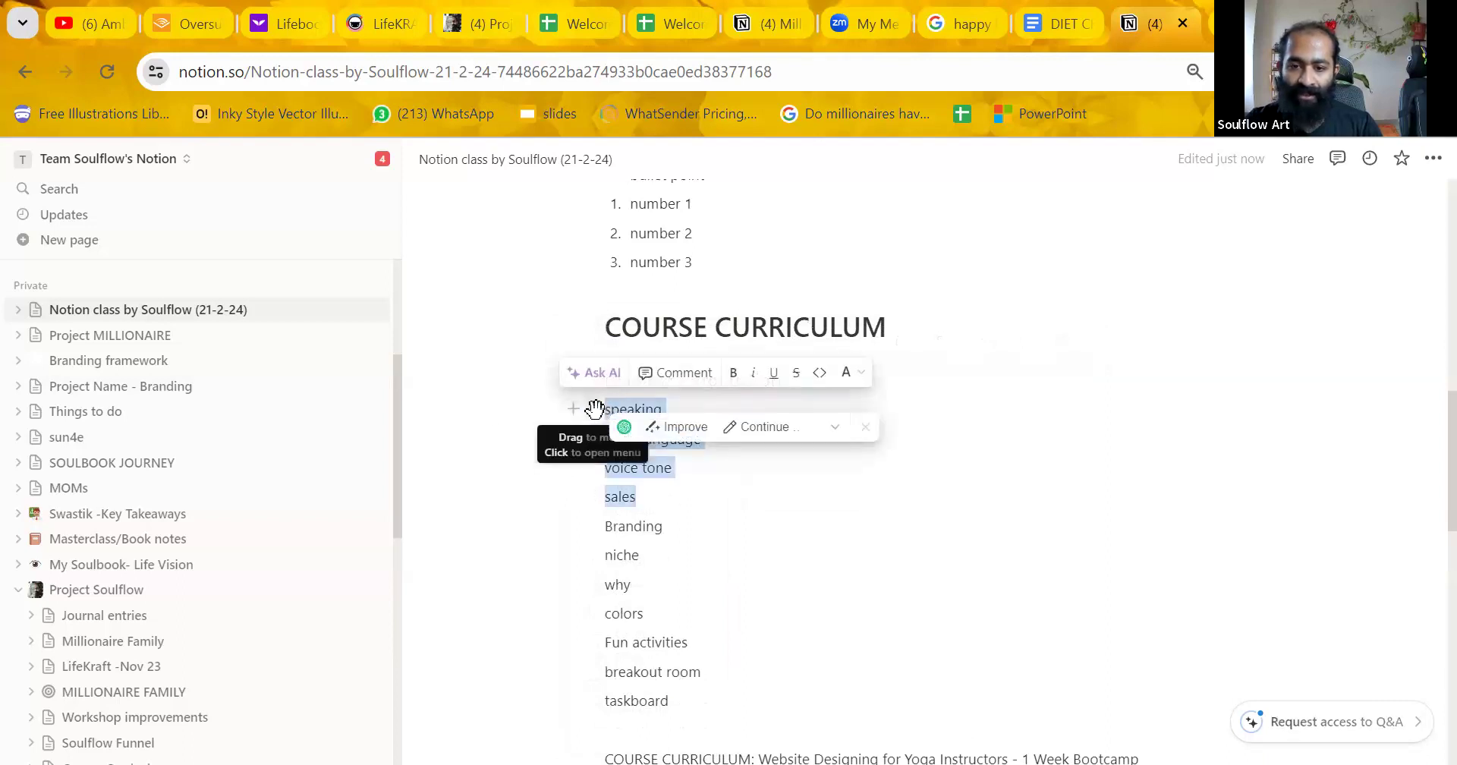
left_click(593, 408)
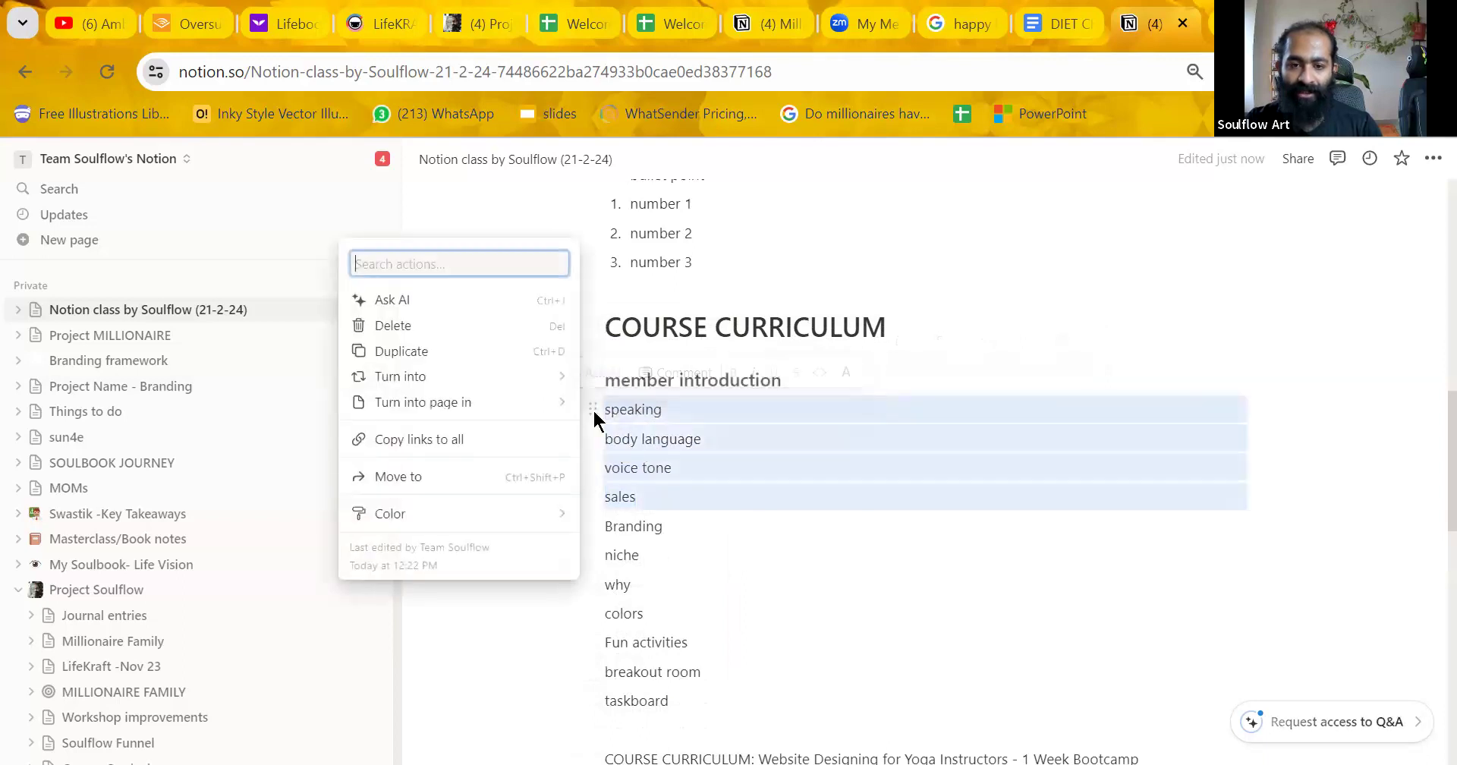
mouse_move(512, 376)
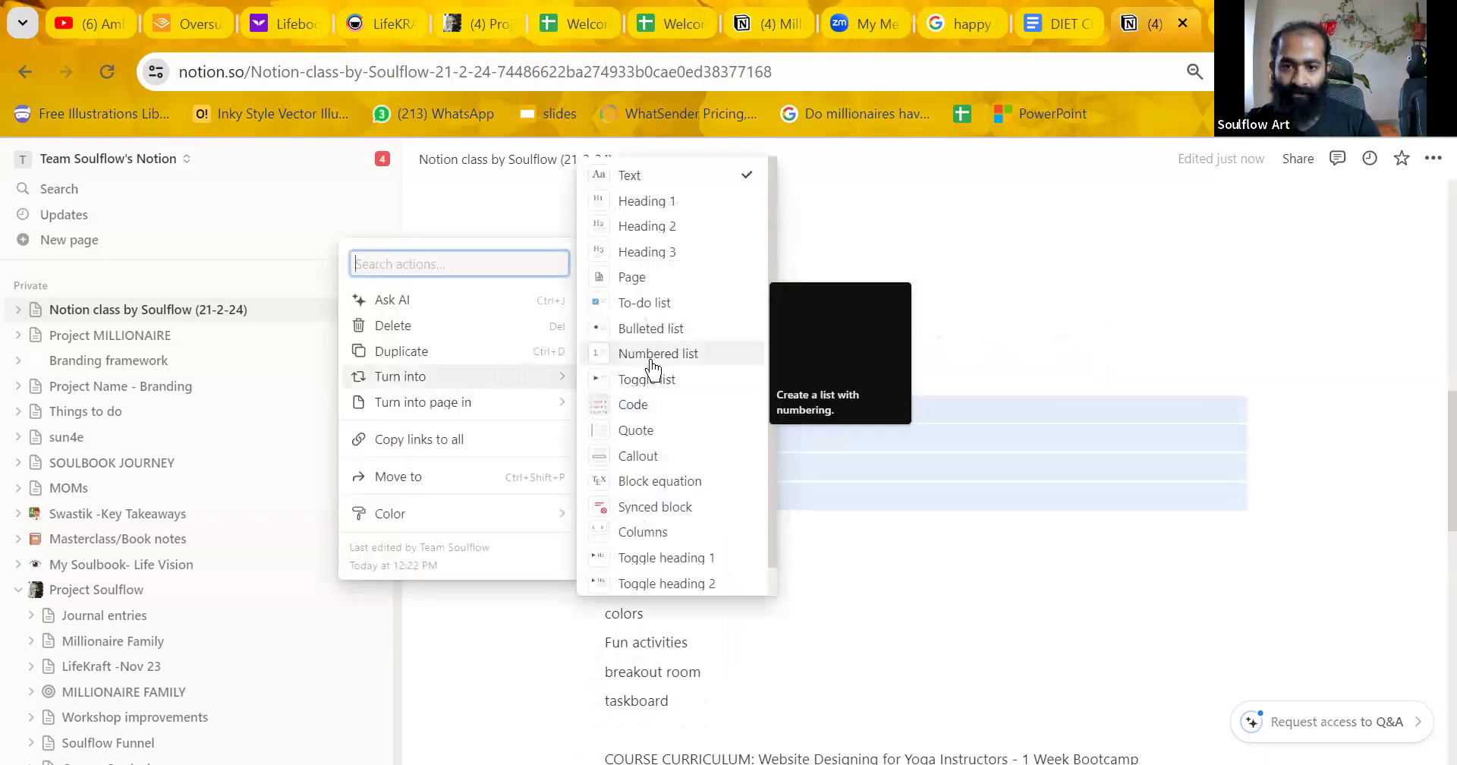
left_click(614, 353)
left_click(757, 503)
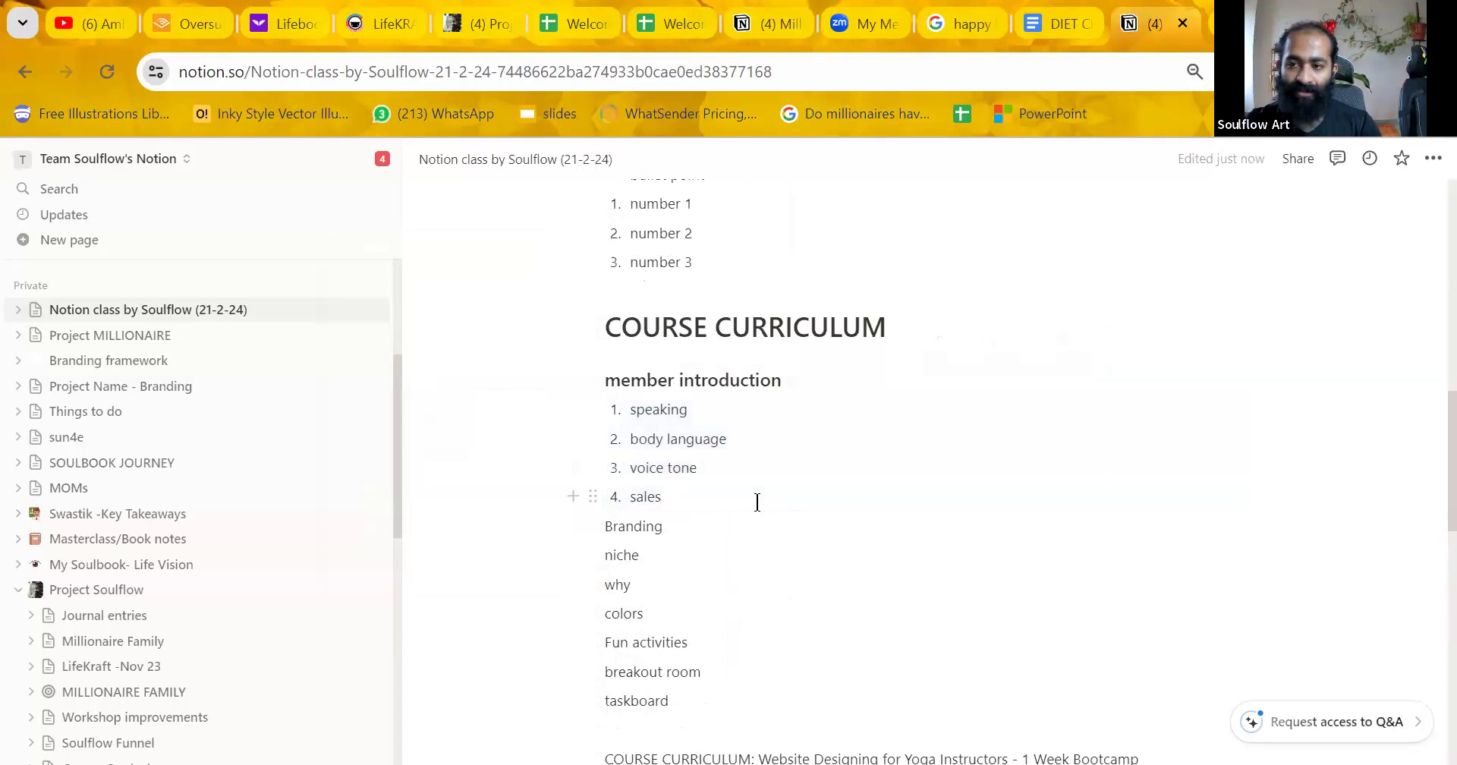
Try the Improve writing suggestion on the numbered items from "speaking" to "sales" and dismiss it without replacing the text.
left_click_drag(756, 502, 630, 410)
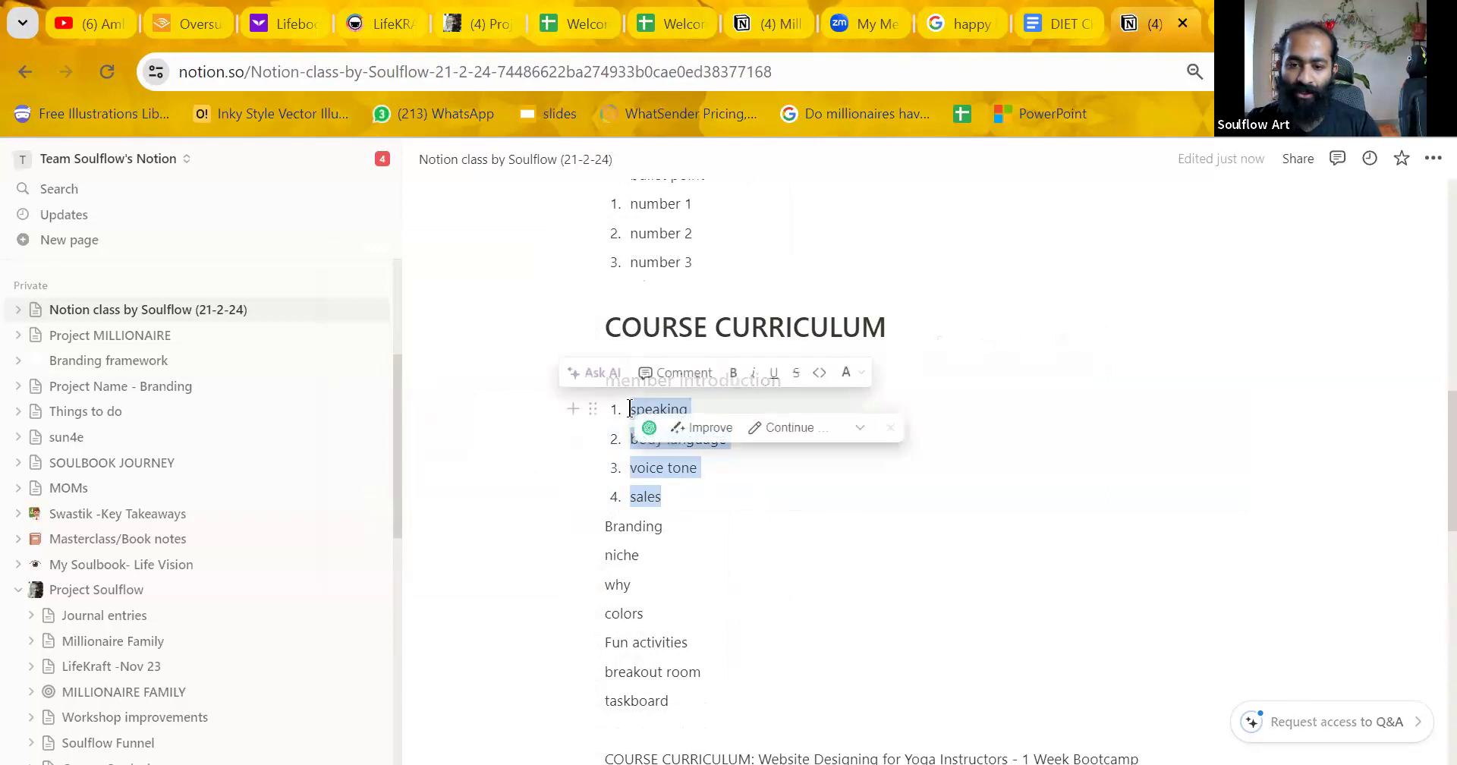
left_click(713, 428)
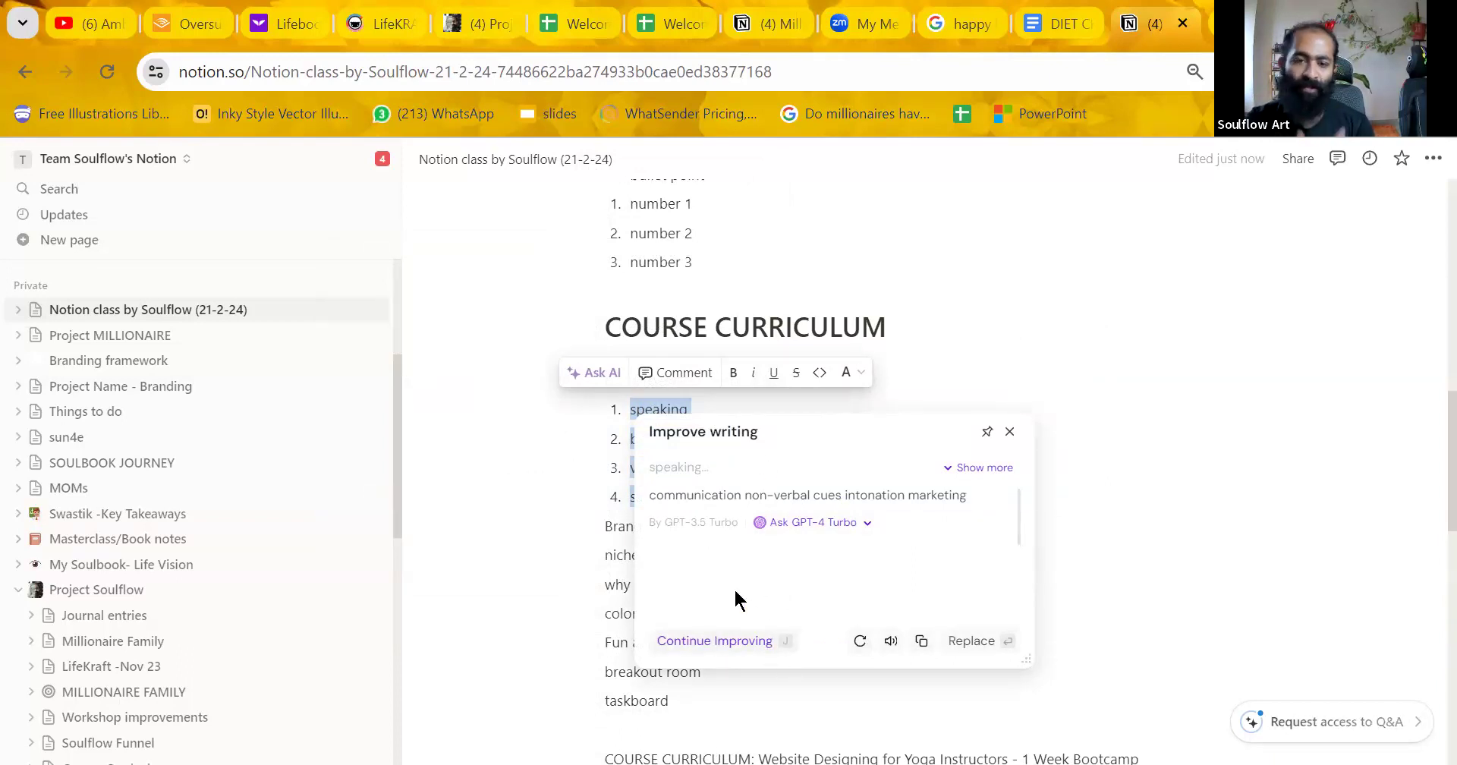
left_click(1010, 431)
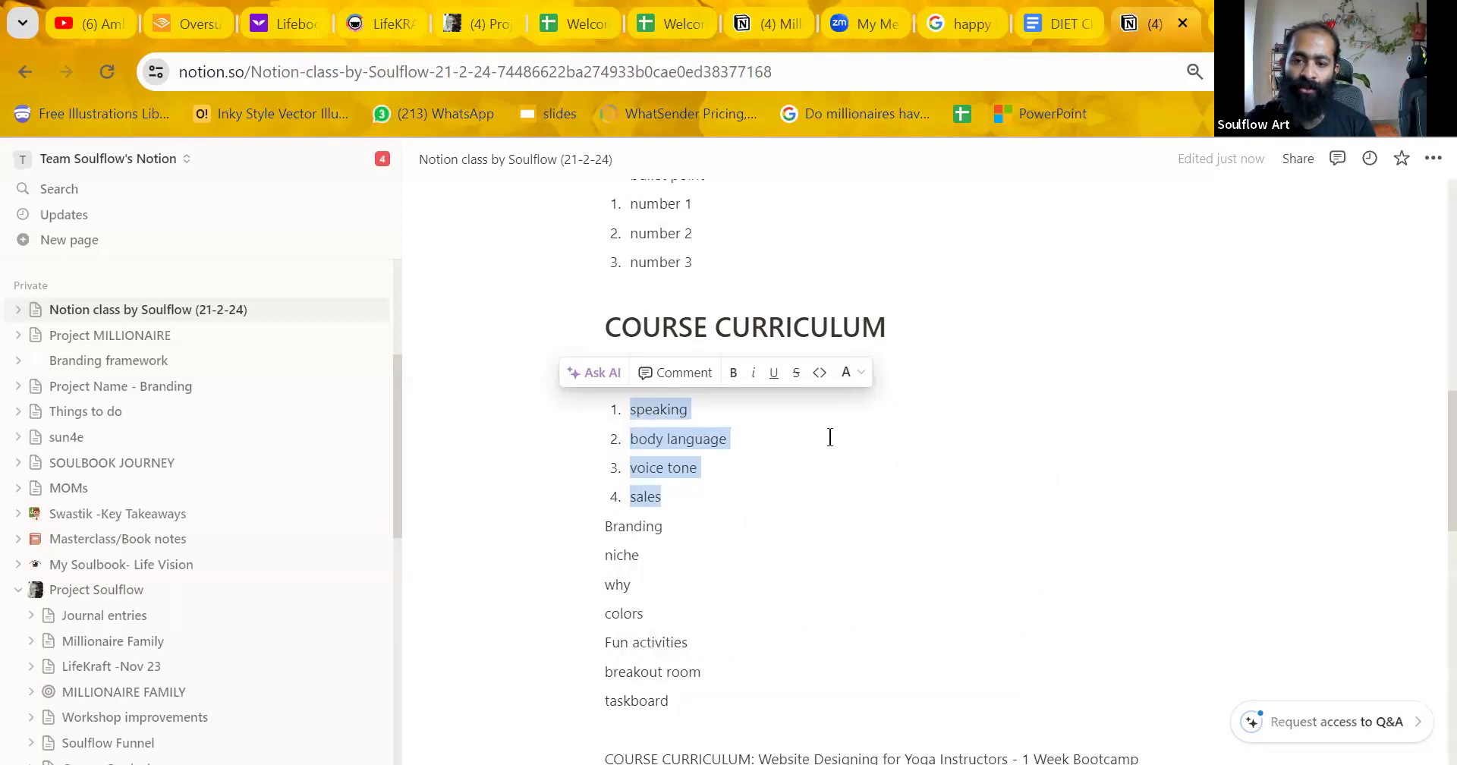
left_click(788, 525)
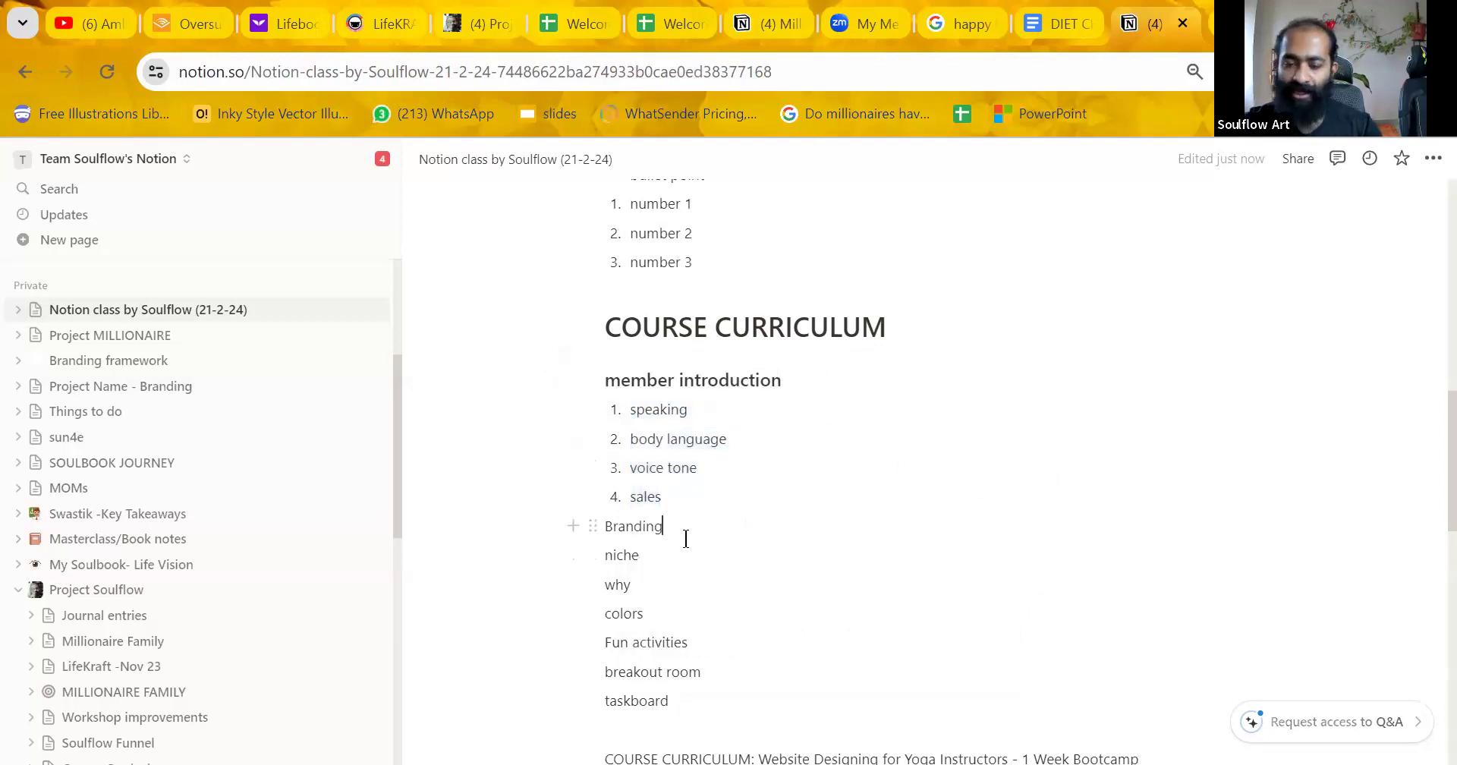
Turn the "Branding" line below the numbered list into a Heading 3.
left_click_drag(684, 529, 585, 524)
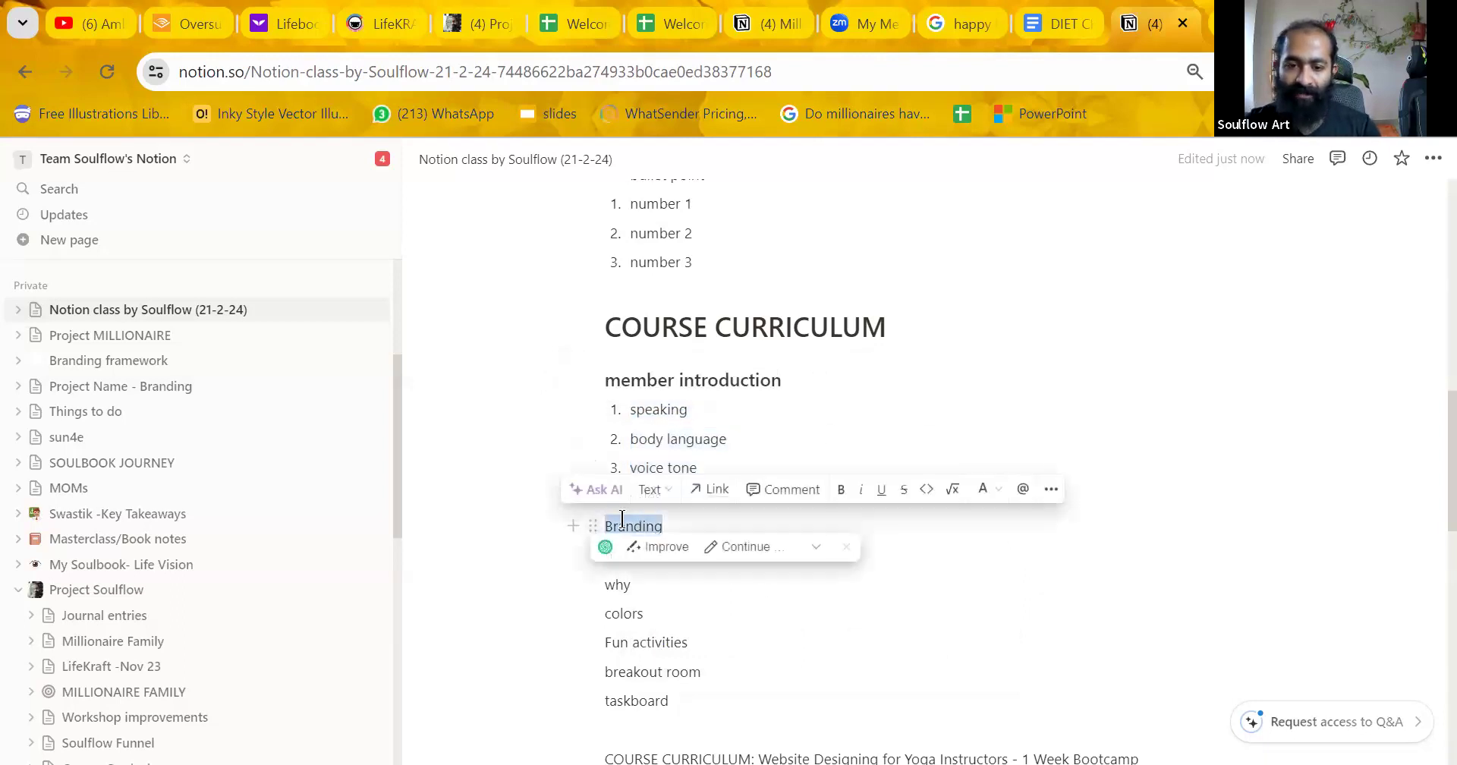
left_click(657, 493)
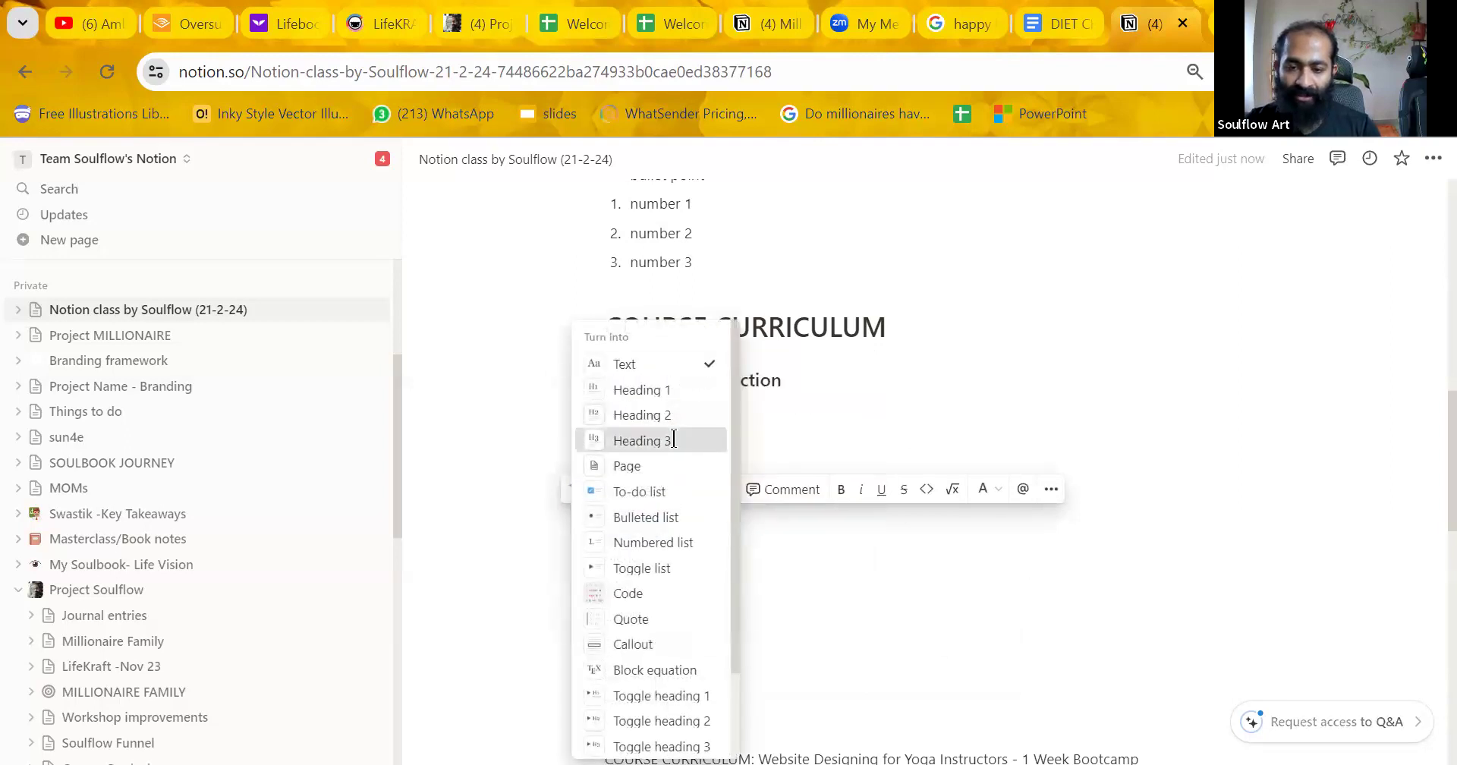
left_click(671, 440)
left_click(711, 599)
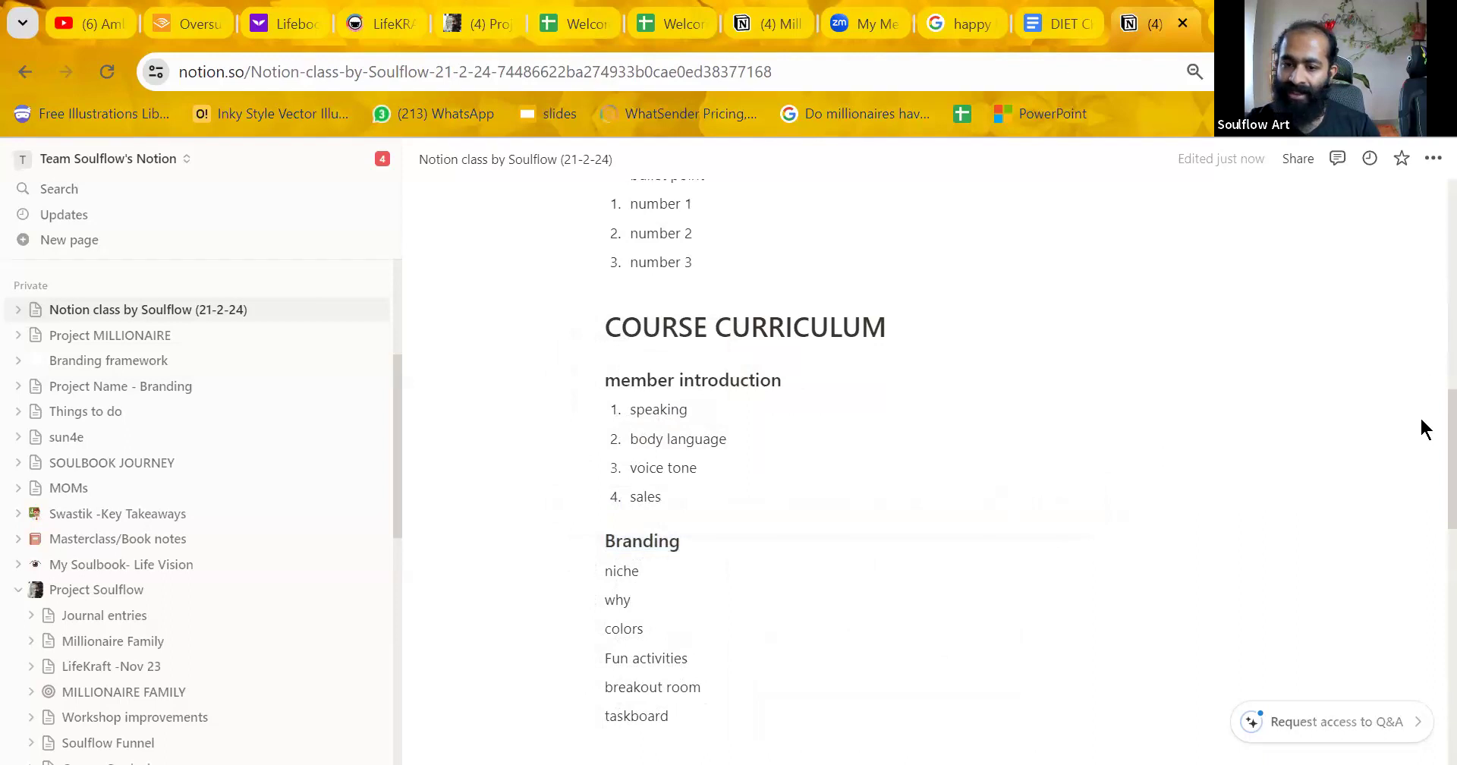
Turn the four lines from "niche" to "Fun activities" under the Branding heading into a bulleted list.
left_click_drag(646, 600, 608, 572)
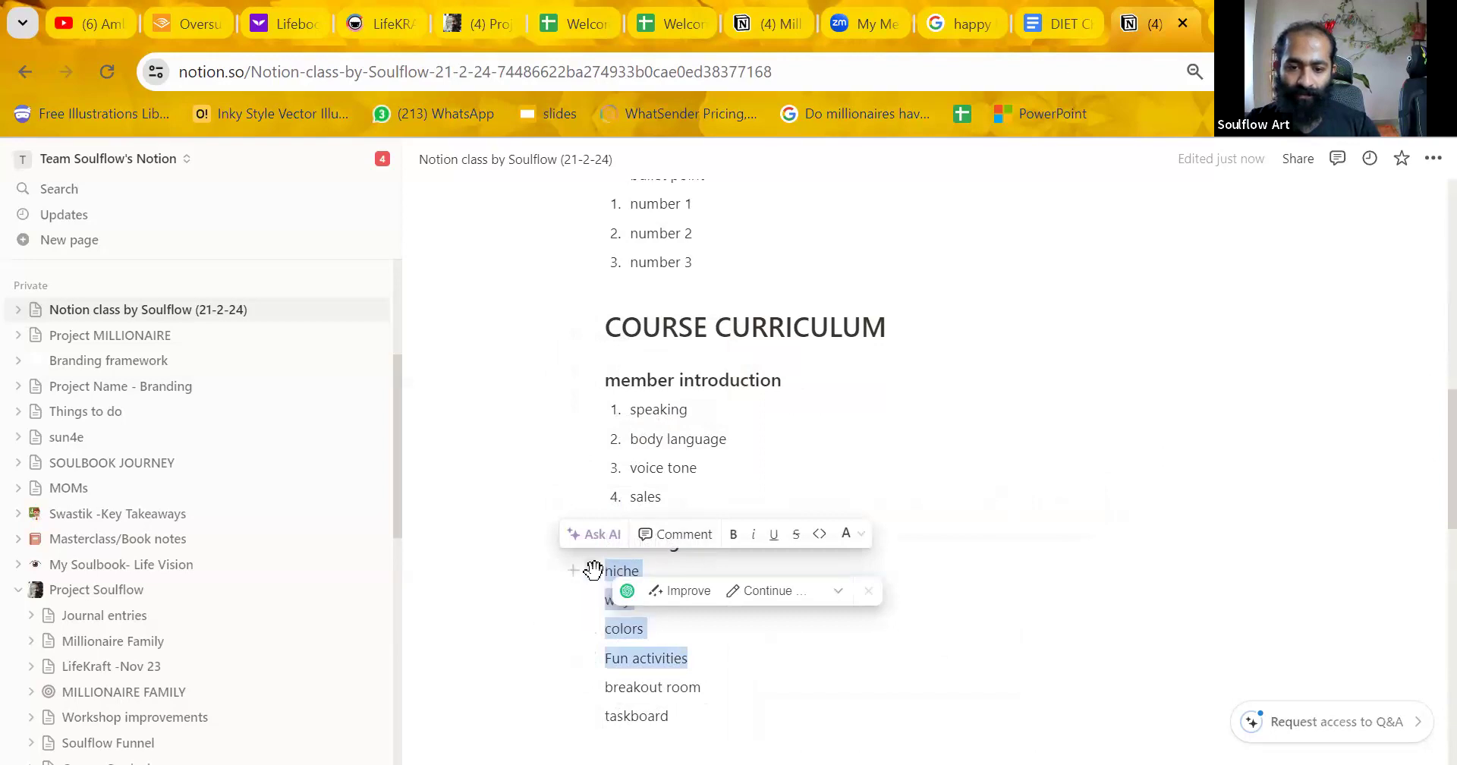
left_click(594, 570)
mouse_move(527, 536)
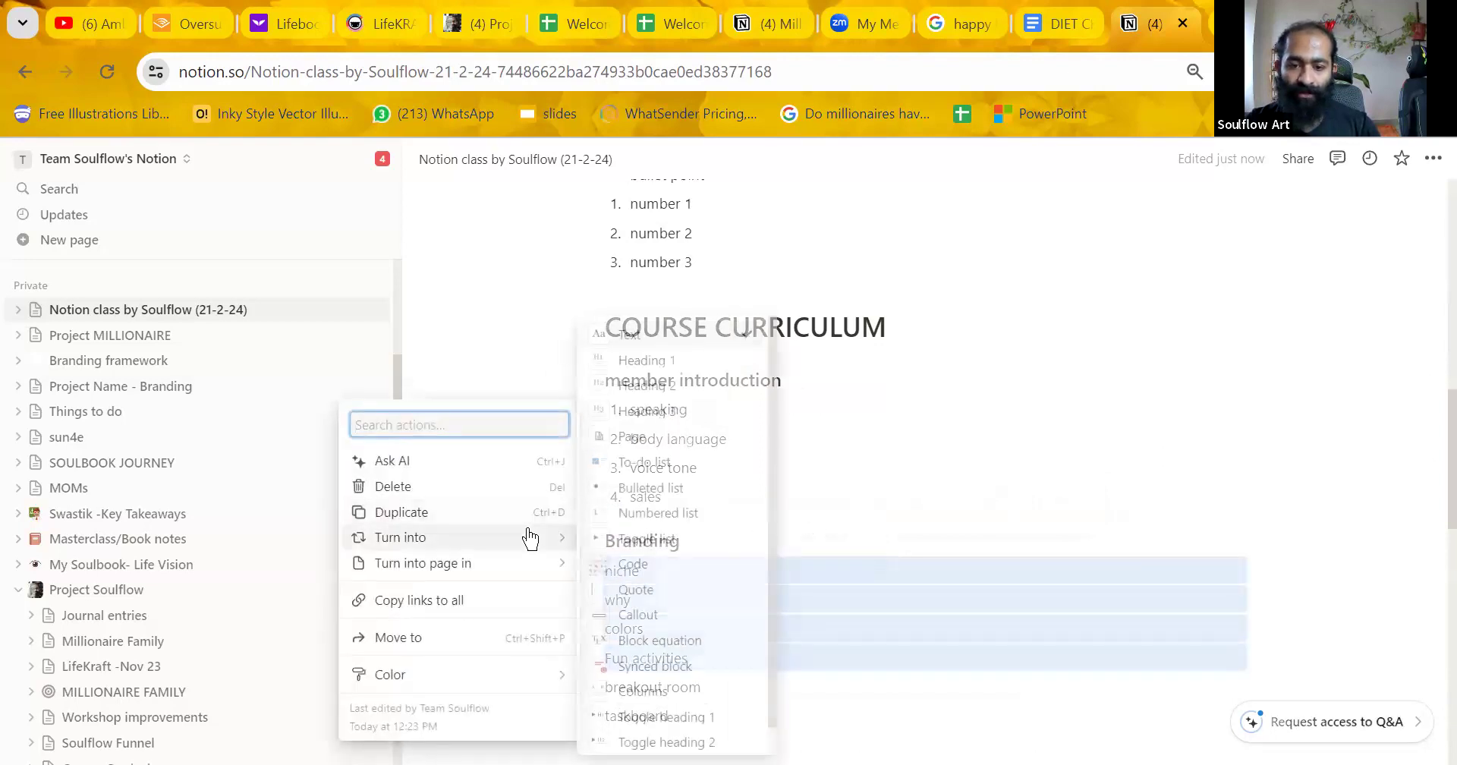
left_click(685, 487)
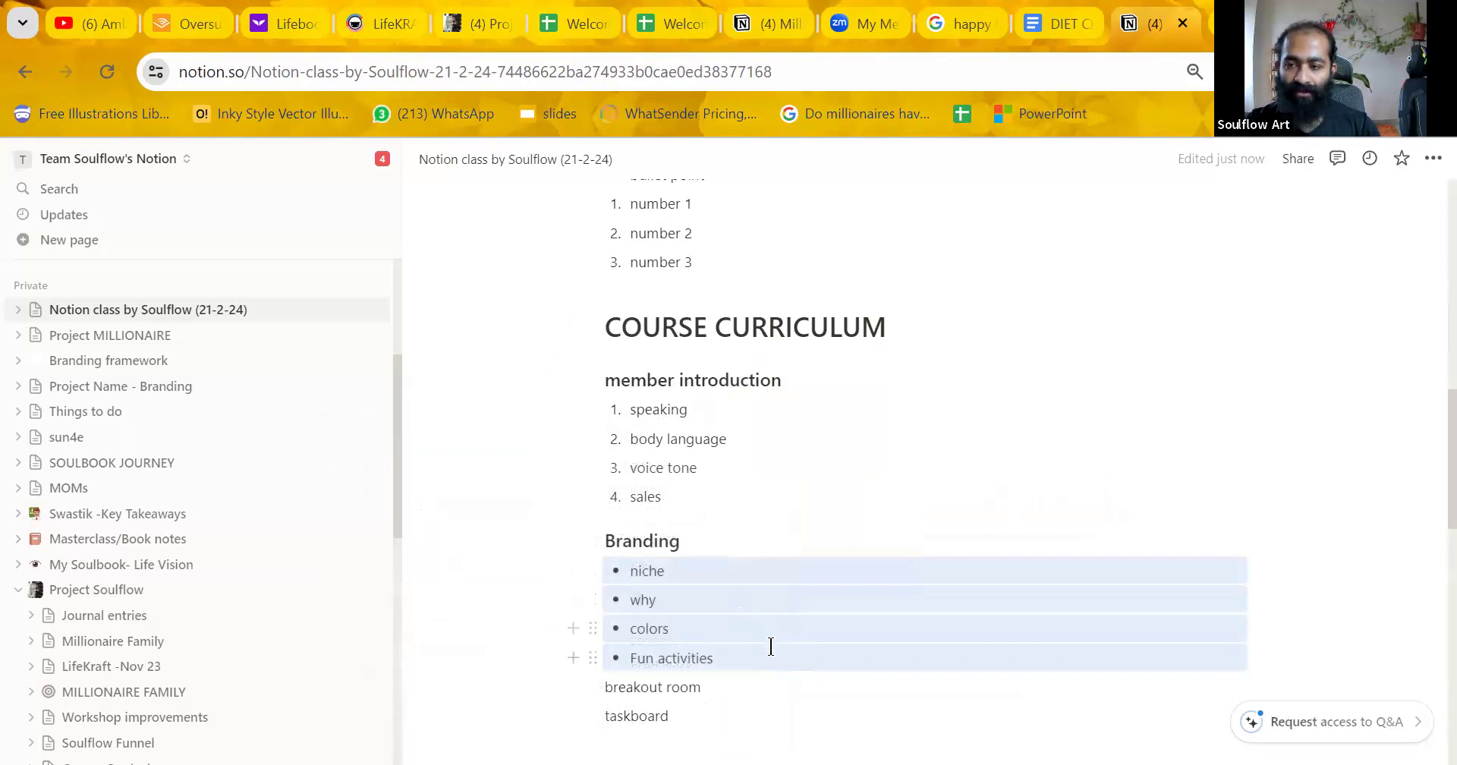
Turn the Branding items from "niche" to "Fun activities" into a to-do list and check off "niche" and "why".
left_click_drag(768, 657, 604, 562)
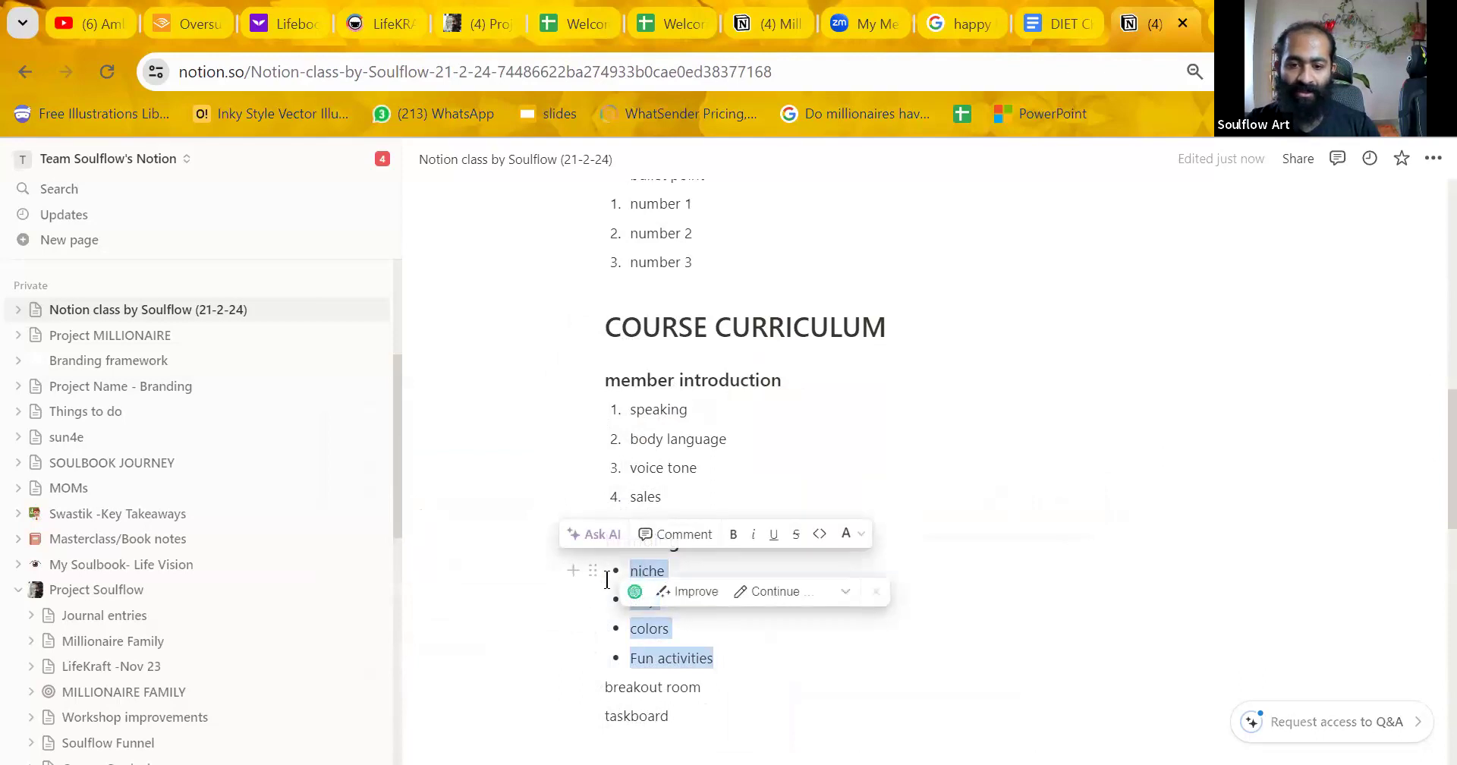
left_click(591, 571)
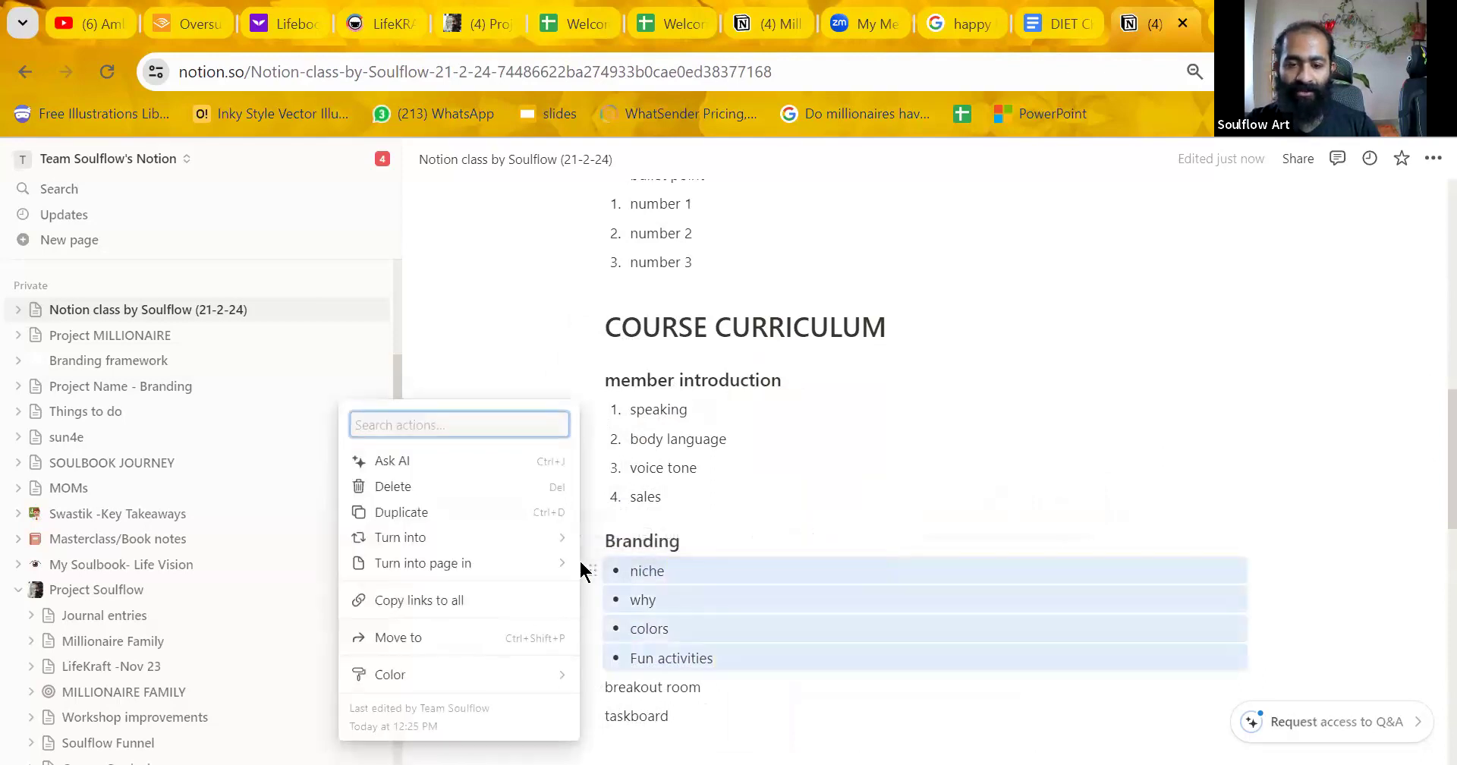
mouse_move(532, 541)
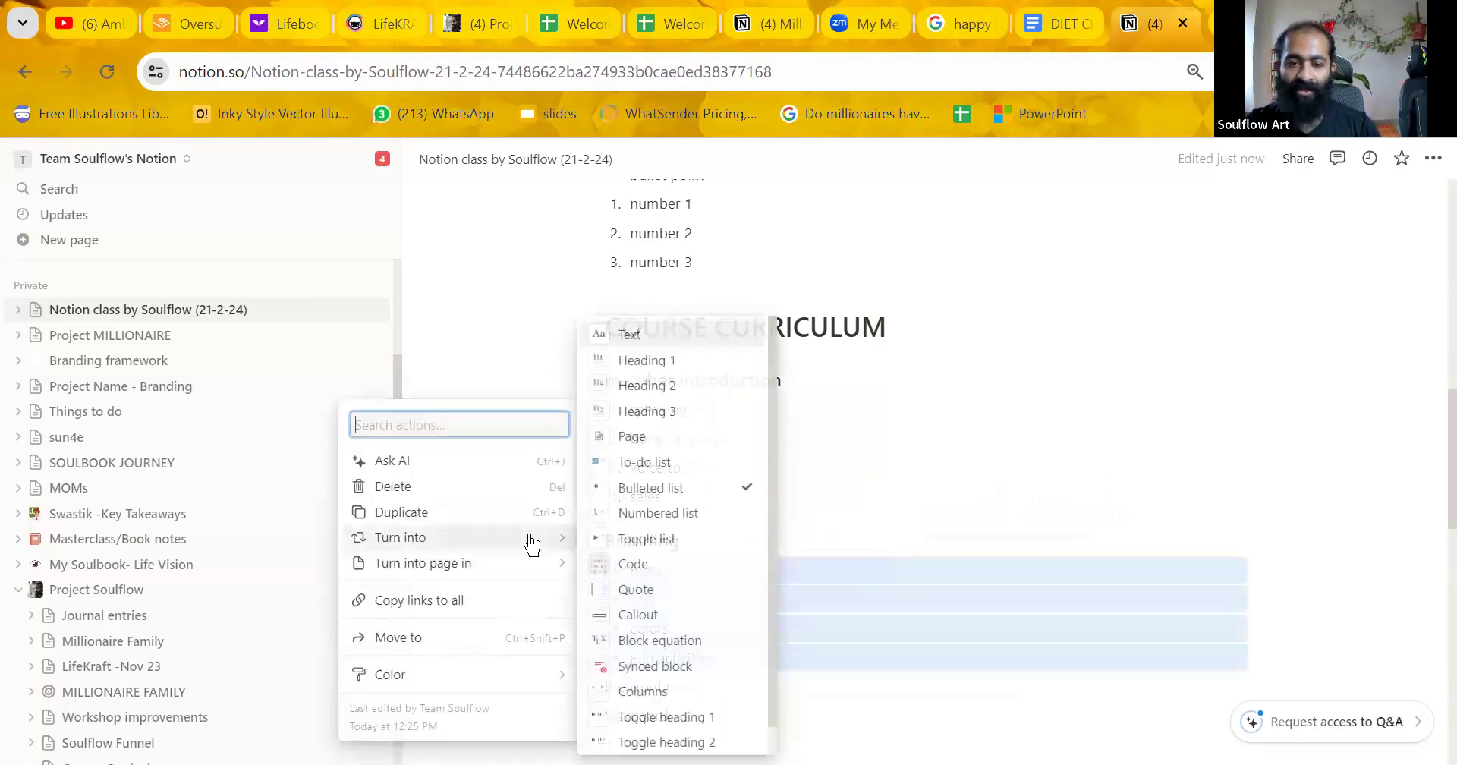
left_click(693, 462)
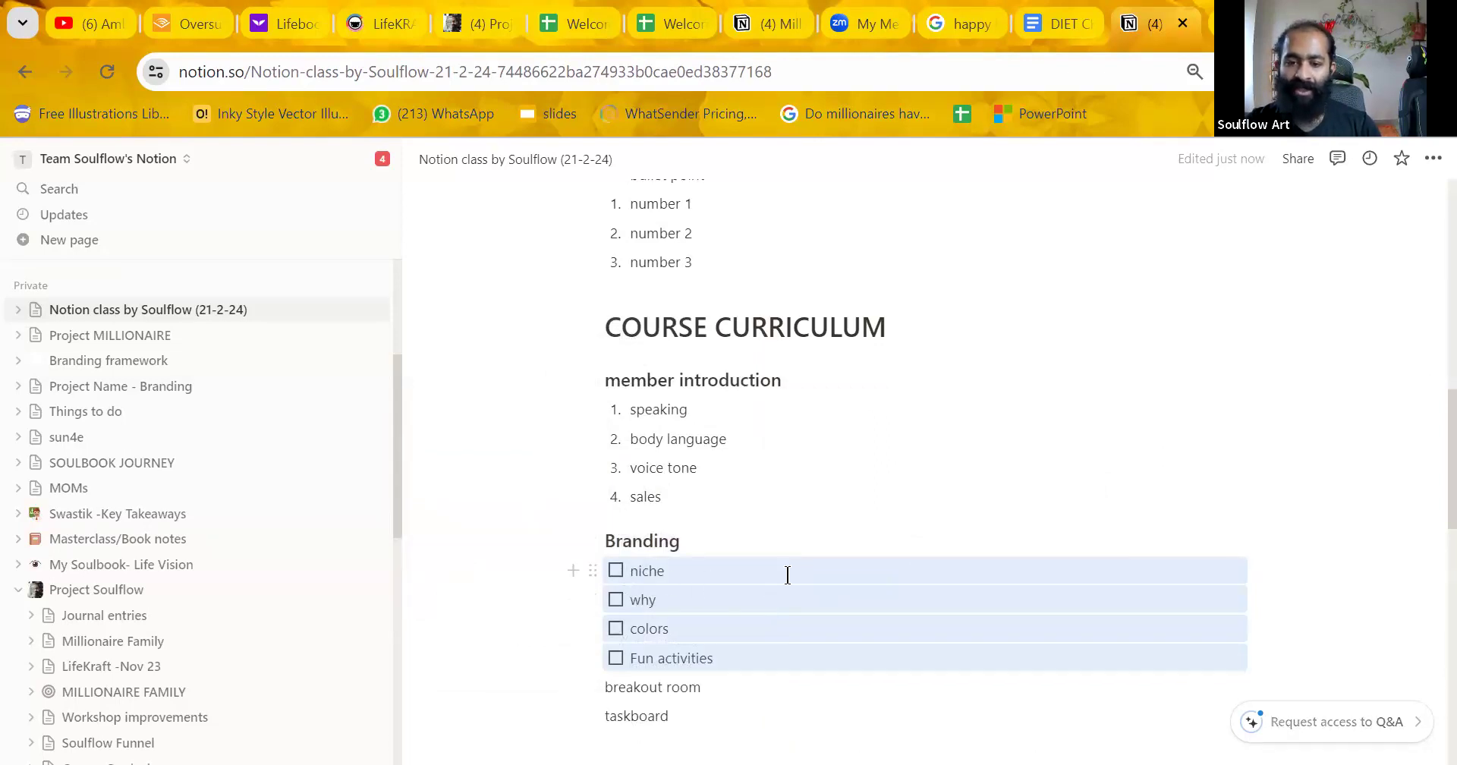
left_click(788, 575)
left_click(616, 570)
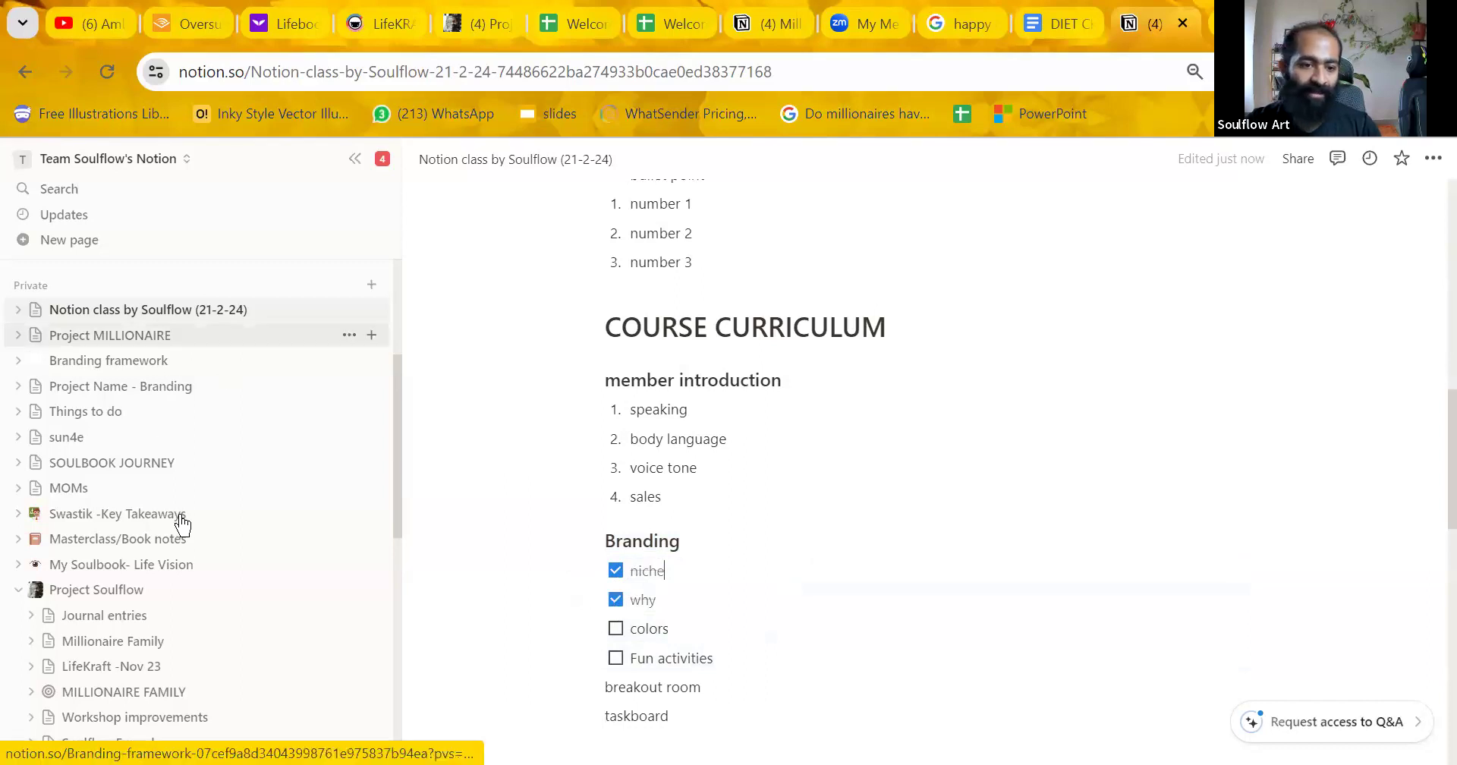
Open the Project Soulflow page and go to its Course Curriculum subpage under COURSE PLANNING.
left_click(140, 591)
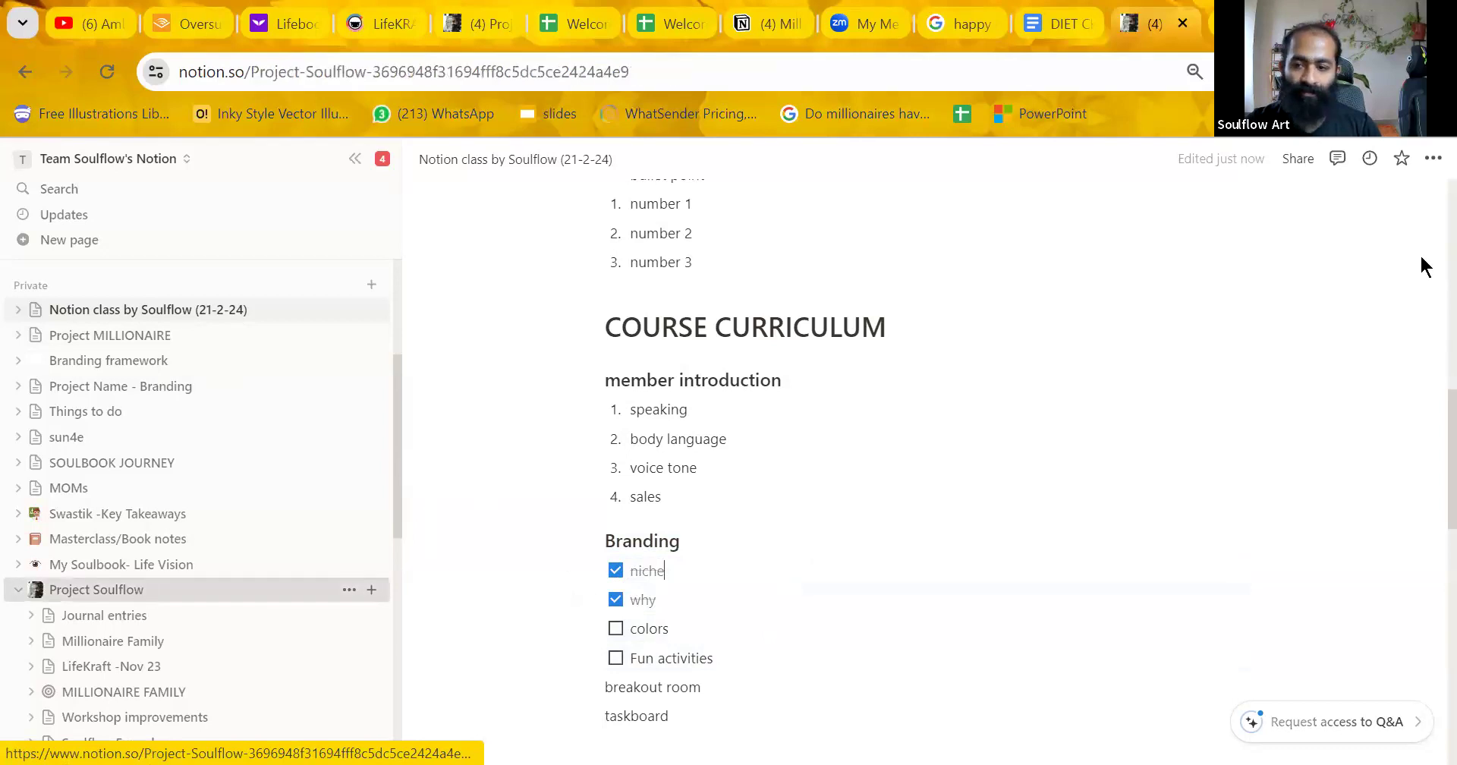
scroll(1439, 467, "down", 3)
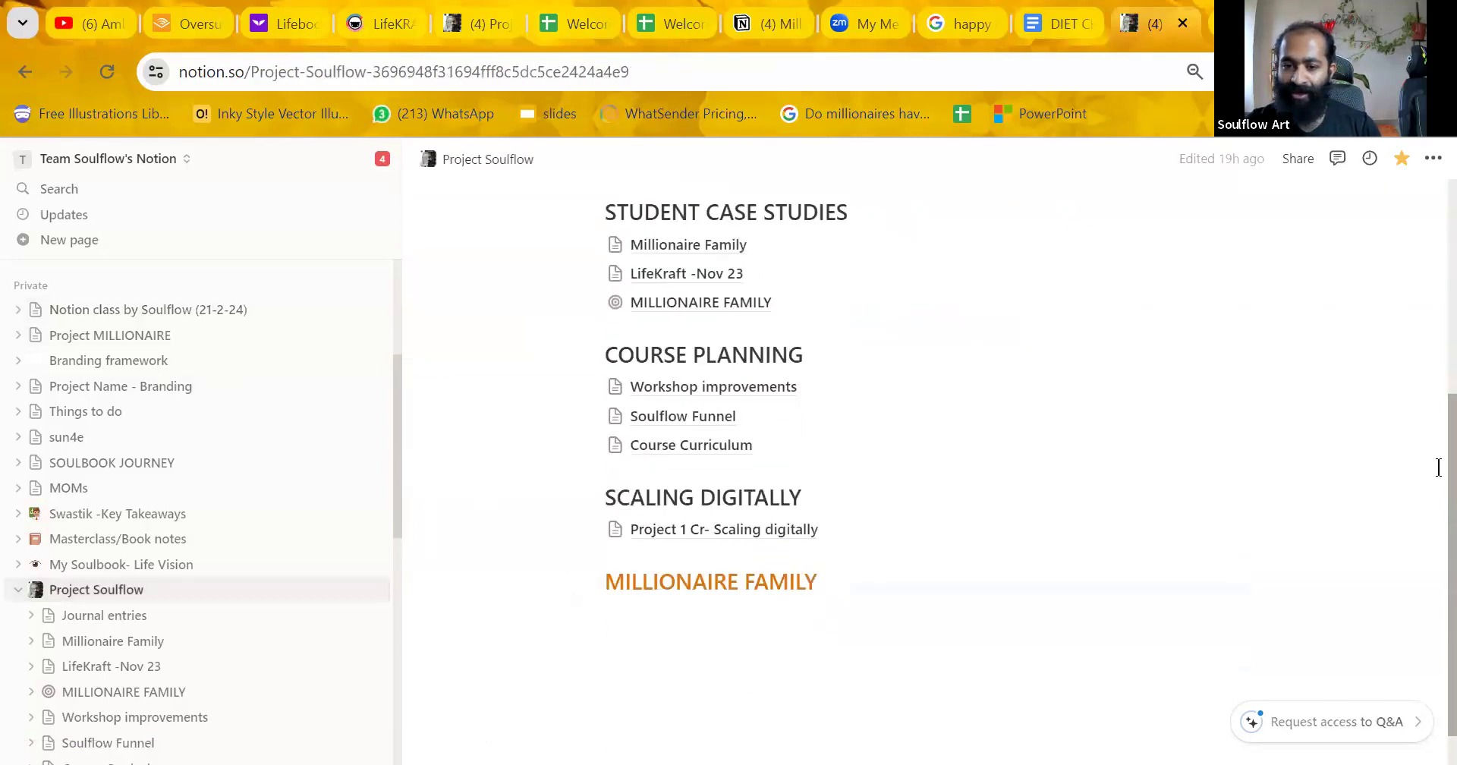
left_click(728, 447)
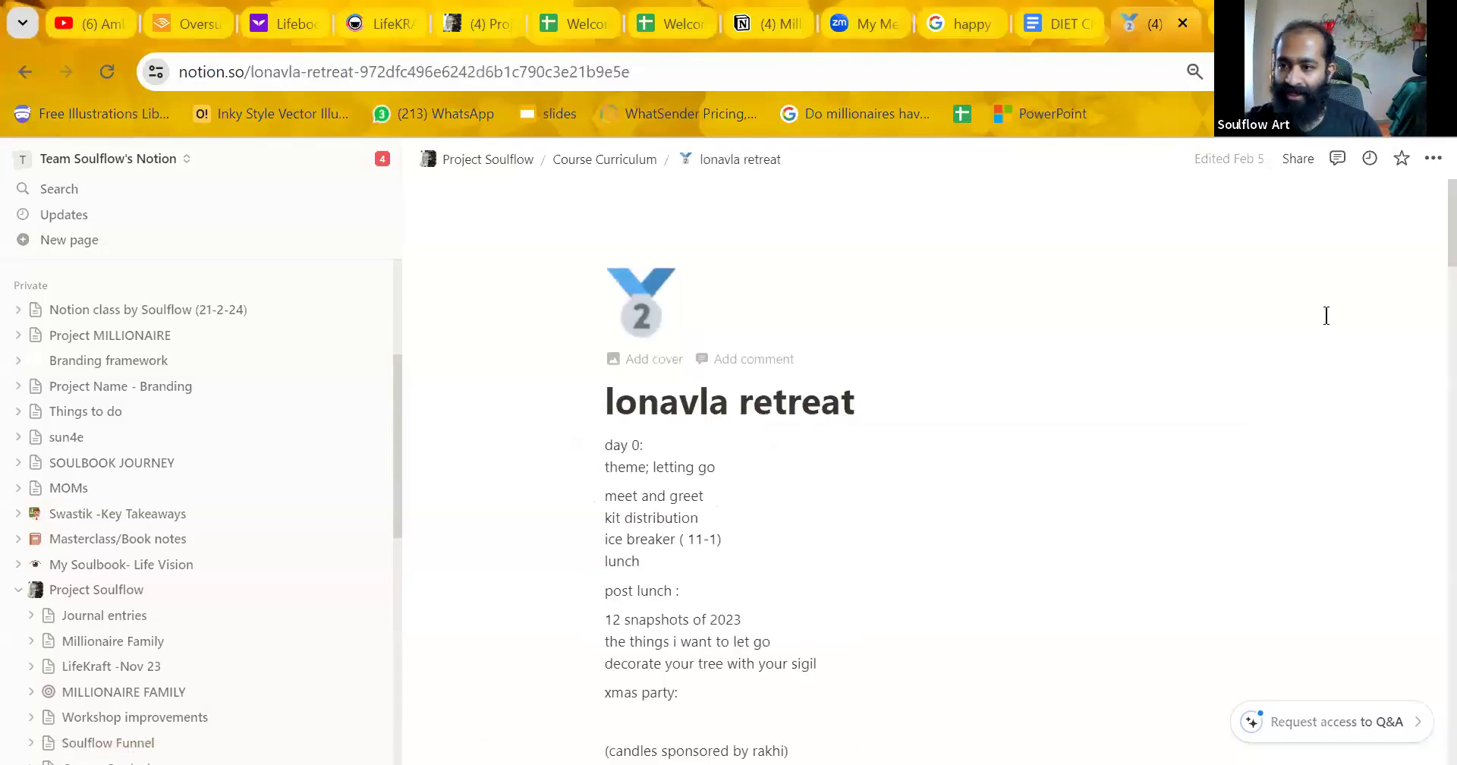
Examine the lonavla retreat page's daily plan and its to-do checklists from DEC 24 to DEC 28.
scroll(1438, 258, "down", 10)
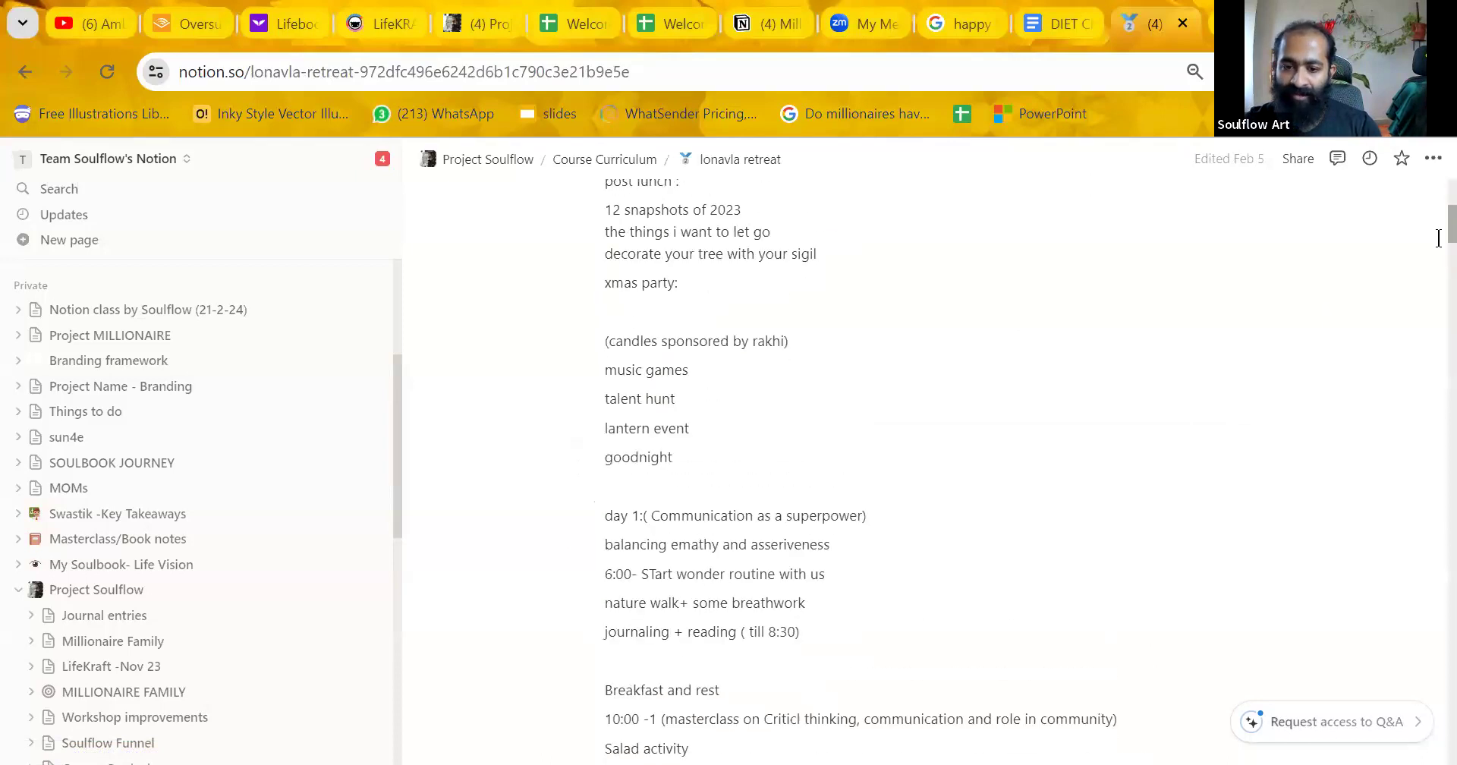
scroll(1438, 258, "down", 6)
left_click_drag(1439, 239, 1438, 440)
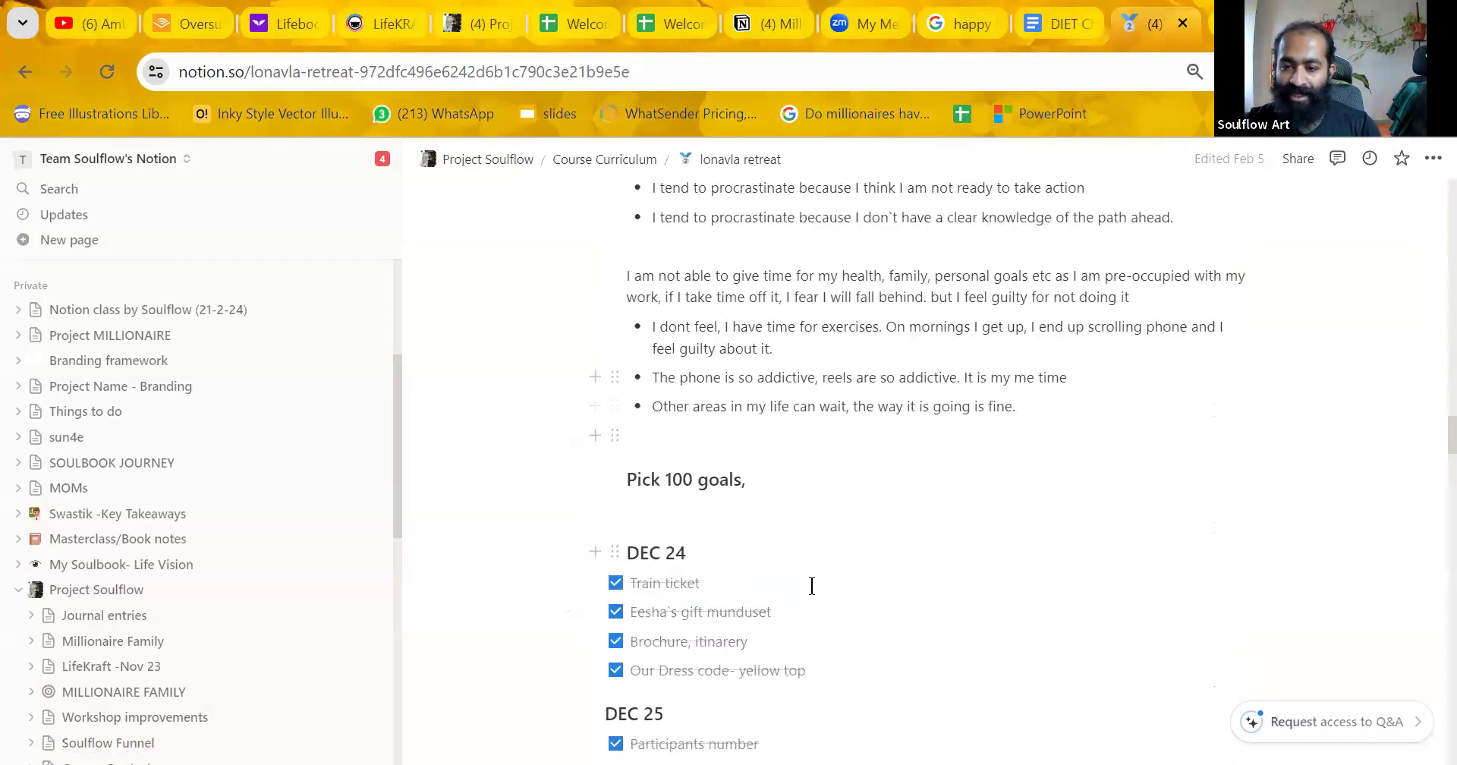
mouse_move(1438, 437)
left_mouse_down()
mouse_move(1439, 465)
mouse_move(1439, 441)
left_mouse_up()
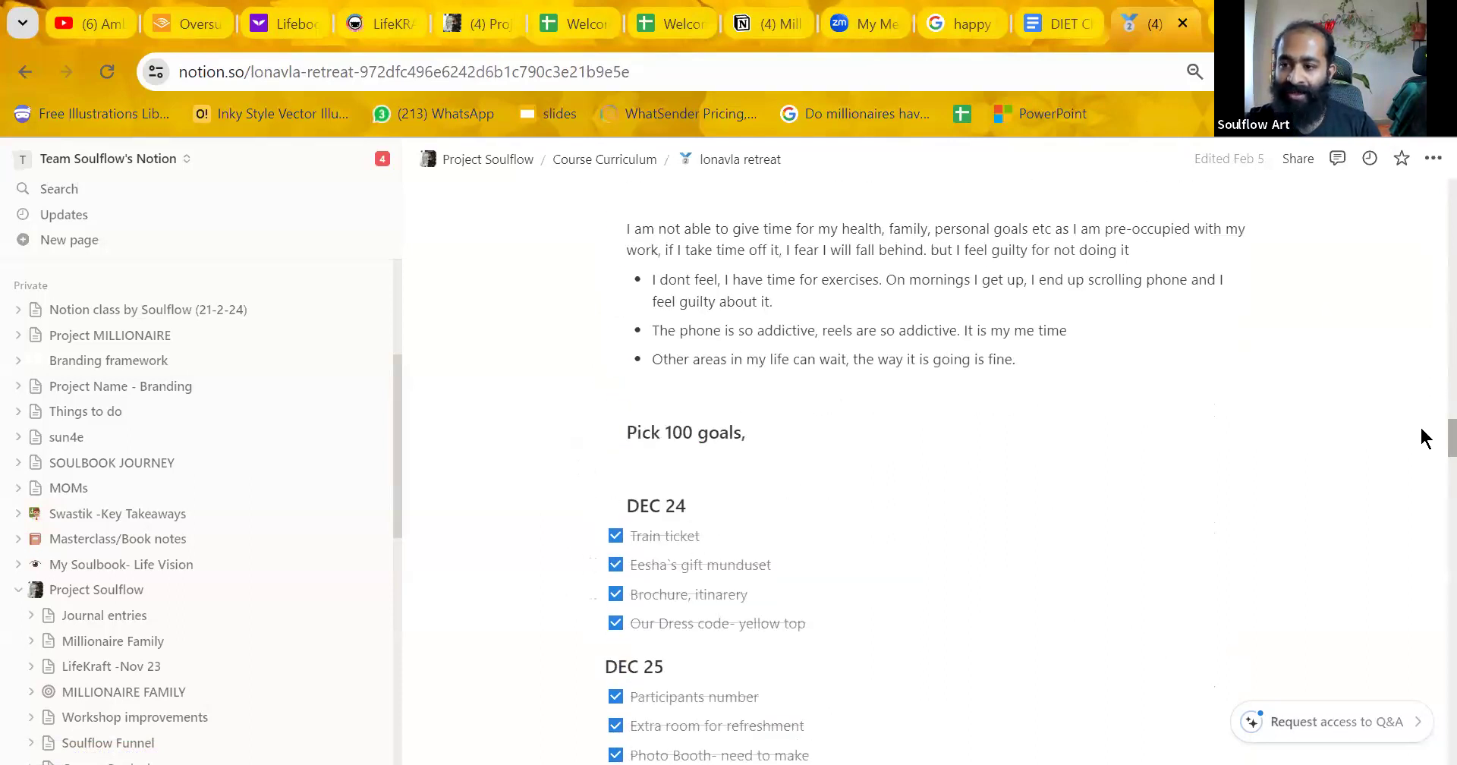
scroll(1438, 422, "down", 3)
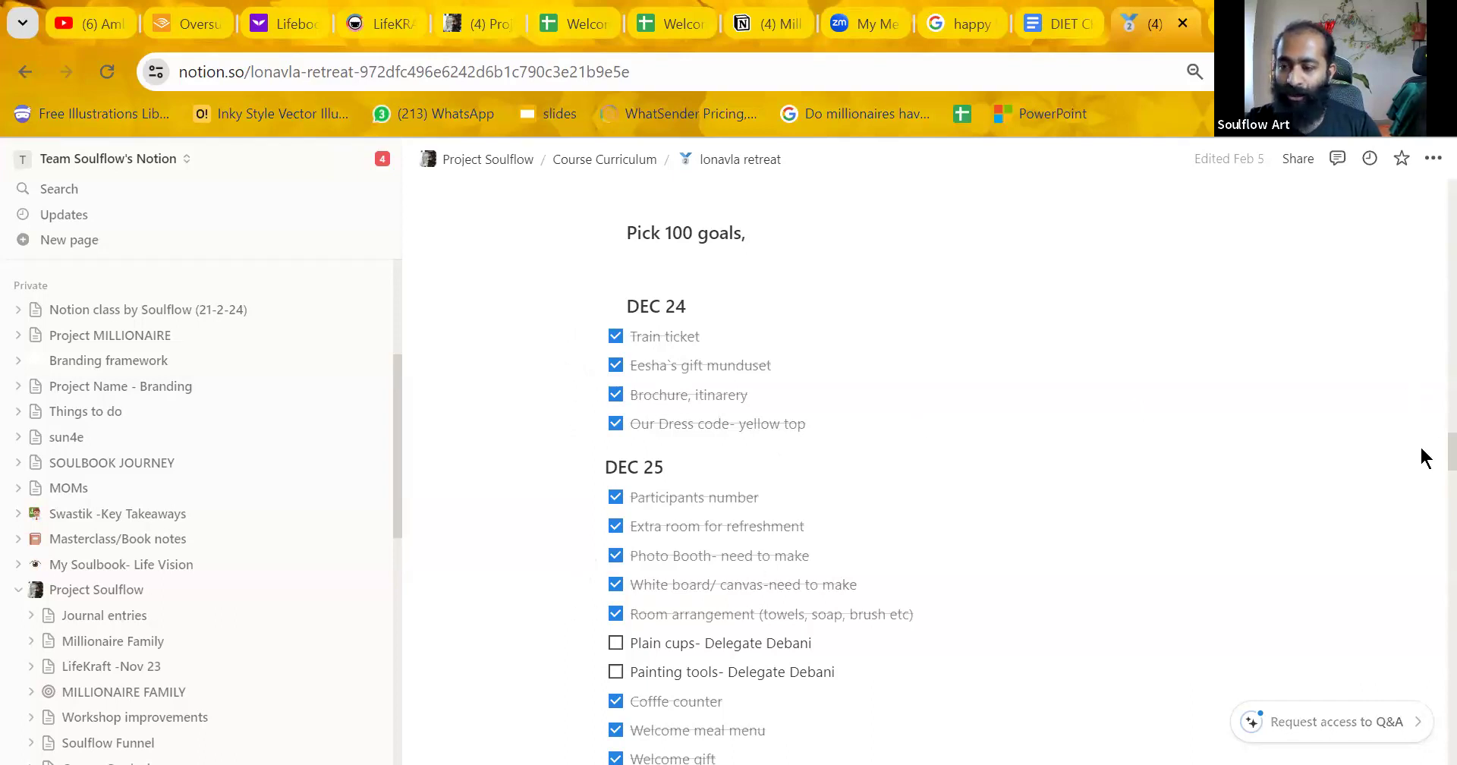
scroll(1438, 451, "down", 1)
scroll(1439, 455, "down", 4)
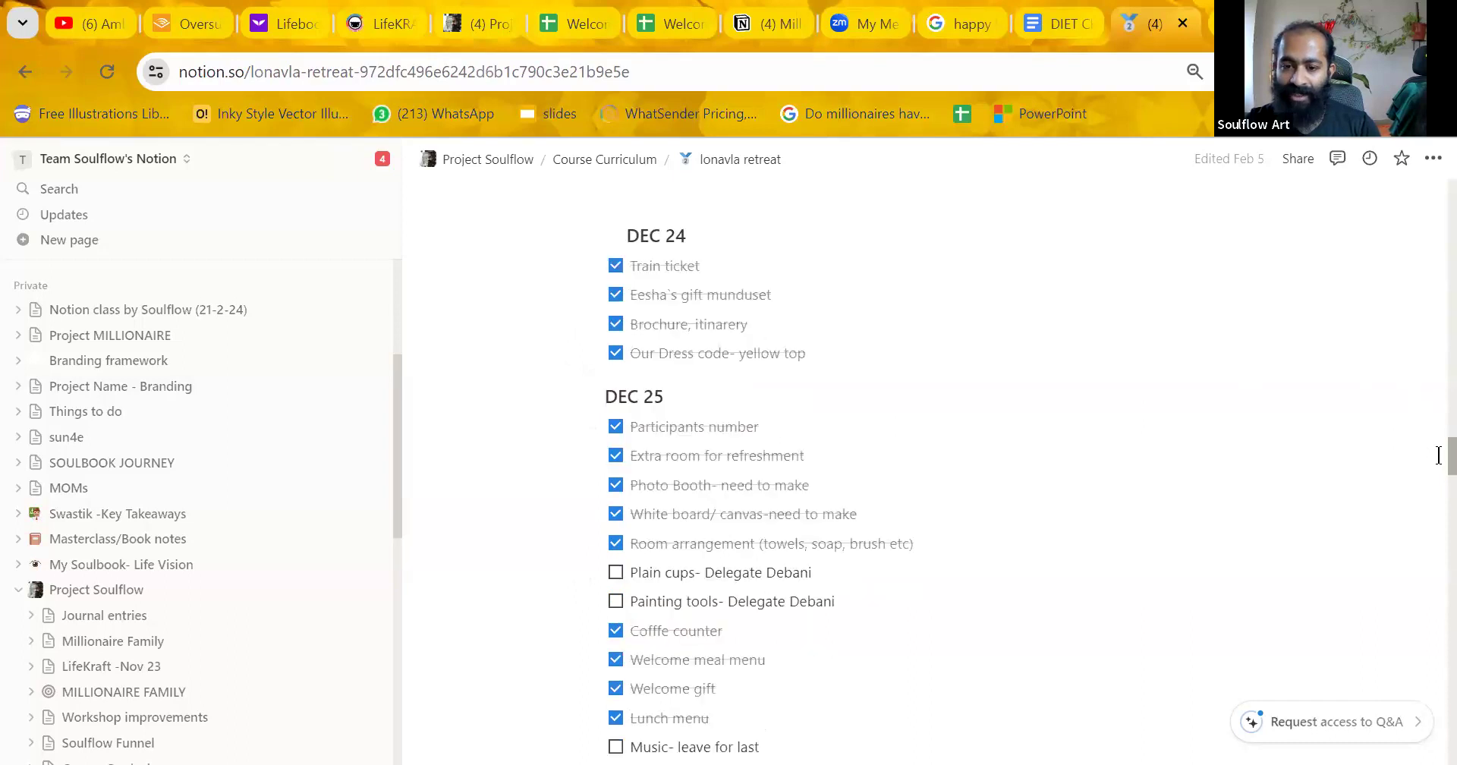
scroll(1438, 471, "down", 3)
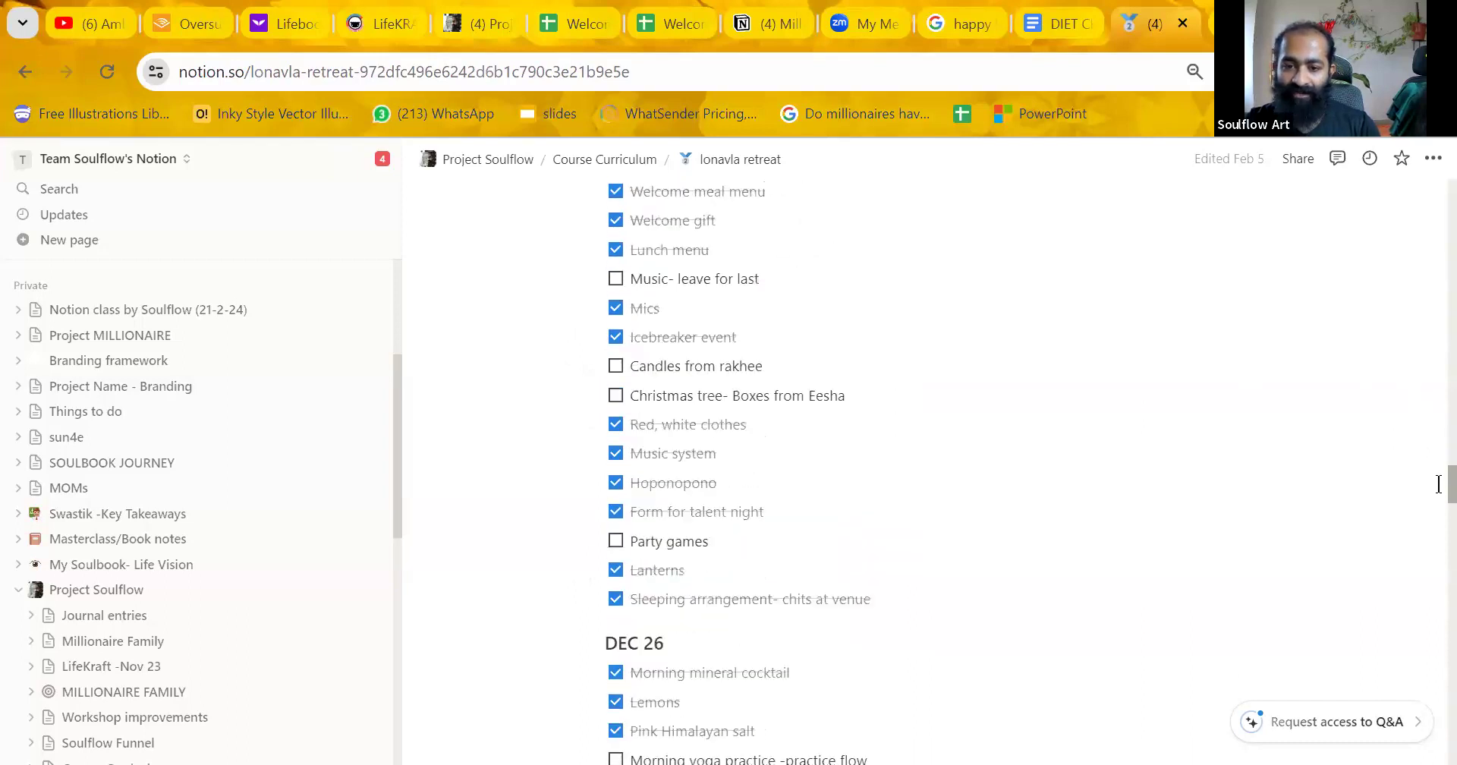
scroll(1439, 484, "down", 10)
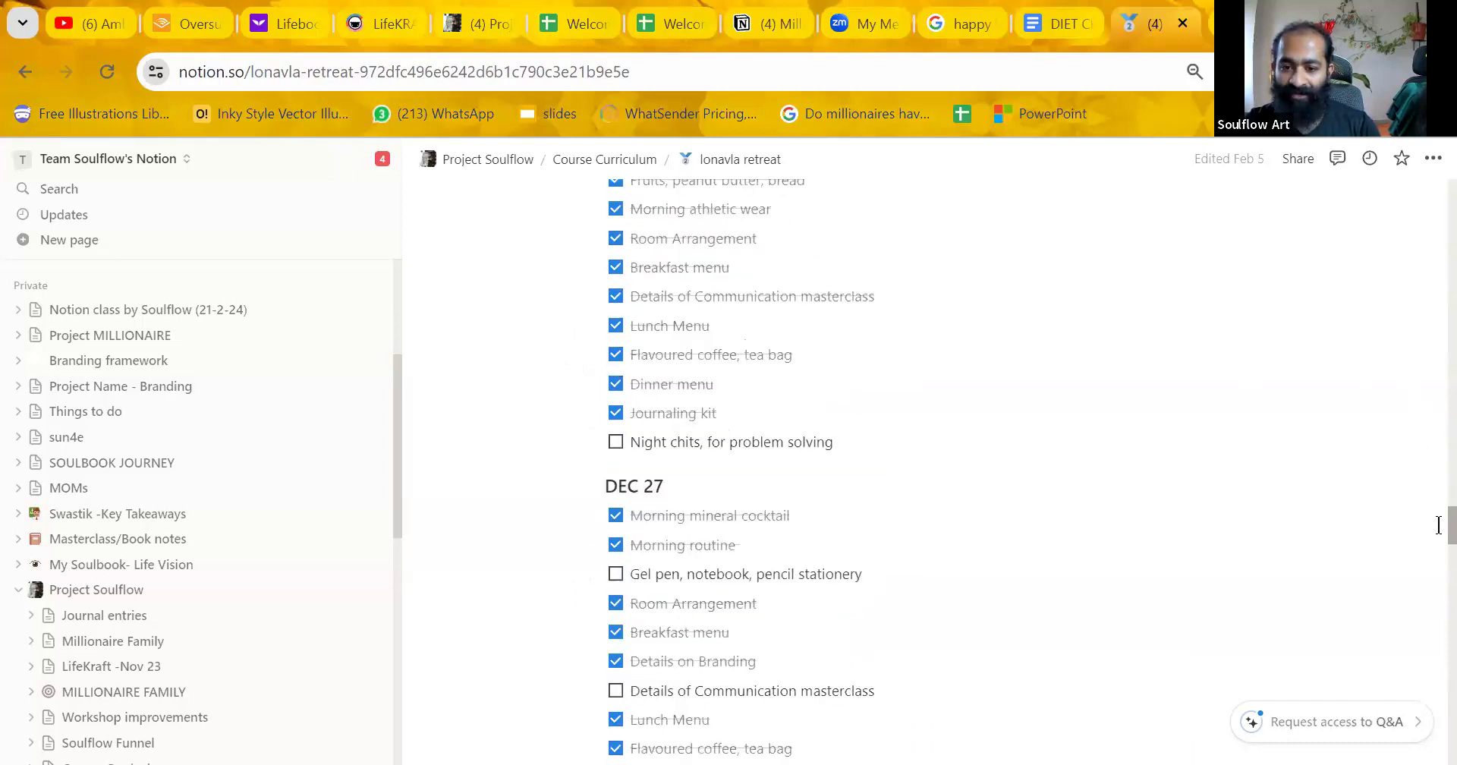
scroll(1438, 535, "down", 3)
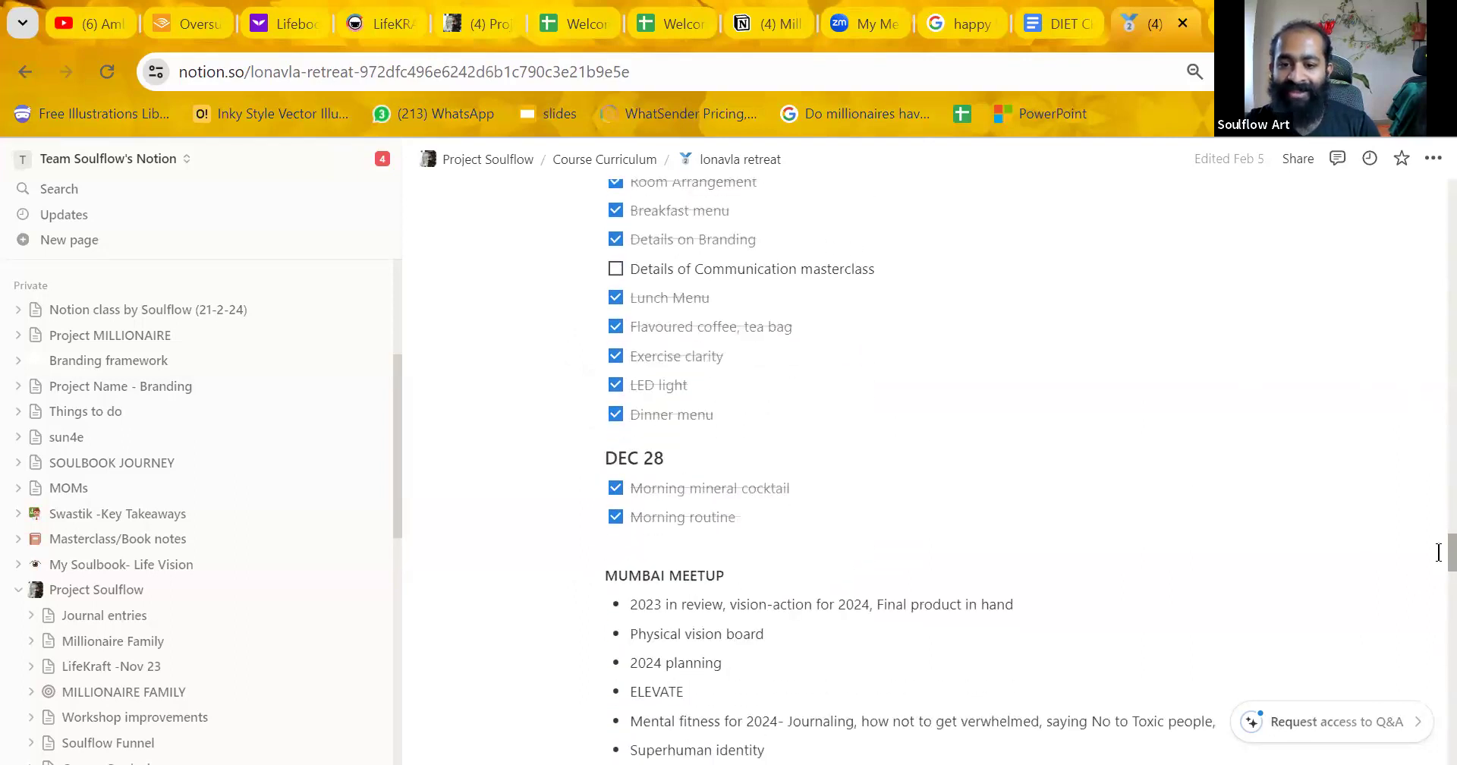
Check off the "Gel pen, notebook, pencil stationery" item in the DEC 27 checklist.
scroll(1438, 552, "up", 5)
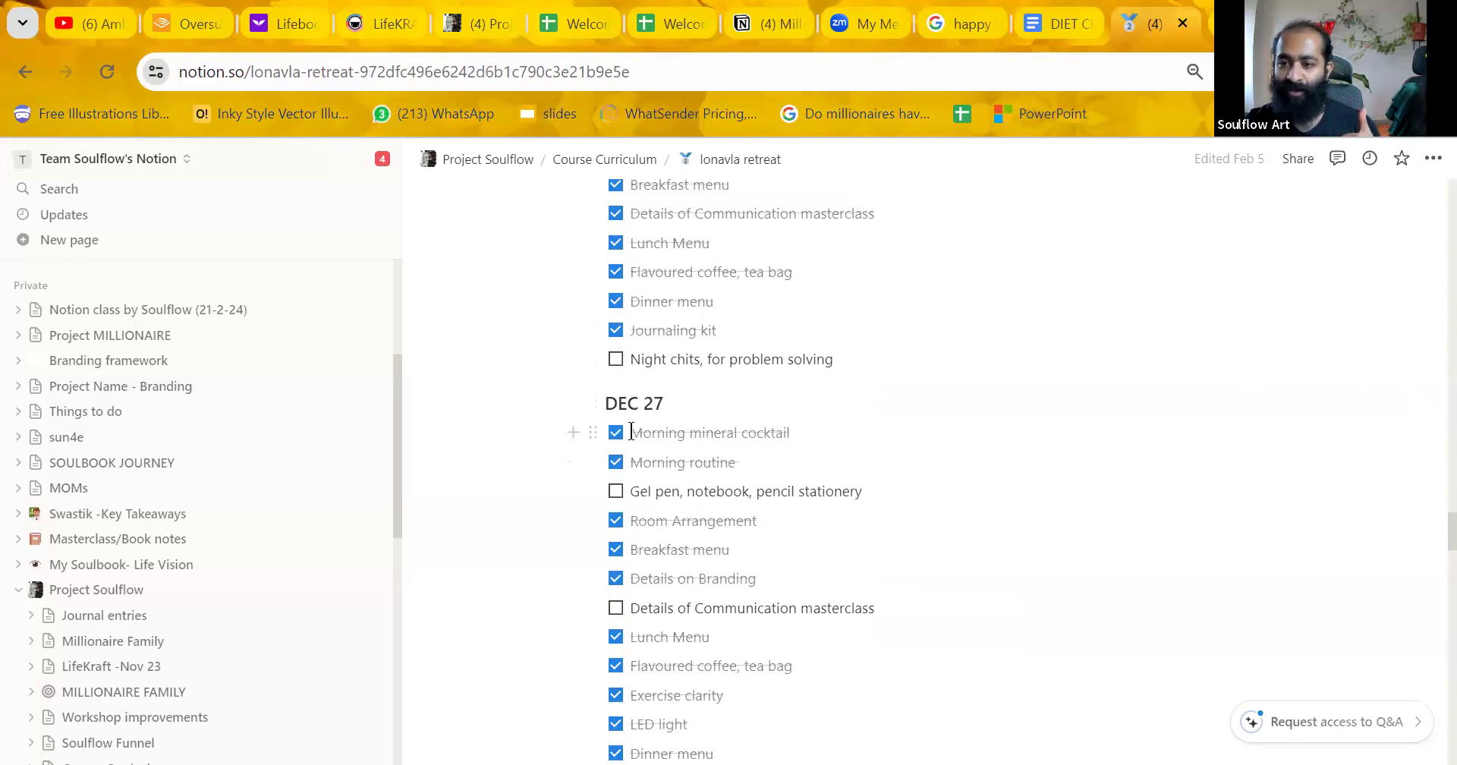
left_click(607, 488)
left_click(616, 492)
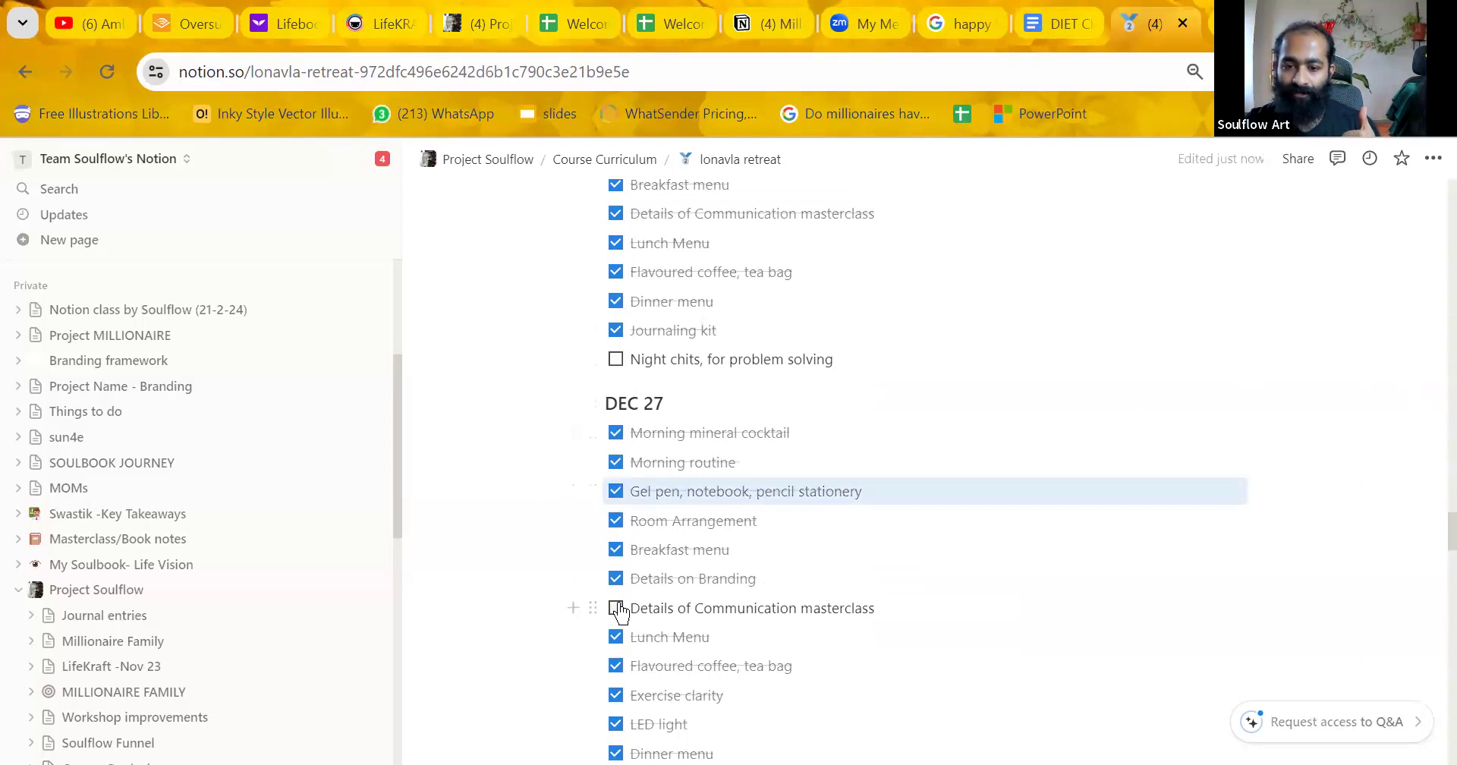
left_click(616, 608)
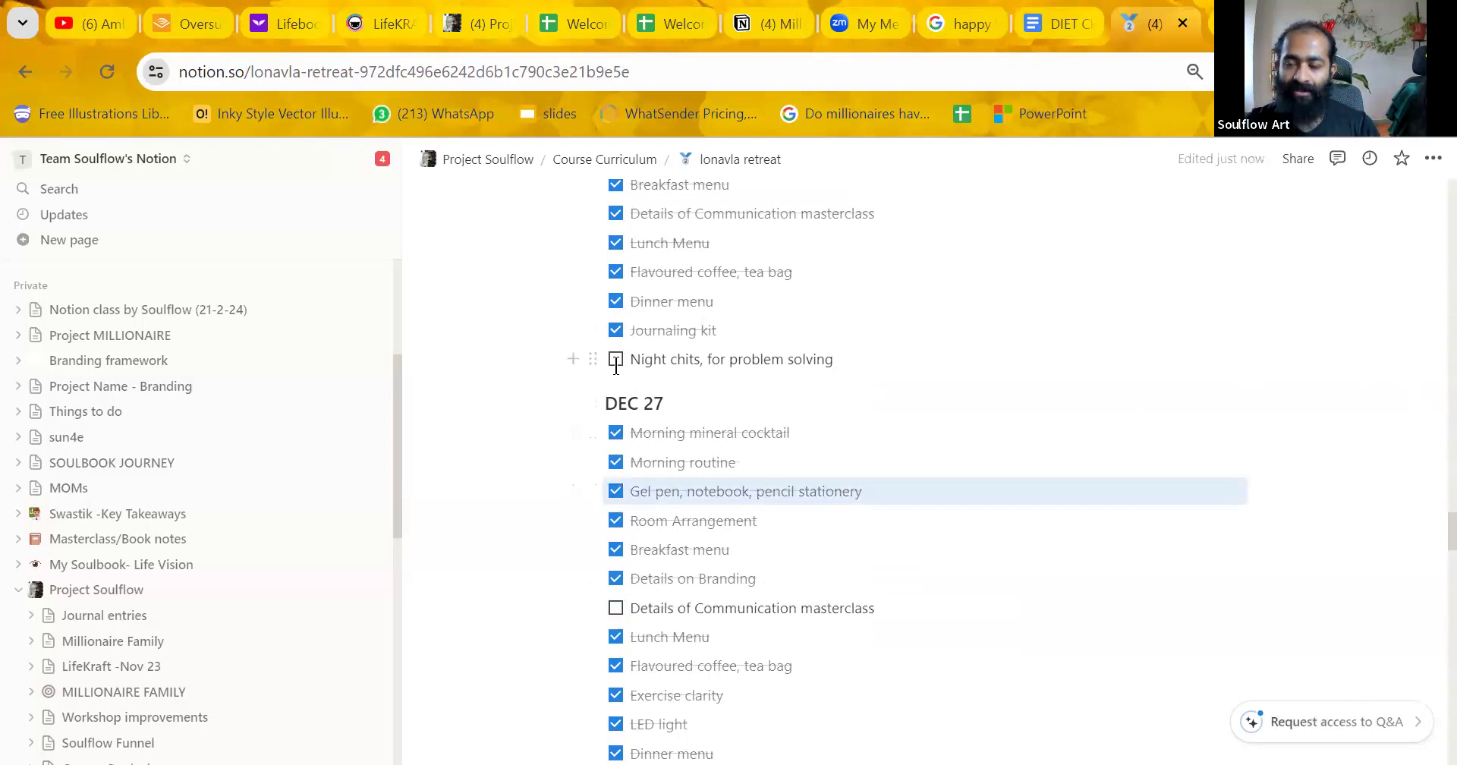
scroll(1438, 498, "up", 6)
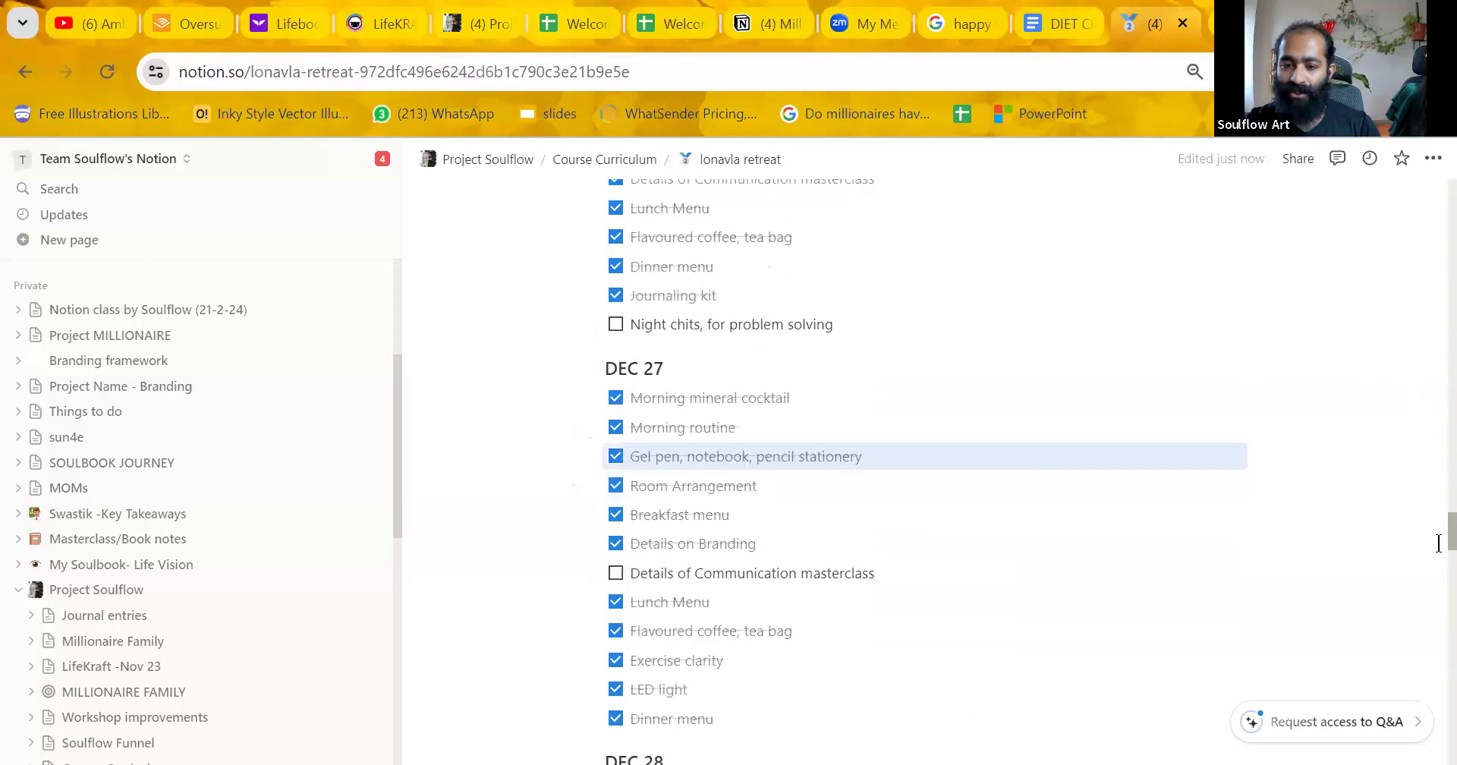
scroll(1439, 499, "up", 8)
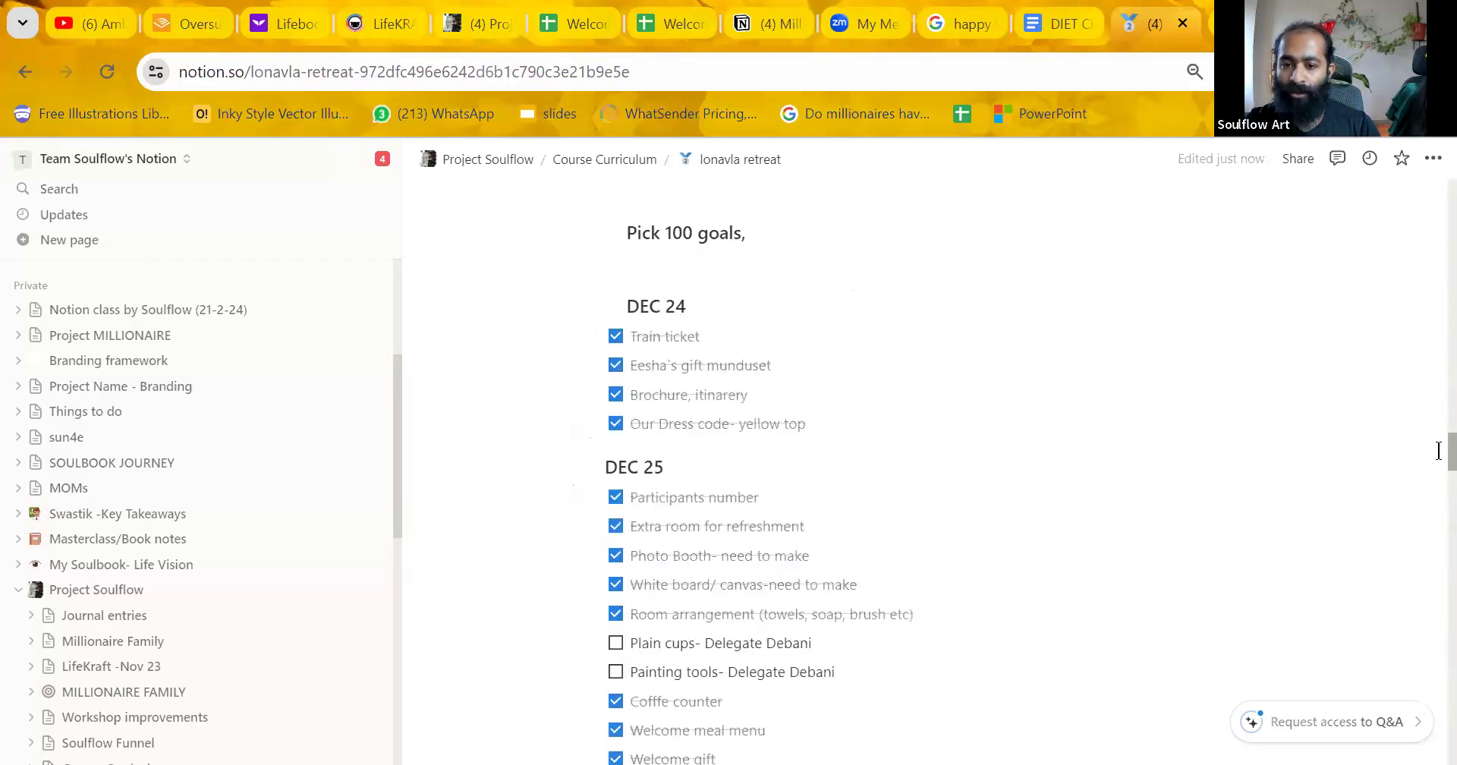
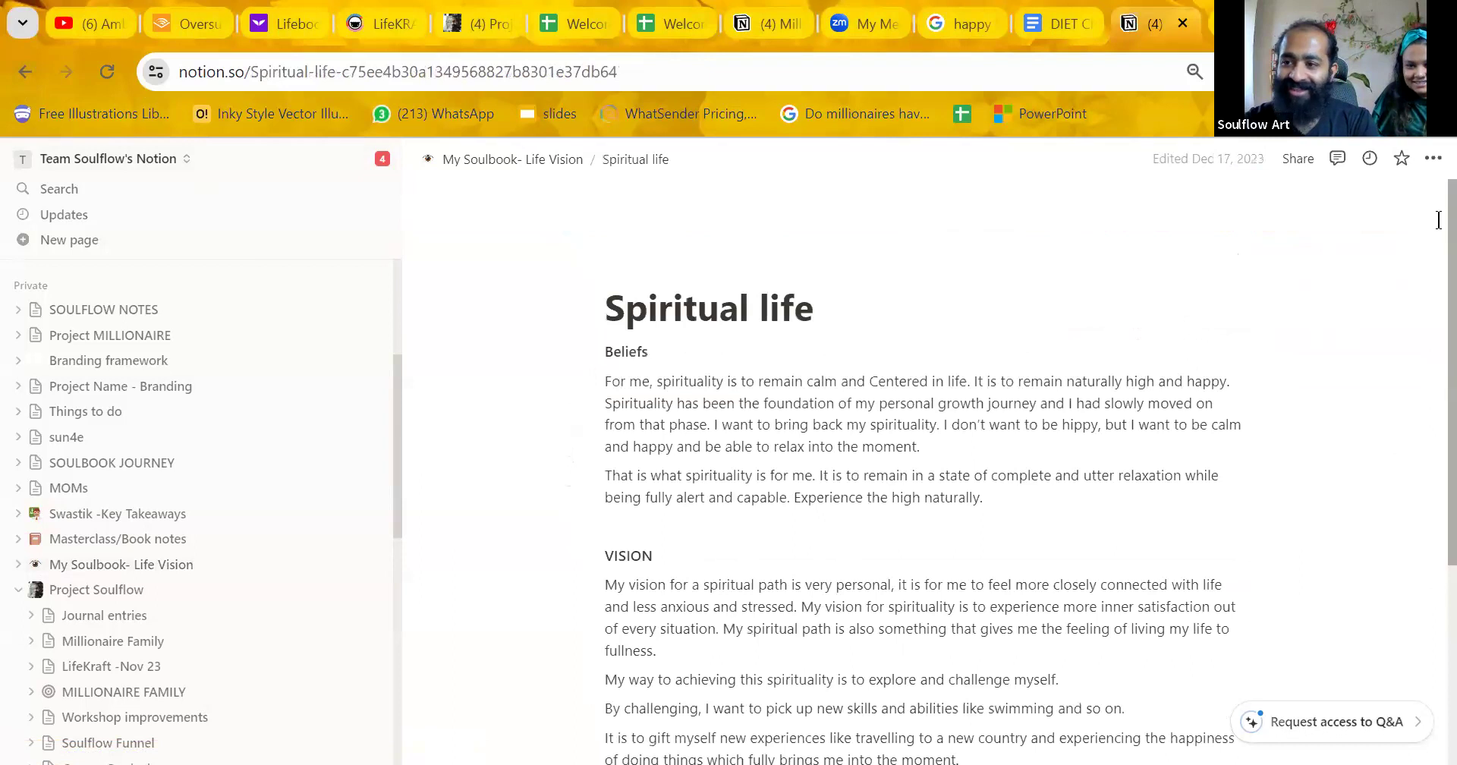
Return from the Spiritual life page to My Soulbook- Life Vision and look over its life-area subpages.
scroll(1434, 414, "up", 4)
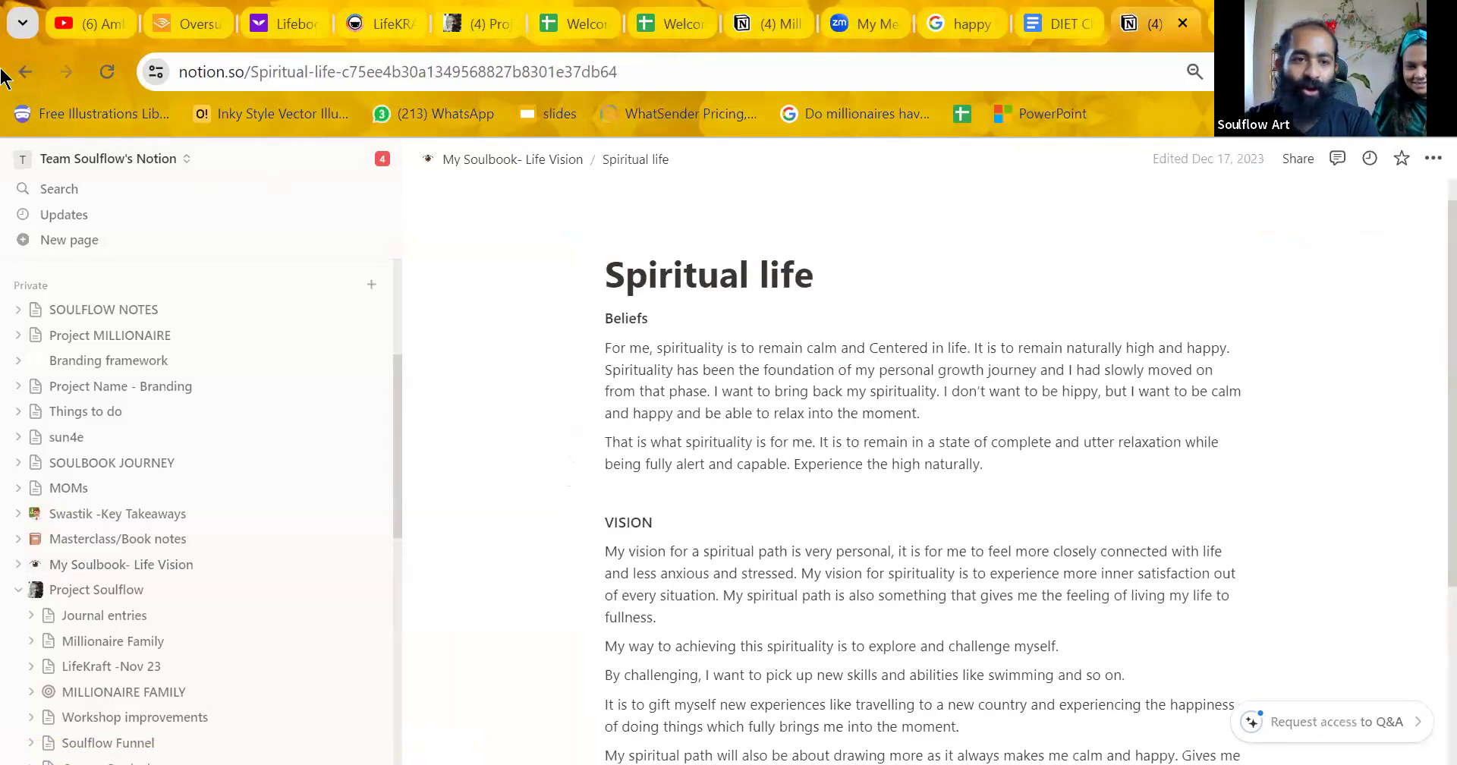
left_click(24, 72)
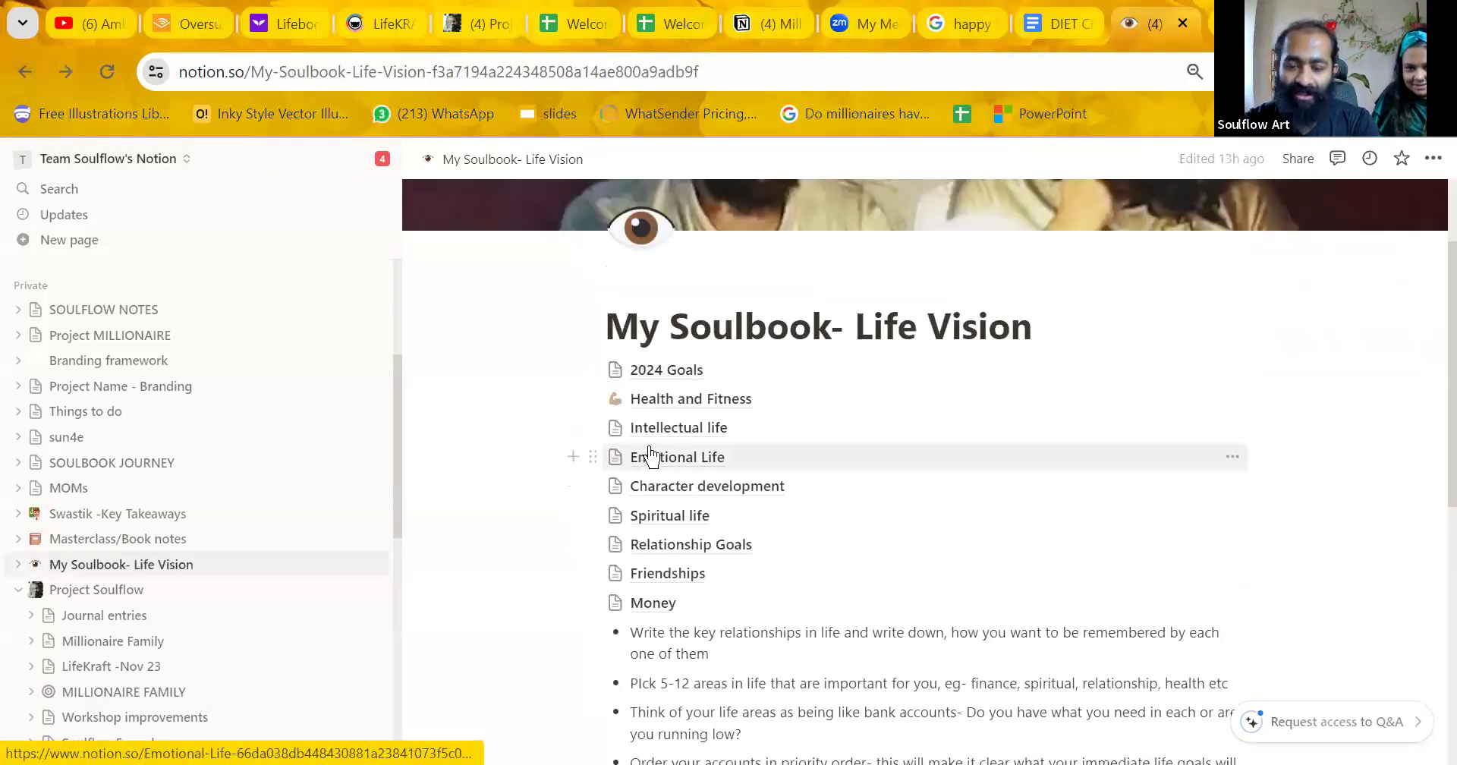
mouse_move(651, 456)
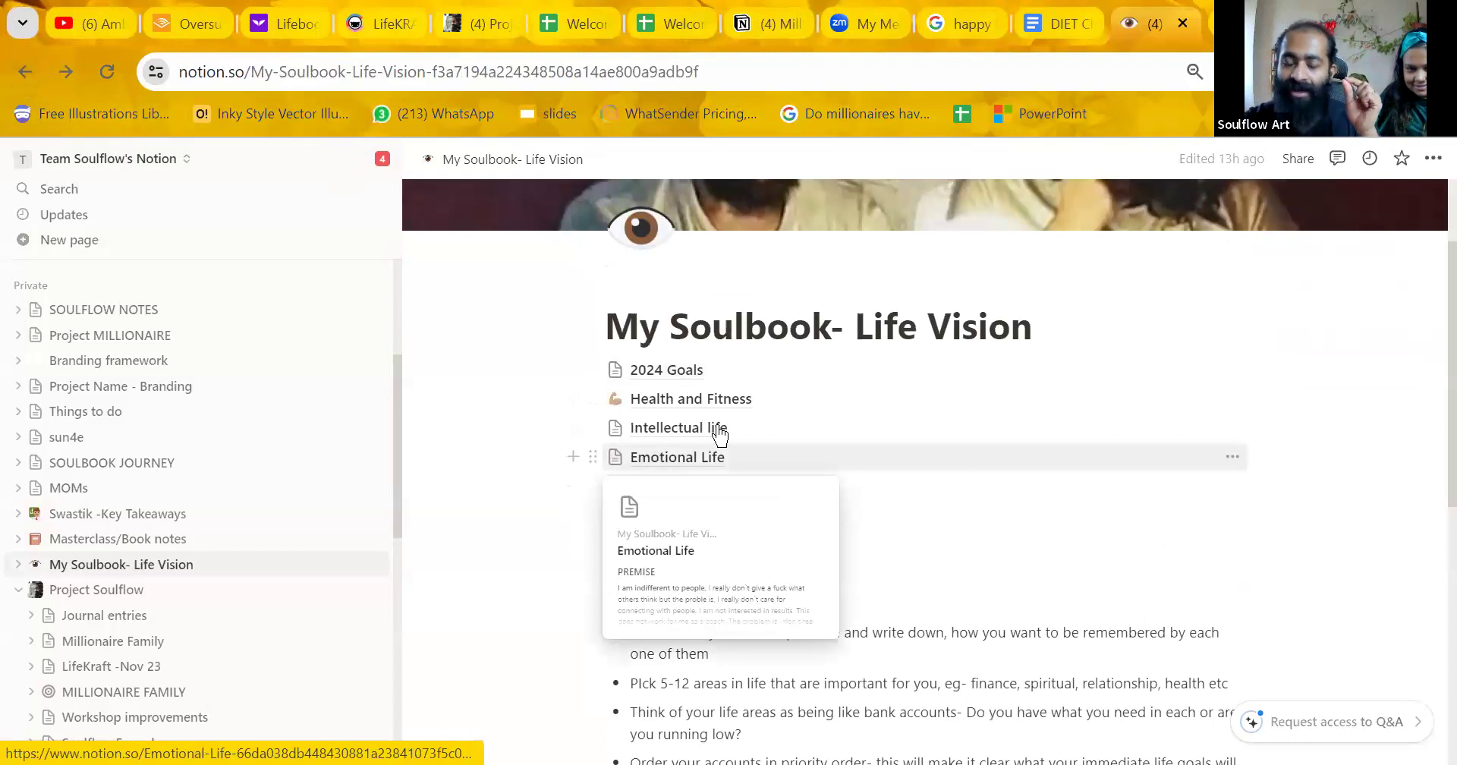
mouse_move(733, 499)
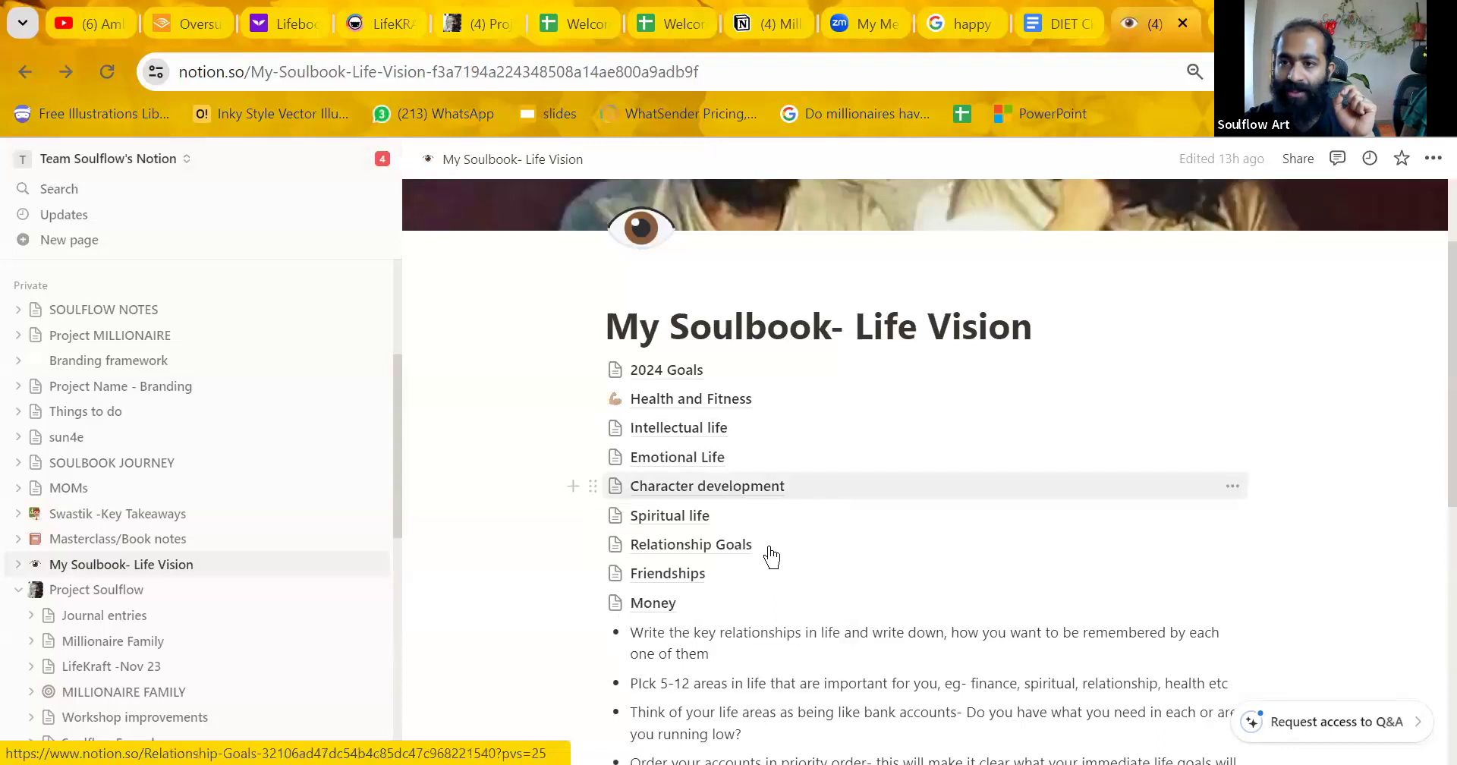
mouse_move(772, 558)
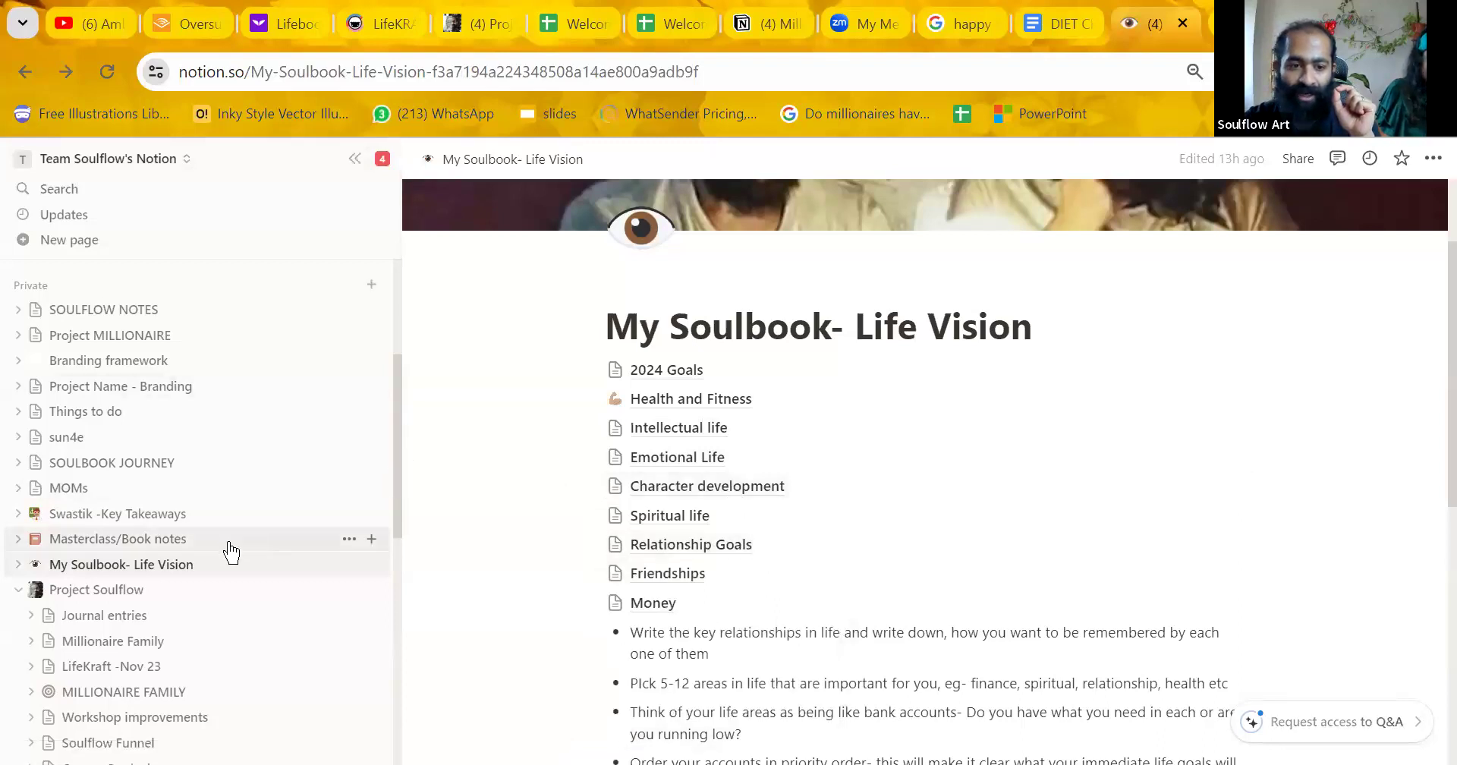
View the Key Takeaways page, and look through the list of subpages on the Masterclass/Book notes page.
left_click(169, 513)
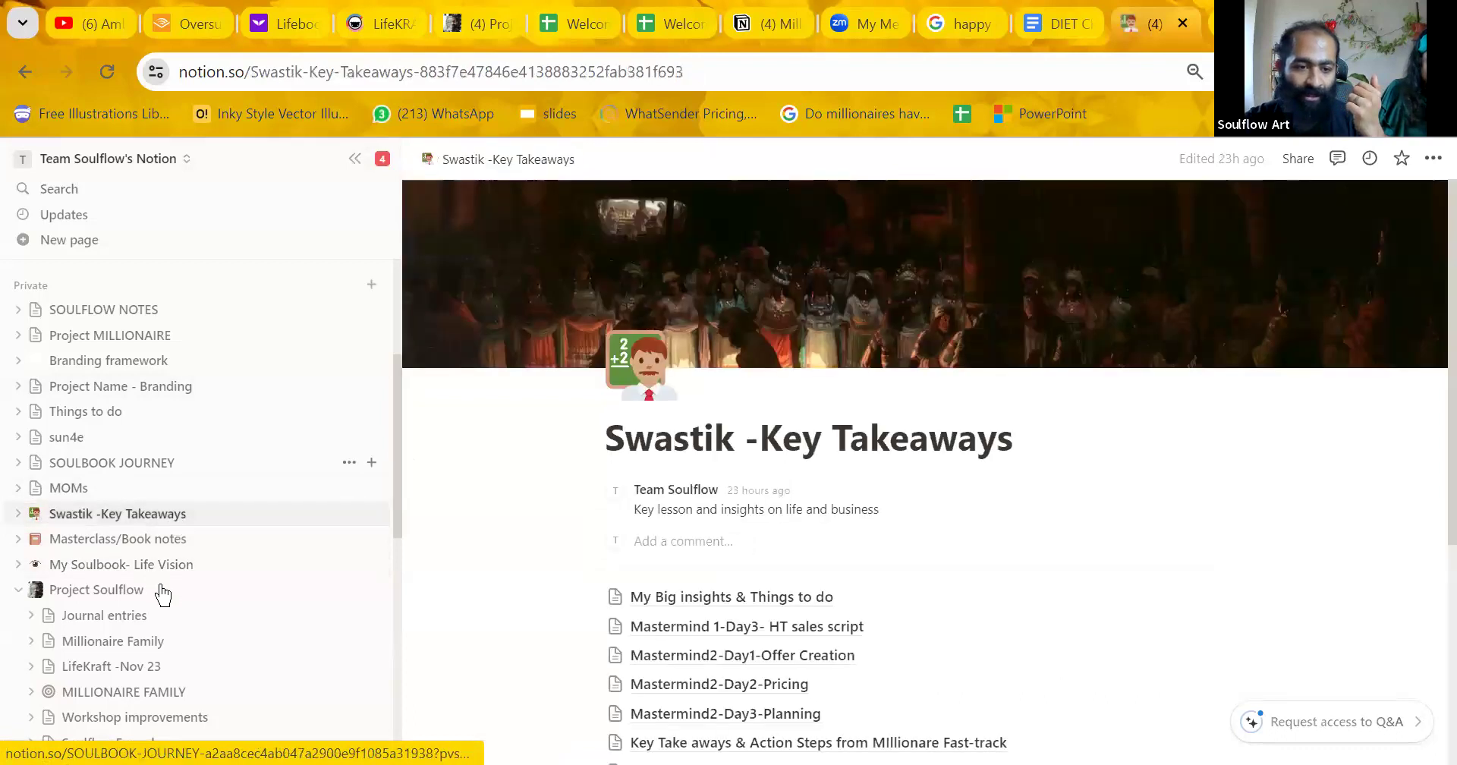
left_click(142, 539)
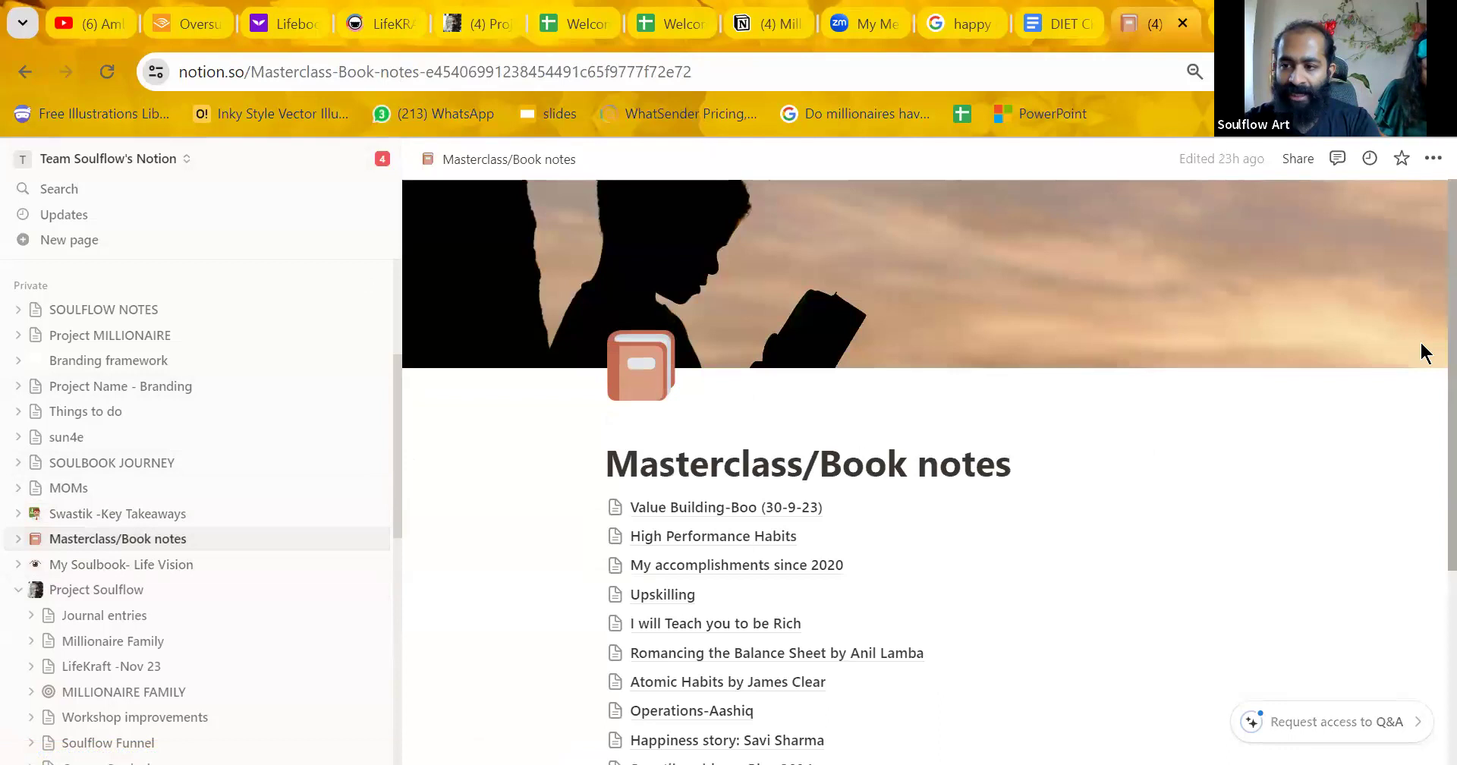
scroll(1438, 357, "down", 2)
scroll(1439, 415, "down", 1)
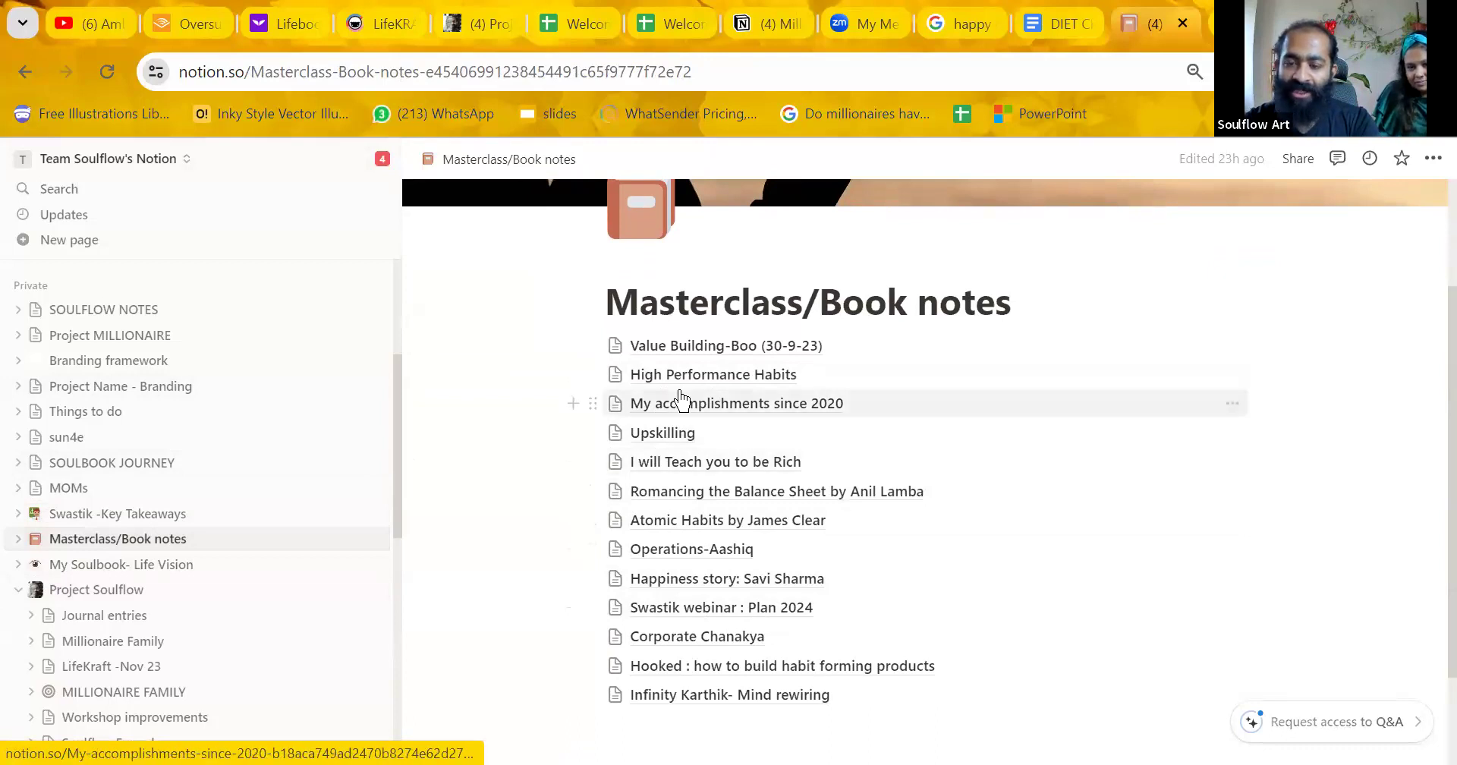
mouse_move(673, 372)
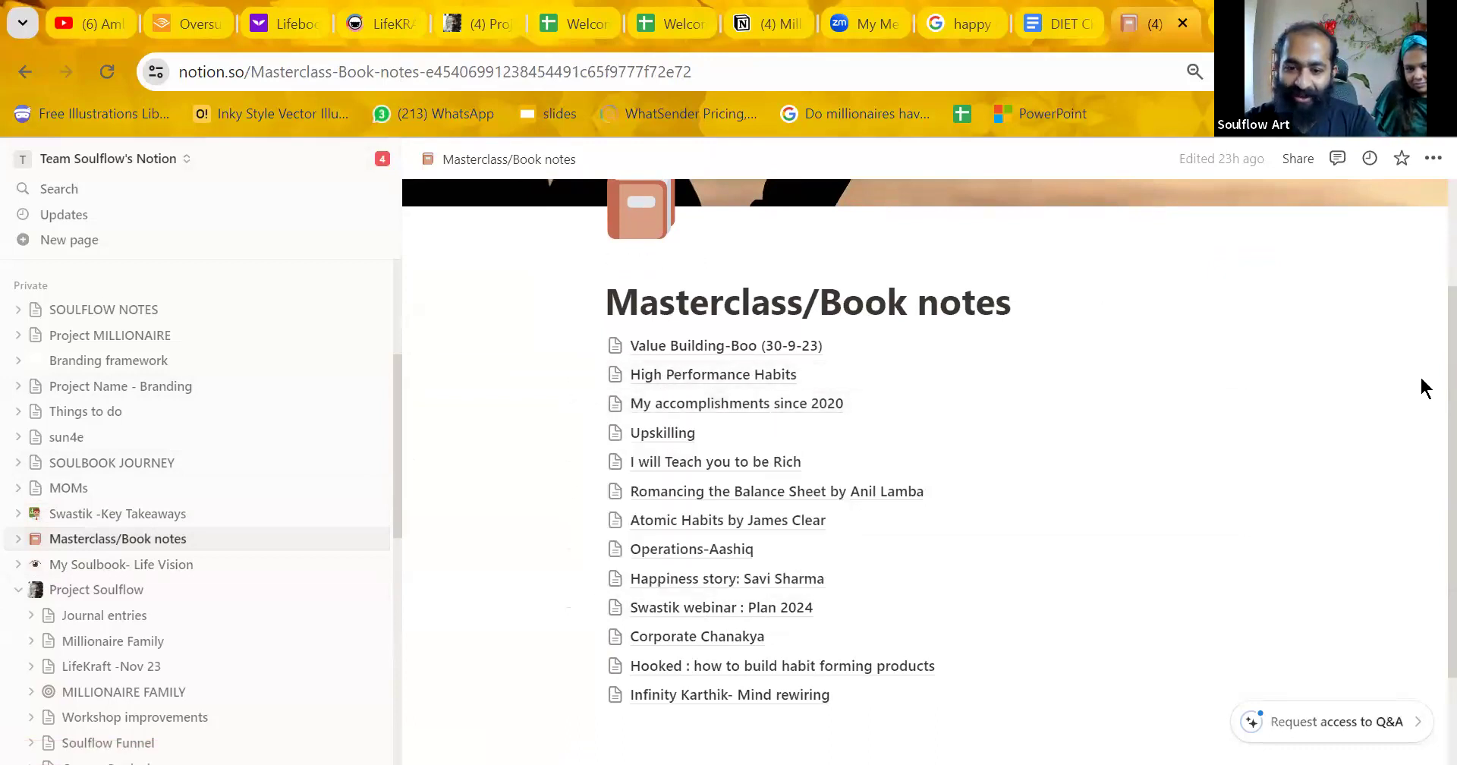
scroll(1439, 425, "down", 1)
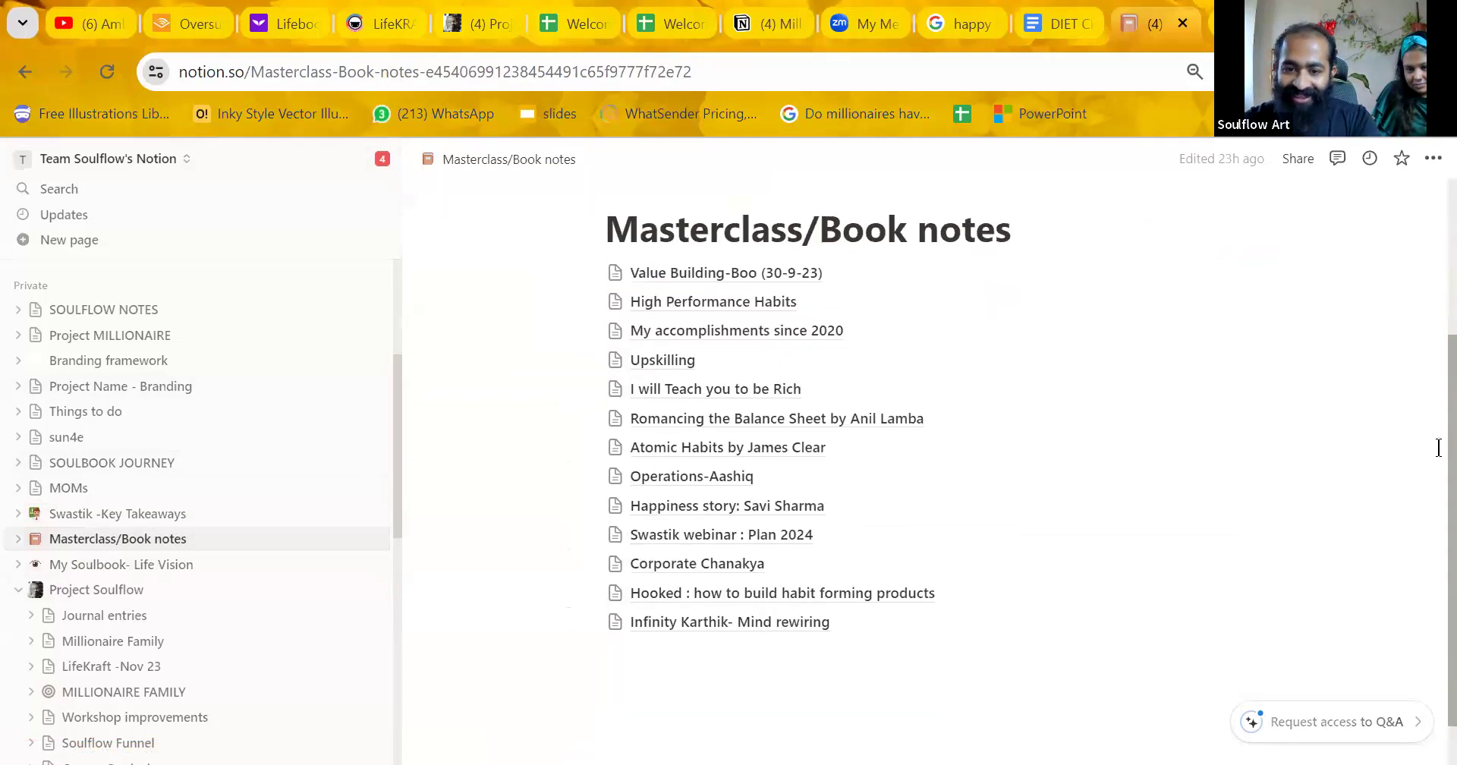
Open the Atomic Habits by James Clear subpage briefly, and return to the Masterclass/Book notes list.
scroll(1438, 448, "down", 1)
left_click(786, 402)
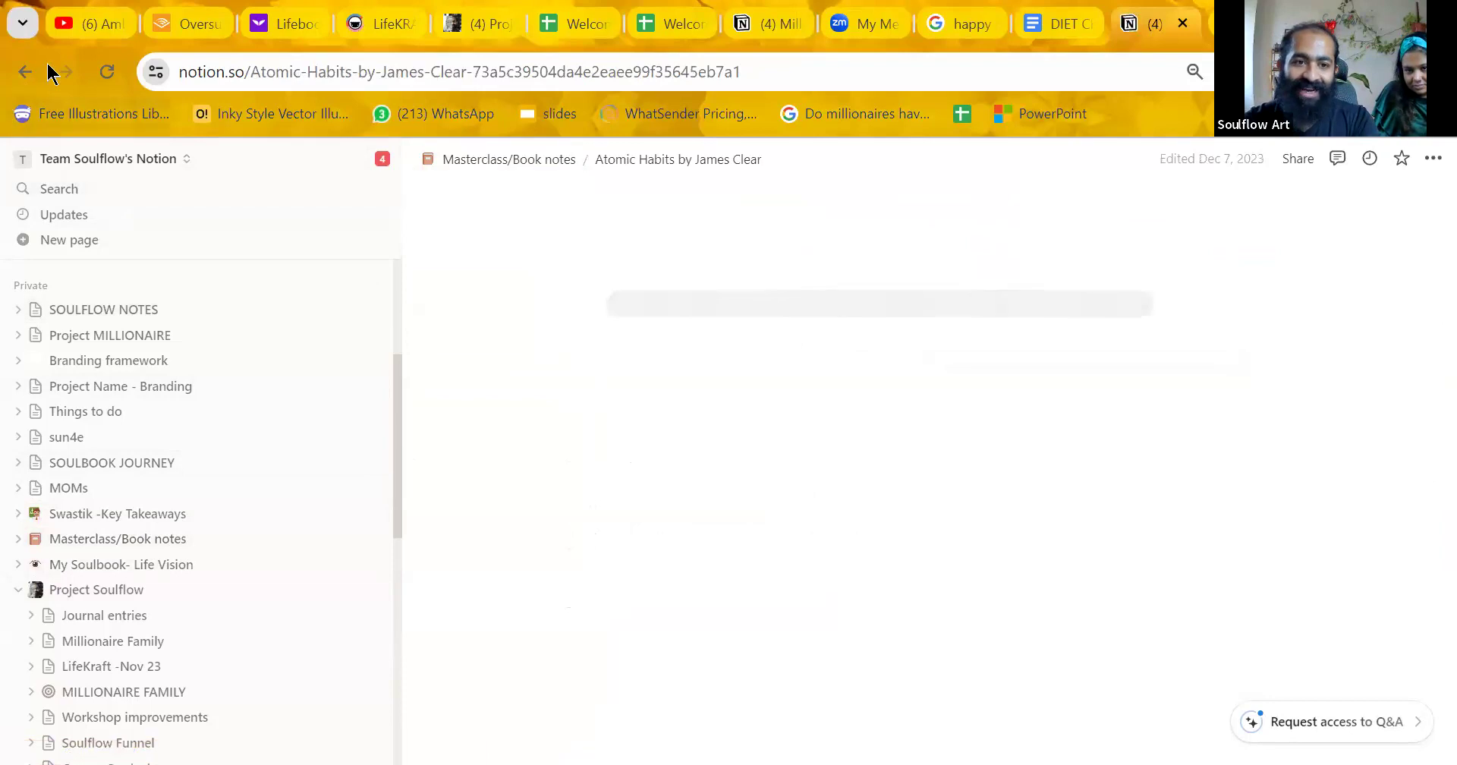
left_click(25, 72)
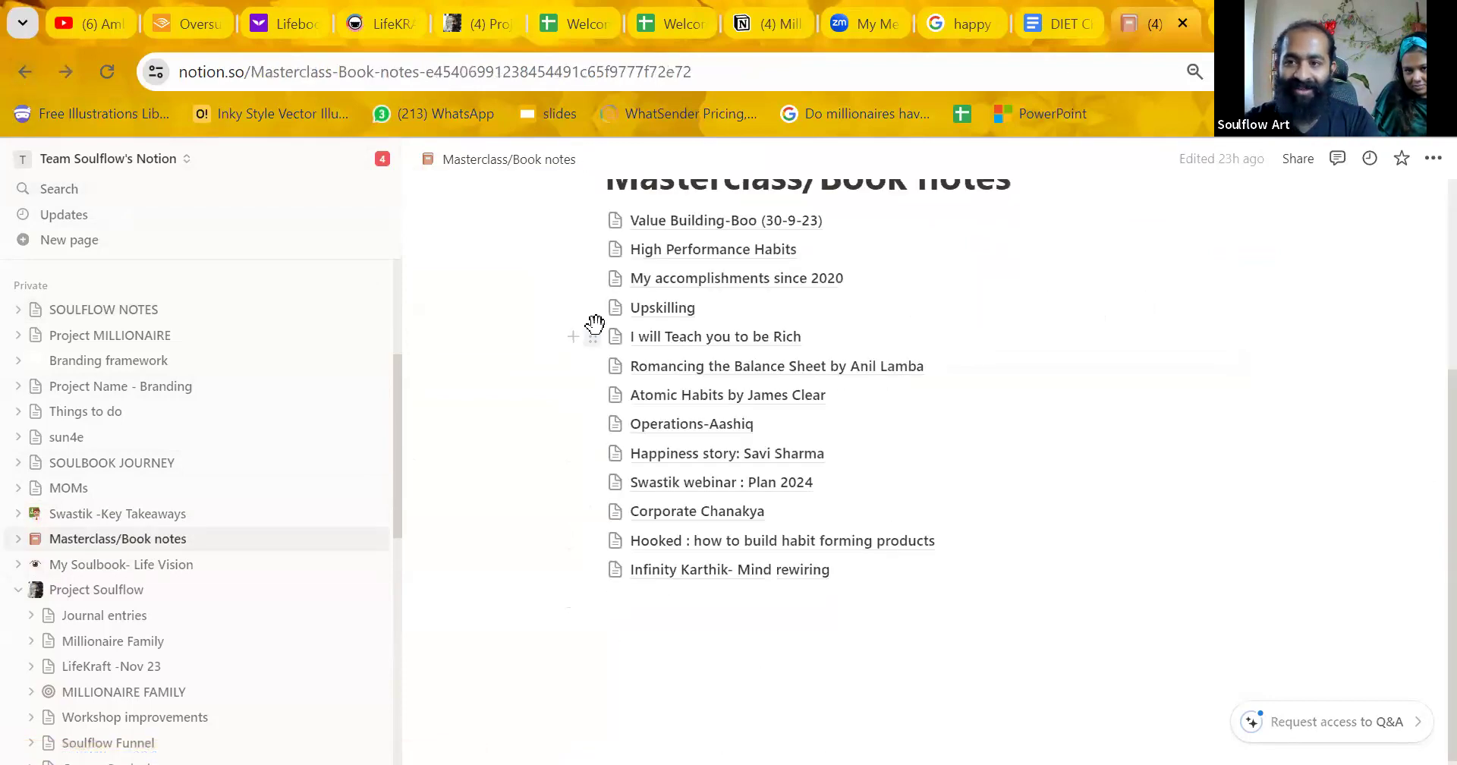
mouse_move(775, 569)
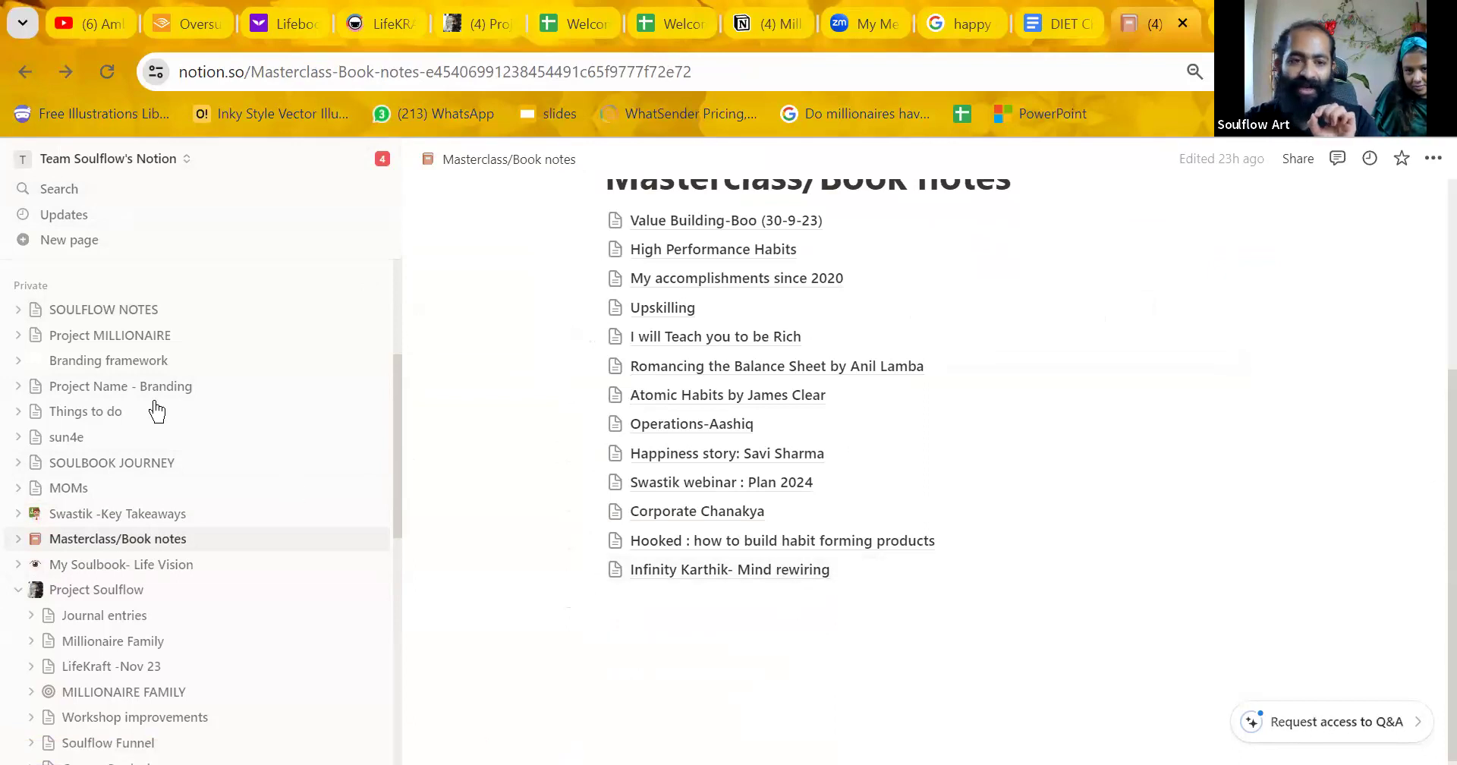
Insert a sub-page below the Things to do checklist at the end of the SOULFLOW NOTES page.
left_click(118, 308)
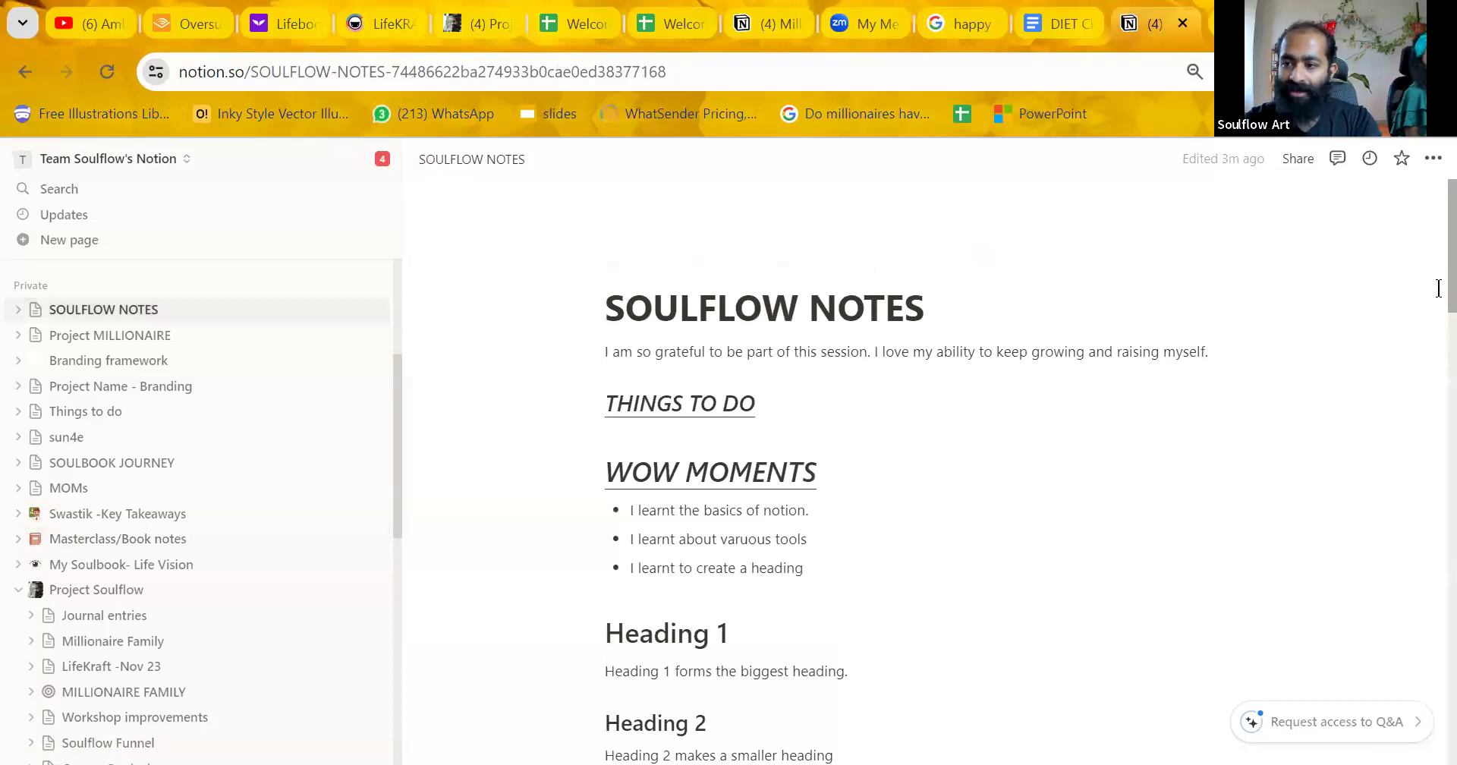
scroll(1440, 433, "down", 8)
scroll(1439, 433, "down", 15)
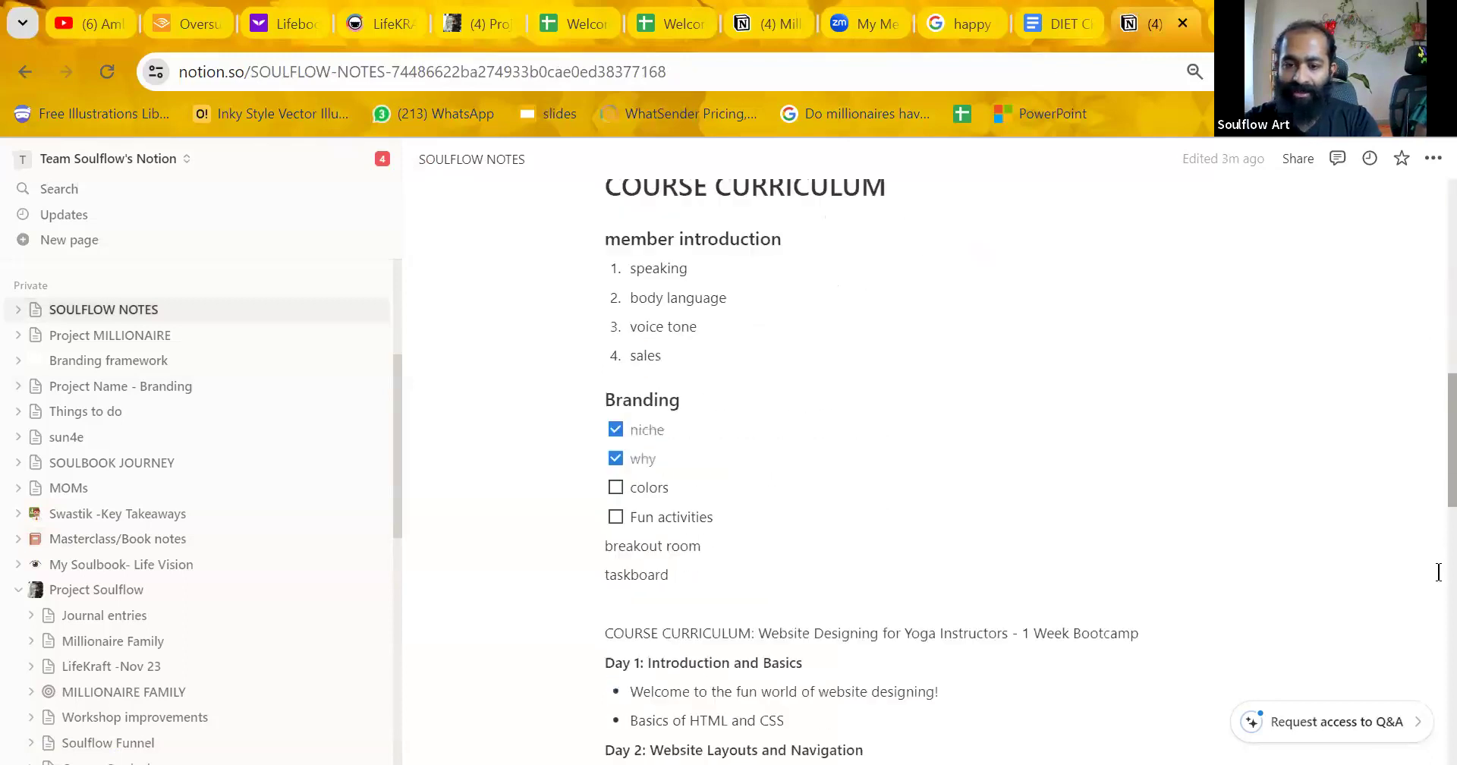
scroll(1439, 681, "down", 3)
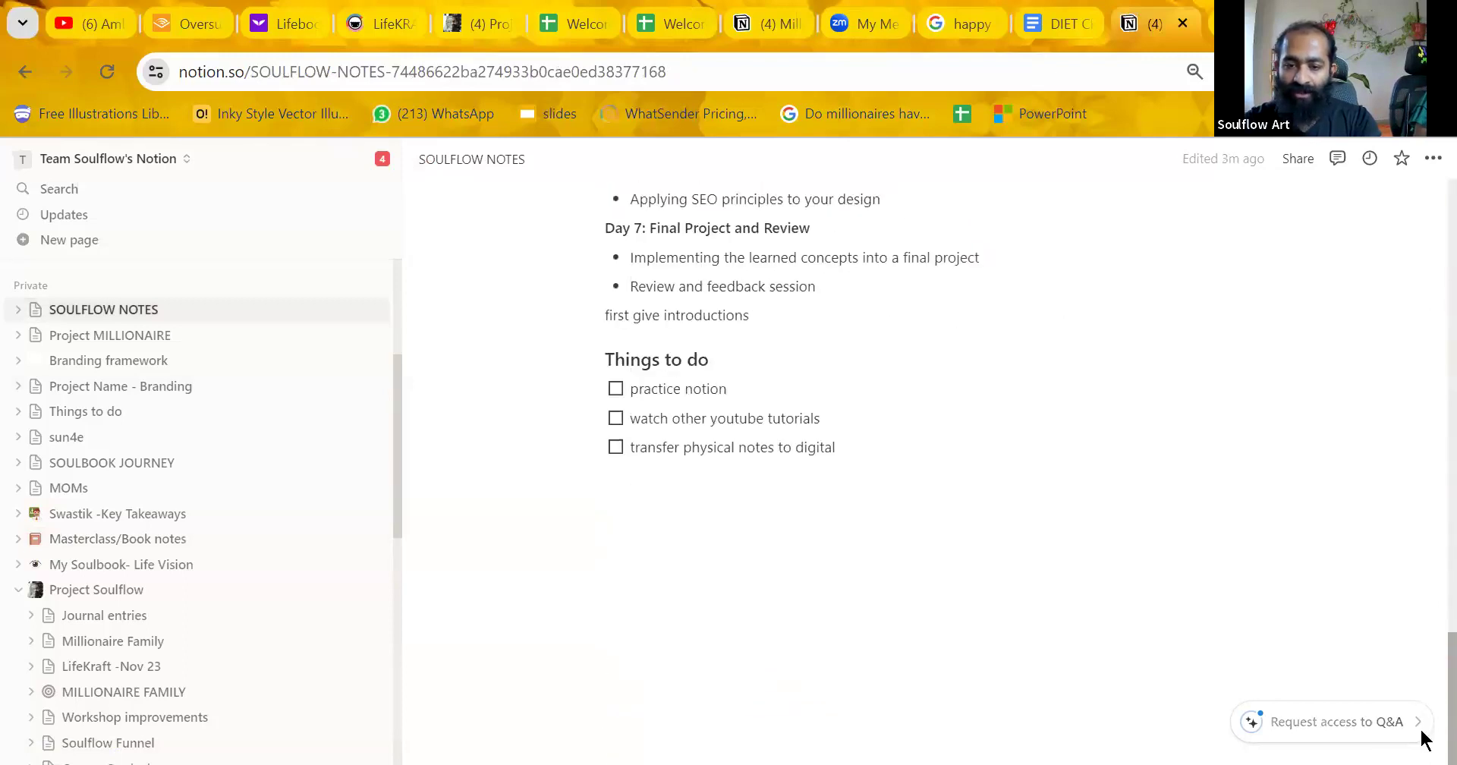
left_click(631, 471)
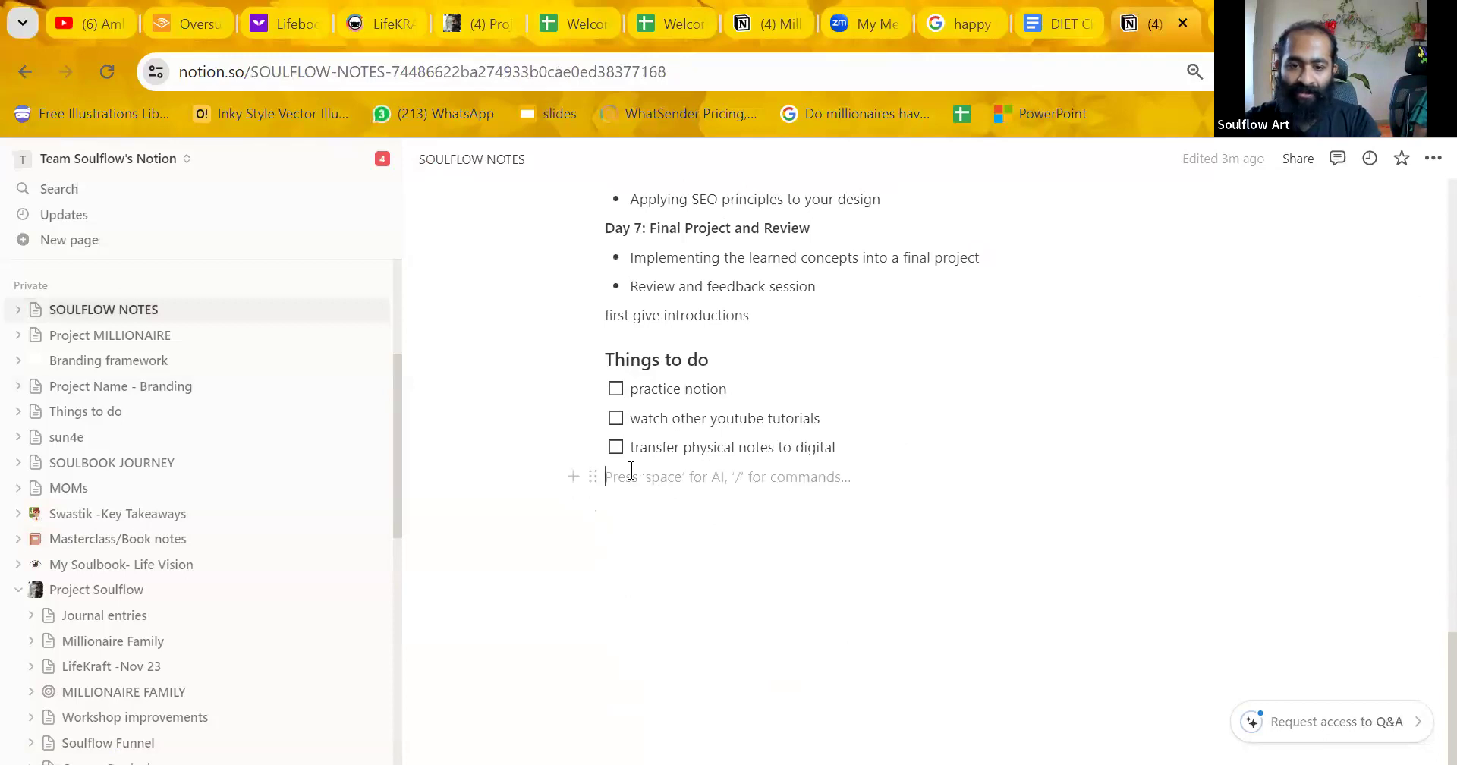
left_click(573, 472)
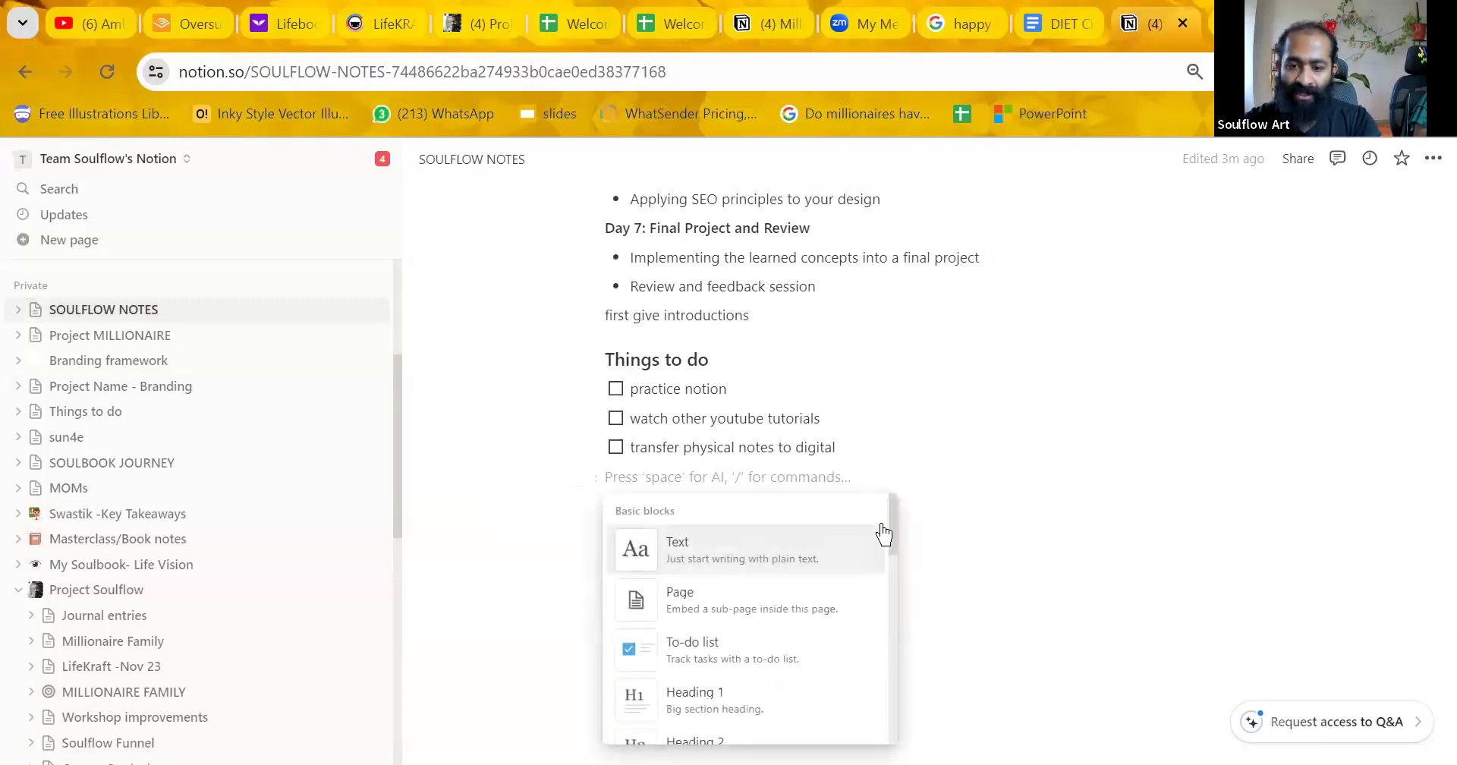
left_click(762, 596)
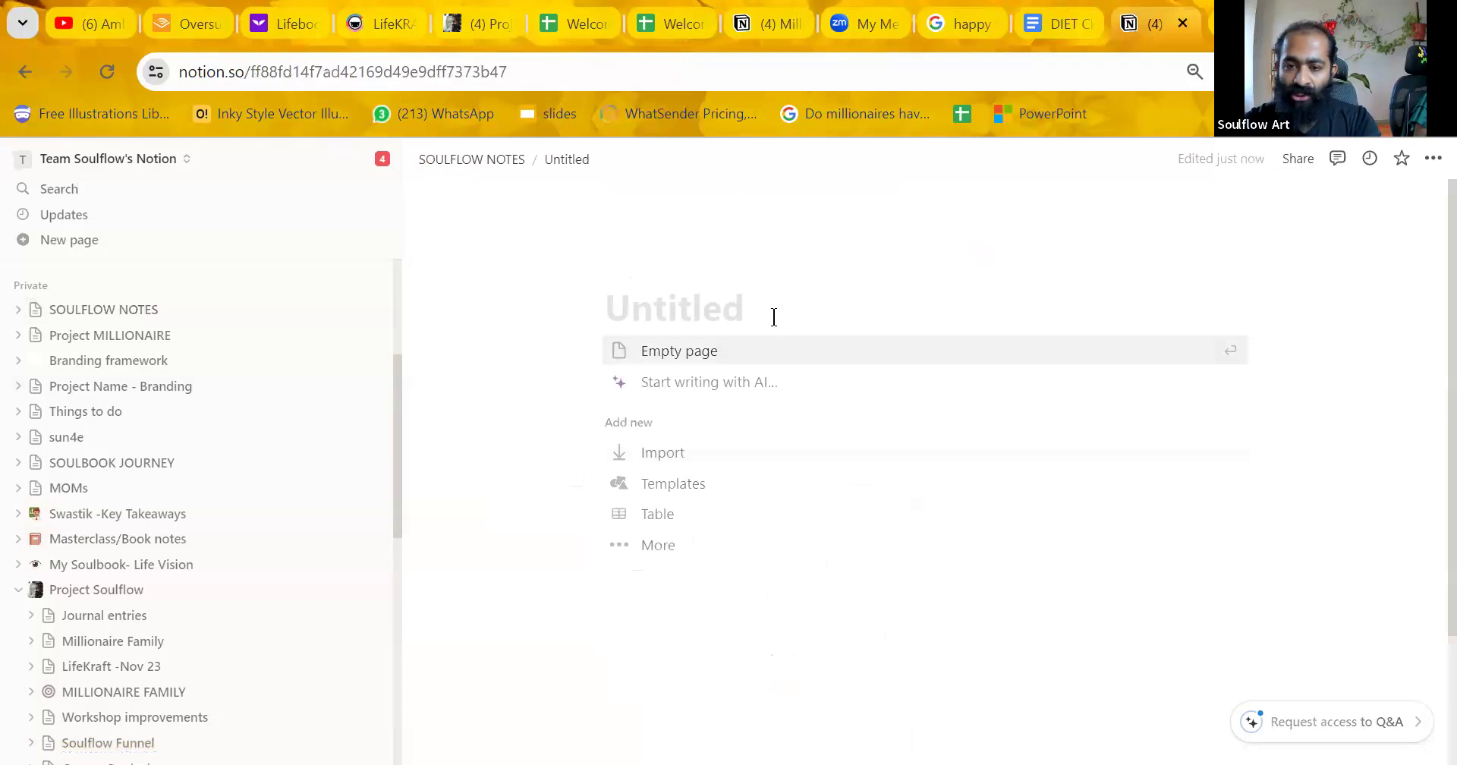
Title the new sub-page "Tech upskill" and start it as an empty page.
left_click(737, 302)
type("T")
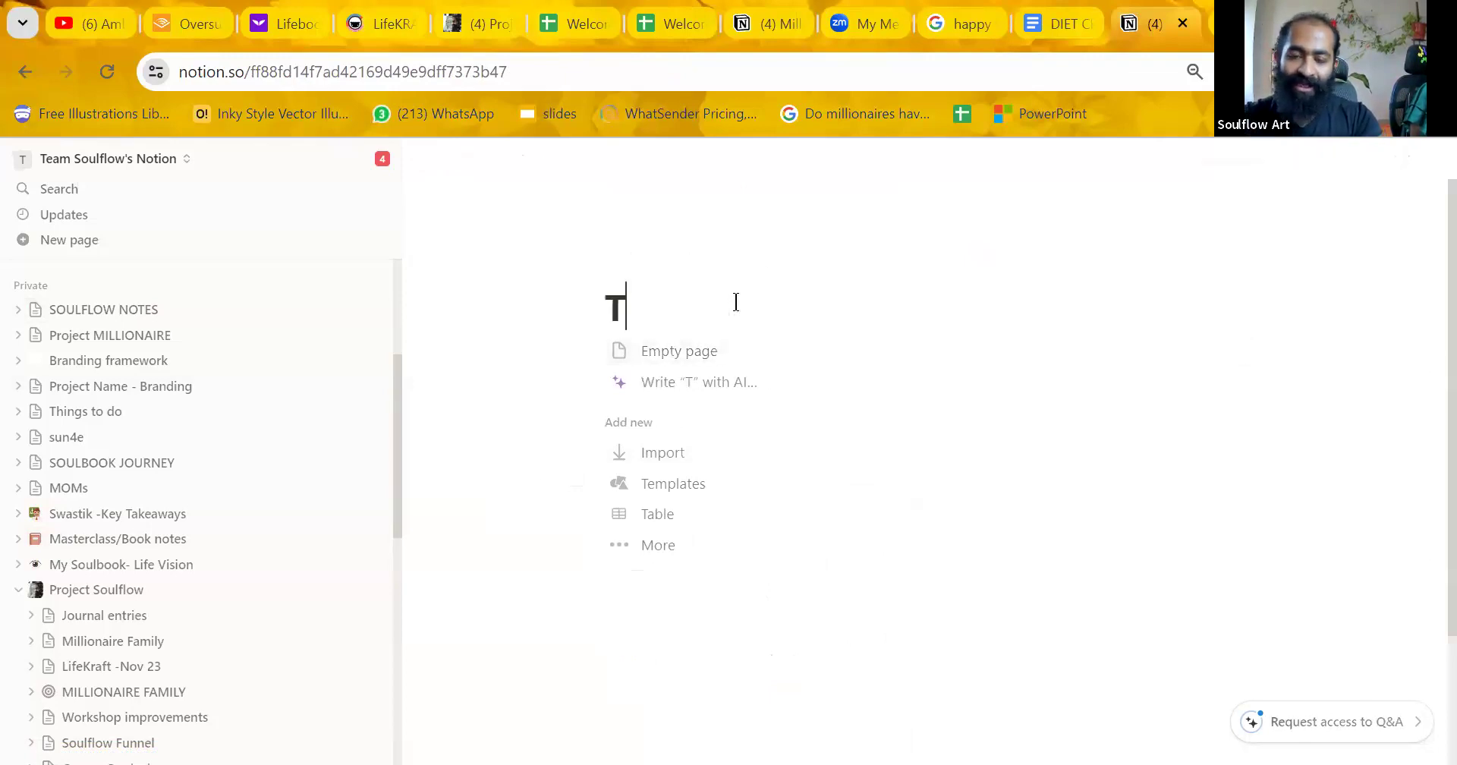
type("ec")
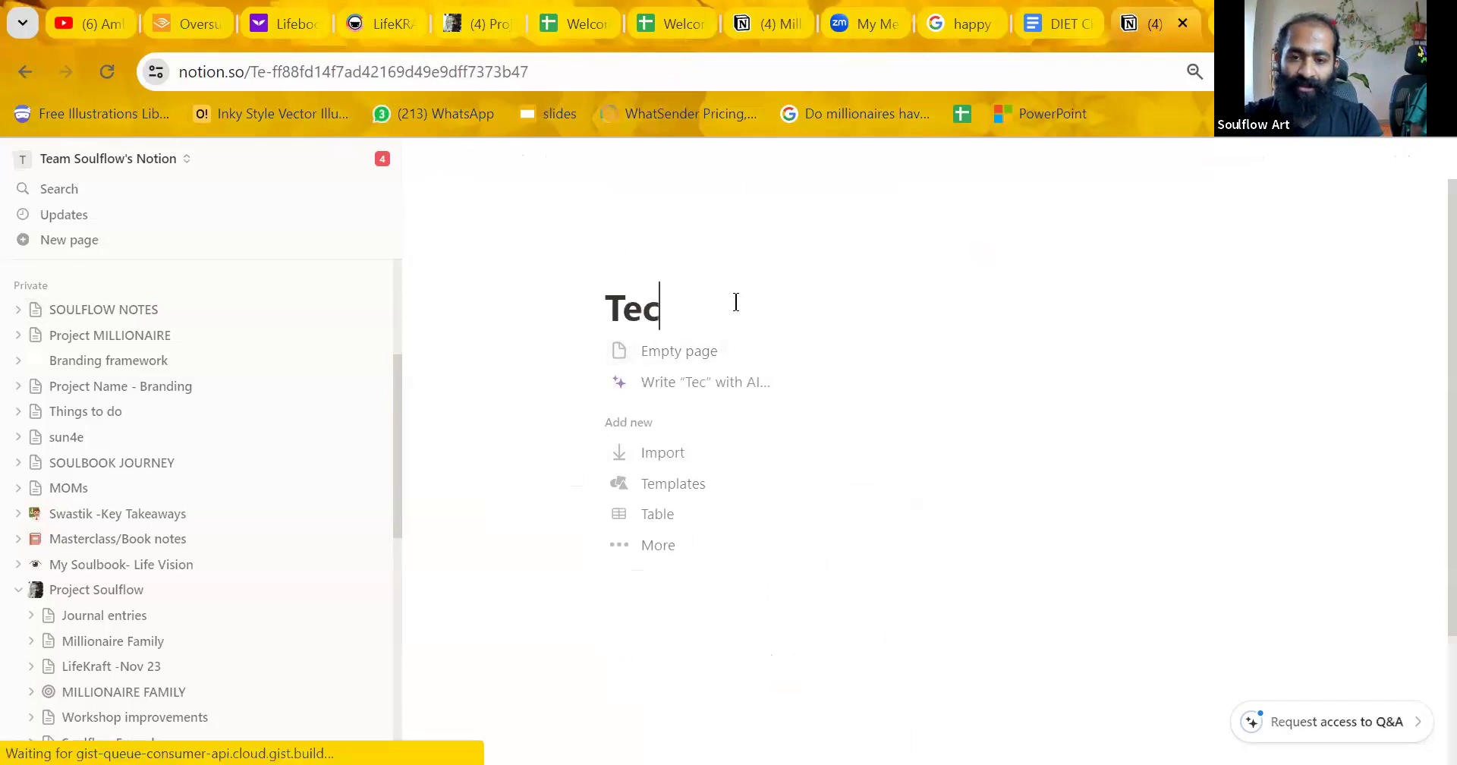
type("h upskill")
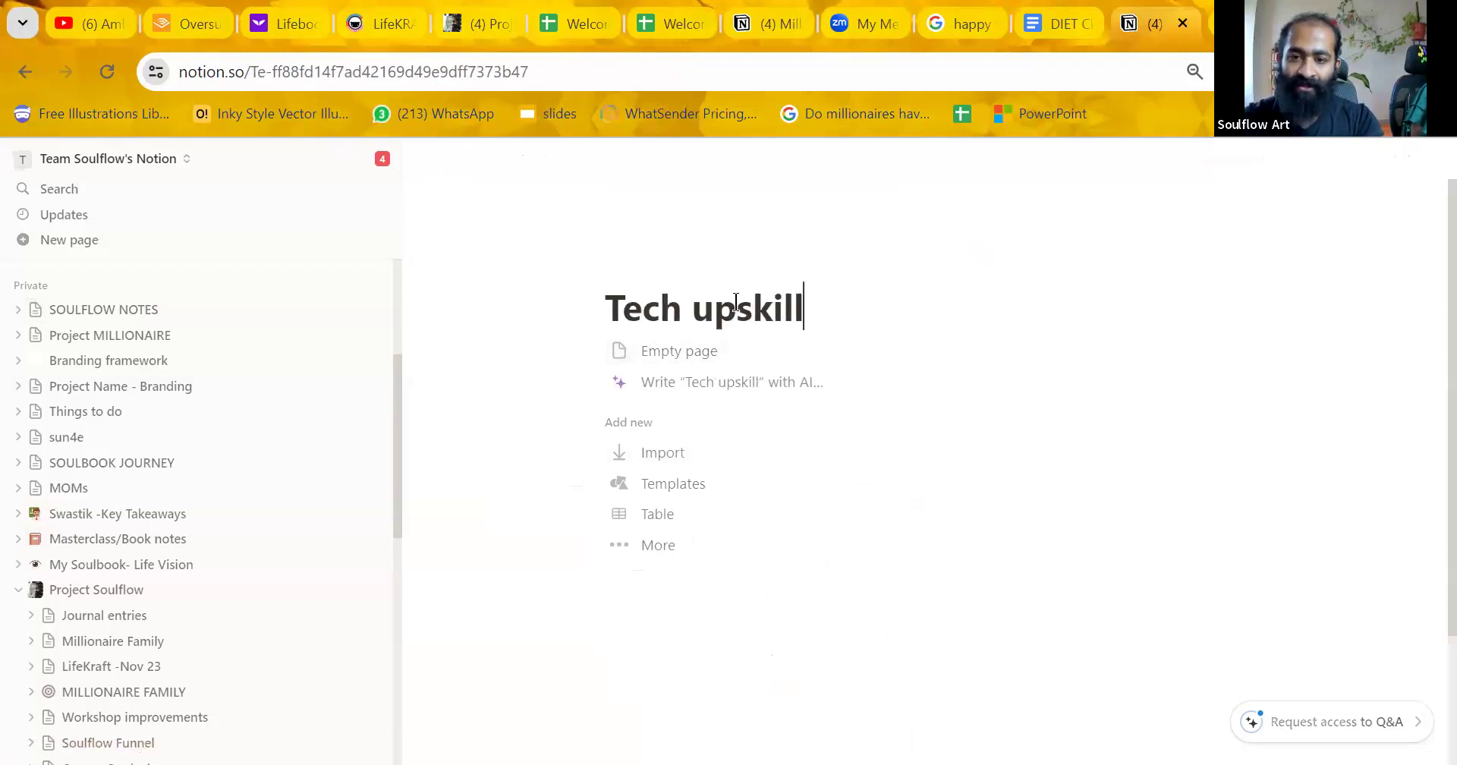
left_click(867, 450)
key("Escape")
left_click(725, 349)
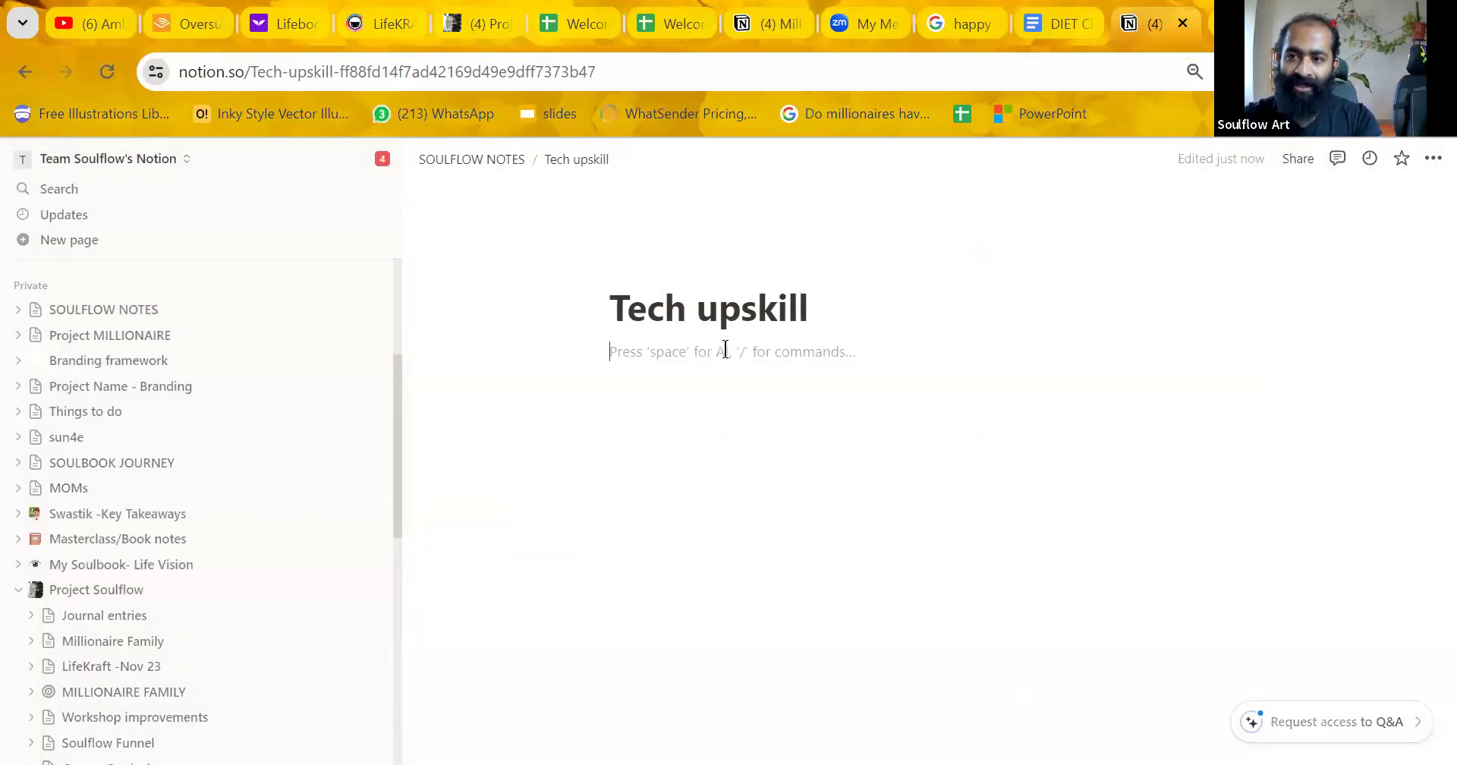
Add a Heading 3 reading "Notion" to the body of the Tech upskill page.
left_click(579, 349)
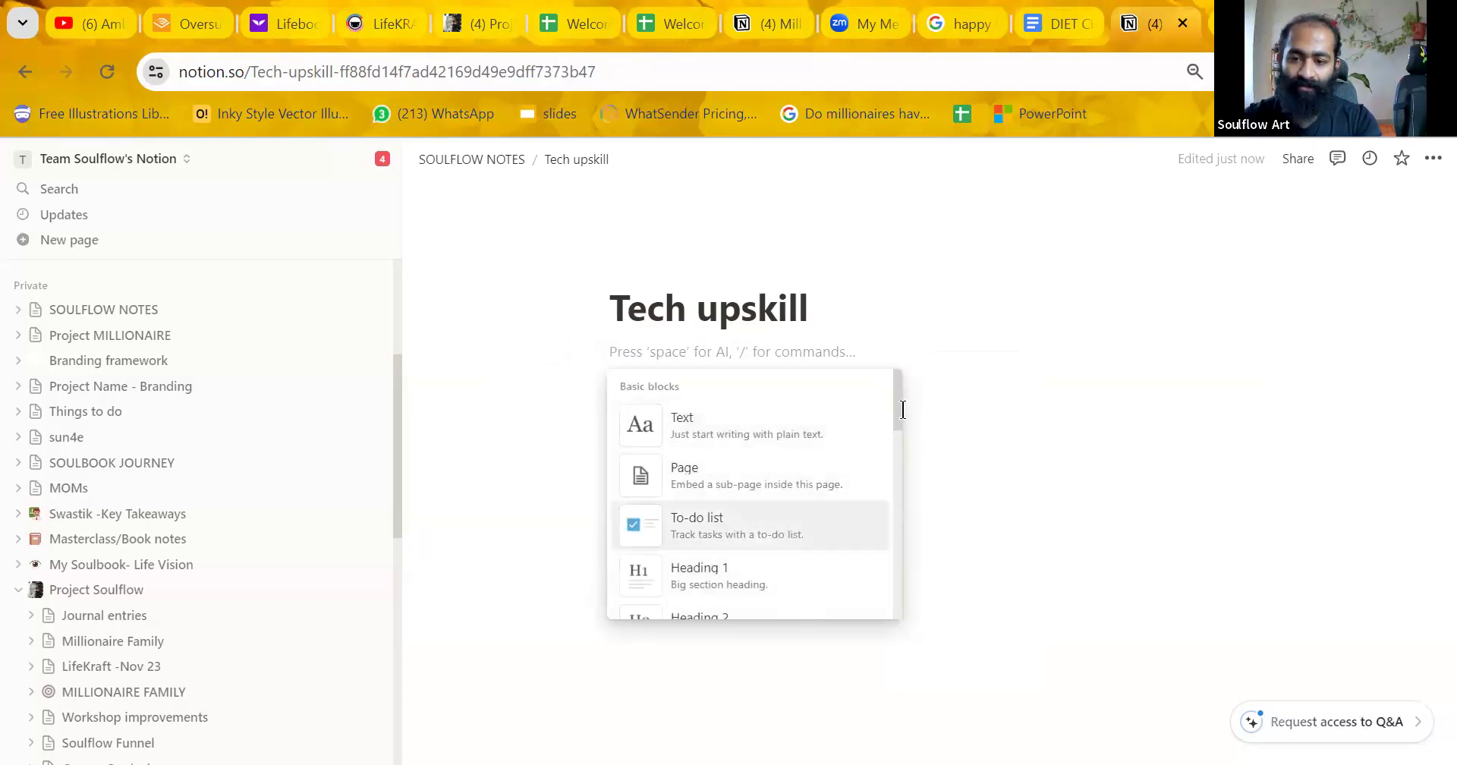
scroll(899, 415, "down", 2)
left_click(748, 563)
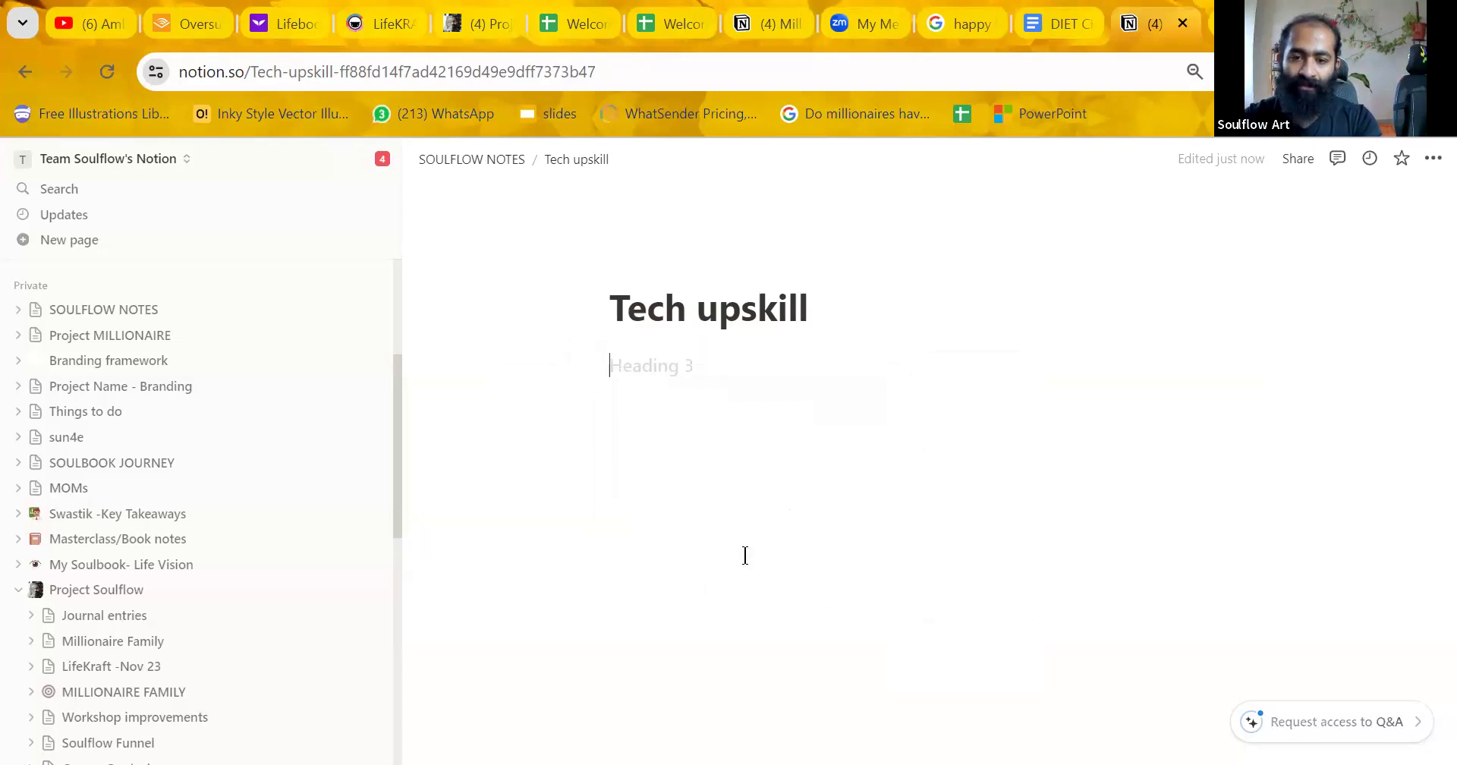
type("Notion")
key("Return")
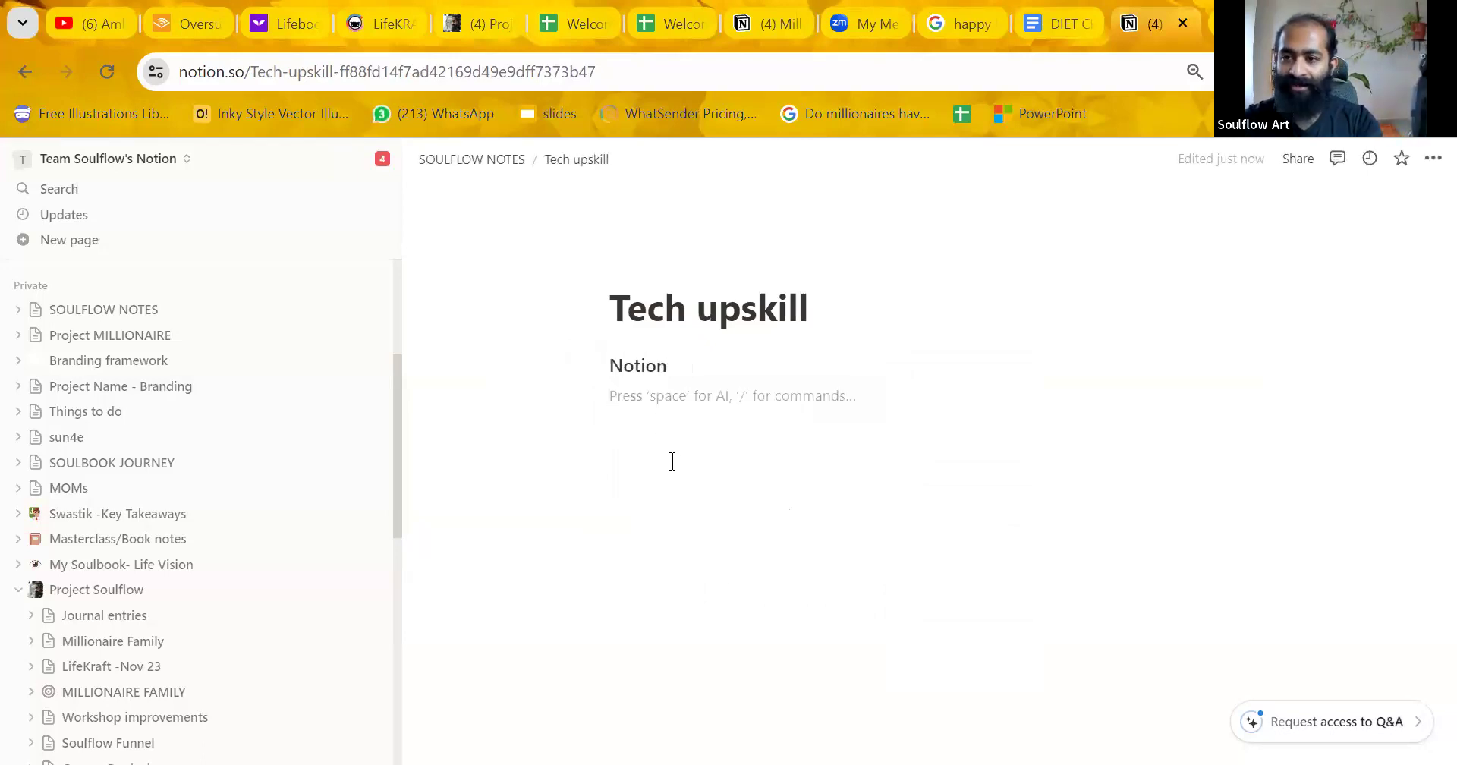
Delete the Notion heading so the body of the Tech upskill page is empty.
left_click(692, 367)
key("BackSpace")
key("BackSpace")
key("BackSpace")
key("BackSpace")
key("BackSpace")
key("BackSpace")
key("BackSpace")
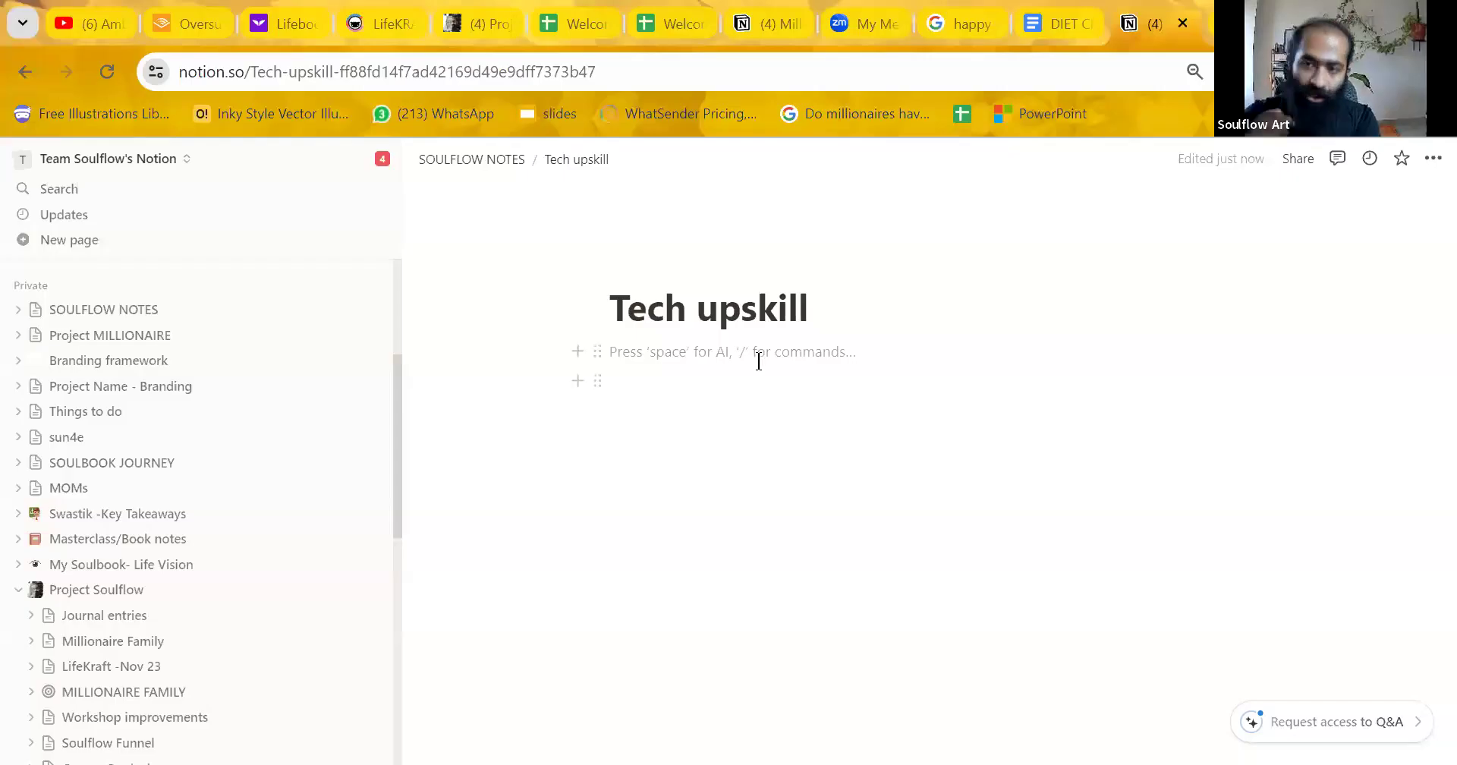
key("BackSpace")
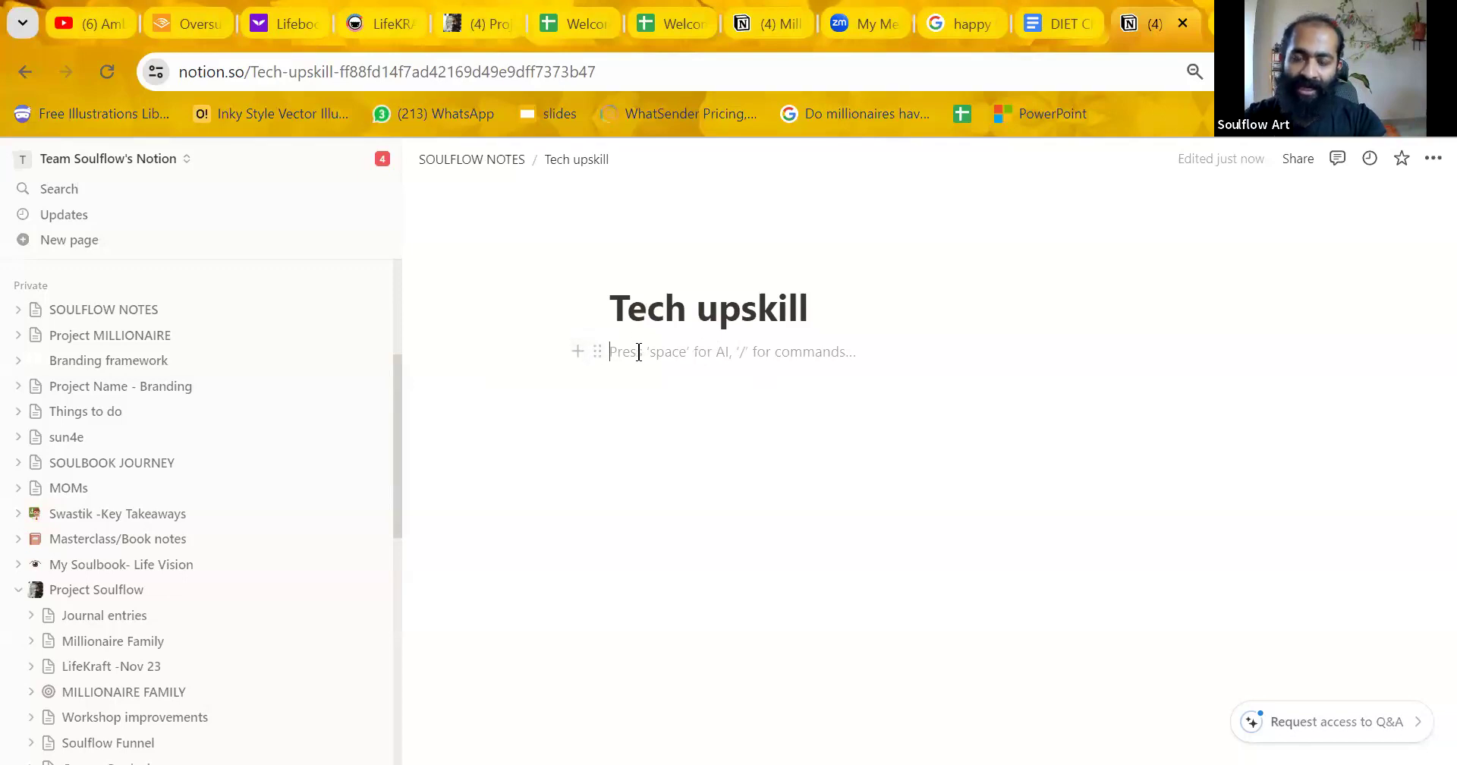
type("no")
key("BackSpace")
key("BackSpace")
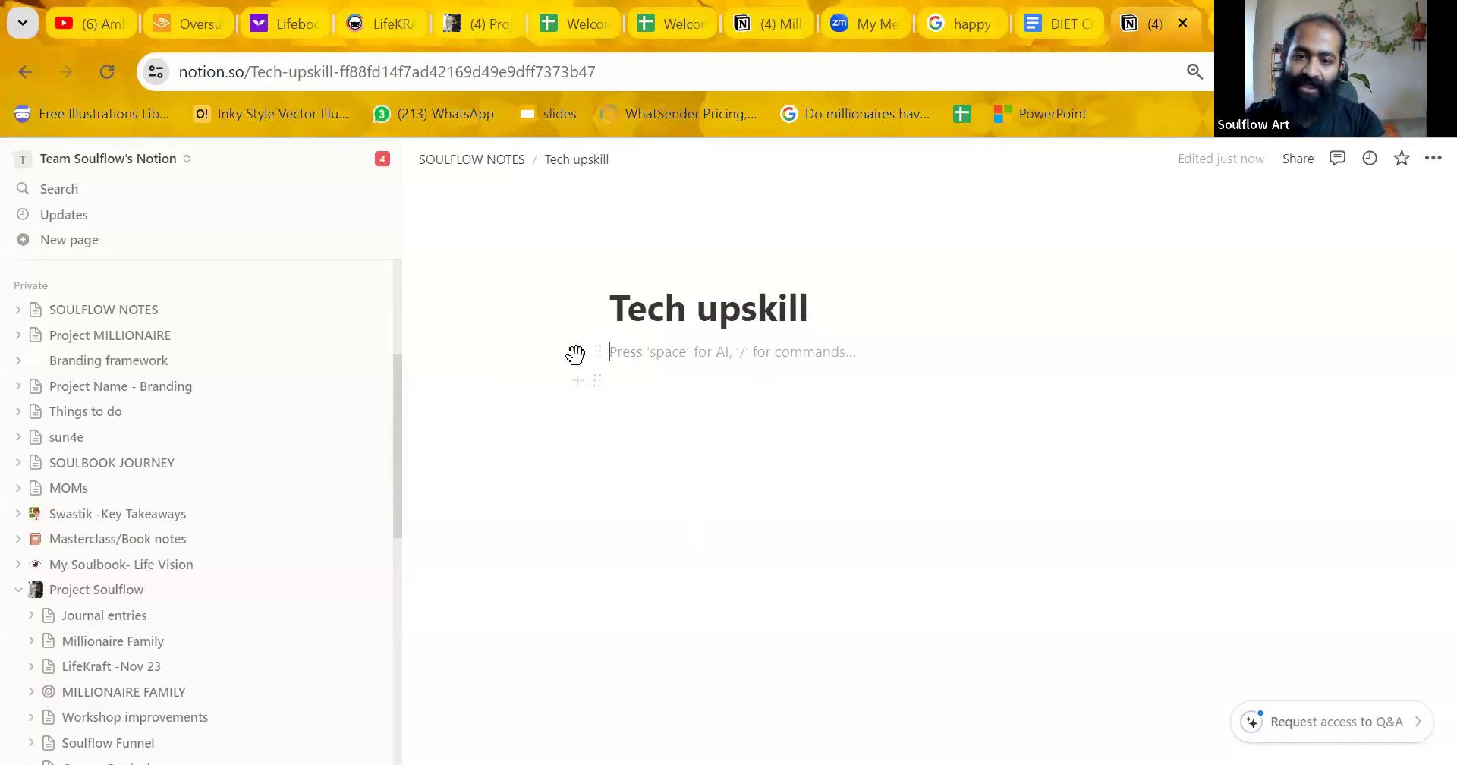
Insert a sub-page inside the Tech upskill page and title it "Notion on 21-2".
left_click(574, 349)
left_click(800, 486)
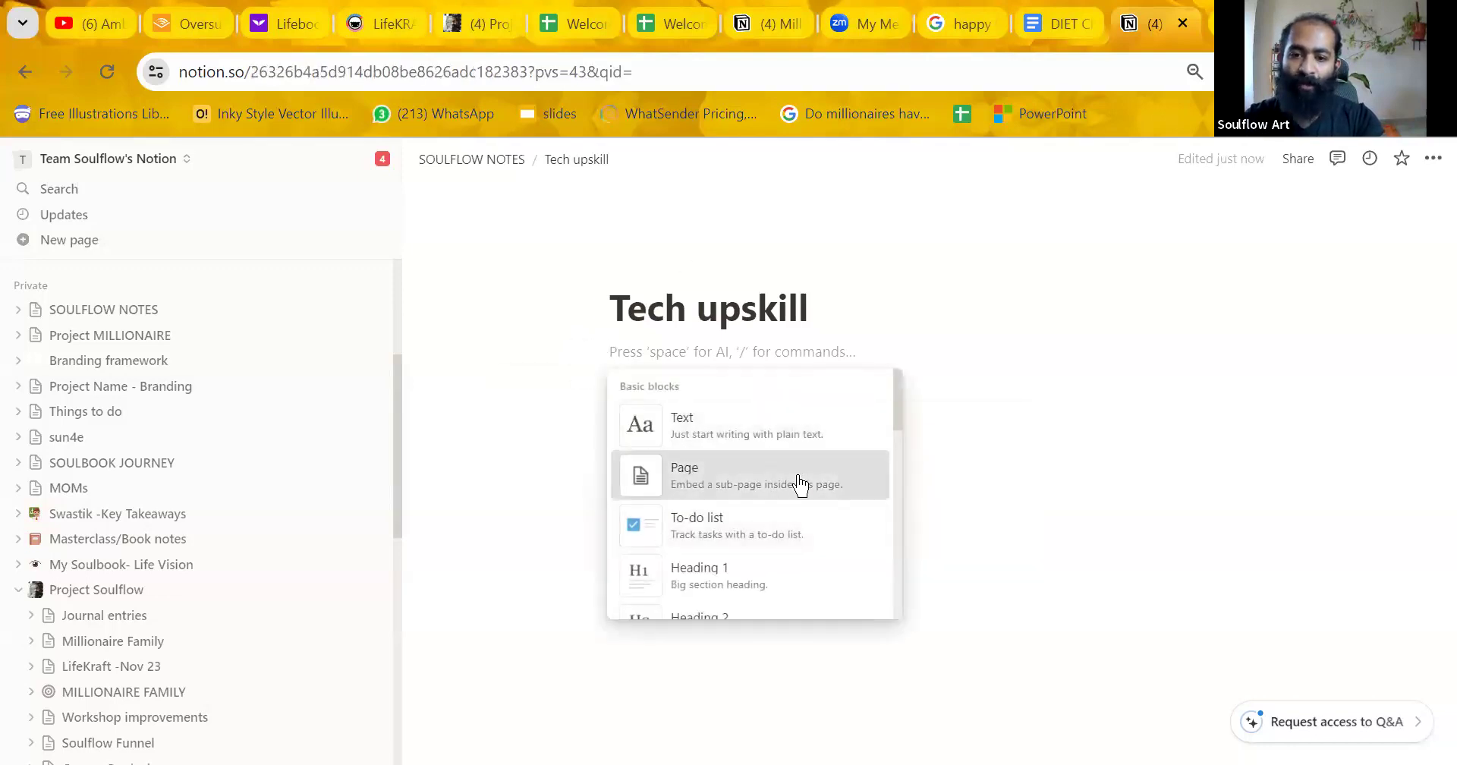
type("NOtion")
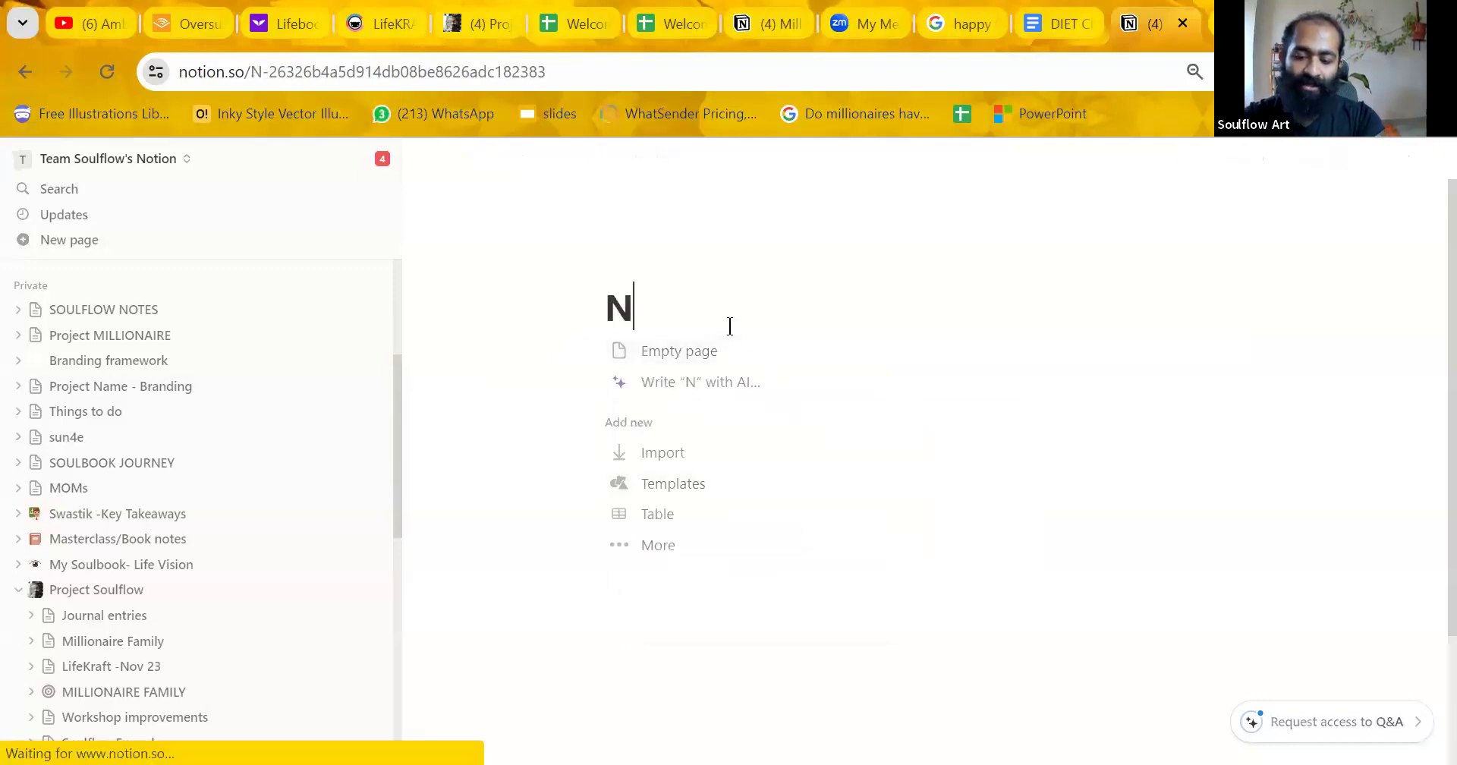
key("BackSpace")
key("BackSpace")
key("BackSpace")
key("BackSpace")
key("BackSpace")
type("otuo")
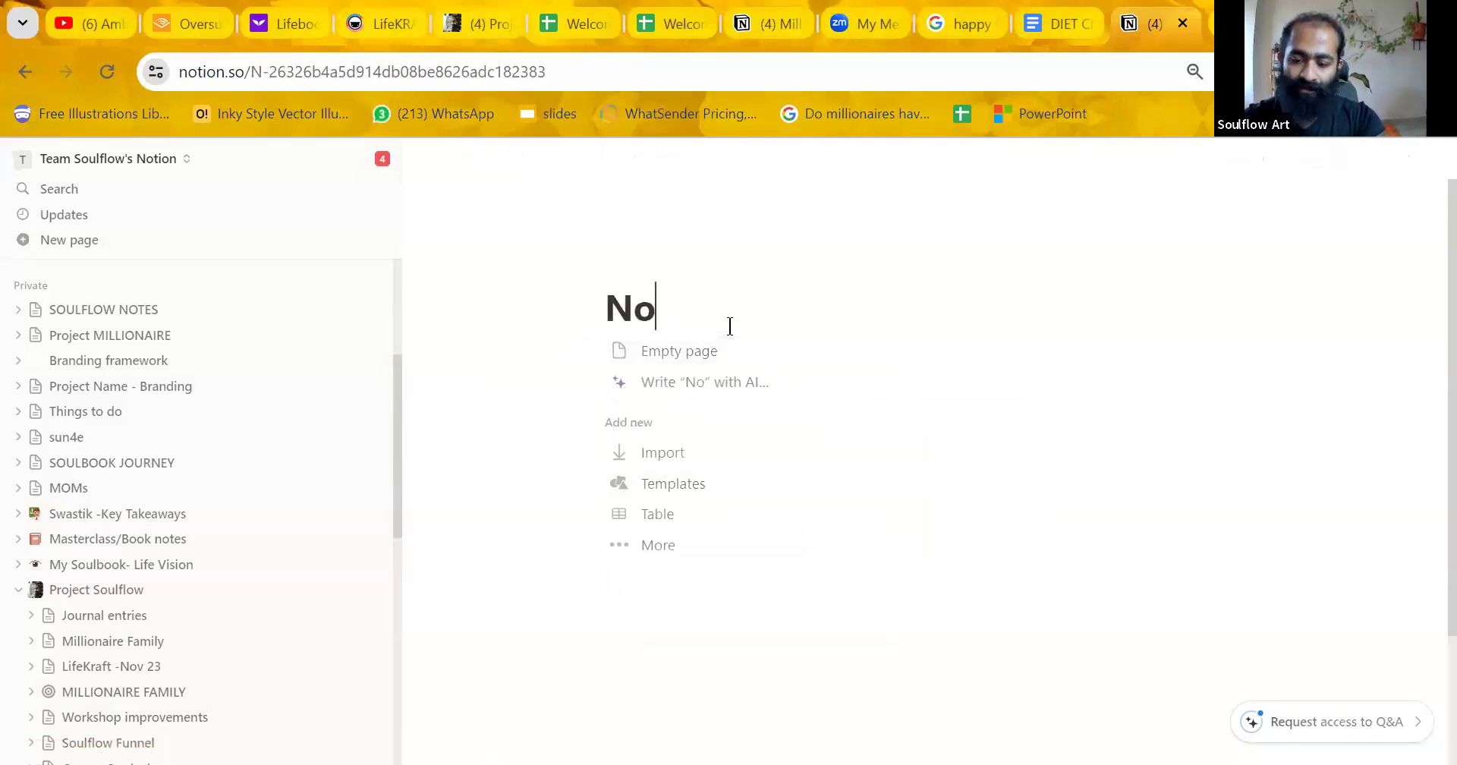
key("BackSpace")
key("BackSpace")
type("ion ")
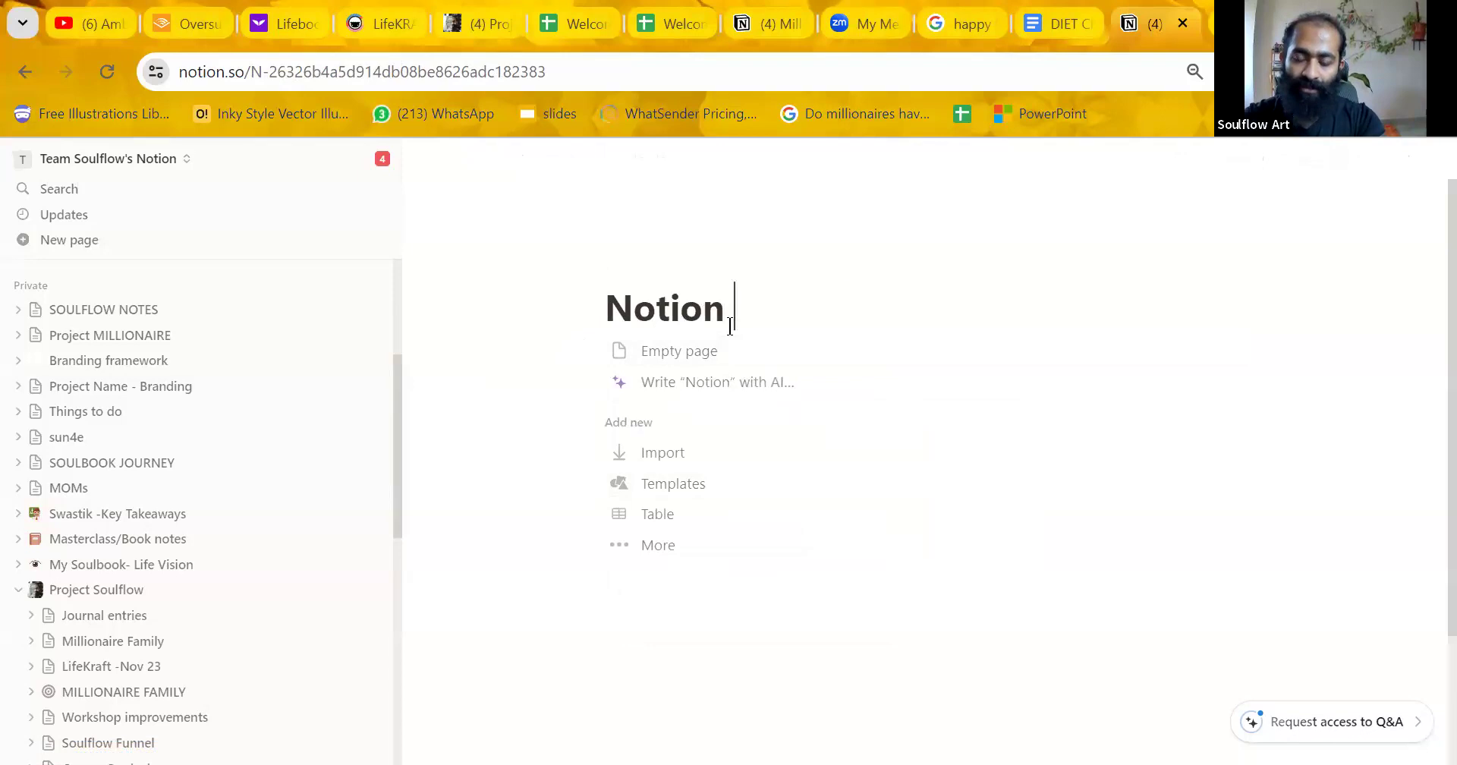
type("o")
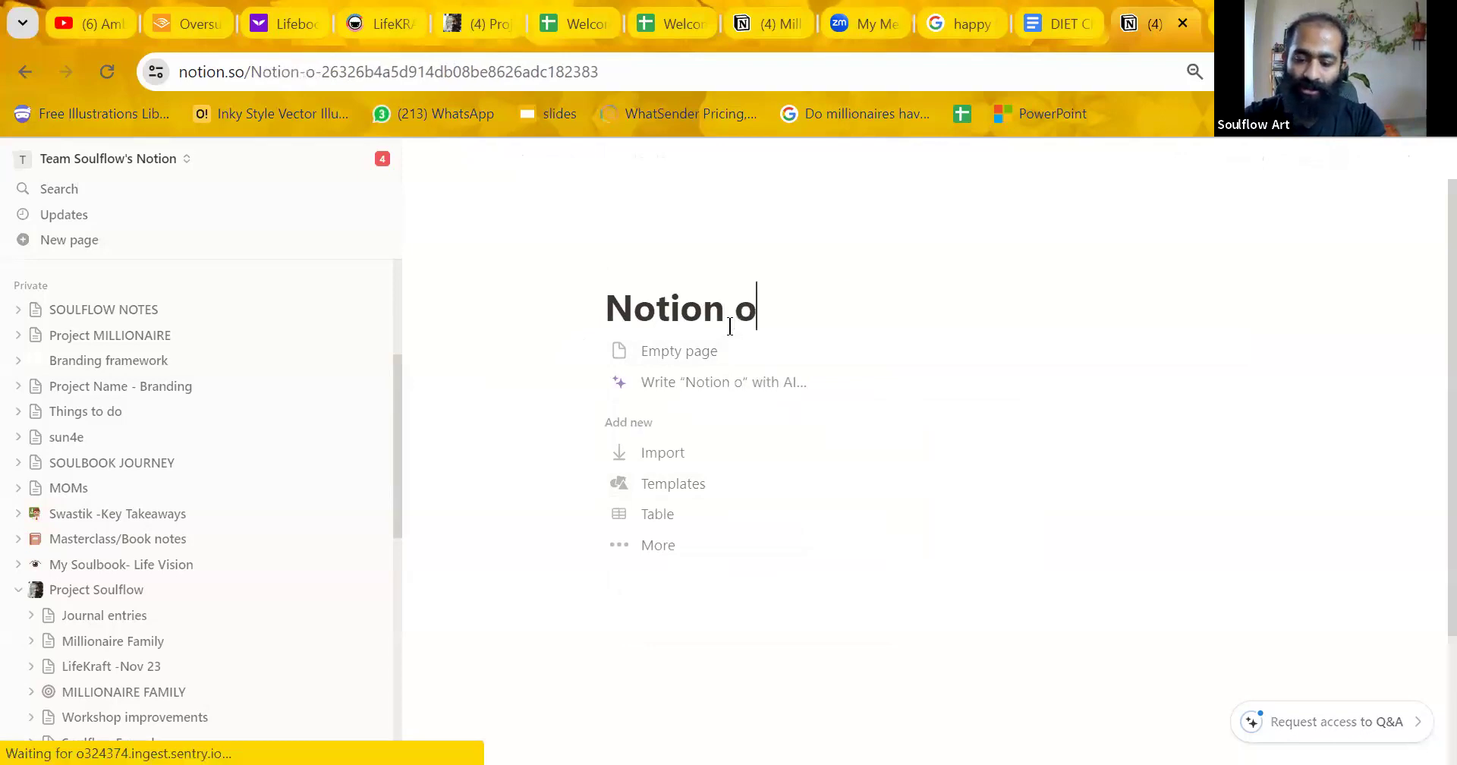
type("n 21")
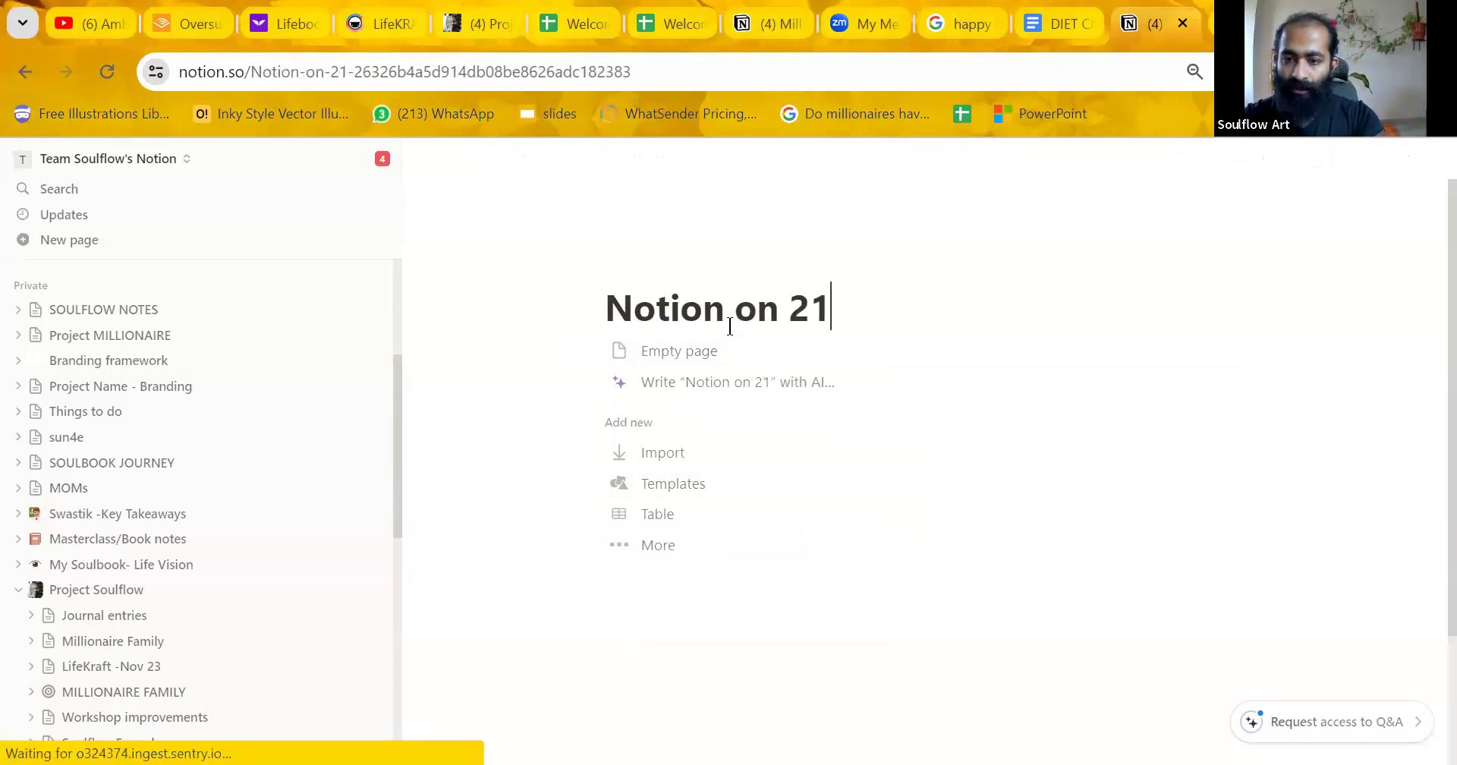
type("-2")
key("Return")
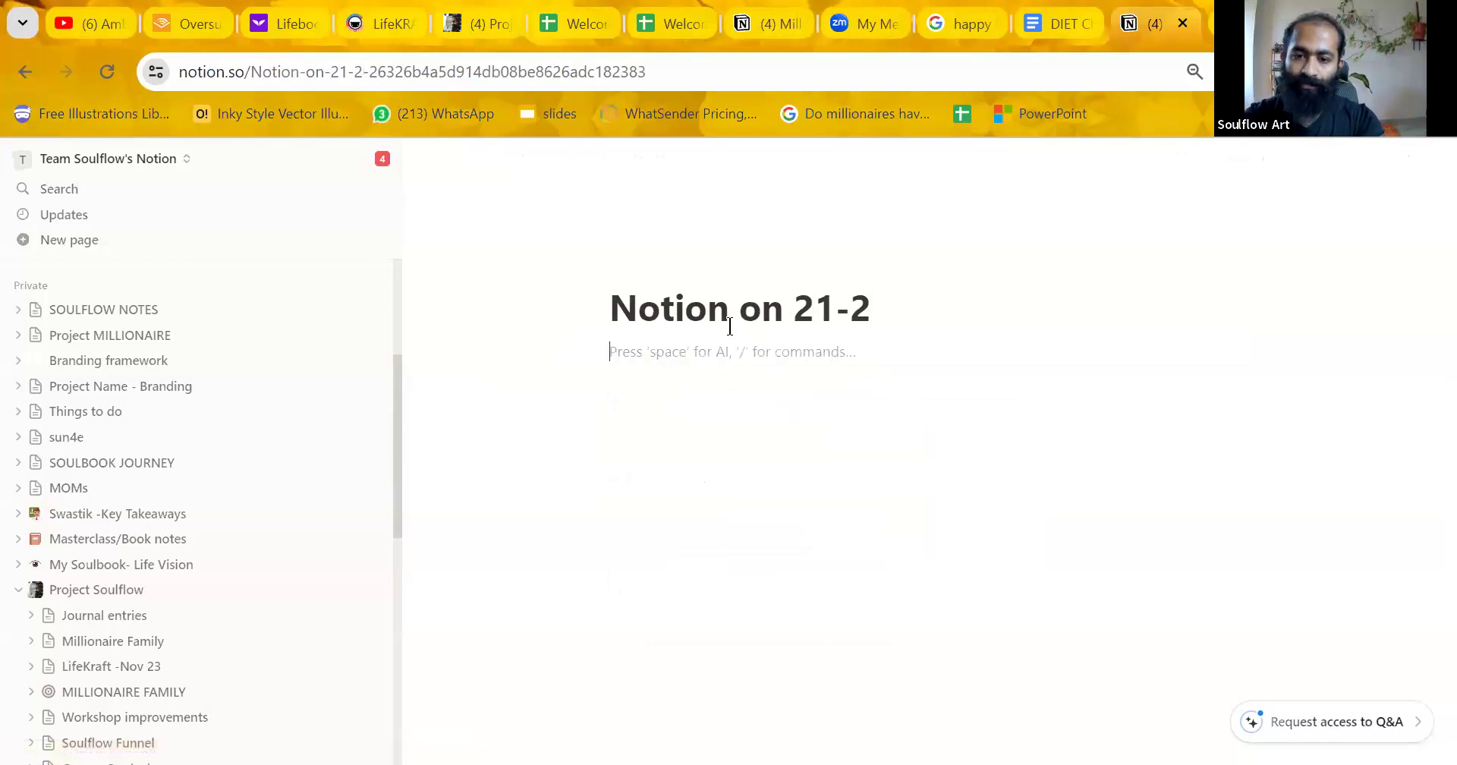
Enter the sample text "hhhjhhjjkjl" on the Notion on 21-2 page, and check that the page opens from Tech upskill.
type("hhhjhhjjkjl")
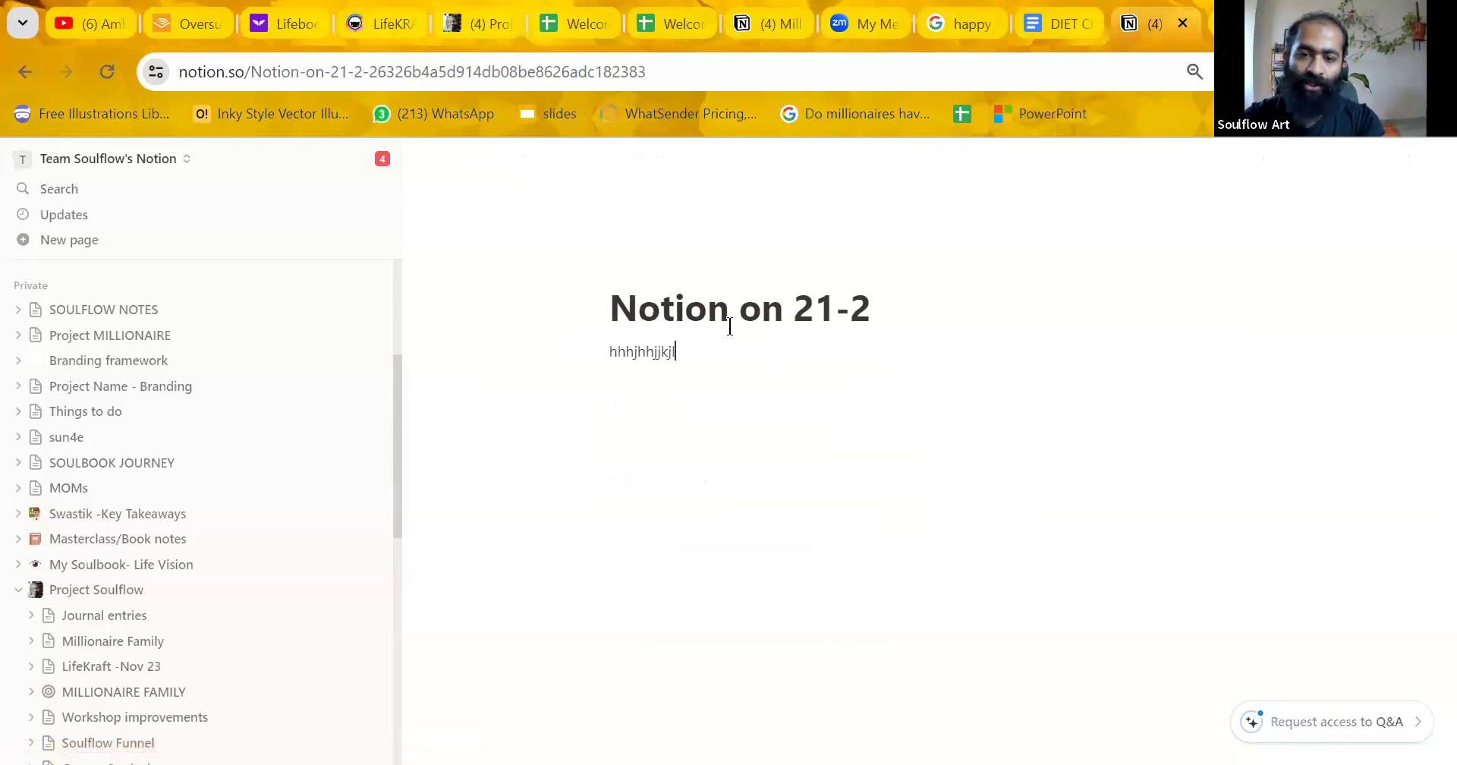
key("Return")
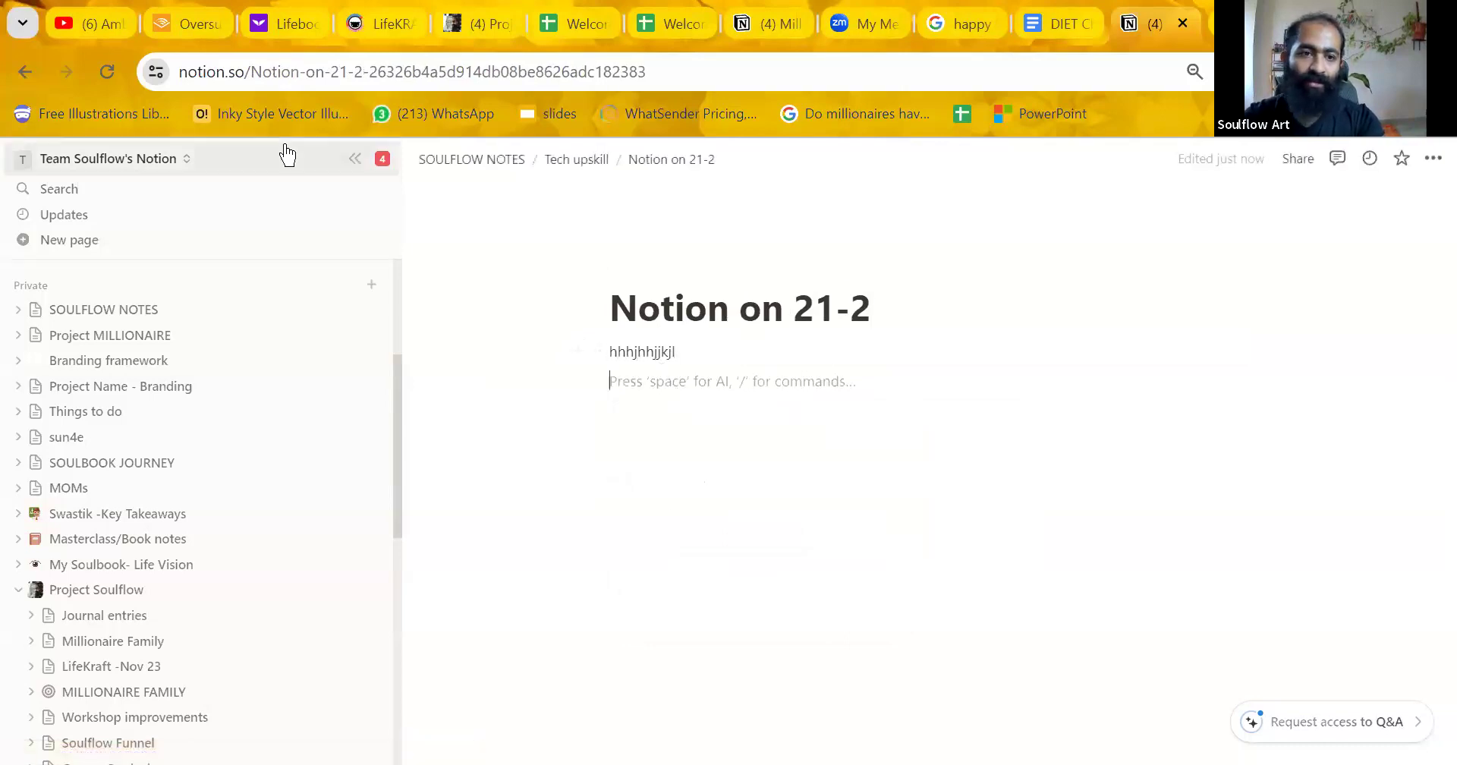
left_click(20, 79)
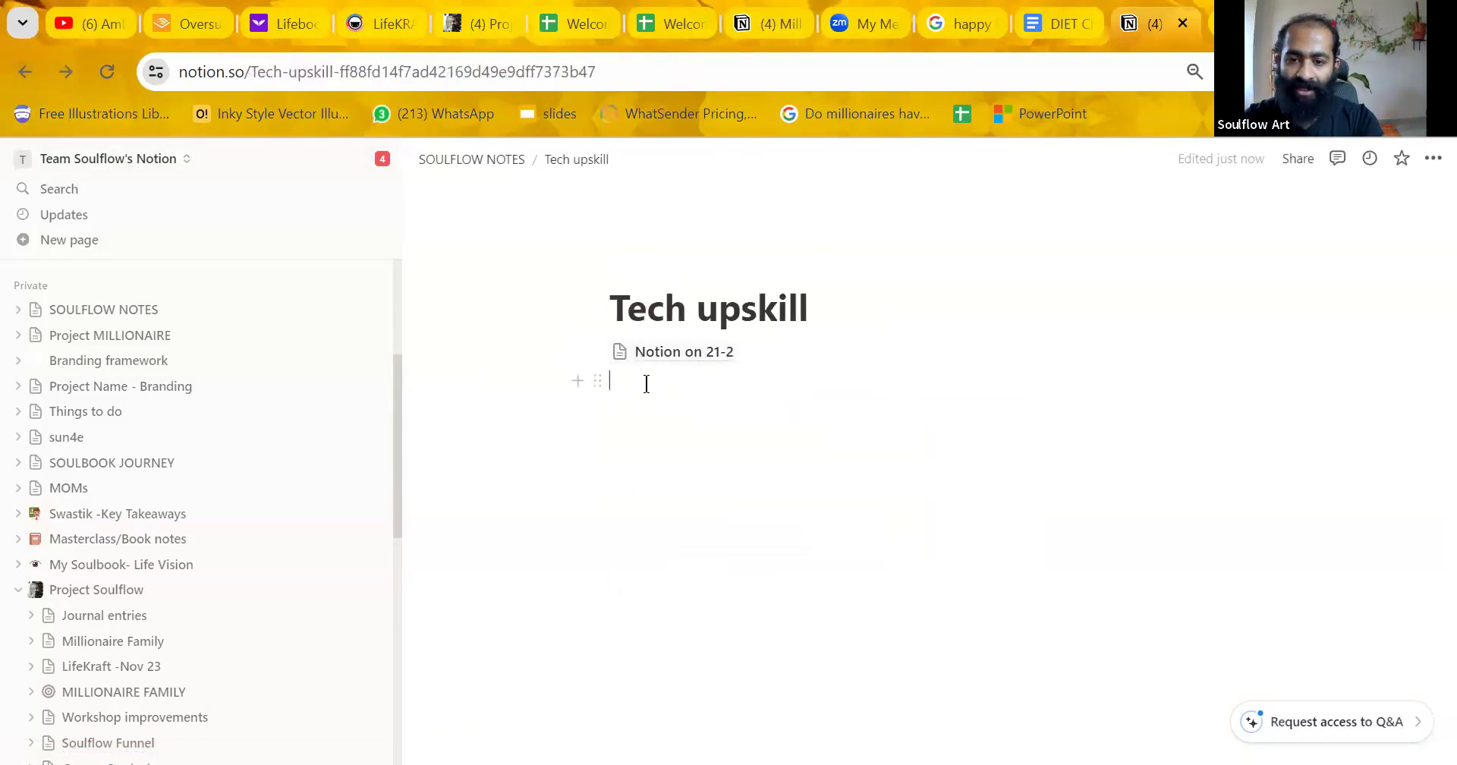
left_click(685, 354)
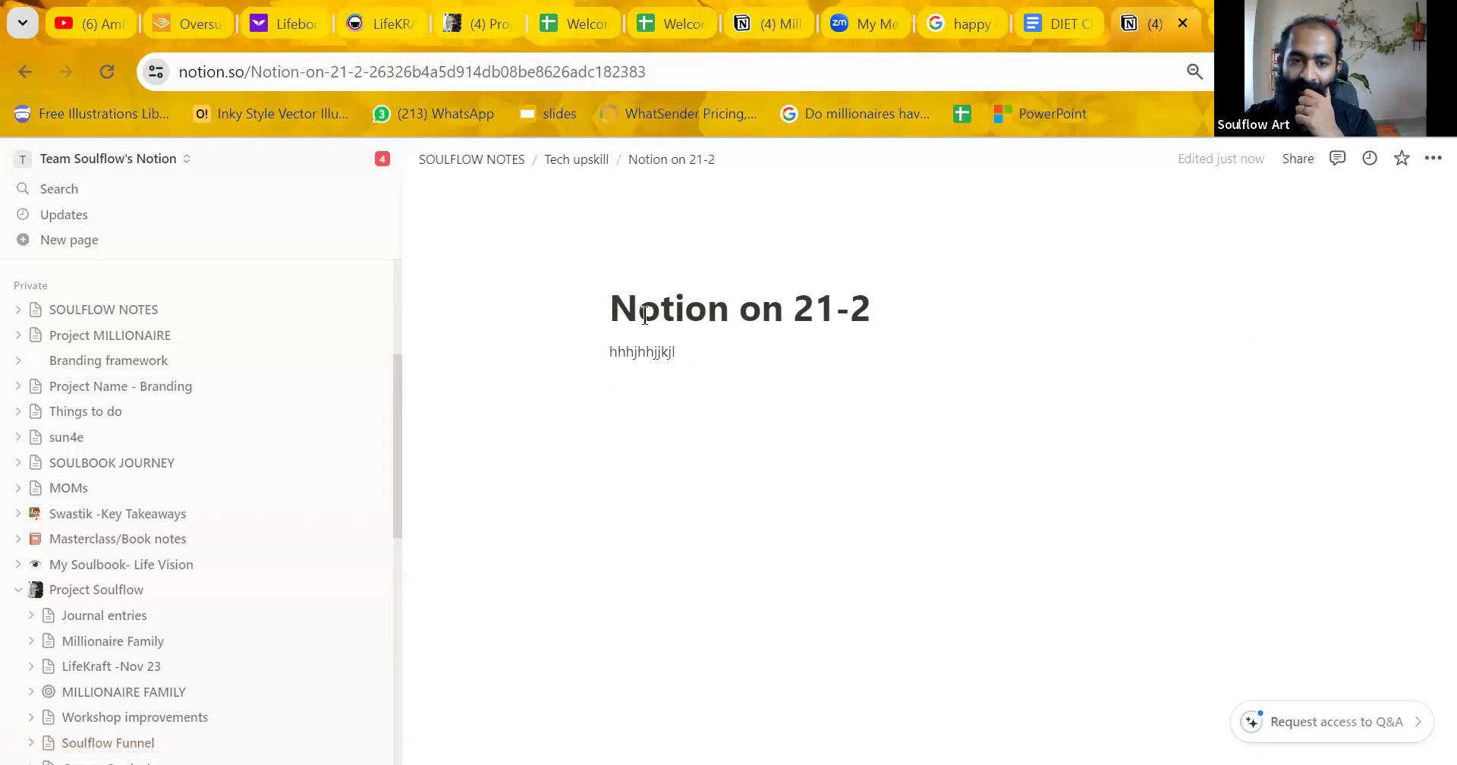
left_click(23, 72)
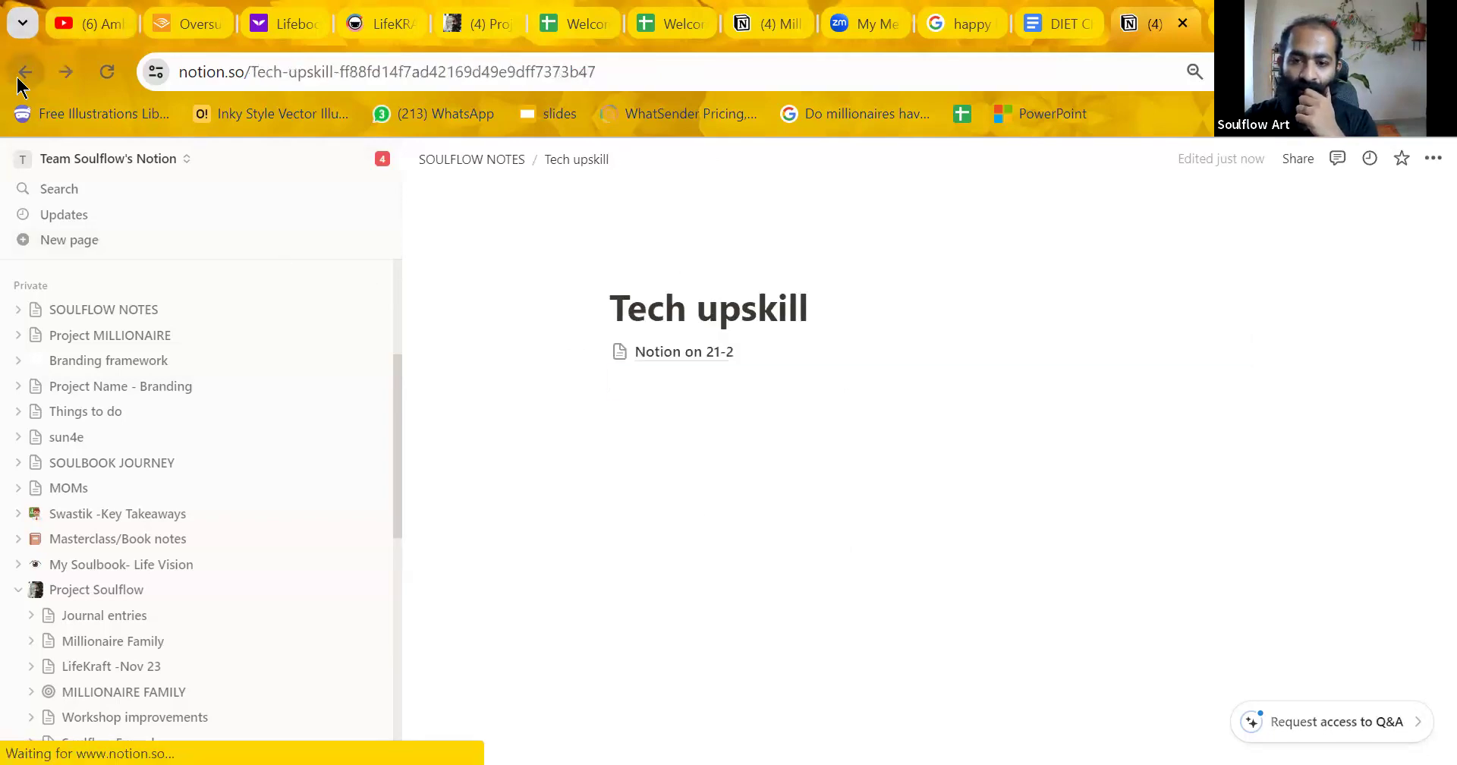
Copy the entire body of the SOULFLOW NOTES page, down to the empty lines below Tech upskill.
left_click(183, 311)
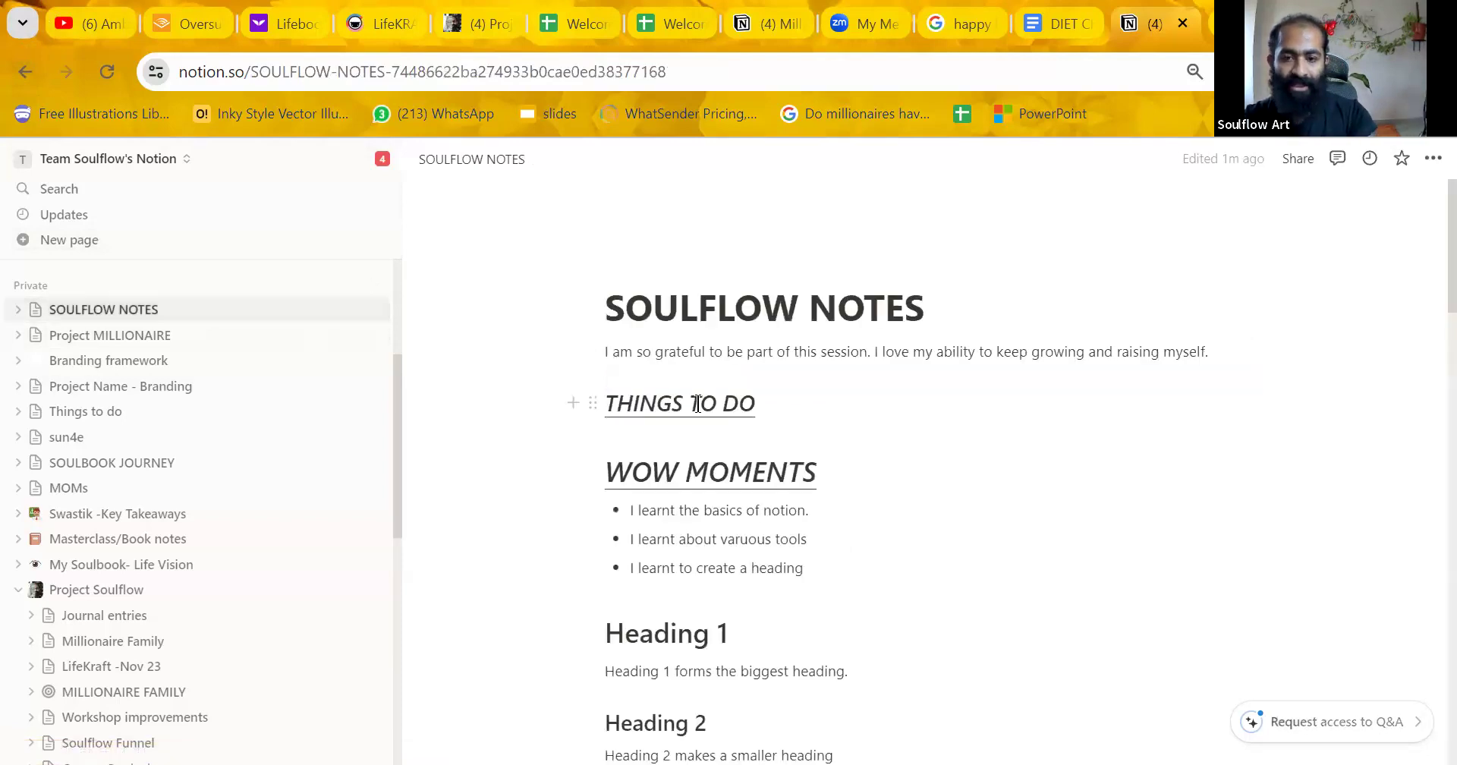
key("ctrl+a")
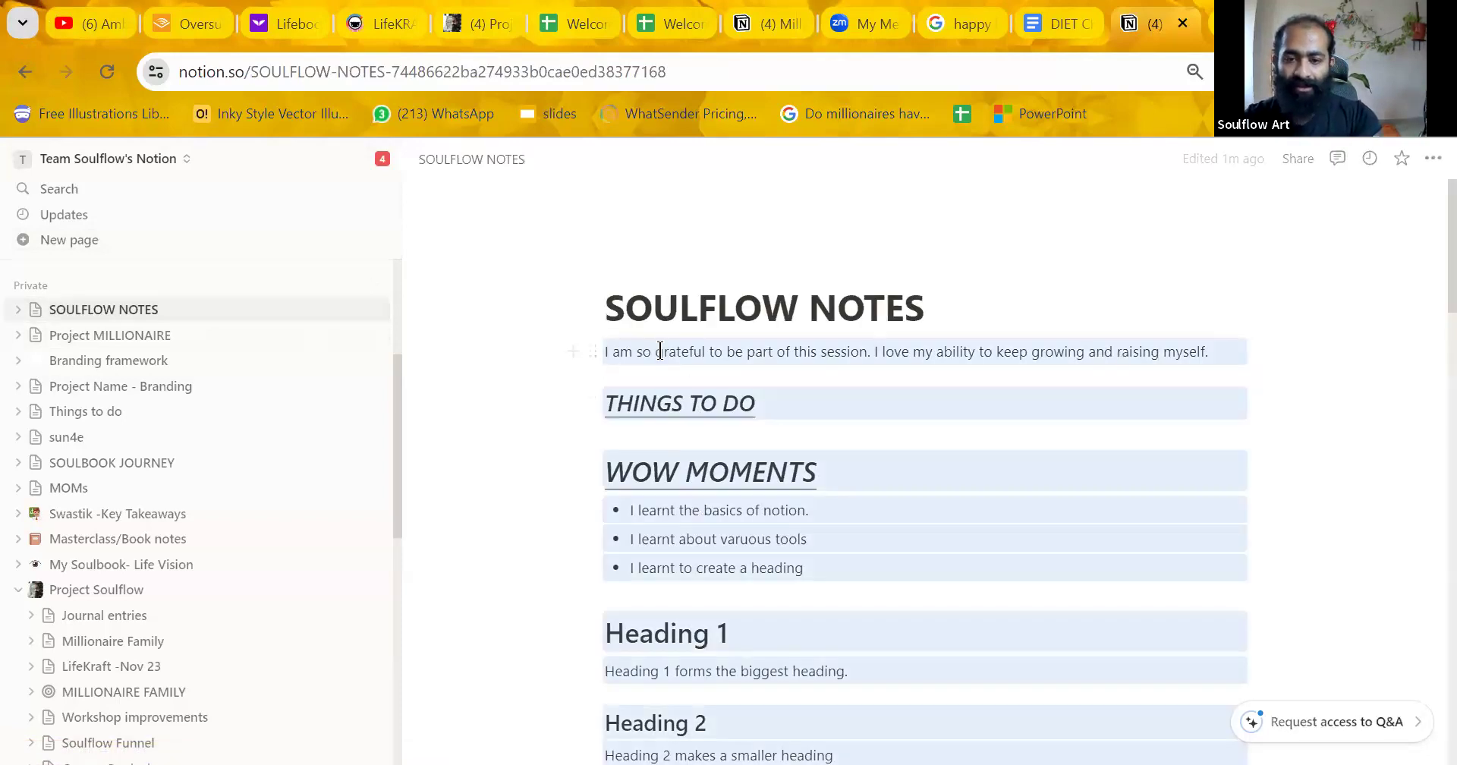
scroll(1438, 496, "down", 6)
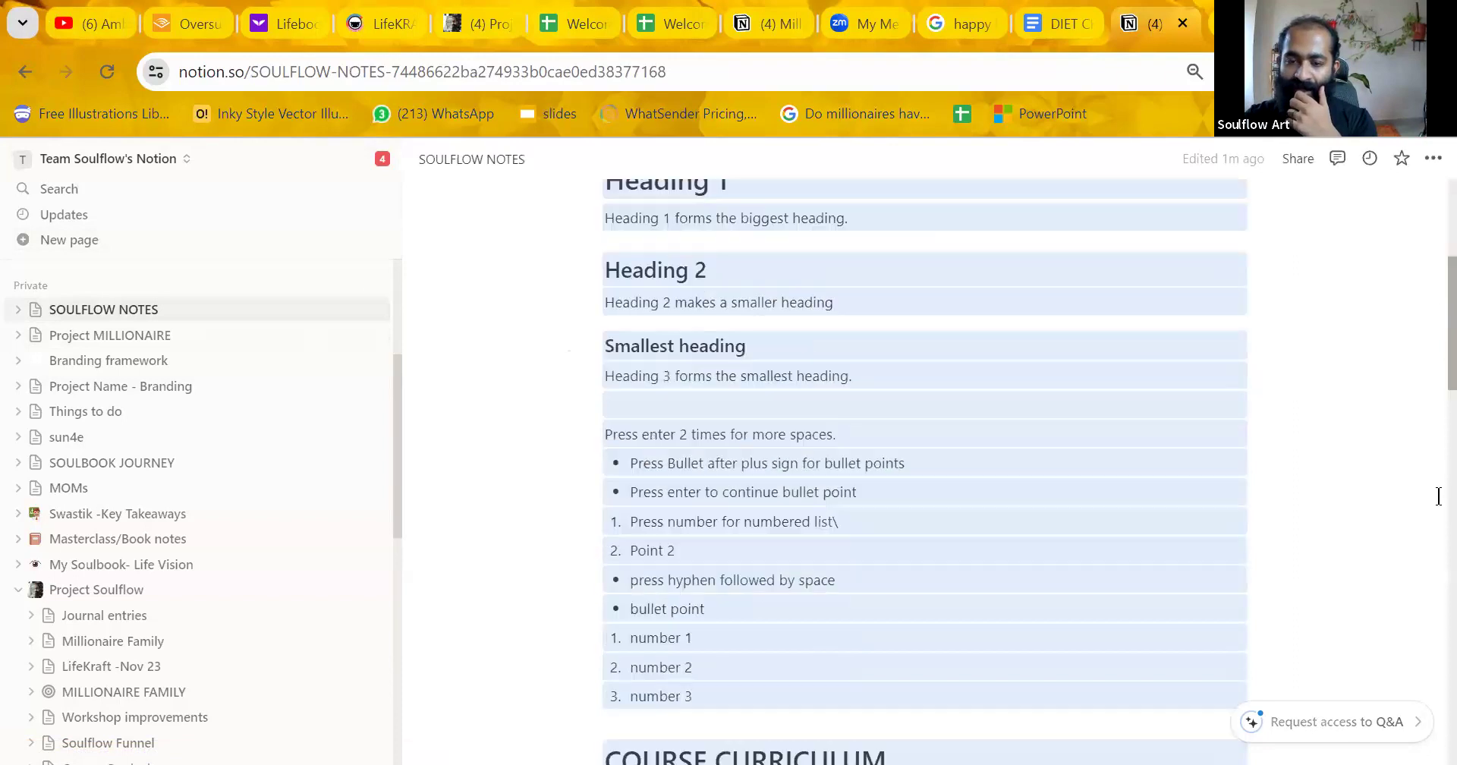
scroll(1438, 495, "down", 15)
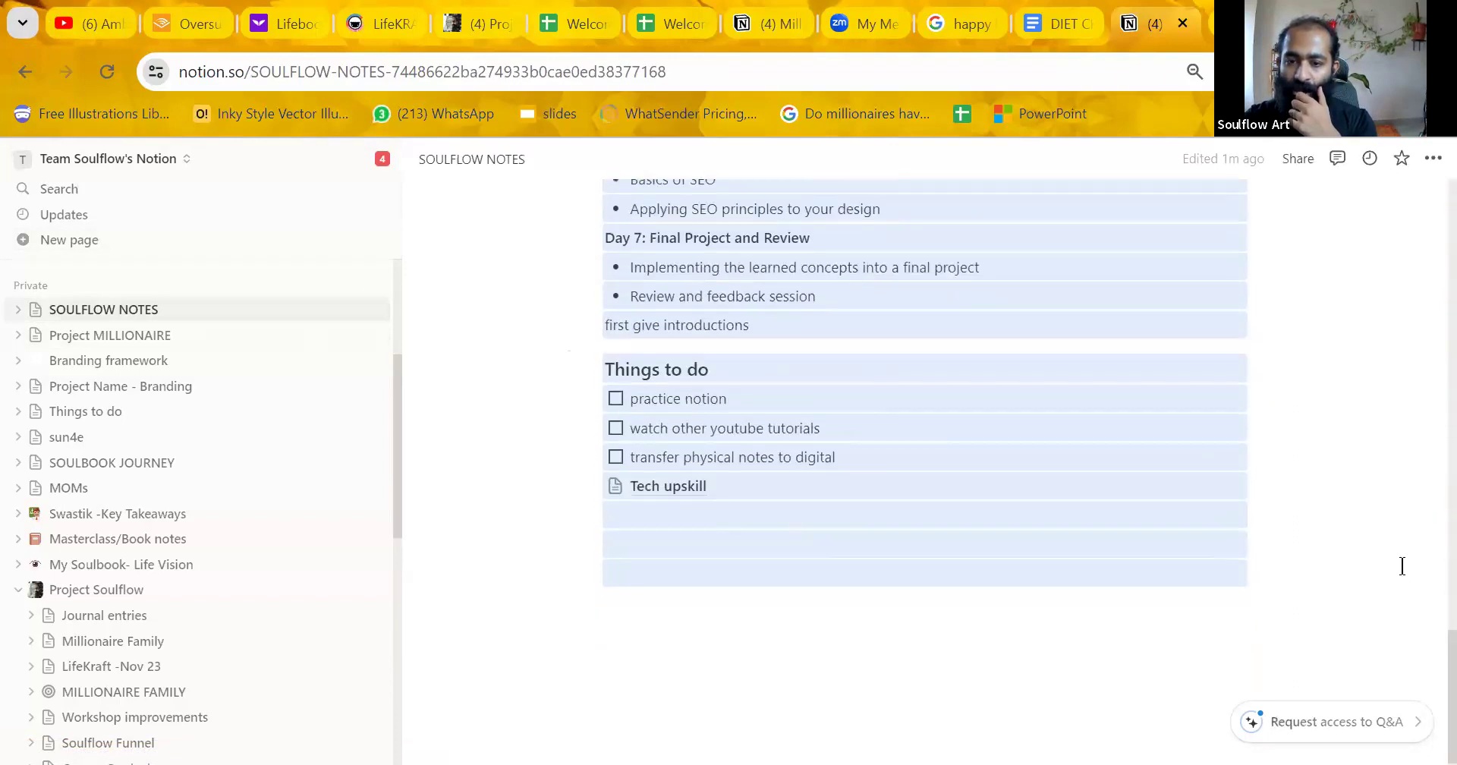
left_click(1308, 543)
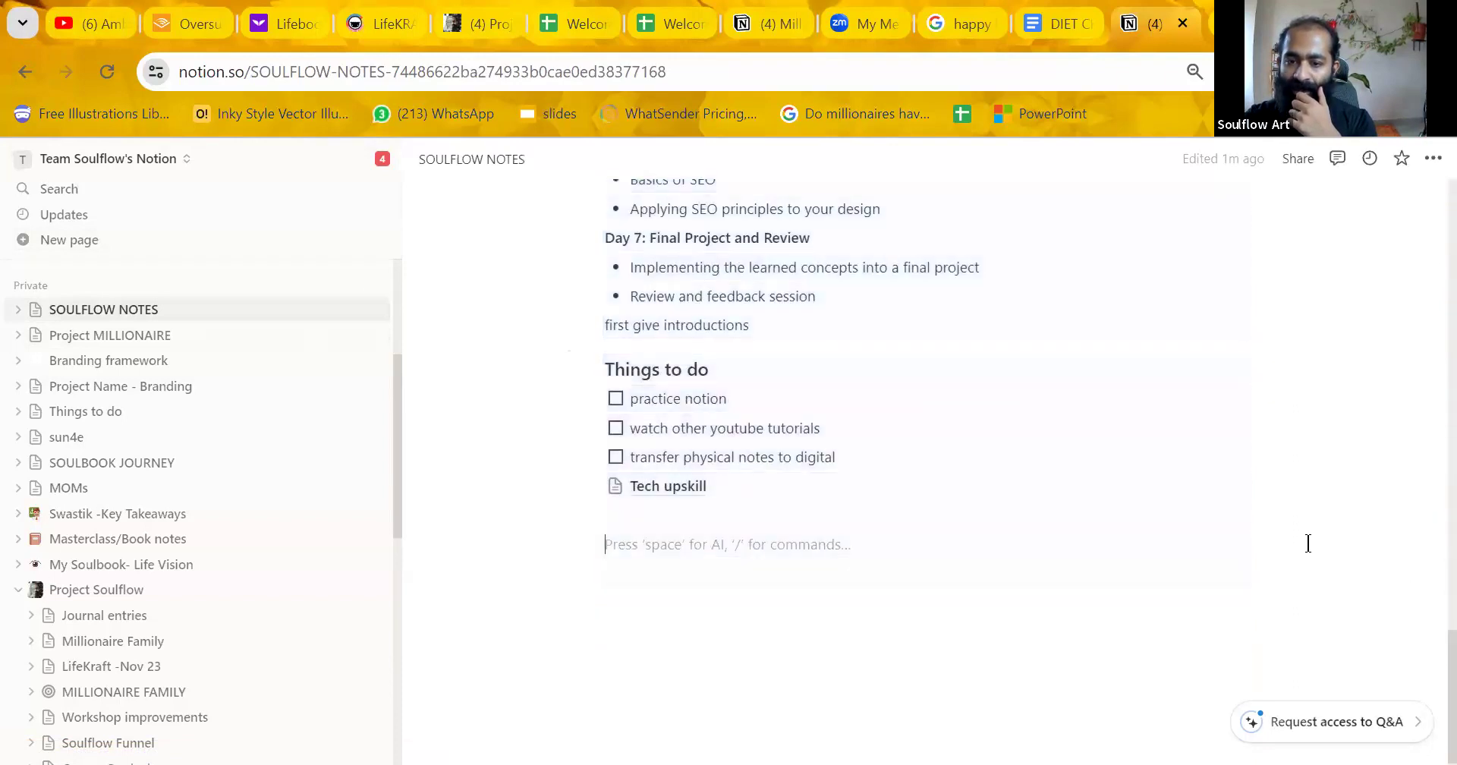
Open the Notion on 21-2 page inside Tech upskill and paste the copied notes into its body.
left_click(694, 489)
left_click(677, 350)
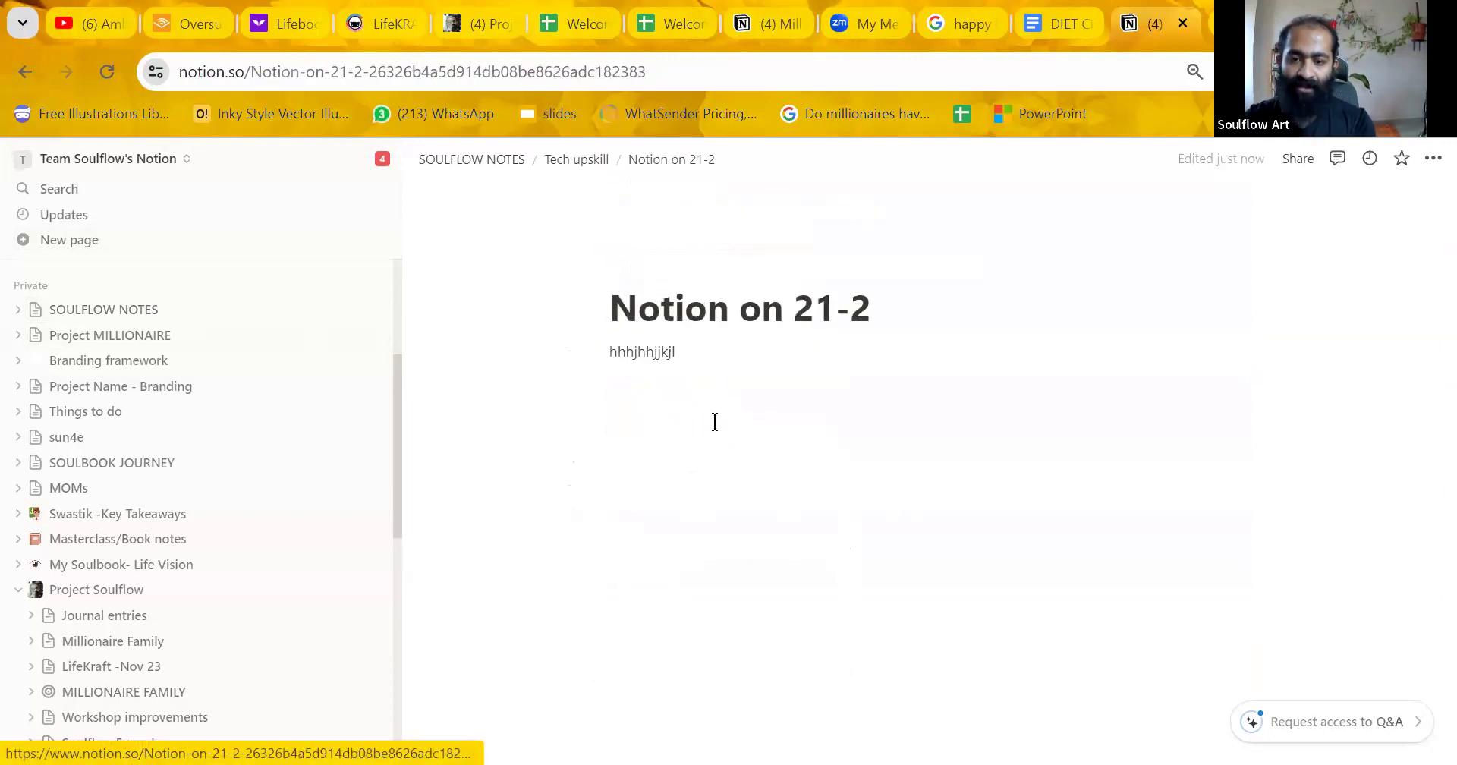
left_click_drag(681, 355, 606, 351)
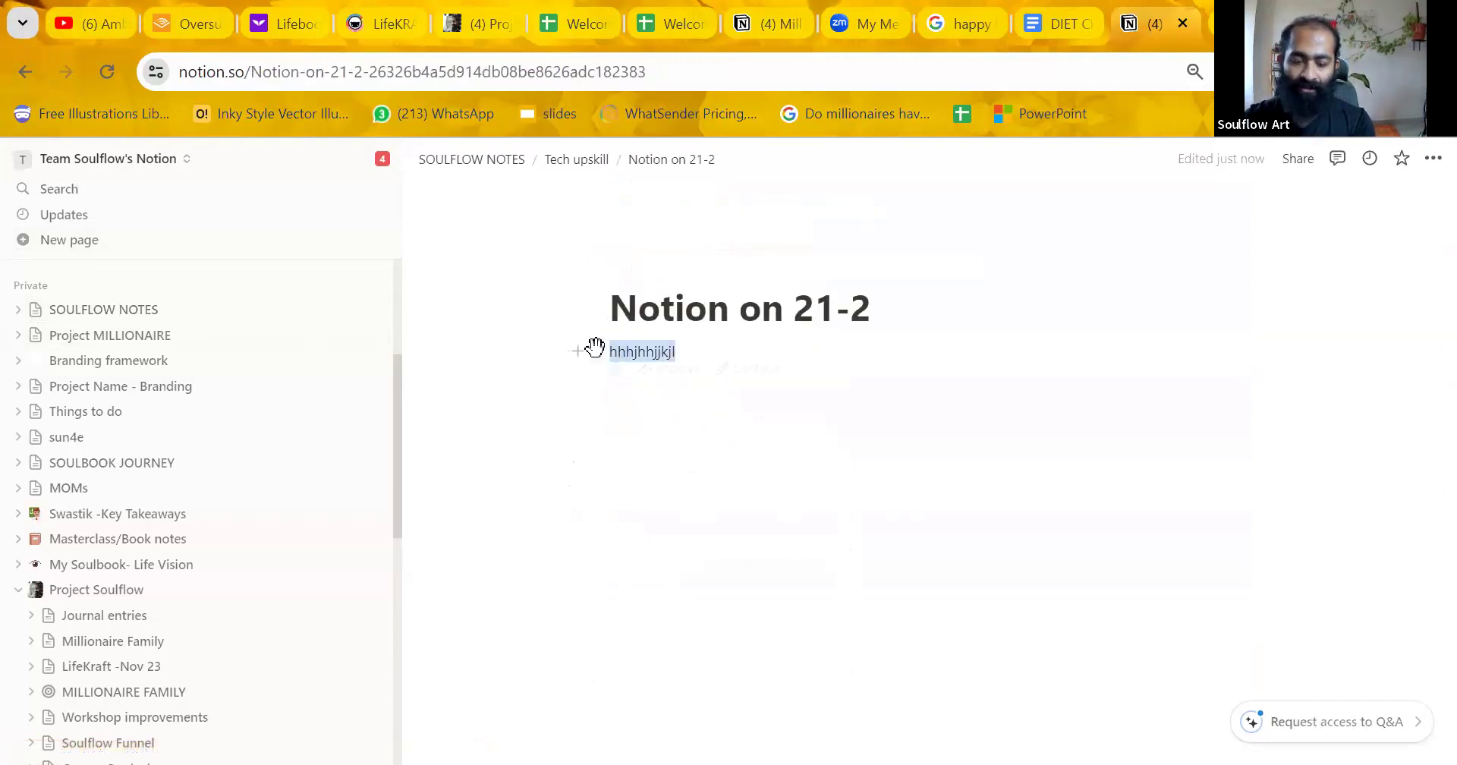
left_click(878, 494)
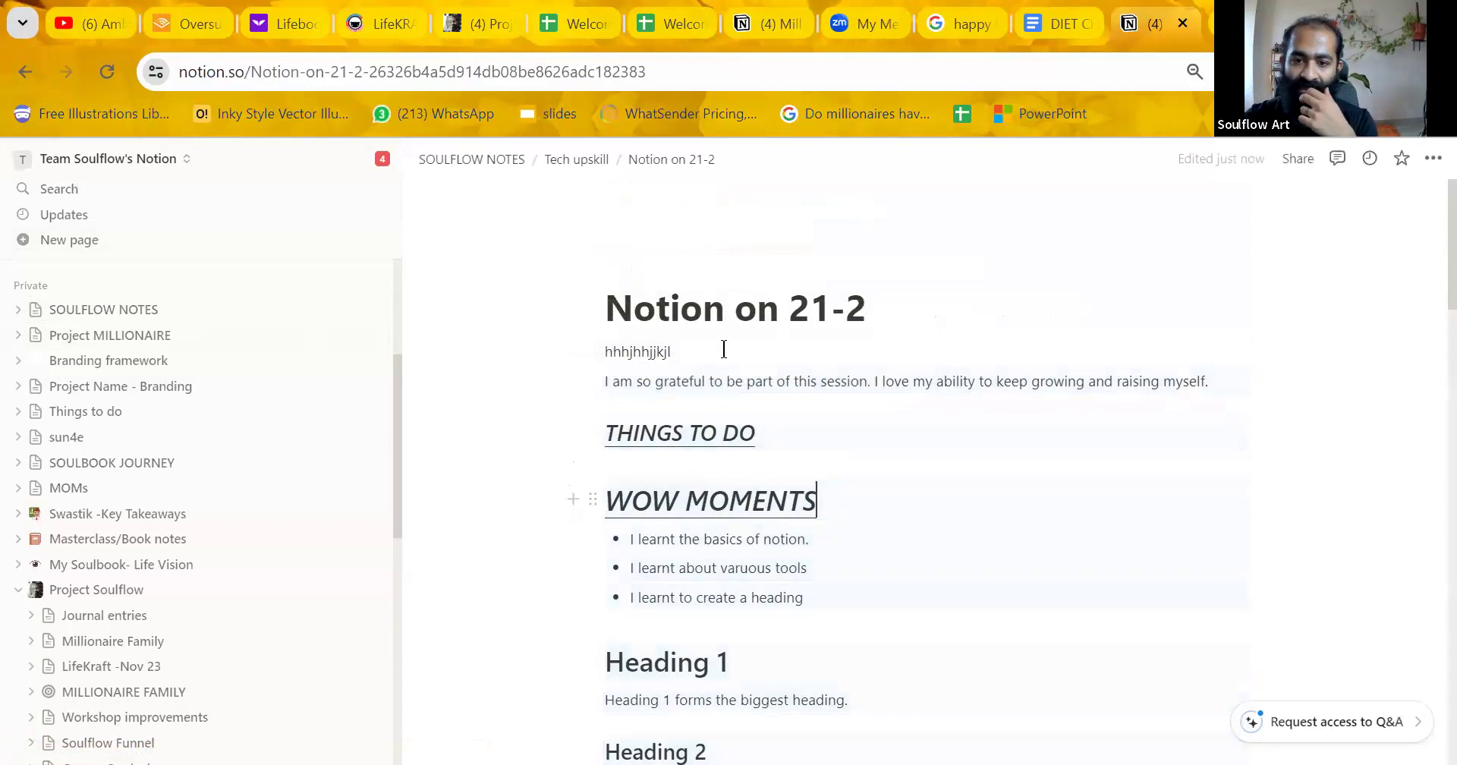
Delete the sample text line above the pasted notes on the Notion on 21-2 page.
key("BackSpace")
key("BackSpace")
key("BackSpace")
key("BackSpace")
key("BackSpace")
key("BackSpace")
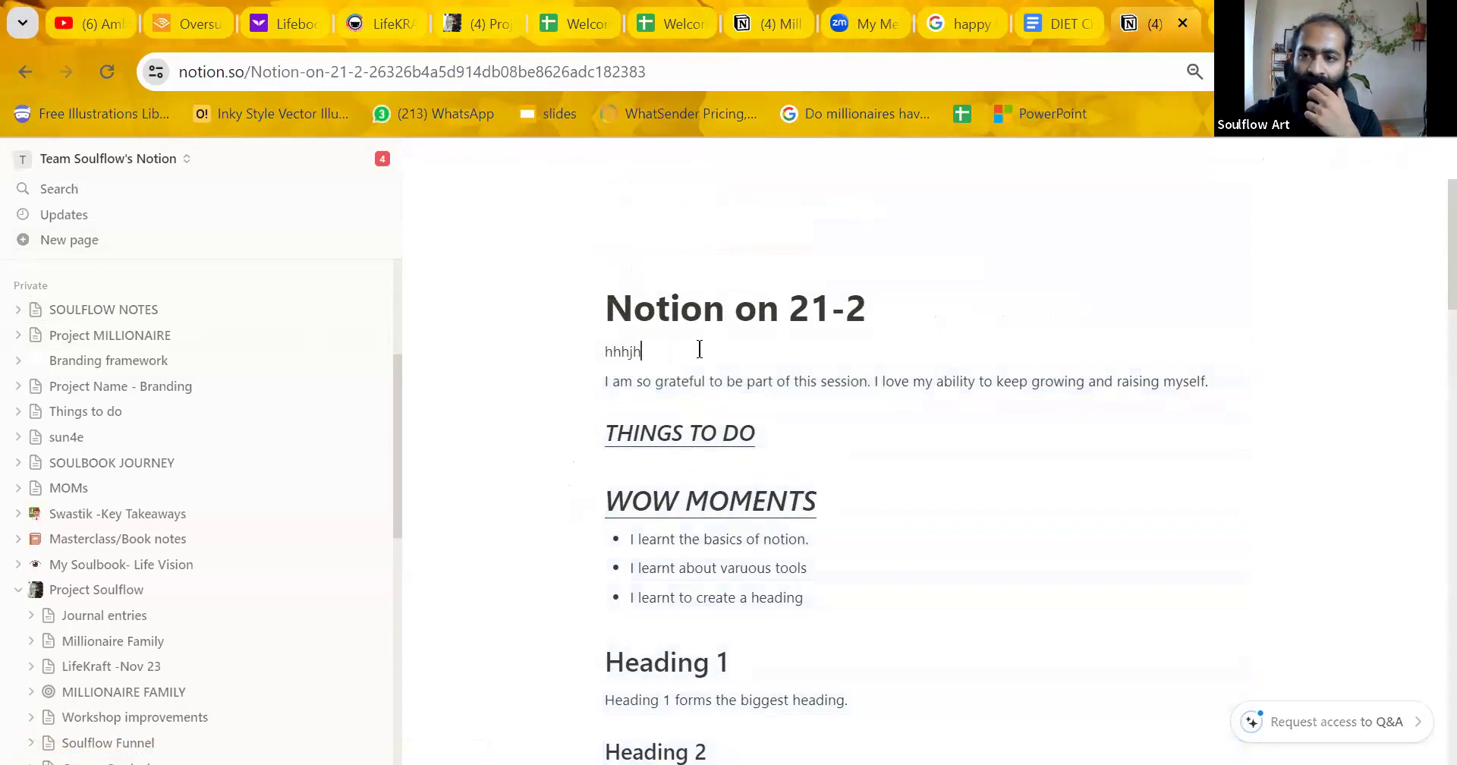
key("BackSpace")
key("BackSpace")
key("BackSpace")
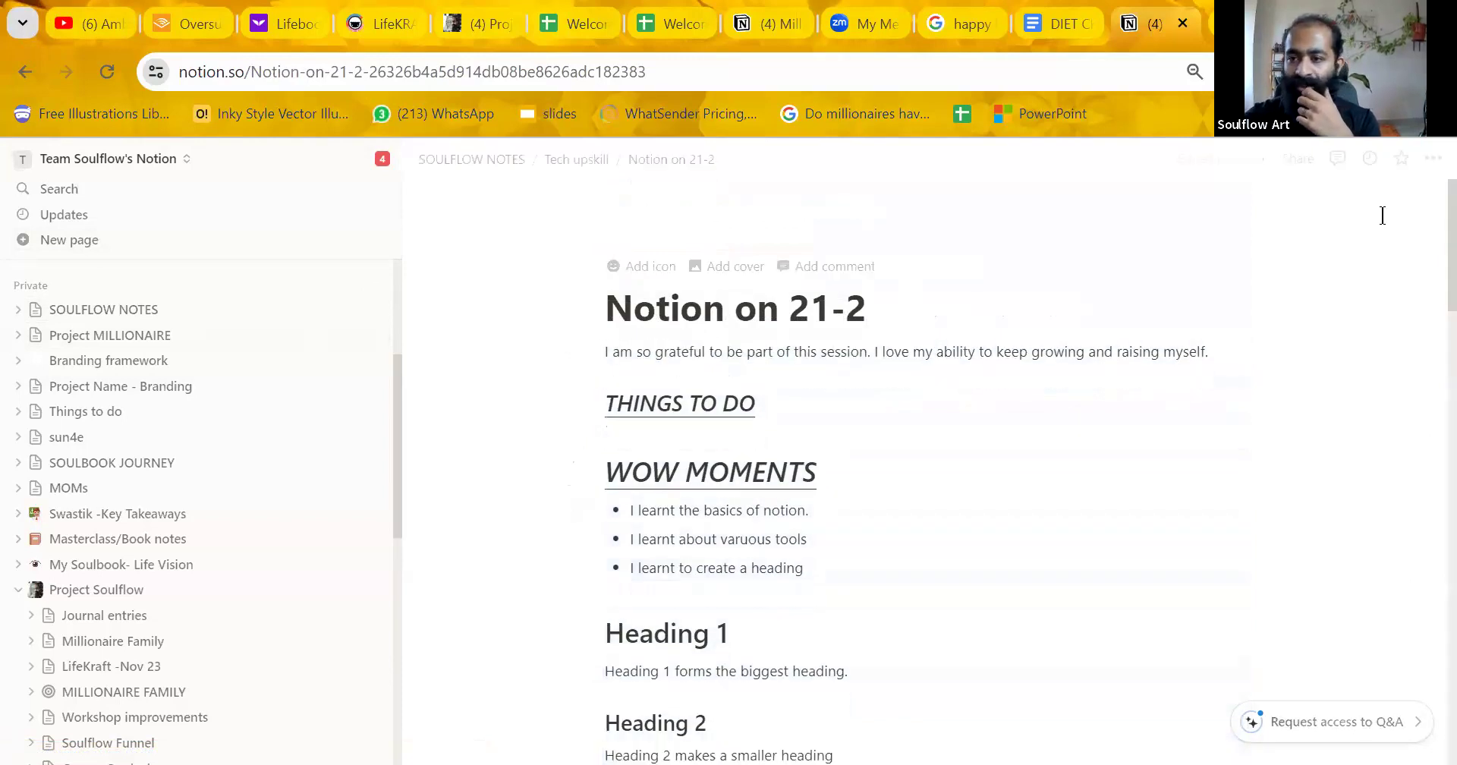
Delete the duplicated Tech upskill (1) sub-page at the end of the pasted notes.
scroll(1439, 259, "down", 20)
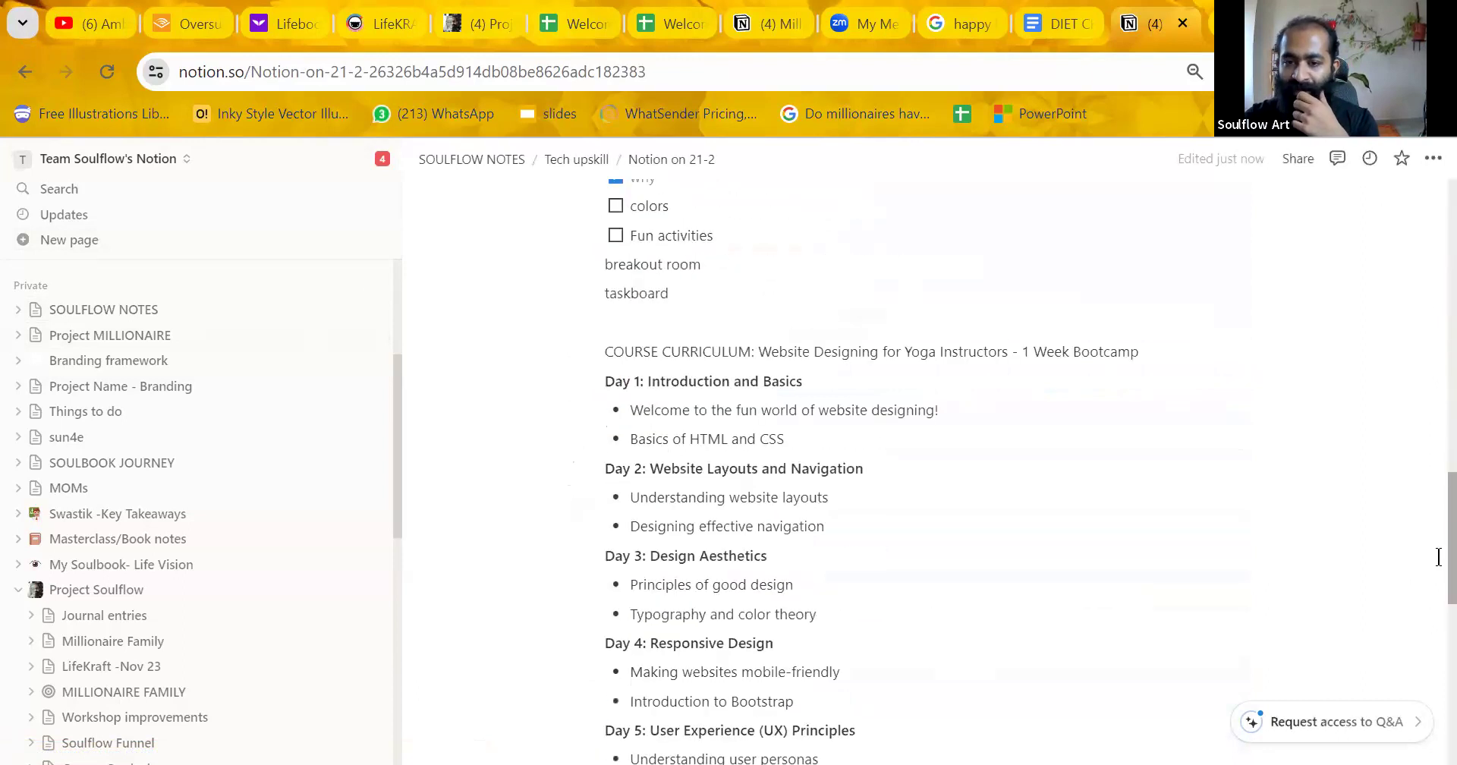
scroll(1439, 627, "down", 6)
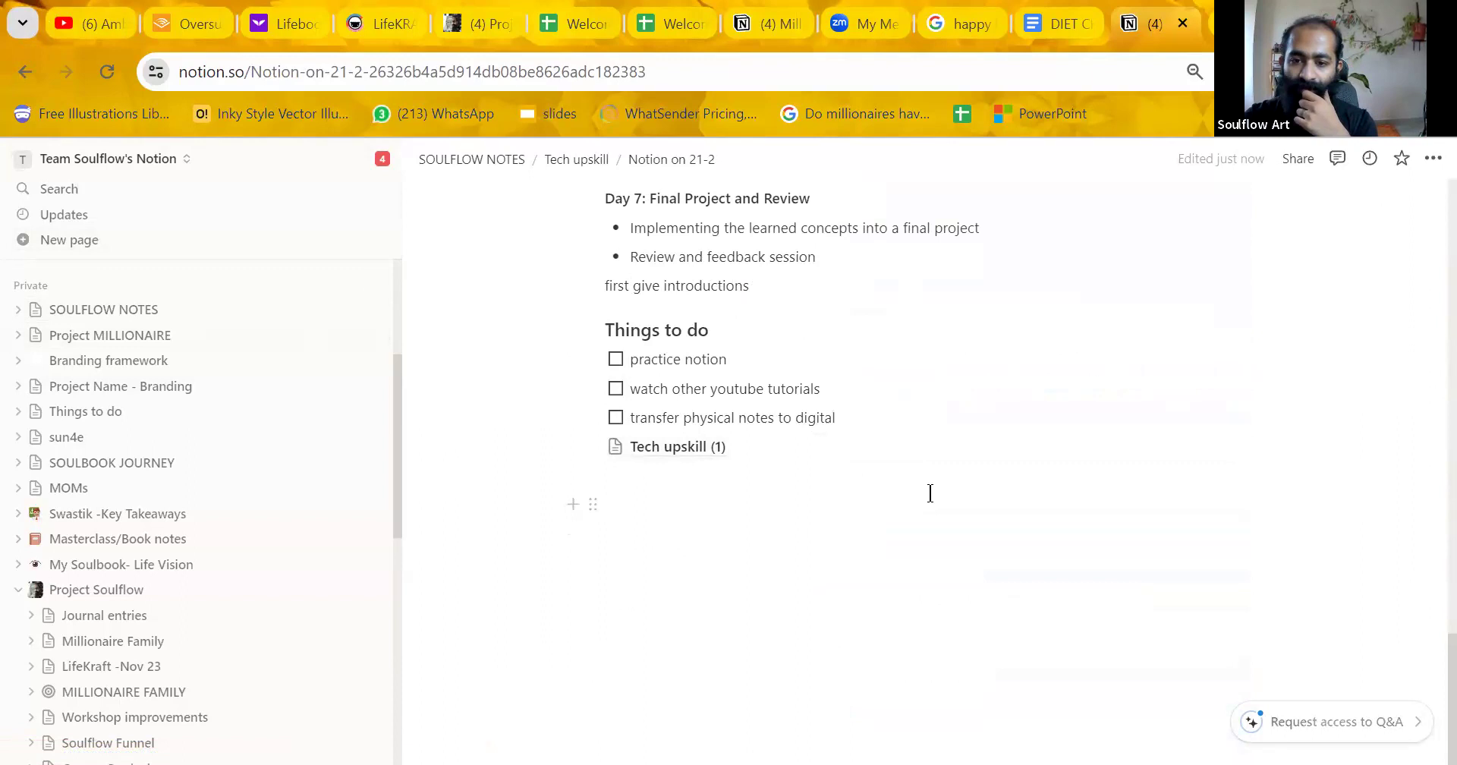
left_click(1238, 452)
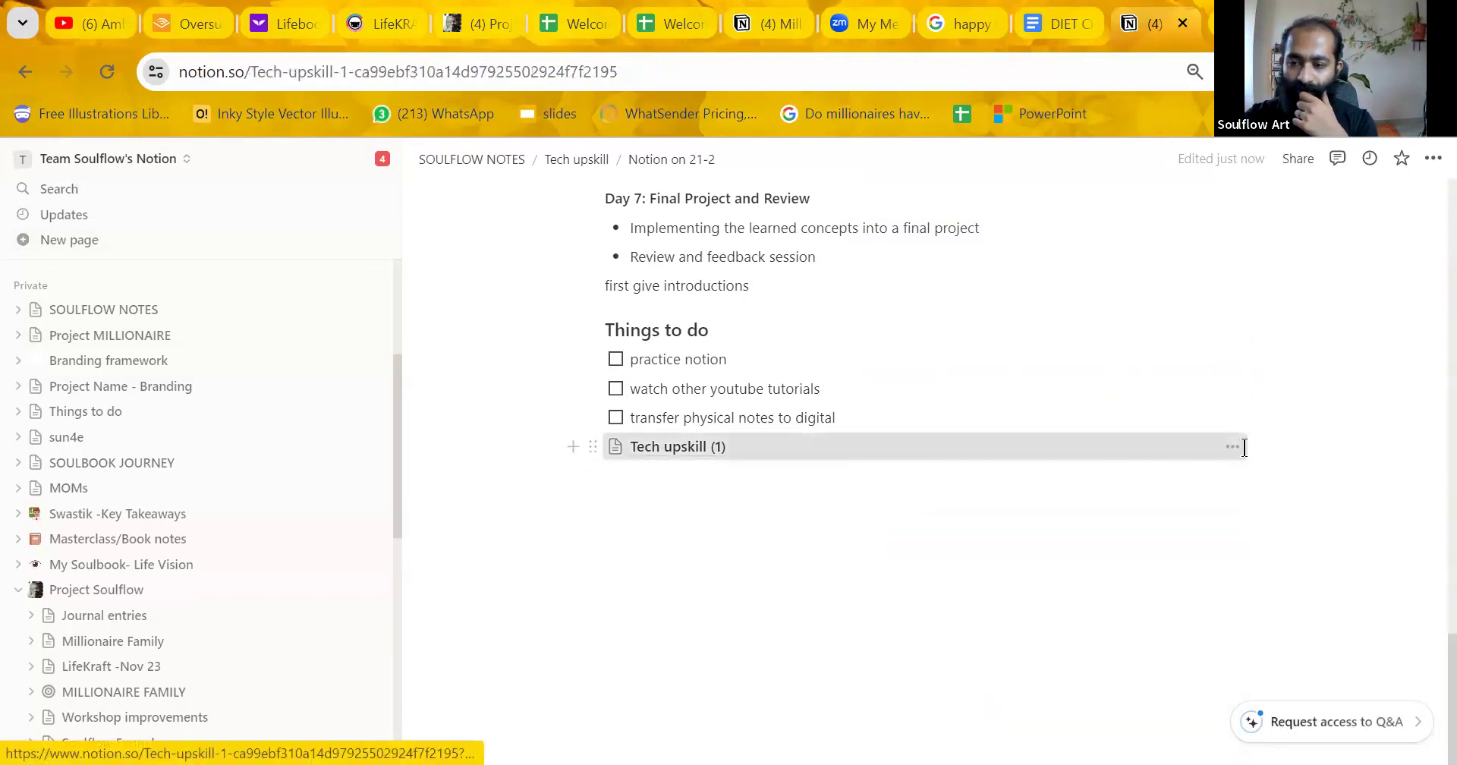
left_click(18, 75)
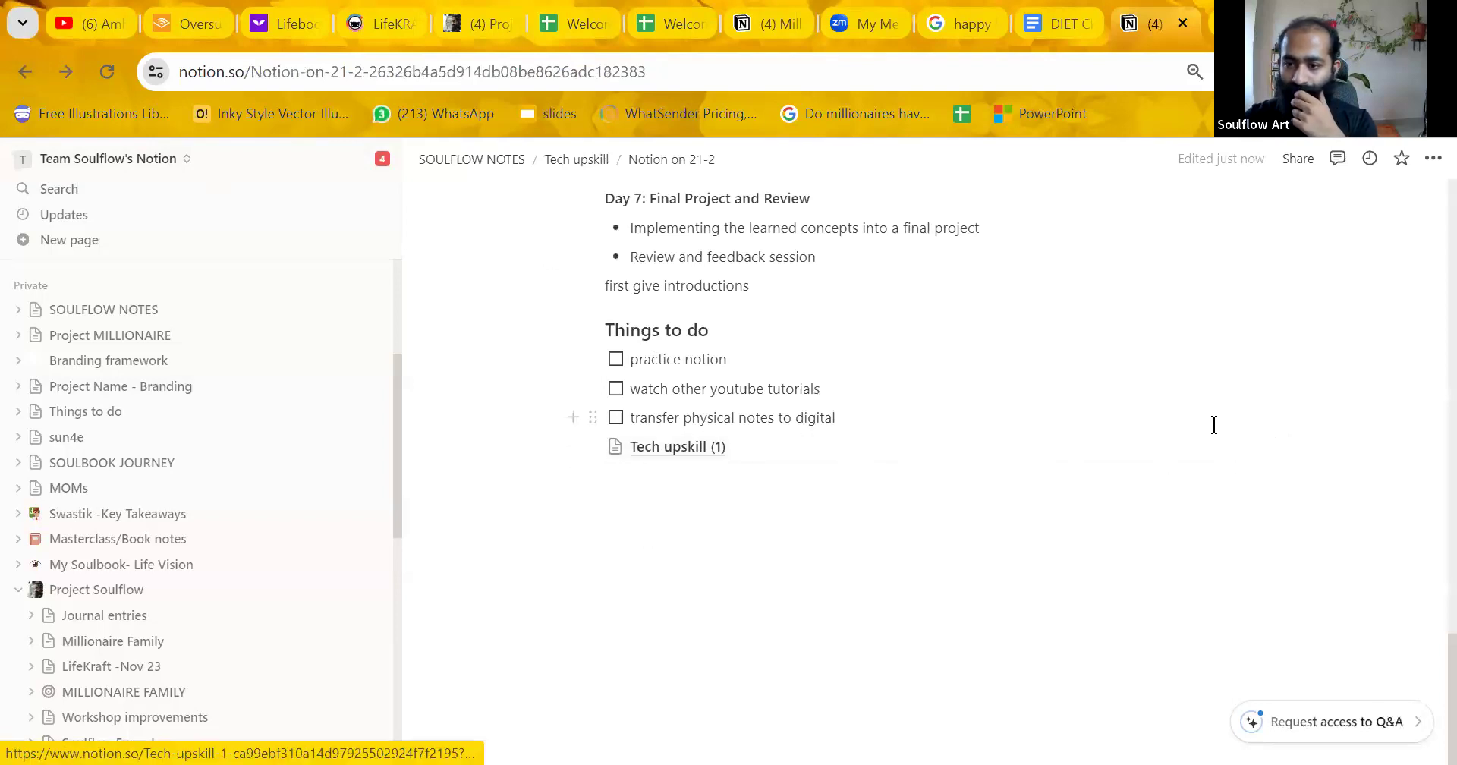
left_click(1233, 449)
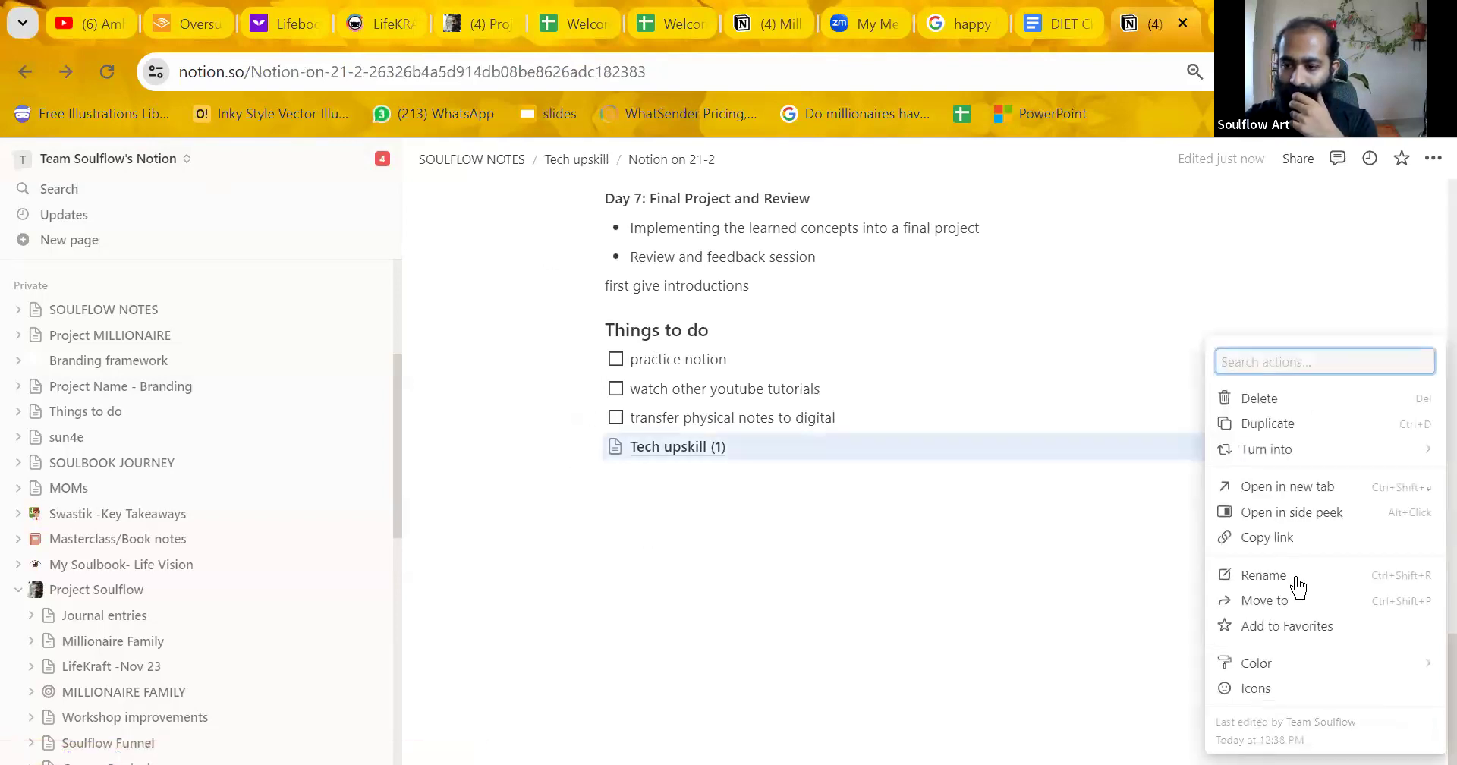
left_click(1260, 398)
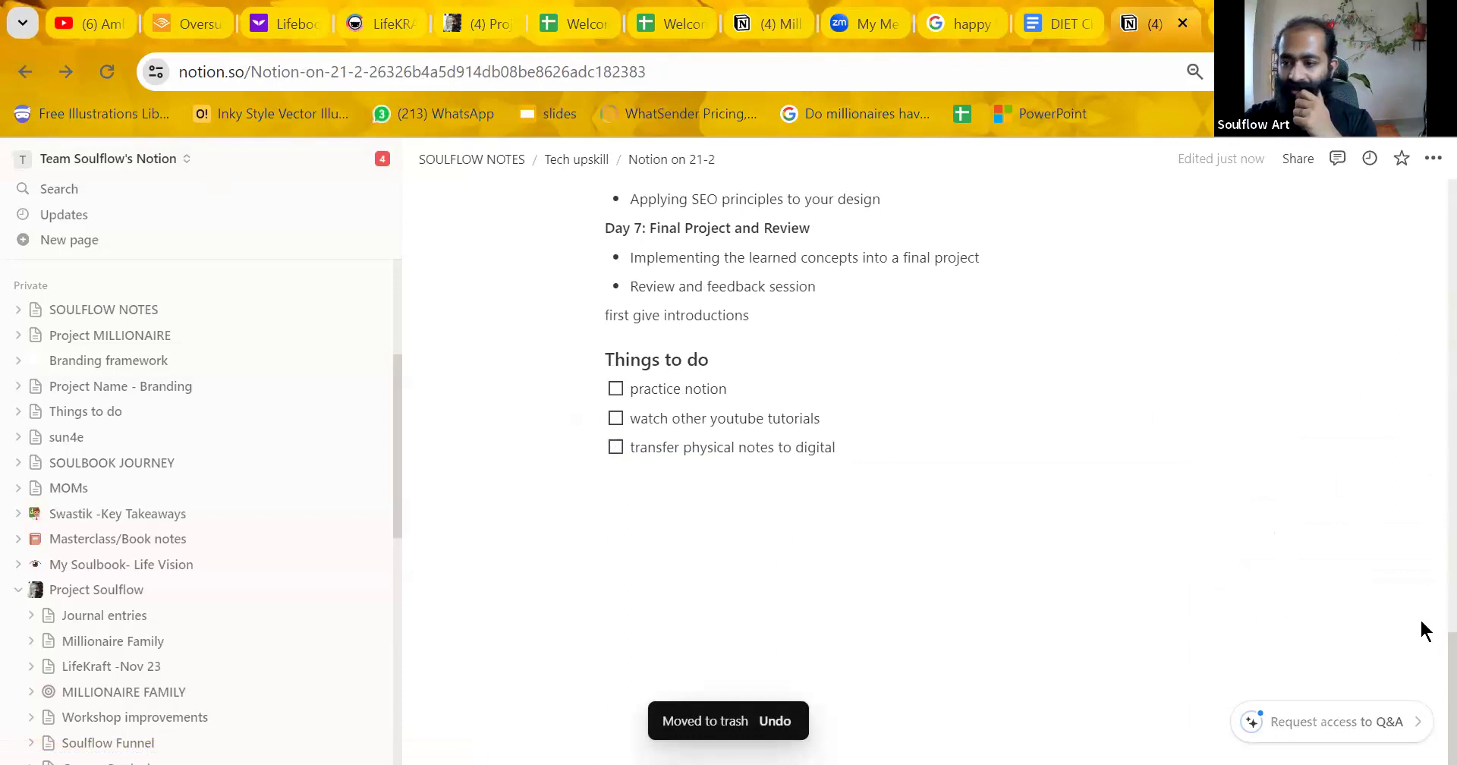
scroll(1429, 441, "up", 15)
scroll(1429, 441, "up", 10)
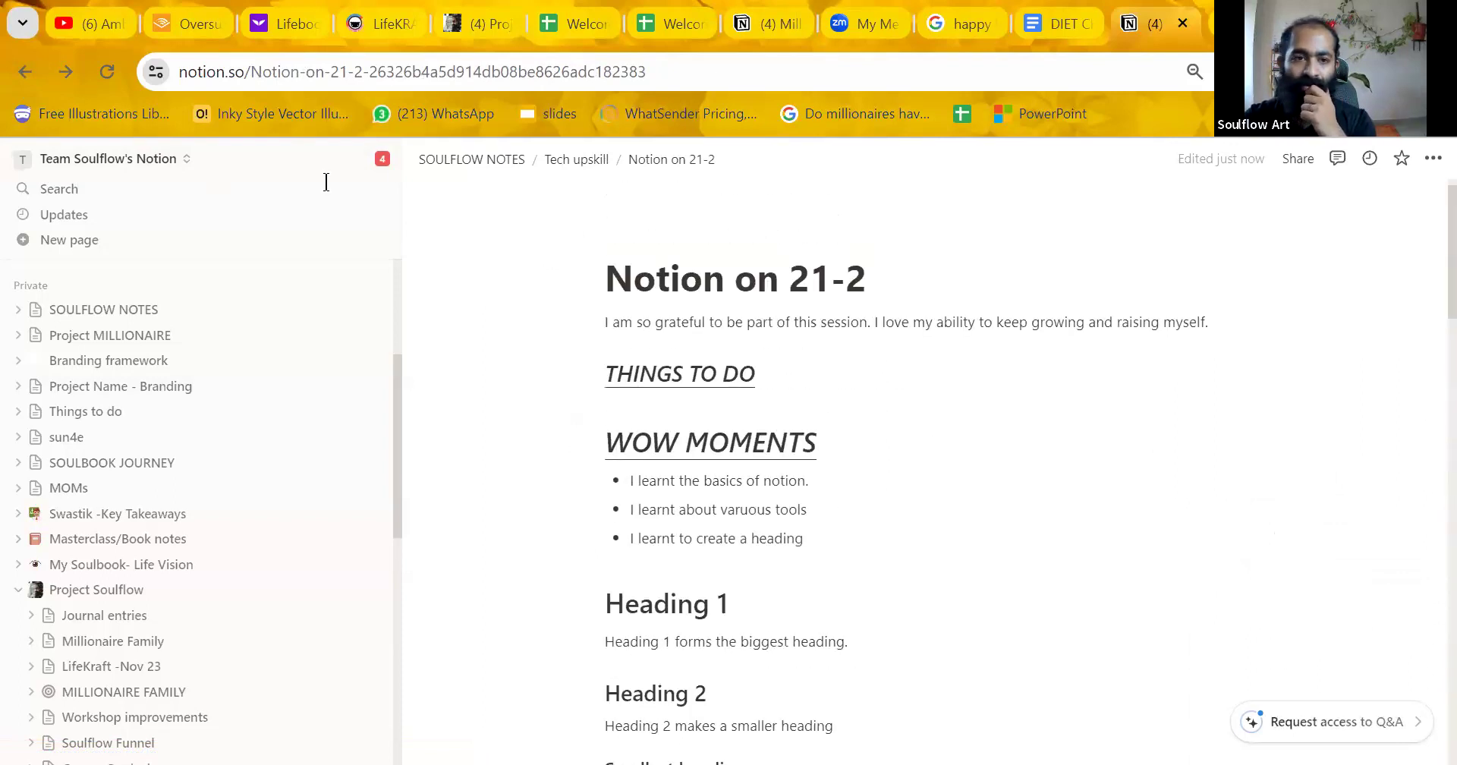
Insert a second sub-page on the Tech upskill page, below Notion on 21-2, and title it "Canva on 22-2".
left_click(25, 71)
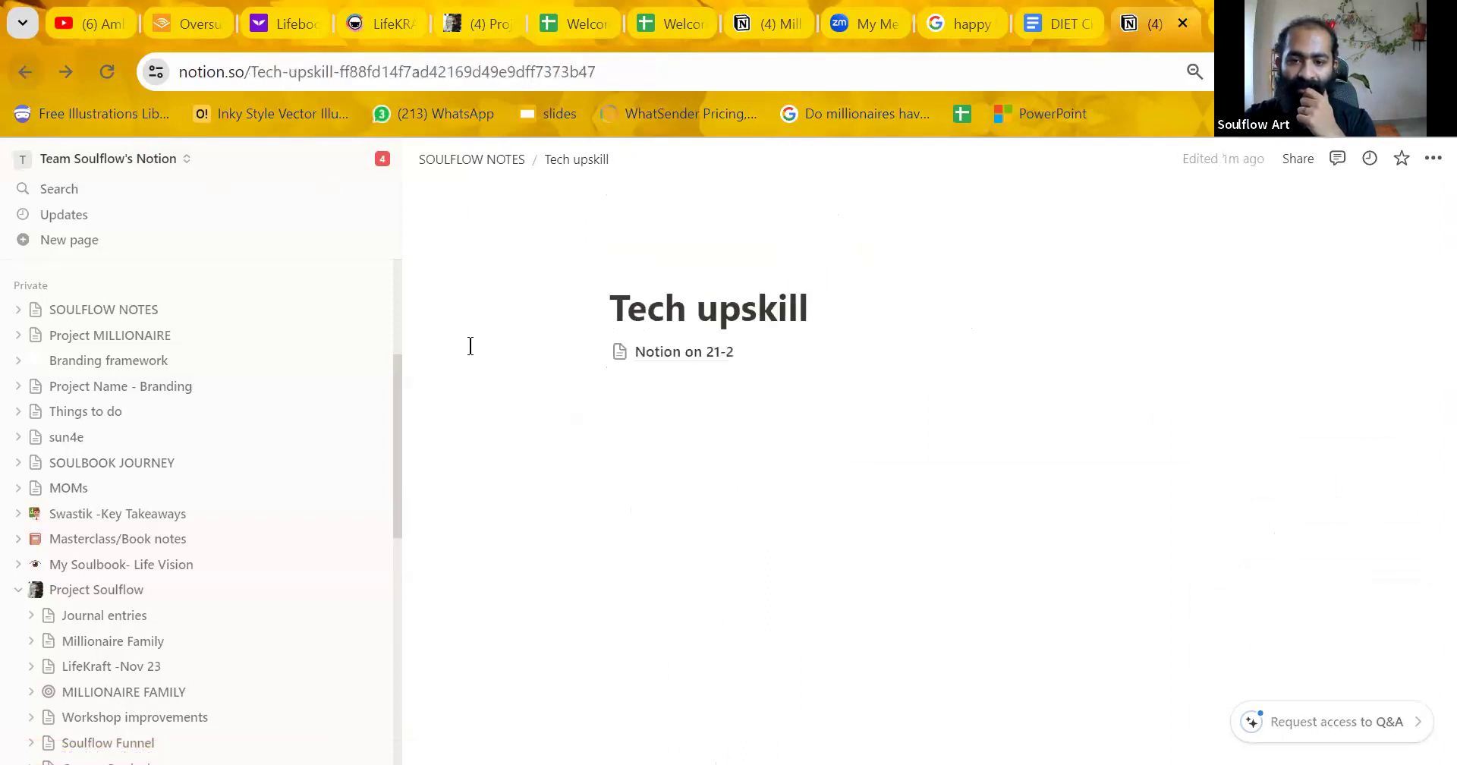
left_click(632, 382)
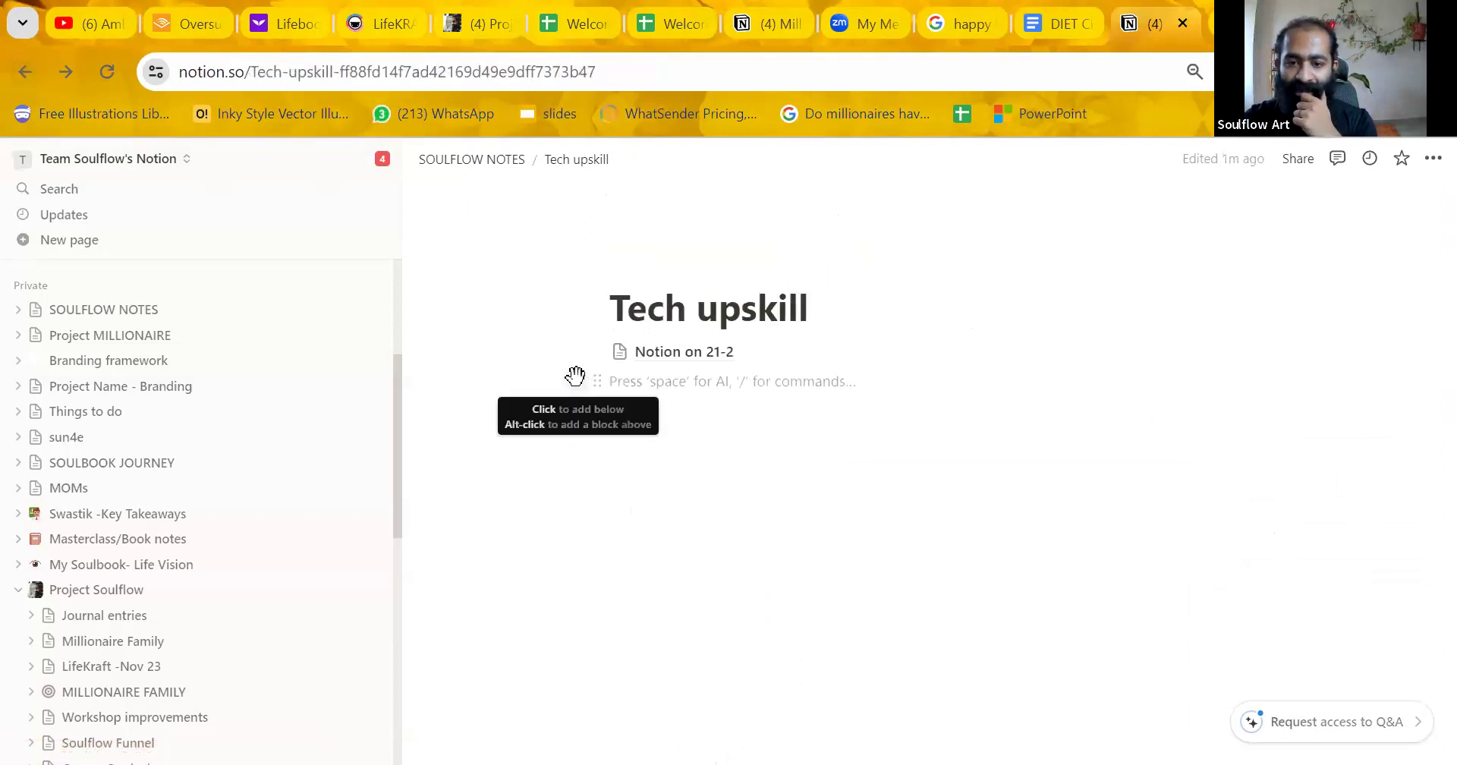
left_click(569, 374)
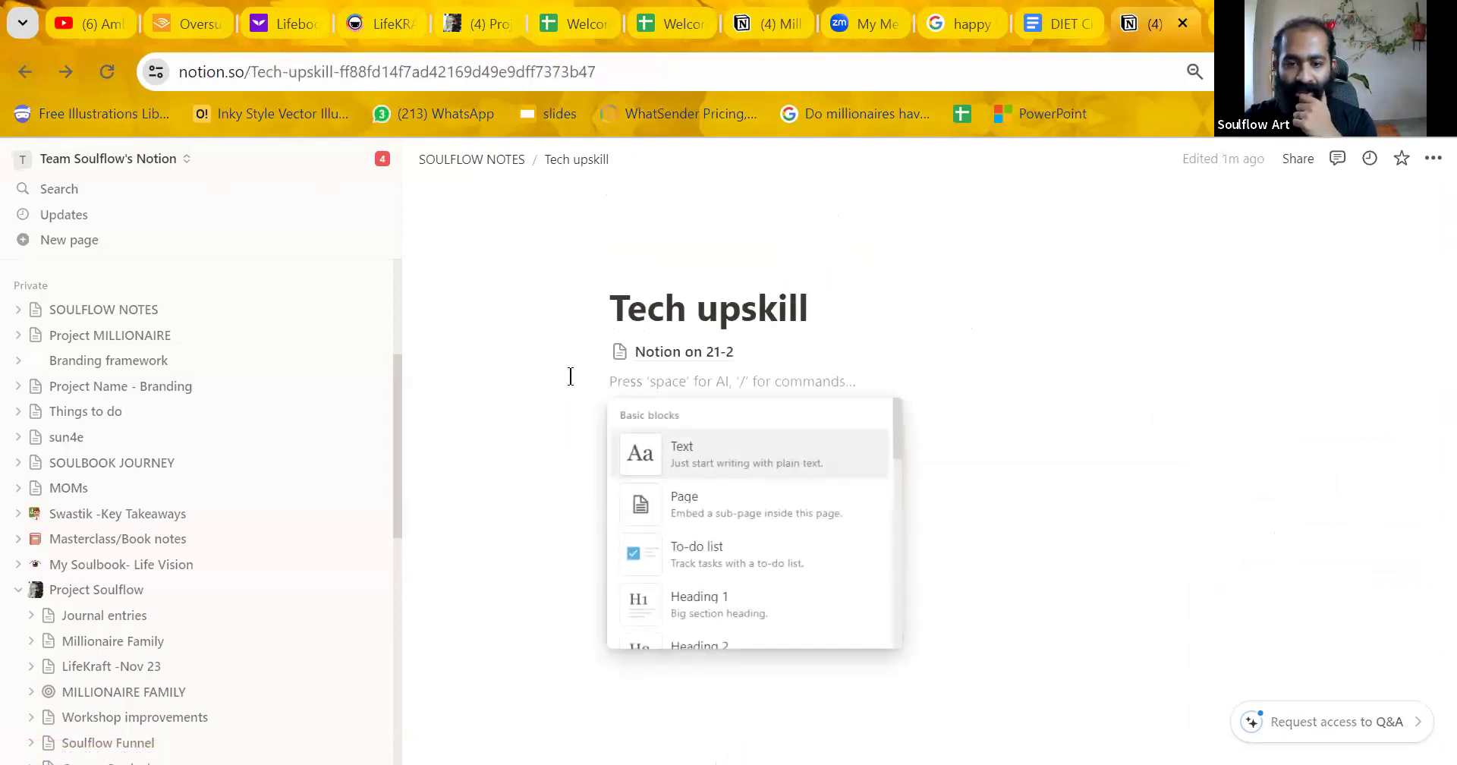
left_click(774, 524)
type("C")
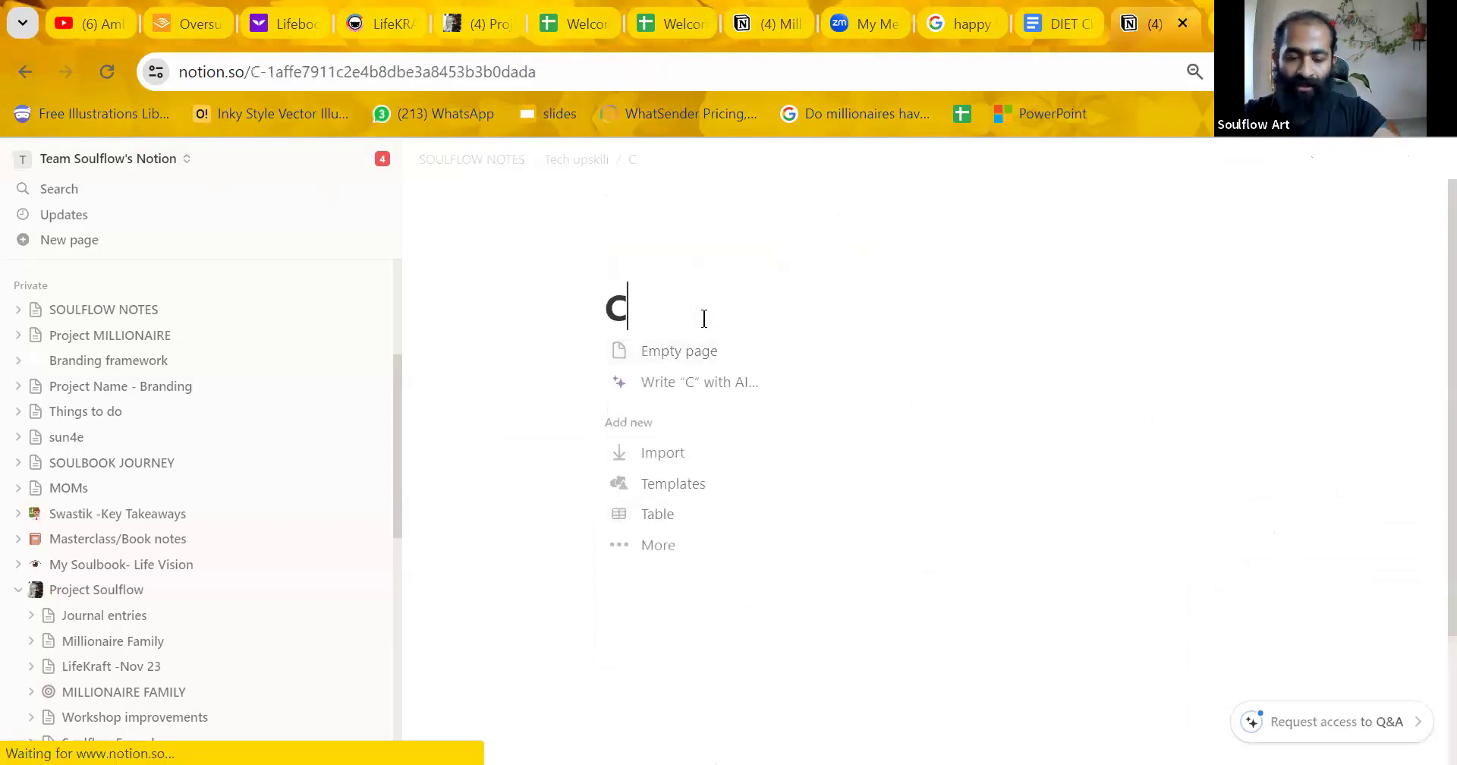
type("anva o")
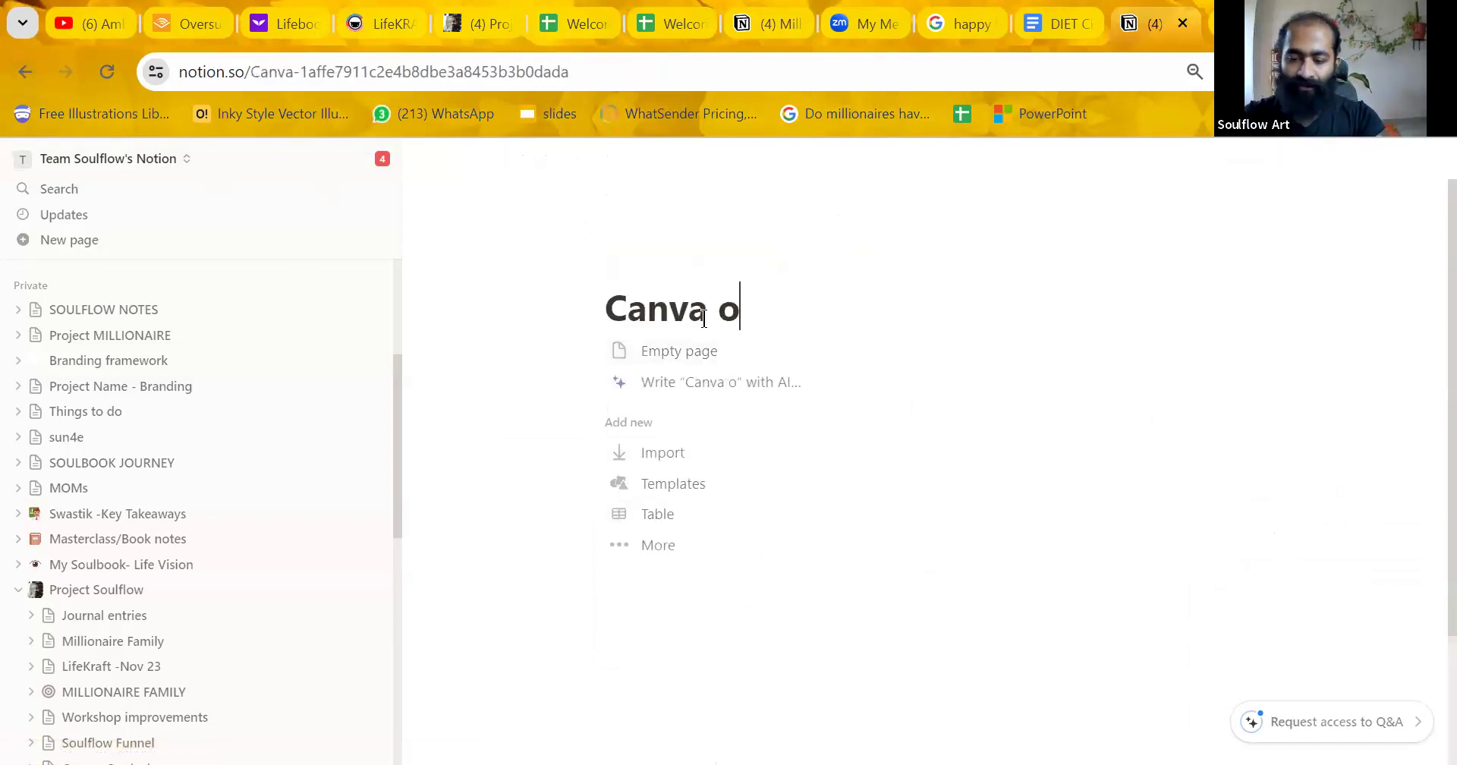
type("n 22-2")
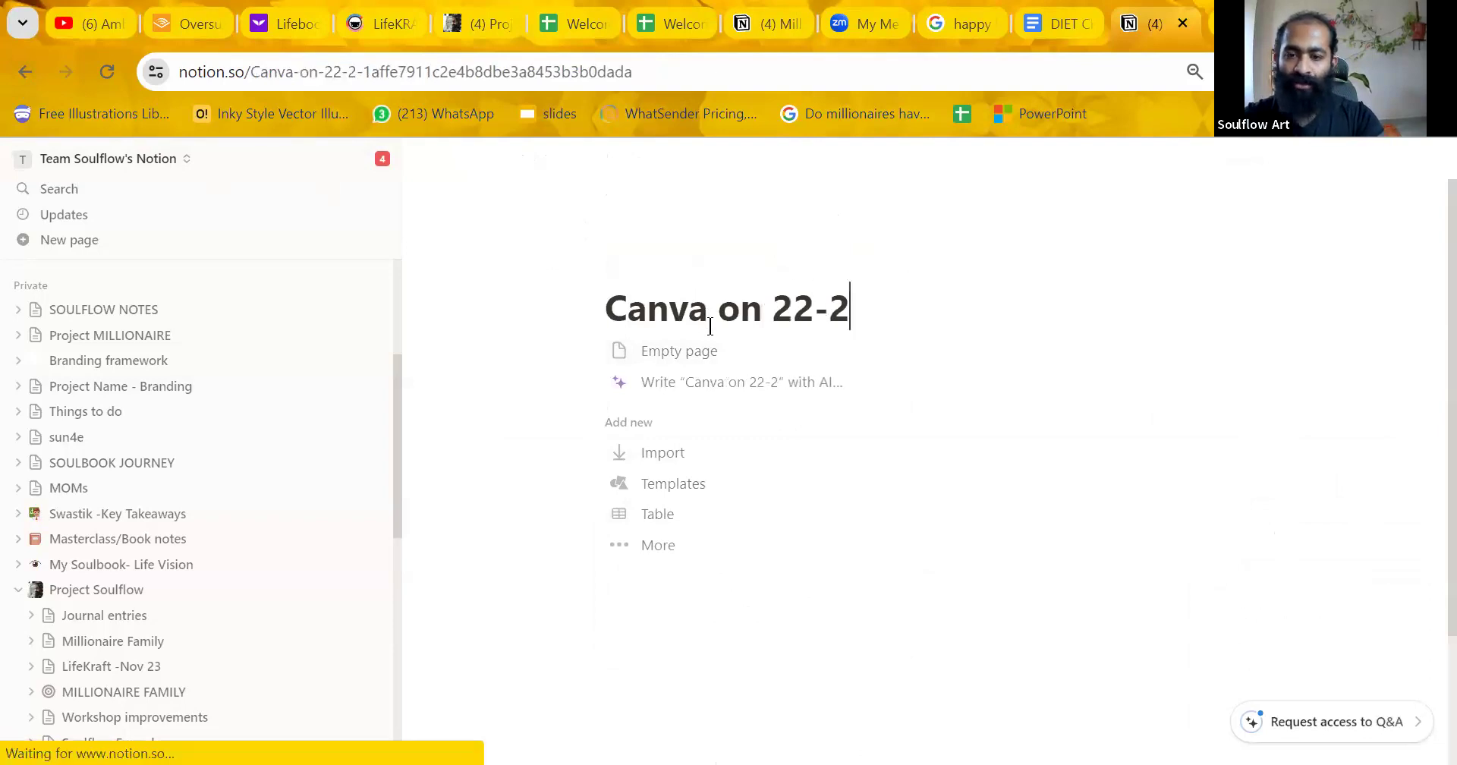
Enter the sample text "loremipsumipsum" on the Canva on 22-2 page and return to Tech upskill.
left_click(722, 353)
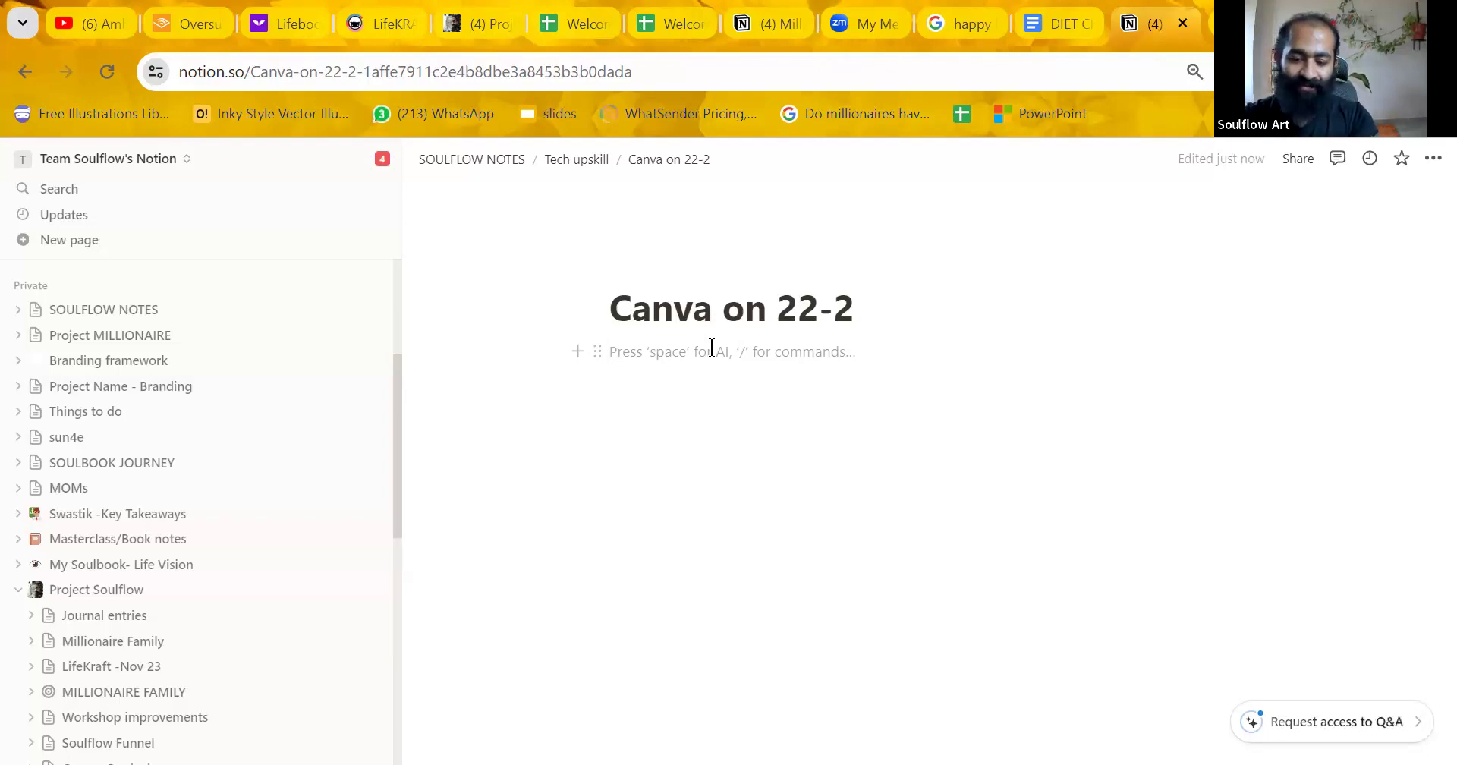
type("loremipsumipsum")
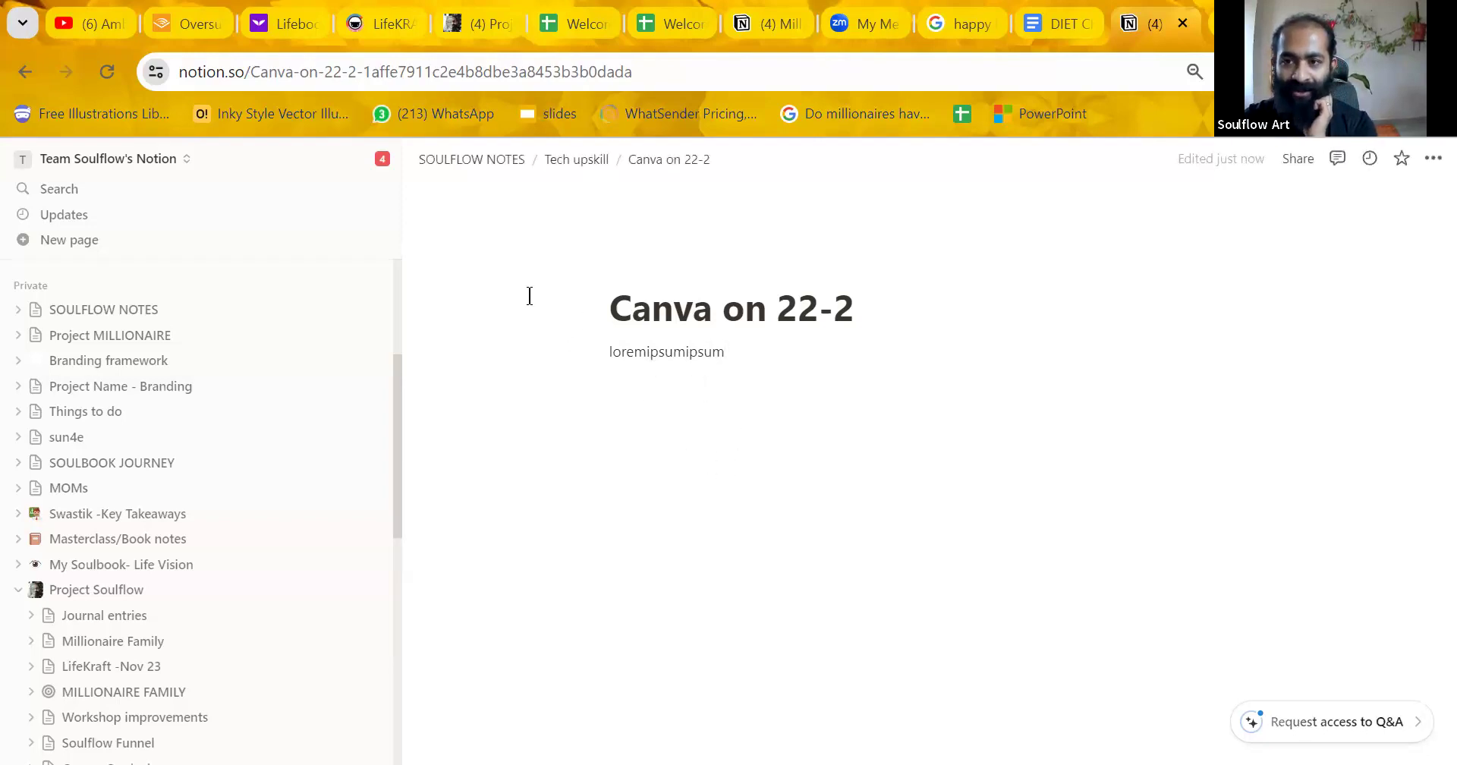
left_click(25, 71)
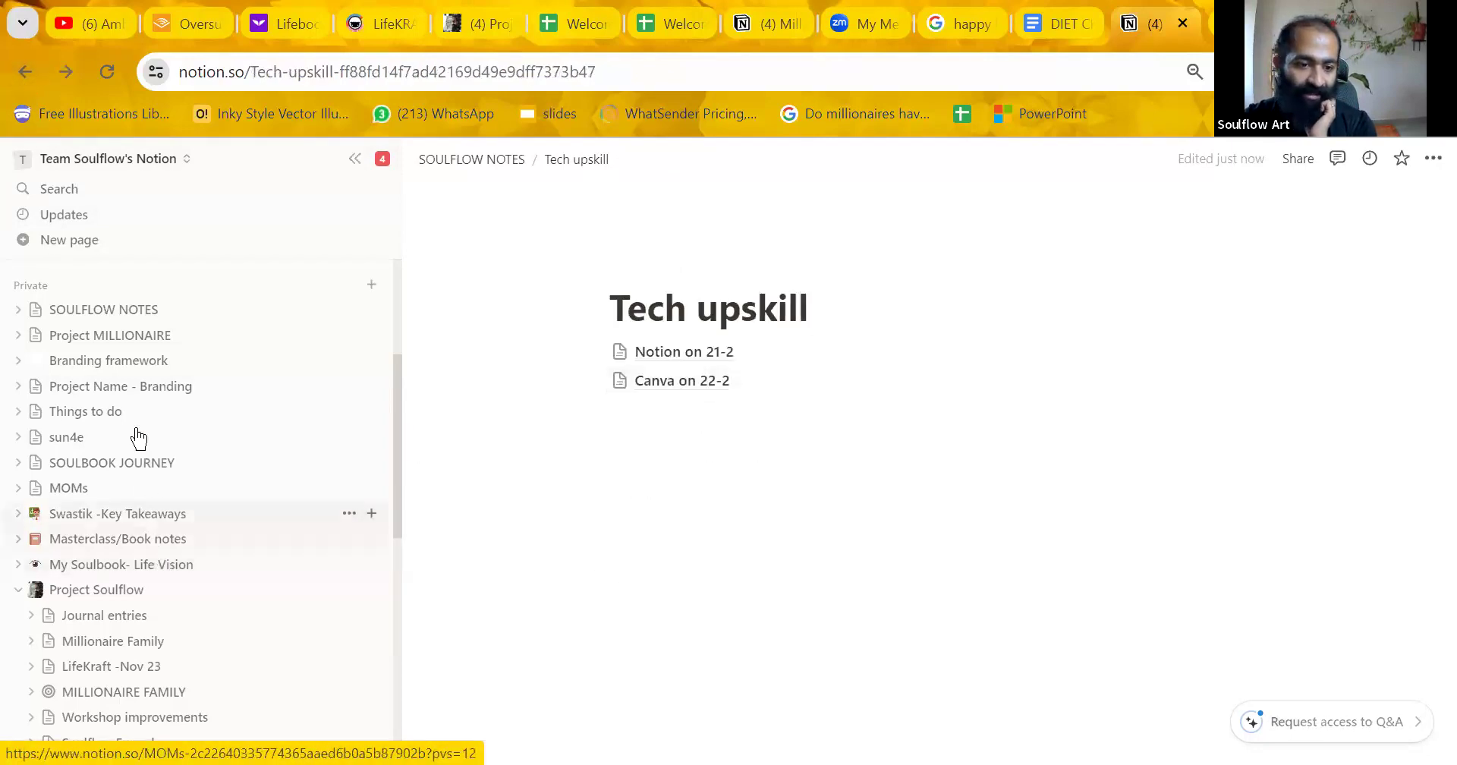
Open the Masterclass/Book notes page and look through its list of sub-pages.
left_click(139, 570)
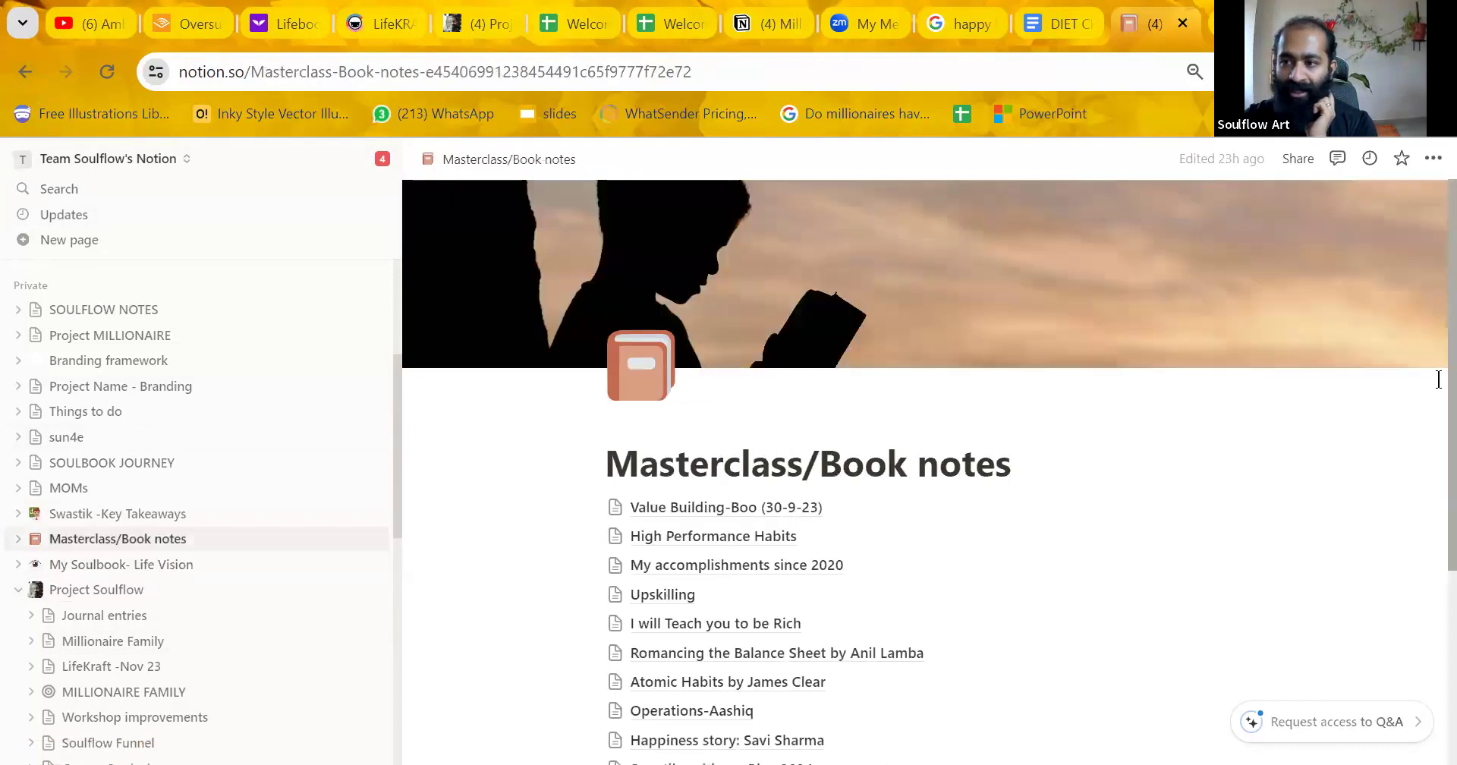
scroll(1438, 380, "down", 3)
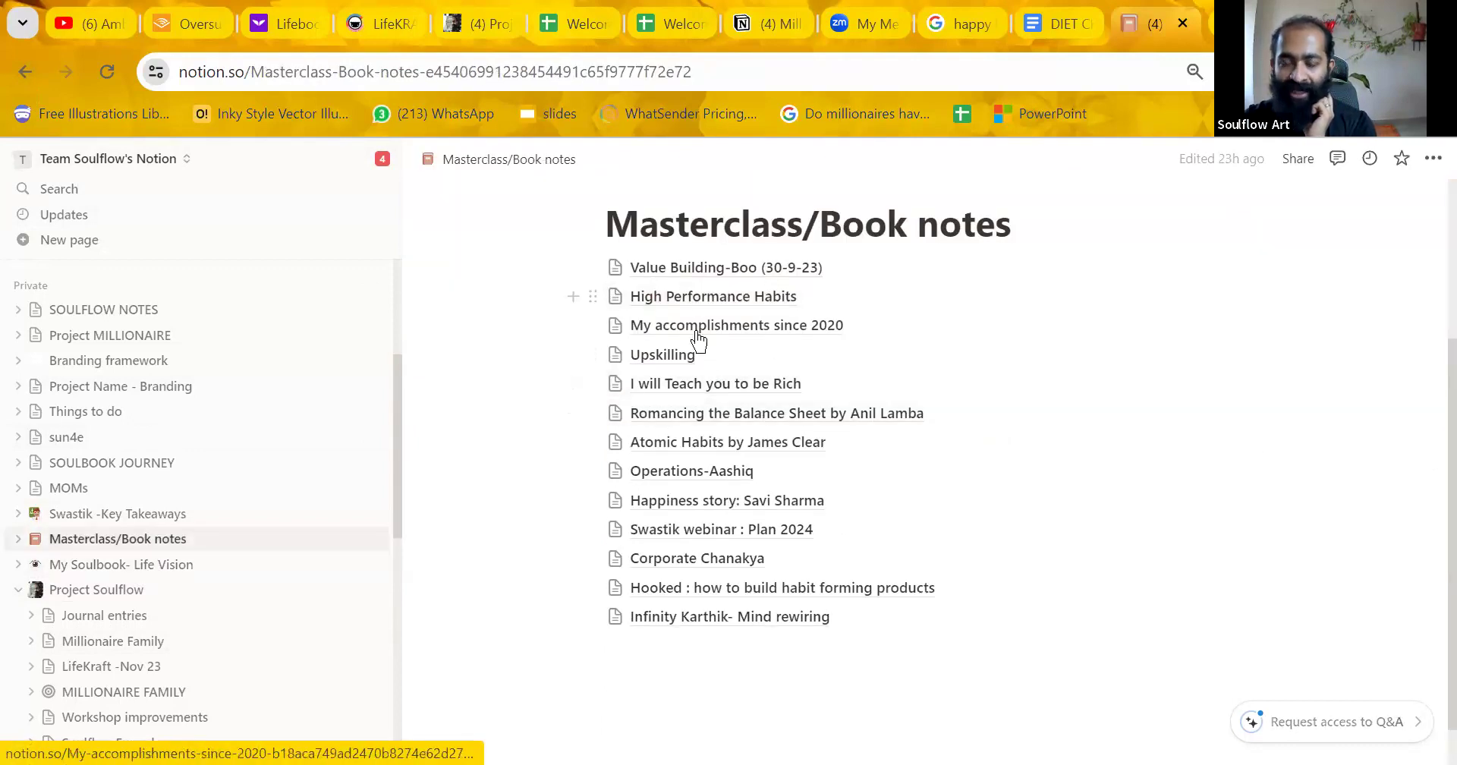
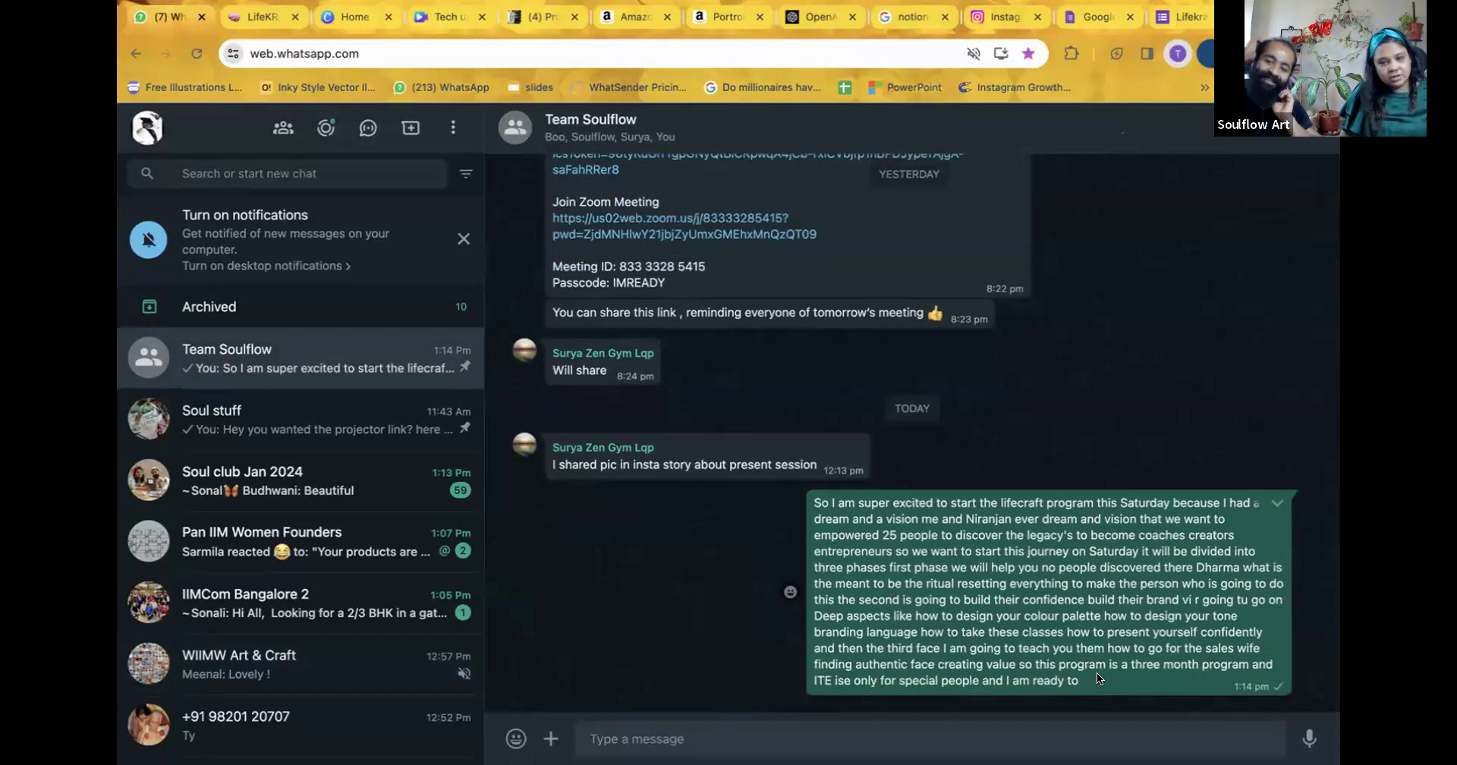
left_click_drag(1094, 672, 892, 631)
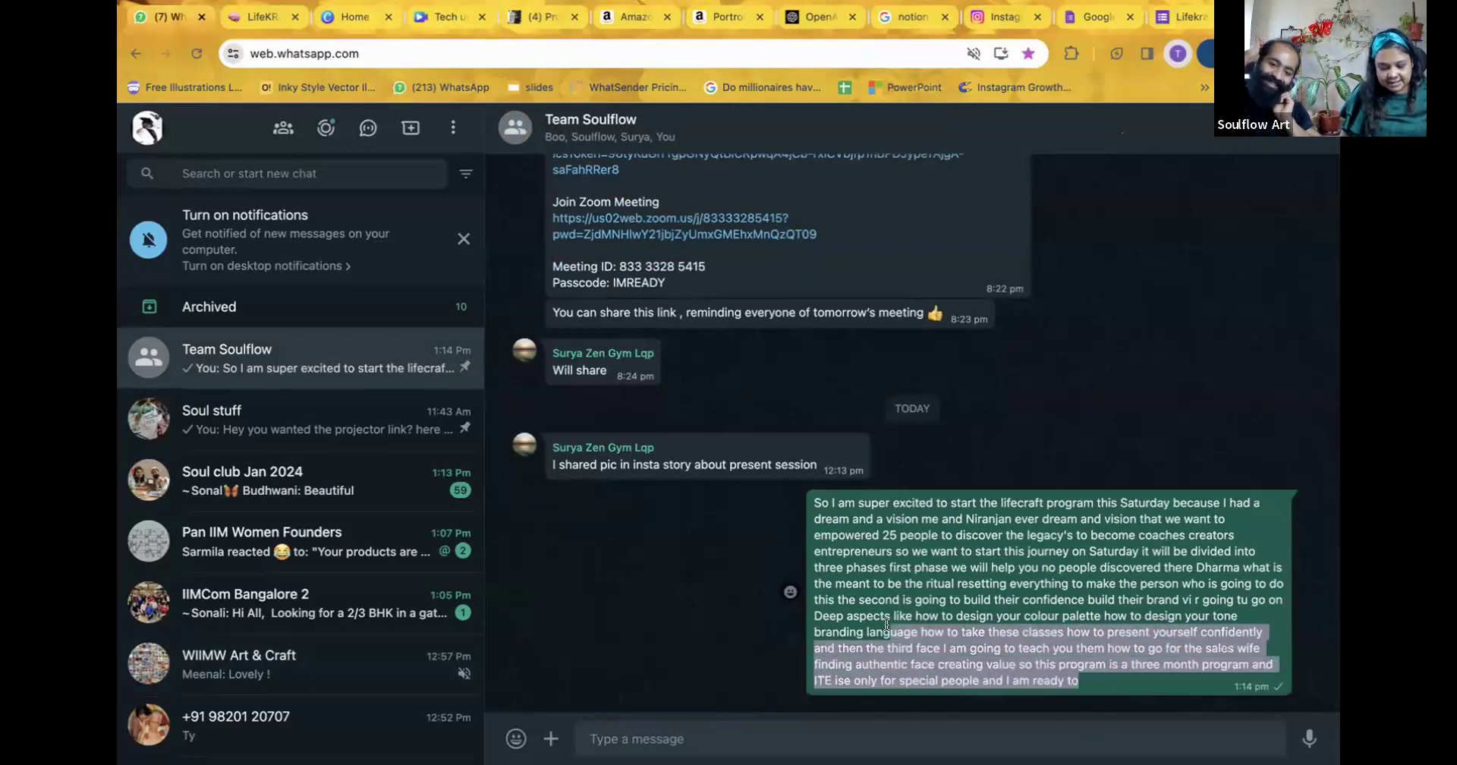
left_click(562, 735)
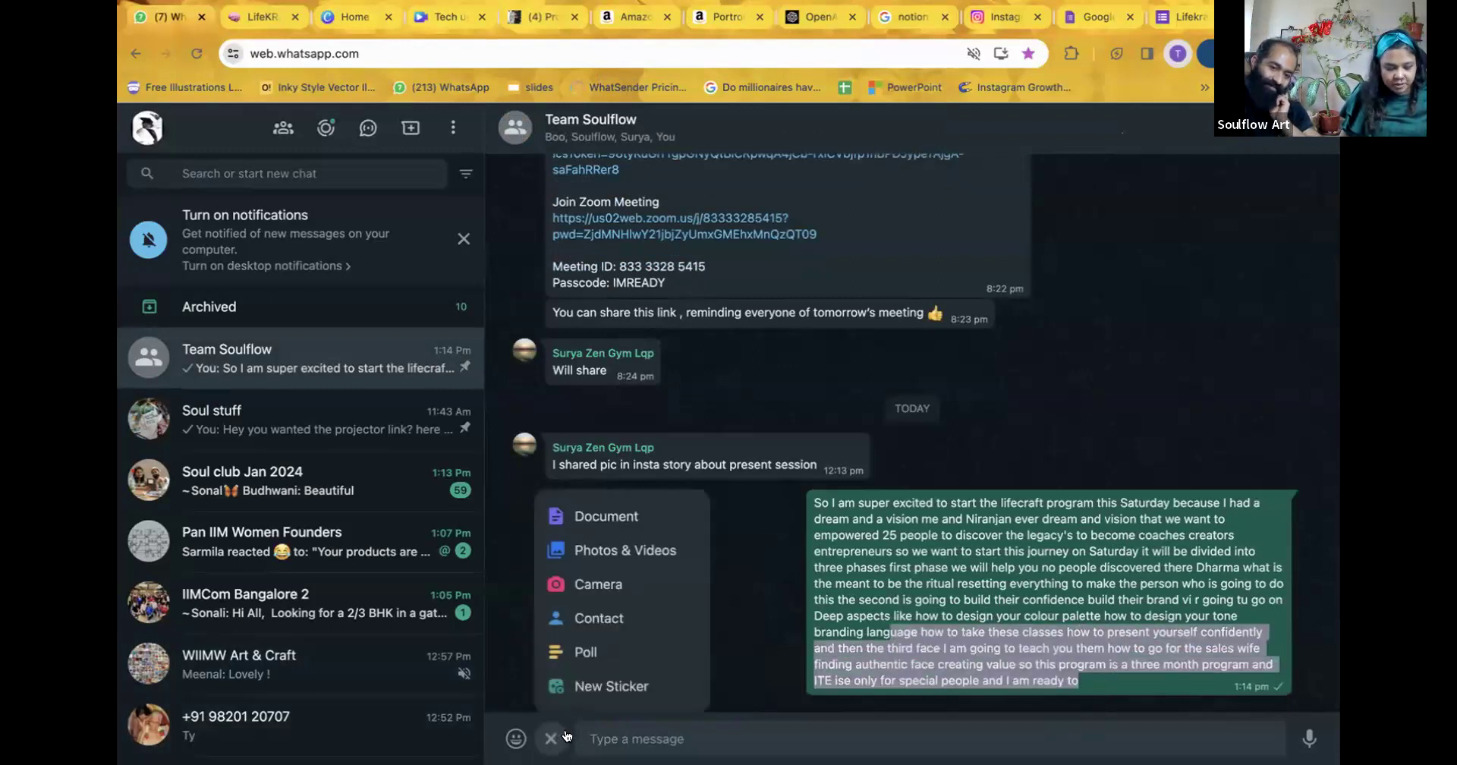
left_click(610, 728)
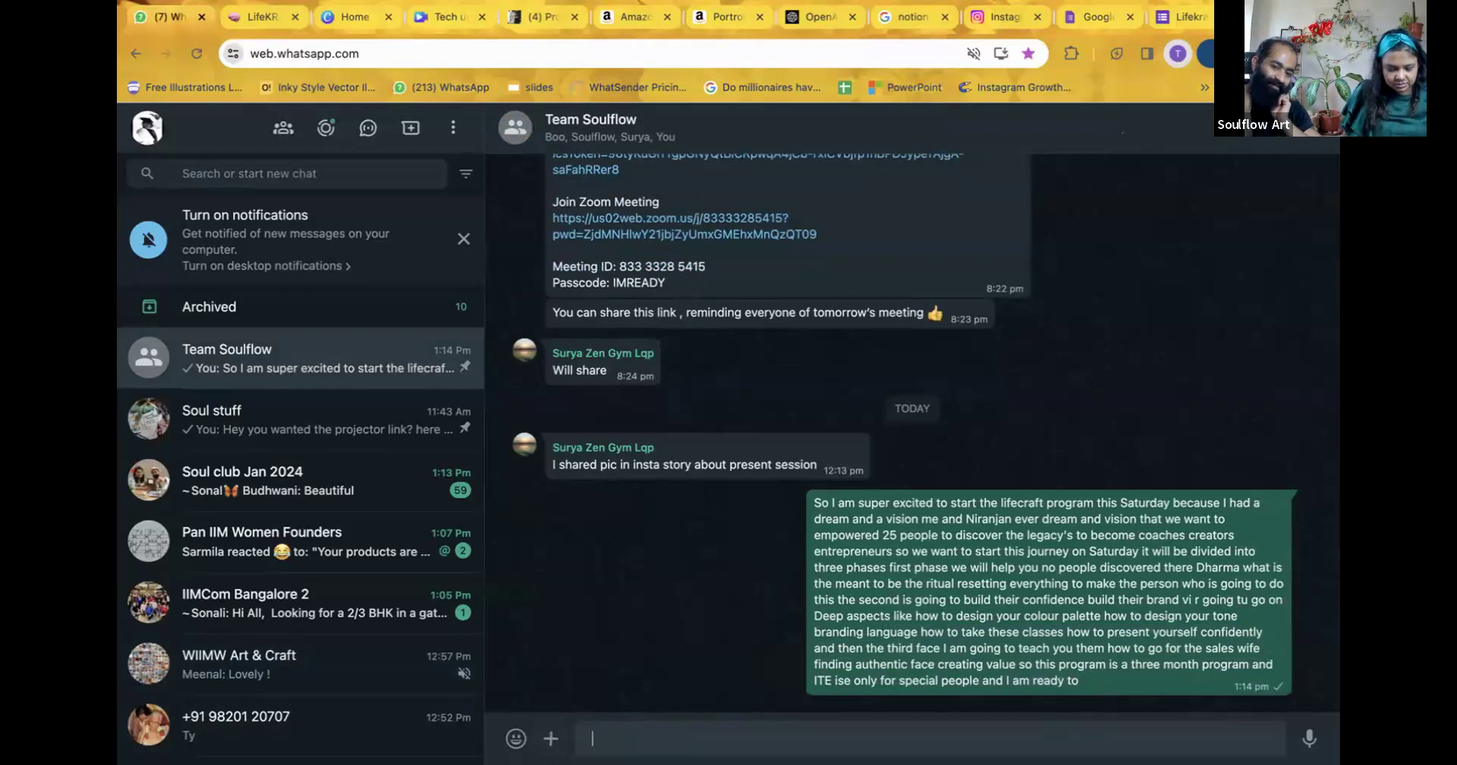
Copy the full text of the sent message about the lifecraft program in the Team Soulflow WhatsApp chat.
left_click_drag(1104, 680, 777, 501)
key("ctrl+c")
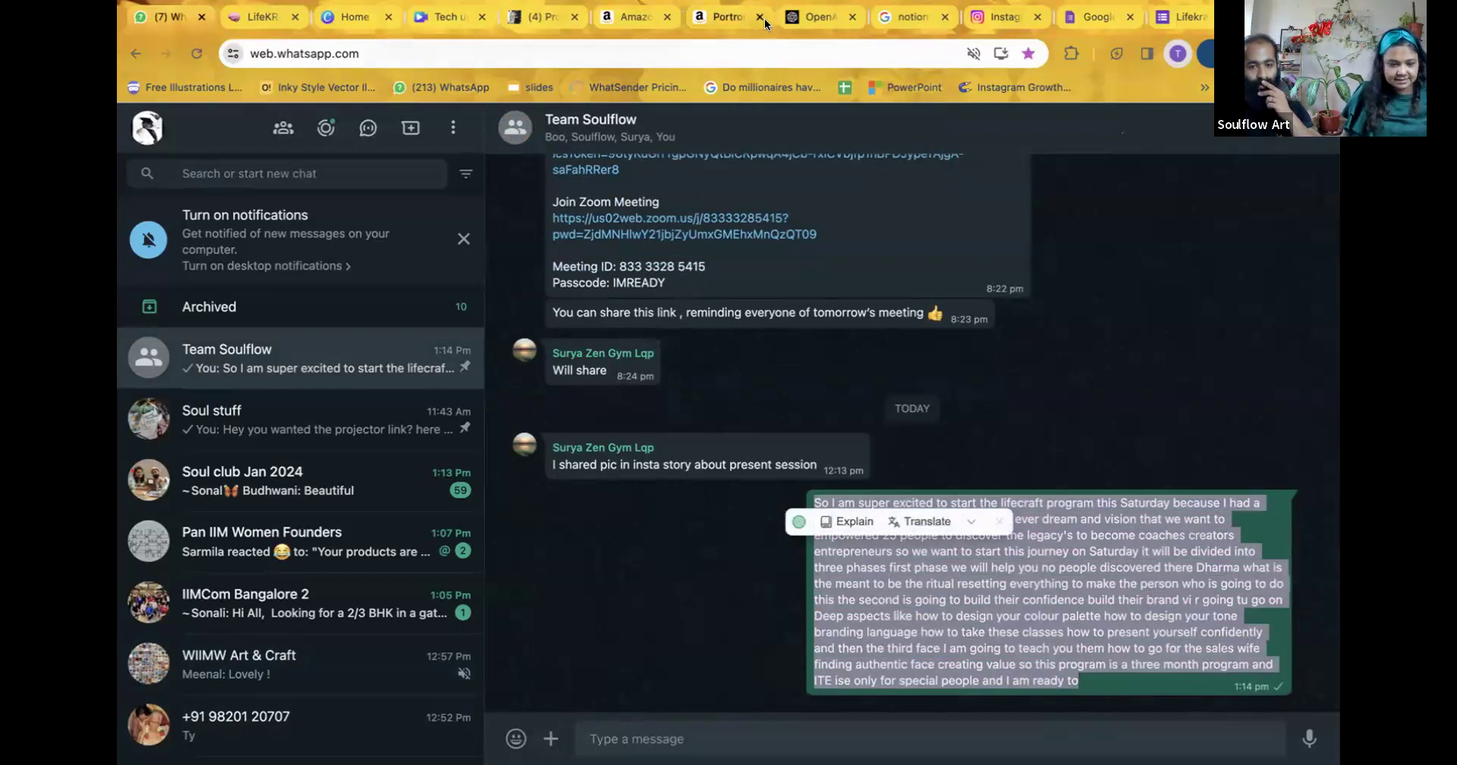
Load notion.so in the browser tab that holds the OpenAI page.
left_click(791, 24)
left_click(777, 48)
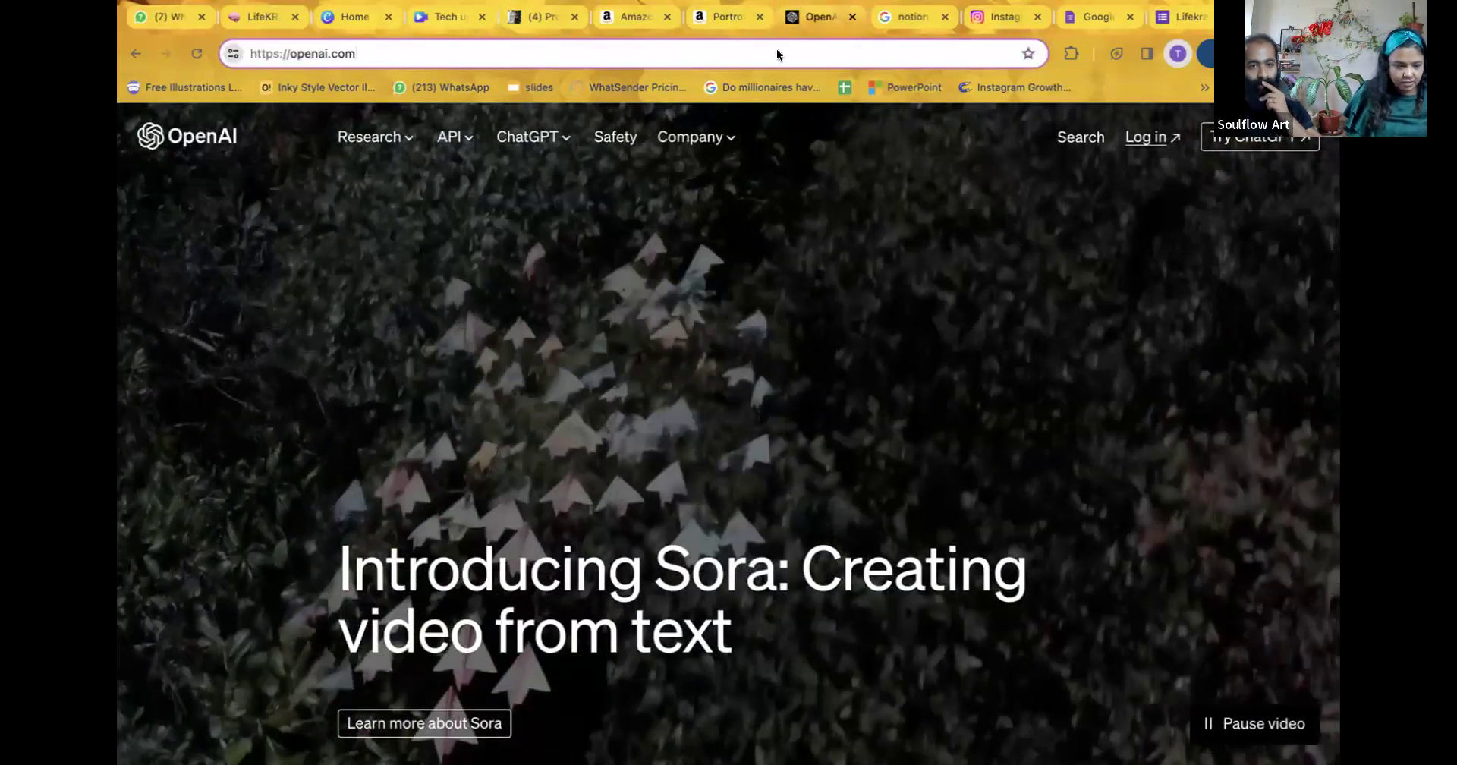
key("BackSpace")
type("n")
key("BackSpace")
key("BackSpace")
key("BackSpace")
key("BackSpace")
key("BackSpace")
key("BackSpace")
key("BackSpace")
key("BackSpace")
key("BackSpace")
key("BackSpace")
key("BackSpace")
key("BackSpace")
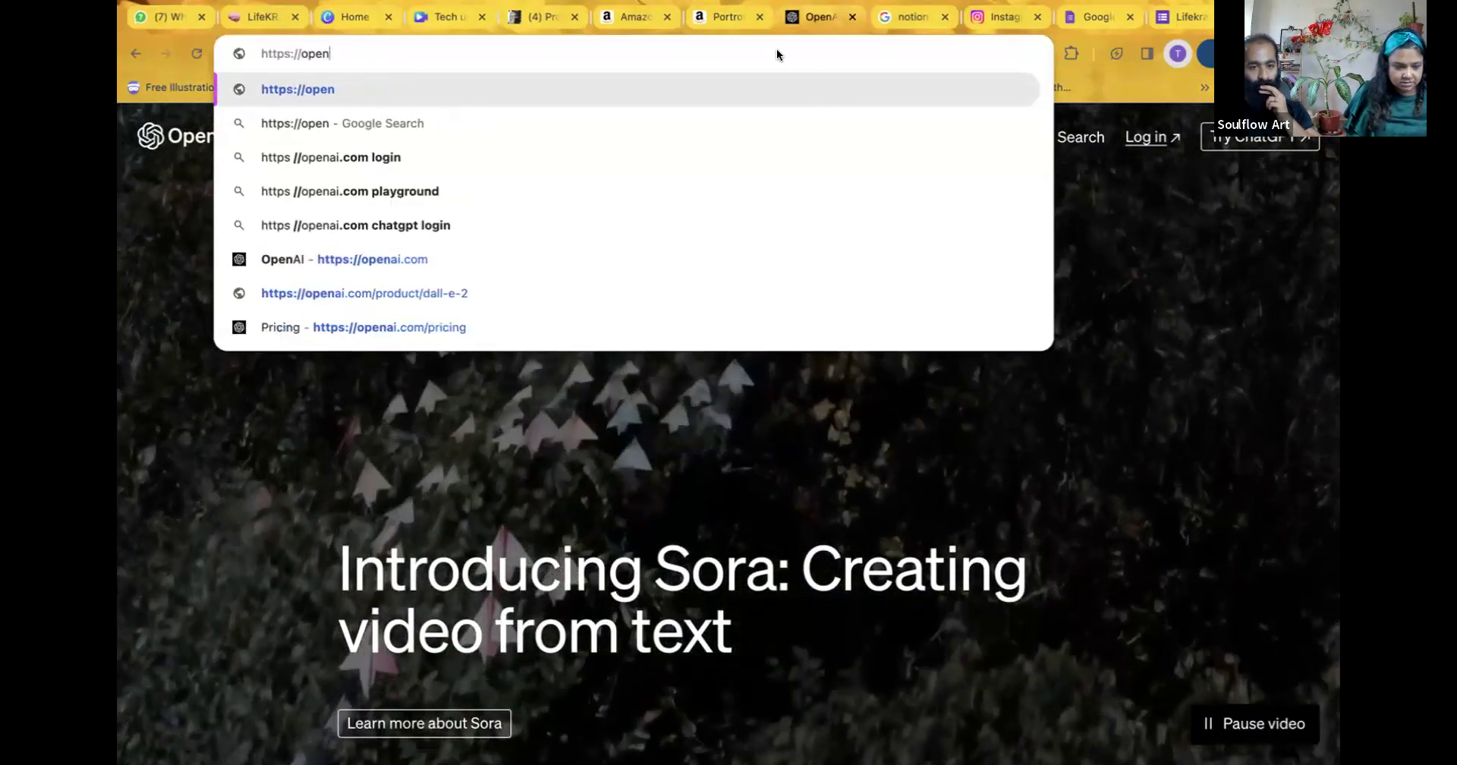
key("BackSpace")
key("BackSpace")
key("BackSpace")
key("BackSpace")
key("BackSpace")
key("BackSpace")
key("BackSpace")
type("notion")
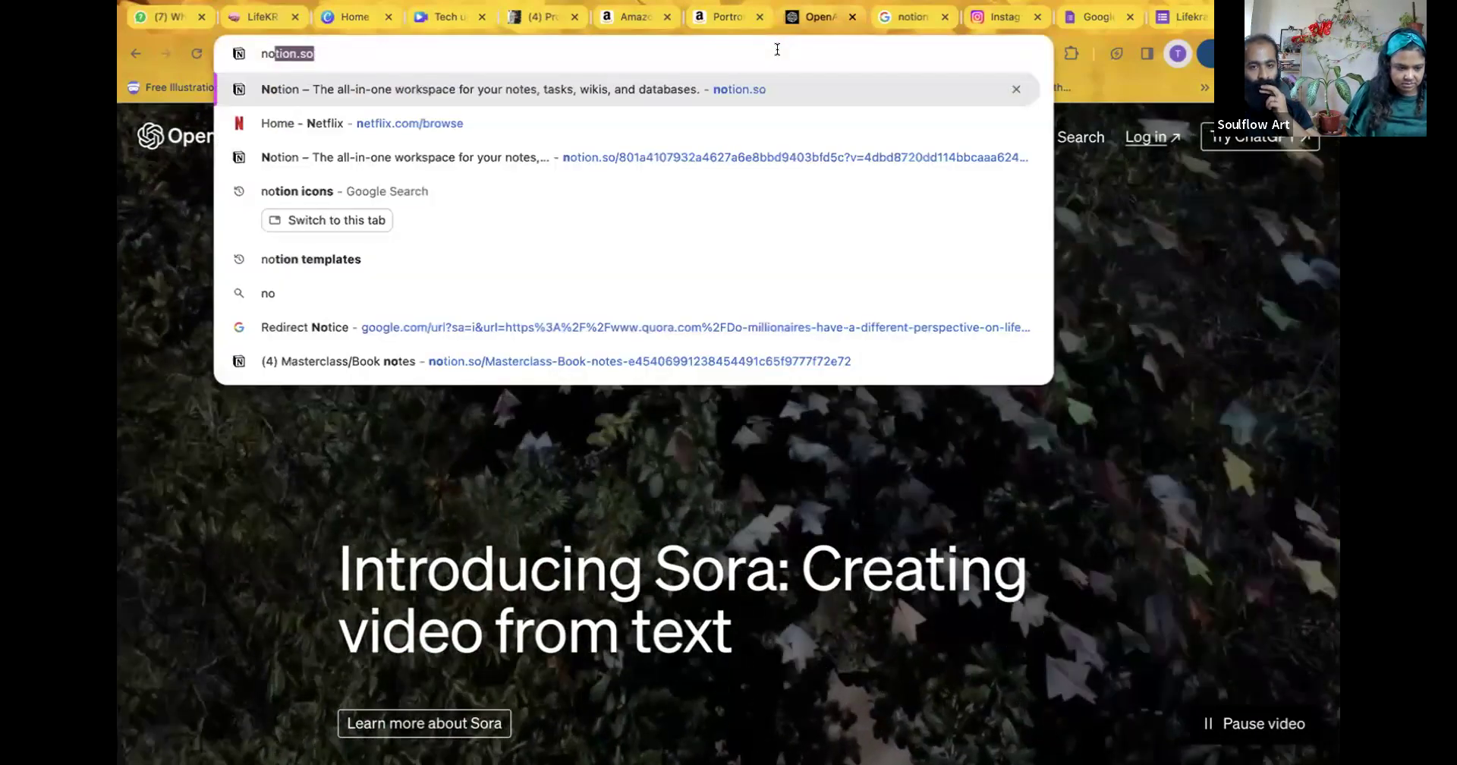
key("Return")
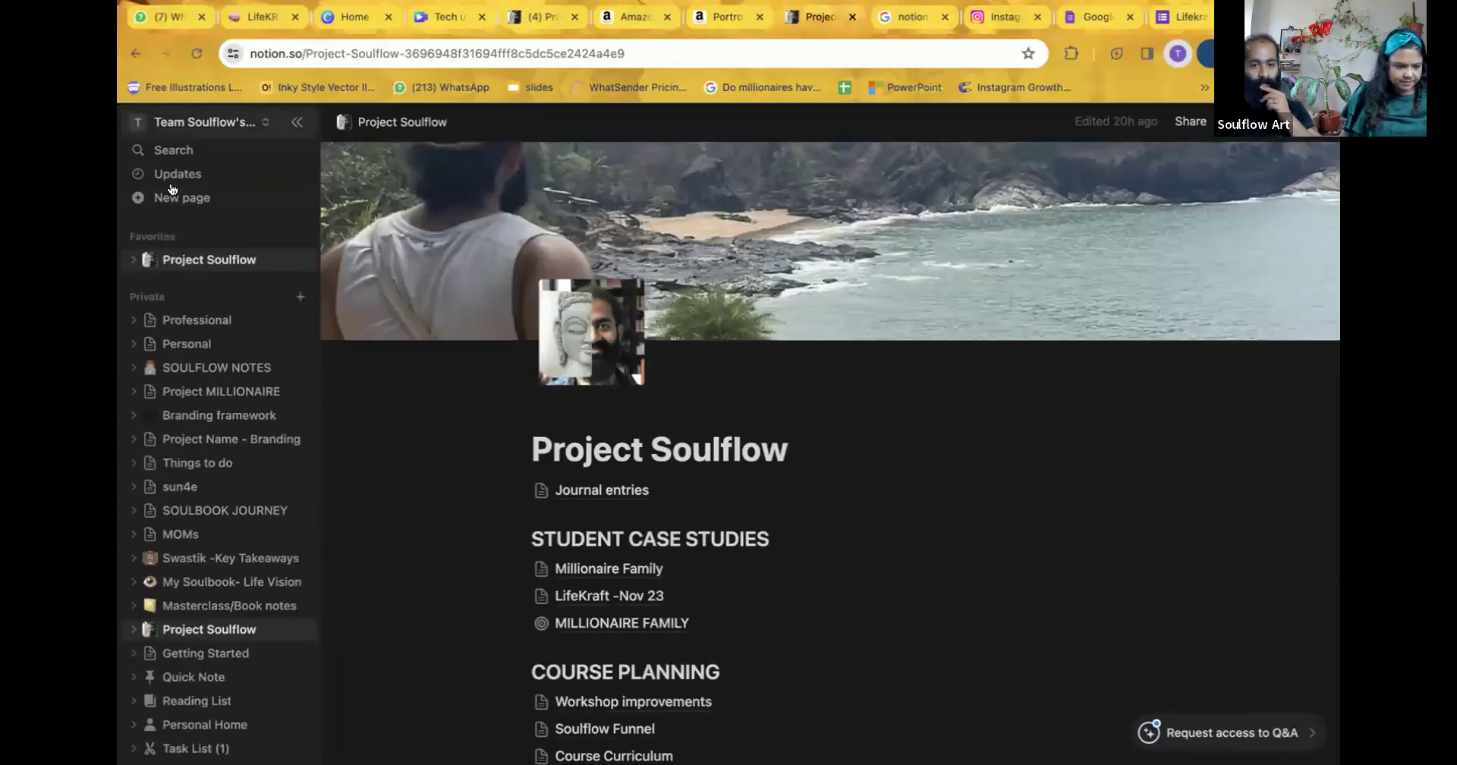
Add a new private page titled "LifeKraft 2.0" and return to the Project Soulflow page.
left_click(175, 199)
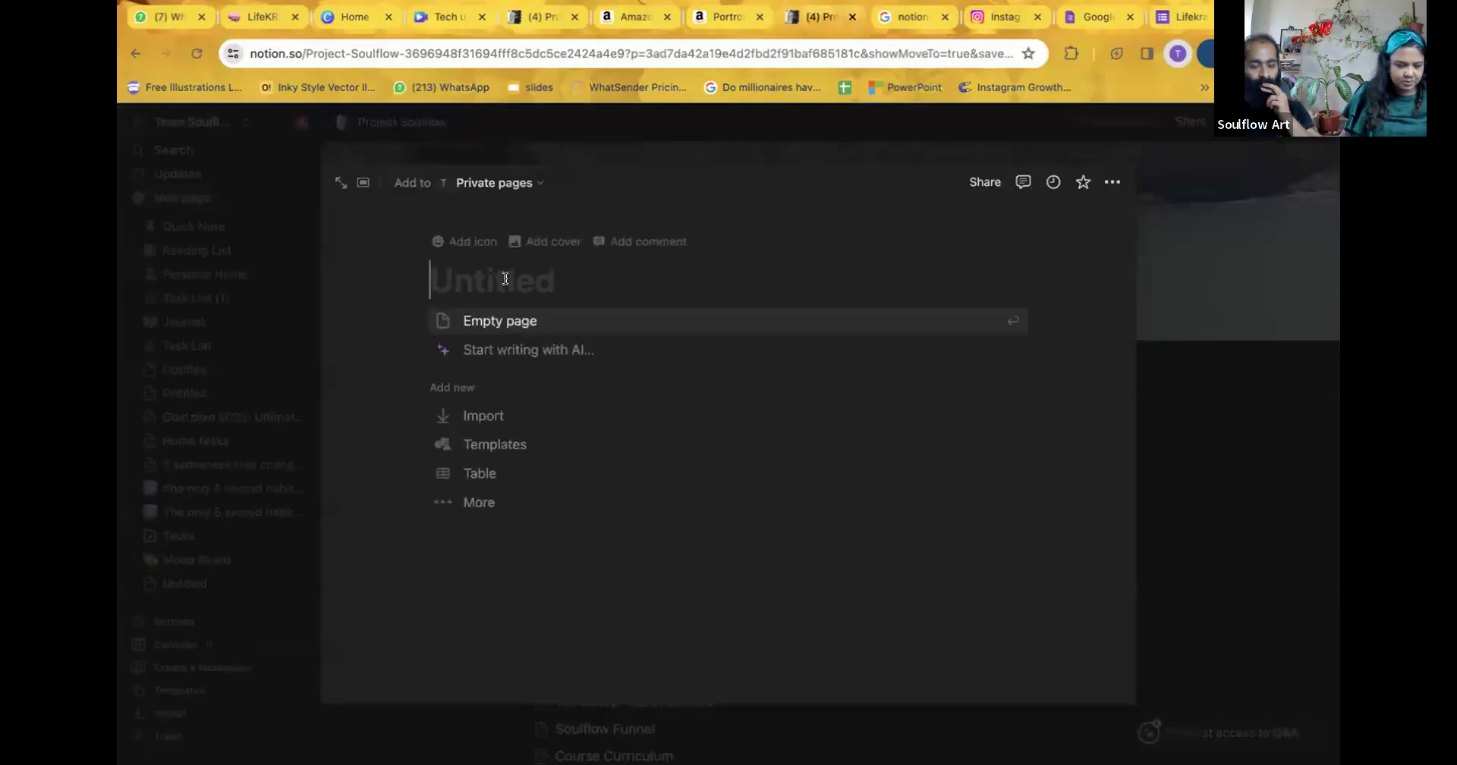
type("BNe")
key("BackSpace")
key("BackSpace")
key("BackSpace")
type("Li")
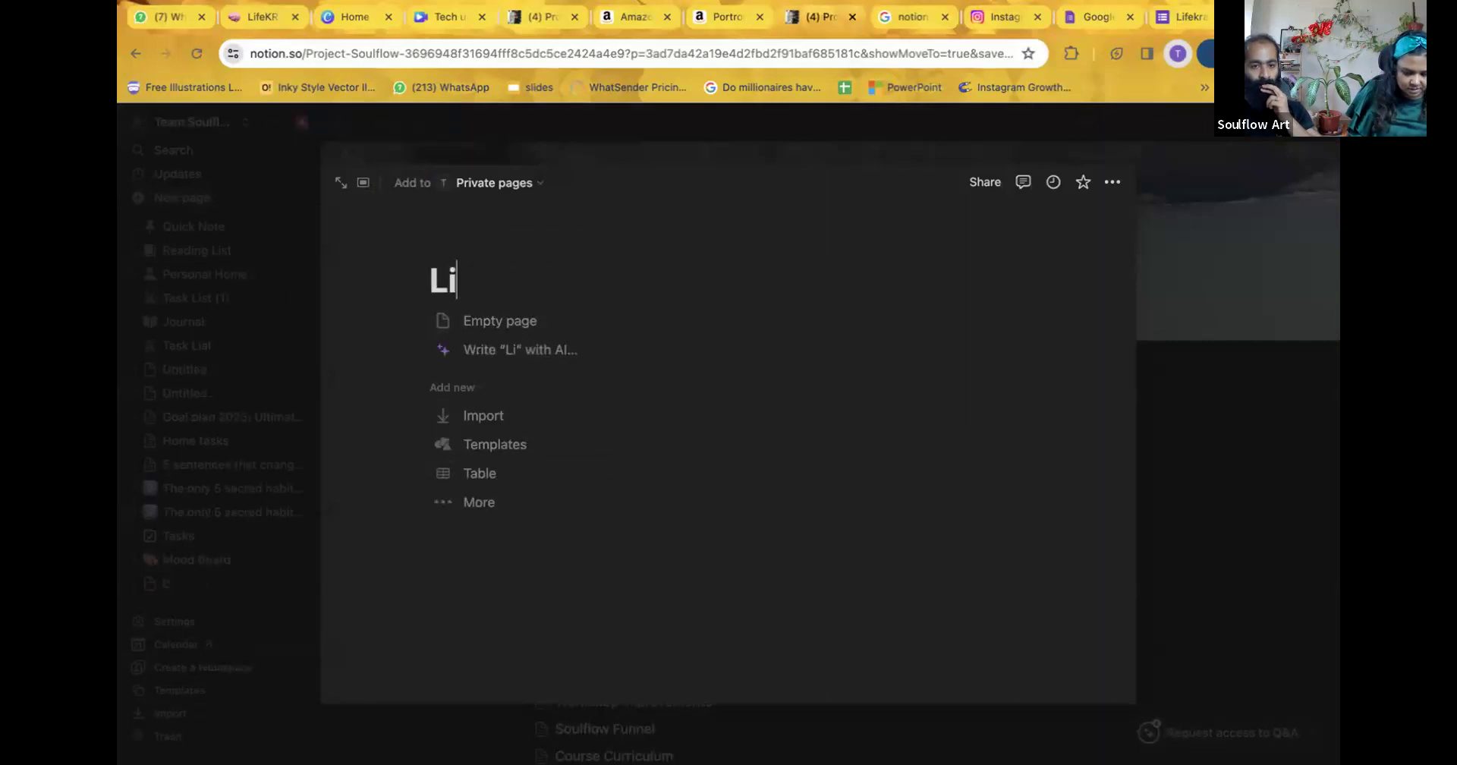
type("feKrad")
key("BackSpace")
key("BackSpace")
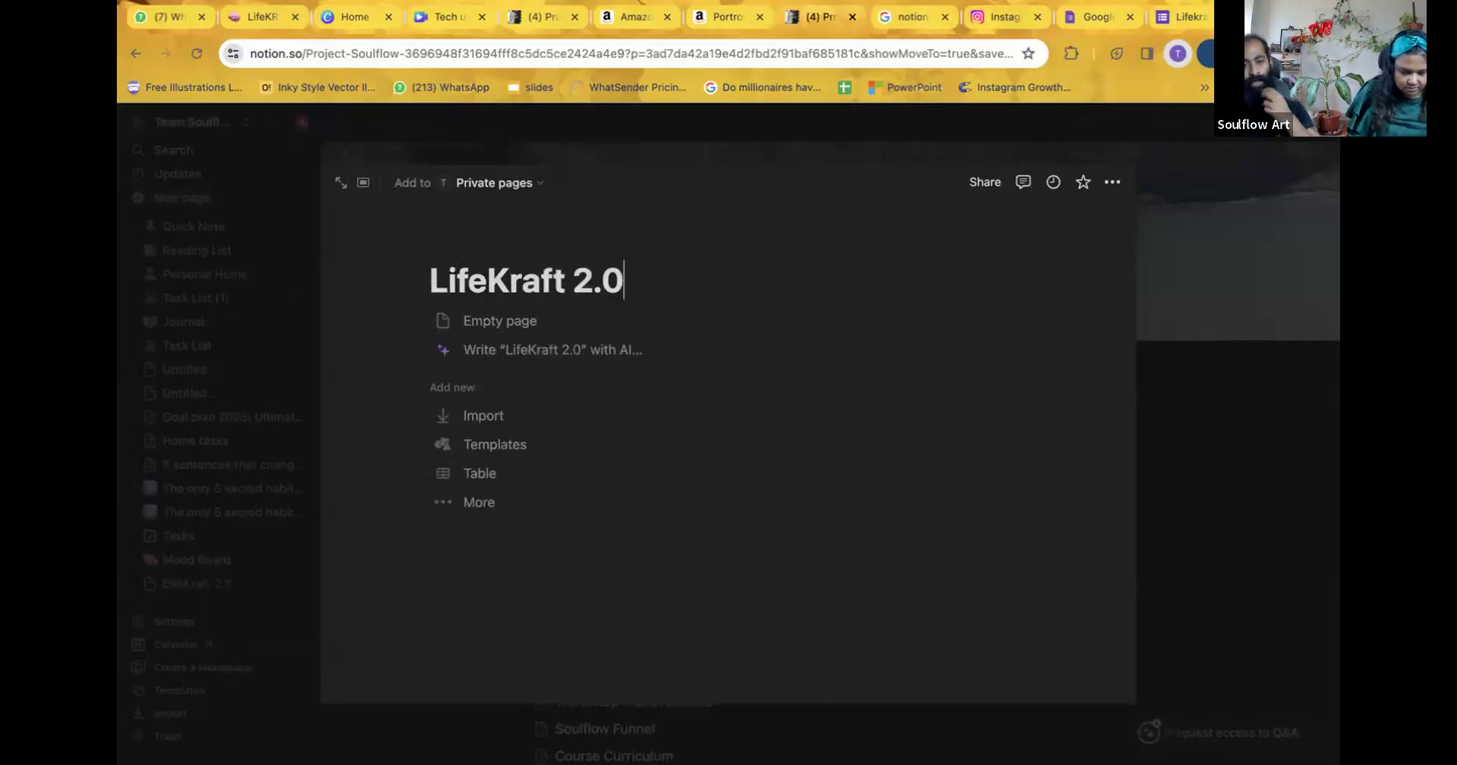
left_click(545, 406)
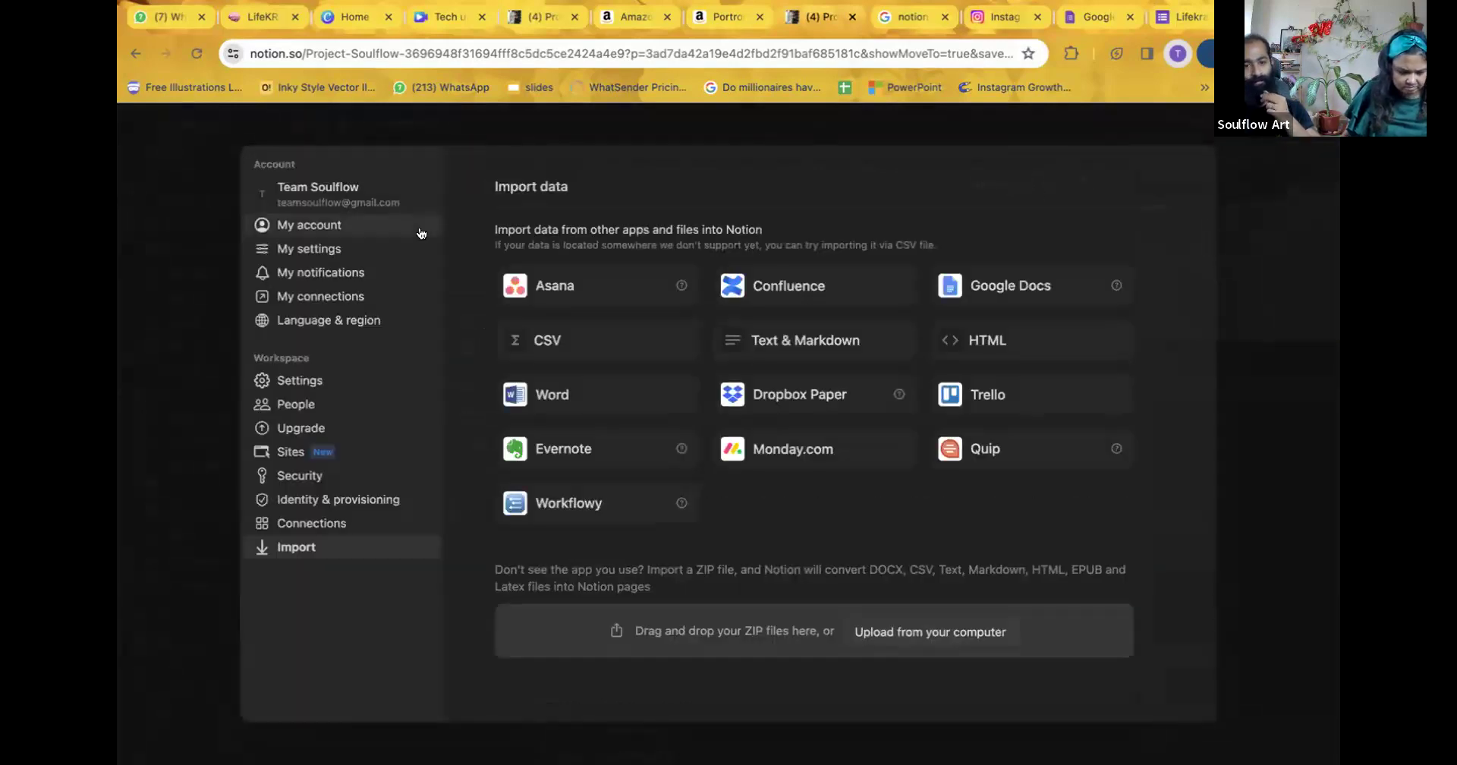
key("Escape")
key("Escape")
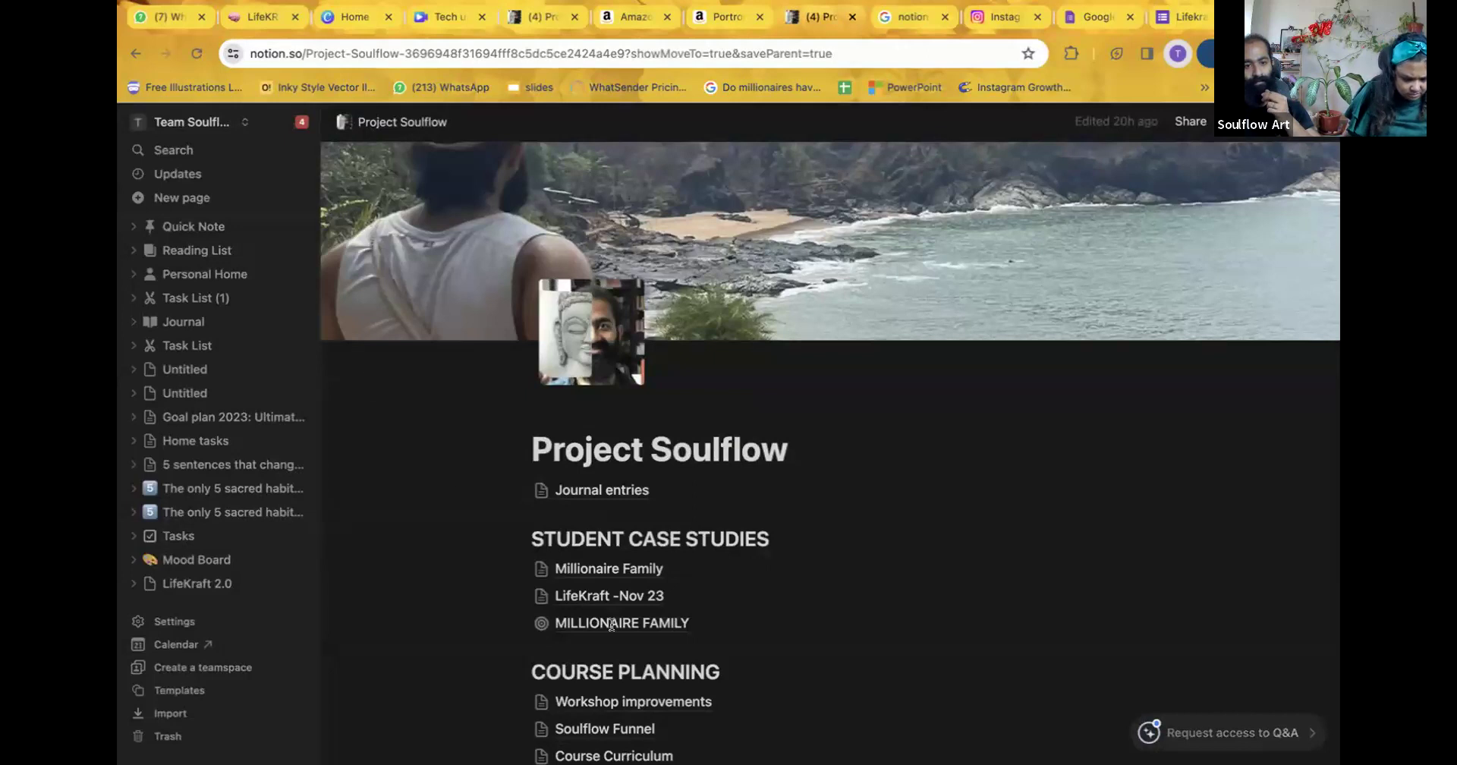
Create another private page titled "Lifekraft" and paste the copied lifecraft program message into its body.
left_click(178, 199)
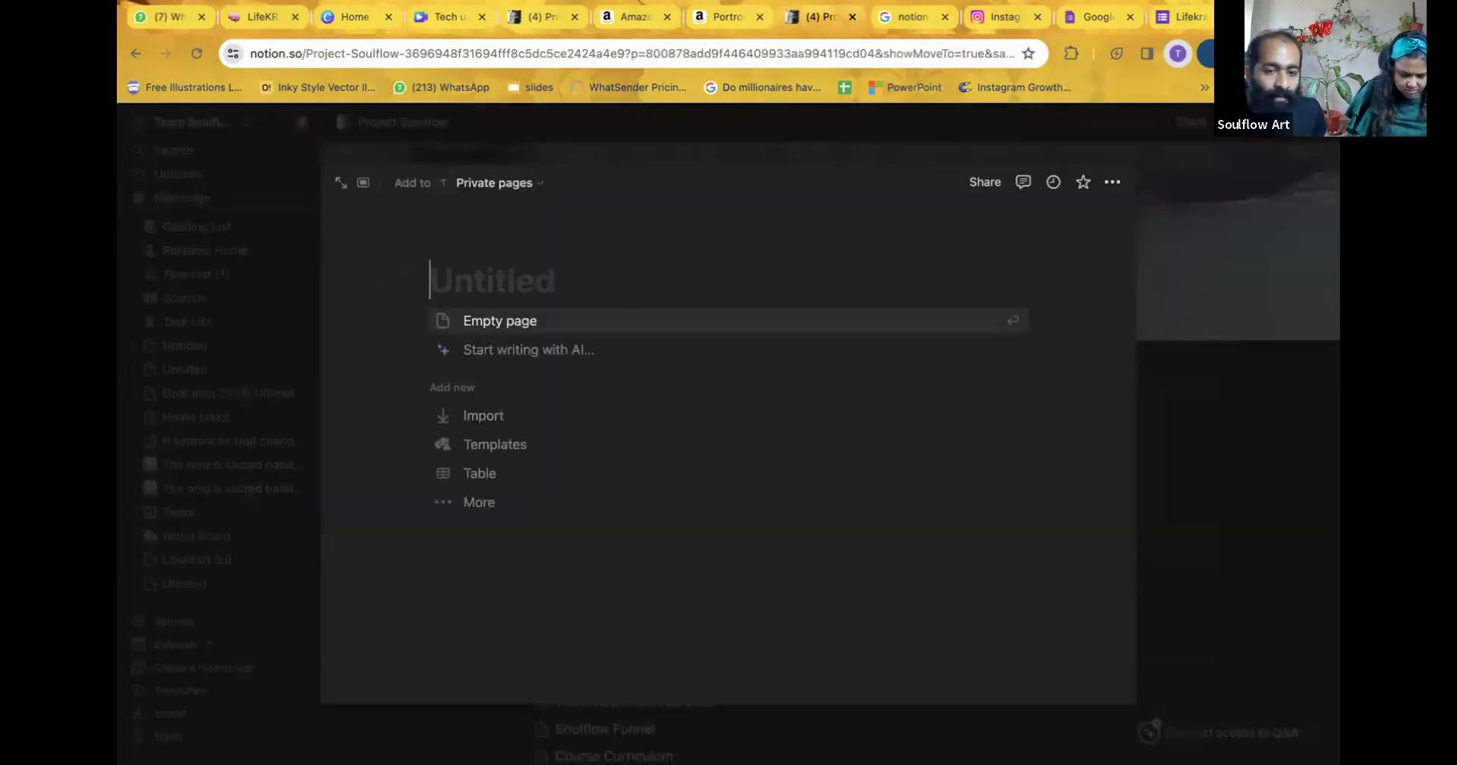
type("Lifekraf")
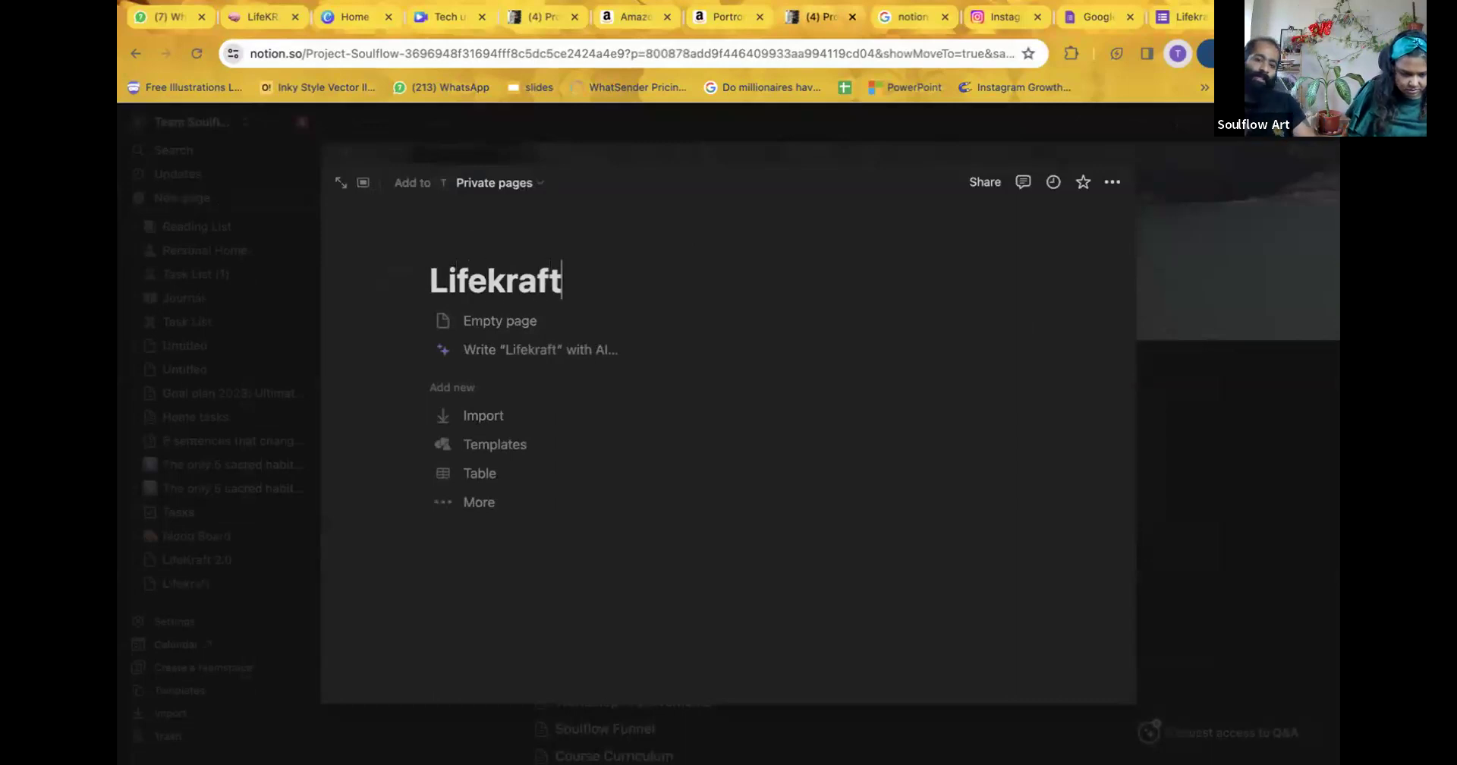
type("t")
key("Return")
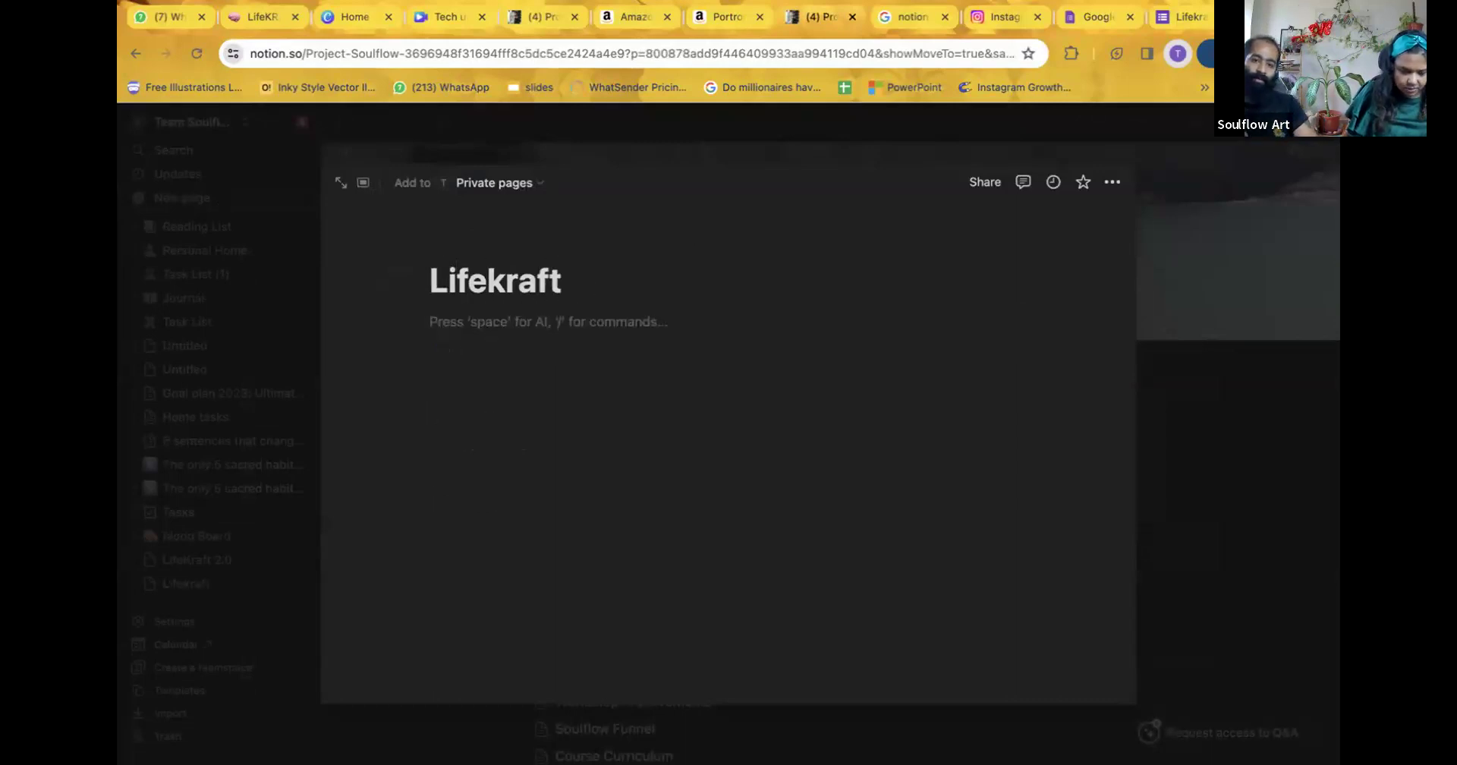
key("ctrl+v")
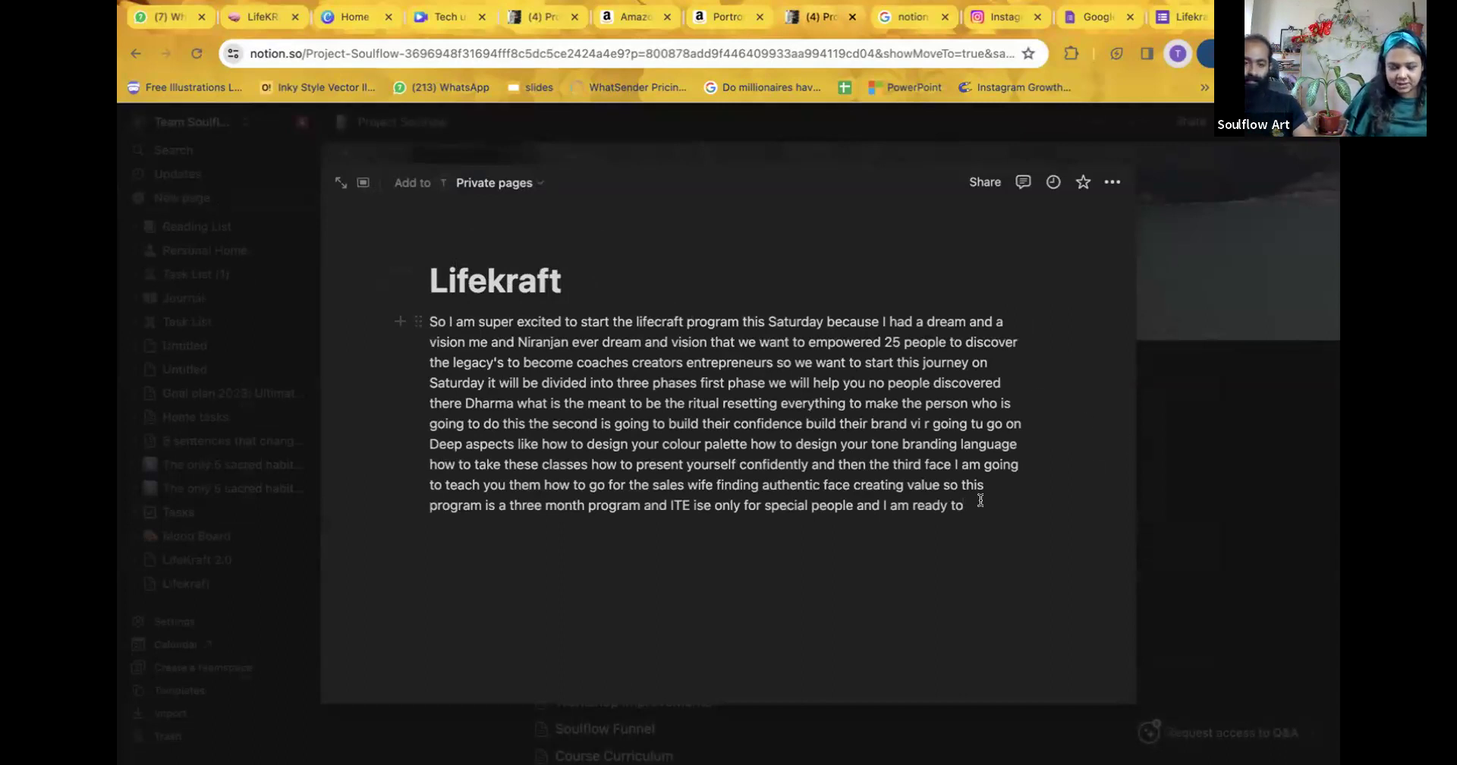
Have Notion AI improve the writing of the whole pasted message and insert the improved version below the original.
left_click_drag(964, 506, 423, 325)
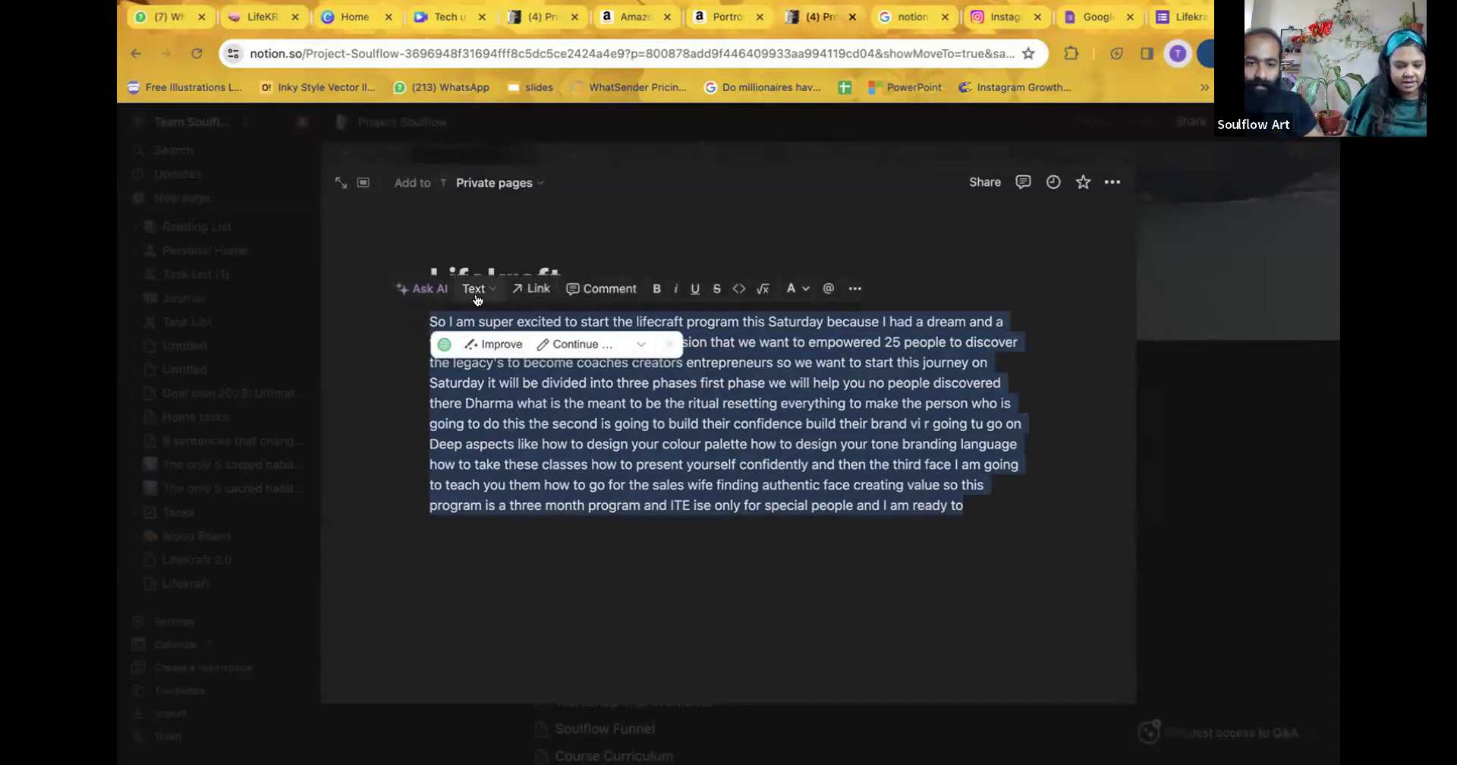
left_click(423, 288)
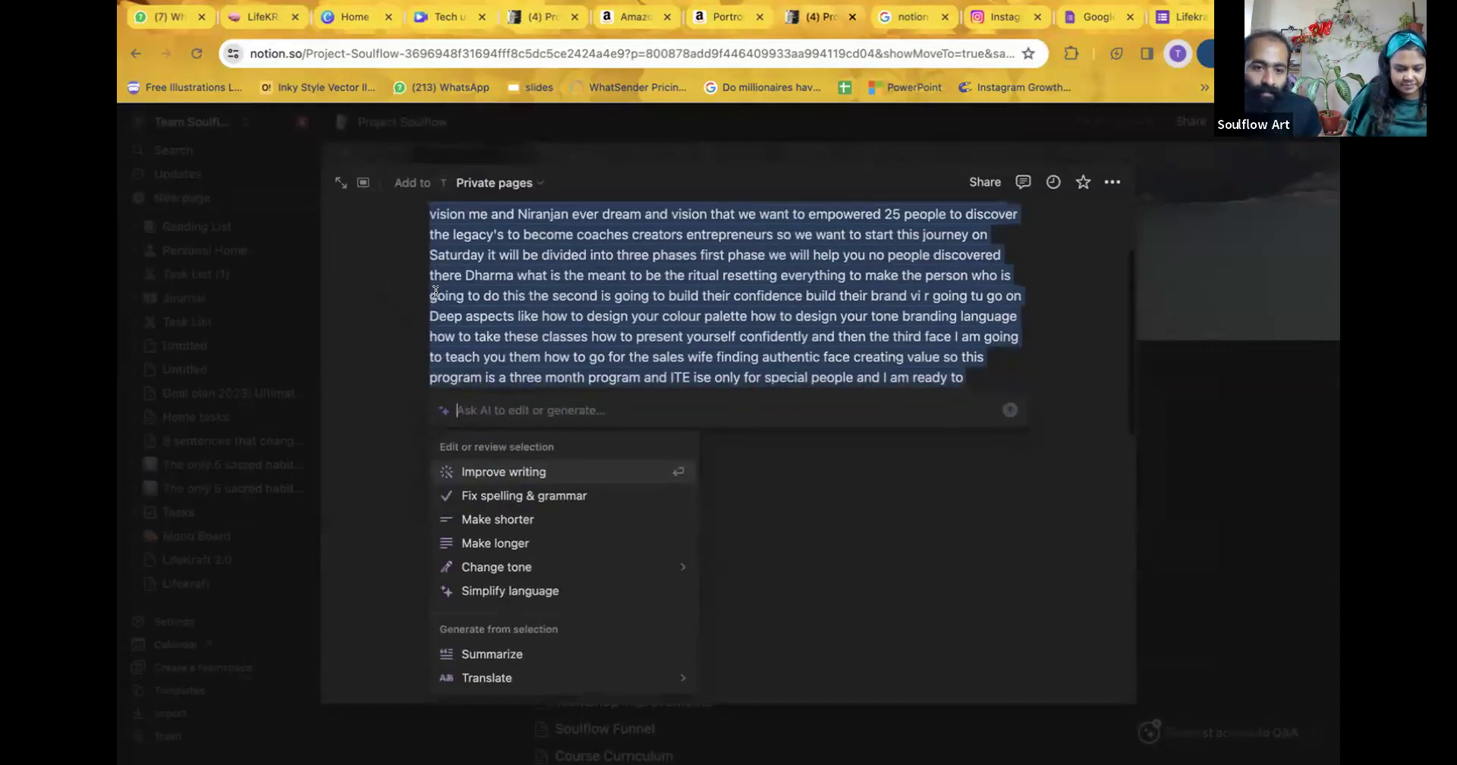
left_click(565, 473)
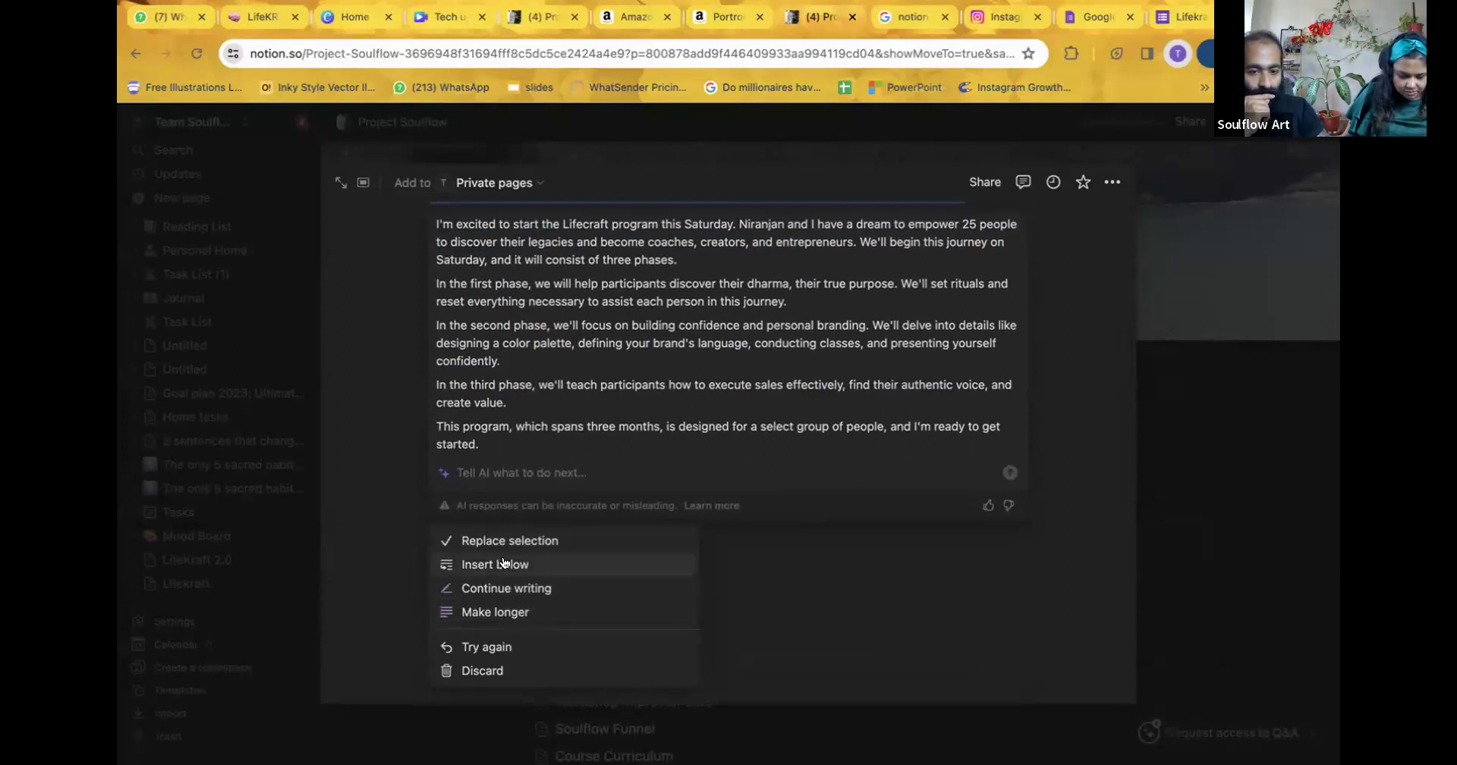
key("Return")
left_click(768, 544)
scroll(768, 544, "down", 1)
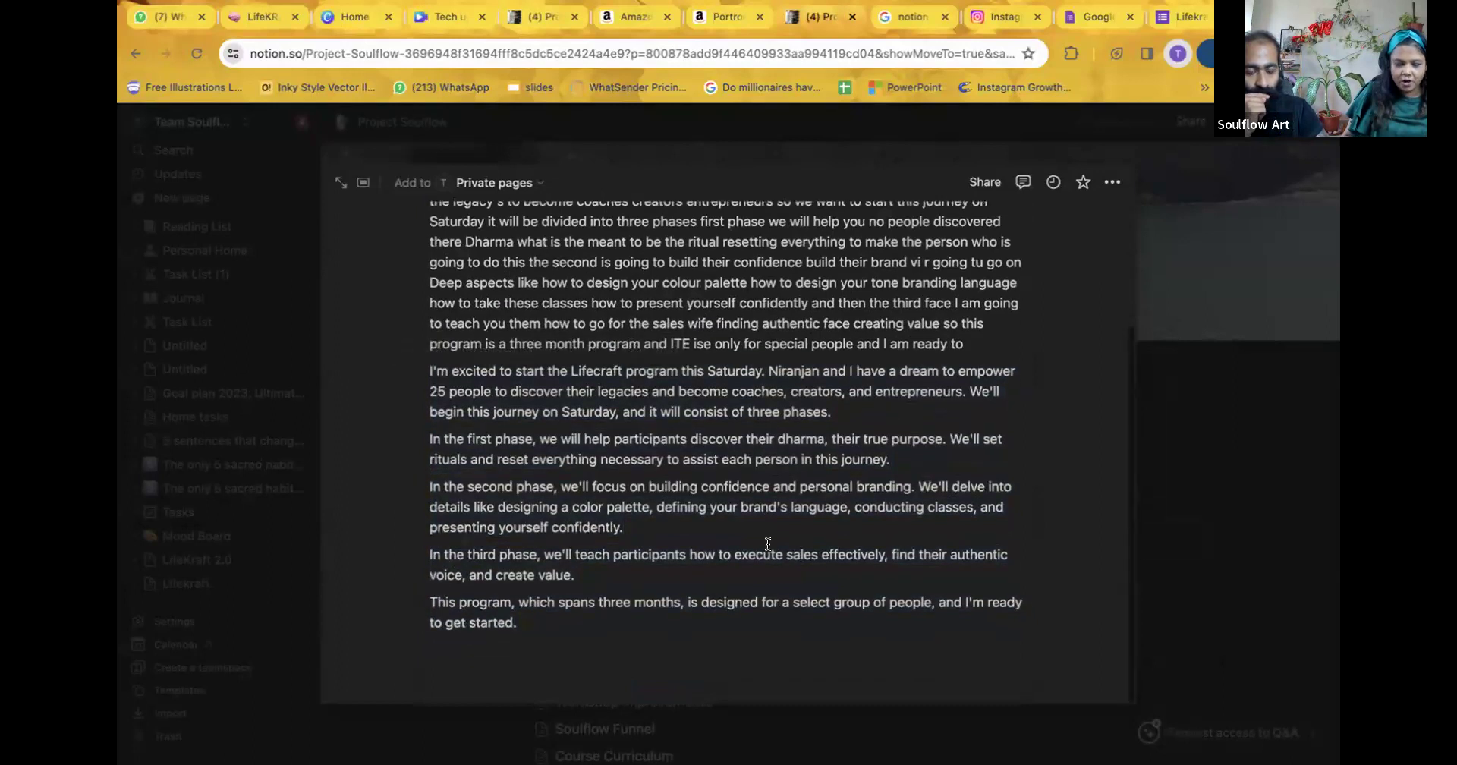
Have Notion AI make the improved paragraphs shorter and replace them with the shortened version.
left_click_drag(524, 624, 426, 368)
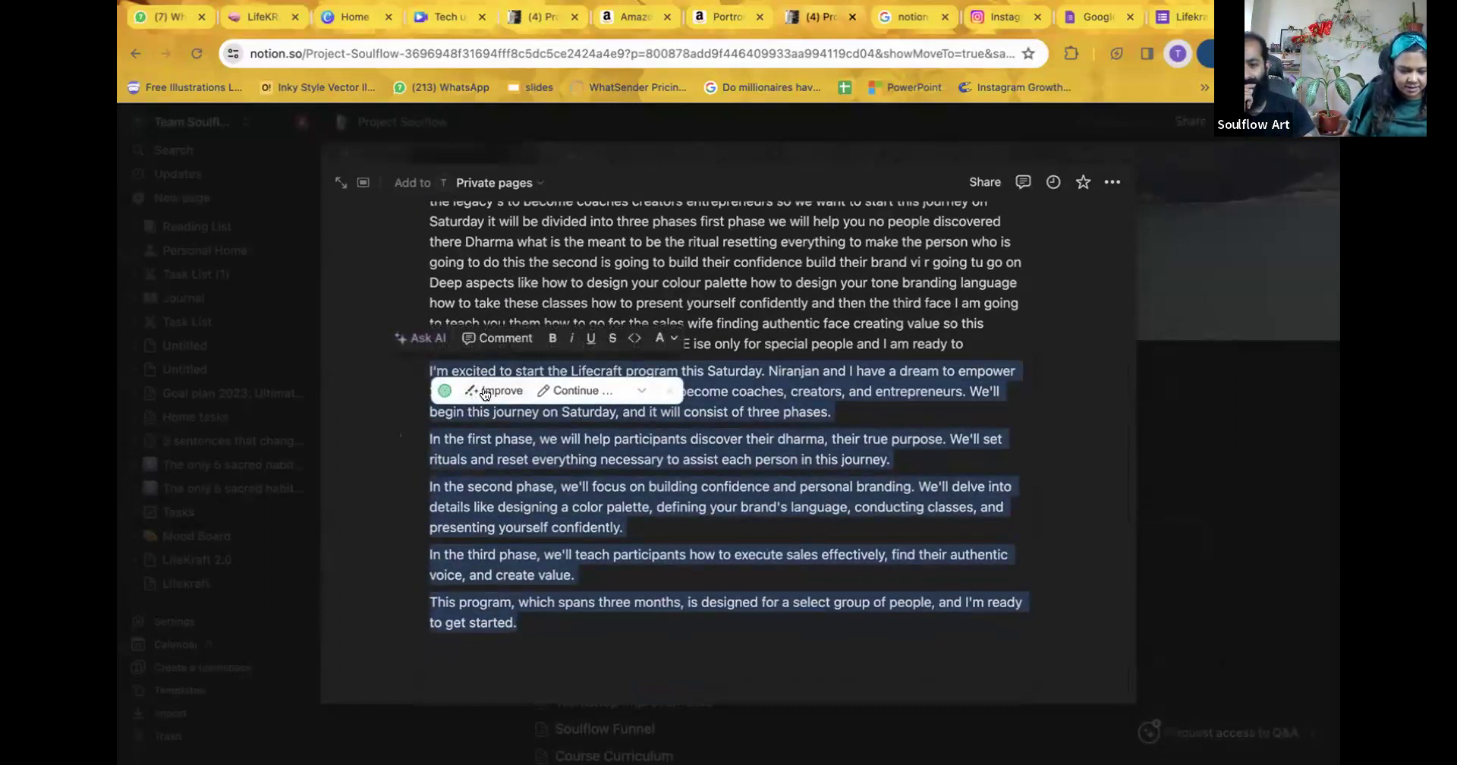
left_click(438, 342)
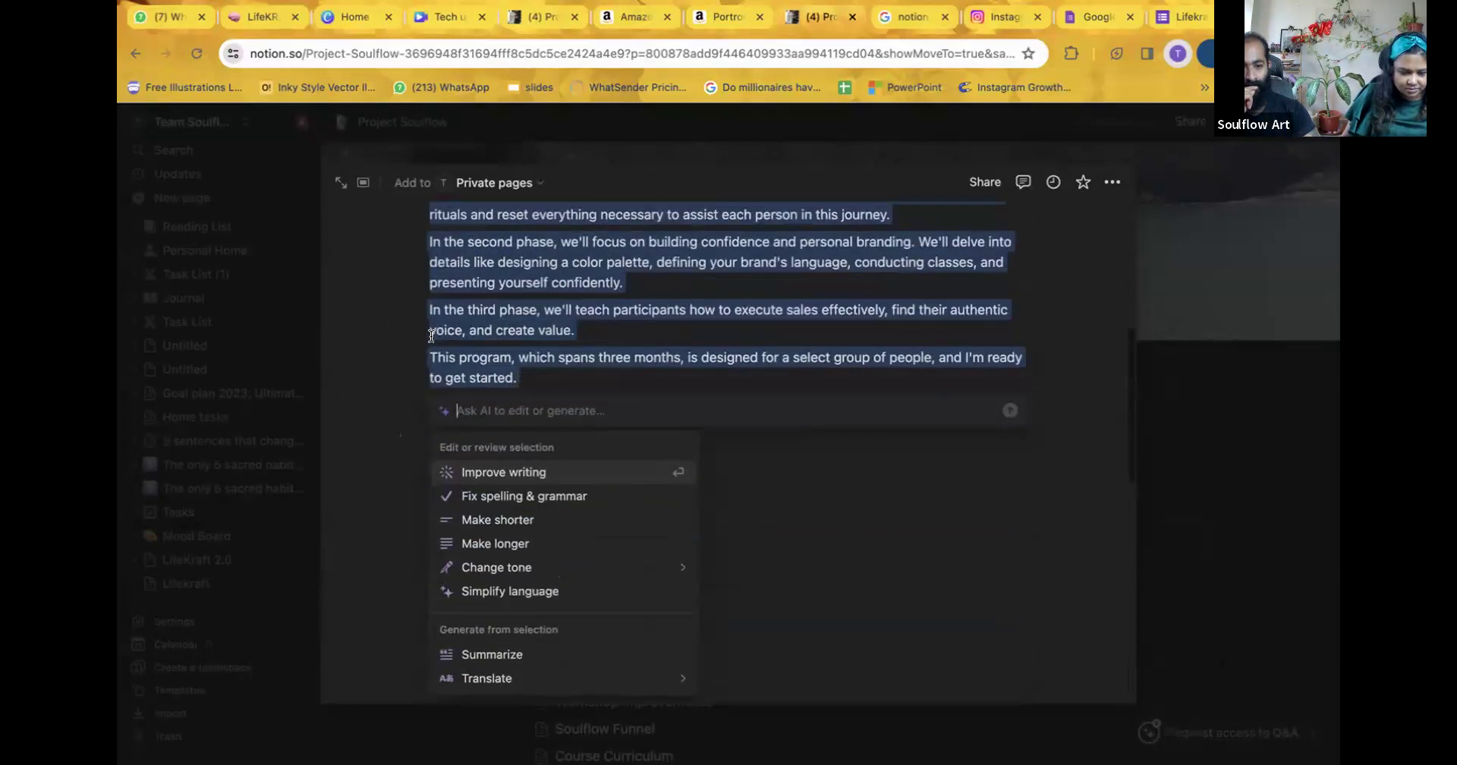
scroll(554, 484, "down", 2)
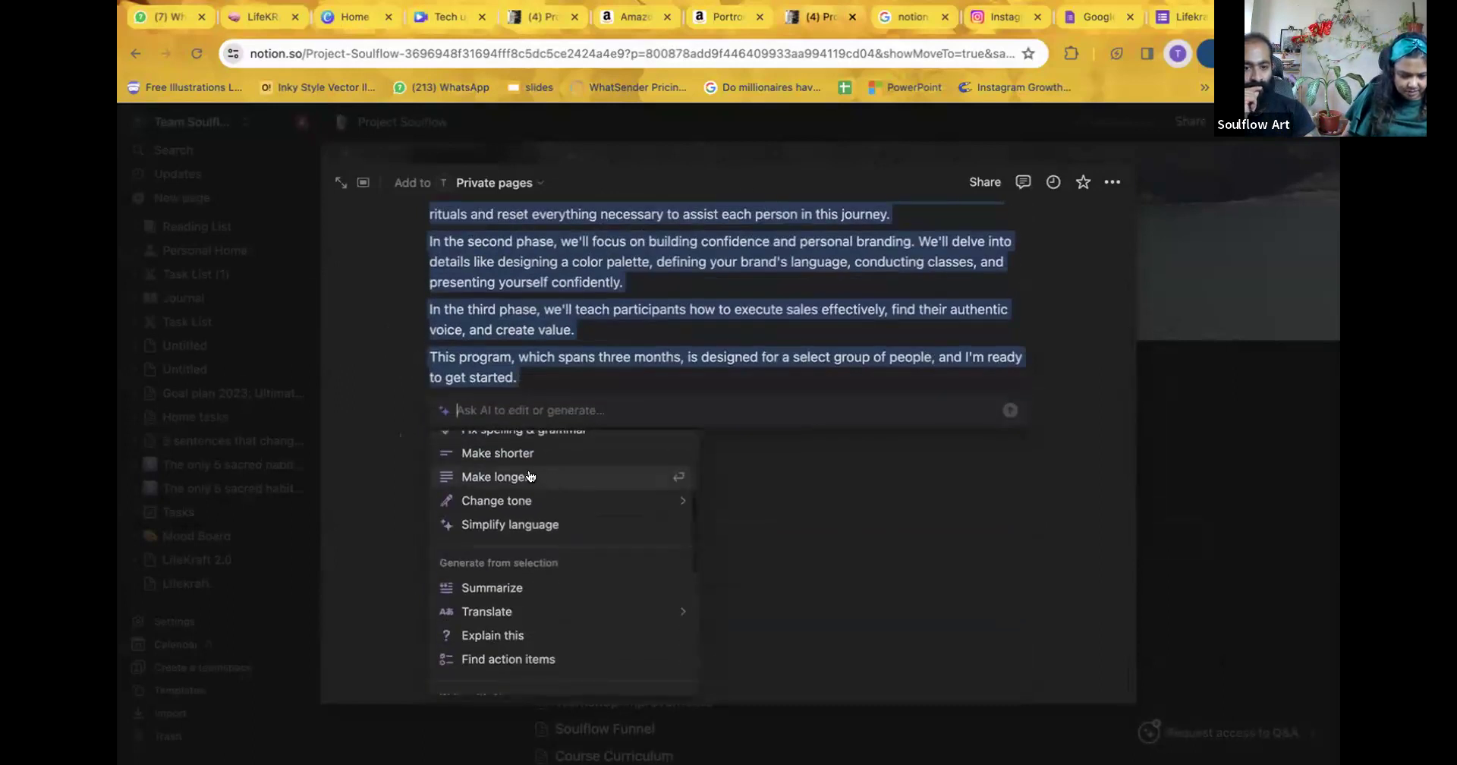
left_click(521, 453)
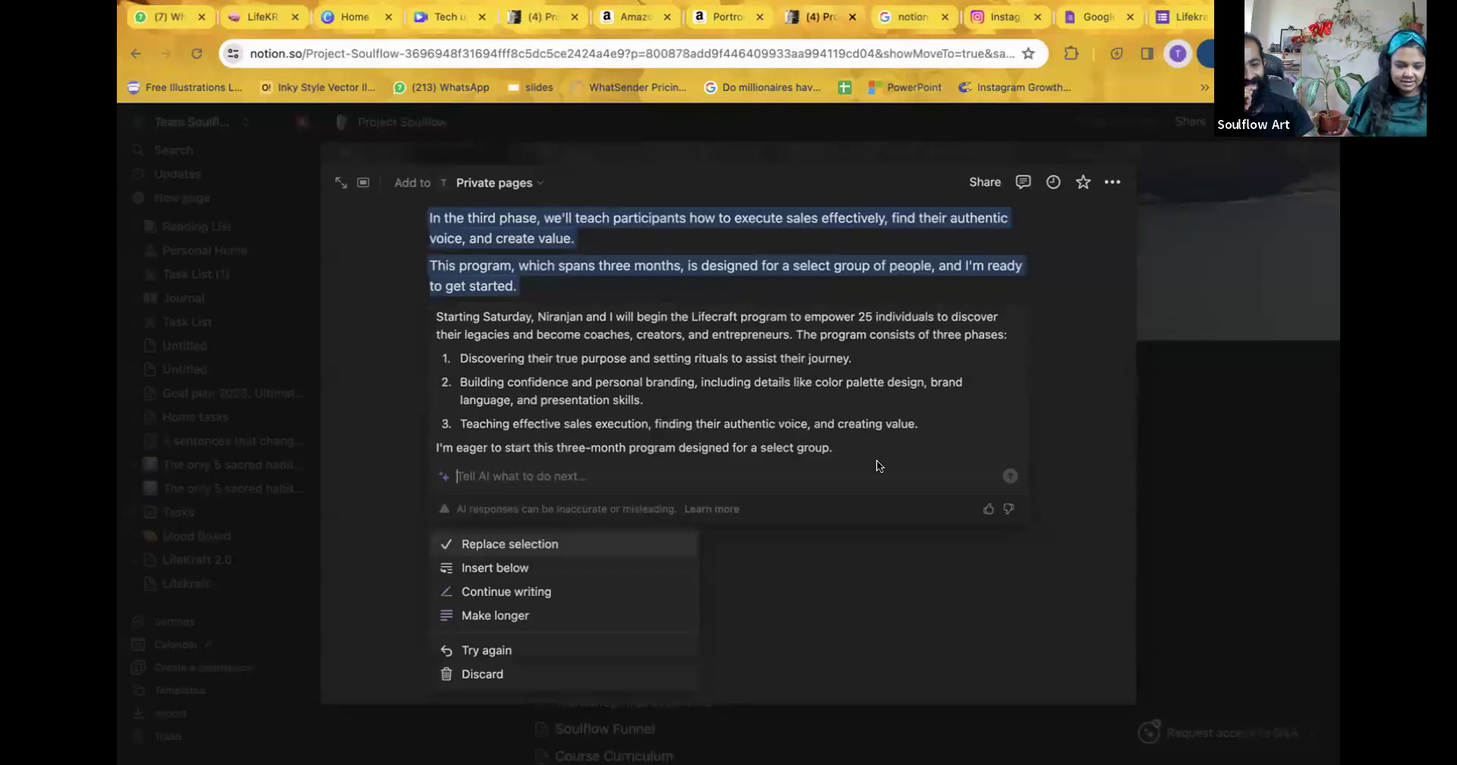
left_click_drag(554, 379, 430, 306)
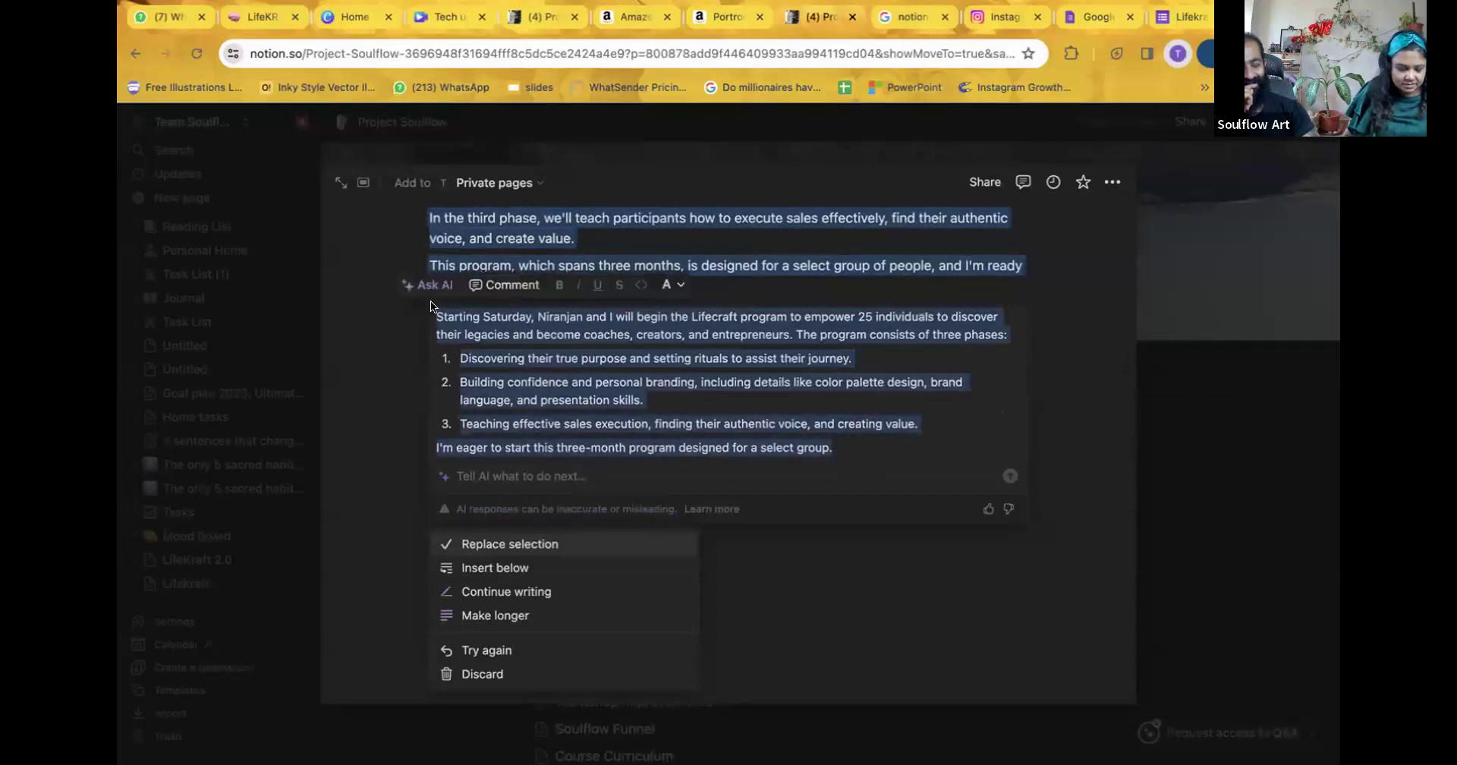
left_click(722, 533)
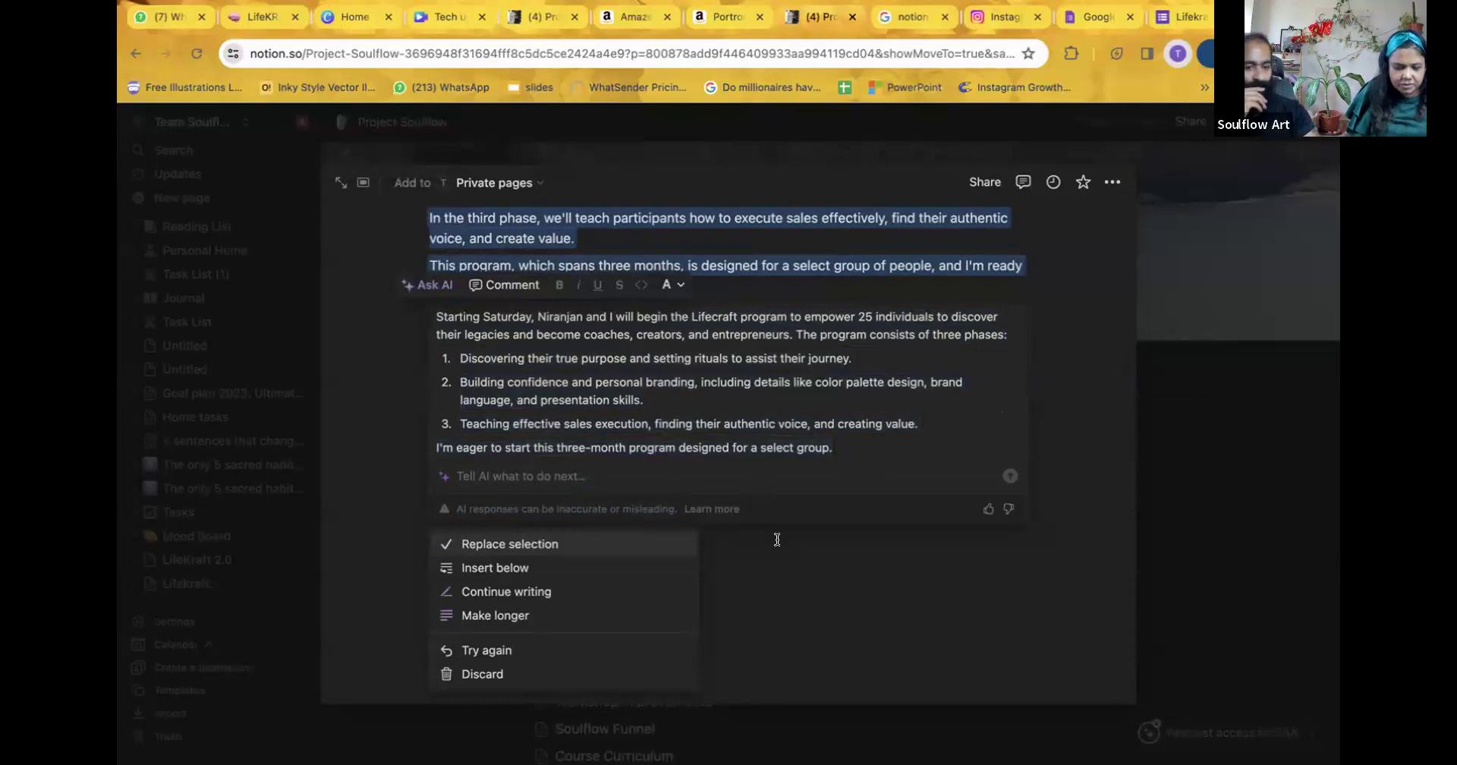
key("Return")
left_click(1043, 510)
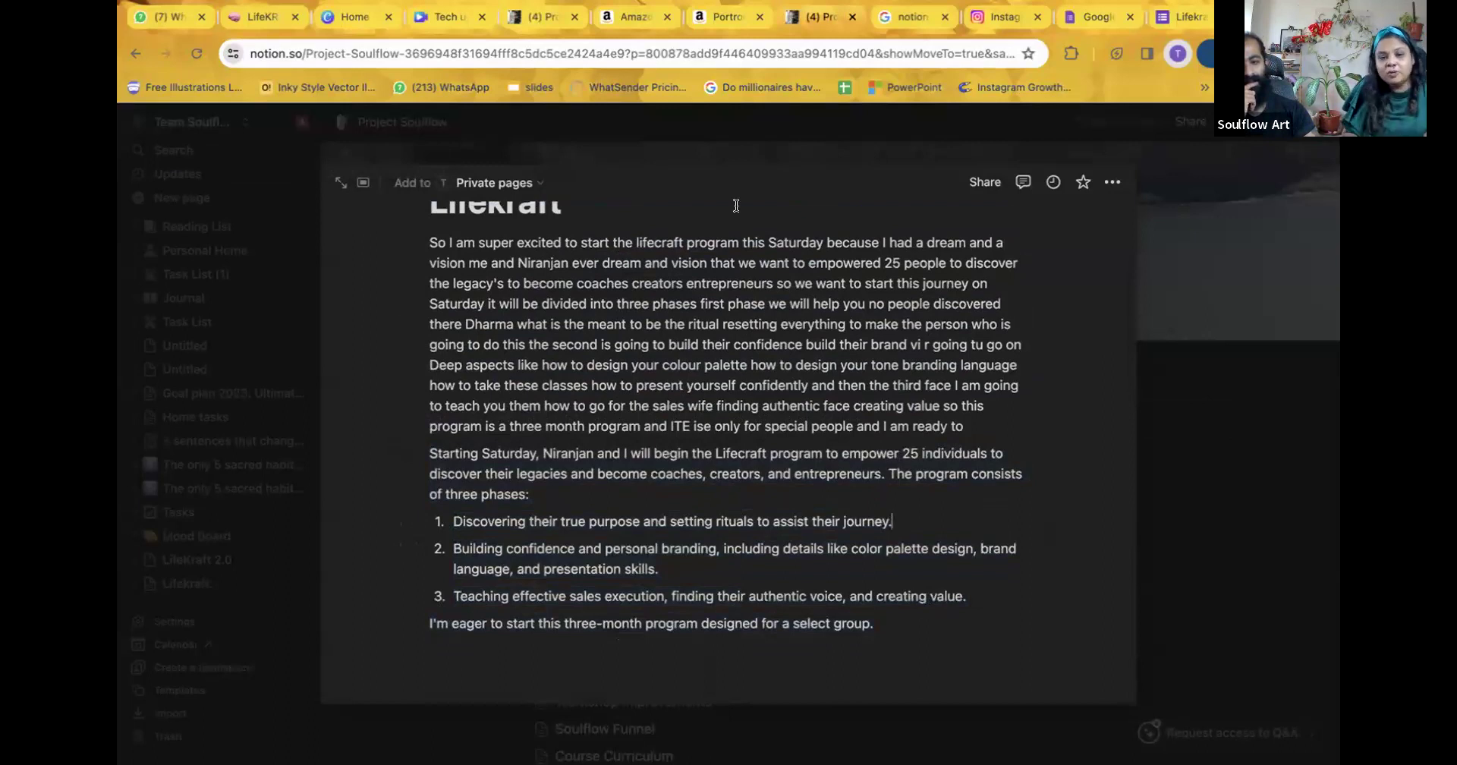
Delete the original pasted message paragraph above the shortened version on the Lifekraft page.
left_click_drag(963, 427, 423, 309)
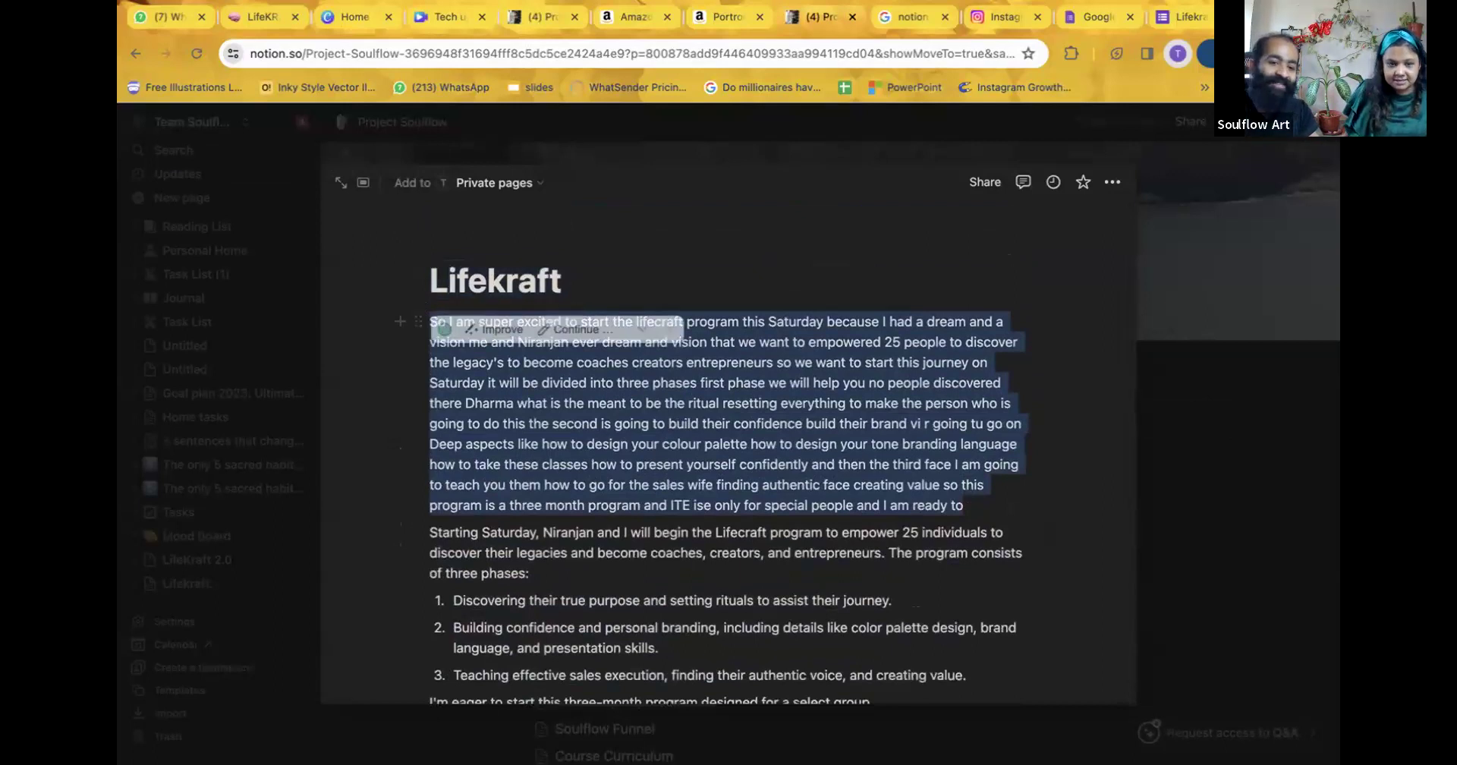
key("BackSpace")
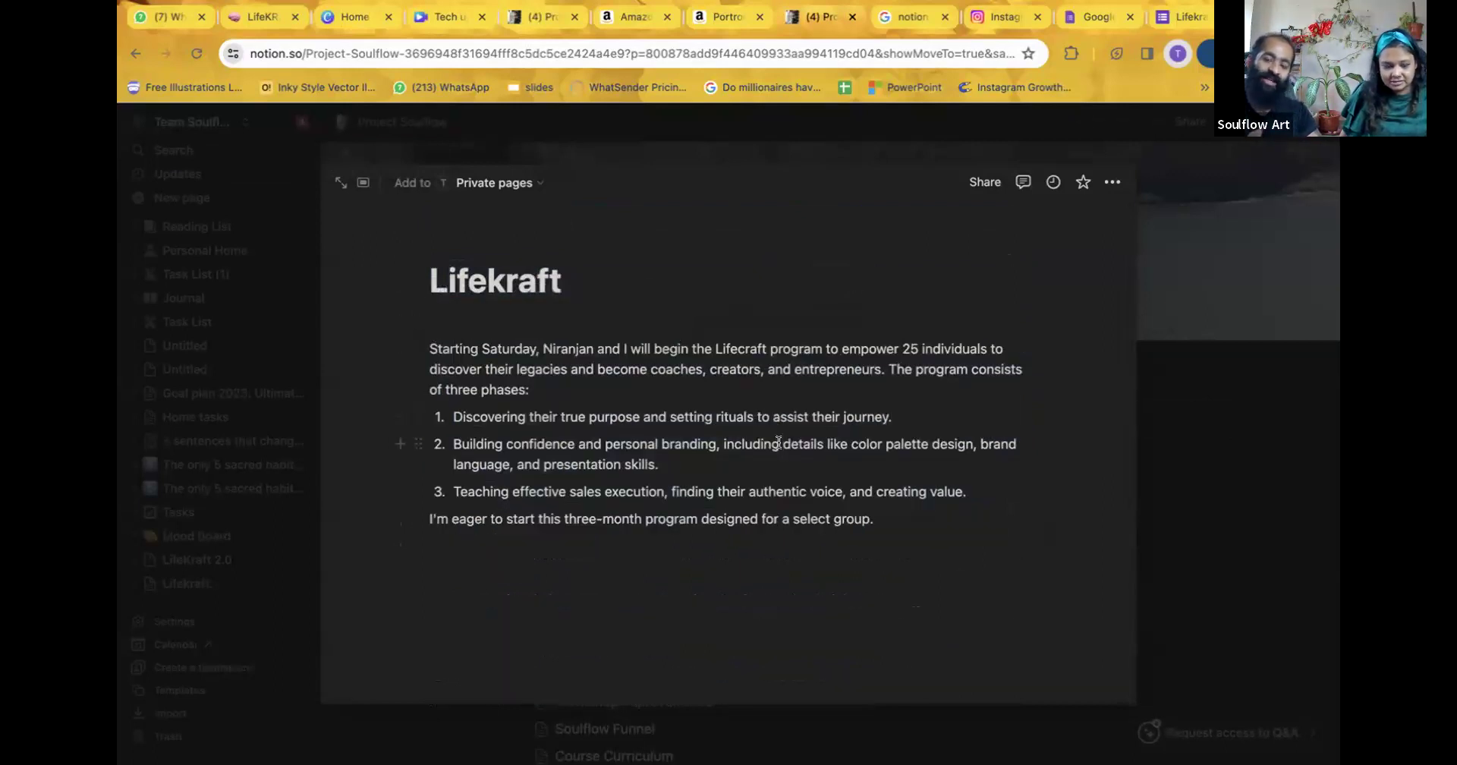
Have Notion AI find action items in the three numbered phases, then close the Lifekraft page.
left_click_drag(686, 436, 423, 345)
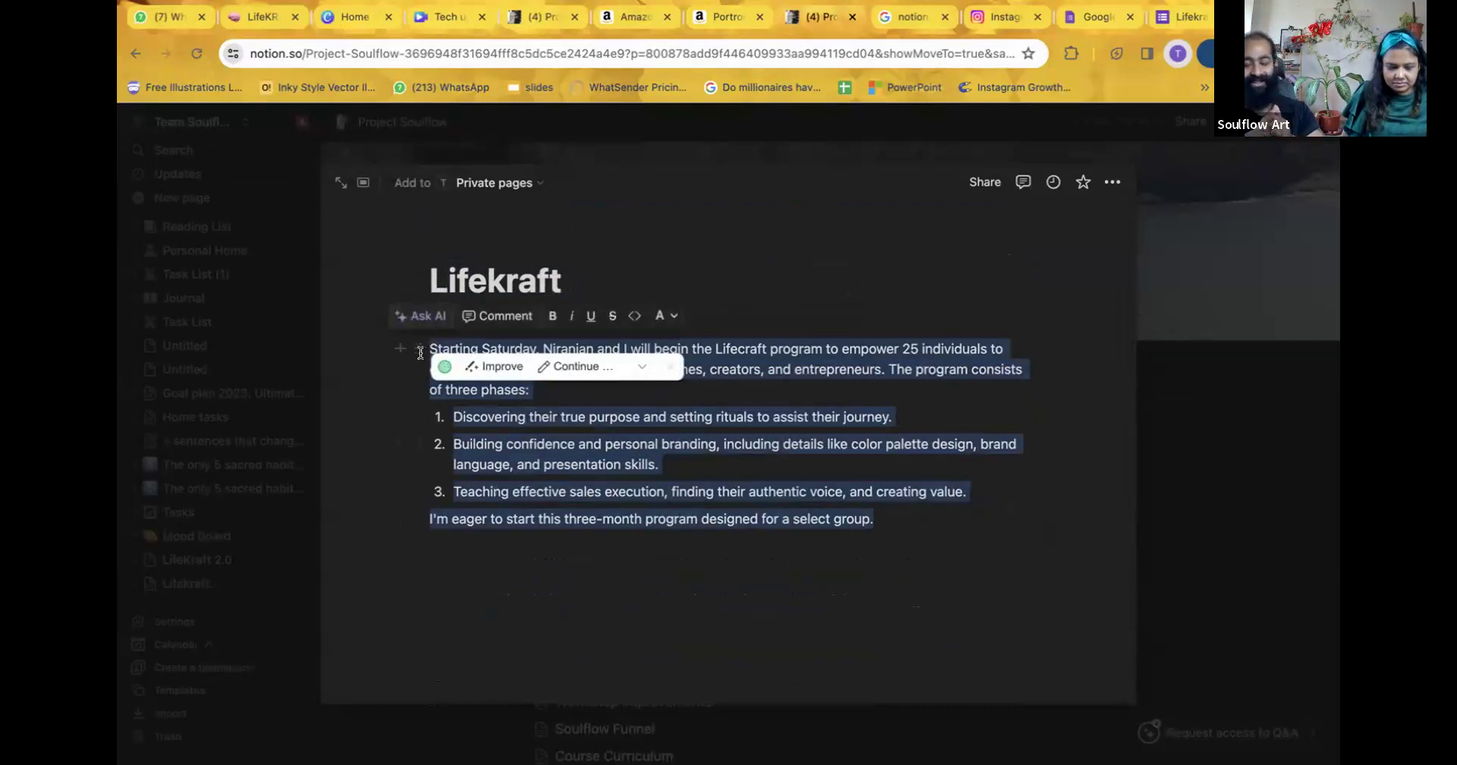
left_click_drag(453, 417, 959, 501)
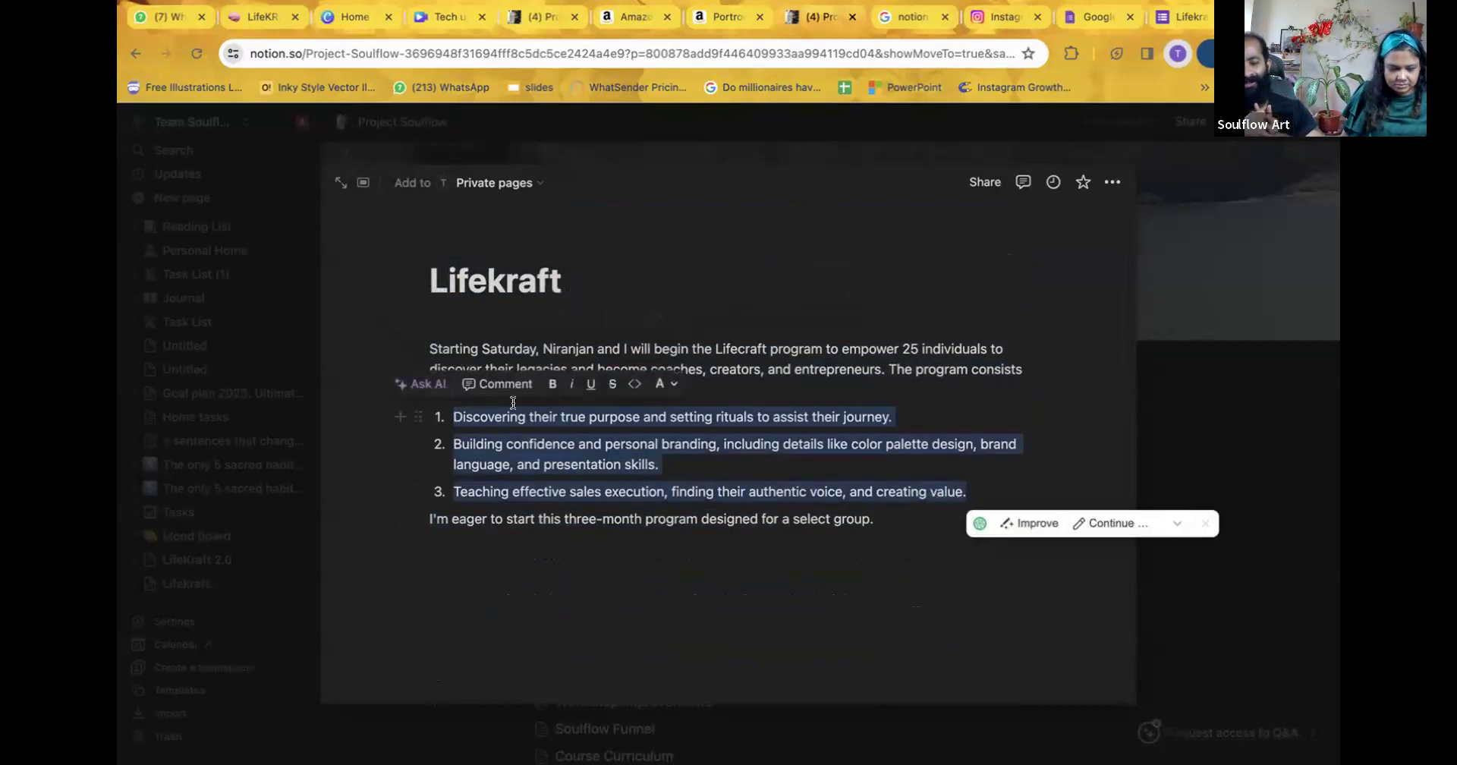
left_click(666, 382)
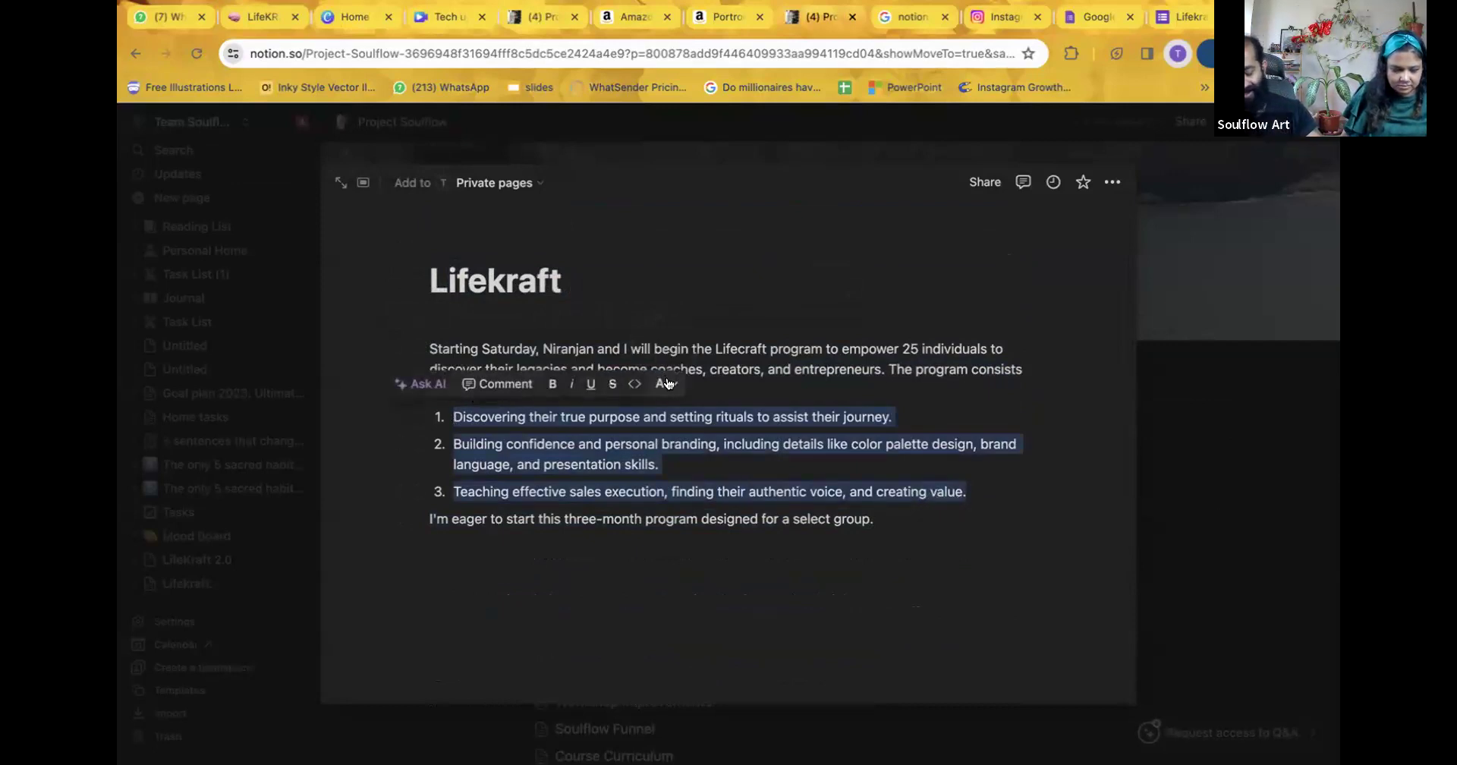
left_click(422, 384)
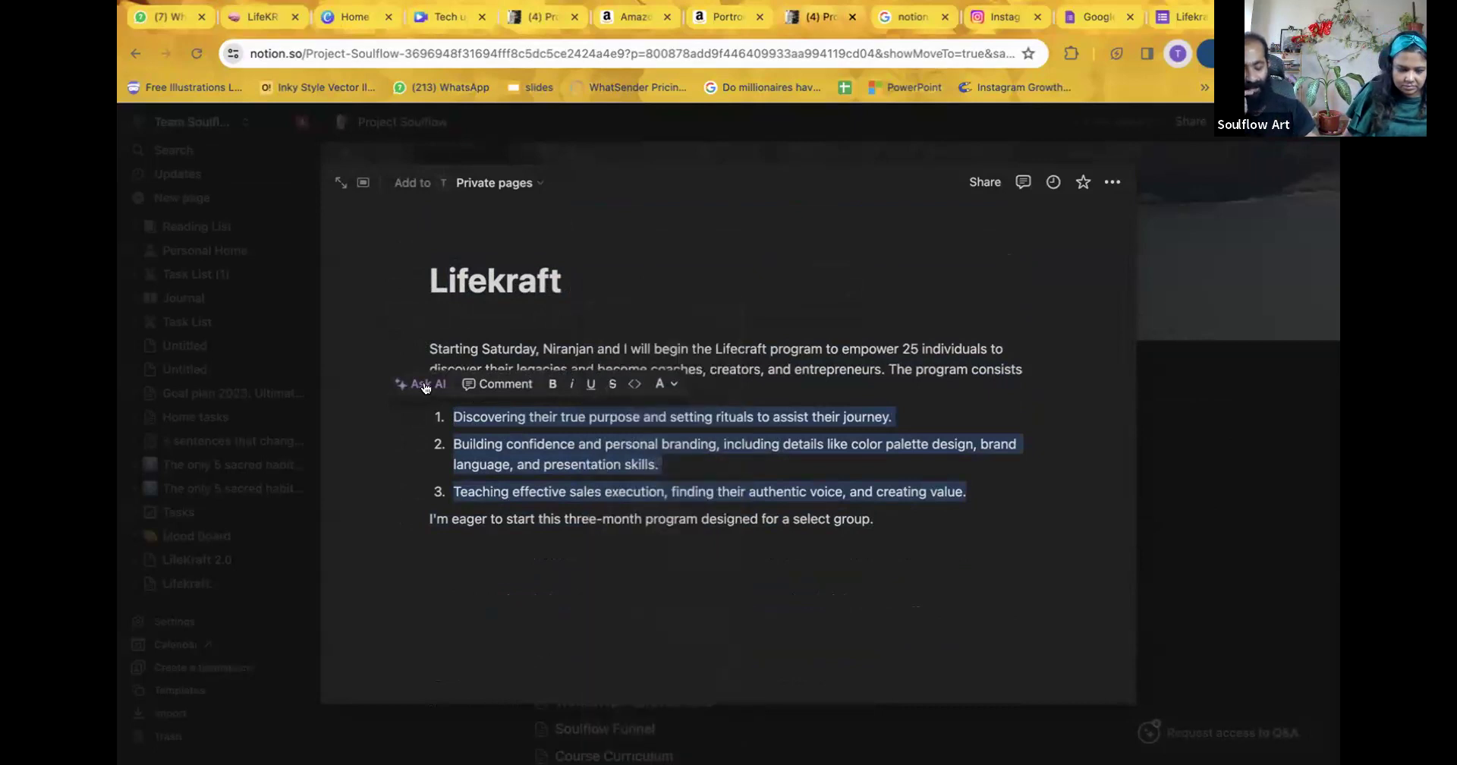
left_click(422, 383)
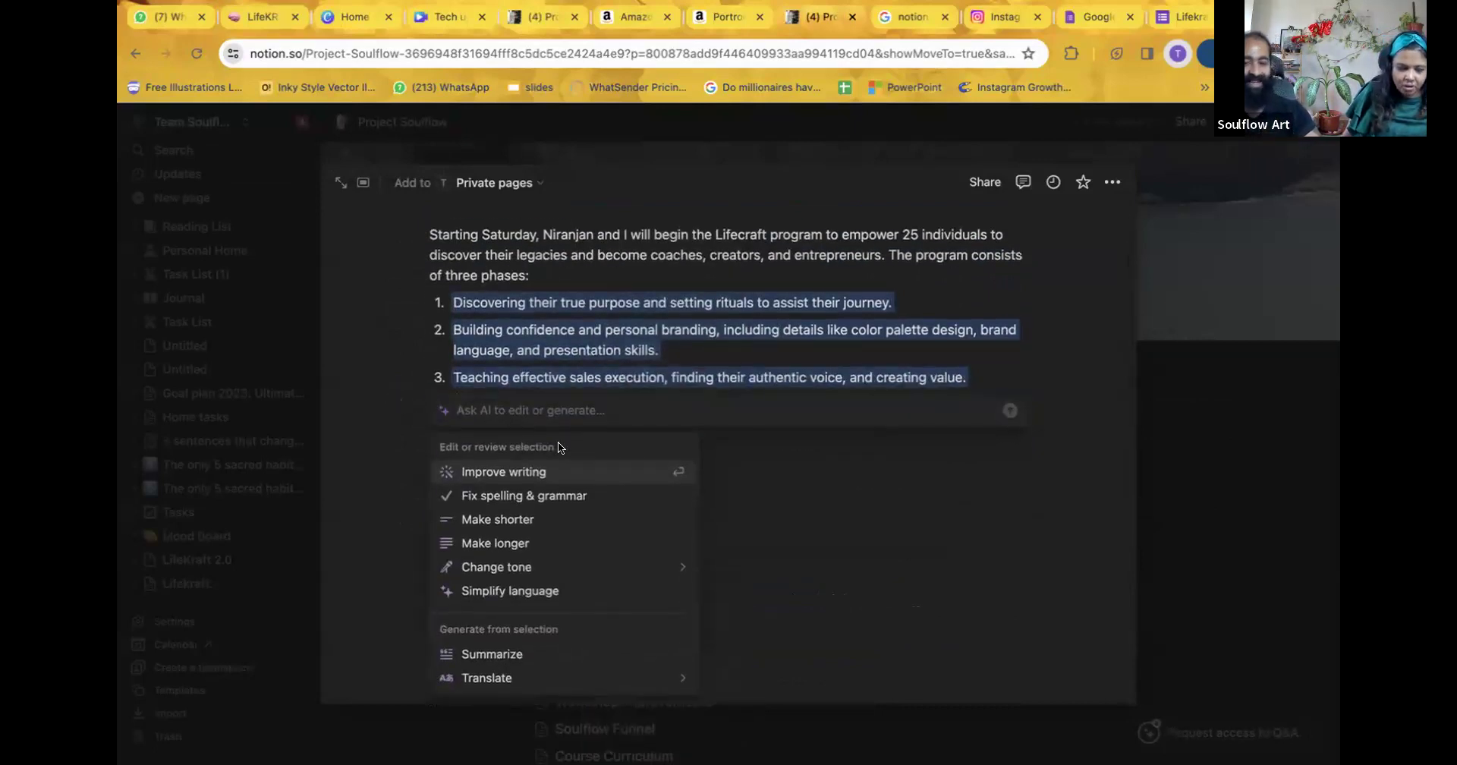
scroll(558, 446, "down", 3)
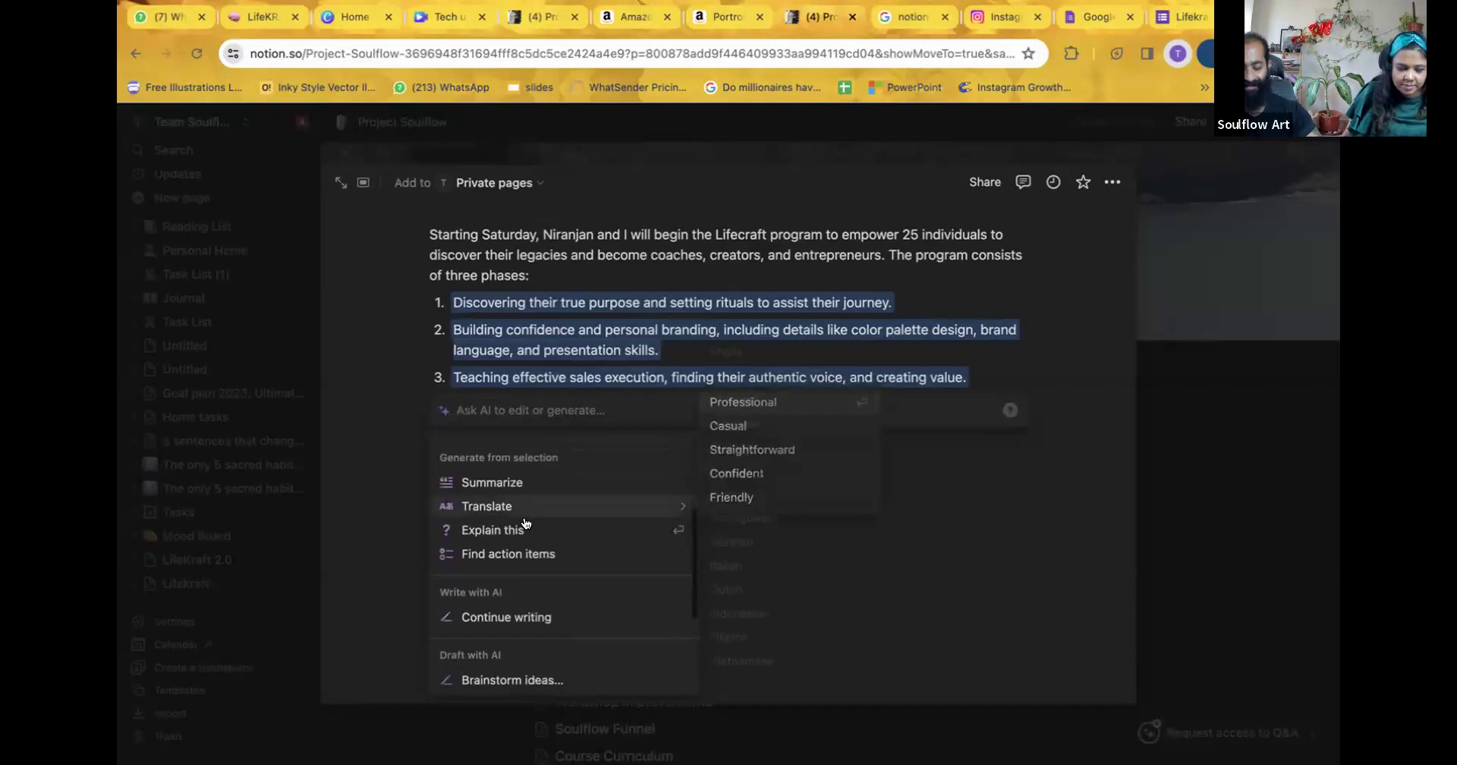
left_click(533, 548)
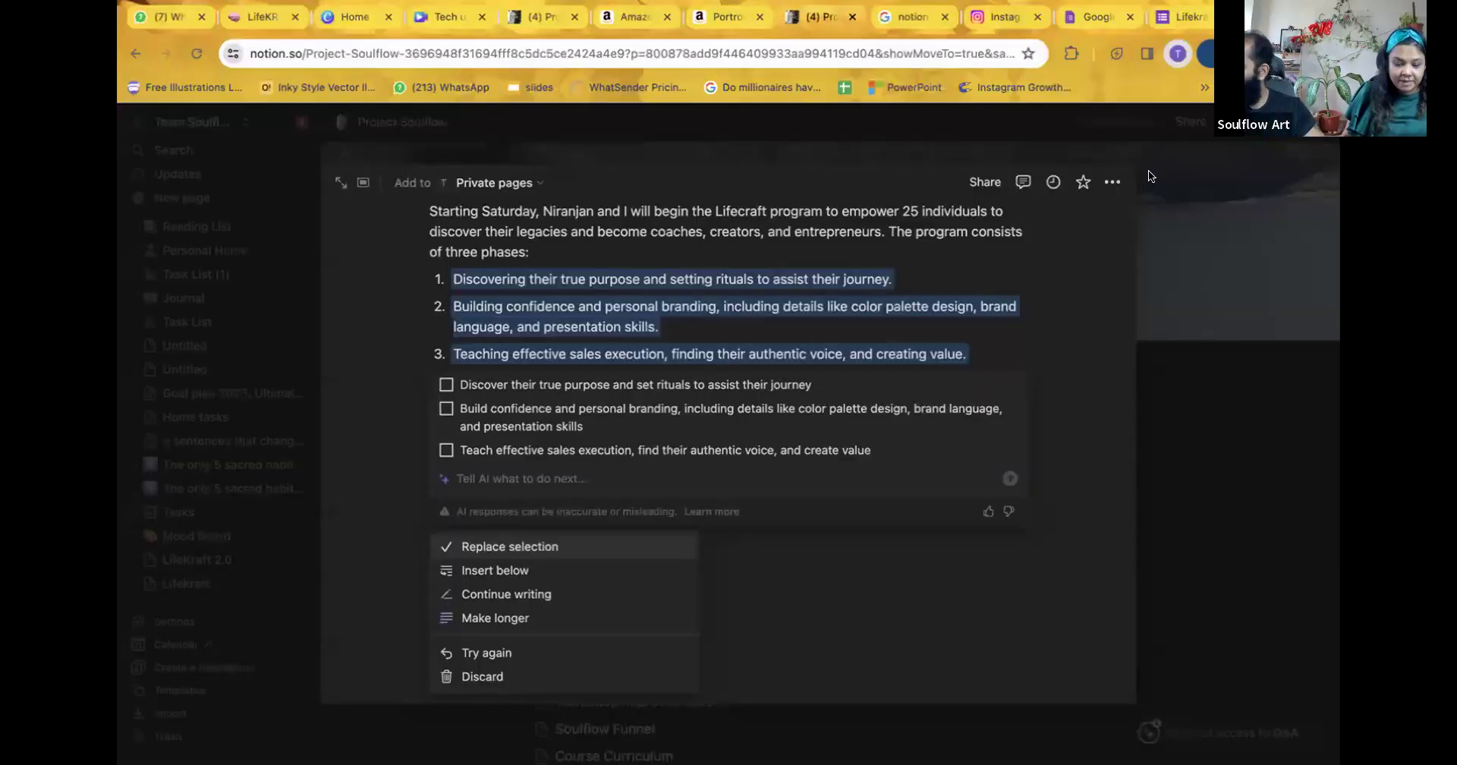
left_click(1210, 198)
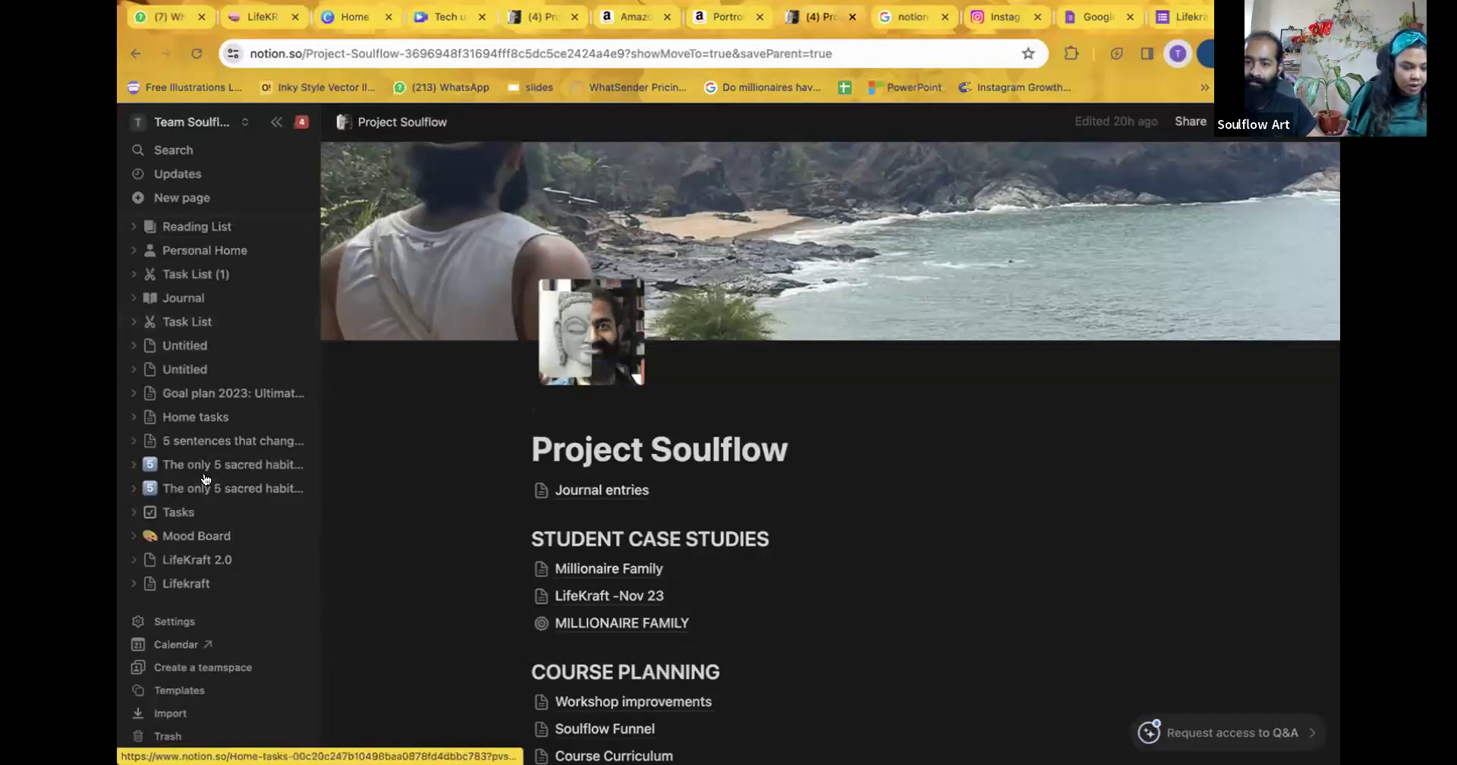
scroll(205, 478, "up", 5)
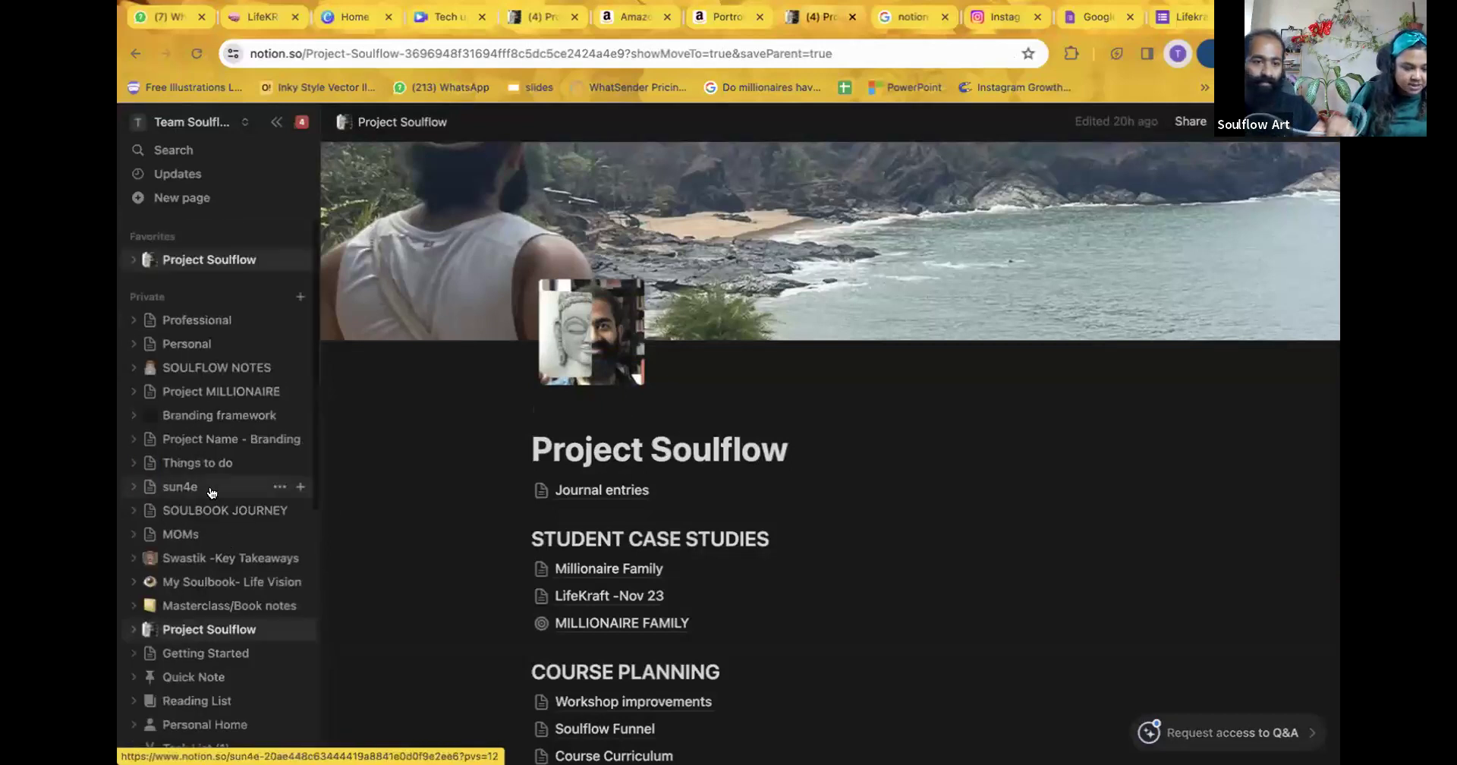
Open the Project MILLIONAIRE page and look through the Color Selection card of its Branding Project Dashboard.
left_click(207, 391)
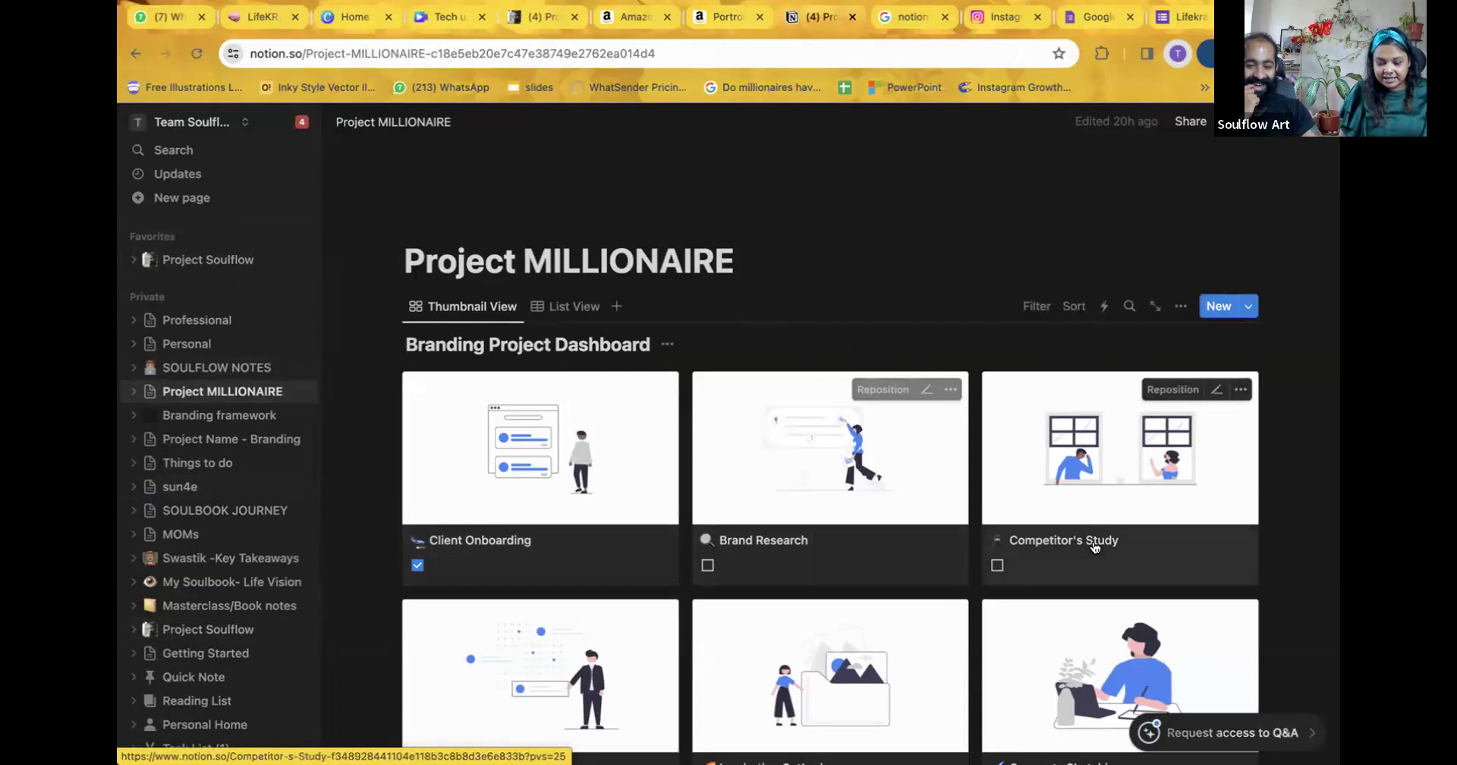
scroll(1093, 546, "down", 8)
left_click(842, 292)
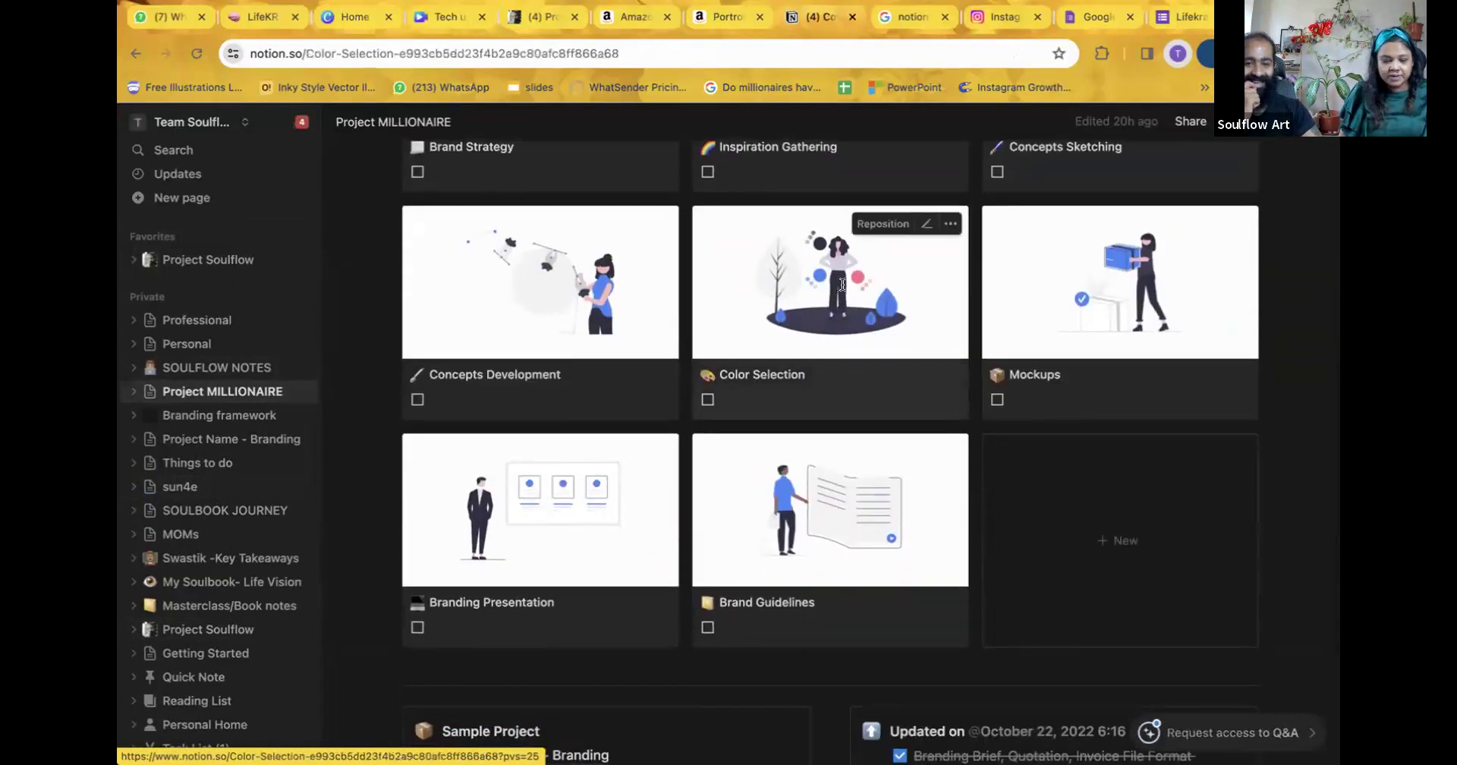
scroll(772, 486, "down", 3)
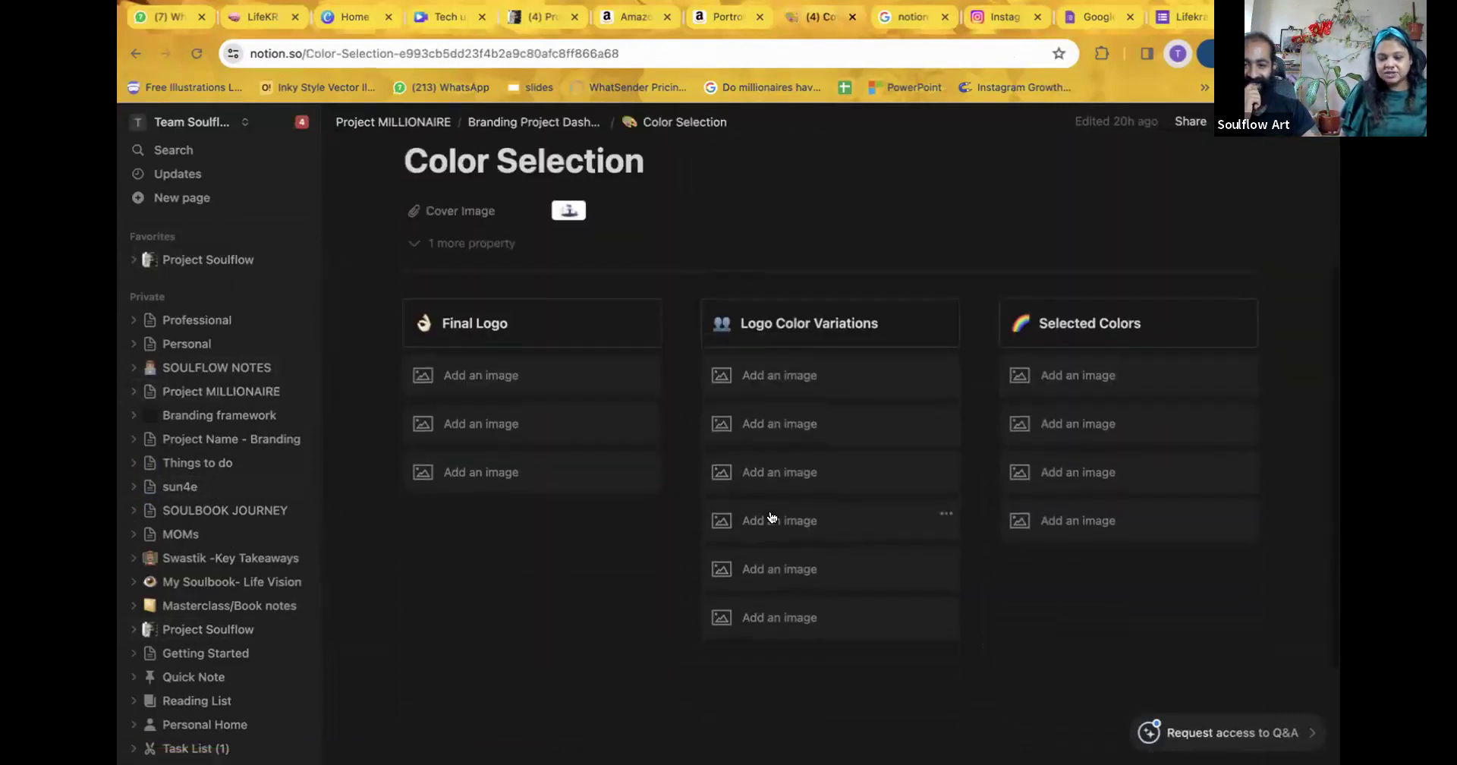
scroll(771, 517, "up", 4)
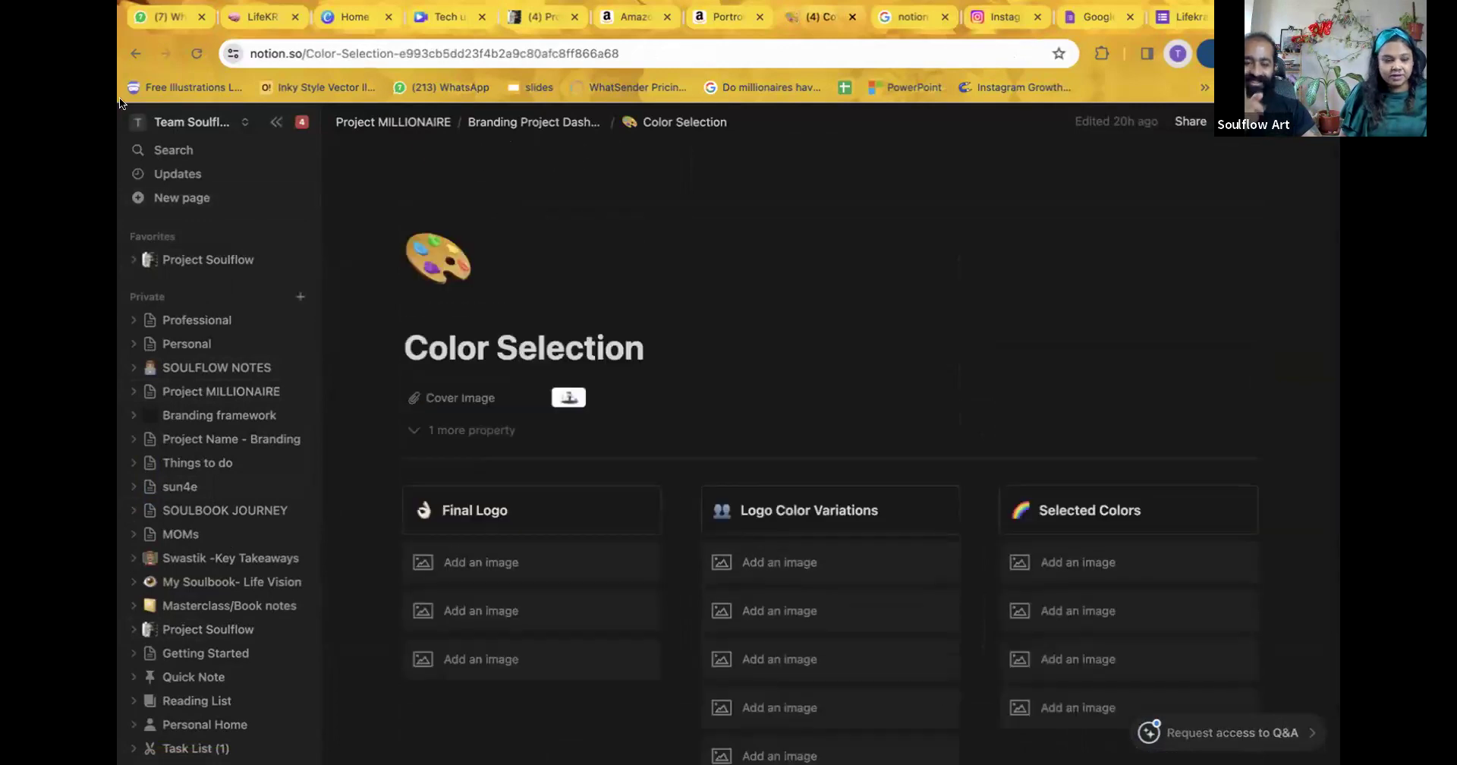
Return to the Project MILLIONAIRE dashboard and look through its Brand Research card.
left_click(135, 53)
scroll(584, 288, "up", 5)
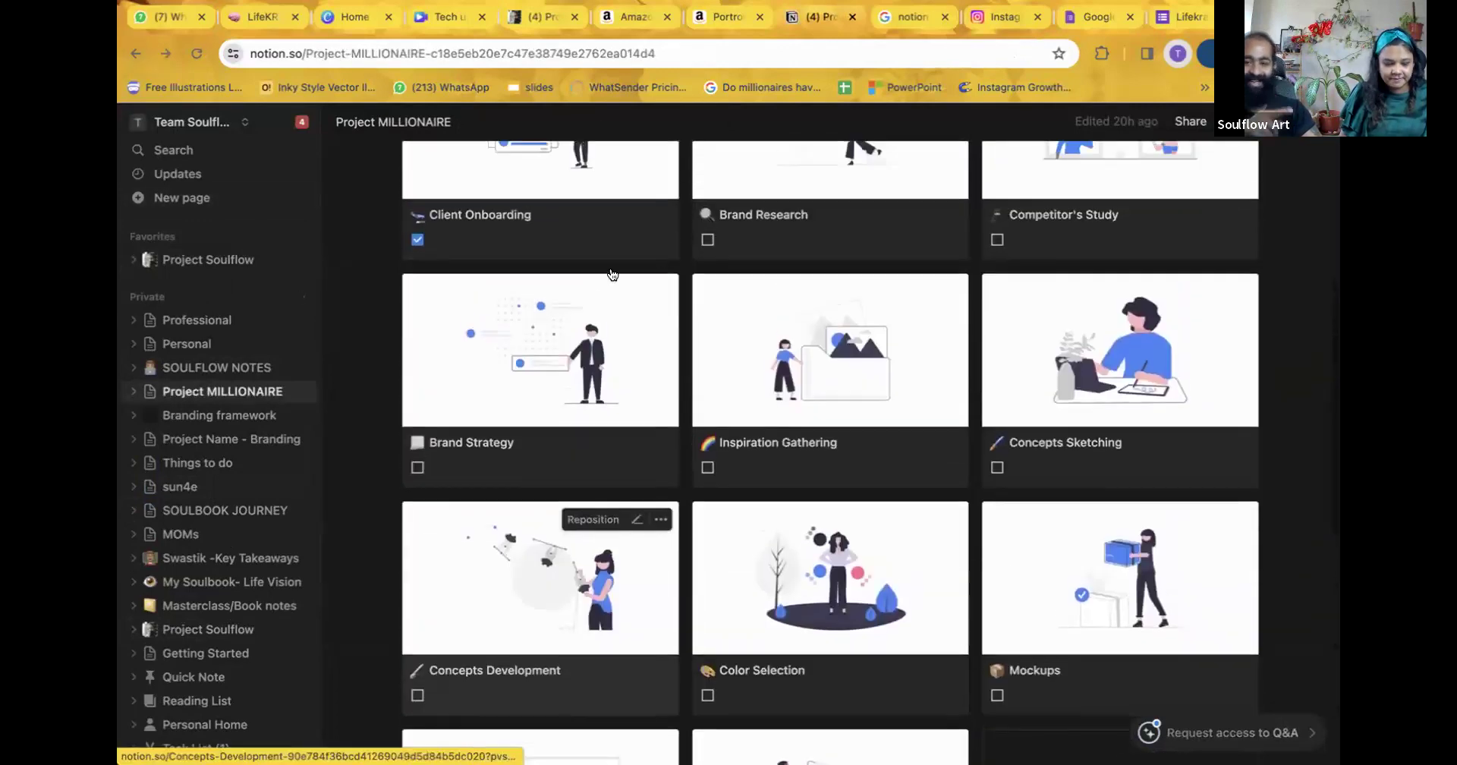
left_click(769, 200)
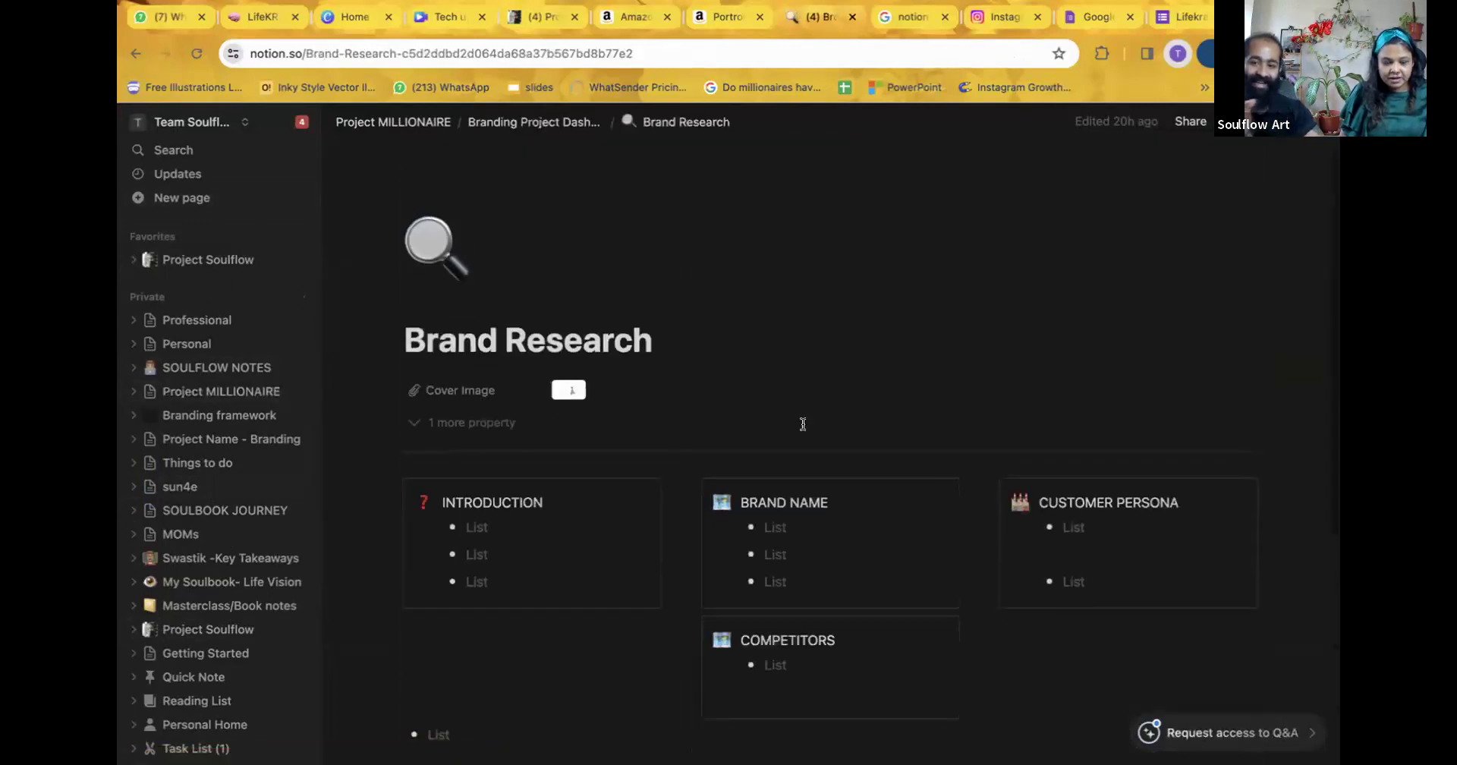
scroll(802, 425, "down", 3)
Open the Branding framework page and review its company questions, the NatureBox example table and the branding pyramid section.
left_click(220, 415)
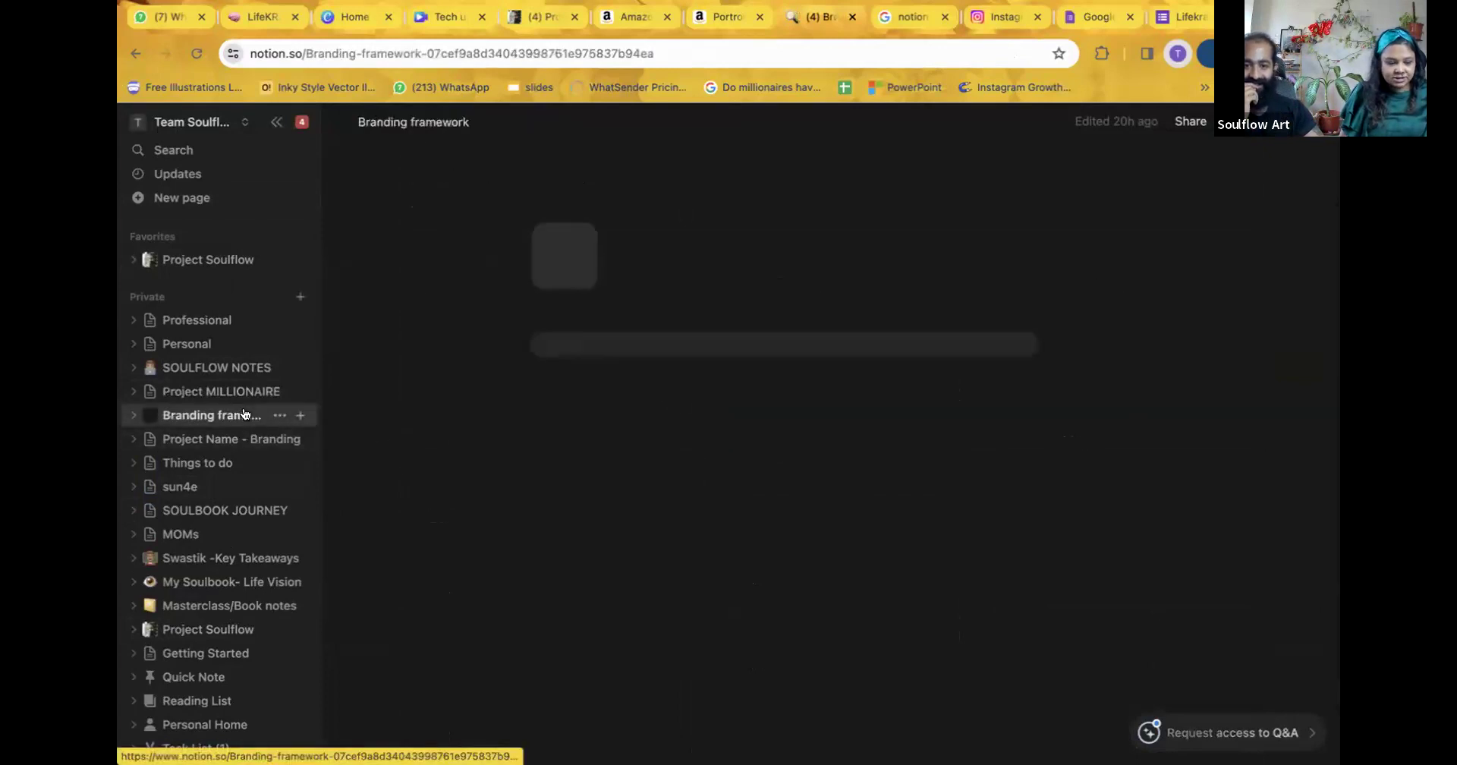
scroll(833, 458, "down", 3)
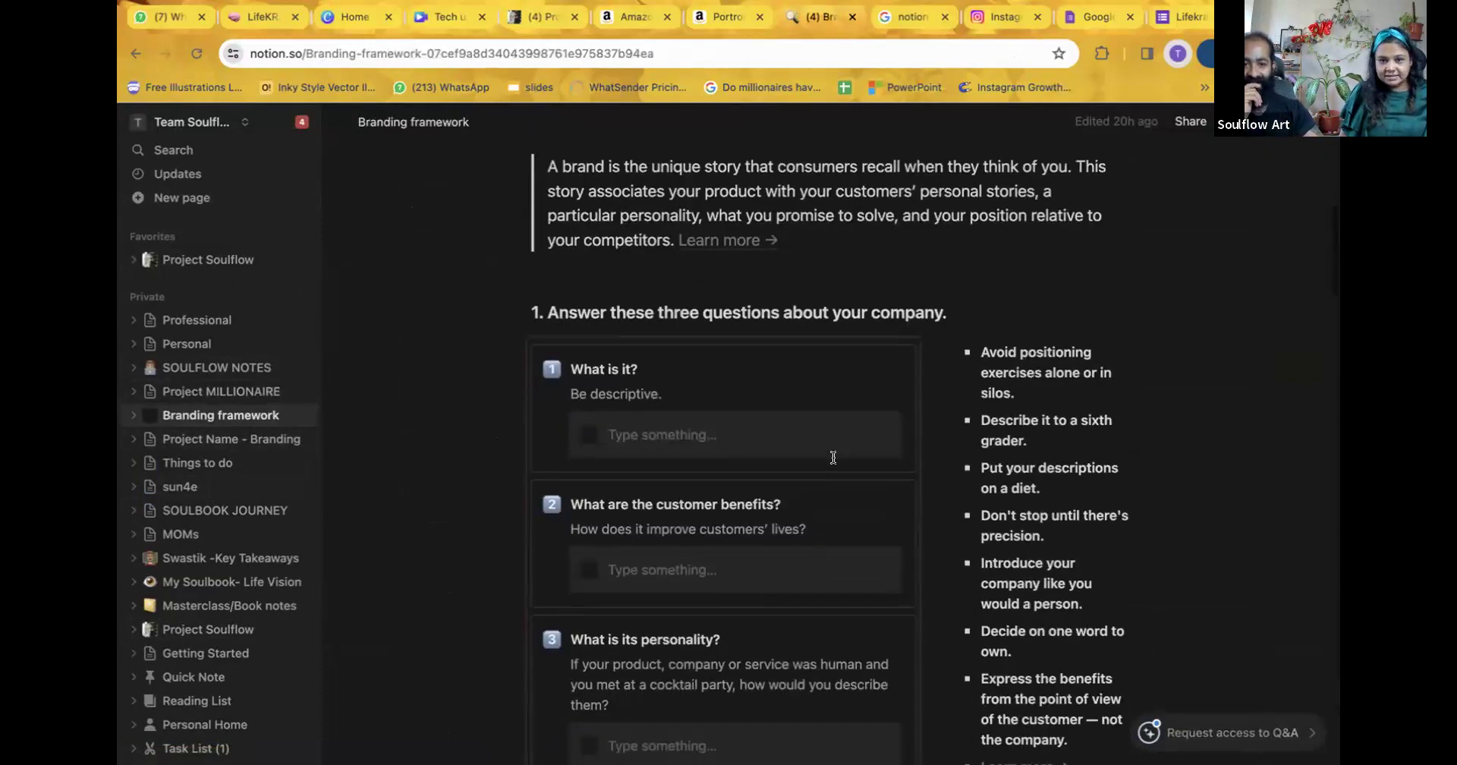
scroll(834, 458, "down", 2)
scroll(832, 458, "down", 6)
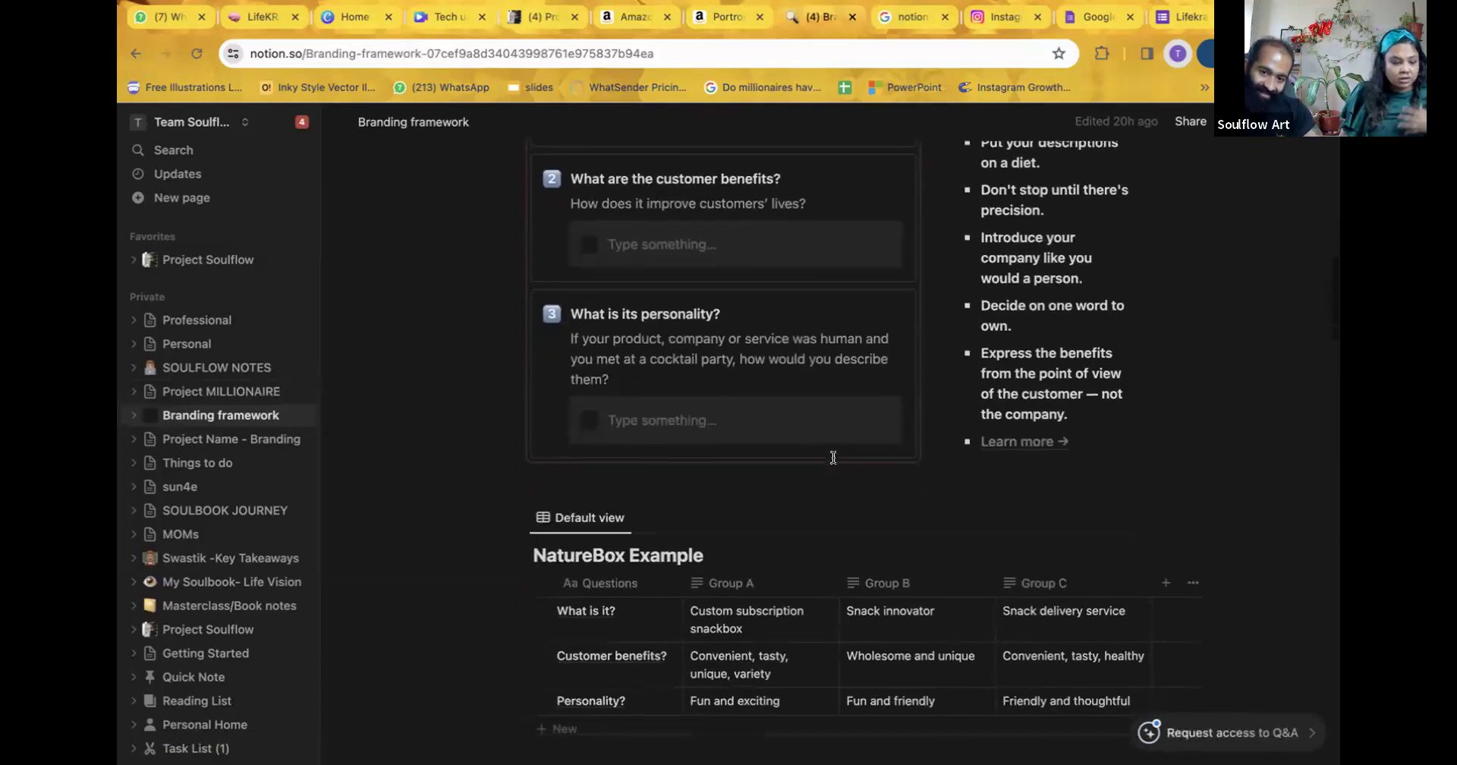
scroll(829, 459, "down", 1)
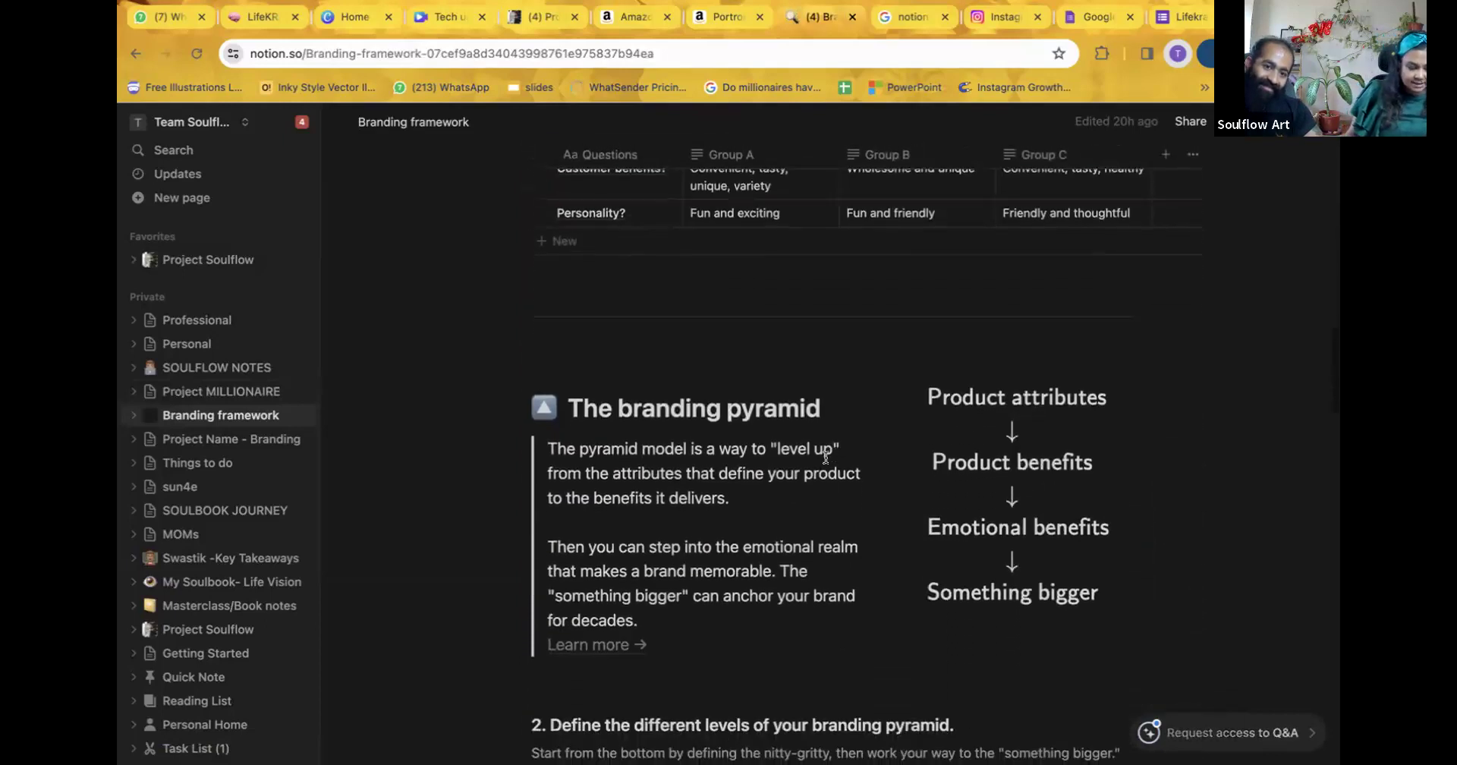
Open the Getting Started page among the private pages and view its checklist of Notion basics.
scroll(225, 649, "down", 3)
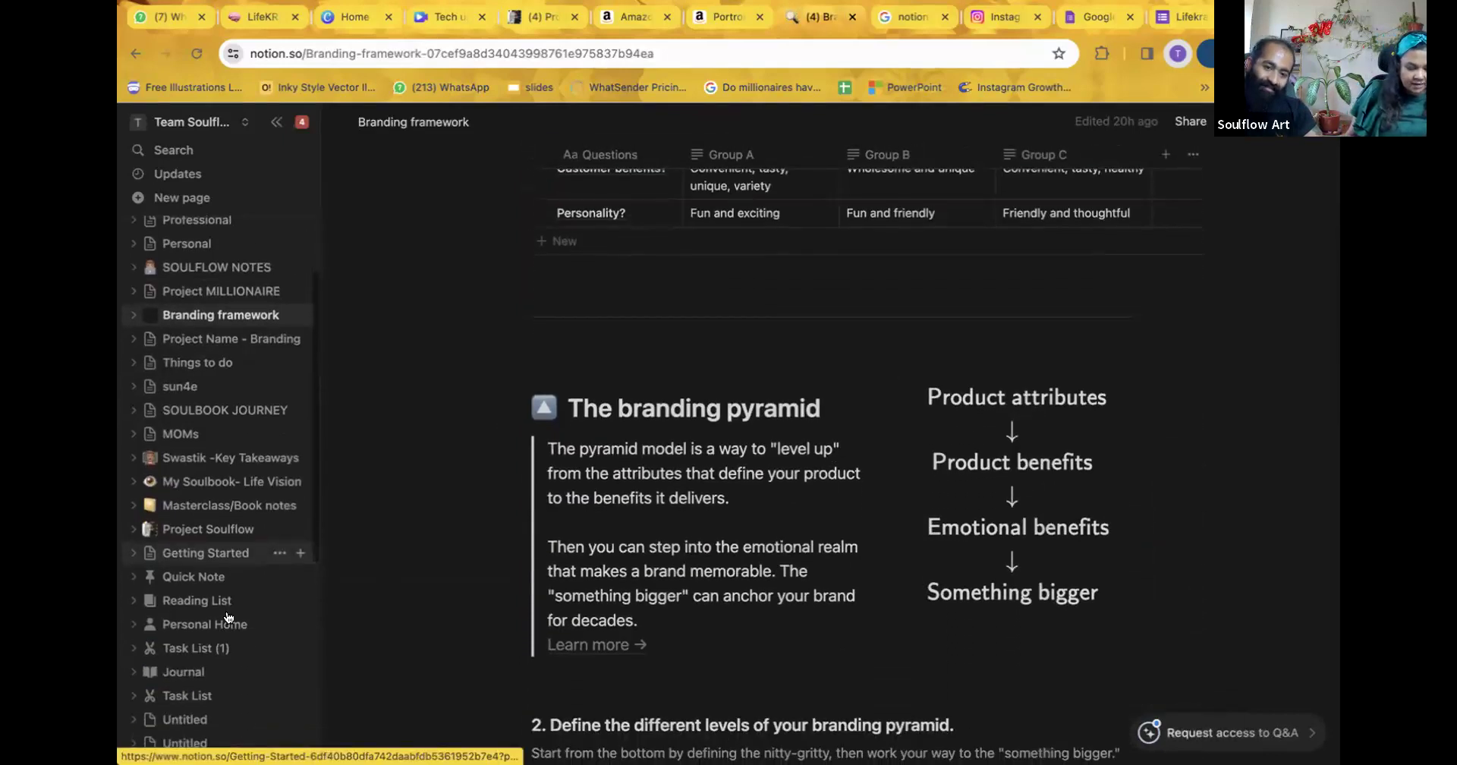
left_click(217, 549)
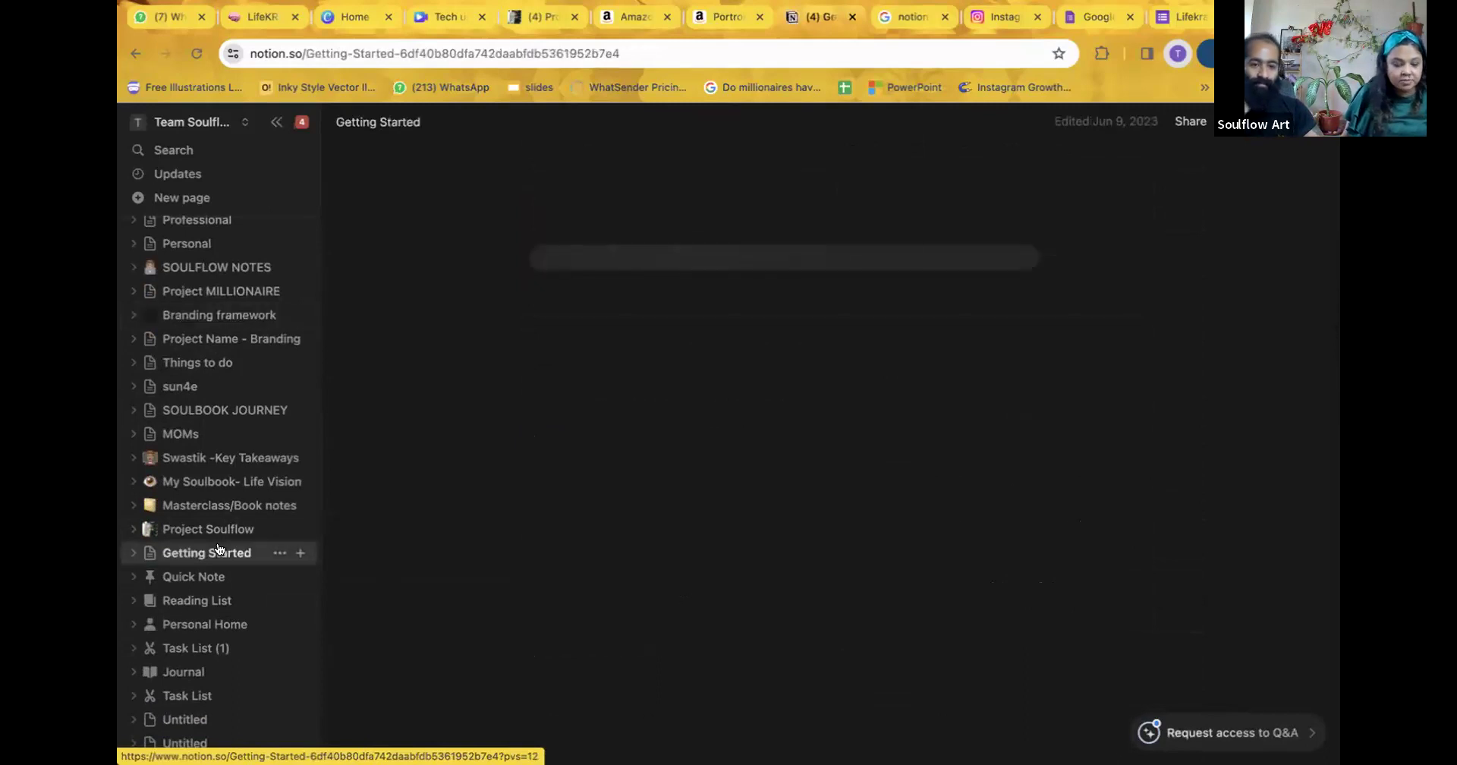
scroll(835, 410, "down", 1)
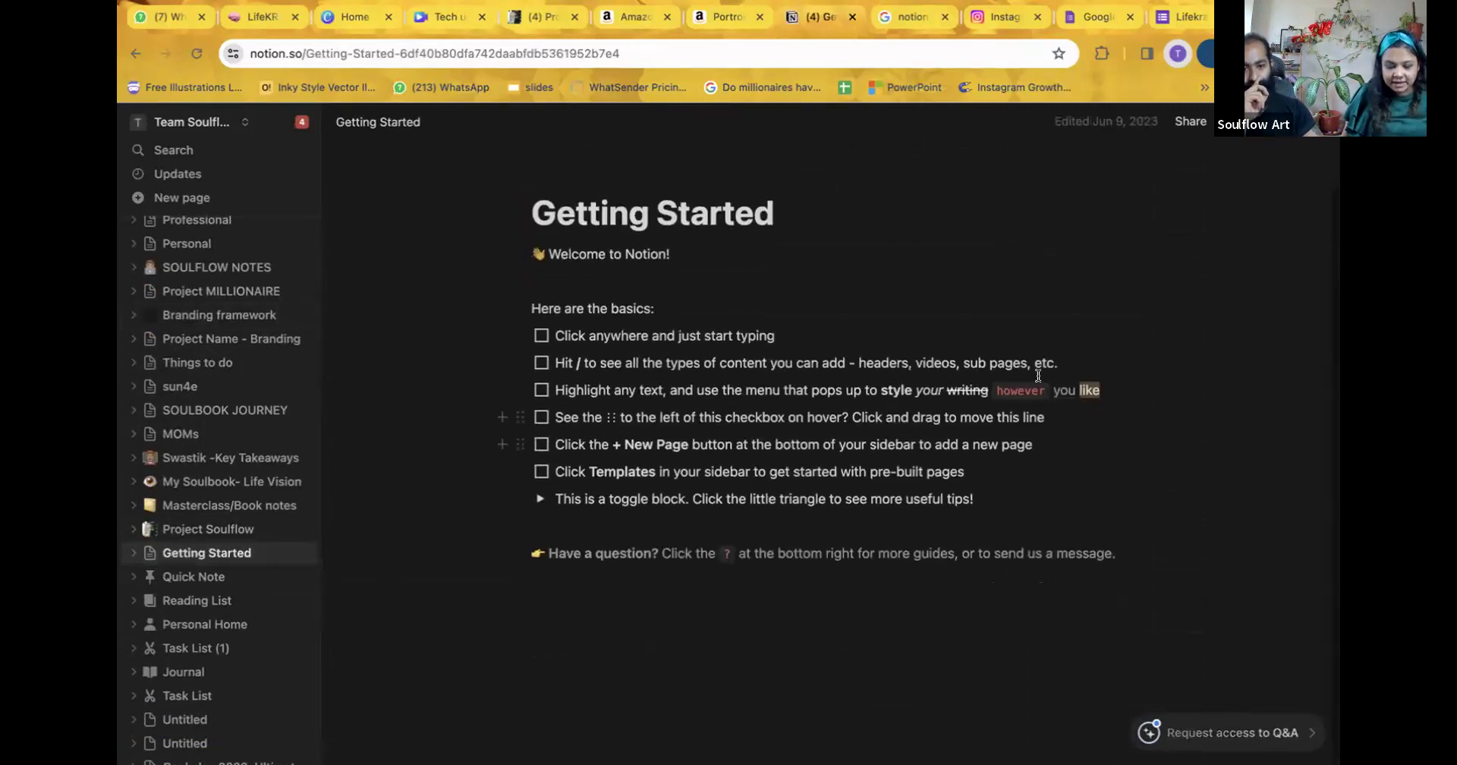
Open the template gallery and preview the suggested Projects & tasks template in the Work category.
scroll(249, 603, "down", 10)
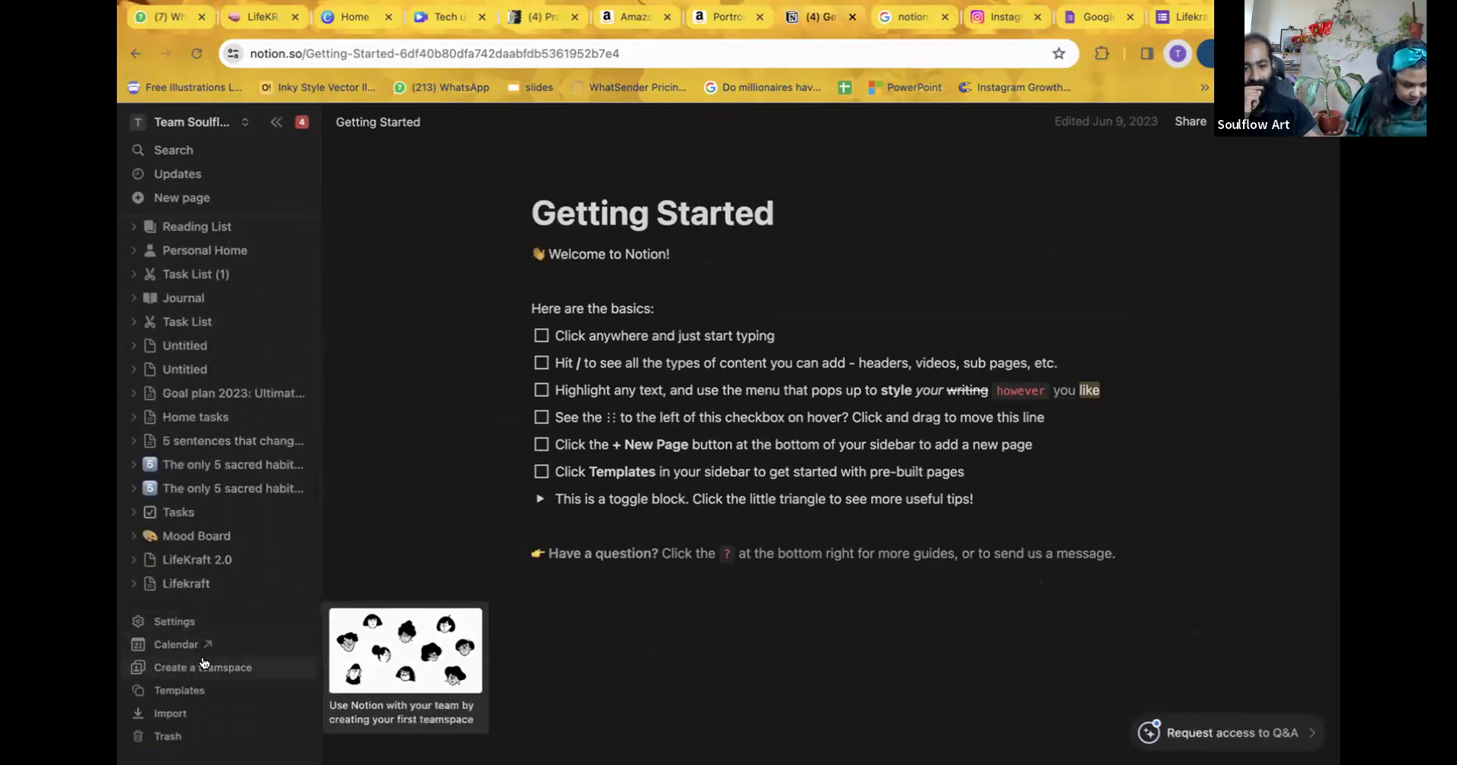
left_click(184, 688)
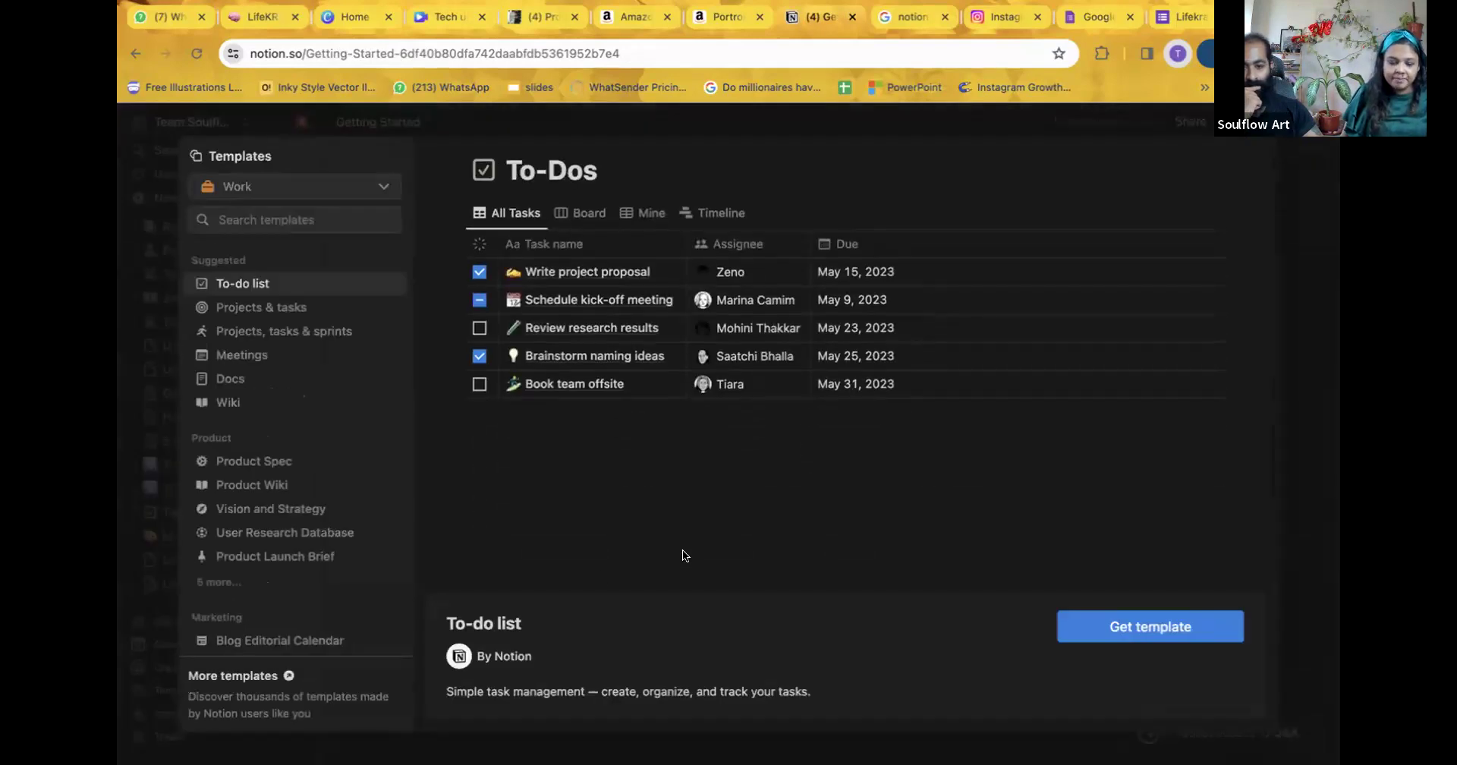
left_click(274, 316)
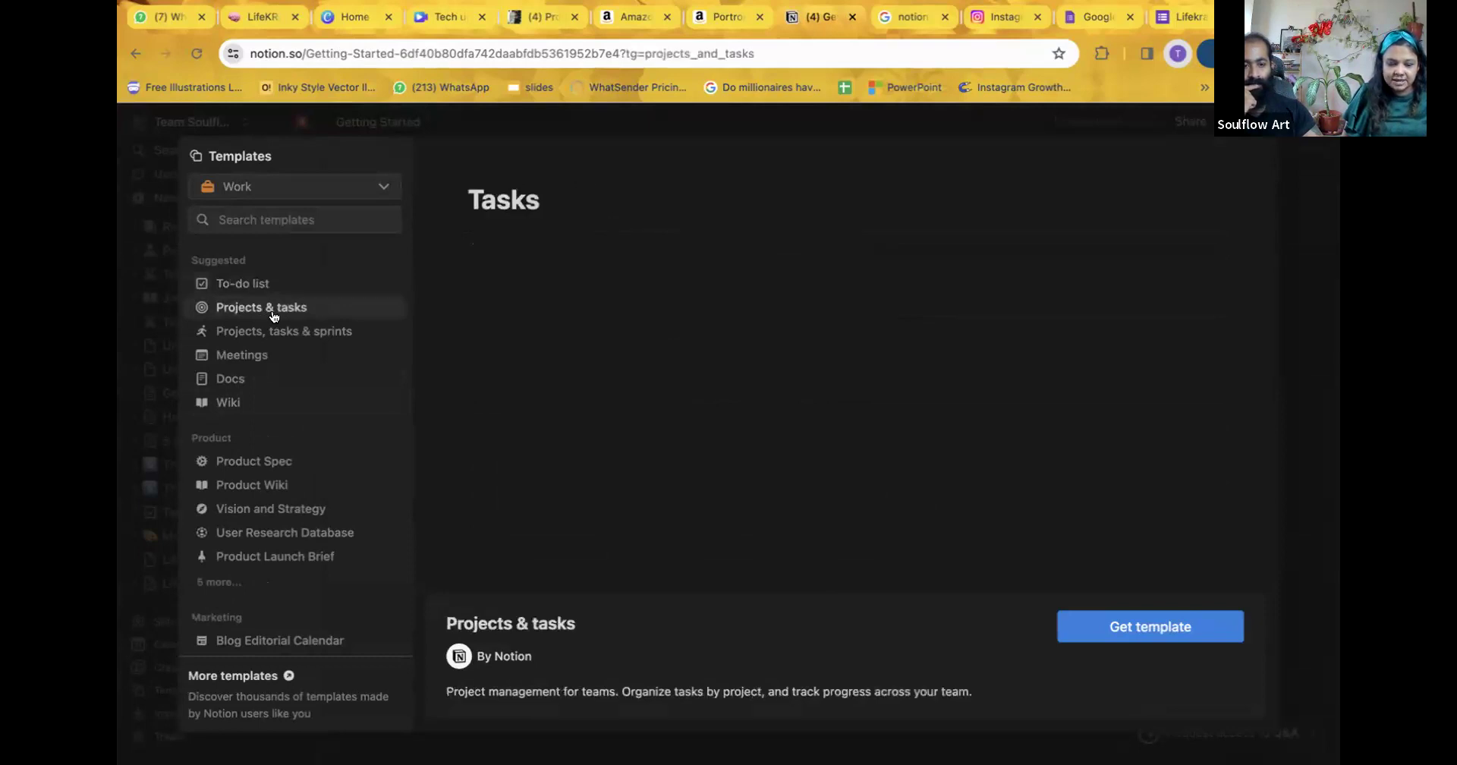